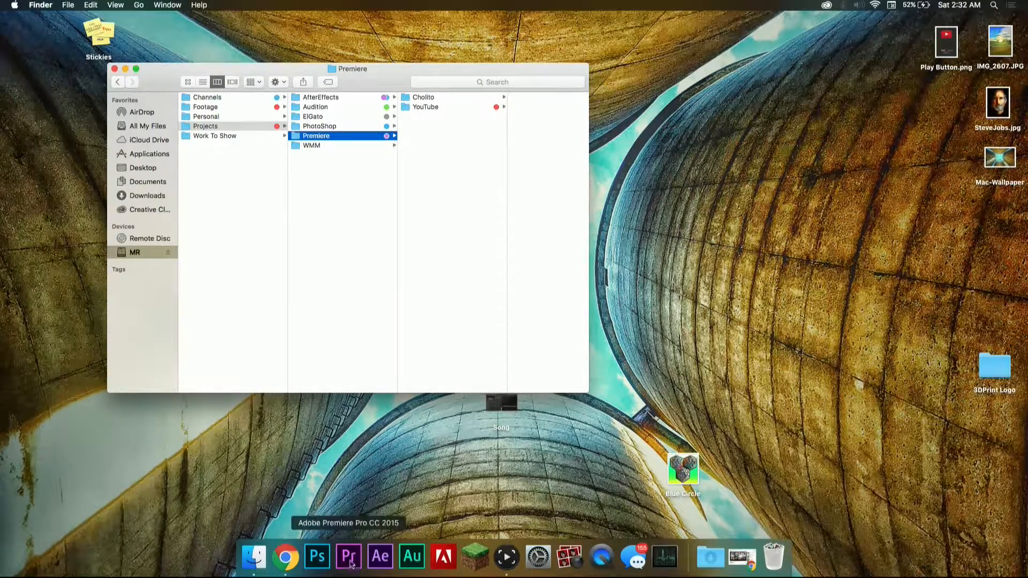
# Step: Browse from the Premiere folder through YouTube, BR and 3X3 to the video's Project folder
pyautogui.click(449, 107)
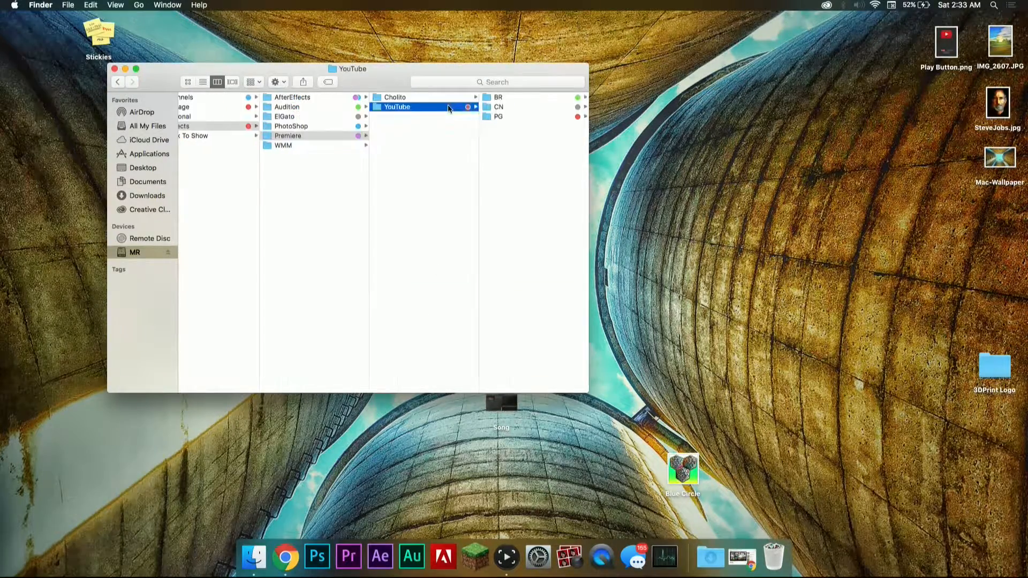
pyautogui.click(488, 98)
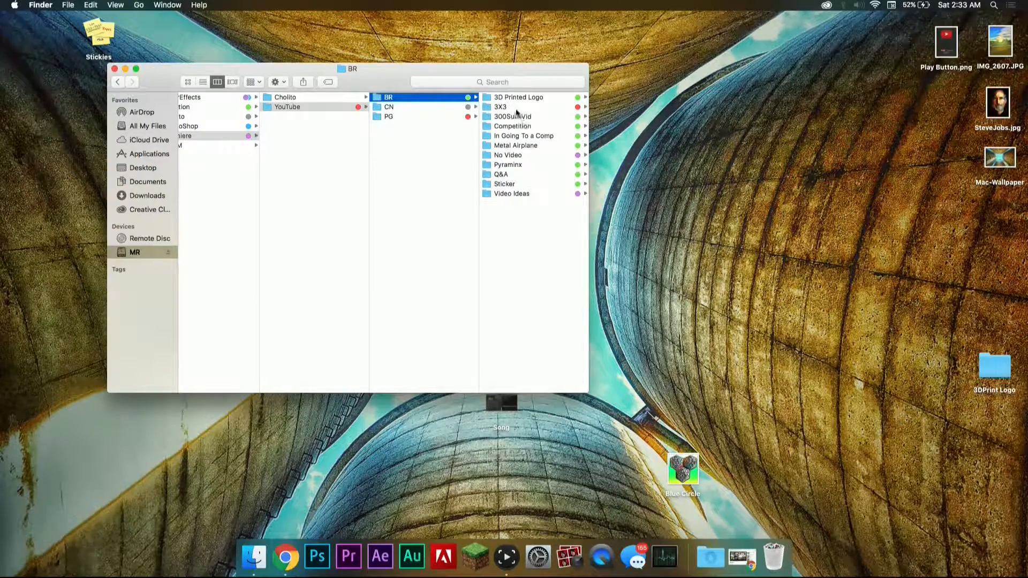
pyautogui.click(499, 107)
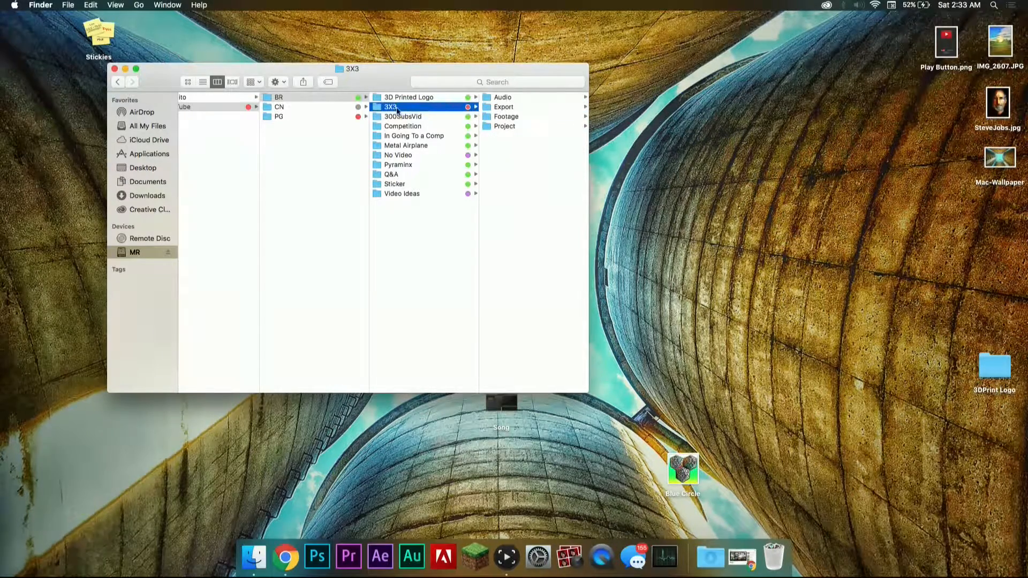
pyautogui.click(495, 126)
pyautogui.click(495, 127)
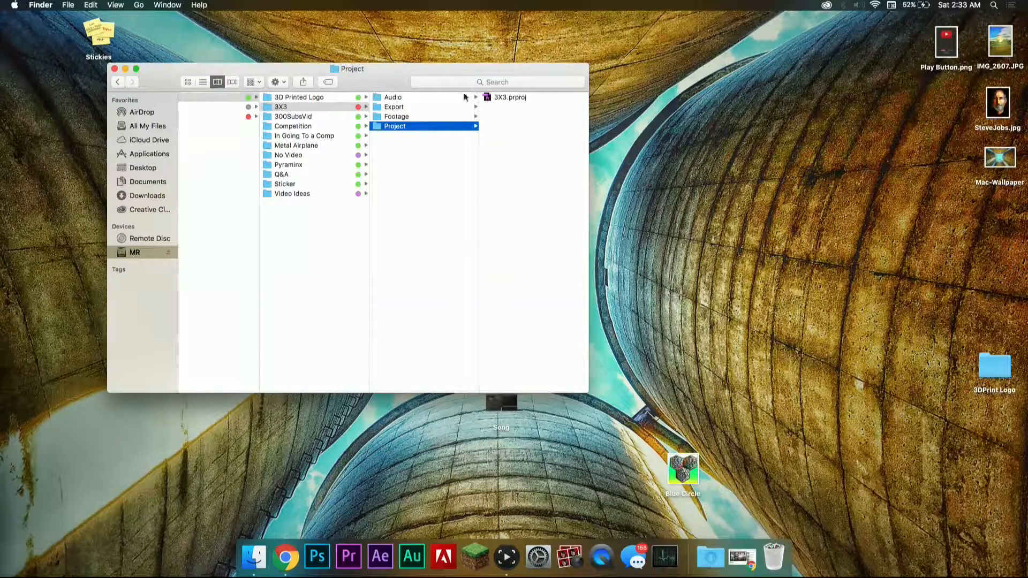
# Step: Preview the P1030024.MP4 clip in the 3X3 Footage folder and close the player
pyautogui.click(405, 116)
pyautogui.click(511, 97)
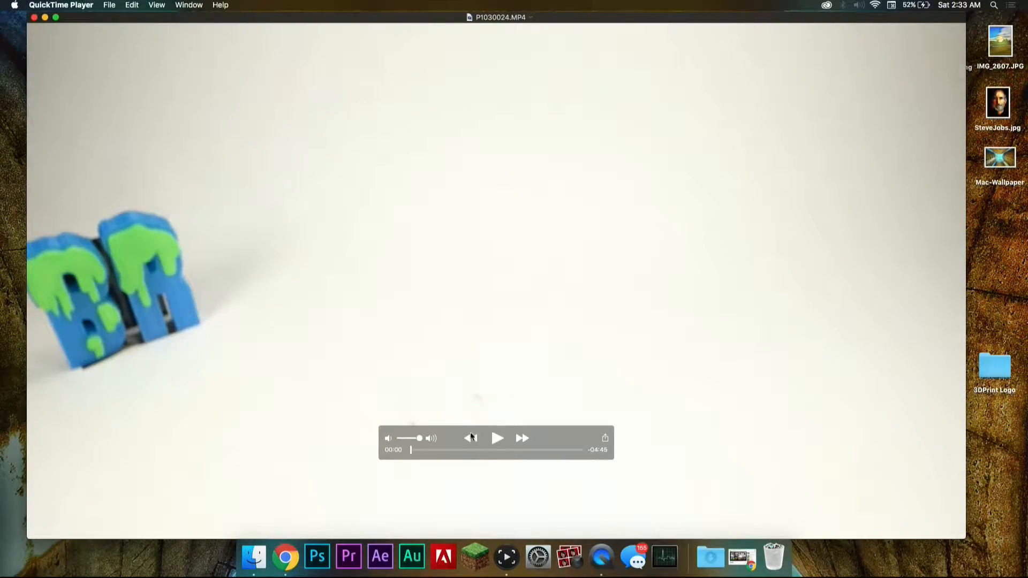
pyautogui.moveTo(464, 450); pyautogui.dragTo(488, 450)
pyautogui.click(34, 18)
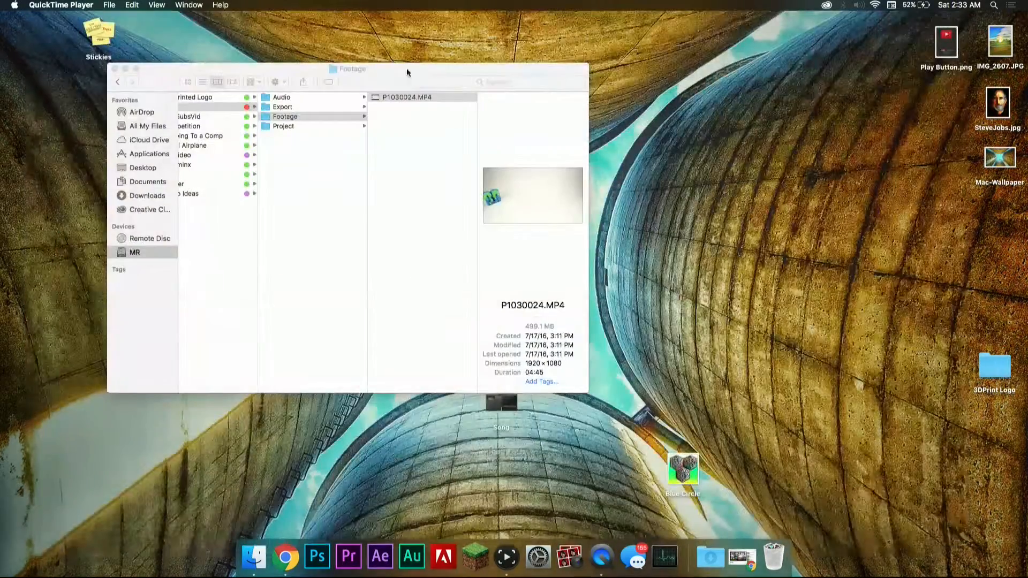
# Step: Check the 3X3 Export folder and inspect the ZOOM0002.MP3 and No Copyright Music files in the Audio folder
pyautogui.click(307, 106)
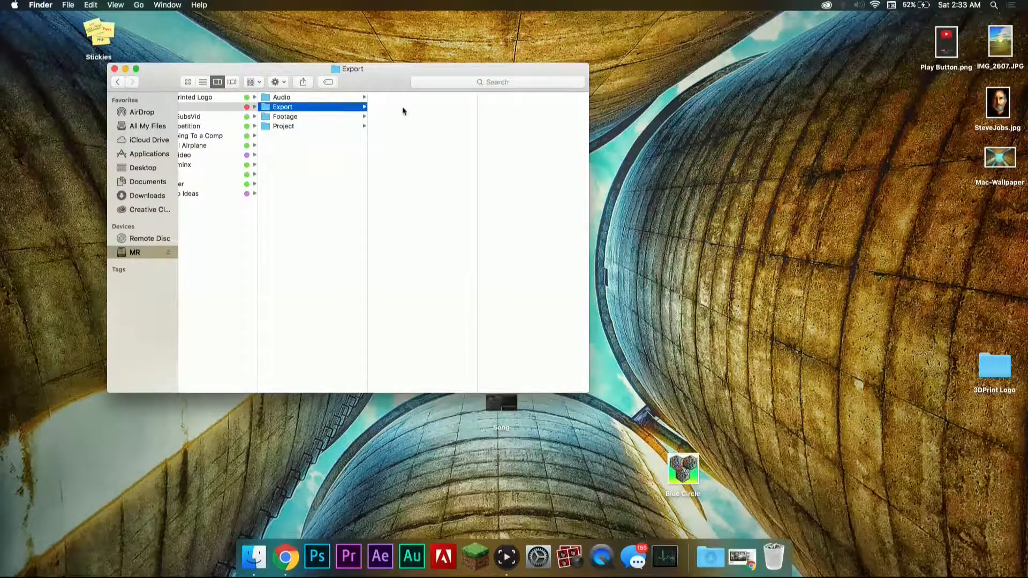
pyautogui.click(324, 98)
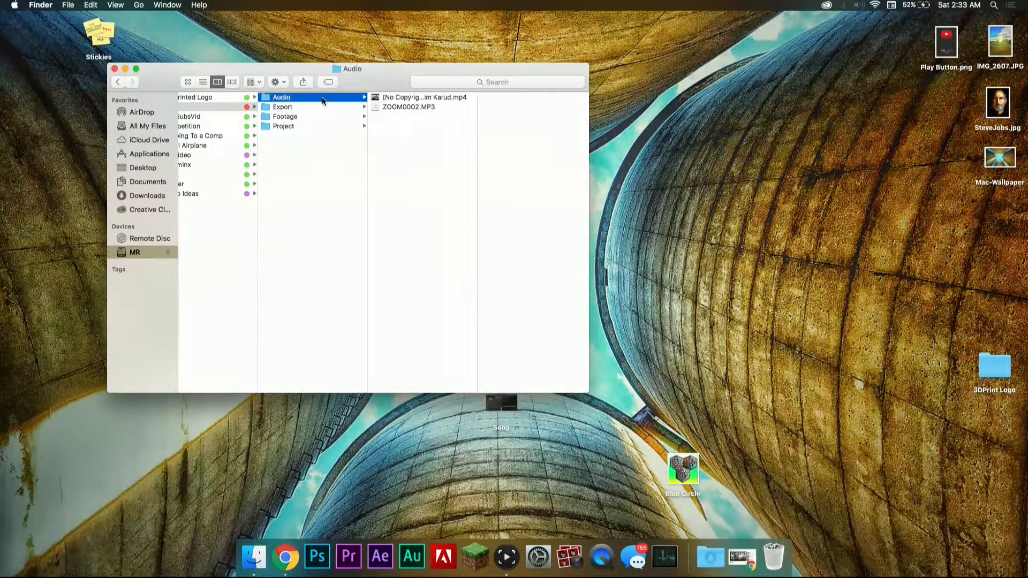
pyautogui.click(382, 108)
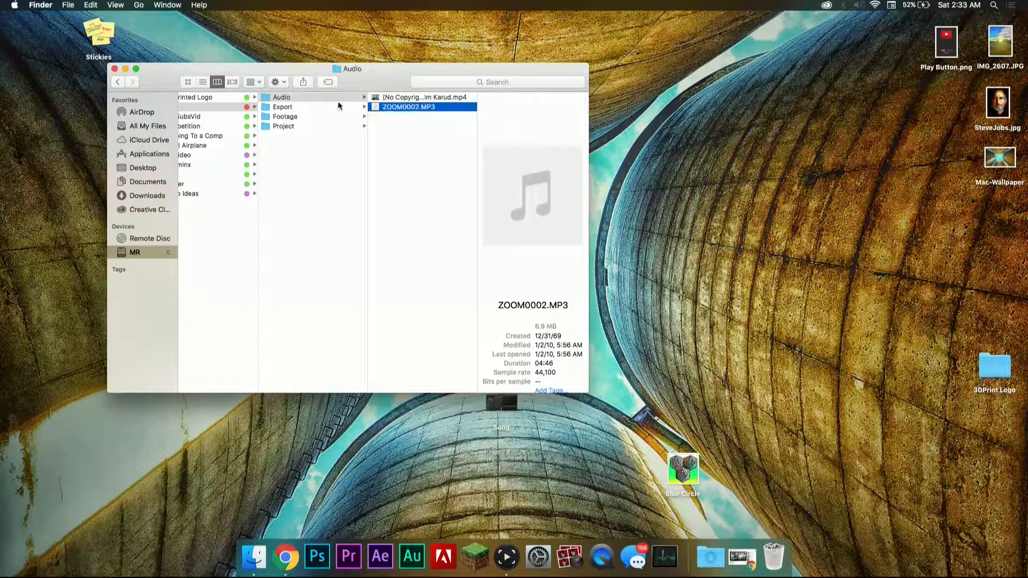
pyautogui.click(391, 98)
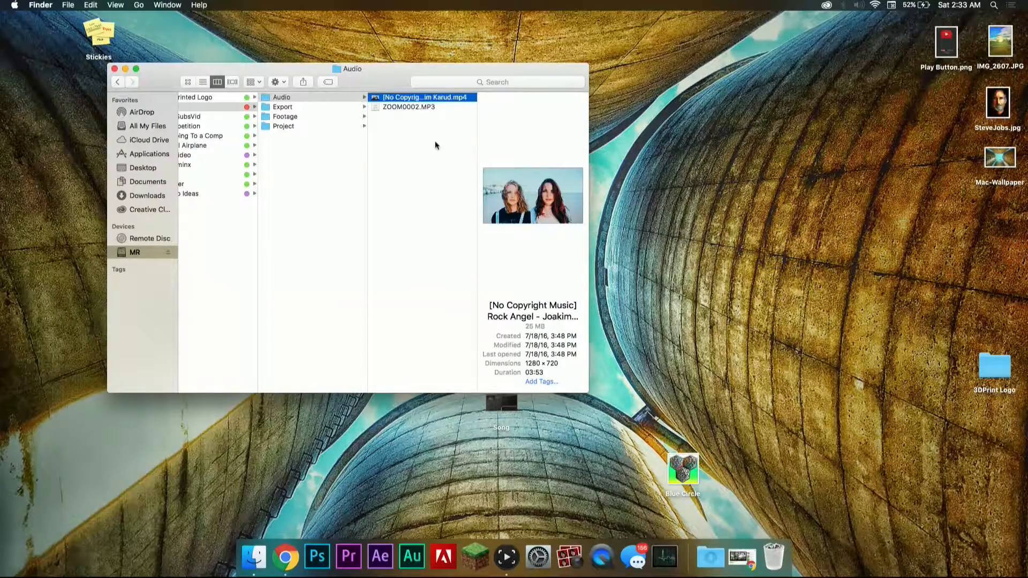
# Step: Open 3X3.prproj from the Project folder in Premiere Pro and enlarge its window to fill the screen
pyautogui.click(304, 127)
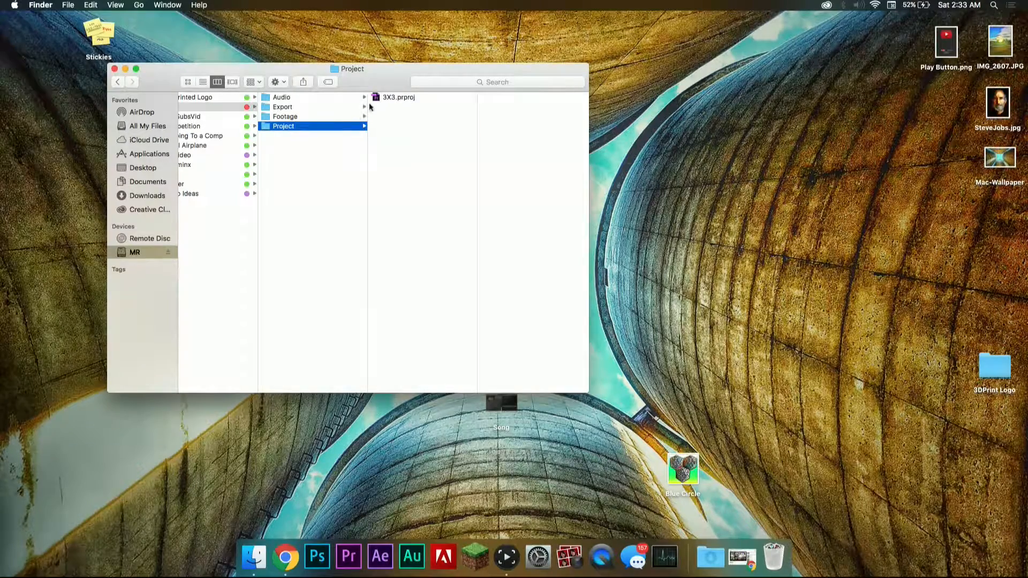
pyautogui.doubleClick(385, 98)
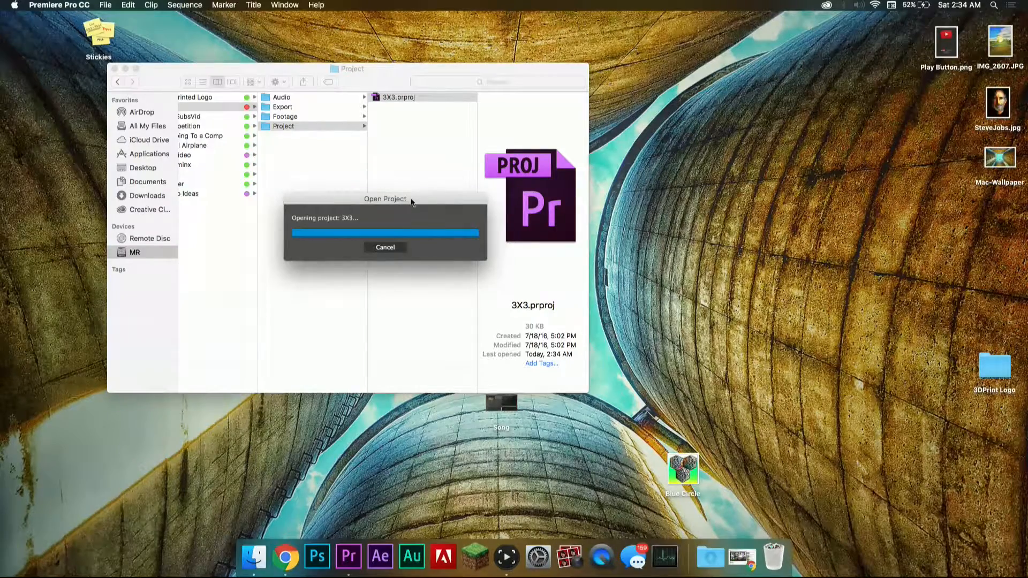
pyautogui.moveTo(411, 202); pyautogui.dragTo(446, 184)
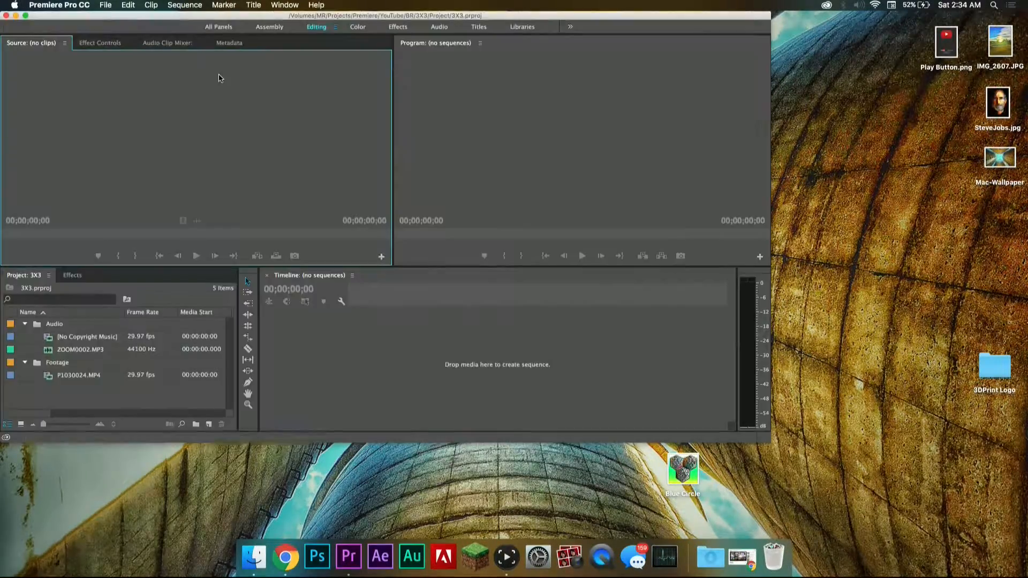
pyautogui.click(25, 16)
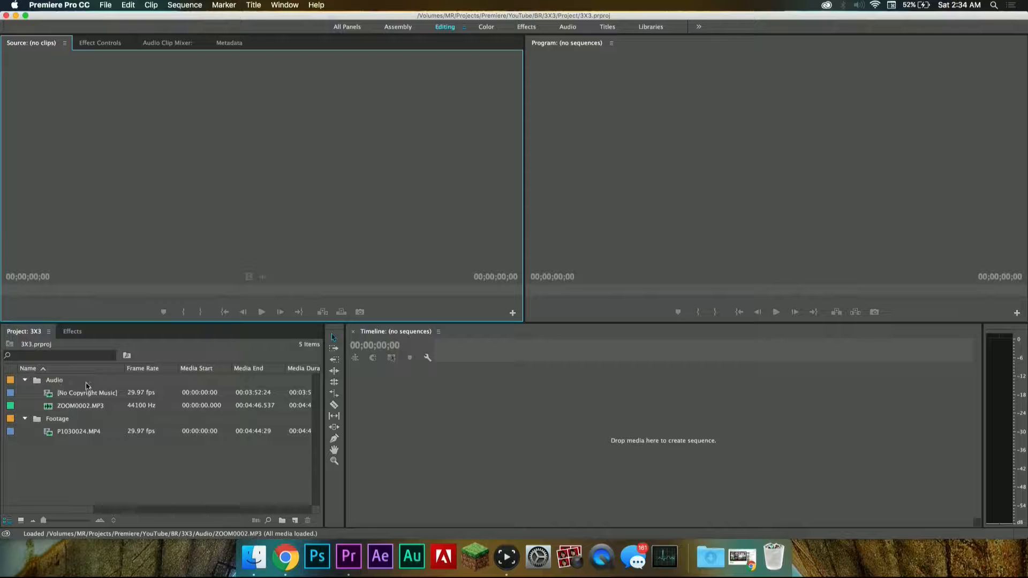
# Step: Review the contents of the Audio and Footage bins and leave both bins collapsed
pyautogui.click(25, 420)
pyautogui.click(25, 420)
pyautogui.click(25, 381)
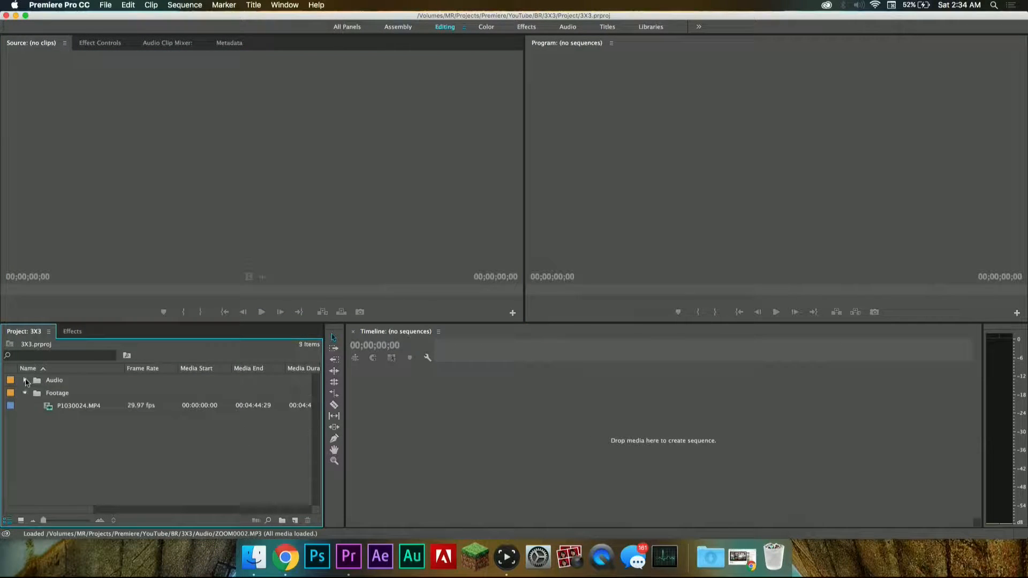
pyautogui.click(26, 380)
pyautogui.click(25, 419)
pyautogui.click(23, 380)
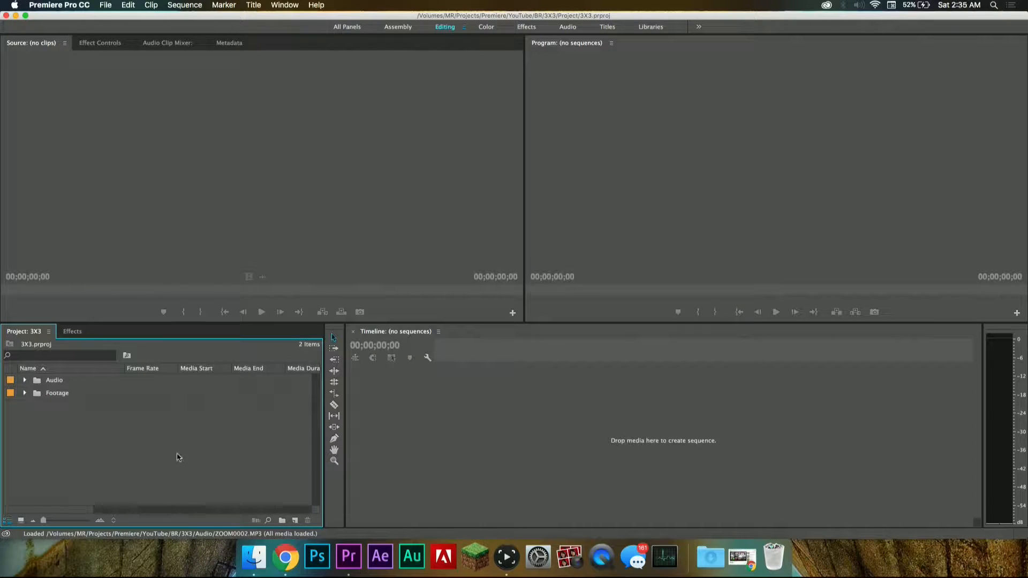
# Step: Switch to Finder and import Intro.mp4 from Channels/Video/Channels/BR/Intro into the 3X3 project, outside the existing bins
pyautogui.click(254, 554)
pyautogui.hscroll(-10, 268, 196)
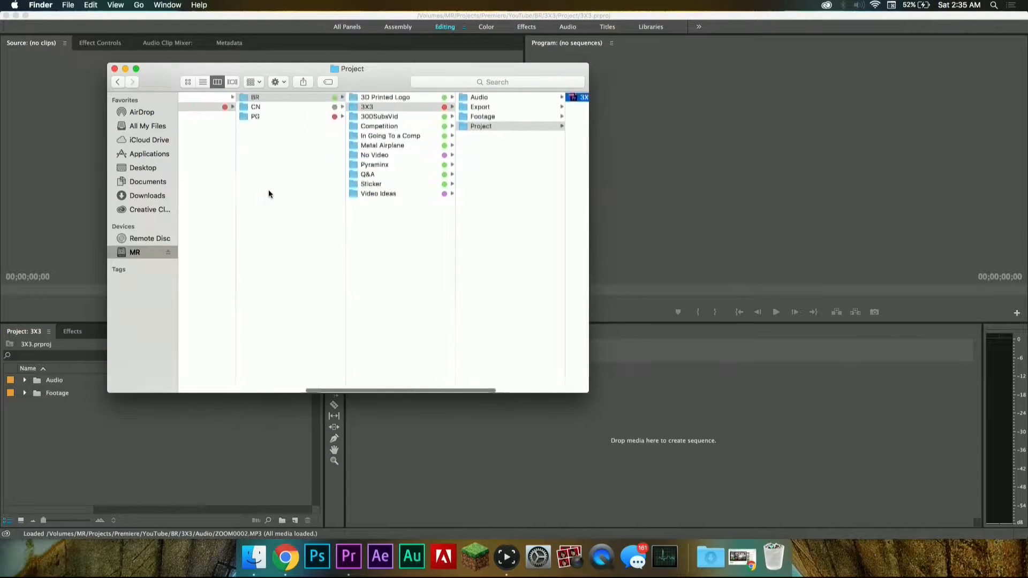
pyautogui.click(227, 97)
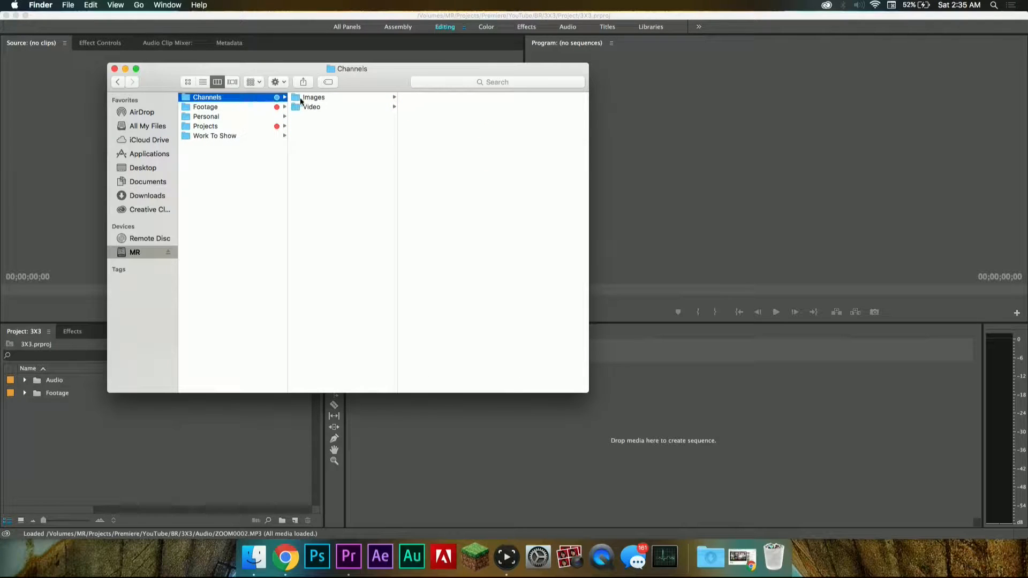
pyautogui.click(314, 106)
pyautogui.click(441, 98)
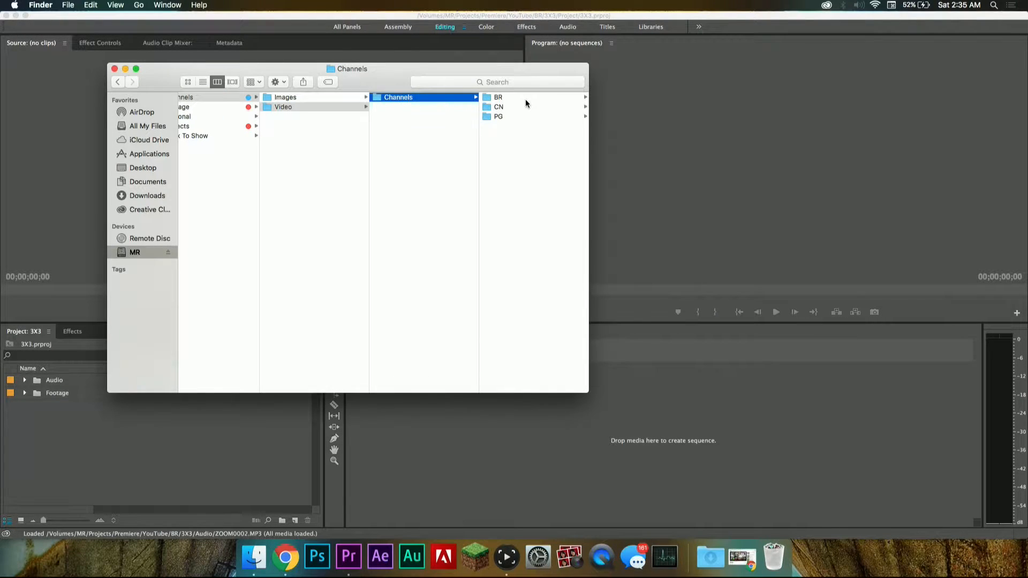
pyautogui.click(528, 101)
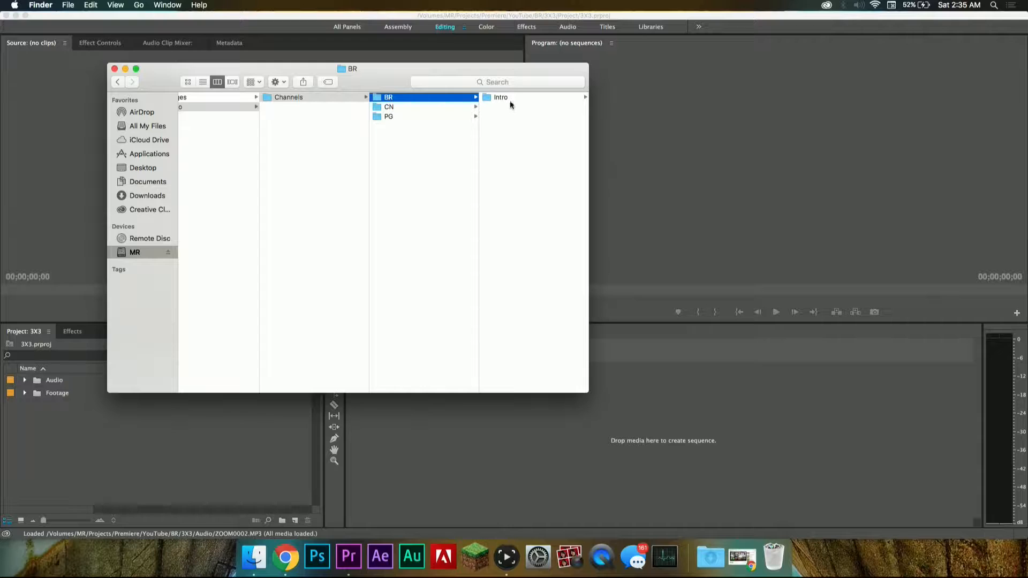
pyautogui.click(503, 98)
pyautogui.click(508, 97)
pyautogui.moveTo(495, 99); pyautogui.dragTo(78, 428)
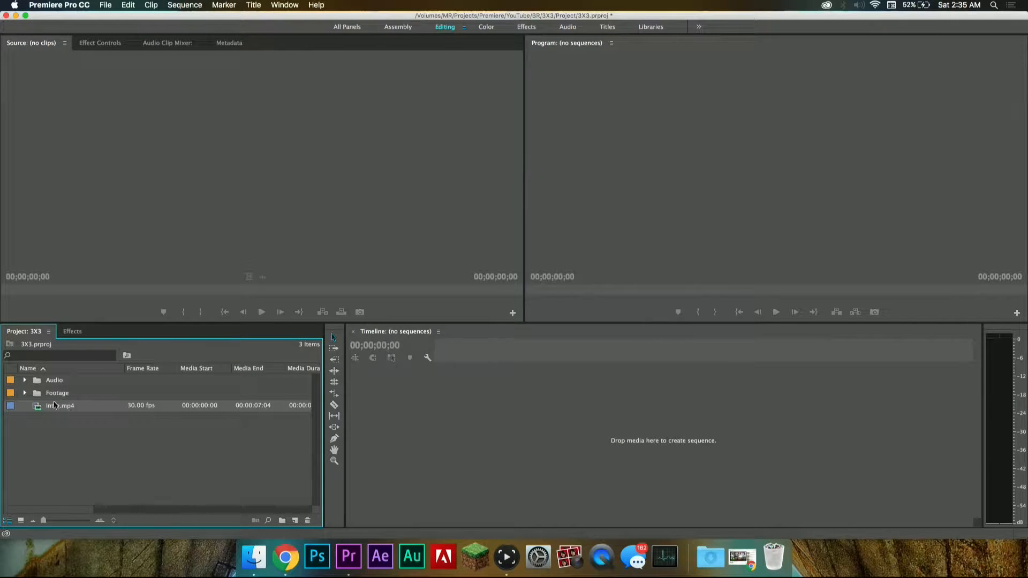
# Step: Load Intro.mp4 in the source monitor and preview its playback
pyautogui.doubleClick(38, 407)
pyautogui.press('space')
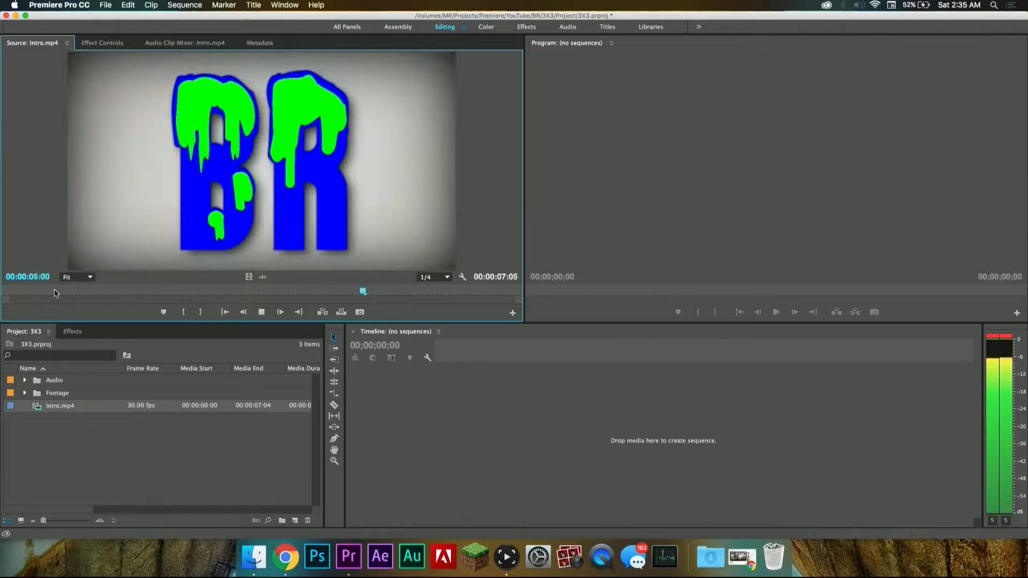
pyautogui.press('space')
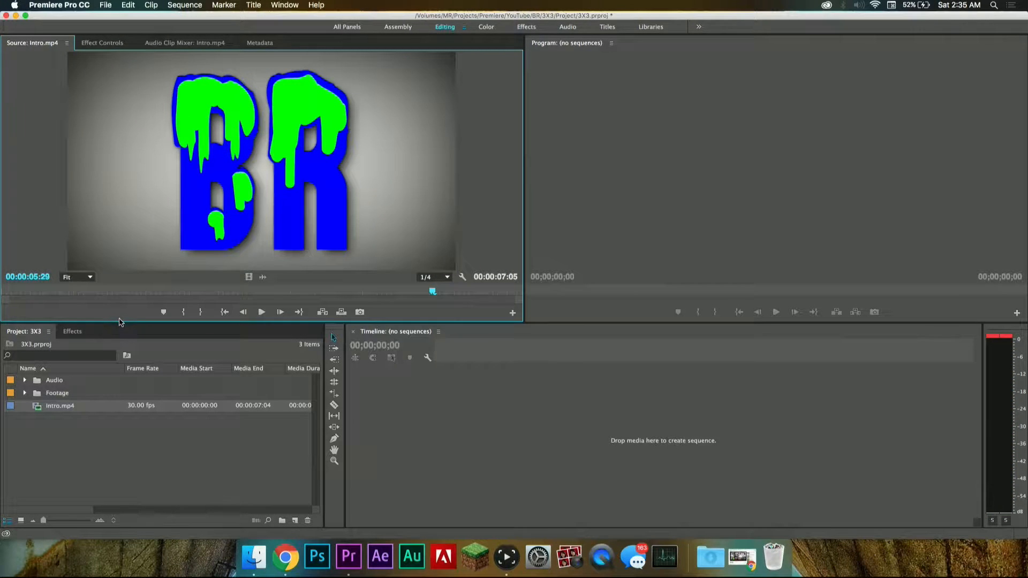
# Step: Create a sequence directly from the P1030024.MP4 clip in the Footage bin
pyautogui.click(24, 393)
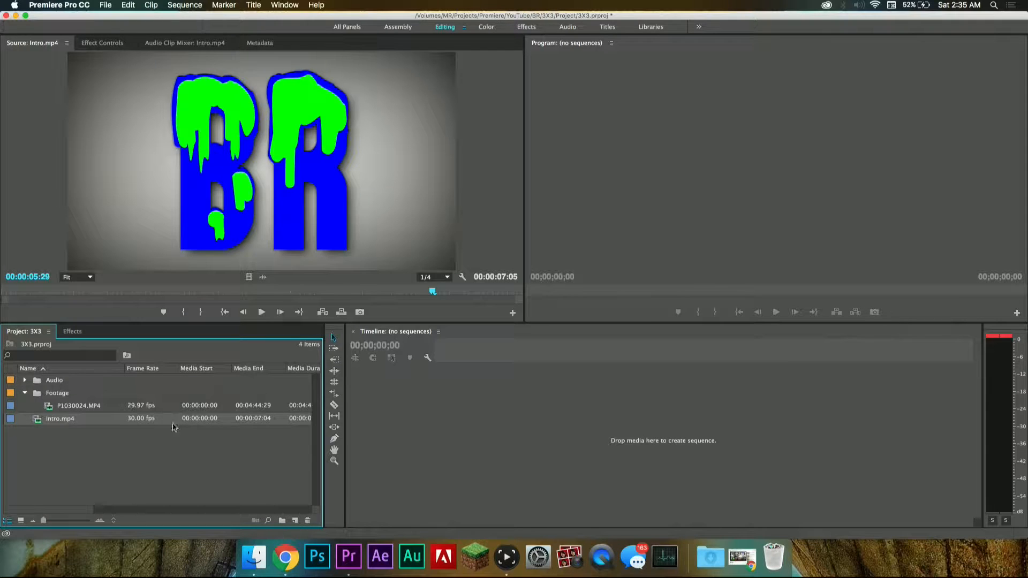
pyautogui.moveTo(83, 408); pyautogui.dragTo(556, 431)
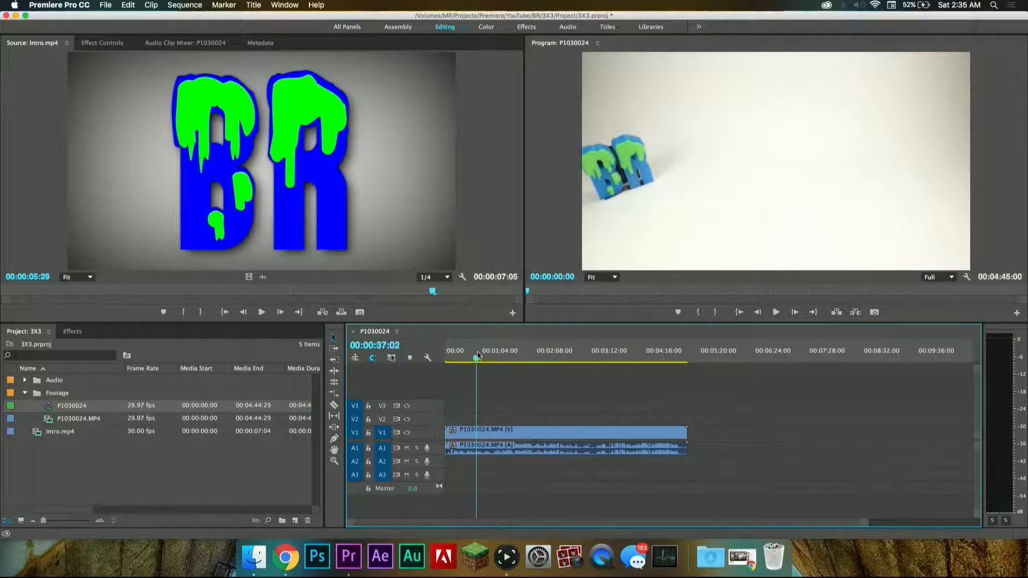
pyautogui.click(80, 434)
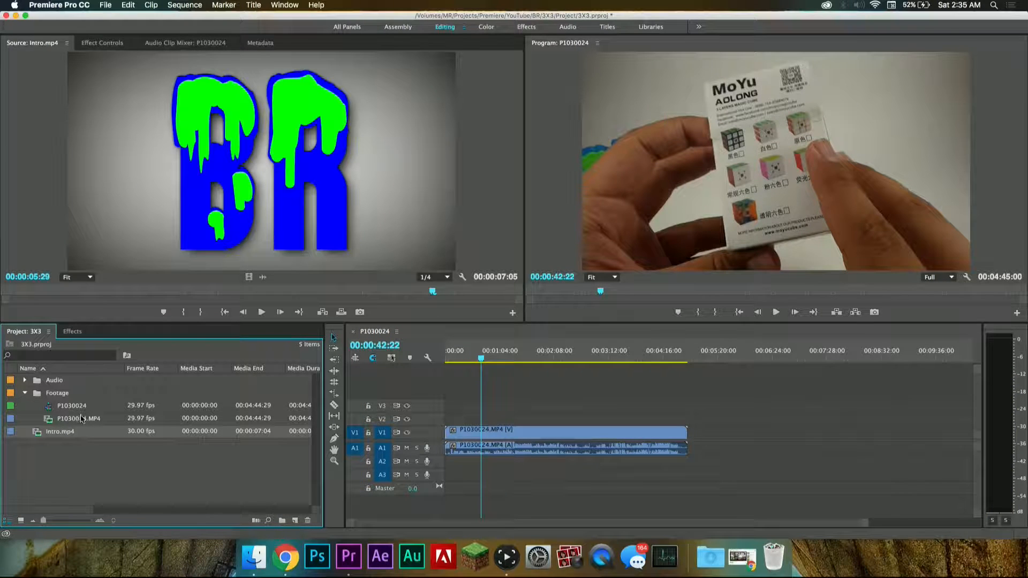
pyautogui.click(81, 408)
pyautogui.moveTo(515, 416)
pyautogui.mouseDown()
pyautogui.moveTo(541, 453)
pyautogui.moveTo(508, 418)
pyautogui.mouseUp()
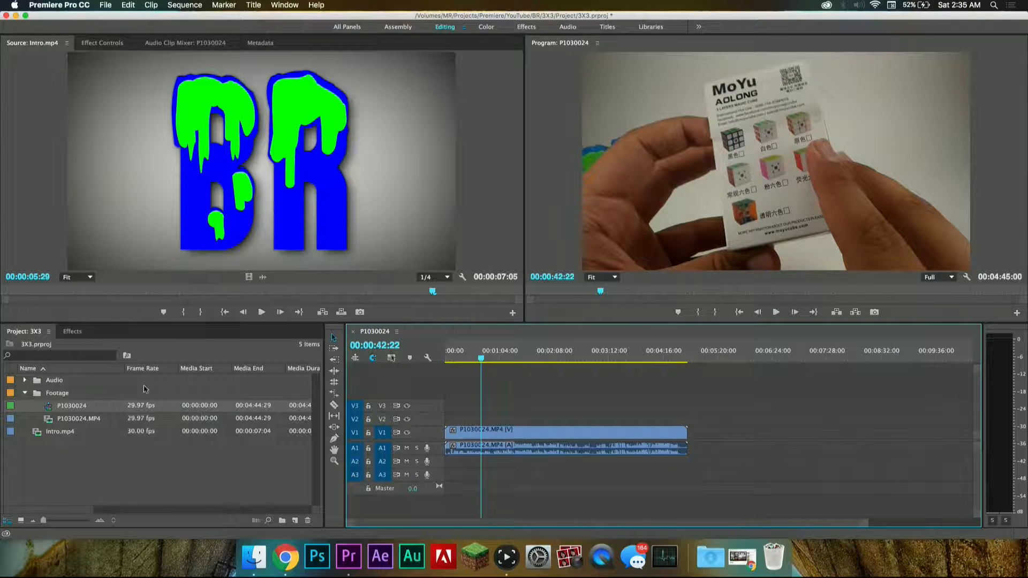
# Step: Delete the P1030024 sequence from the Footage bin
pyautogui.click(83, 409)
pyautogui.click(44, 408)
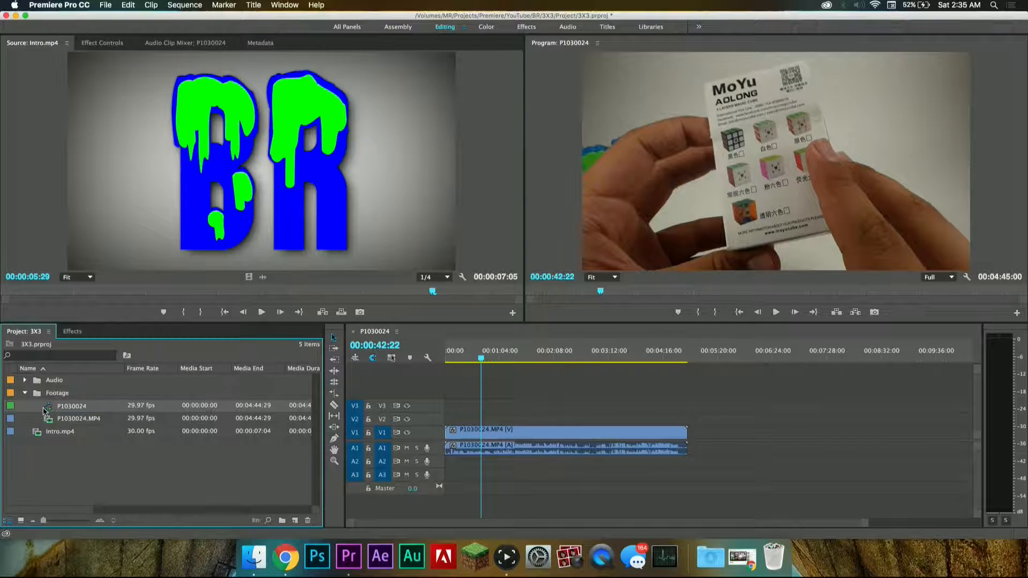
pyautogui.press('Delete')
# Step: Create a new sequence named Sequence with the timebase set to 30.00 frames/second
pyautogui.click(295, 521)
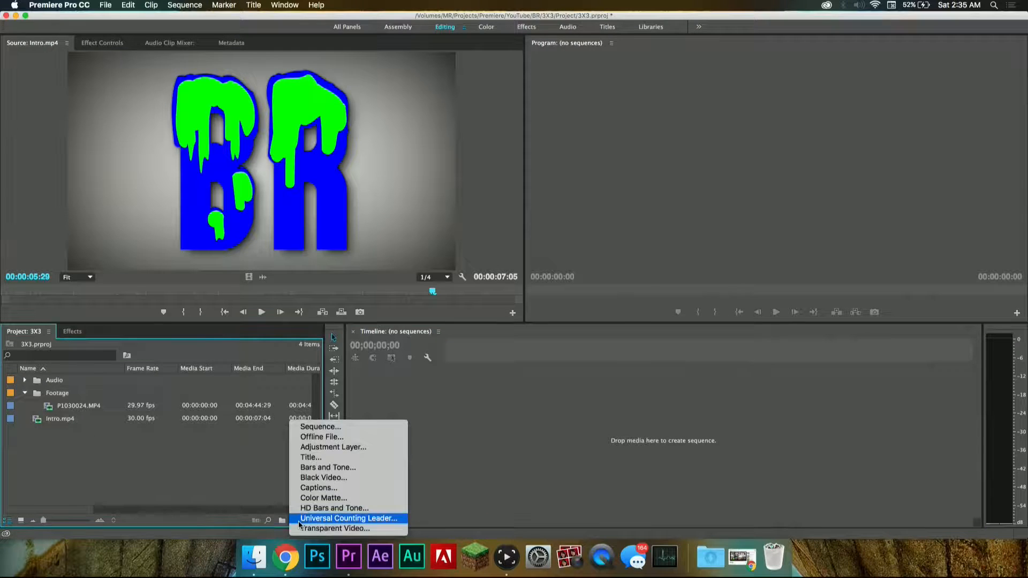
pyautogui.click(321, 423)
pyautogui.click(491, 433)
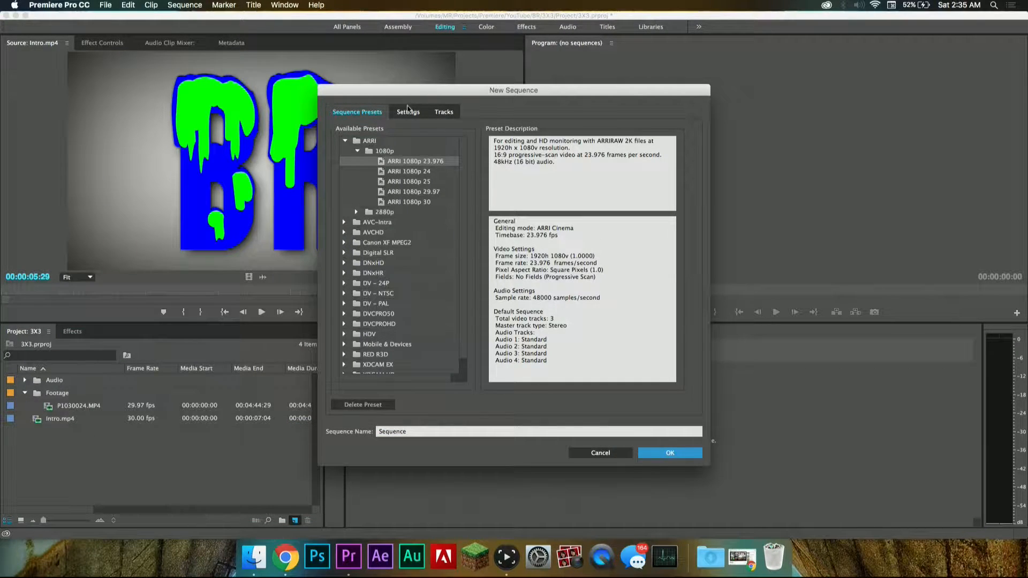
pyautogui.click(408, 109)
pyautogui.click(455, 146)
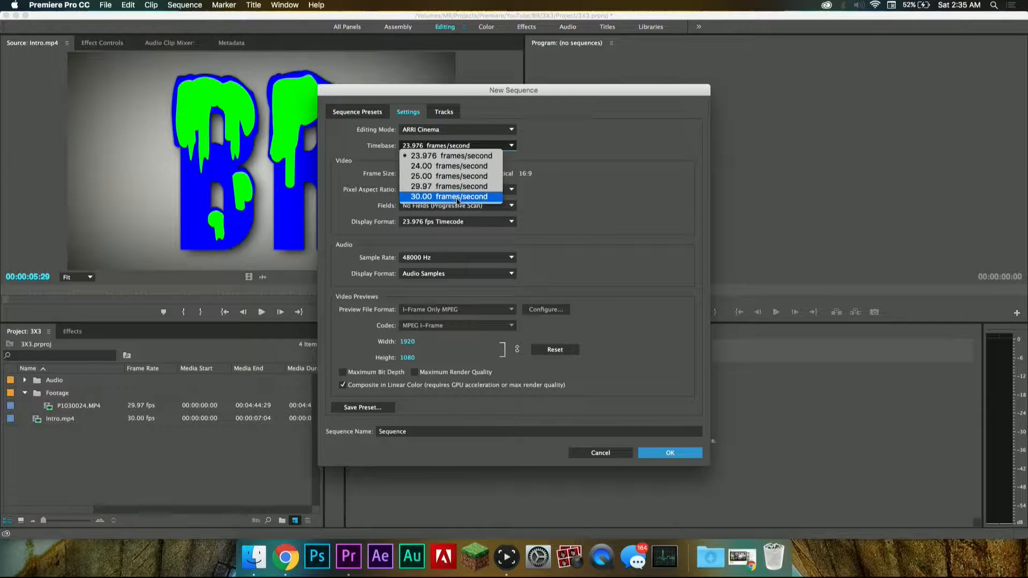
pyautogui.click(135, 440)
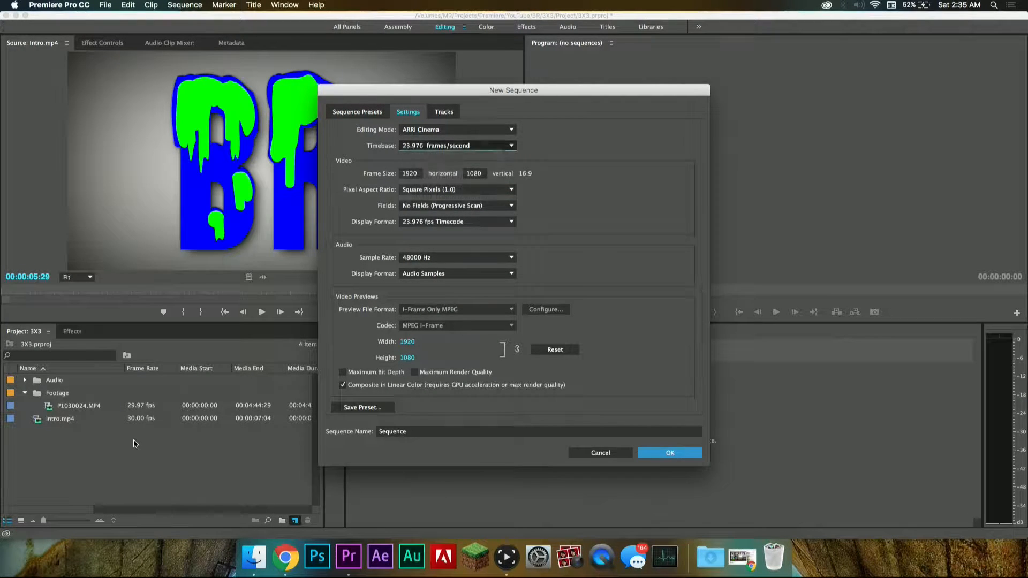
pyautogui.click(452, 146)
pyautogui.click(449, 197)
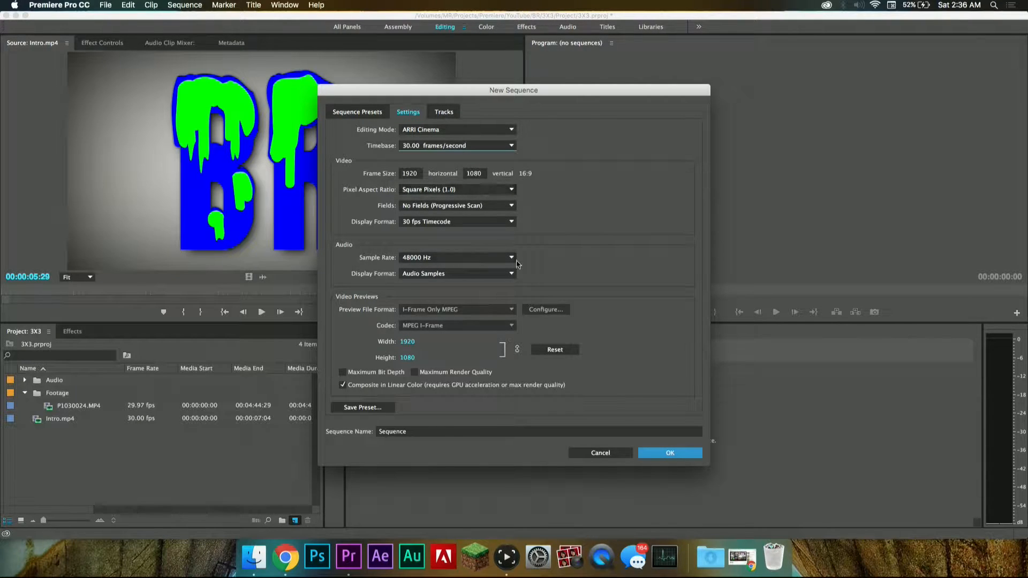
pyautogui.click(679, 456)
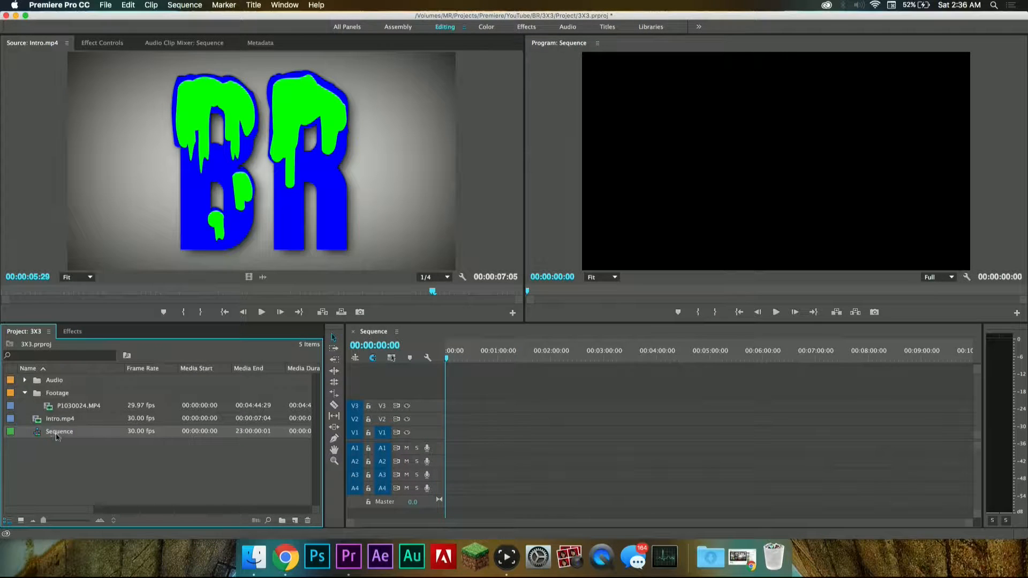
# Step: Place P1030024.MP4 at the start of V1 and A1, keeping the existing sequence settings
pyautogui.moveTo(478, 359); pyautogui.dragTo(436, 383)
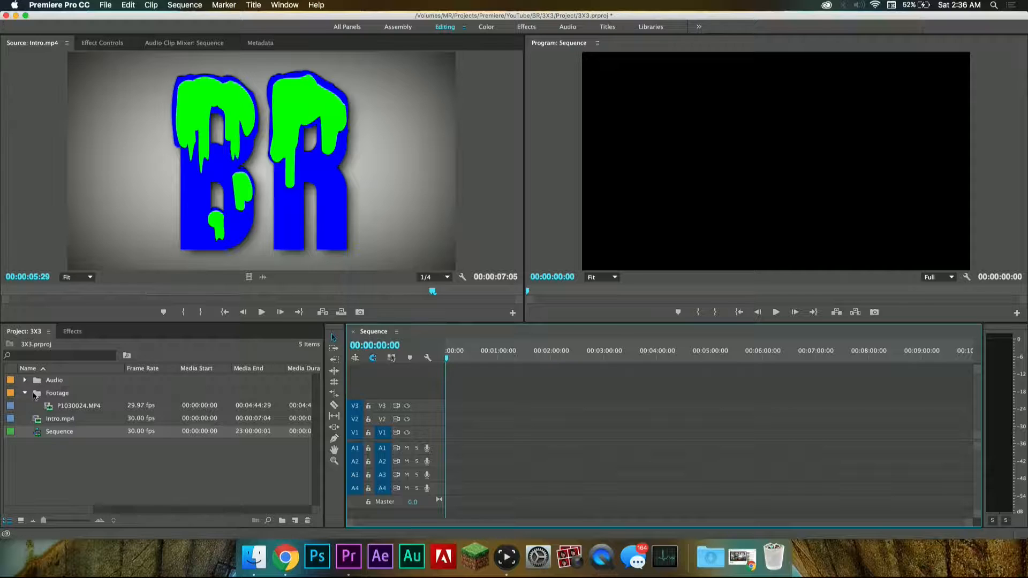
pyautogui.moveTo(49, 409); pyautogui.dragTo(447, 431)
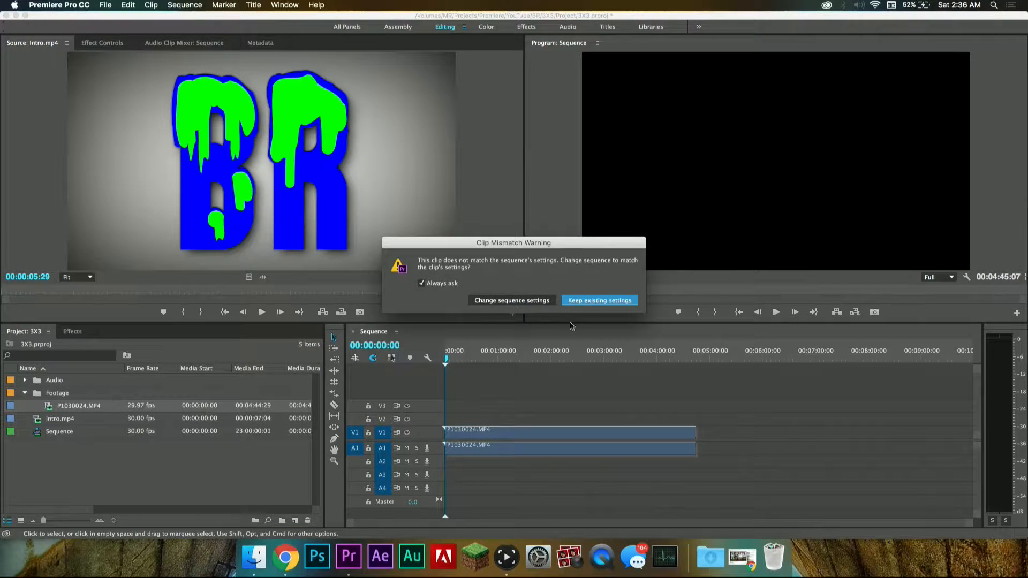
pyautogui.click(600, 301)
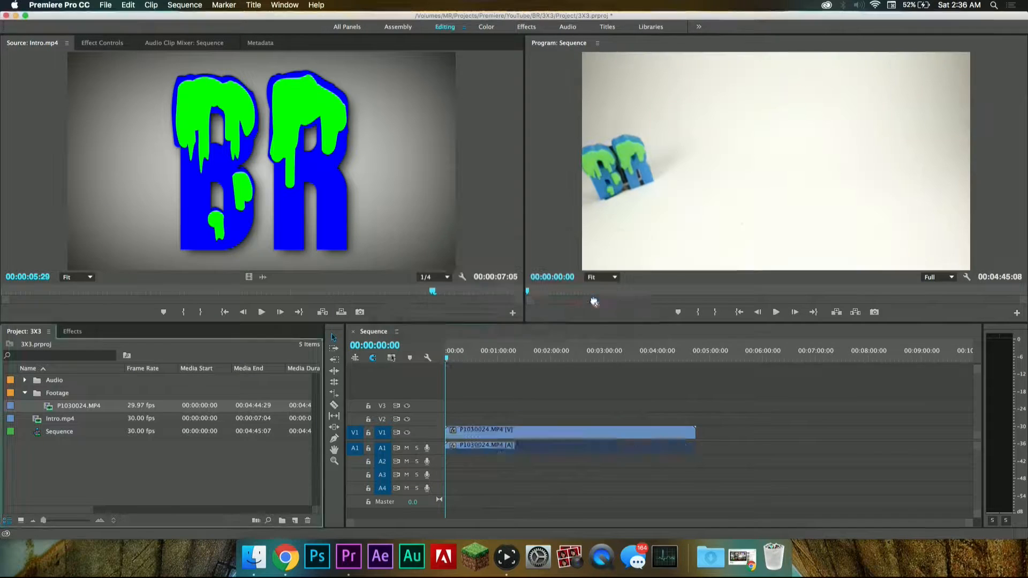
# Step: Scrub through the P1030024.MP4 footage in the sequence and play its opening seconds
pyautogui.click(481, 357)
pyautogui.moveTo(481, 357); pyautogui.dragTo(485, 361)
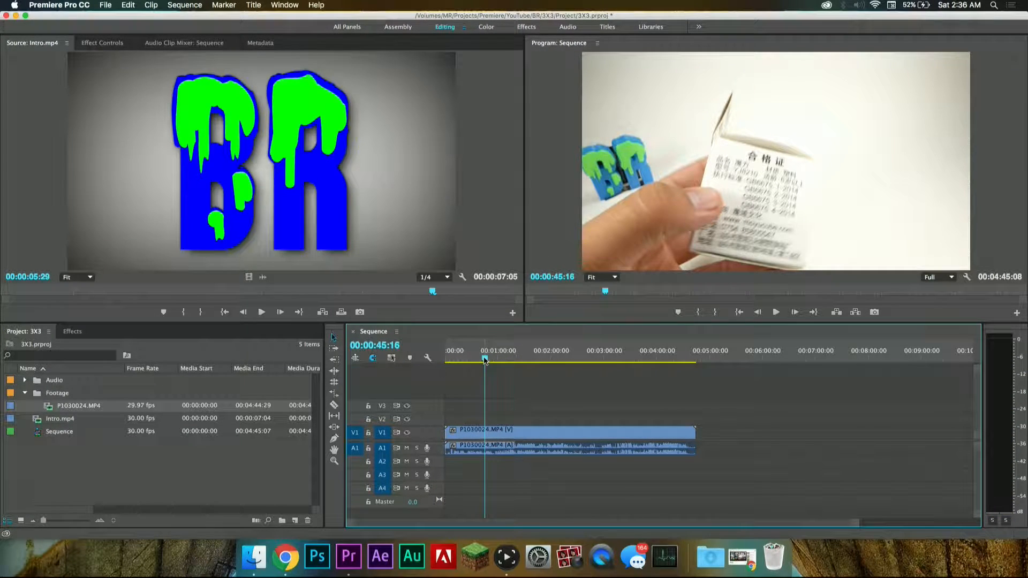
pyautogui.moveTo(472, 358); pyautogui.dragTo(444, 359)
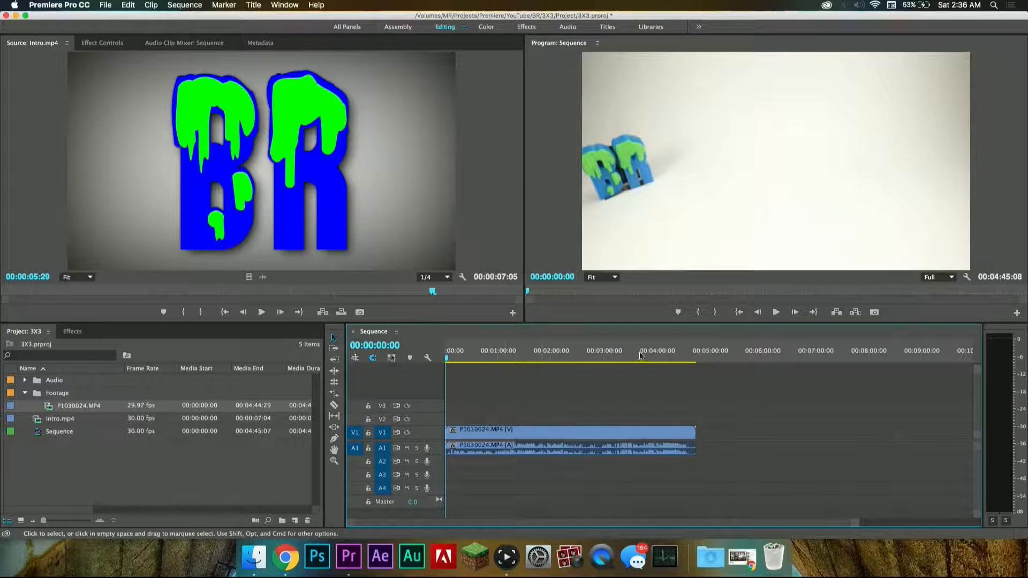
pyautogui.moveTo(678, 357); pyautogui.dragTo(693, 350)
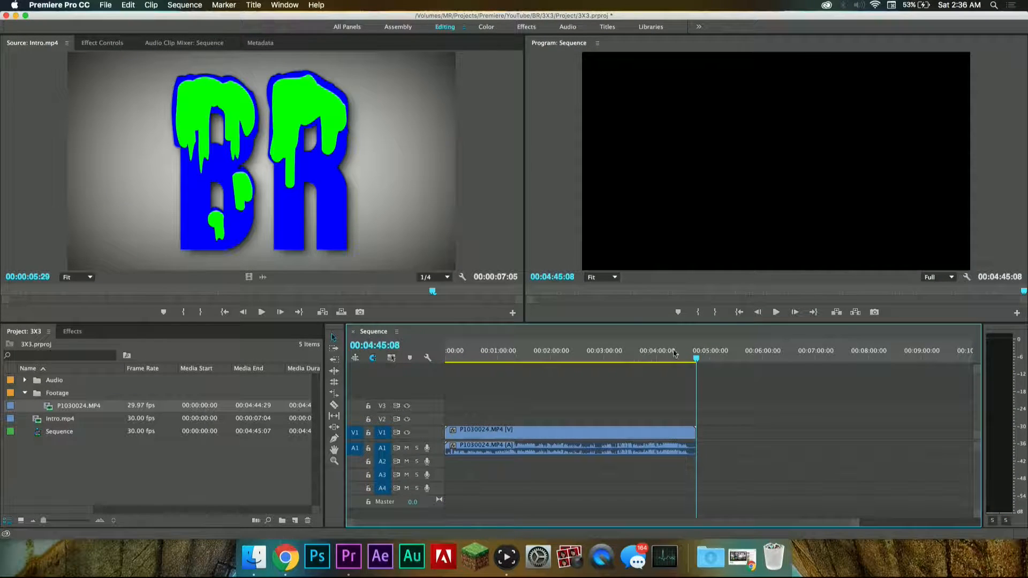
pyautogui.moveTo(578, 355); pyautogui.dragTo(398, 338)
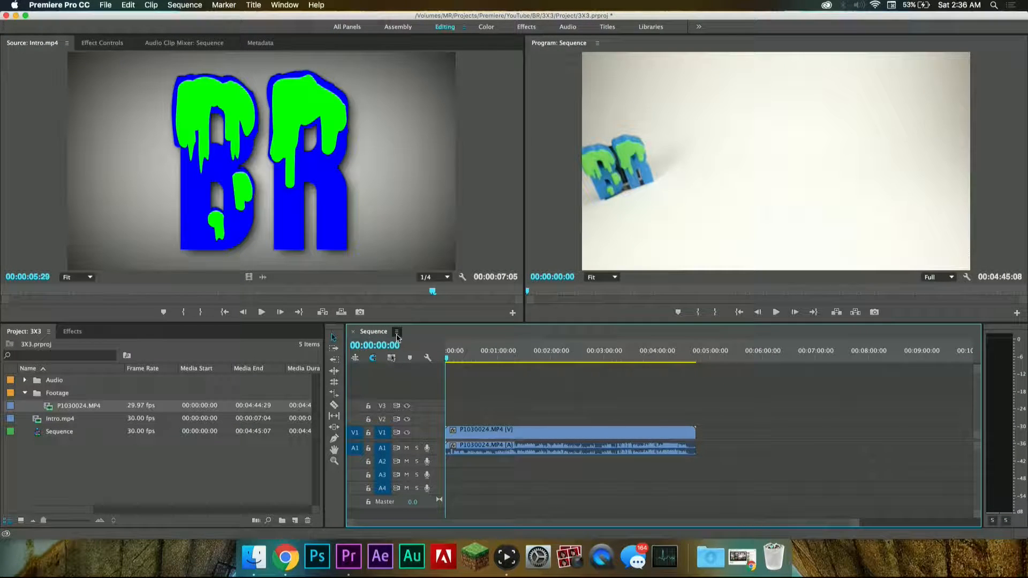
pyautogui.press('space')
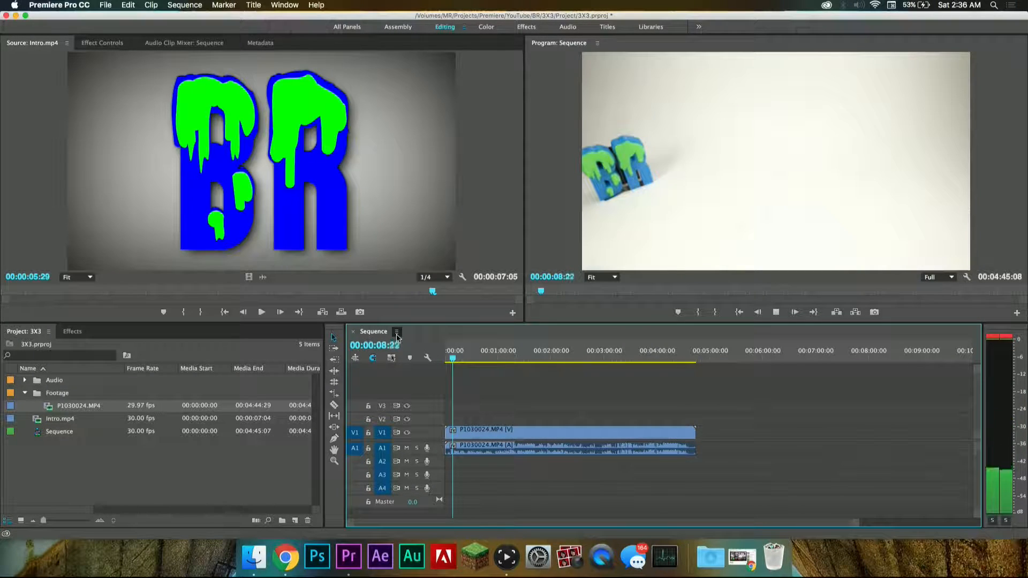
pyautogui.press('space')
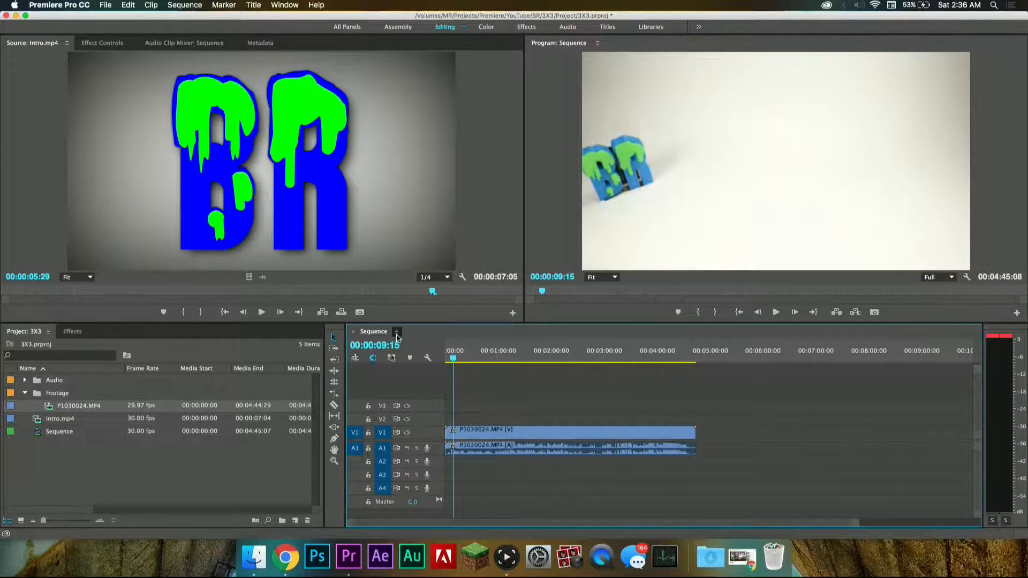
# Step: Add ZOOM0002.MP3 from the Audio bin to the start of track A2 below the camera audio
pyautogui.click(25, 380)
pyautogui.click(54, 407)
pyautogui.moveTo(53, 408); pyautogui.dragTo(443, 463)
pyautogui.scroll(10, 463, 450)
pyautogui.hscroll(-5, 525, 441)
# Step: Shift ZOOM0002.MP3 so its waveform spikes near 00:00:07:10 align with the camera audio, and play the section to check sync
pyautogui.moveTo(550, 356); pyautogui.dragTo(572, 373)
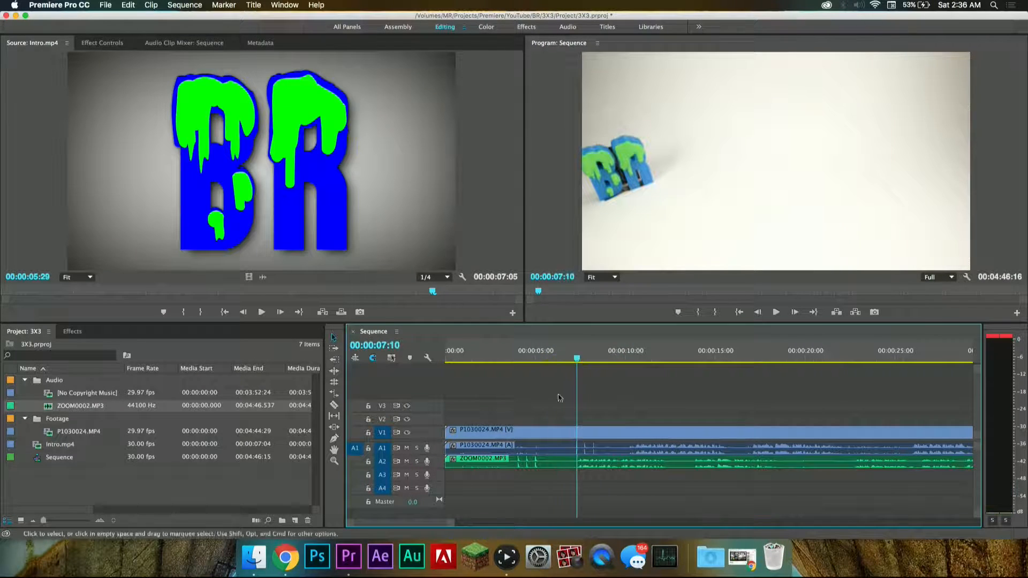
pyautogui.moveTo(528, 466); pyautogui.dragTo(583, 468)
pyautogui.scroll(10, 581, 468)
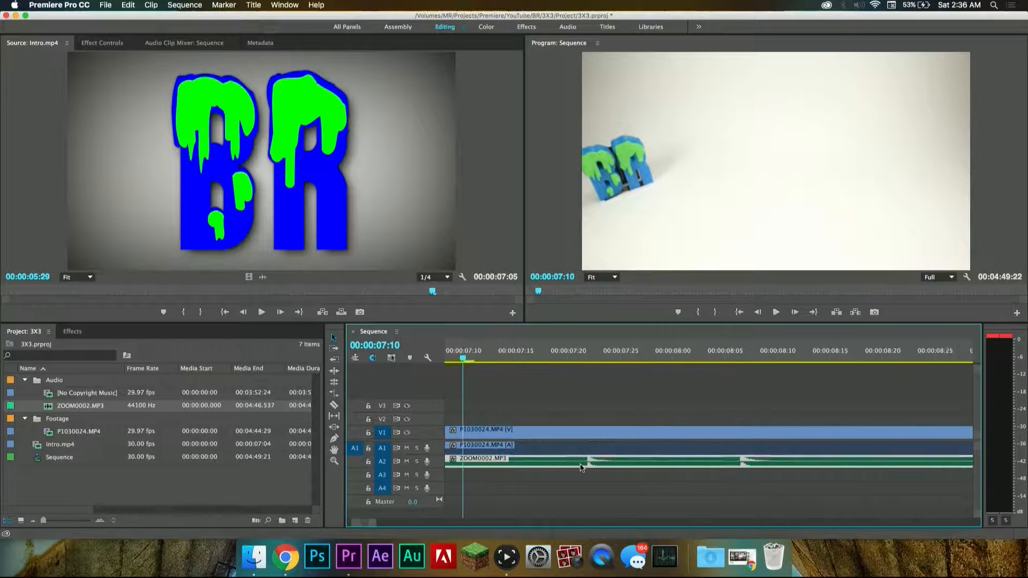
pyautogui.hscroll(-4, 589, 461)
pyautogui.scroll(3, 605, 451)
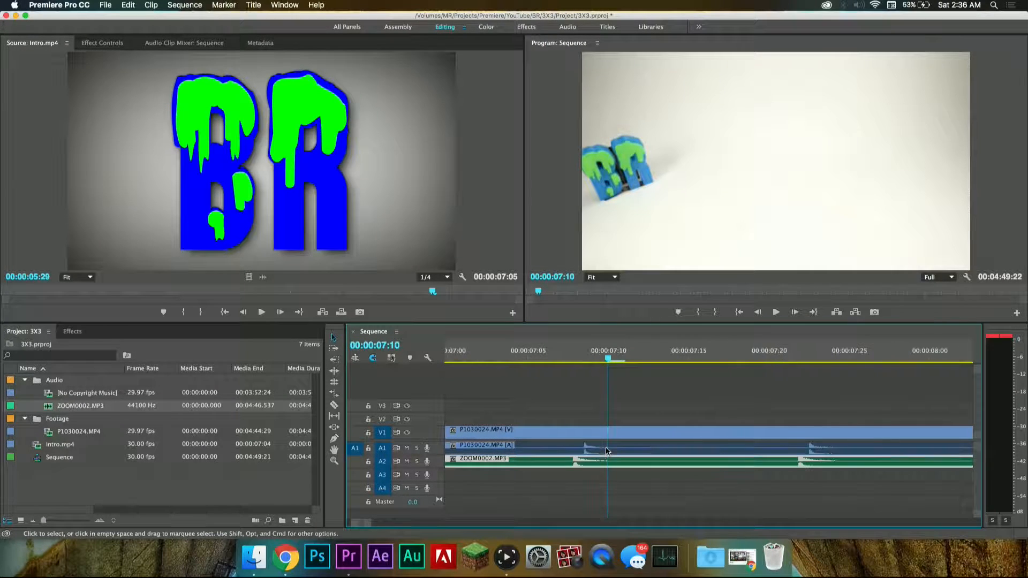
pyautogui.moveTo(596, 462); pyautogui.dragTo(593, 463)
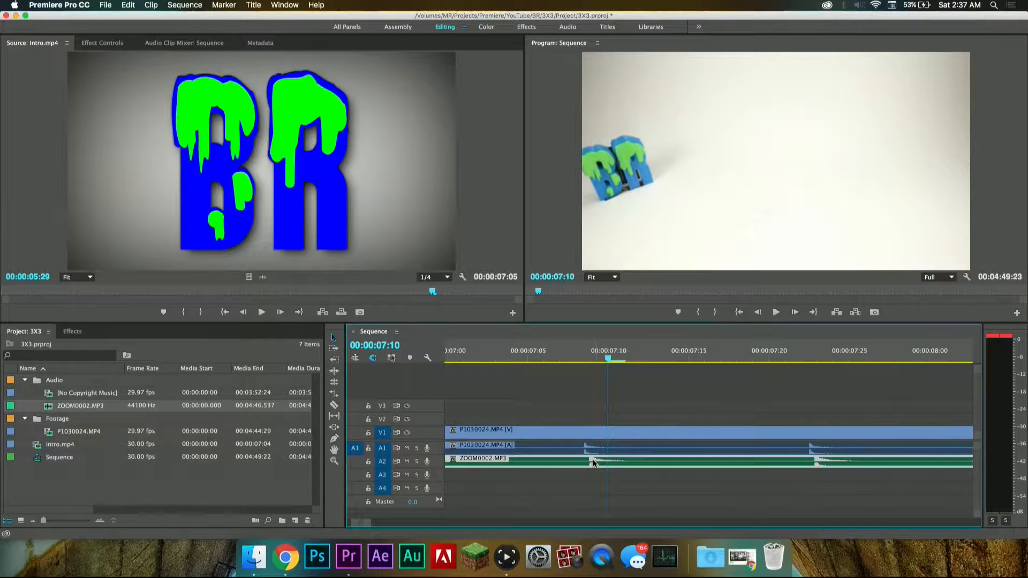
pyautogui.click(538, 356)
pyautogui.press('space')
pyautogui.press('-')
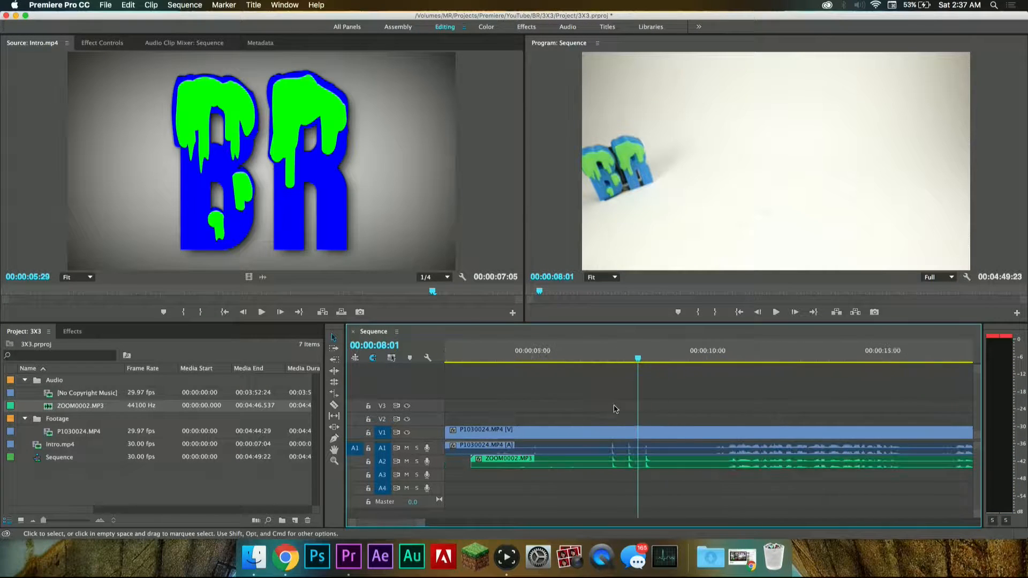
# Step: Cut the P1030024.MP4 video, its audio and ZOOM0002.MP3 at 00:00:10:01
pyautogui.click(619, 448)
pyautogui.click(707, 404)
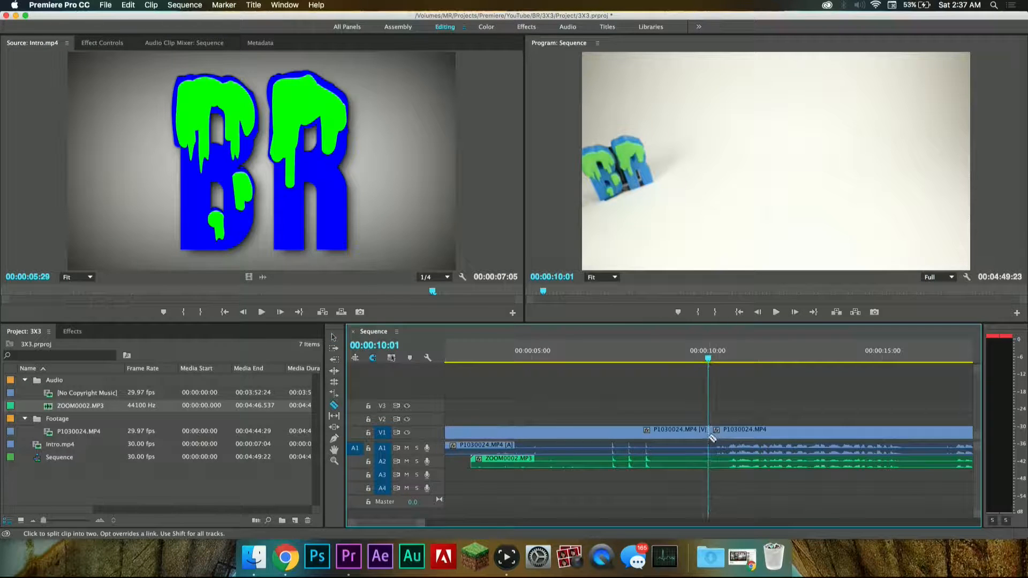
pyautogui.click(711, 447)
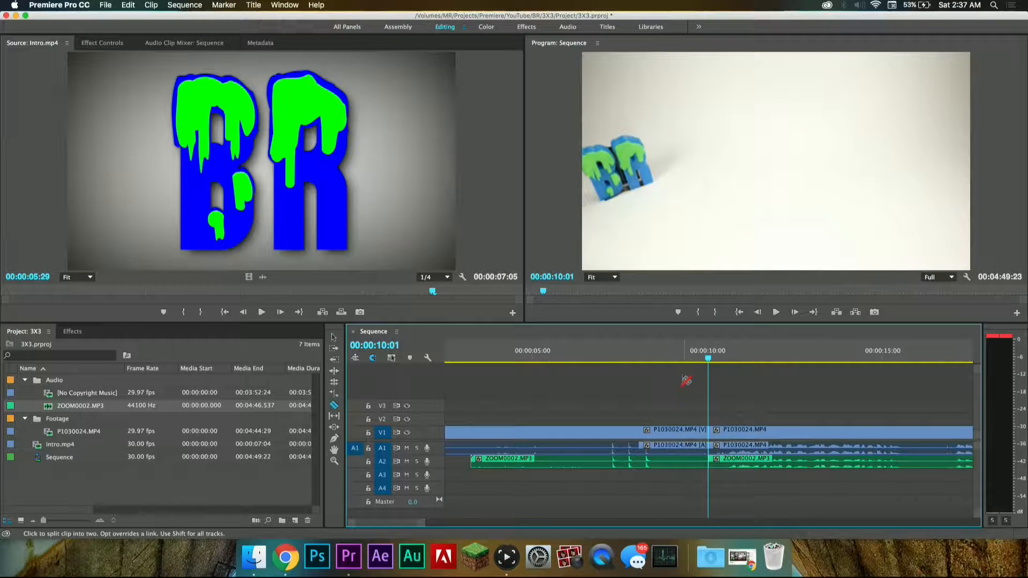
# Step: Delete the video and audio segments before the cut, close the gap, and play the sequence from its new start
pyautogui.press('v')
pyautogui.moveTo(665, 394); pyautogui.dragTo(584, 457)
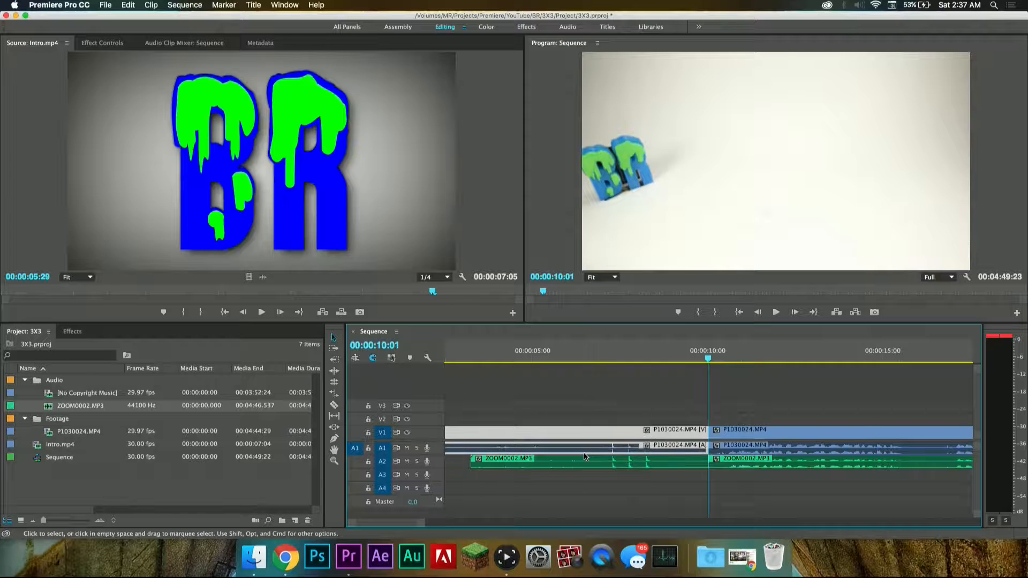
pyautogui.moveTo(607, 411); pyautogui.dragTo(579, 479)
pyautogui.press('Delete')
pyautogui.click(620, 450)
pyautogui.press('Delete')
pyautogui.press('-')
pyautogui.press('Home')
pyautogui.press('space')
pyautogui.press('space')
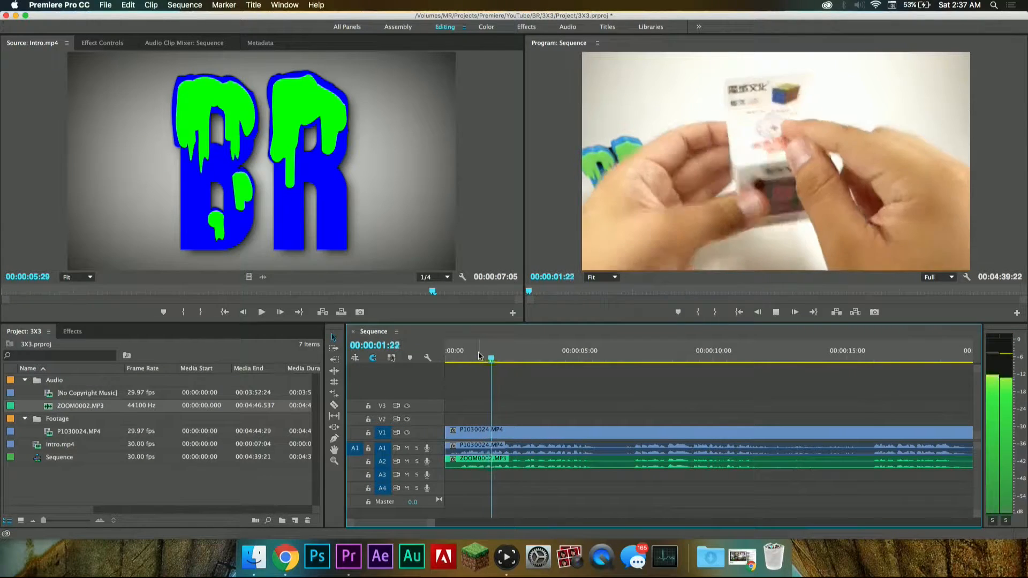
# Step: Remove the camera audio from A1 to audition ZOOM0002.MP3 alone, and undo the removal
pyautogui.keyDown('alt'); pyautogui.click(570, 449); pyautogui.keyUp('alt')
pyautogui.press('Delete')
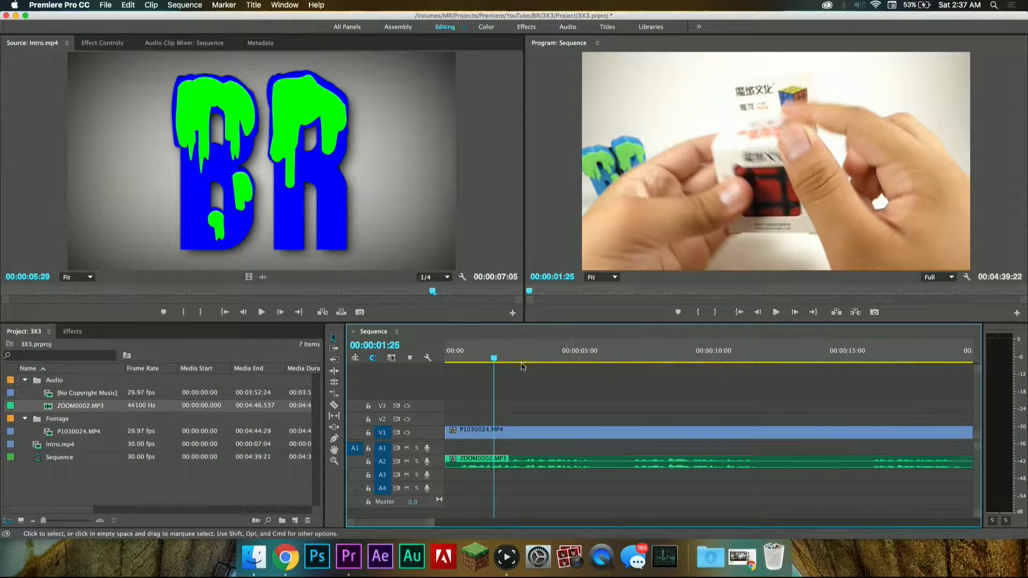
pyautogui.press('space')
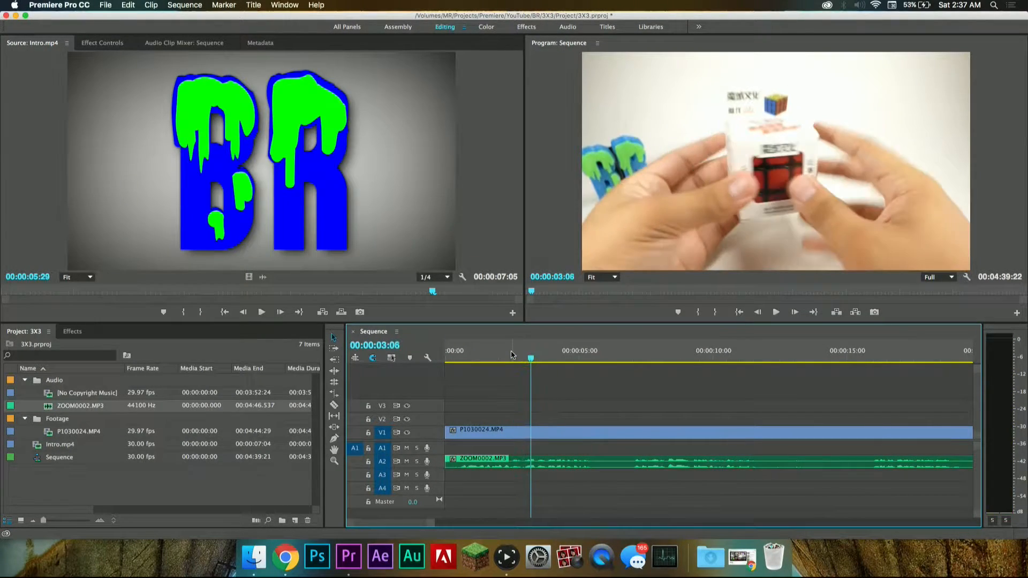
pyautogui.press('super+z')
# Step: Remove ZOOM0002.MP3 from A2 to audition the camera audio alone, and restore the recording
pyautogui.click(513, 463)
pyautogui.press('Delete')
pyautogui.click(490, 360)
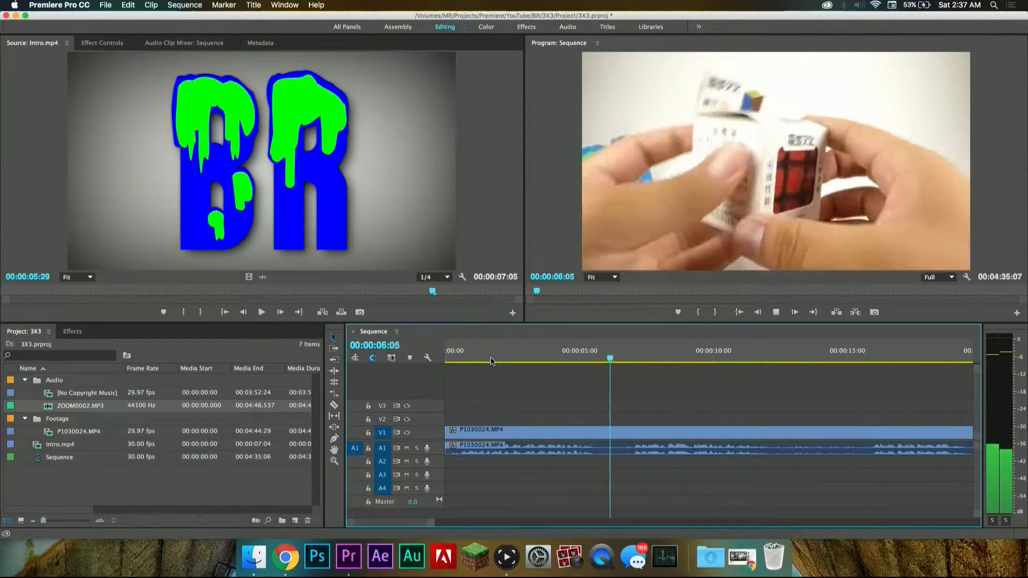
pyautogui.press('space')
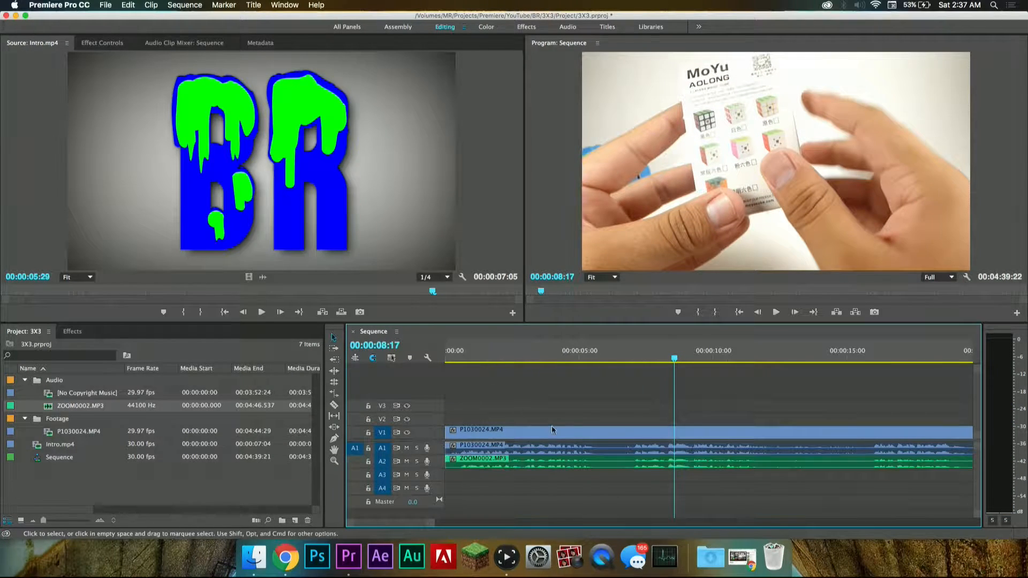
# Step: Delete the P1030024.MP4 camera audio from A1 and play the sequence with only ZOOM0002.MP3
pyautogui.click(564, 451)
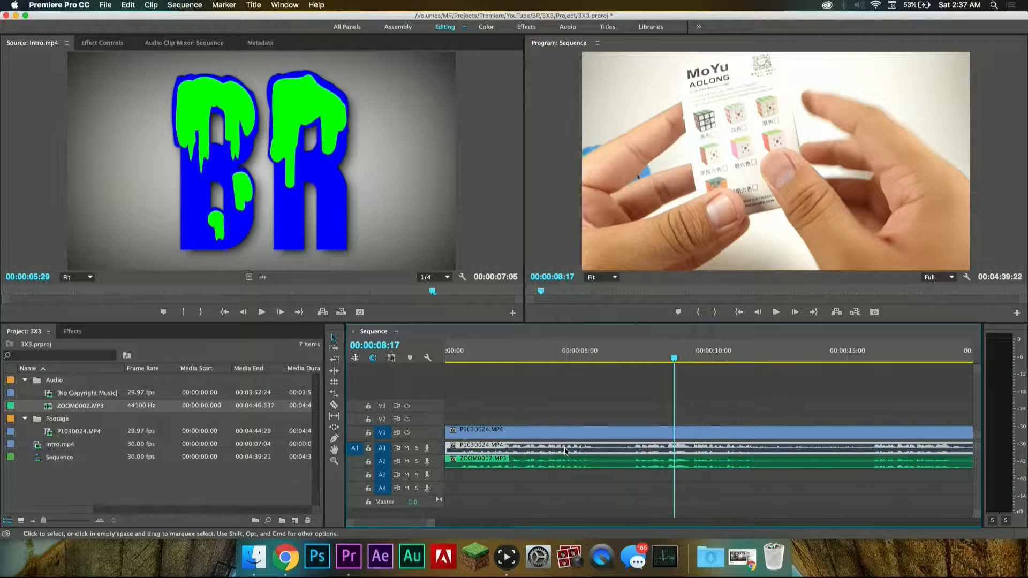
pyautogui.press('Delete')
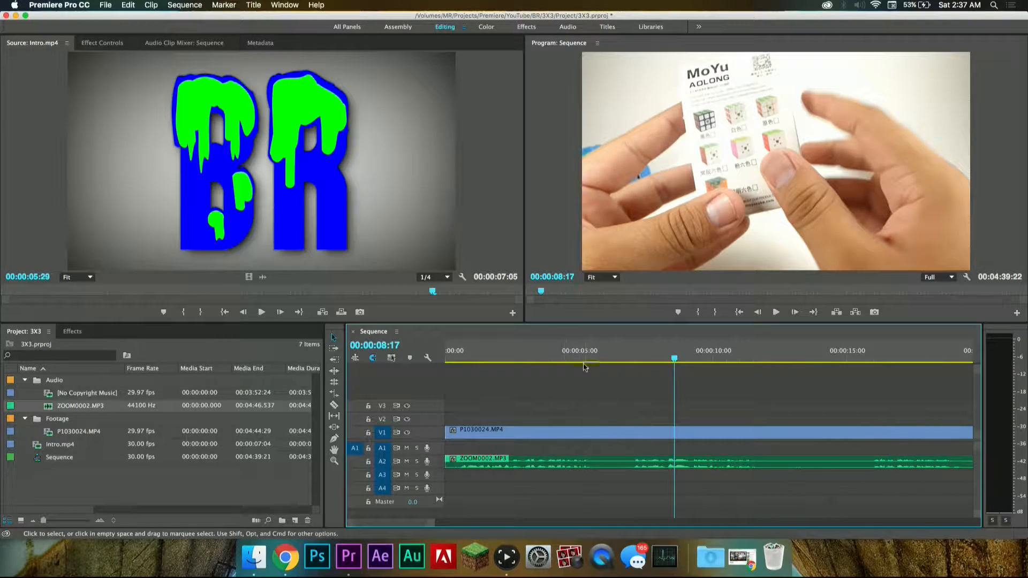
pyautogui.press('space')
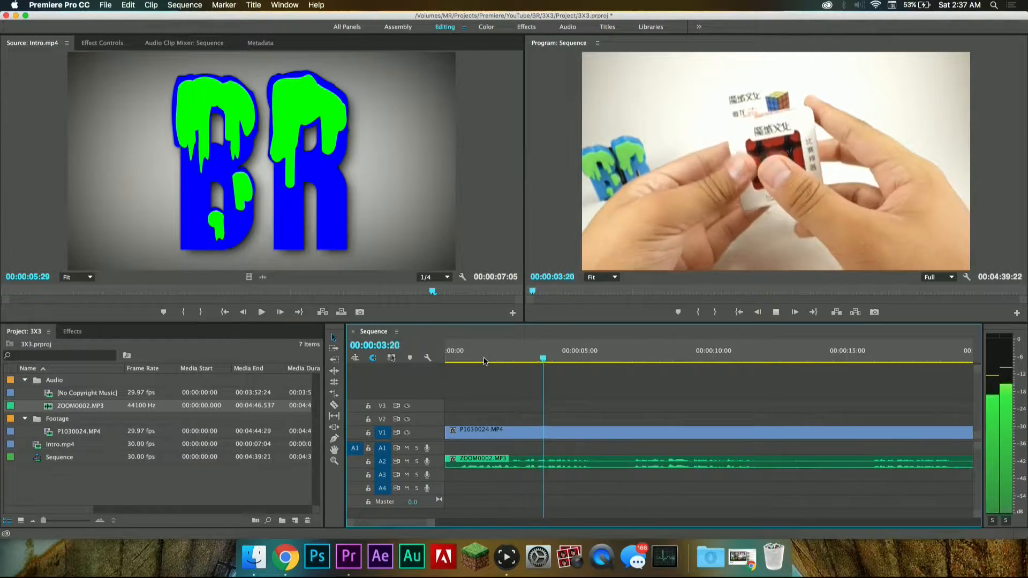
pyautogui.press('space')
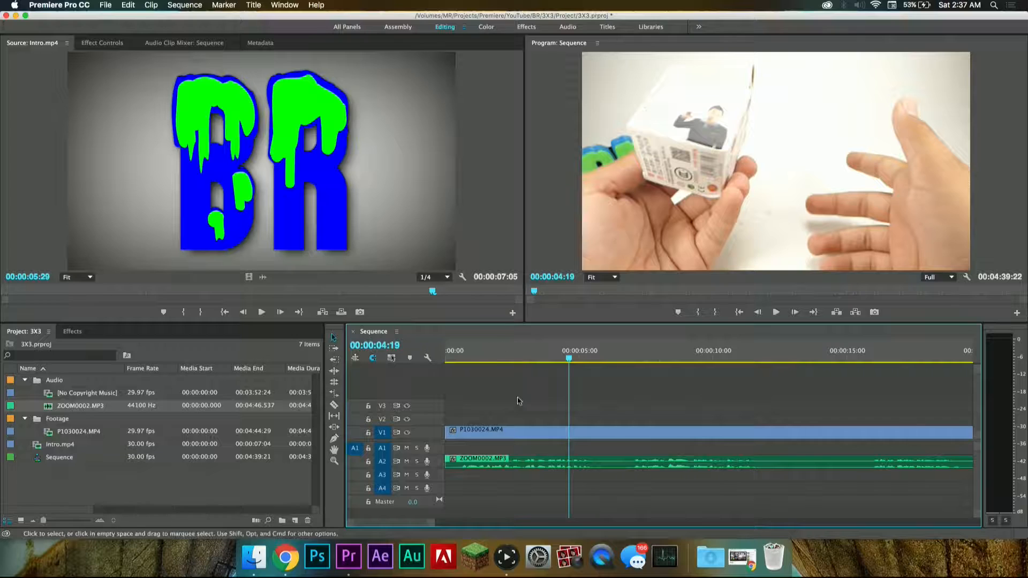
# Step: Move ZOOM0002.MP3 up from A2 to the start of A1 and play the sequence from the beginning
pyautogui.moveTo(495, 459); pyautogui.dragTo(490, 447)
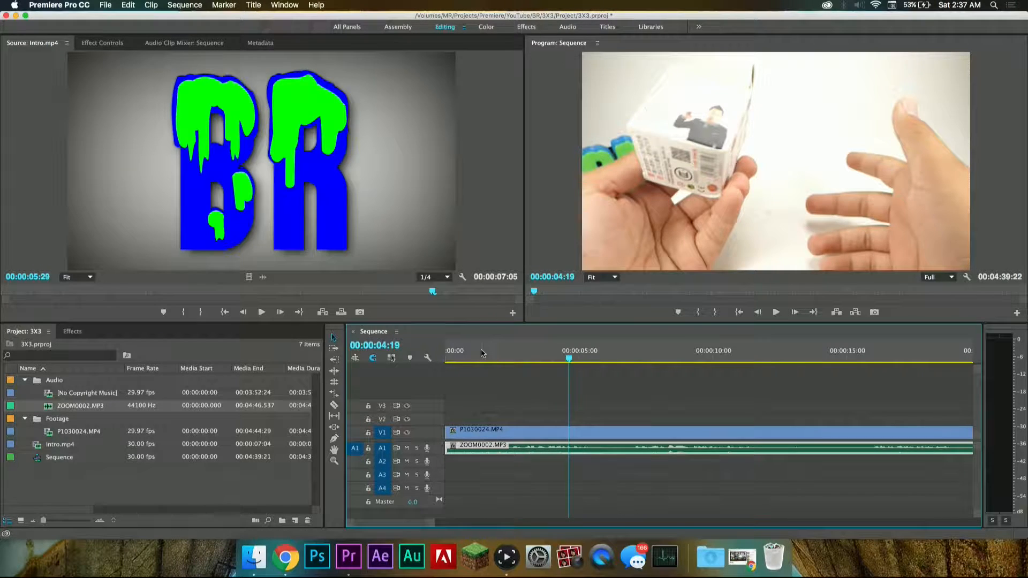
pyautogui.press('Home')
pyautogui.press('space')
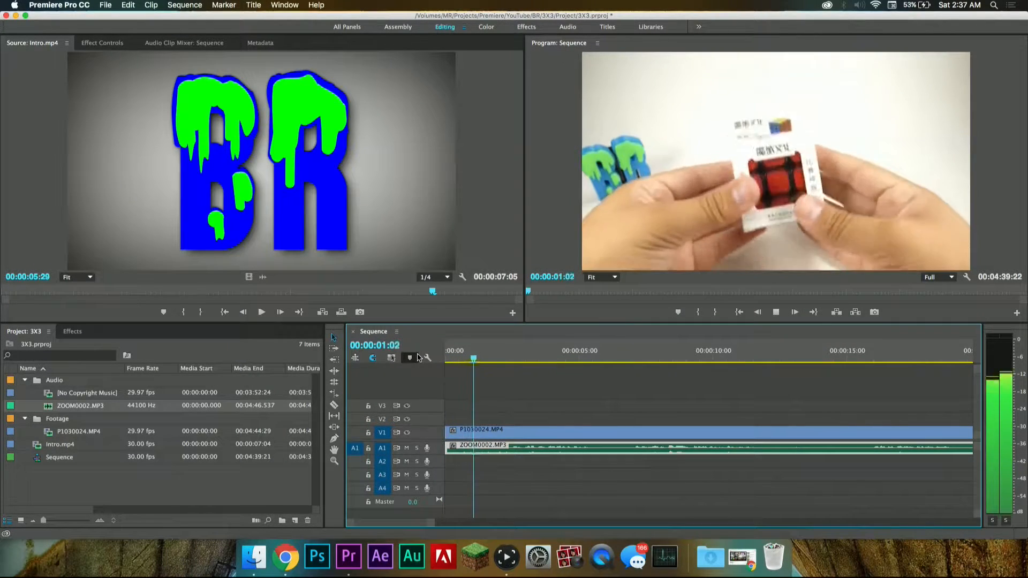
pyautogui.press('space')
# Step: Cut the video and audio at 00:00:00:16, delete the opening segments and close the gap
pyautogui.moveTo(458, 354); pyautogui.dragTo(443, 353)
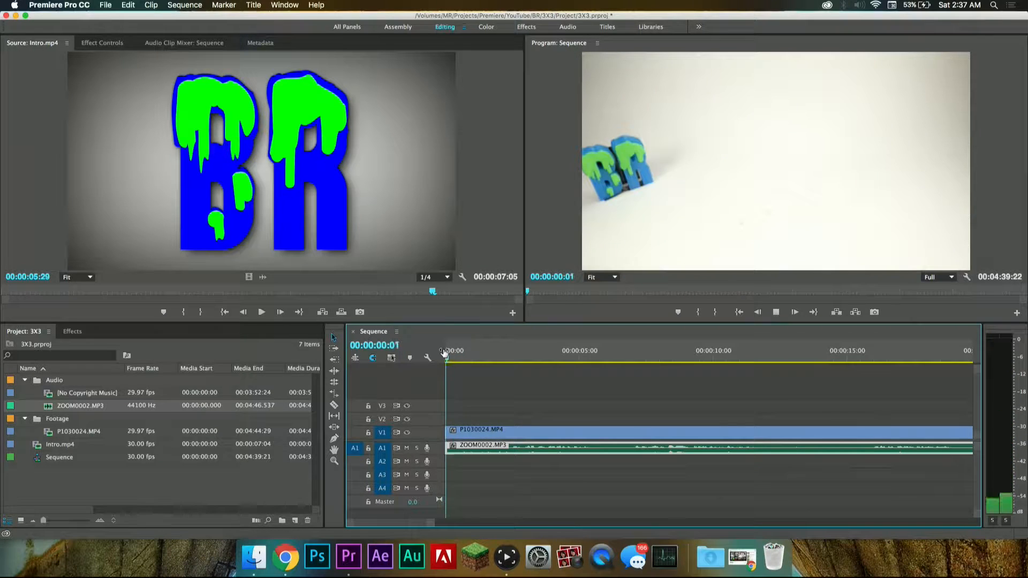
pyautogui.press('space')
pyautogui.press('space')
pyautogui.press('Right')
pyautogui.press('Right')
pyautogui.press('Right')
pyautogui.press('Right')
pyautogui.press('Right')
pyautogui.press('Left')
pyautogui.press('Left')
pyautogui.press('Left')
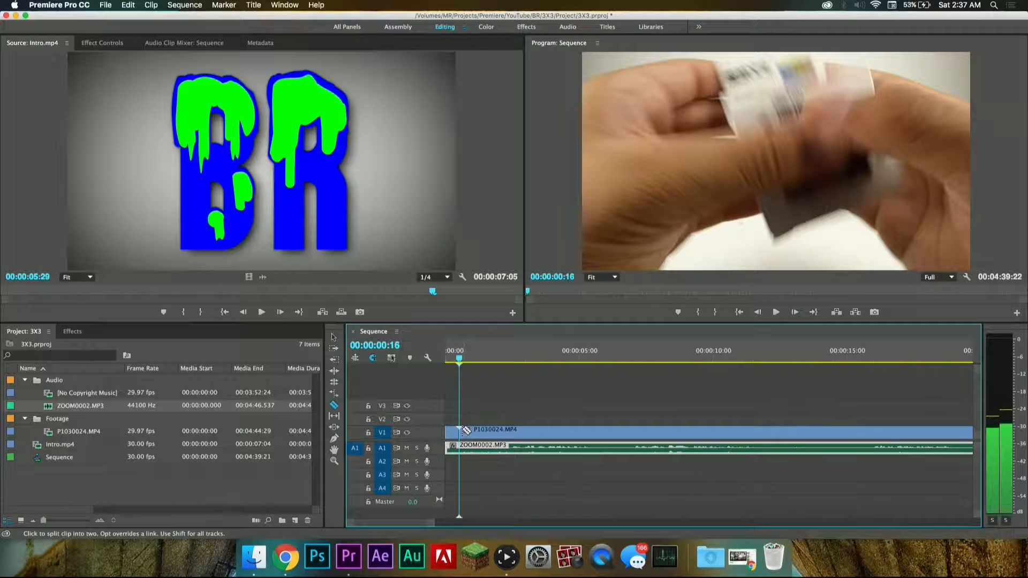
pyautogui.click(464, 446)
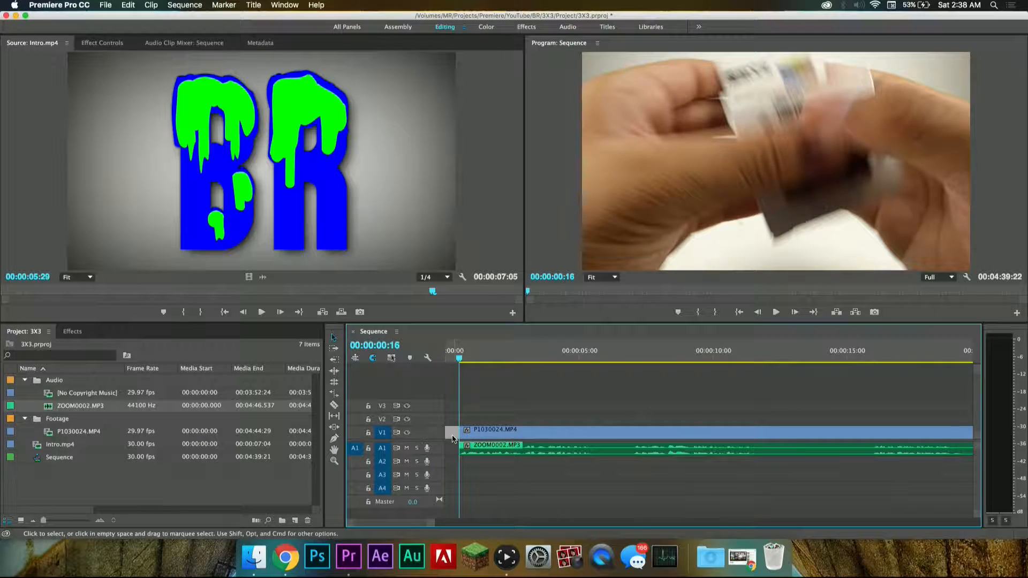
pyautogui.press('Delete')
# Step: Split the video and audio at 00:00:05:13 and move the following segments about 14 seconds later in the timeline
pyautogui.press('space')
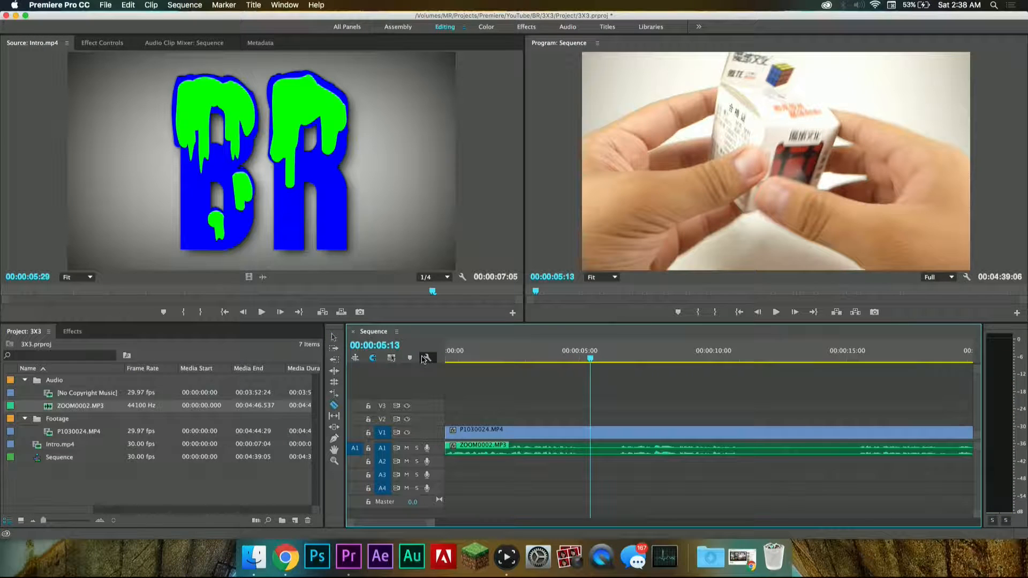
pyautogui.click(591, 448)
pyautogui.press('v')
pyautogui.moveTo(608, 413); pyautogui.dragTo(640, 452)
pyautogui.press('-')
pyautogui.press('-')
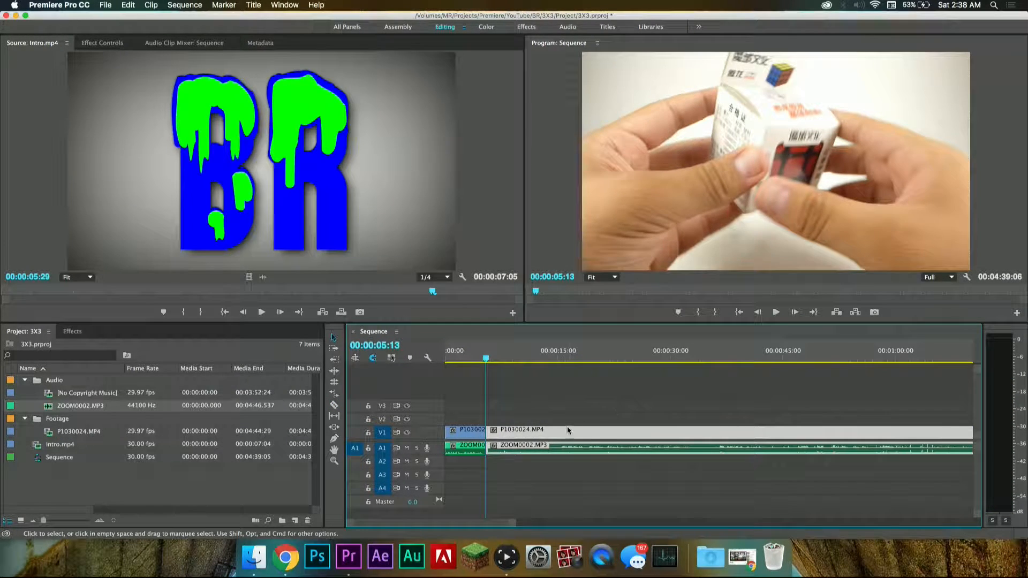
pyautogui.moveTo(543, 435); pyautogui.dragTo(647, 435)
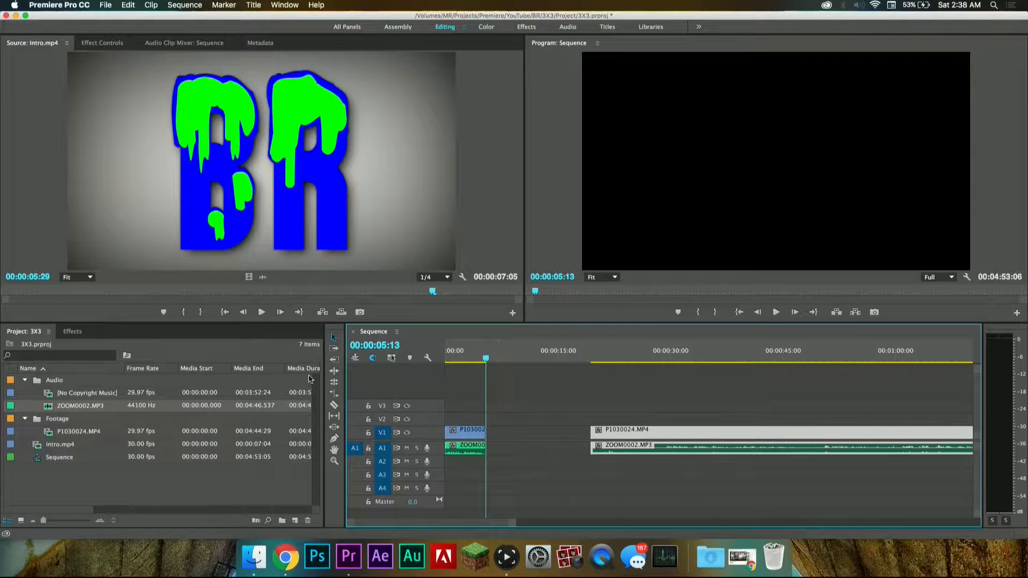
# Step: Insert Intro.mp4 on V1 and A1 at 00:00:05:13, right after the opening segment, and play it
pyautogui.click(71, 446)
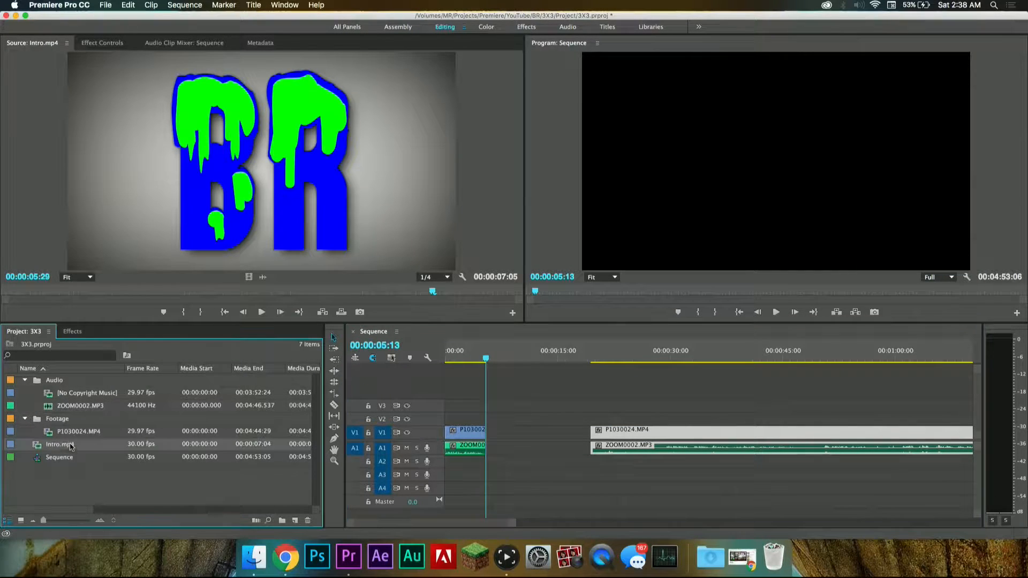
pyautogui.moveTo(313, 414); pyautogui.dragTo(493, 442)
pyautogui.press('space')
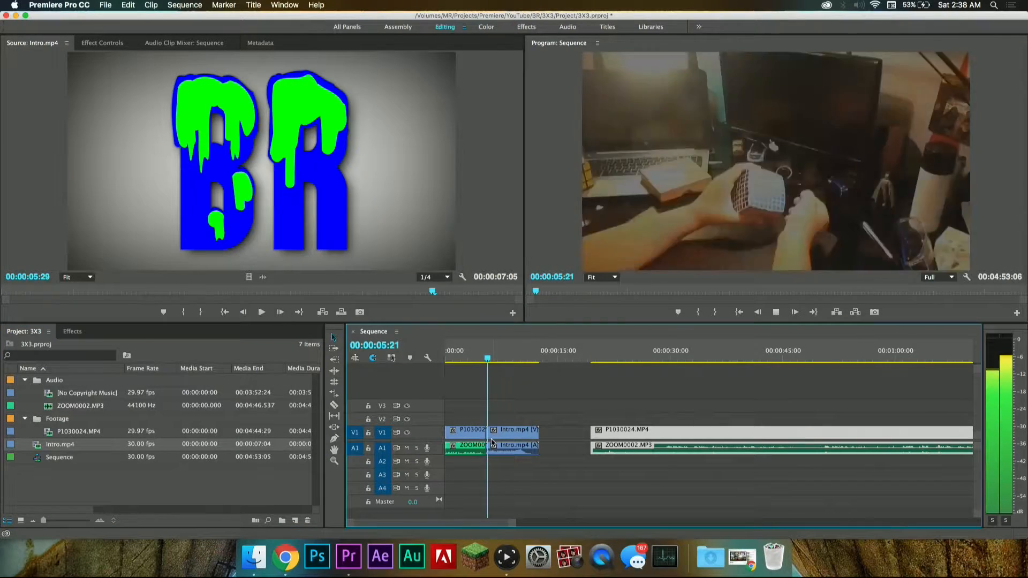
# Step: Set the volume level of the Intro.mp4 audio to -5.0 dB and play part of the intro
pyautogui.doubleClick(500, 449)
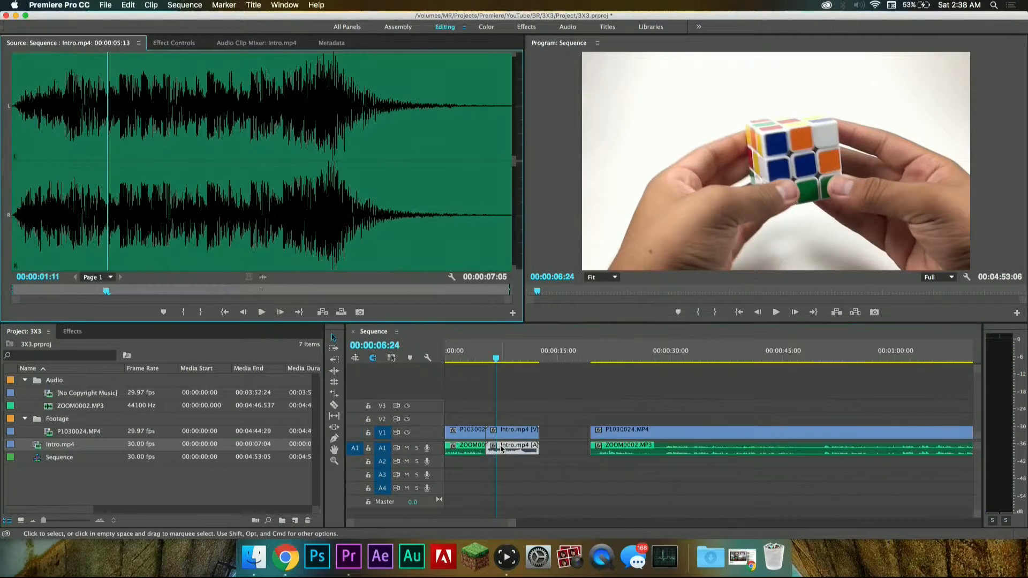
pyautogui.click(191, 44)
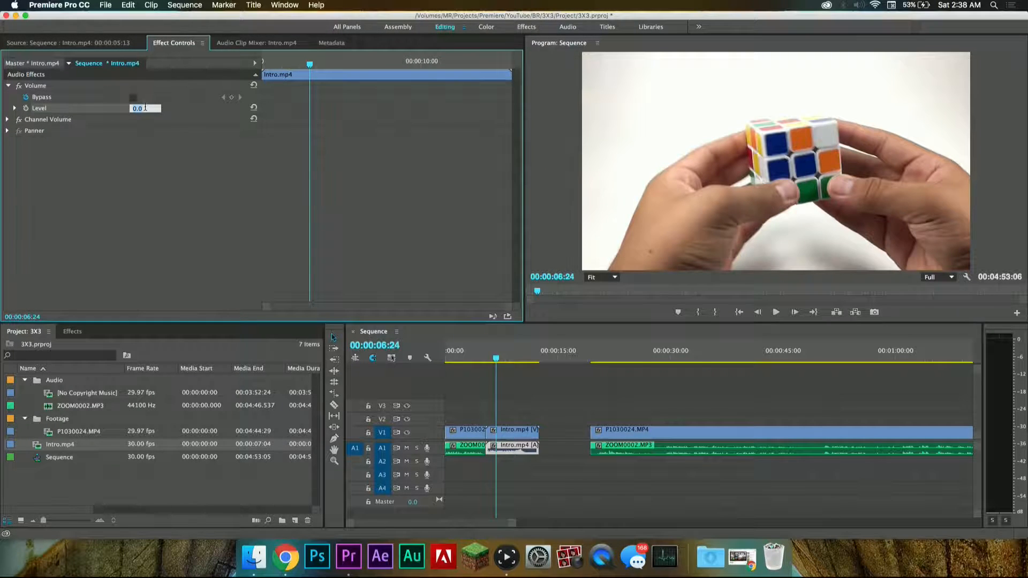
pyautogui.click(491, 357)
pyautogui.press('space')
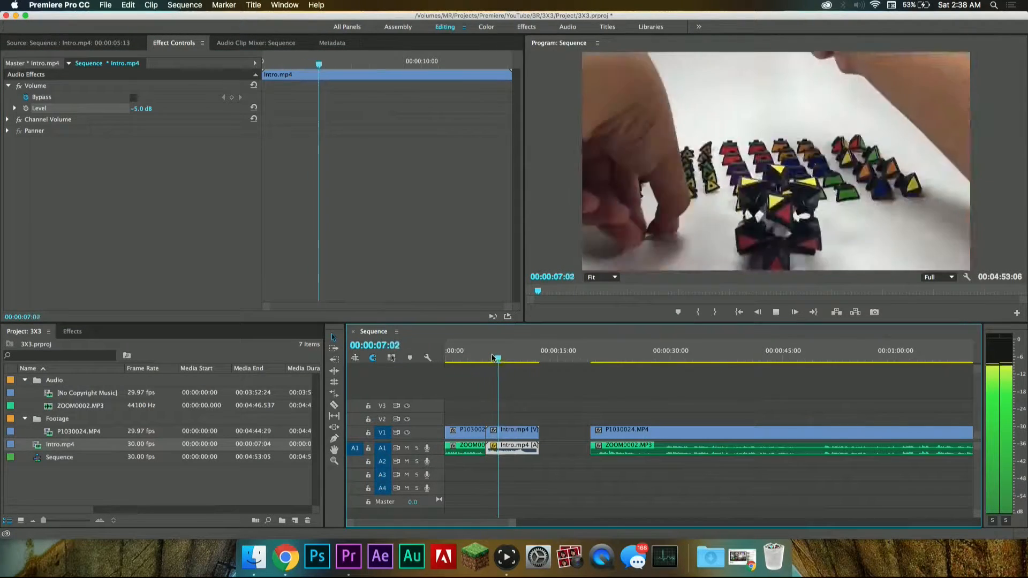
pyautogui.press('space')
# Step: Close the gap between Intro.mp4 and the main footage and play the sequence from the beginning past the intro
pyautogui.press('Home')
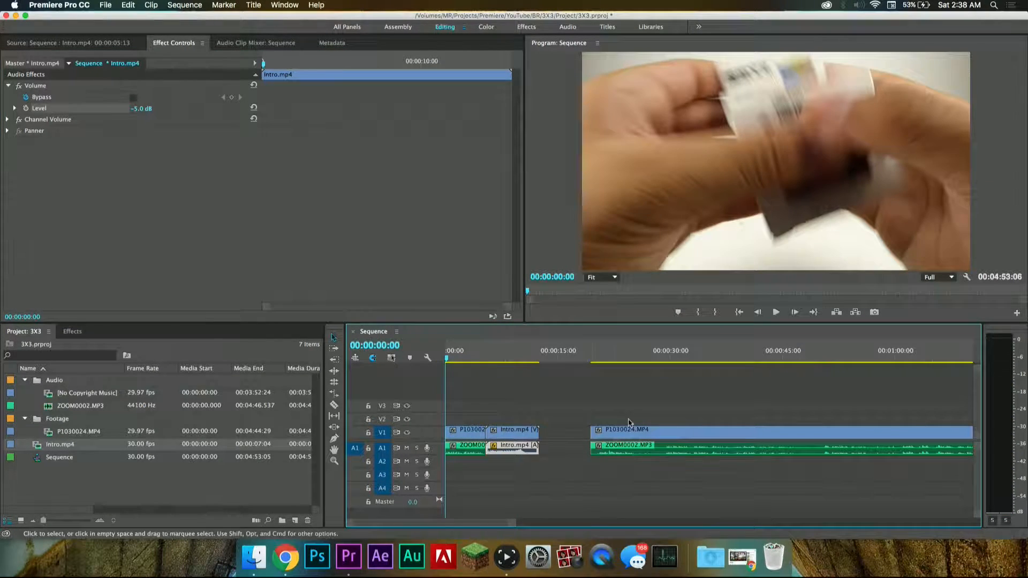
pyautogui.click(582, 434)
pyautogui.press('Delete')
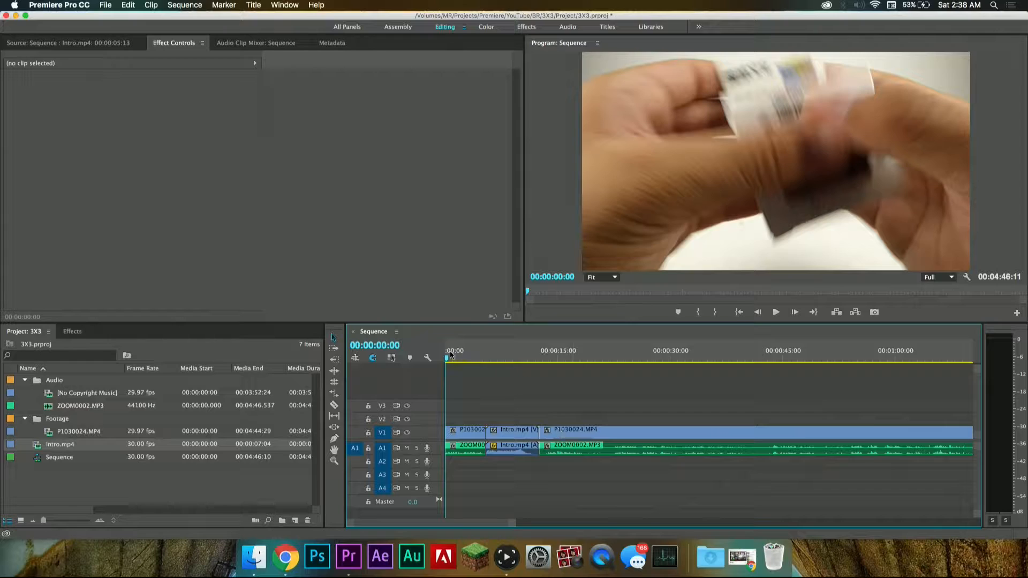
pyautogui.press('space')
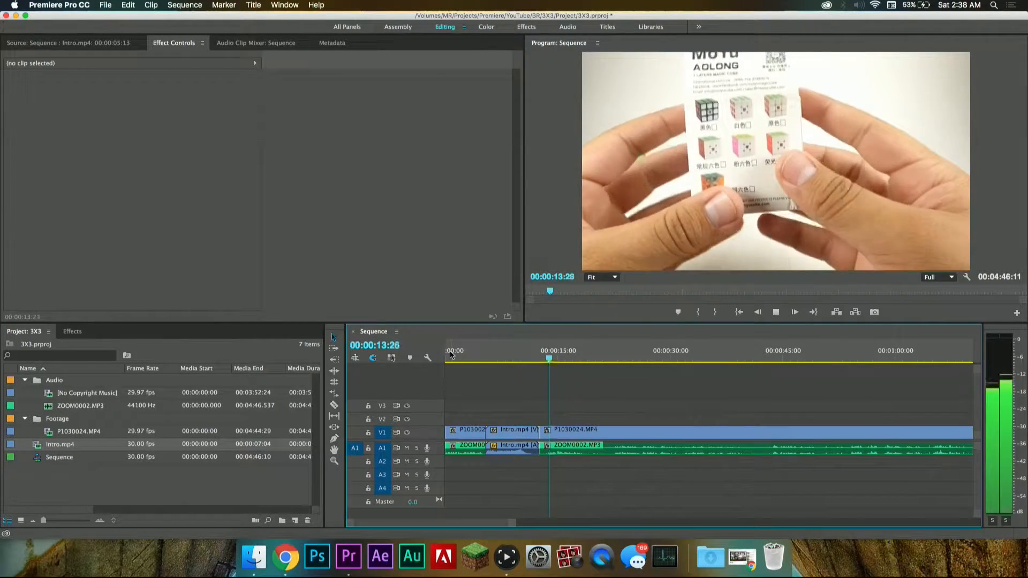
pyautogui.press('space')
# Step: Set the volume level of the ZOOM0002.MP3 segment after the intro to 6.0 dB, playing it and the sequence opening for comparison
pyautogui.scroll(5, 526, 422)
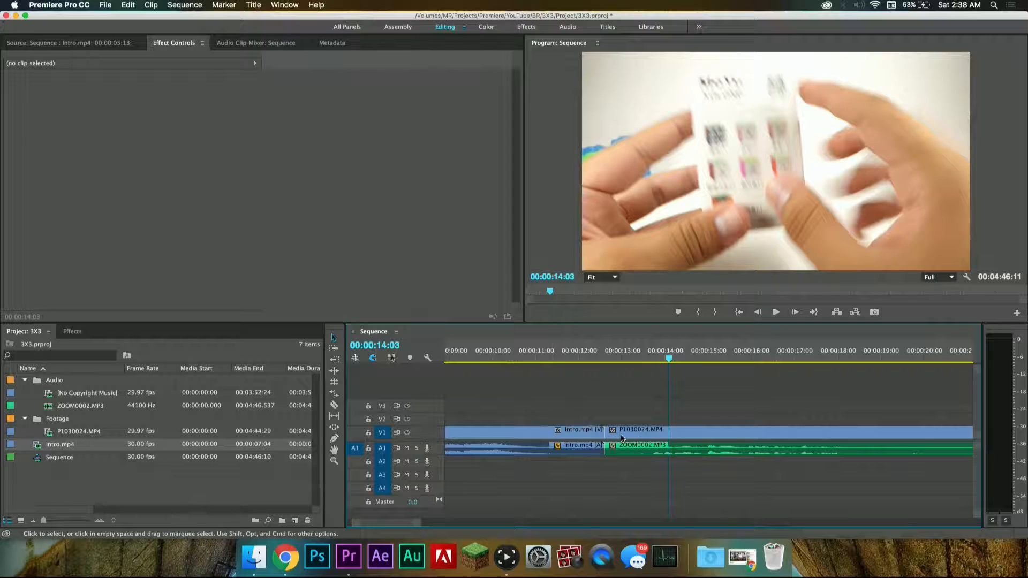
pyautogui.scroll(-7, 621, 438)
pyautogui.press('space')
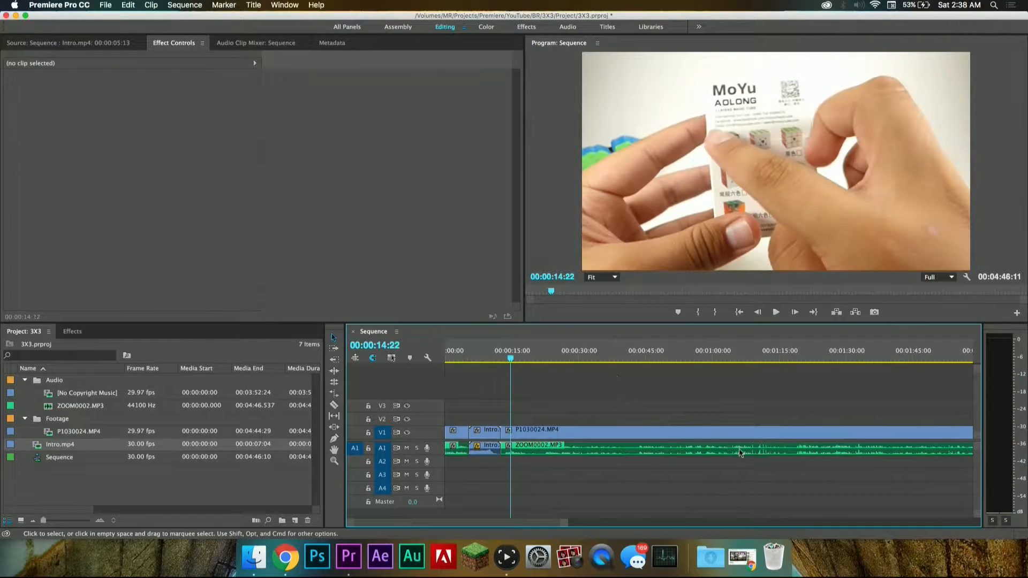
pyautogui.click(766, 347)
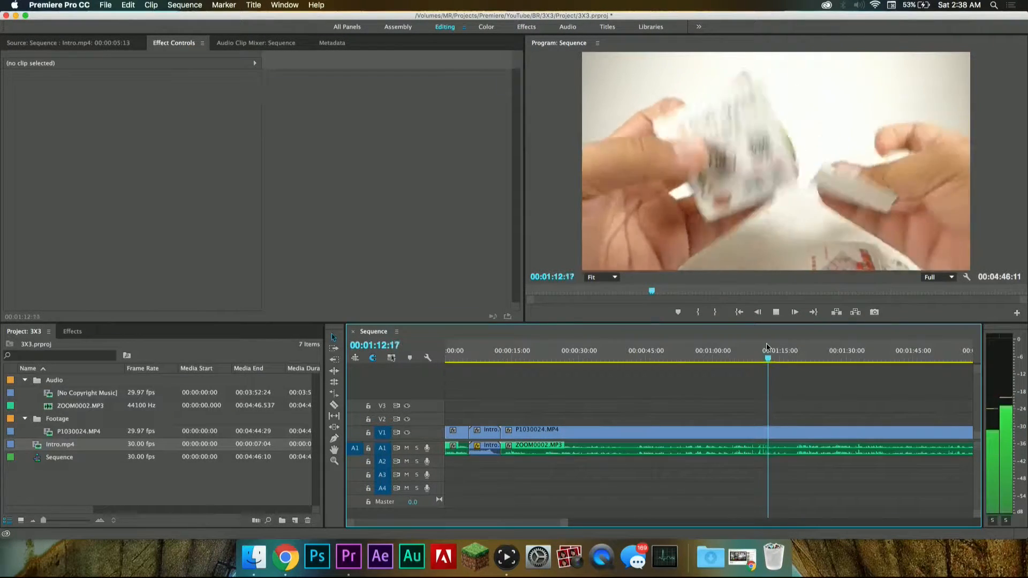
pyautogui.moveTo(811, 358); pyautogui.dragTo(818, 361)
pyautogui.doubleClick(830, 450)
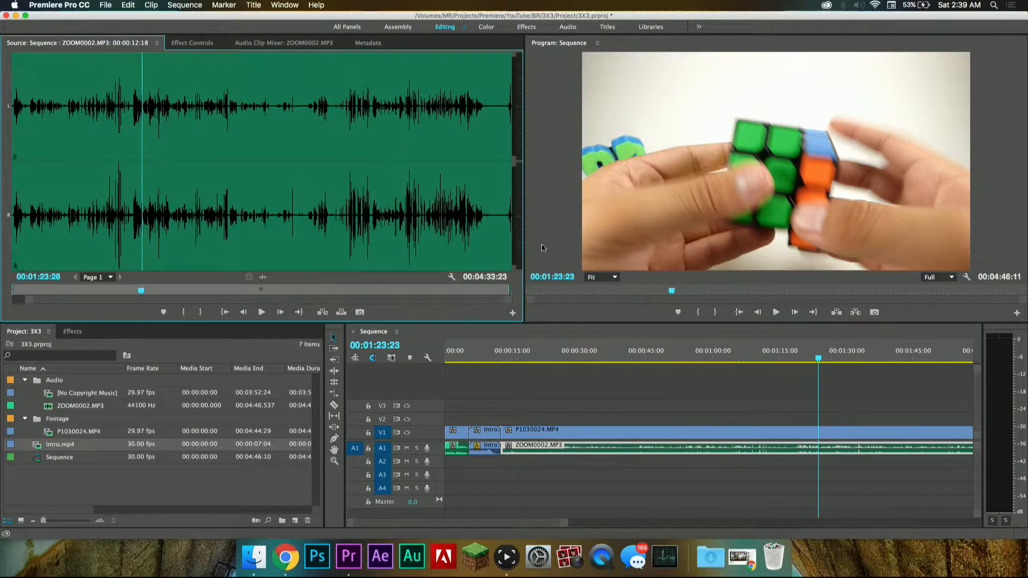
pyautogui.click(213, 47)
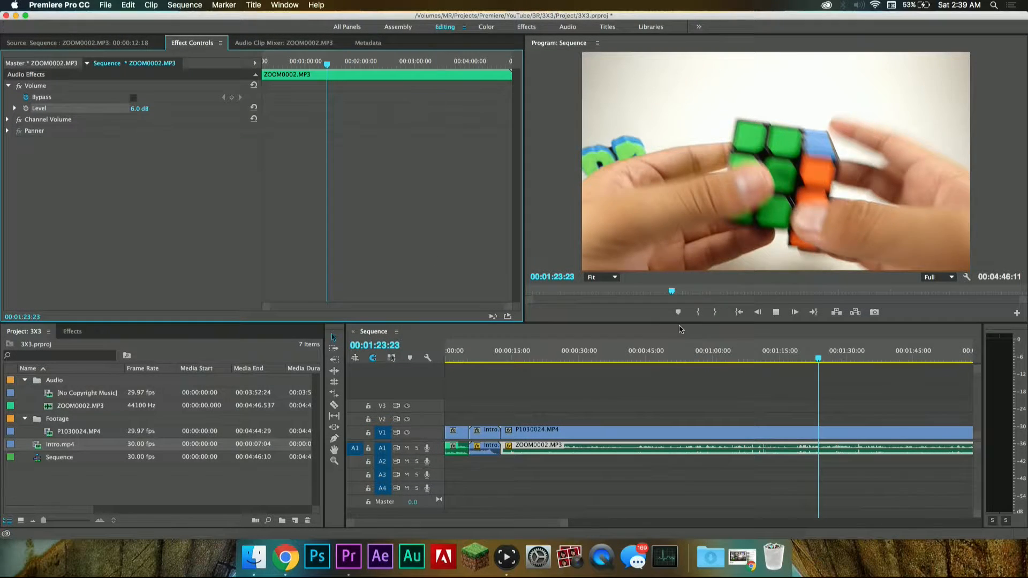
pyautogui.press('space')
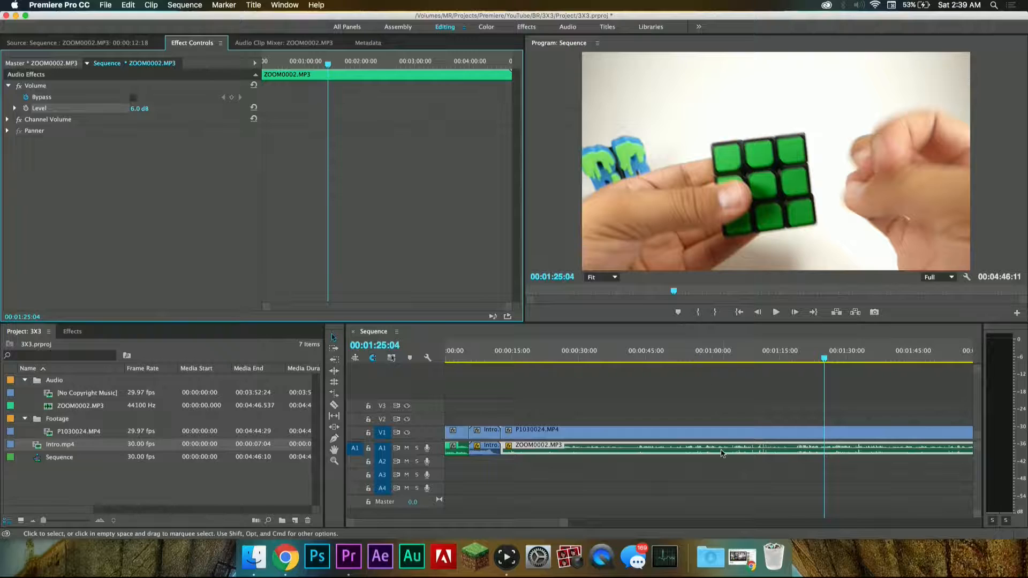
pyautogui.moveTo(473, 351); pyautogui.dragTo(391, 346)
pyautogui.press('space')
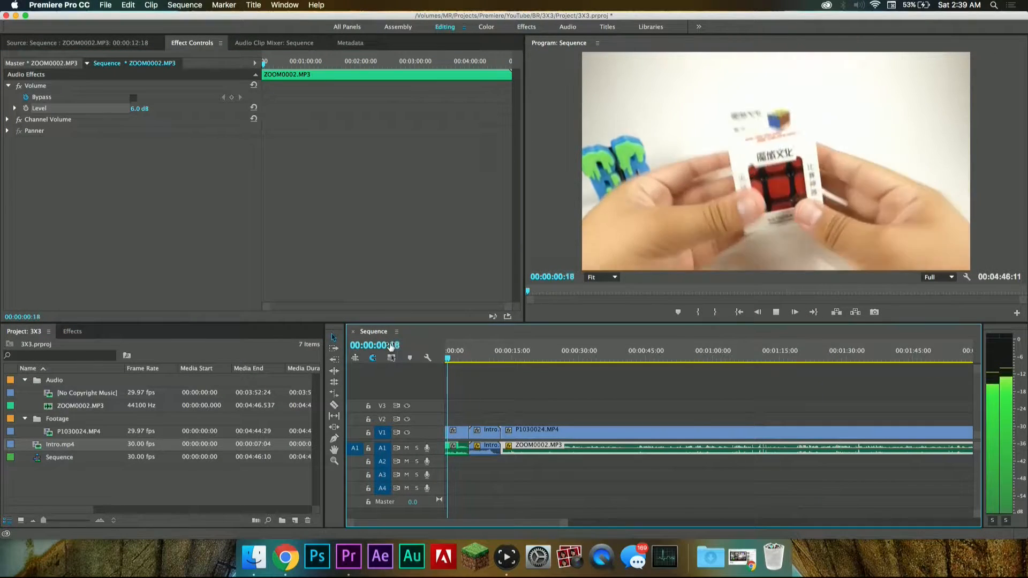
pyautogui.press('space')
# Step: Split the footage and its audio after the intro at 00:00:13:19
pyautogui.click(498, 355)
pyautogui.press('space')
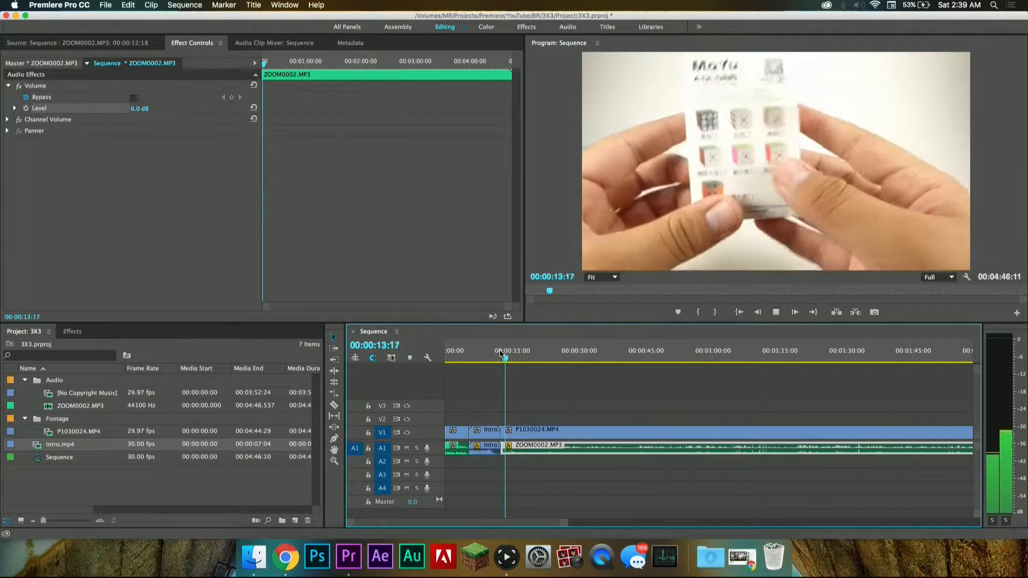
pyautogui.press('Left')
pyautogui.press('Left')
pyautogui.press('Left')
pyautogui.press('Left')
pyautogui.press('Left')
pyautogui.press('Left')
pyautogui.press('Left')
pyautogui.press('Left')
pyautogui.press('Left')
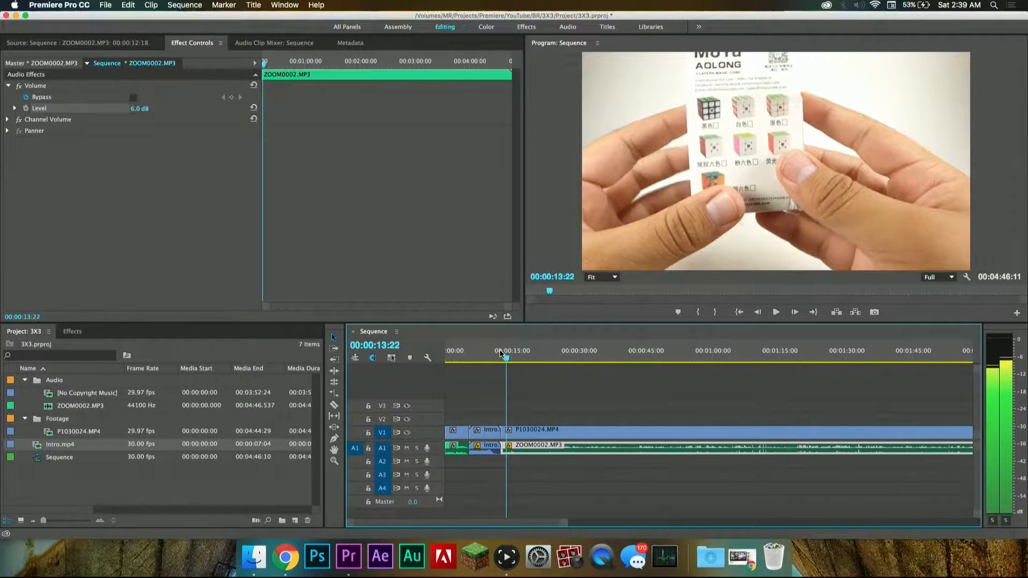
pyautogui.press('Left')
pyautogui.press('=')
pyautogui.press('=')
pyautogui.press('=')
pyautogui.press('=')
pyautogui.press('=')
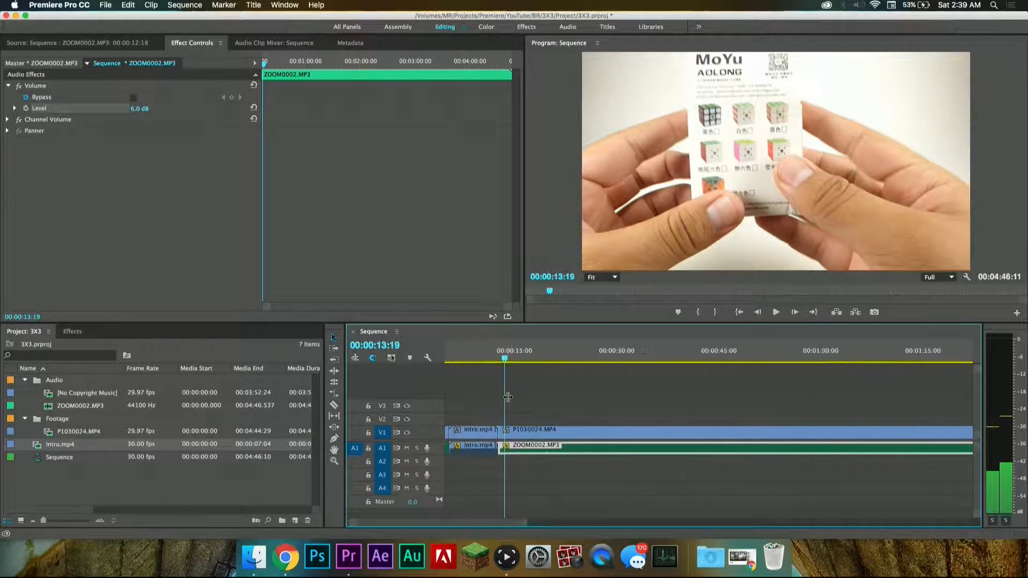
pyautogui.scroll(3, 508, 397)
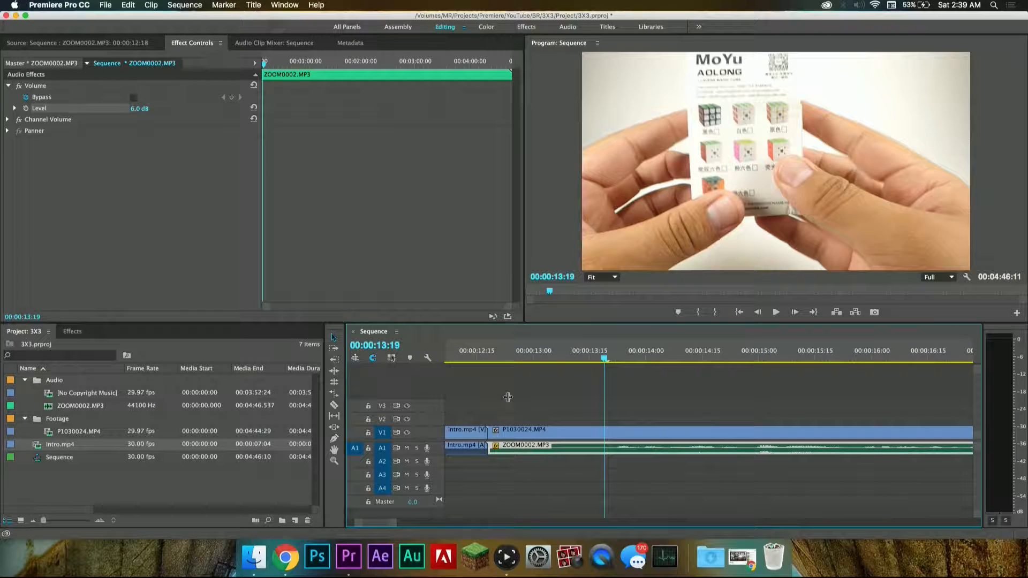
pyautogui.click(608, 447)
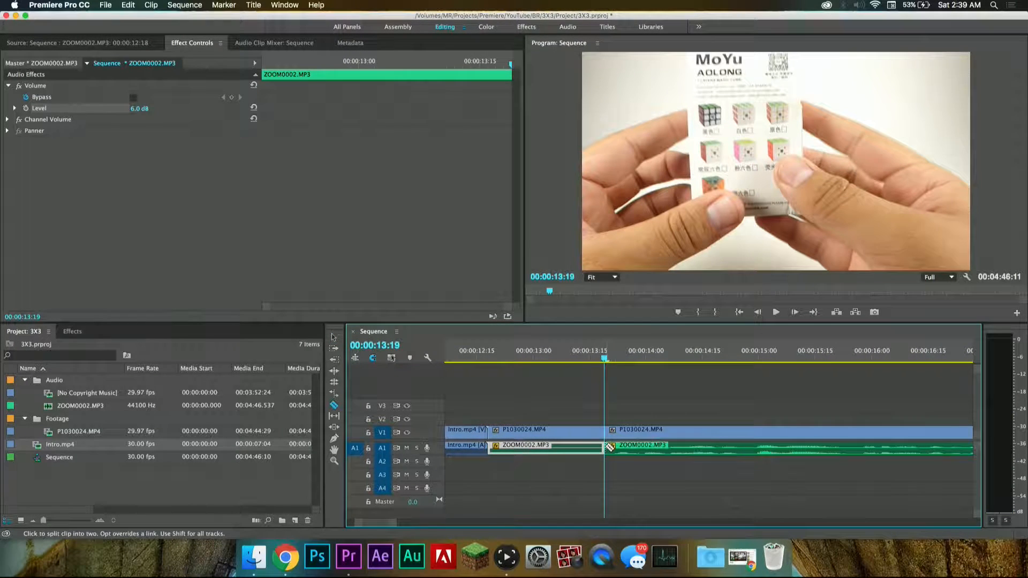
# Step: Delete the short segment between the intro and the cut, close the gap, and play from 00:00:12:07
pyautogui.press('v')
pyautogui.click(556, 452)
pyautogui.press('Delete')
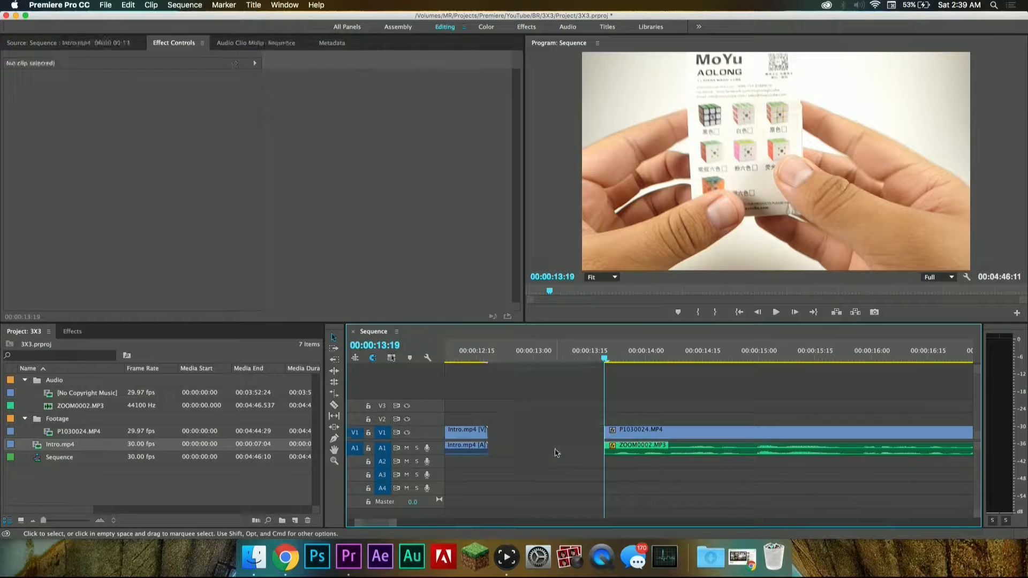
pyautogui.click(557, 436)
pyautogui.press('Delete')
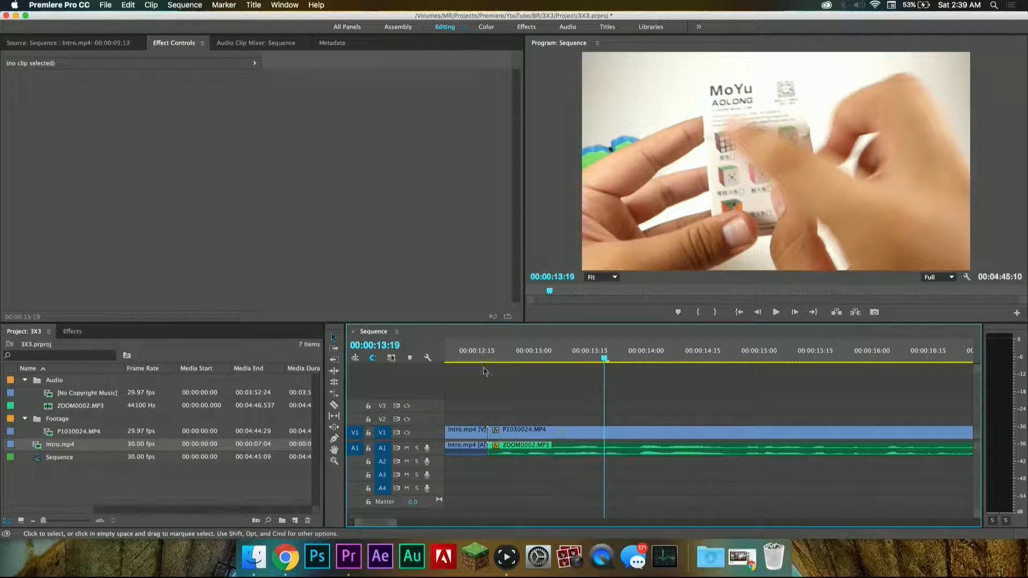
pyautogui.hscroll(-3, 488, 366)
pyautogui.click(526, 358)
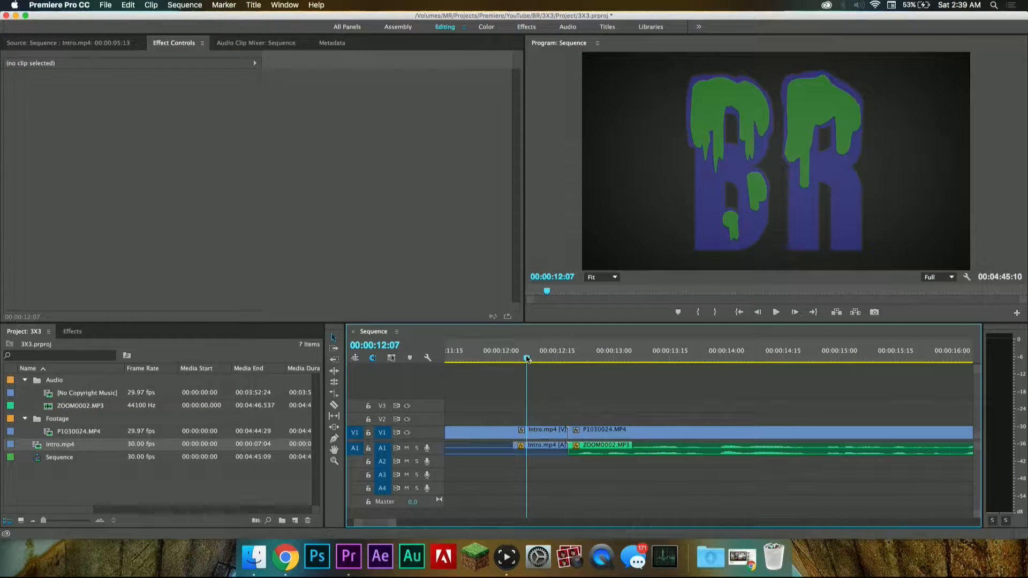
pyautogui.press('space')
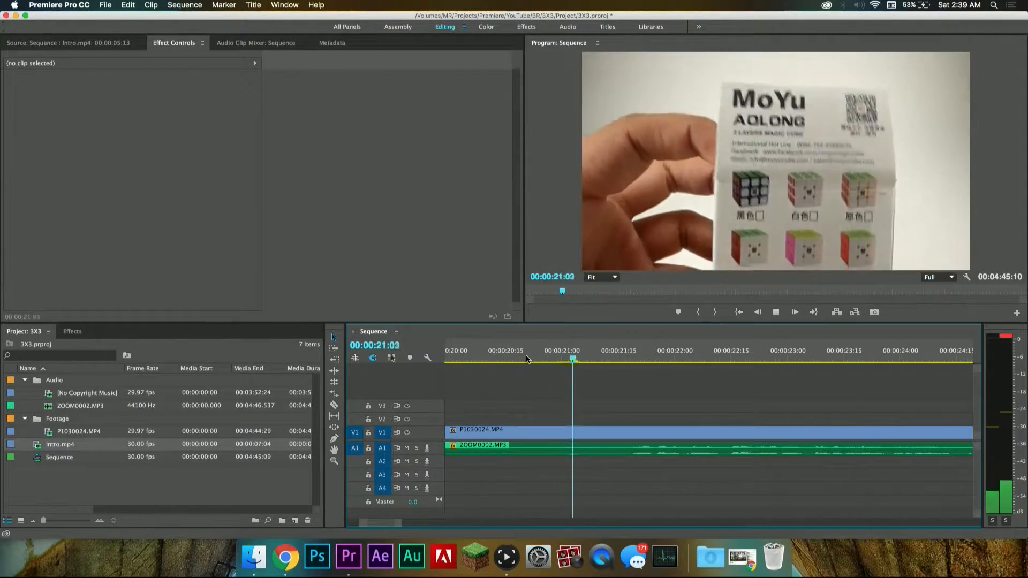
# Step: Replay the footage from about 00:00:16:00 and split the video and audio at 00:00:17:29
pyautogui.press('space')
pyautogui.scroll(3, 557, 369)
pyautogui.scroll(2, 557, 369)
pyautogui.click(520, 351)
pyautogui.press('space')
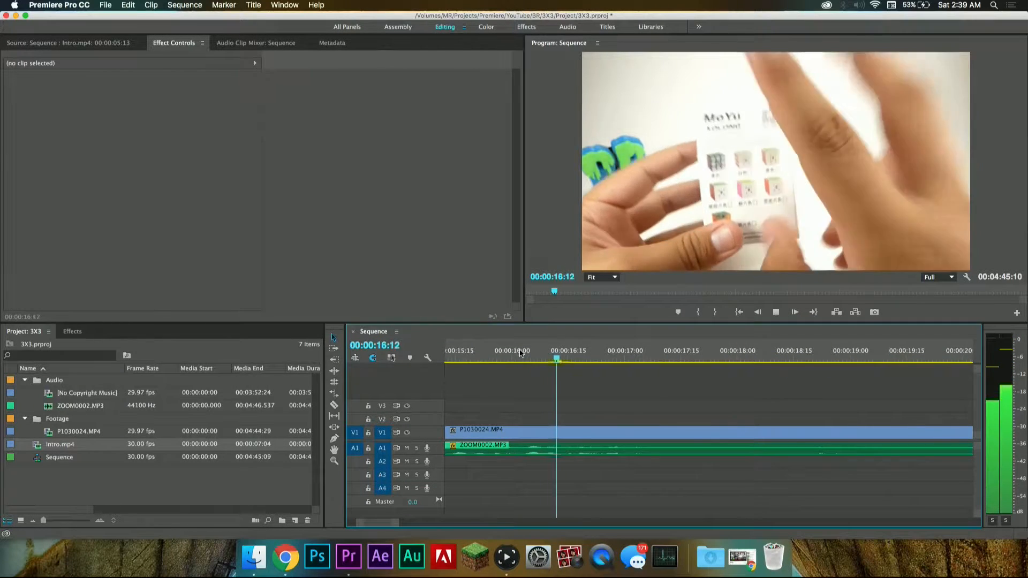
pyautogui.press('space')
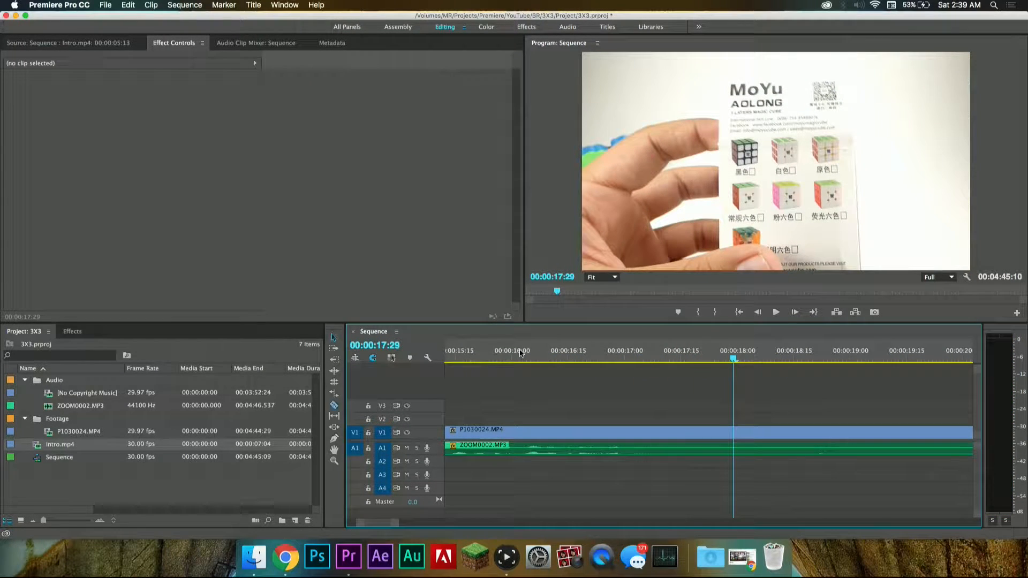
pyautogui.click(737, 447)
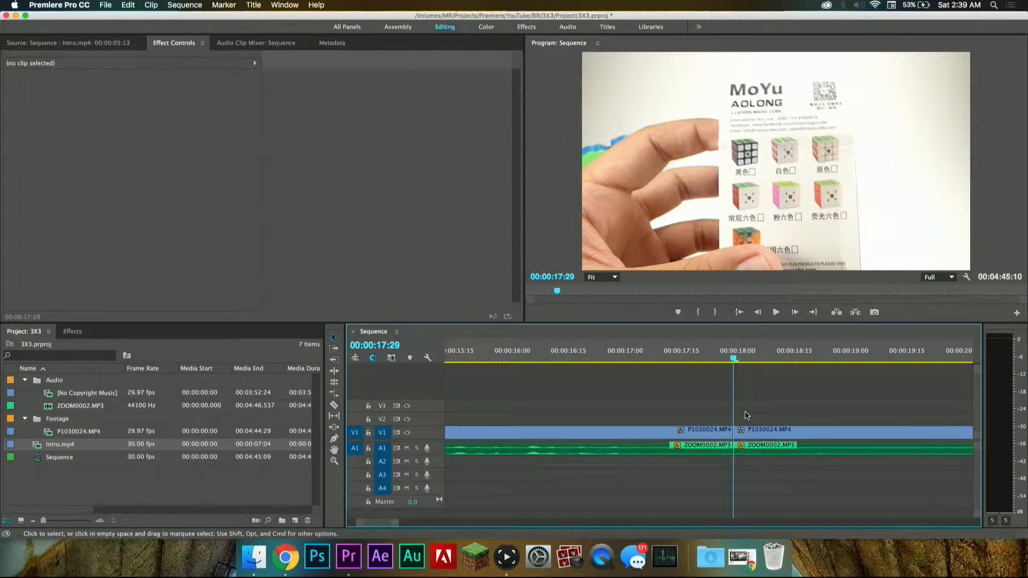
# Step: Play on to where the speech resumes and split the video and audio at 00:00:21:18
pyautogui.press('c')
pyautogui.press('space')
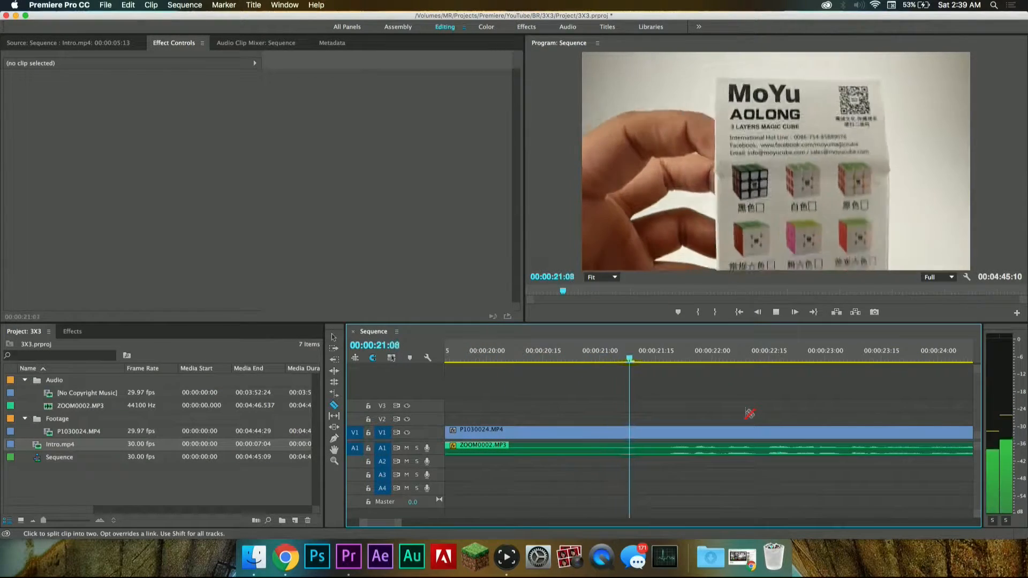
pyautogui.press('space')
pyautogui.moveTo(680, 355); pyautogui.dragTo(660, 352)
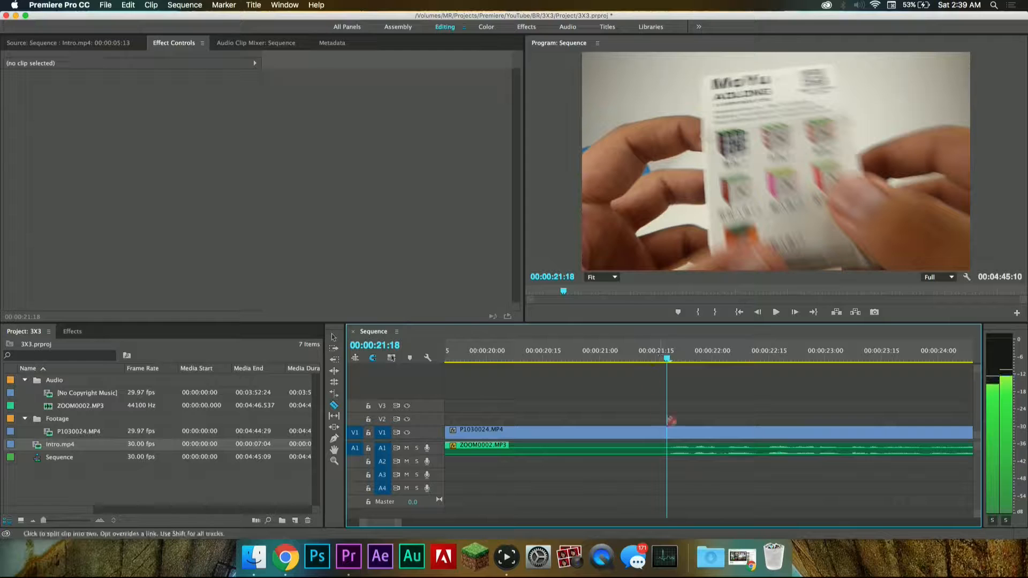
pyautogui.click(670, 452)
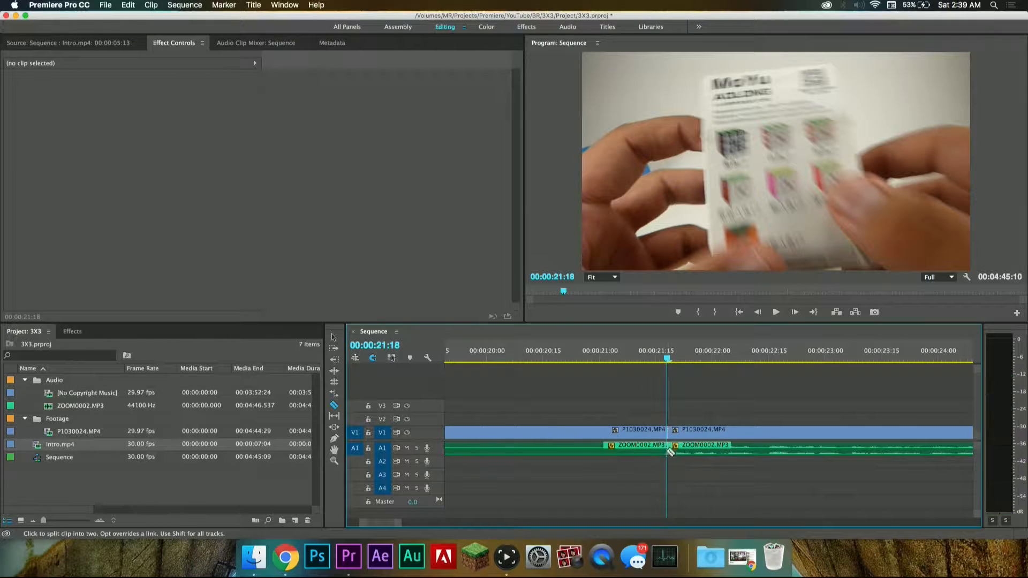
# Step: Delete the silent segment between 00:00:17:29 and 00:00:21:18, close the gap, and play across the join
pyautogui.moveTo(641, 415); pyautogui.dragTo(618, 448)
pyautogui.press('Delete')
pyautogui.click(618, 430)
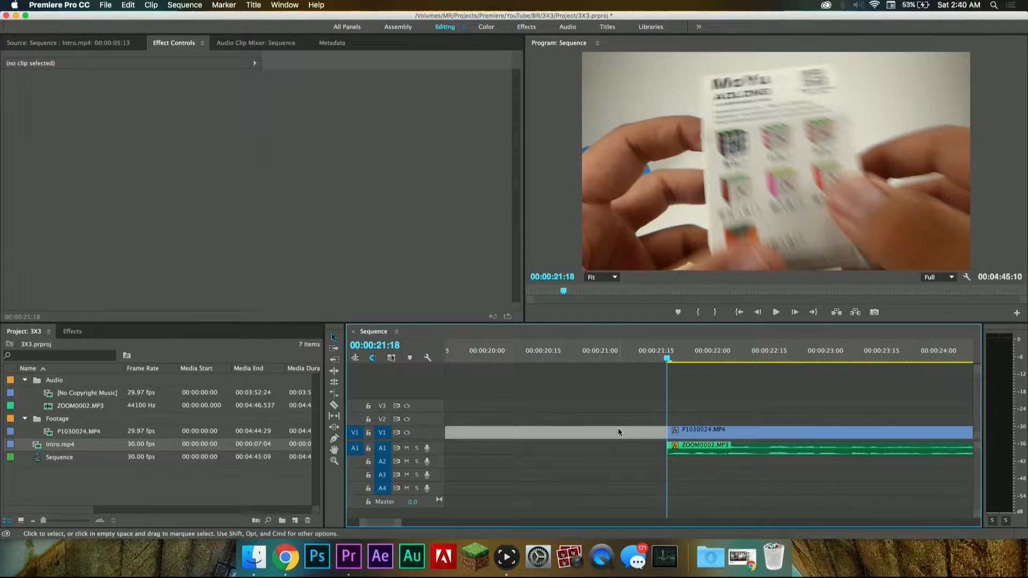
pyautogui.press('Delete')
pyautogui.scroll(5, 618, 431)
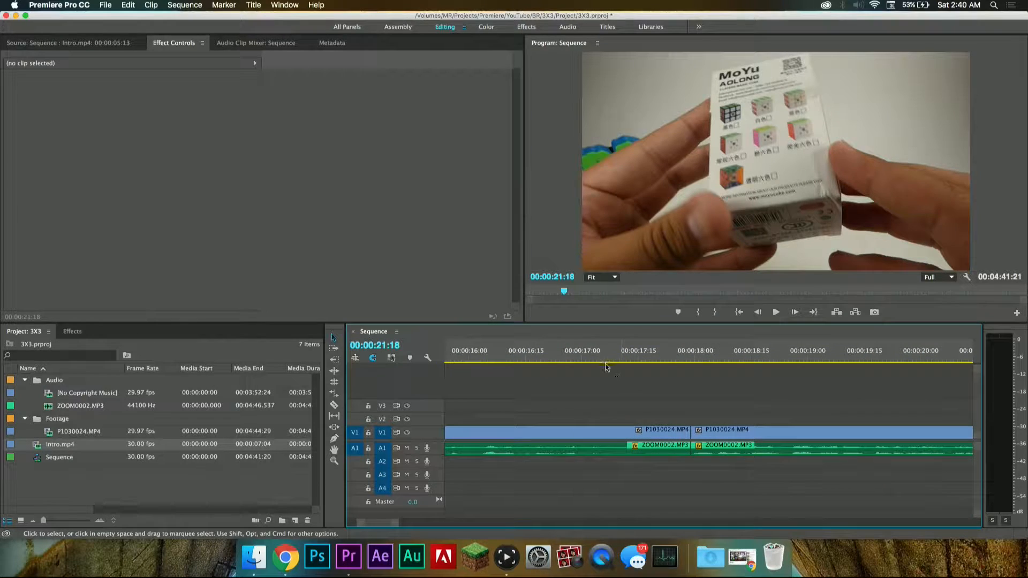
pyautogui.click(587, 360)
pyautogui.press('space')
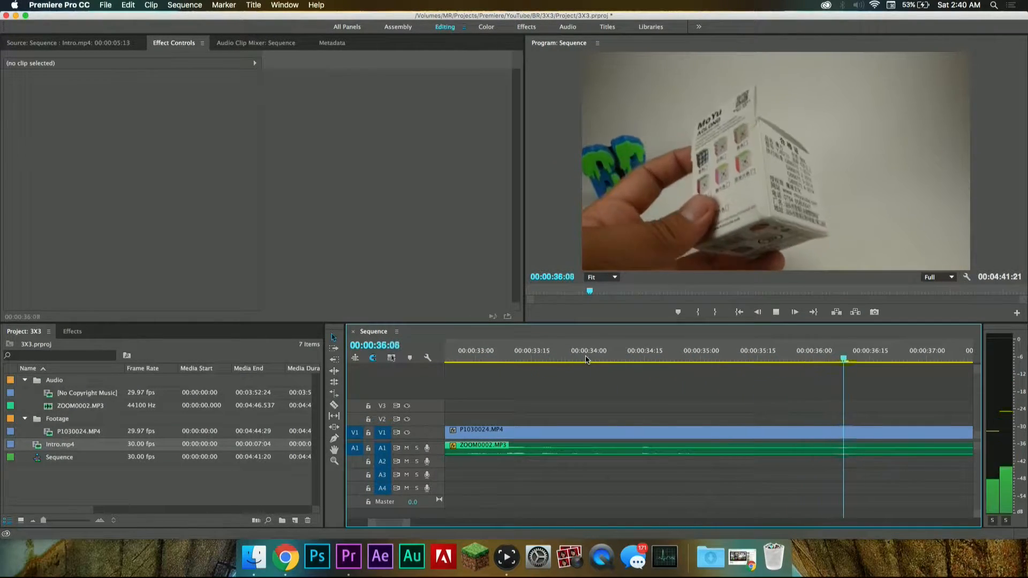
# Step: Replay the footage from about 00:00:33:20, split the video and audio at 00:00:35:10, and play onward
pyautogui.press('space')
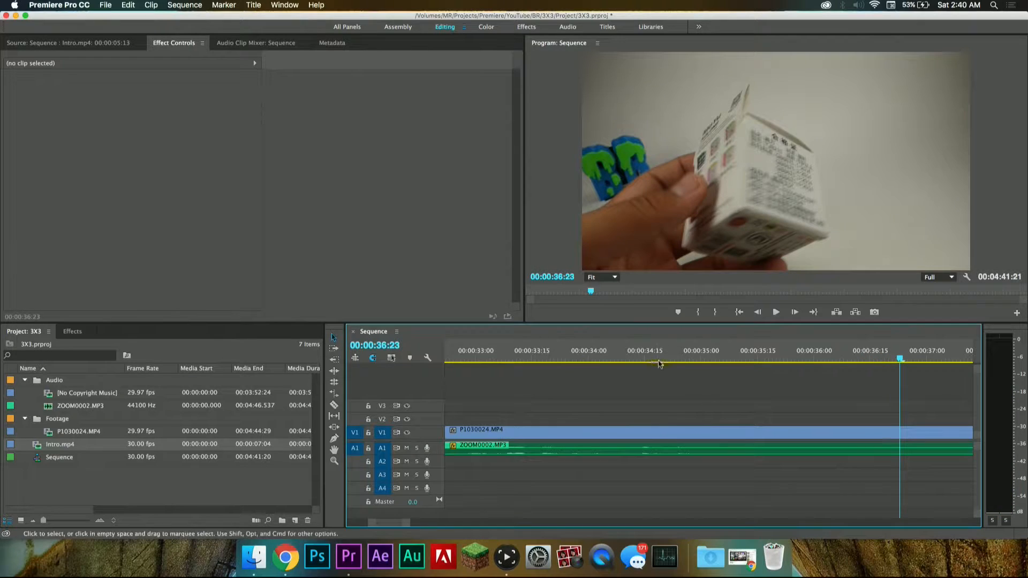
pyautogui.click(552, 356)
pyautogui.press('space')
pyautogui.press('space')
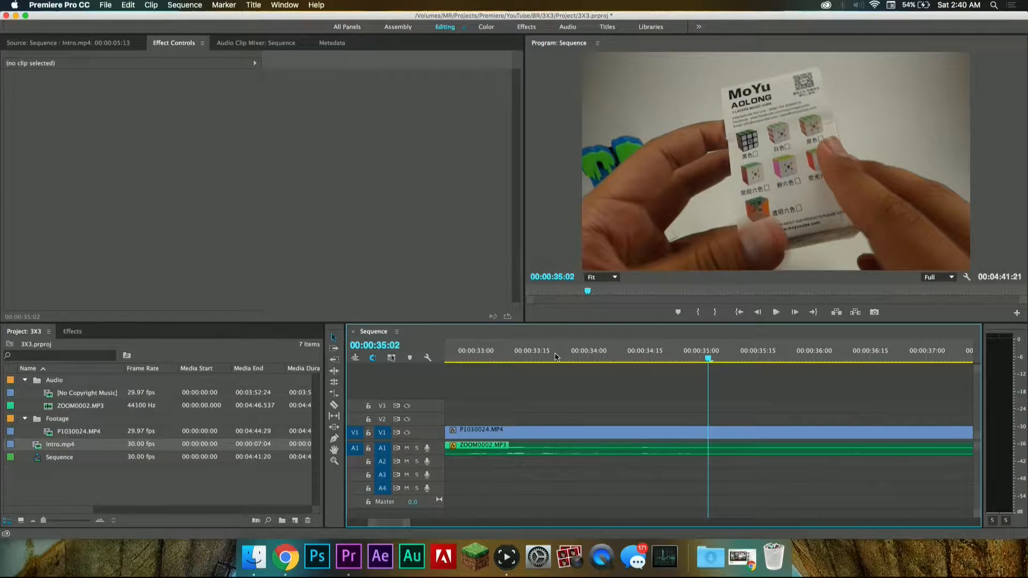
pyautogui.press('space')
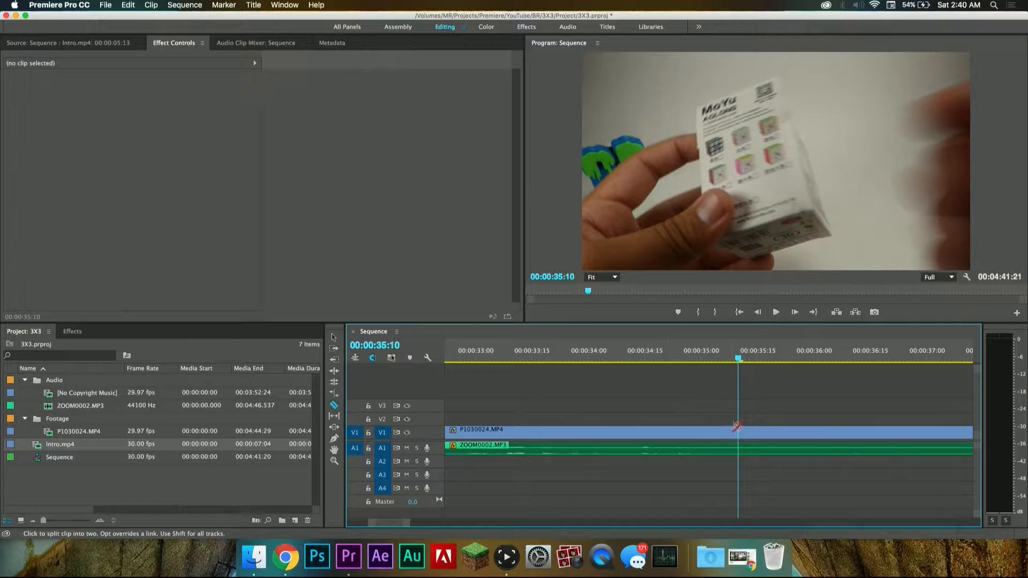
pyautogui.click(744, 443)
pyautogui.press('space')
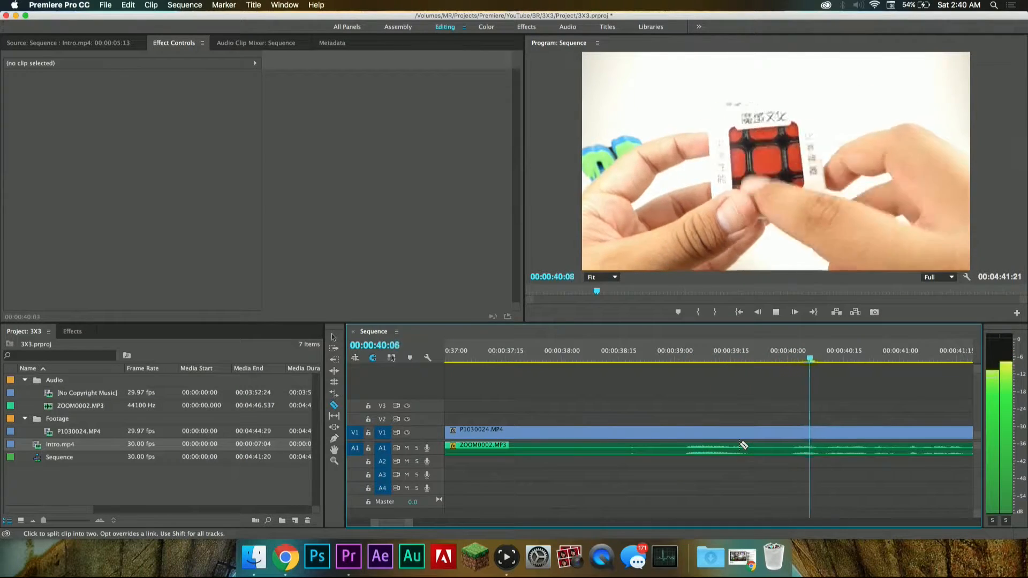
# Step: Replay the footage around 00:00:40:06 to find where the speech resumes, and split the video and audio at 00:00:40:22
pyautogui.press('space')
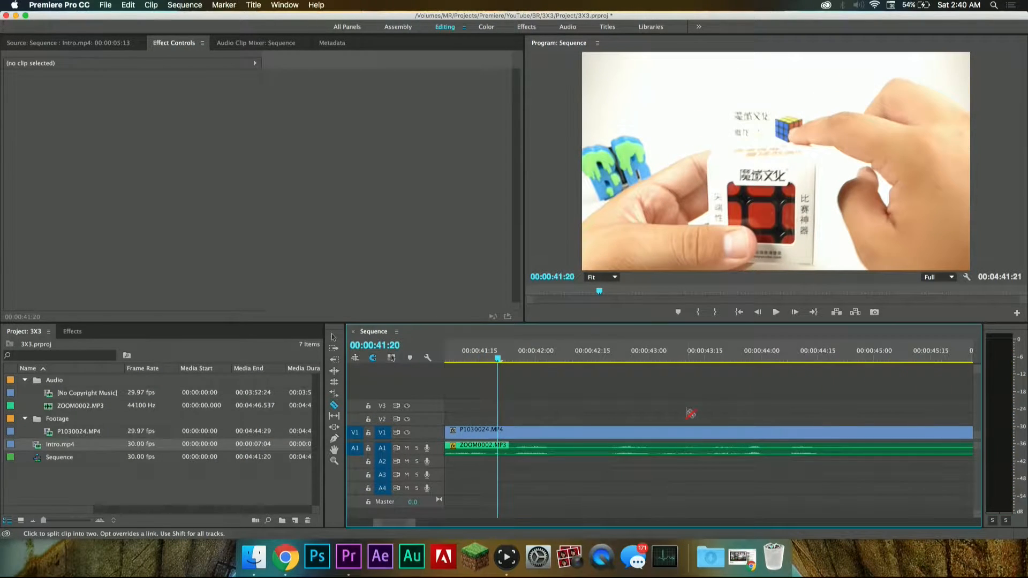
pyautogui.click(521, 353)
pyautogui.press('space')
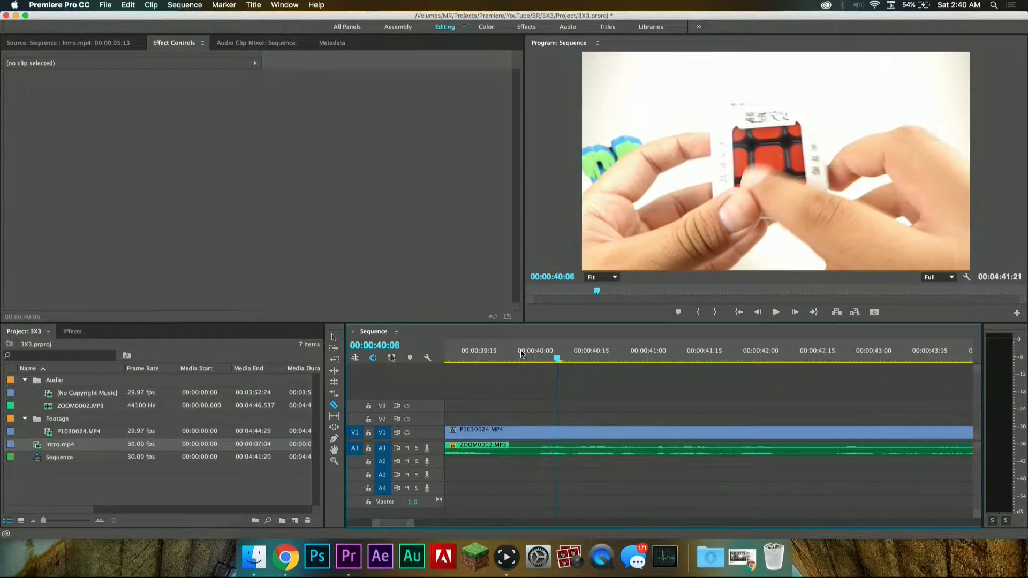
pyautogui.hscroll(-5, 505, 383)
pyautogui.click(521, 353)
pyautogui.press('space')
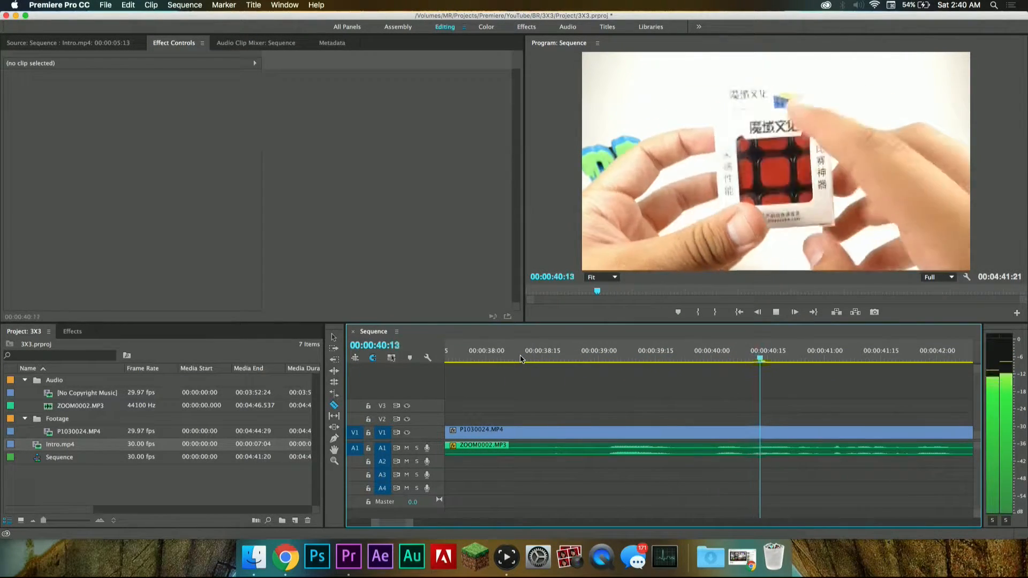
pyautogui.press('space')
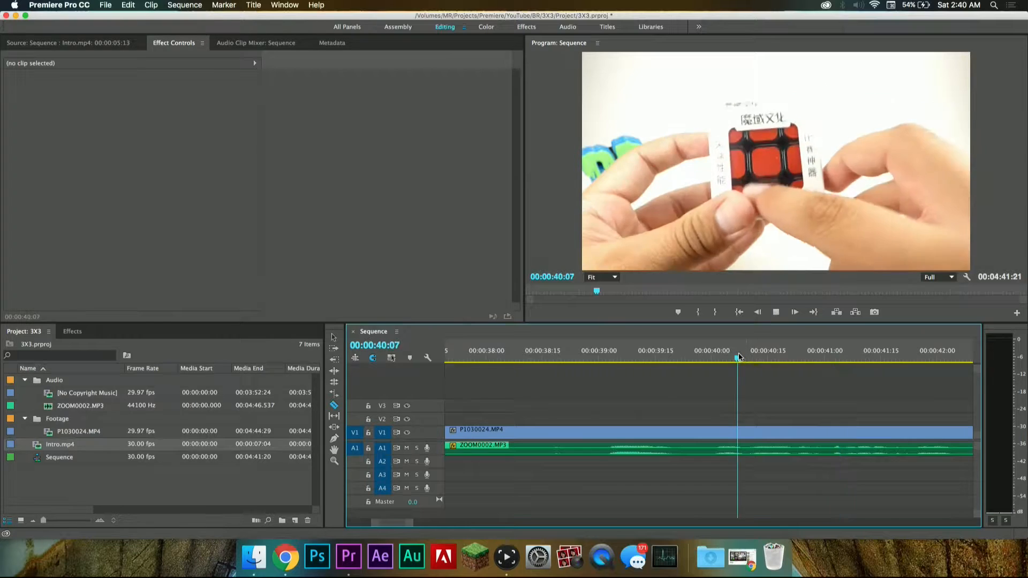
pyautogui.press('space')
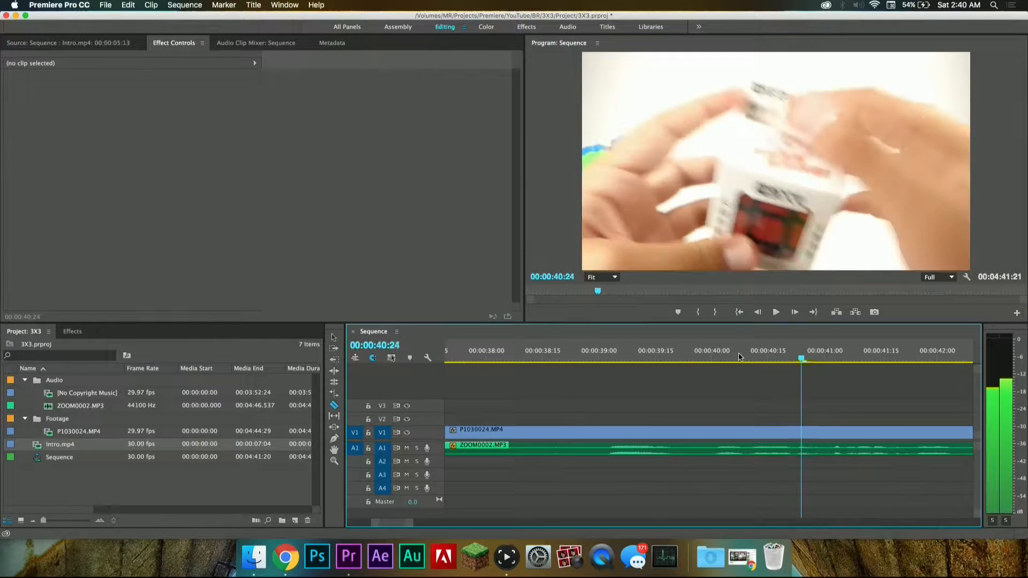
pyautogui.press('Left')
pyautogui.press('Left')
pyautogui.press('Left')
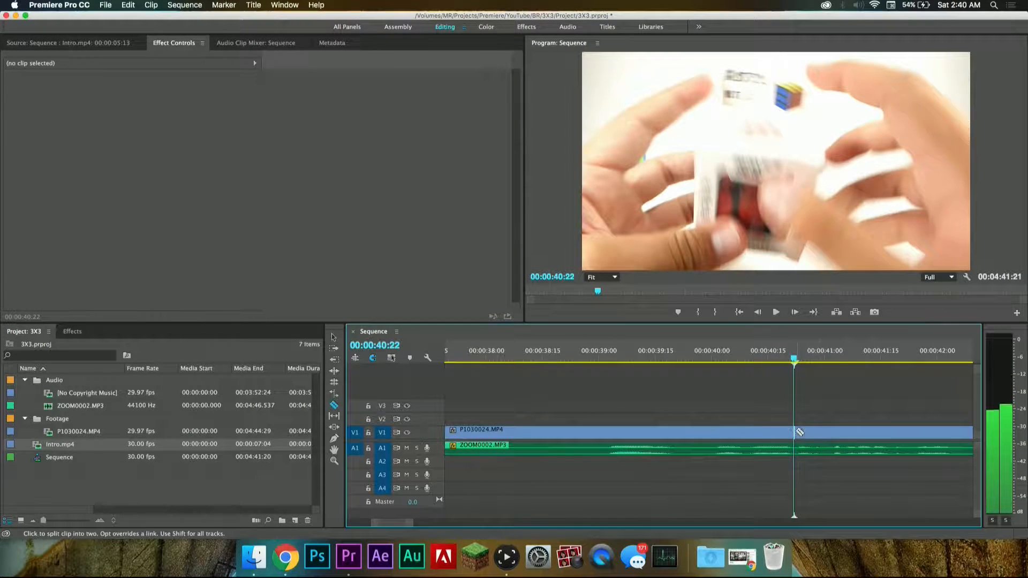
pyautogui.click(797, 448)
# Step: Delete the silent segment between 00:00:35:10 and 00:00:40:22 and close the gap it leaves
pyautogui.moveTo(757, 401); pyautogui.dragTo(717, 454)
pyautogui.press('Delete')
pyautogui.click(730, 353)
pyautogui.press('space')
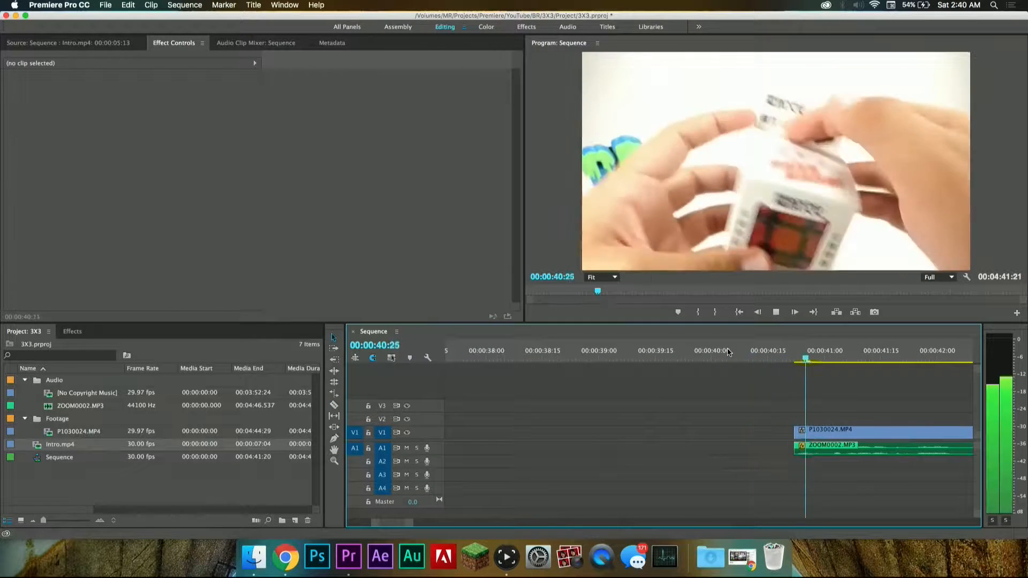
pyautogui.click(752, 433)
pyautogui.press('Delete')
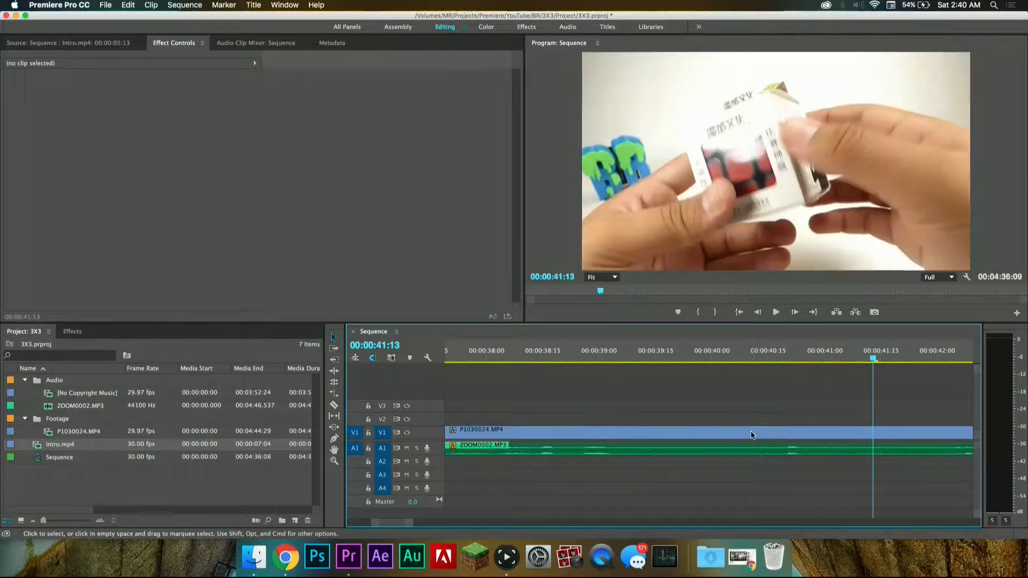
# Step: Play from about 00:00:34:03 across the join and split the video and audio at 00:00:39:09
pyautogui.click(737, 354)
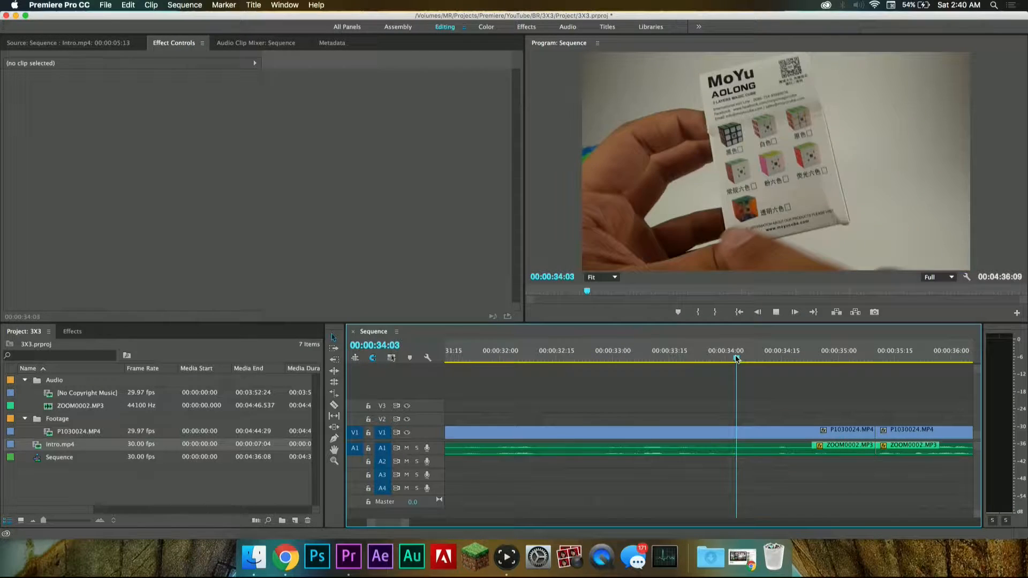
pyautogui.press('space')
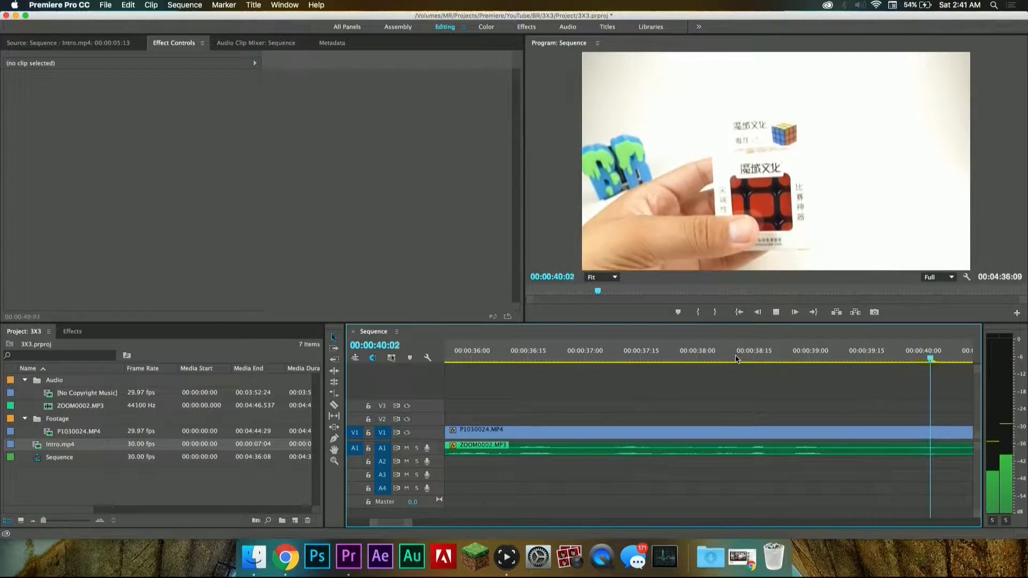
pyautogui.press('space')
pyautogui.click(748, 347)
pyautogui.press('space')
pyautogui.press('space')
pyautogui.press('c')
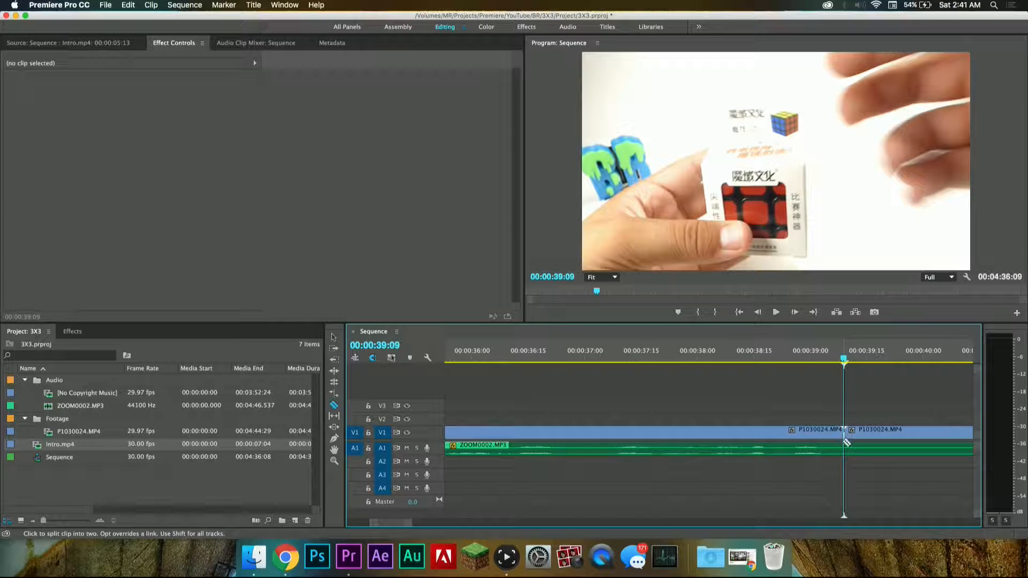
pyautogui.click(847, 445)
# Step: Play on through the silence, replay from about 00:00:43:27, and split the video and audio at 00:00:44:01
pyautogui.press('space')
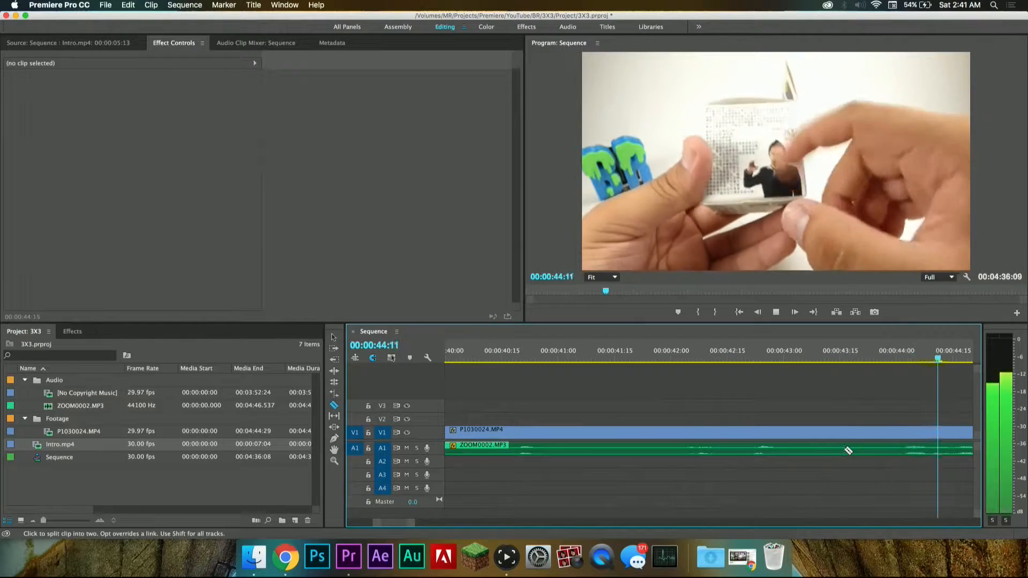
pyautogui.press('space')
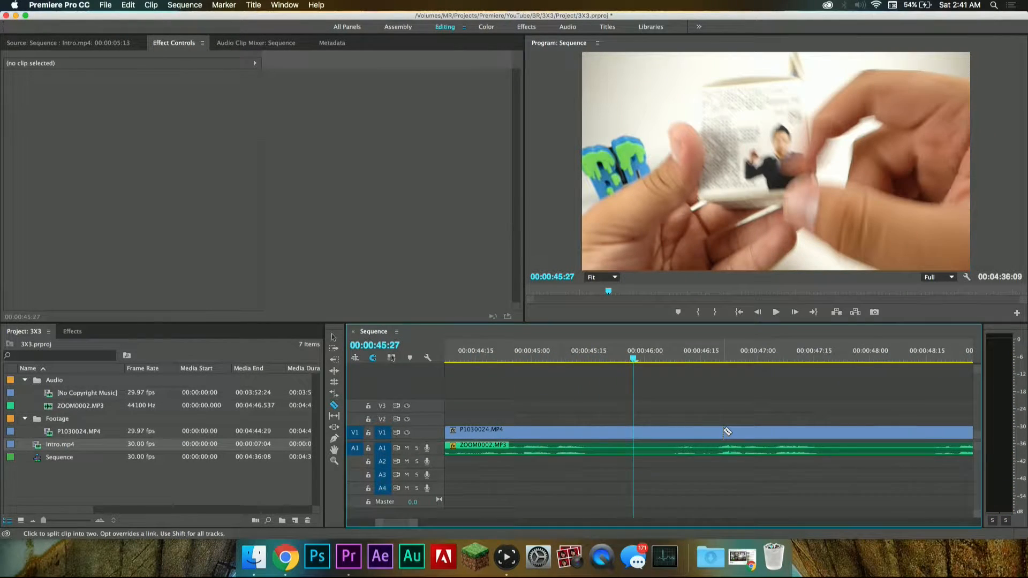
pyautogui.scroll(3, 724, 431)
pyautogui.click(603, 355)
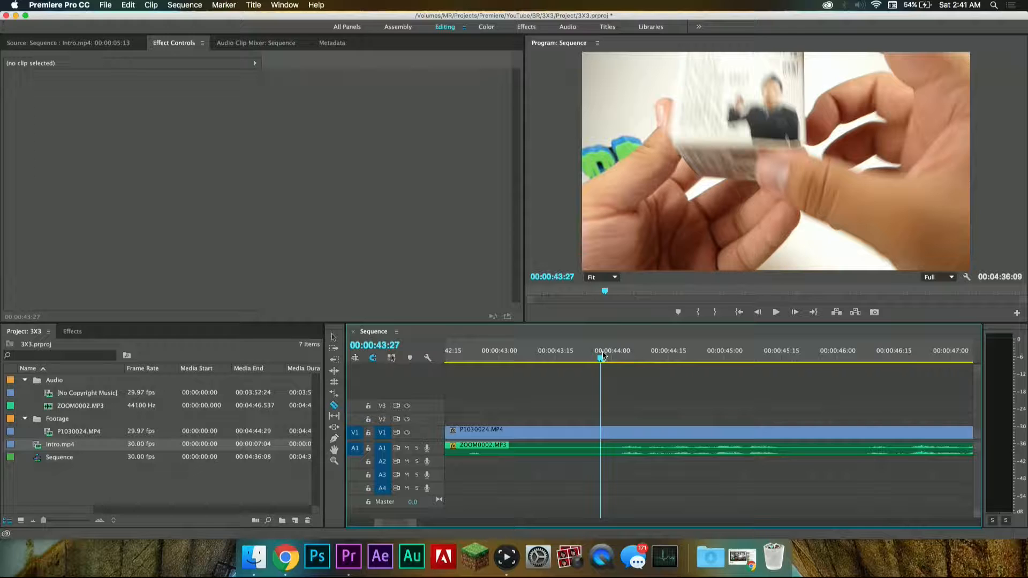
pyautogui.press('space')
pyautogui.click(610, 354)
pyautogui.click(610, 355)
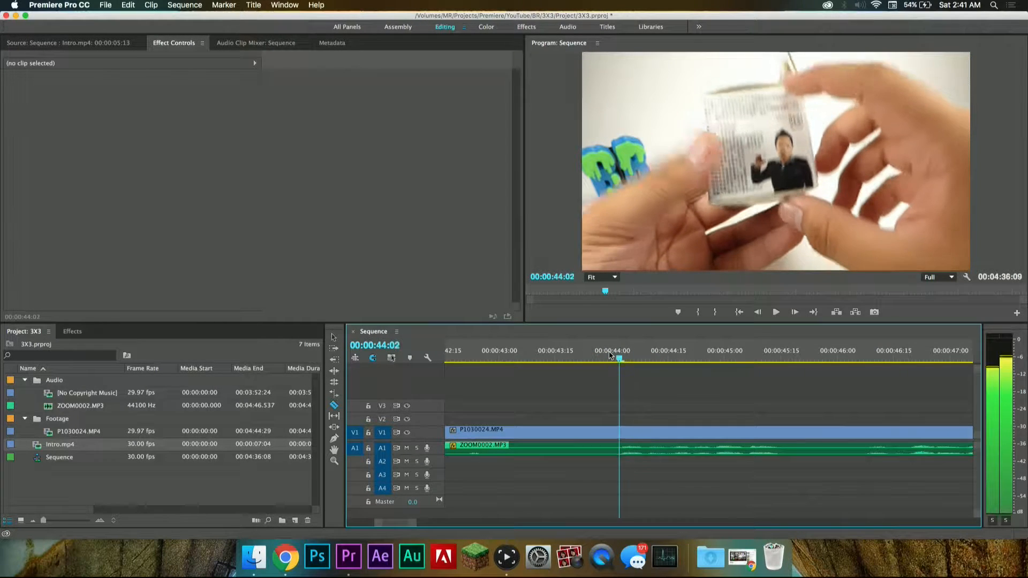
pyautogui.click(617, 445)
# Step: Delete the silent segment between 00:00:39:09 and 00:00:44:01 and close the gap
pyautogui.click(574, 428)
pyautogui.press('Delete')
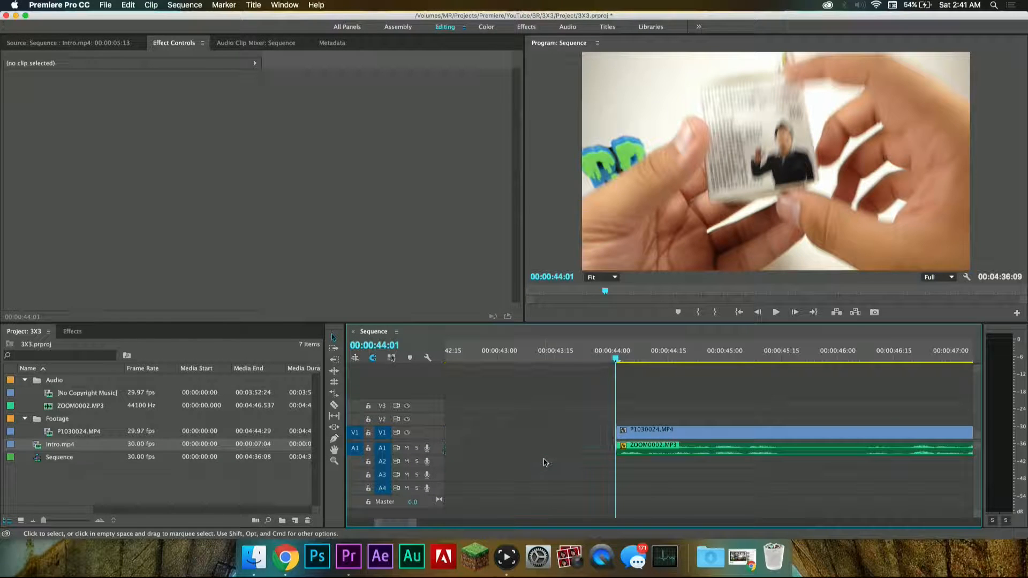
pyautogui.click(569, 431)
pyautogui.press('Delete')
# Step: Play across the join at 00:00:39:09 and split the video and audio at 00:00:43:02, where the speech pauses
pyautogui.scroll(3, 569, 436)
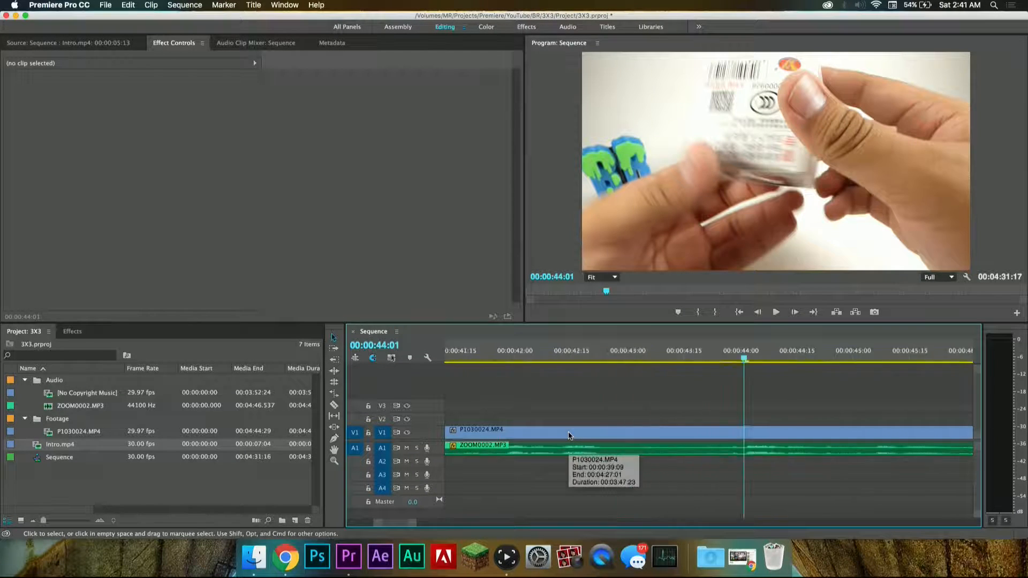
pyautogui.scroll(5, 569, 435)
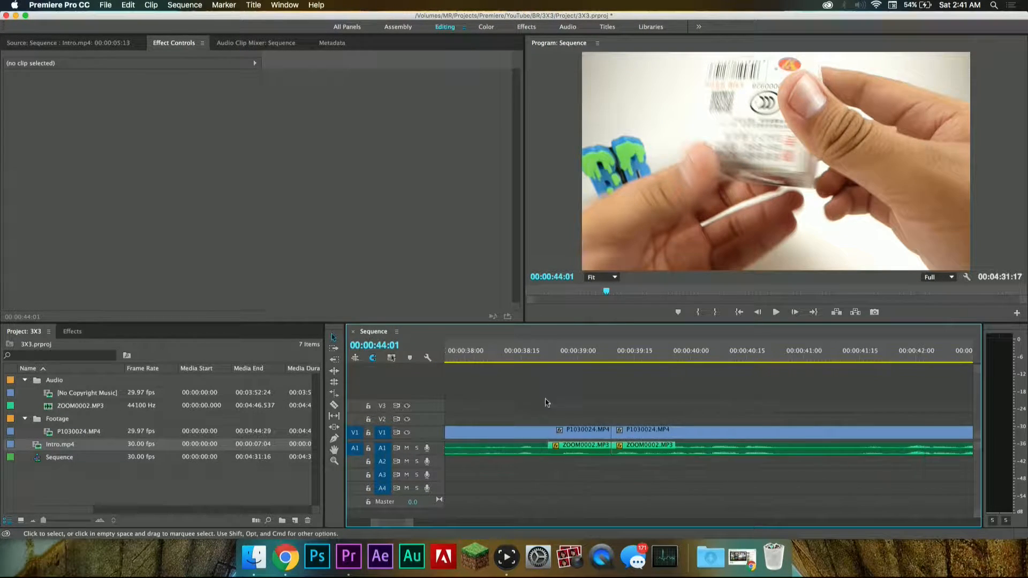
pyautogui.click(548, 353)
pyautogui.press('space')
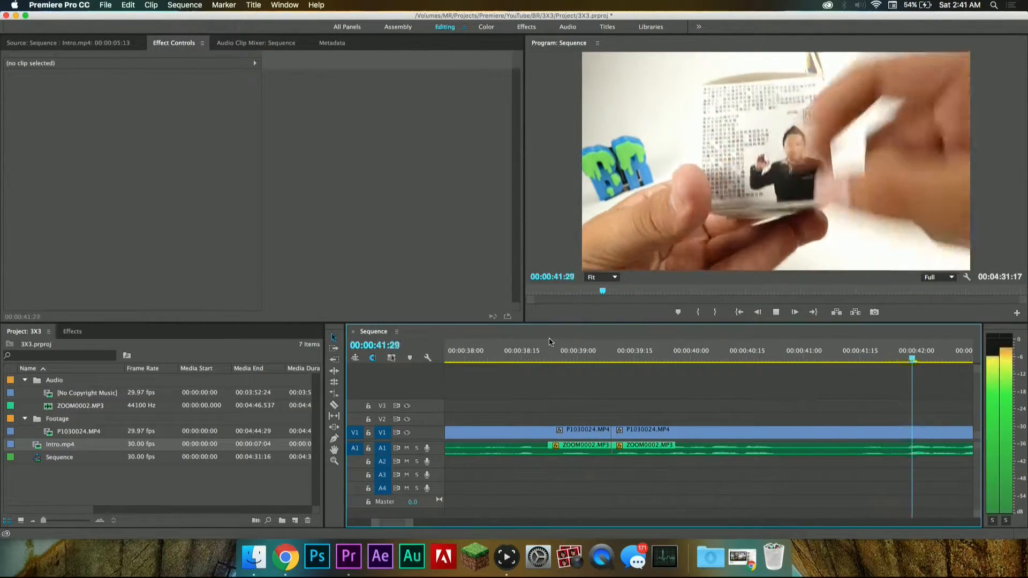
pyautogui.press('space')
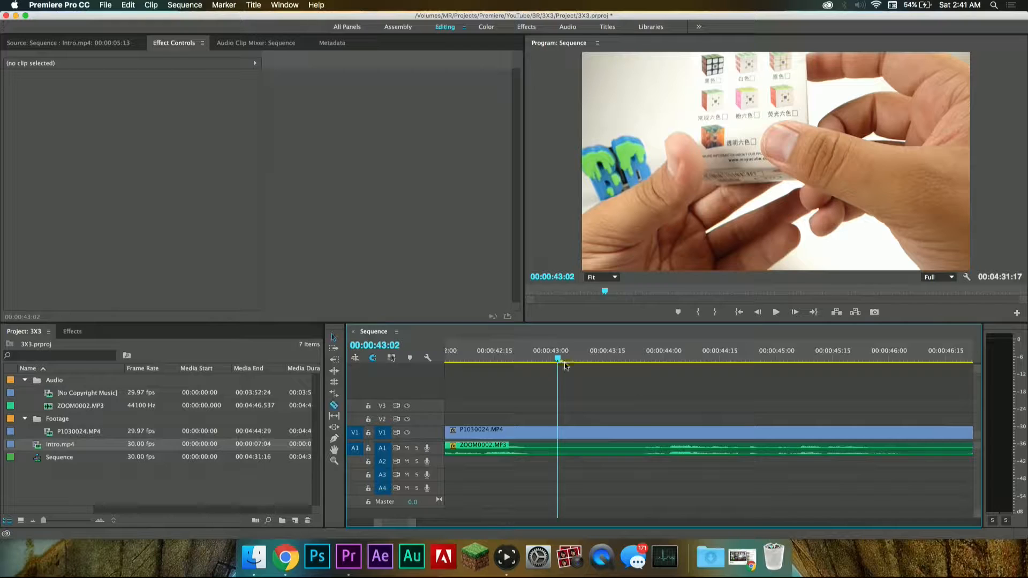
pyautogui.click(562, 447)
# Step: Play past the pause, step through the frames around 00:00:43:13, and split the video and audio at 00:00:43:23
pyautogui.press('space')
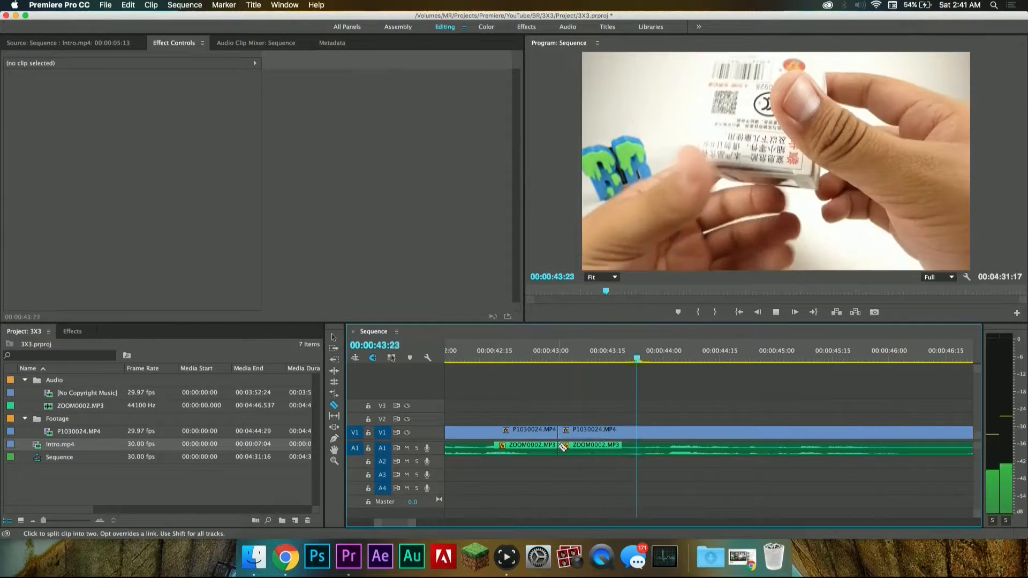
pyautogui.click(601, 352)
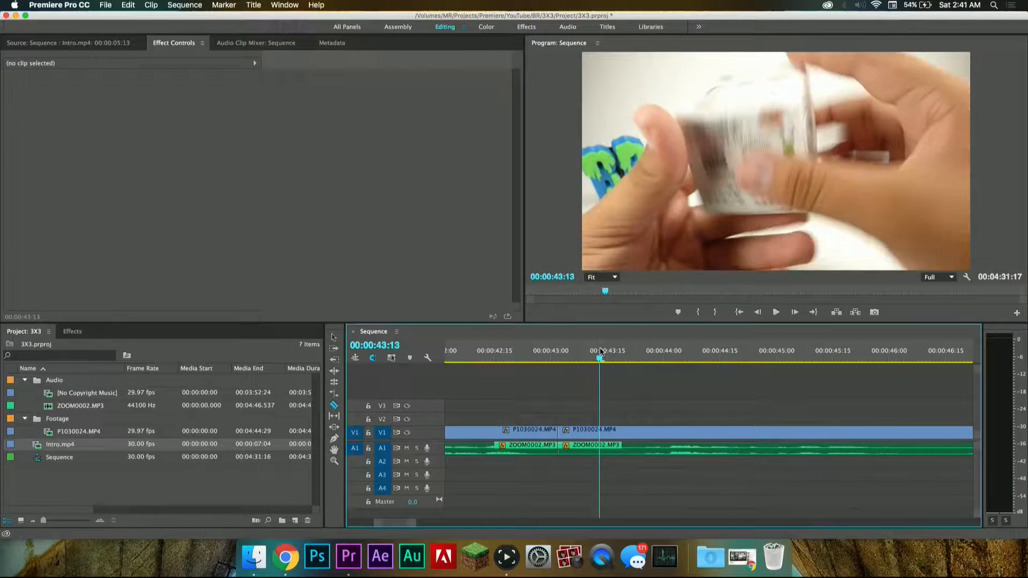
pyautogui.press('Right')
pyautogui.press('Right')
pyautogui.press('Right')
pyautogui.press('Right')
pyautogui.press('Right')
pyautogui.press('Right')
pyautogui.press('Right')
pyautogui.press('Right')
pyautogui.press('Left')
pyautogui.press('Left')
pyautogui.press('Left')
pyautogui.press('Left')
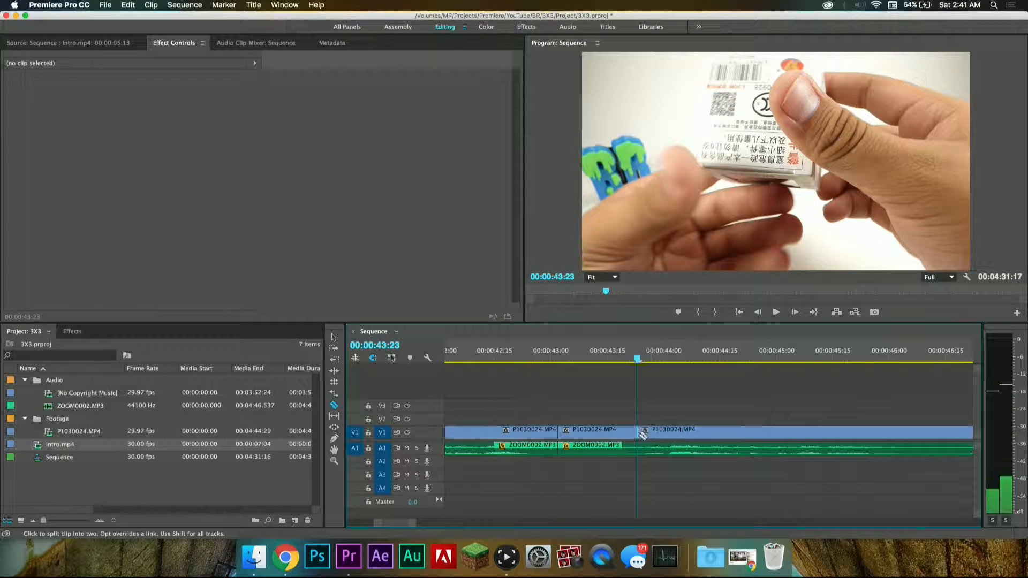
# Step: Delete the short silent segment between 00:00:43:02 and 00:00:43:23 and close the gap
pyautogui.moveTo(607, 388); pyautogui.dragTo(593, 461)
pyautogui.press('Delete')
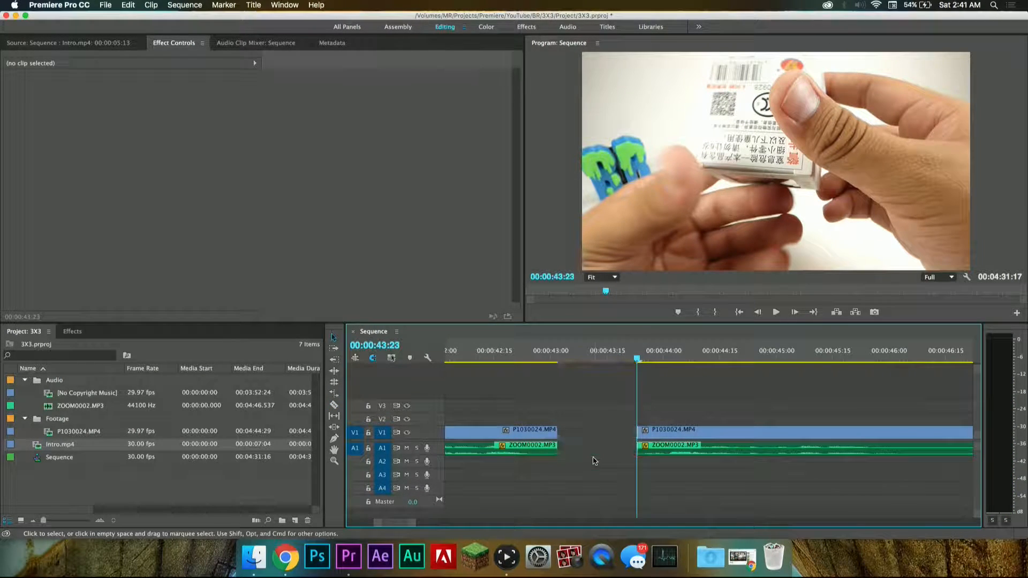
pyautogui.press('Delete')
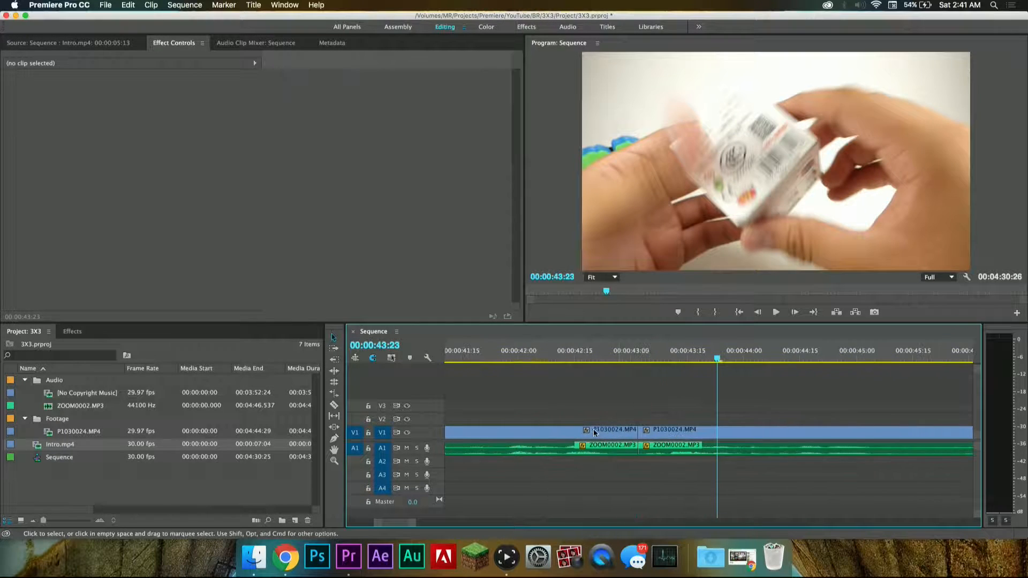
# Step: Play across the join at 00:00:43:02 and look over the cuts made so far along the whole sequence
pyautogui.click(572, 359)
pyautogui.press('space')
pyautogui.press('space')
pyautogui.scroll(-3, 664, 406)
pyautogui.scroll(-5, 665, 406)
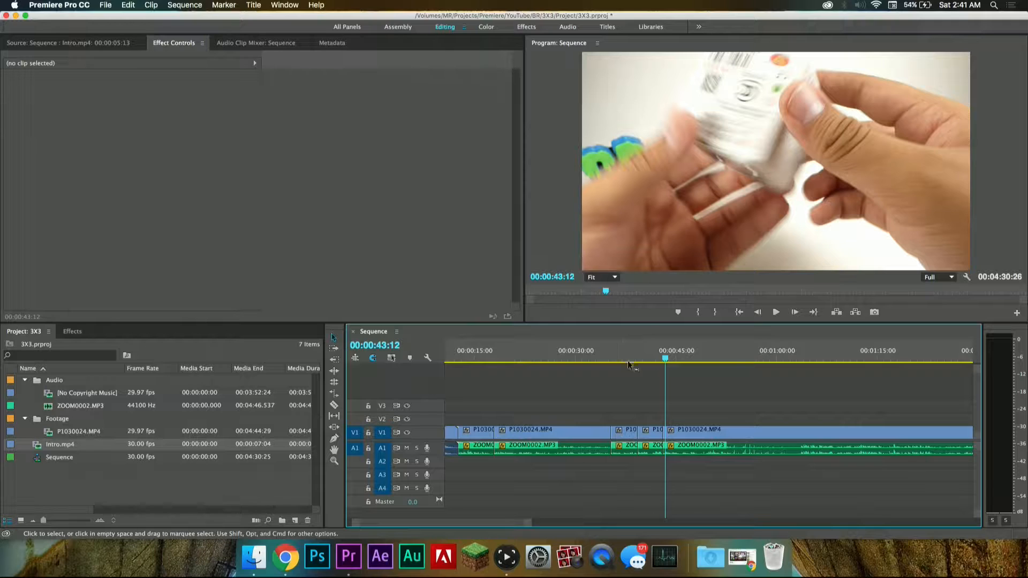
pyautogui.scroll(-5, 799, 429)
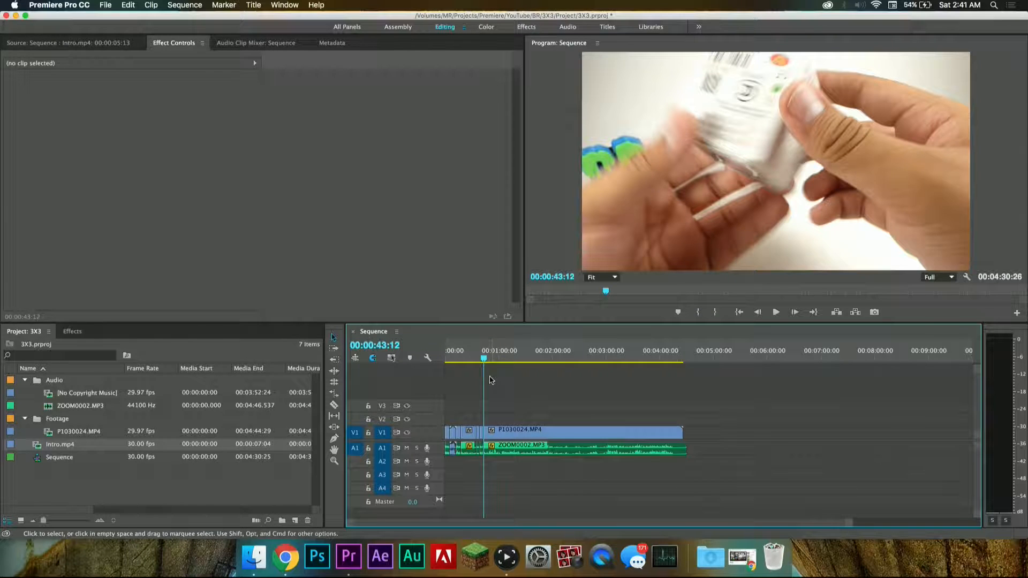
pyautogui.scroll(10, 638, 429)
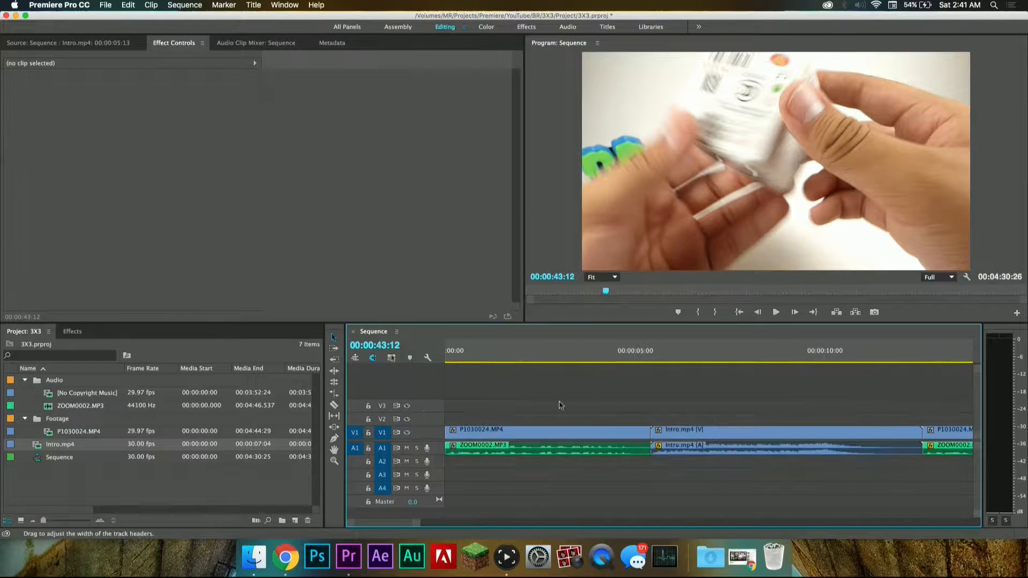
pyautogui.scroll(-15, 638, 425)
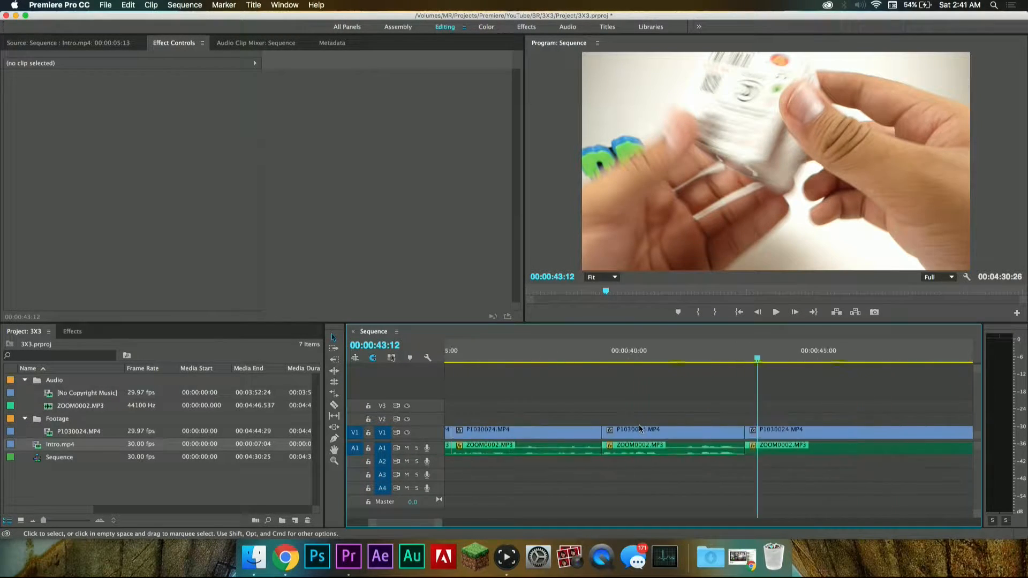
pyautogui.scroll(2, 638, 425)
# Step: Play across the join at 00:00:43:02 and split the video and audio at the next speech pause, 00:00:47:27
pyautogui.click(540, 362)
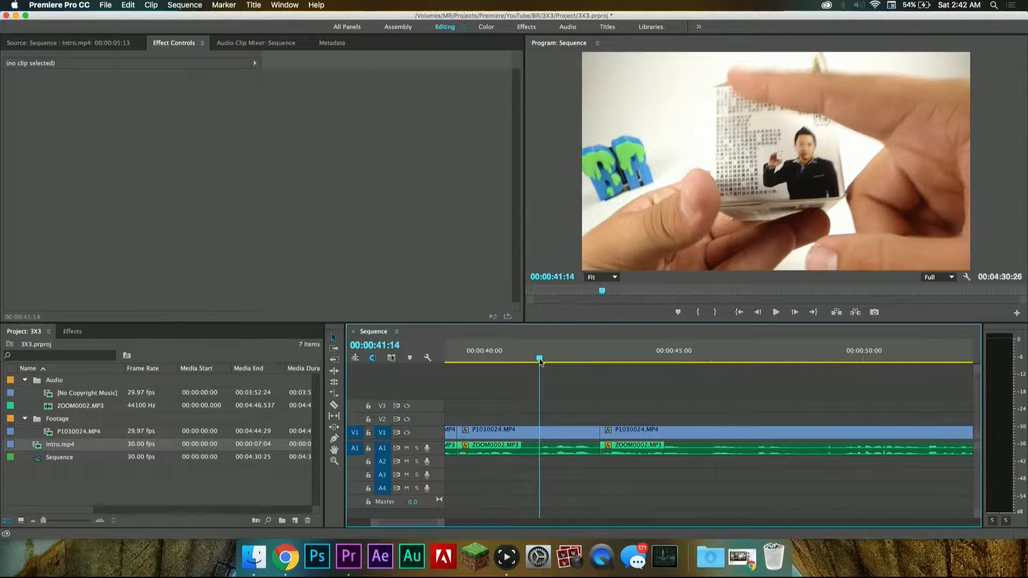
pyautogui.press('space')
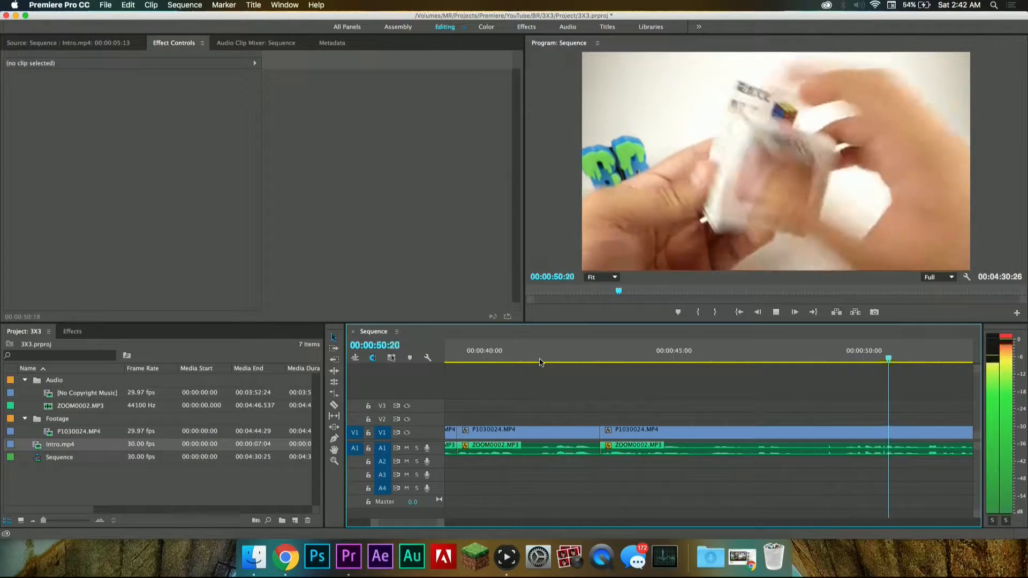
pyautogui.press('space')
pyautogui.click(724, 349)
pyautogui.press('space')
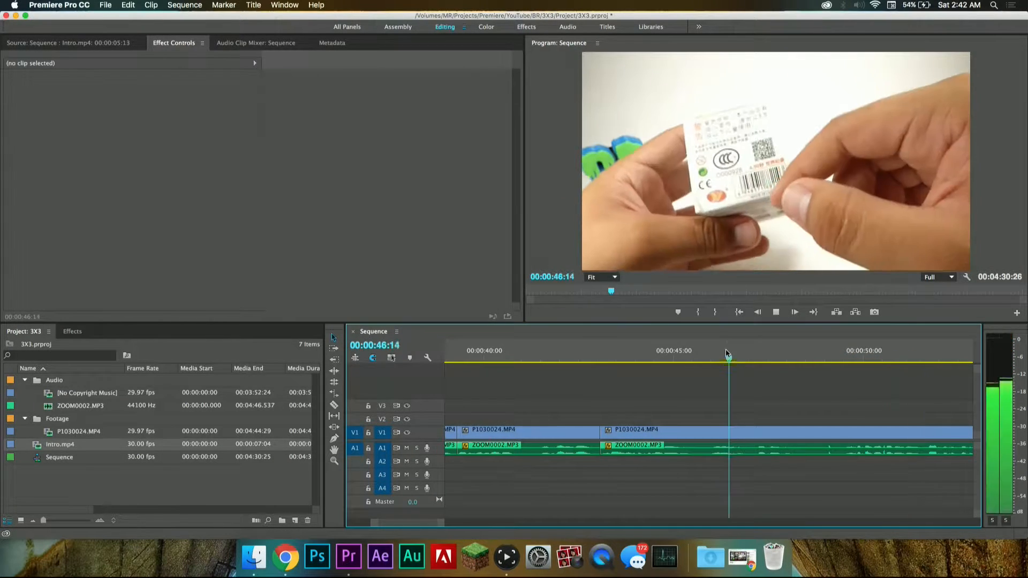
pyautogui.press('space')
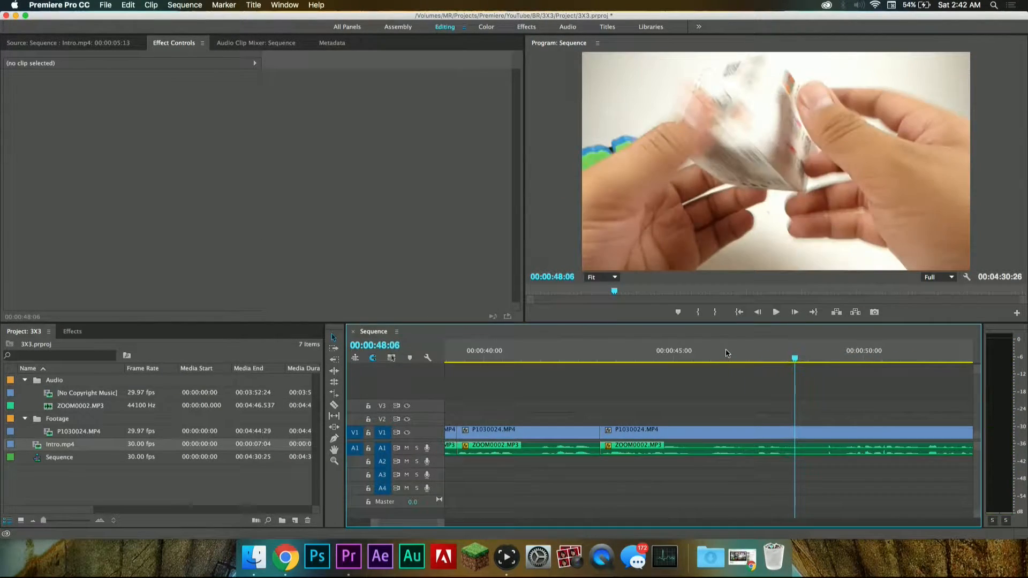
pyautogui.press('j')
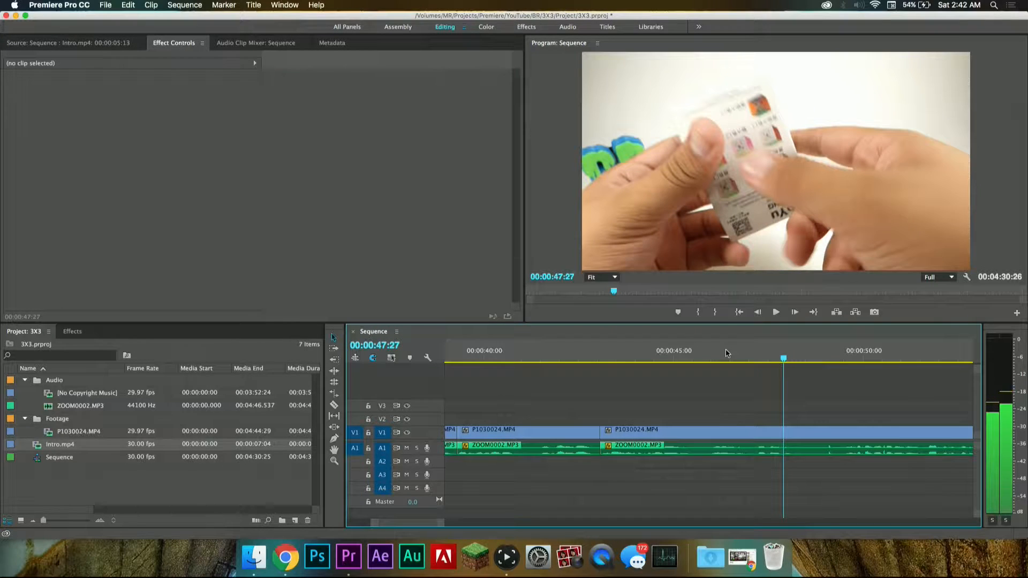
pyautogui.click(790, 432)
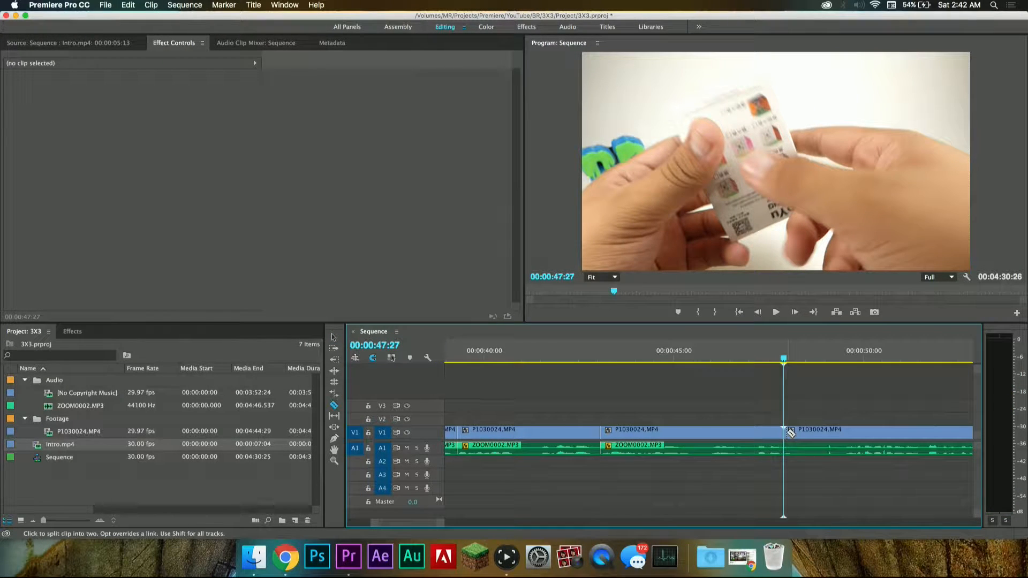
pyautogui.click(789, 446)
# Step: Cut out the video and audio between 00:00:47:27 and 00:00:49:14 and close the gap
pyautogui.press('space')
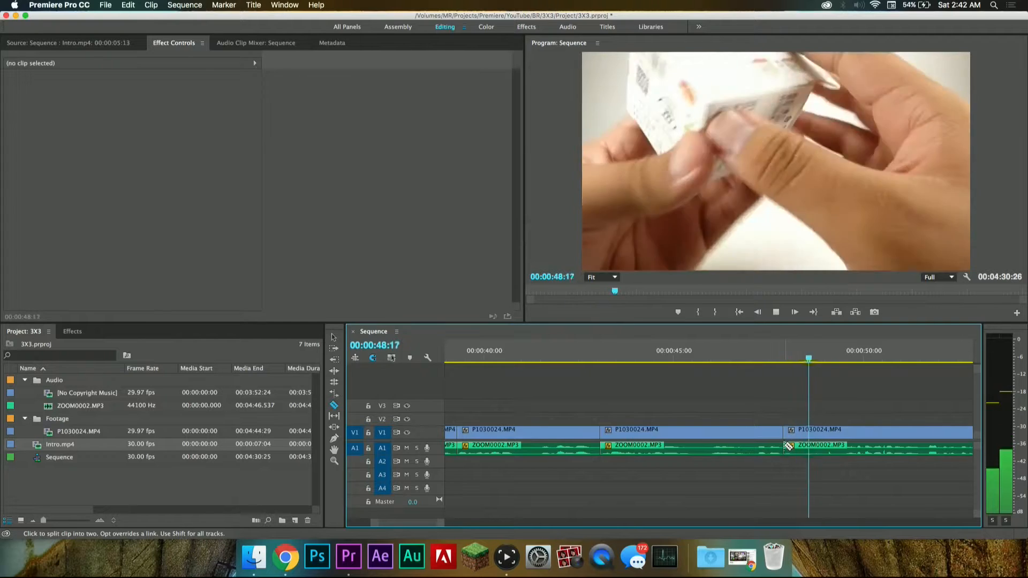
pyautogui.press('space')
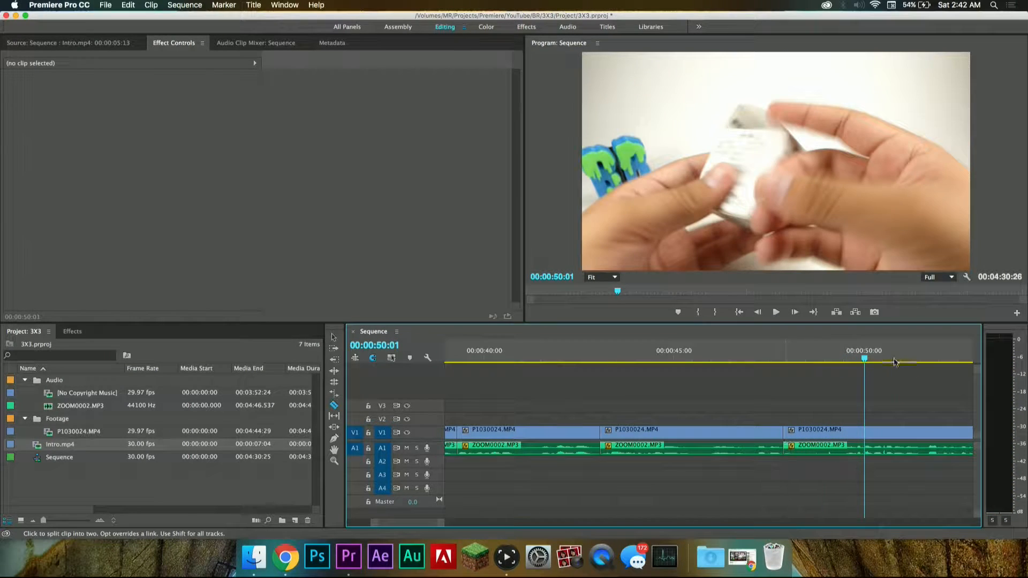
pyautogui.click(837, 359)
pyautogui.hotkey('shift', 'Right')
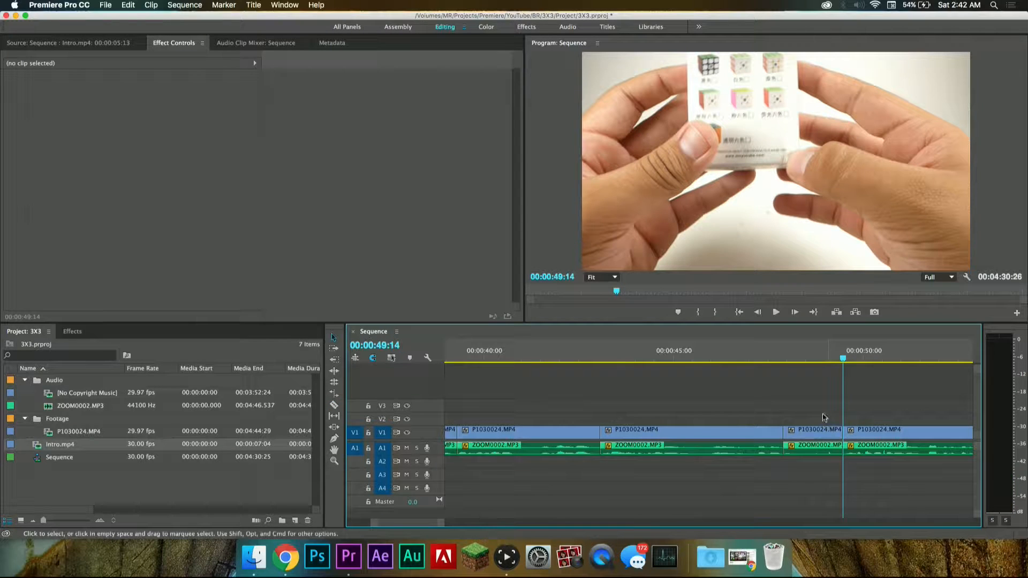
pyautogui.press('Delete')
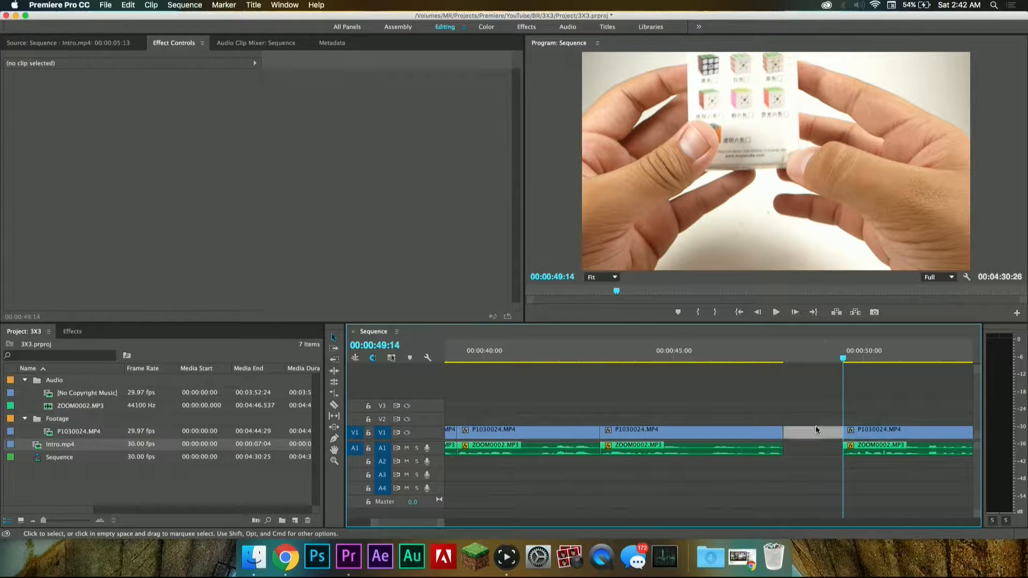
pyautogui.press('Delete')
# Step: Play across the join at 00:00:47:27 and split the video and audio at the following pause, 00:00:51:25
pyautogui.click(683, 365)
pyautogui.press('space')
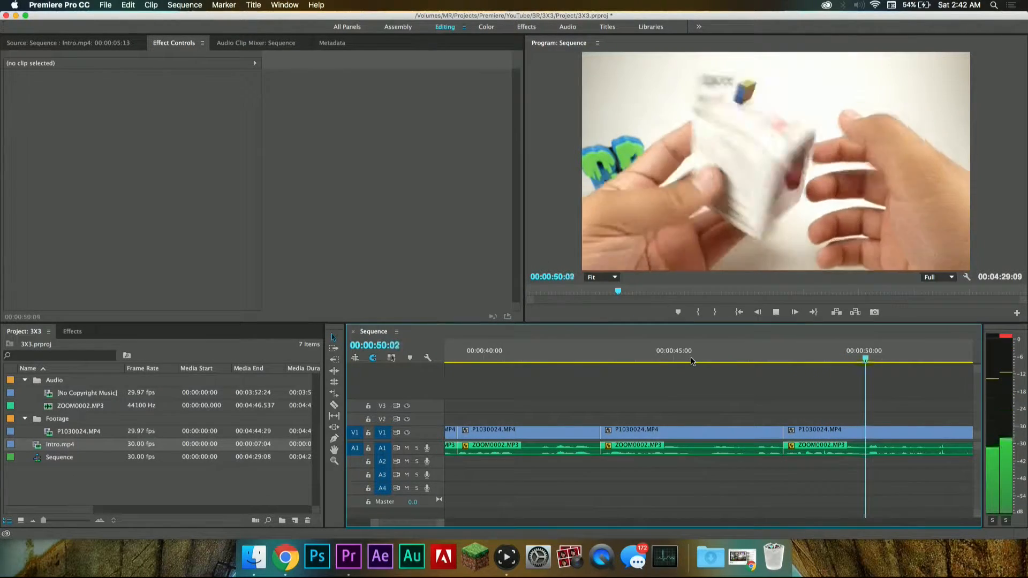
pyautogui.press('space')
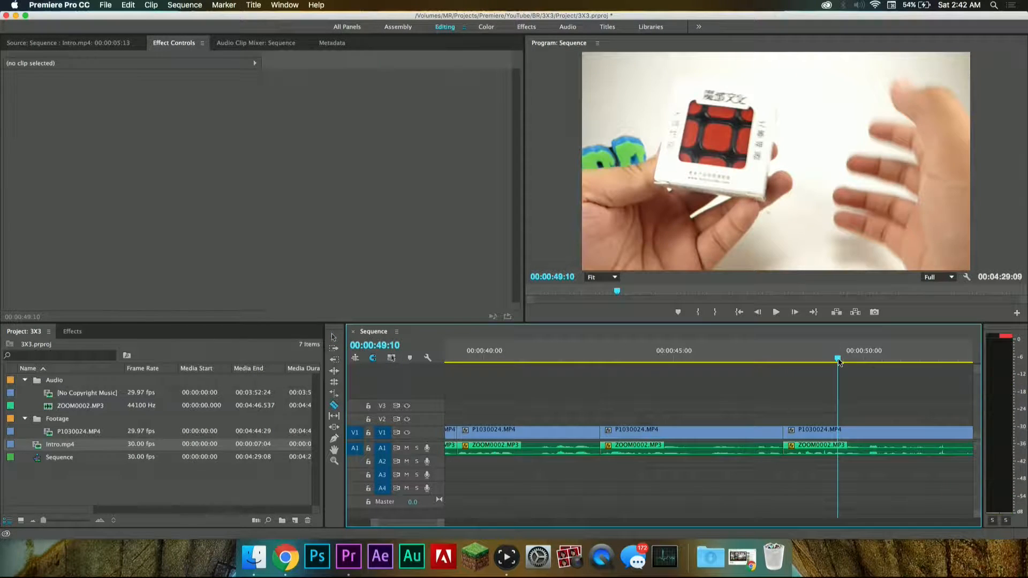
pyautogui.press('space')
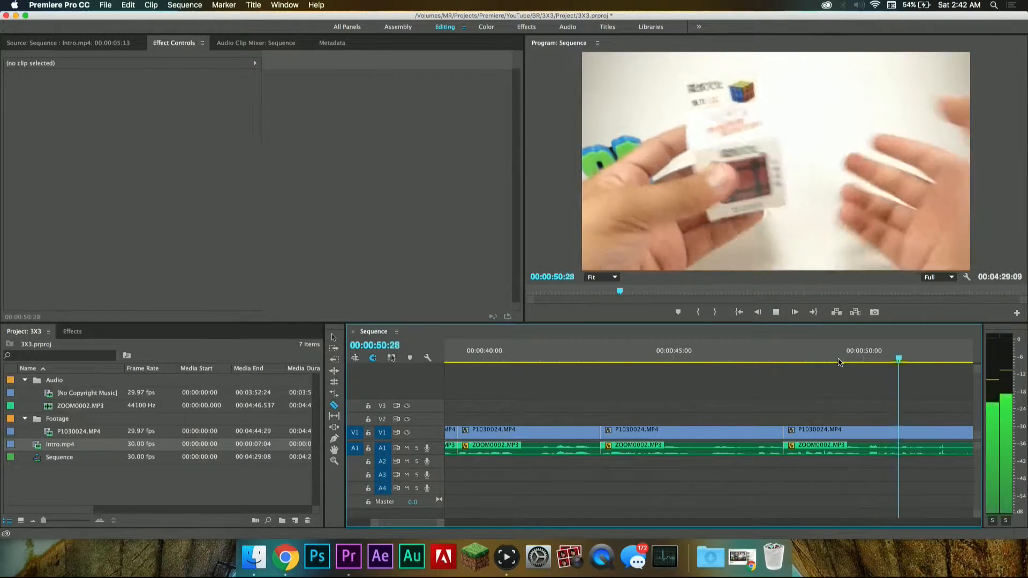
pyautogui.press('space')
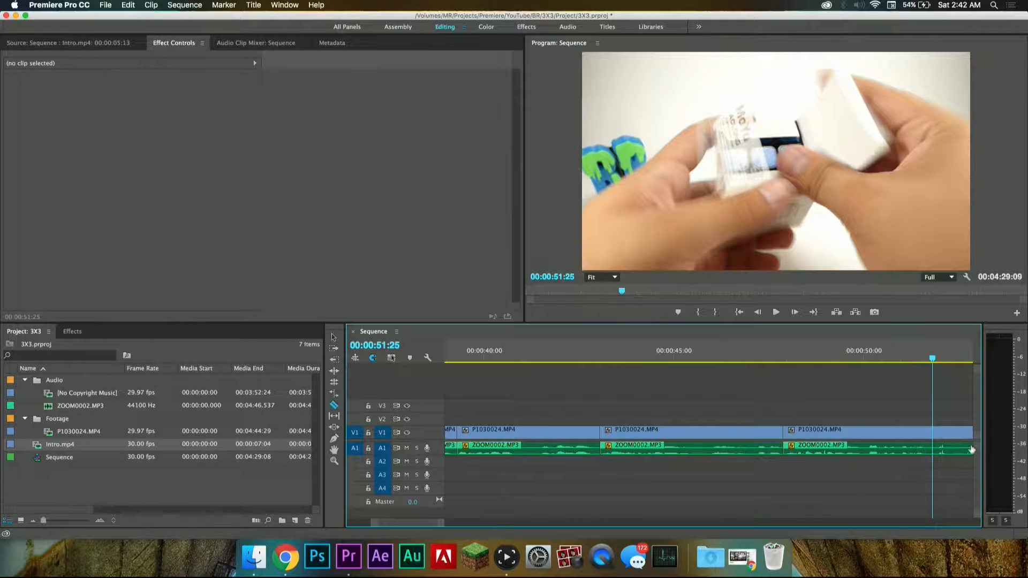
# Step: Play past the pause to choose its end, cut out the video and audio between 00:00:51:25 and 00:00:53:17, and close the gap
pyautogui.press('space')
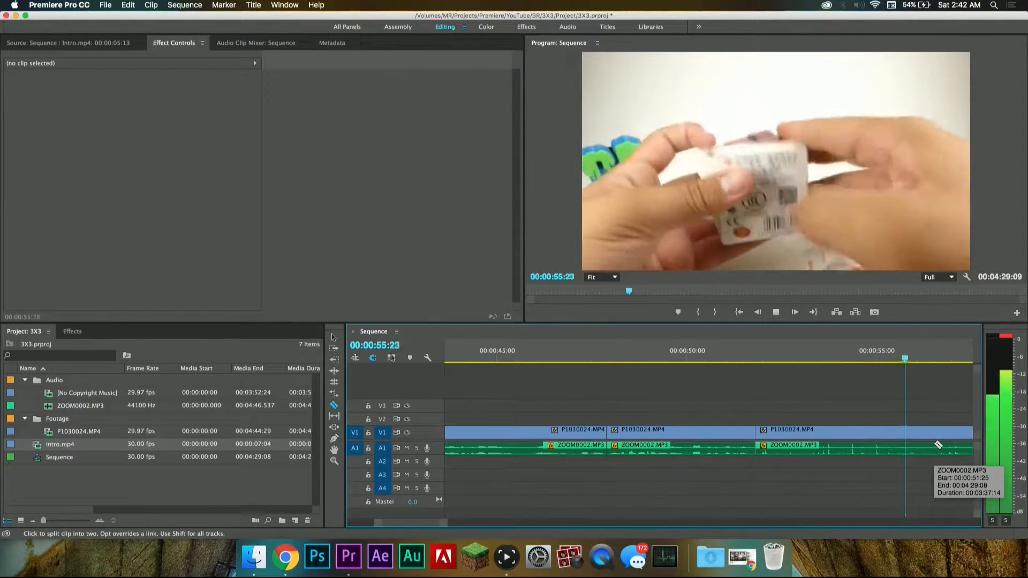
pyautogui.press('space')
pyautogui.hscroll(-5, 766, 429)
pyautogui.click(610, 357)
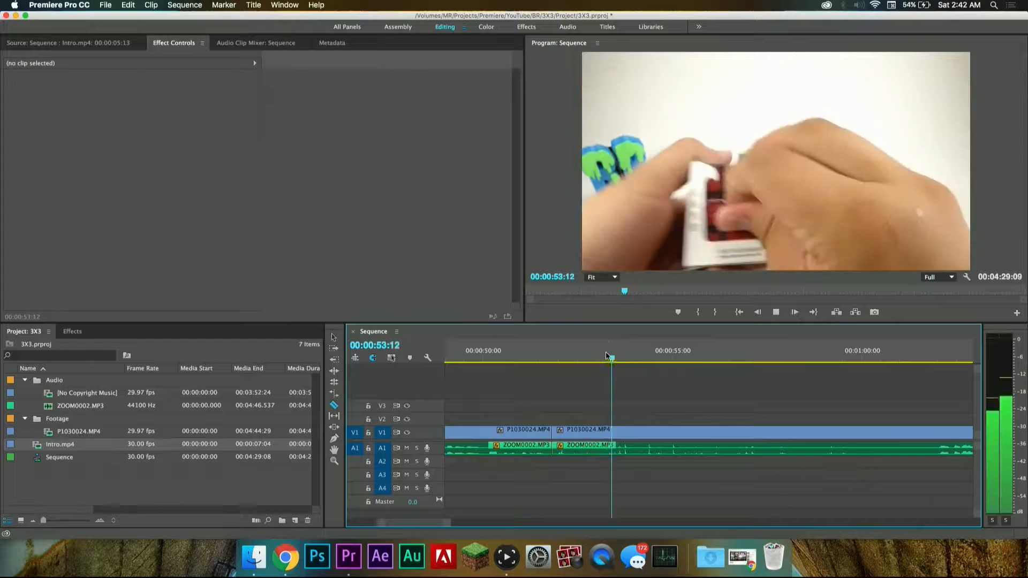
pyautogui.press('space')
pyautogui.click(541, 348)
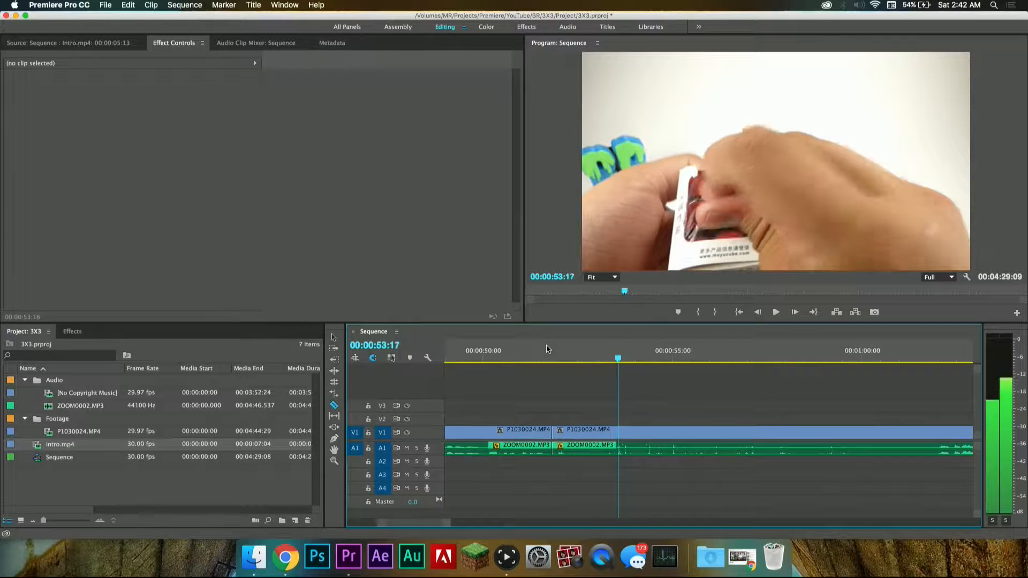
pyautogui.press('Left')
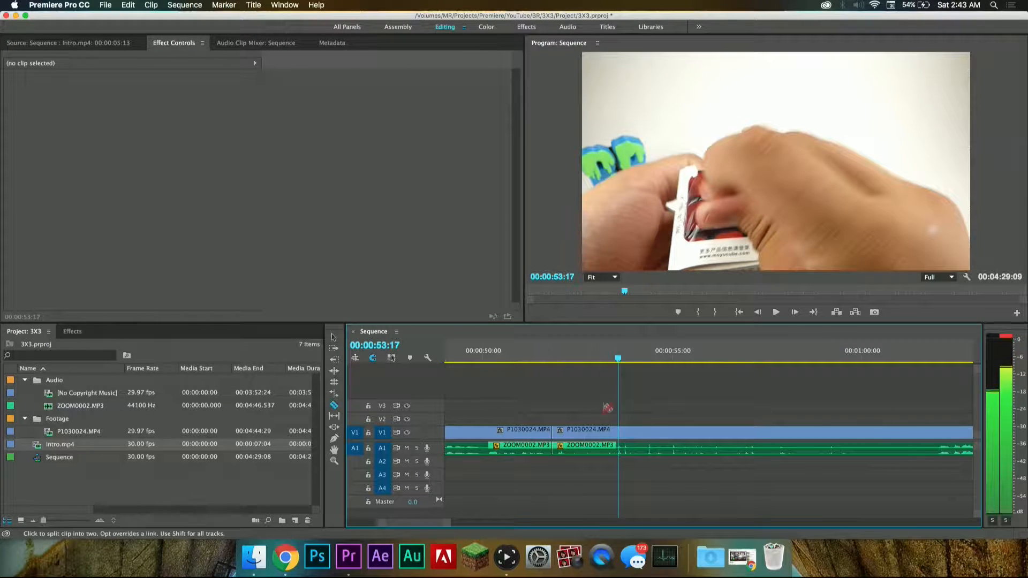
pyautogui.click(619, 445)
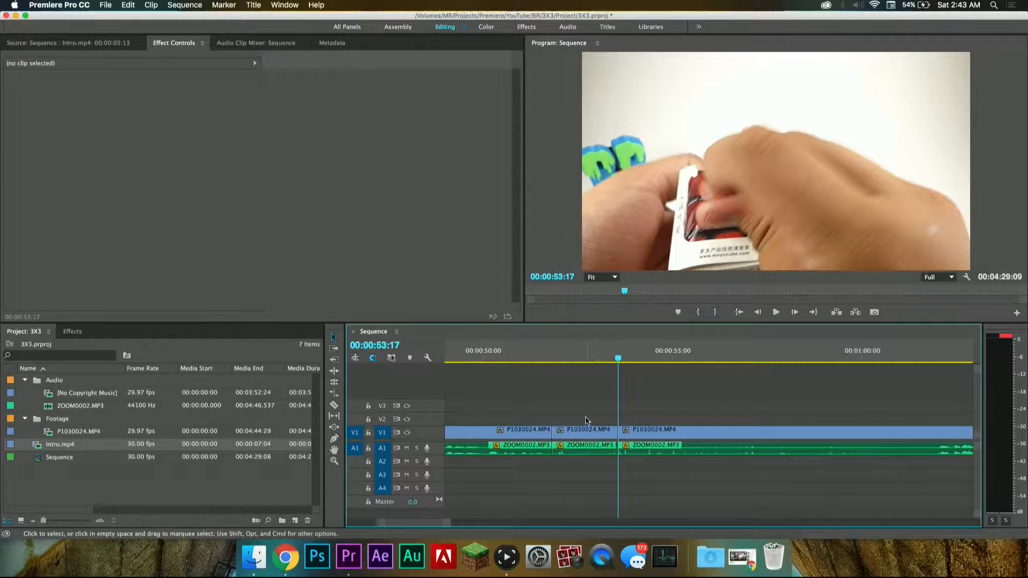
pyautogui.press('Delete')
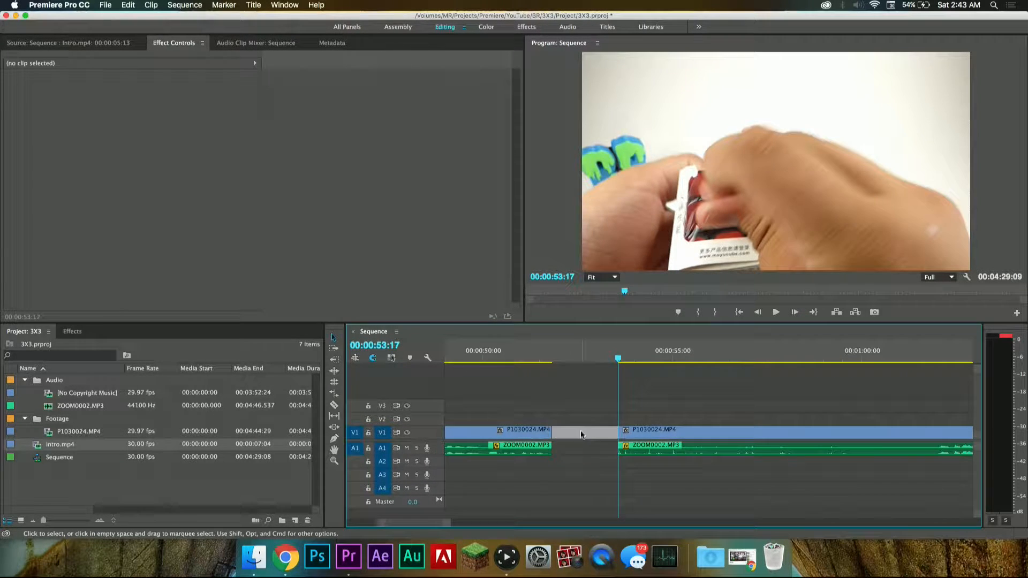
pyautogui.press('Delete')
# Step: Play across the join at 00:00:51:25 and split the video and audio at 00:00:54:05, where the long silence starts
pyautogui.click(510, 345)
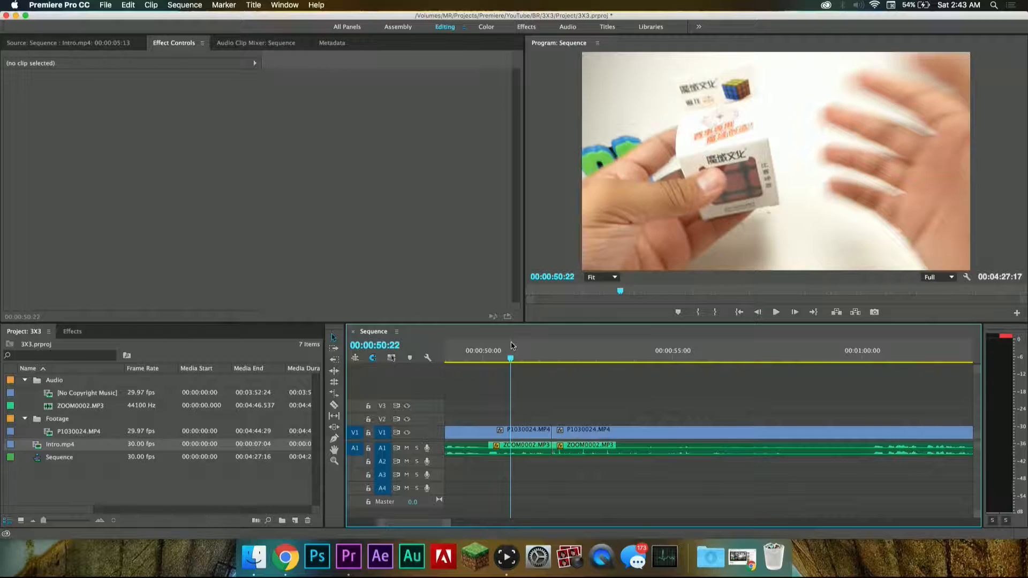
pyautogui.press('space')
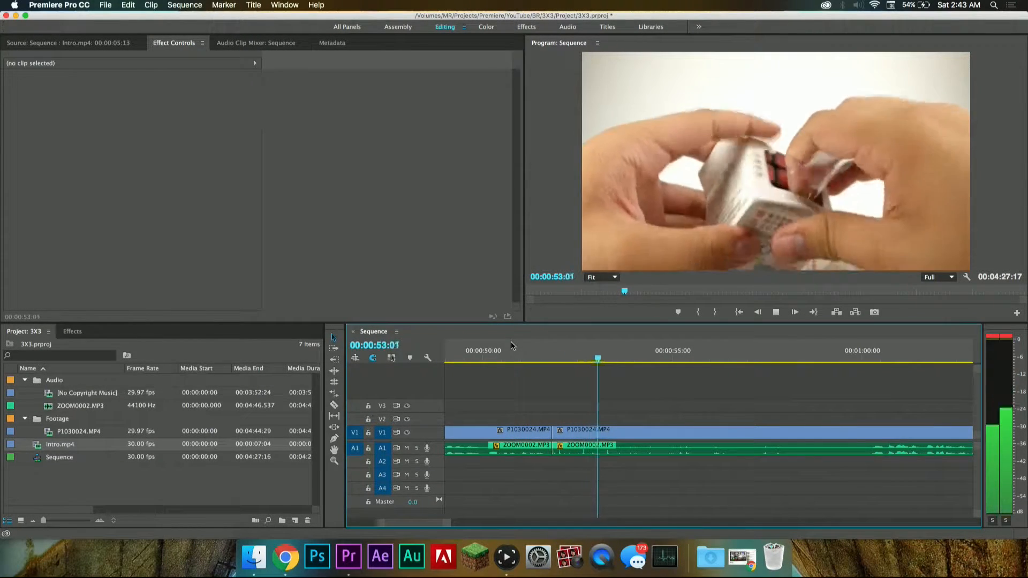
pyautogui.press('space')
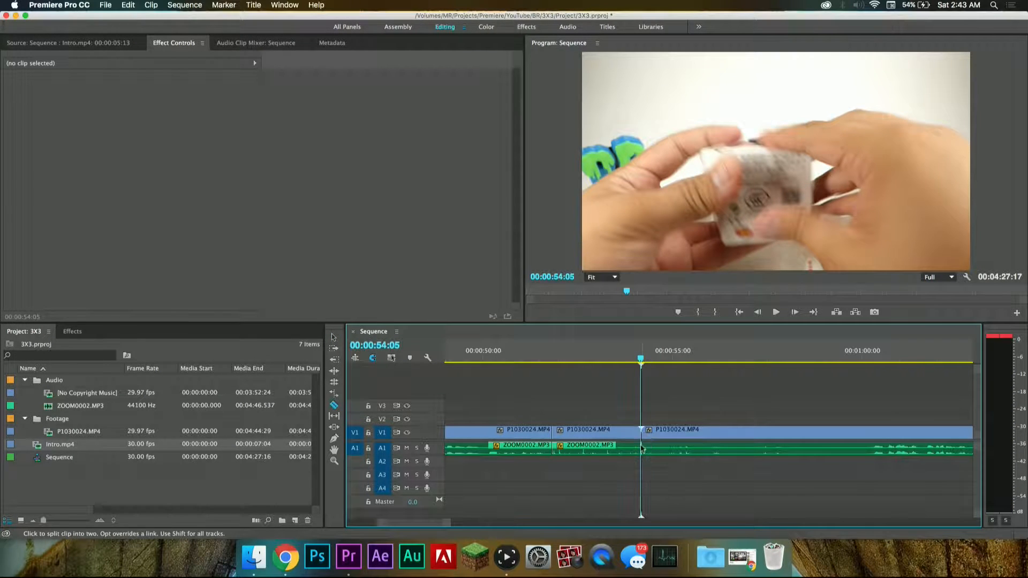
# Step: Find where the speech resumes after the long silence and split the video and audio at 00:01:00:07
pyautogui.moveTo(677, 364); pyautogui.dragTo(878, 406)
pyautogui.press('space')
pyautogui.press('space')
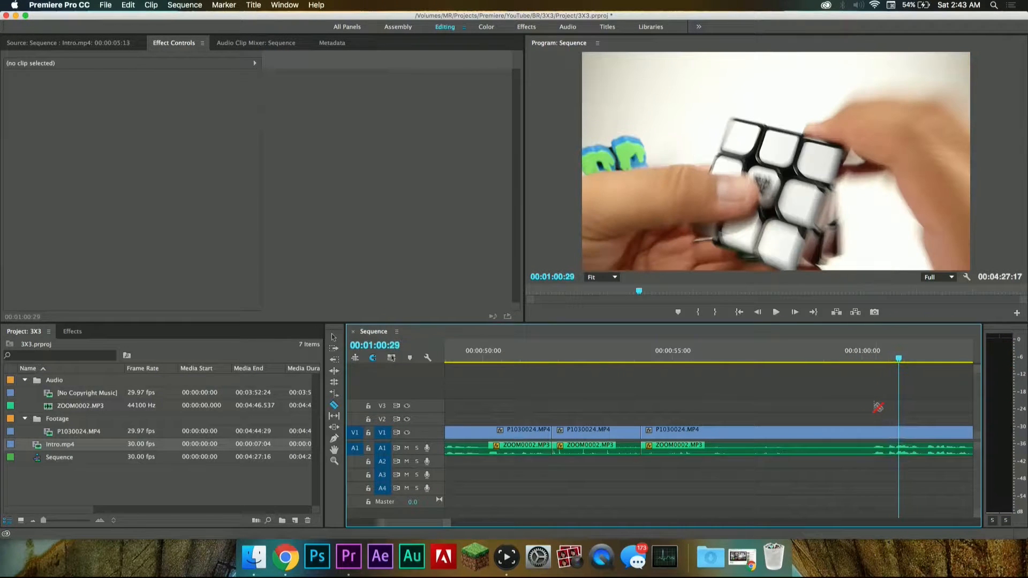
pyautogui.click(858, 364)
pyautogui.press('space')
pyautogui.press('space')
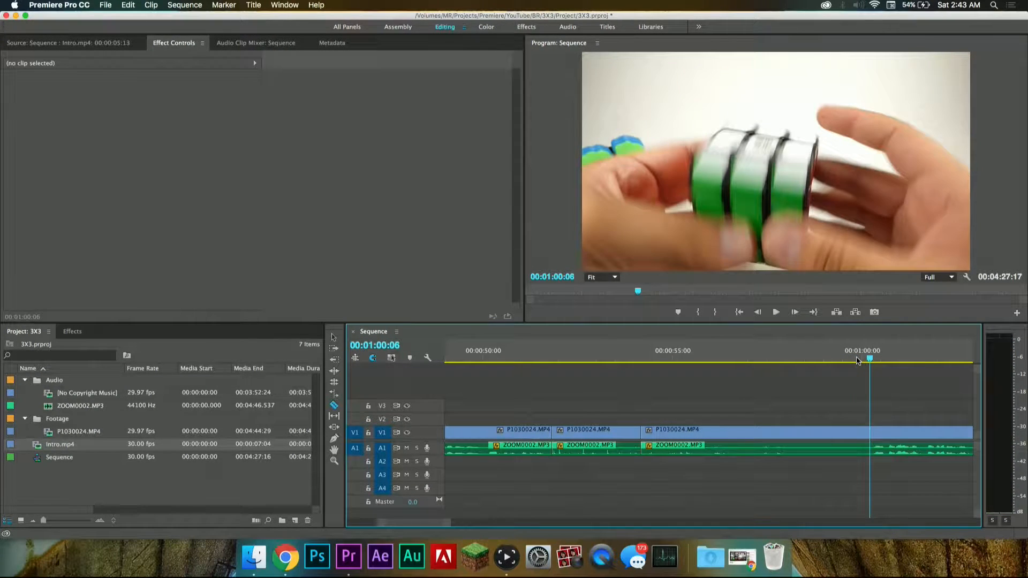
pyautogui.press('Right')
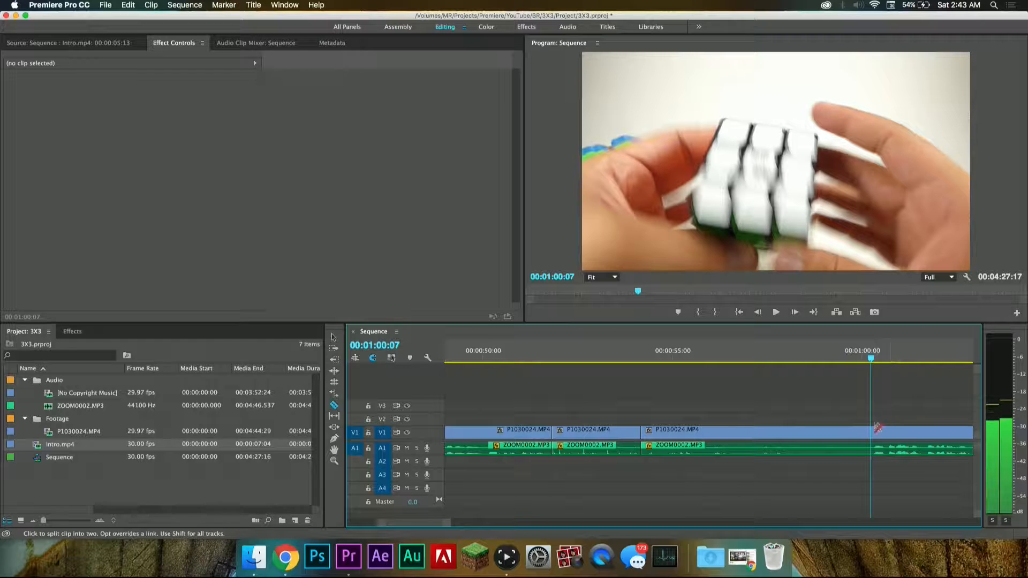
pyautogui.click(876, 444)
# Step: Delete the silent segment between 00:00:54:05 and 00:01:00:07 and close the gap
pyautogui.click(837, 431)
pyautogui.press('Delete')
pyautogui.click(798, 435)
pyautogui.press('Delete')
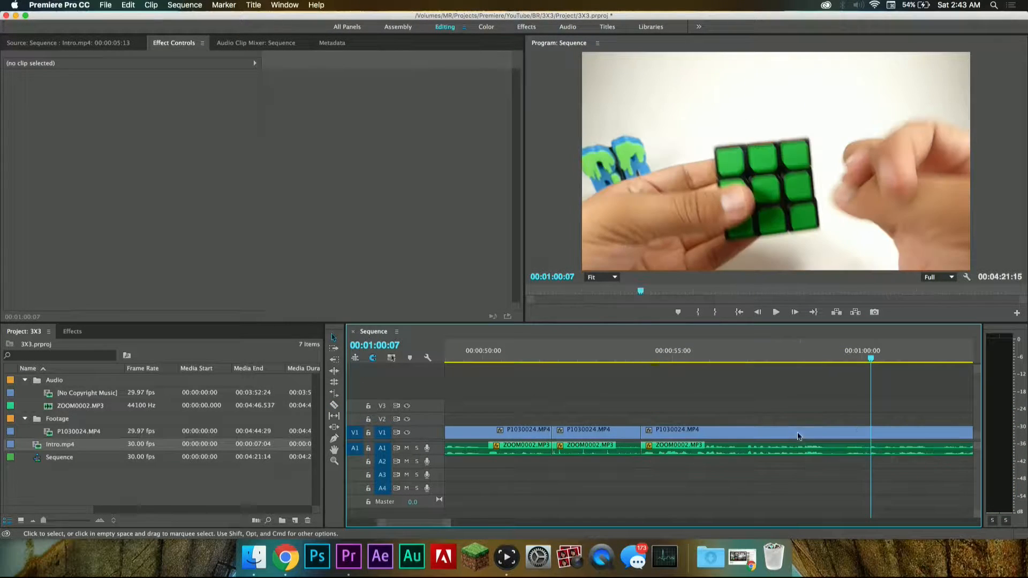
# Step: Play across the join at 00:00:54:05 and on through the unboxing, and split the video and audio at 00:01:18:10
pyautogui.click(592, 356)
pyautogui.press('space')
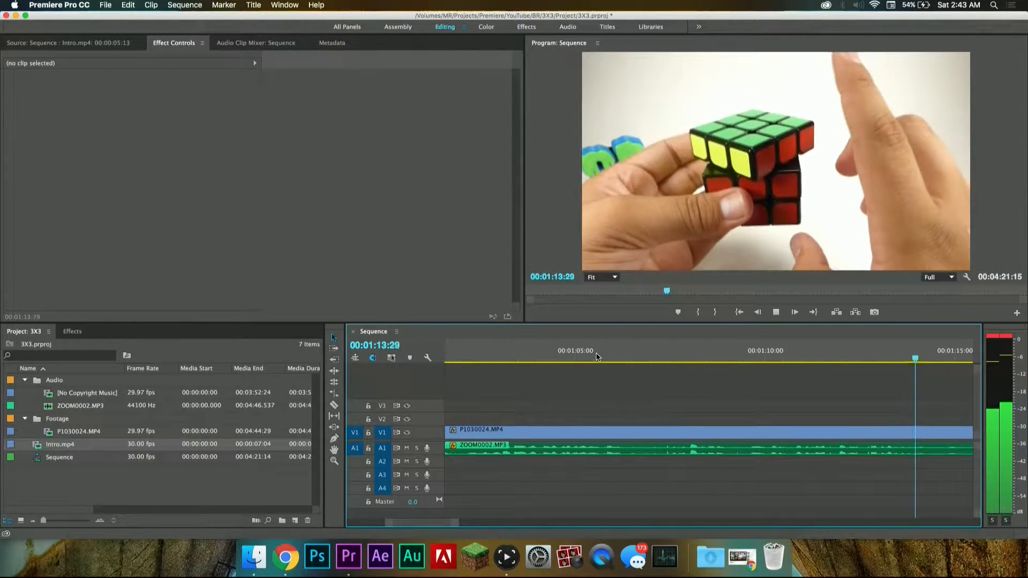
pyautogui.press('space')
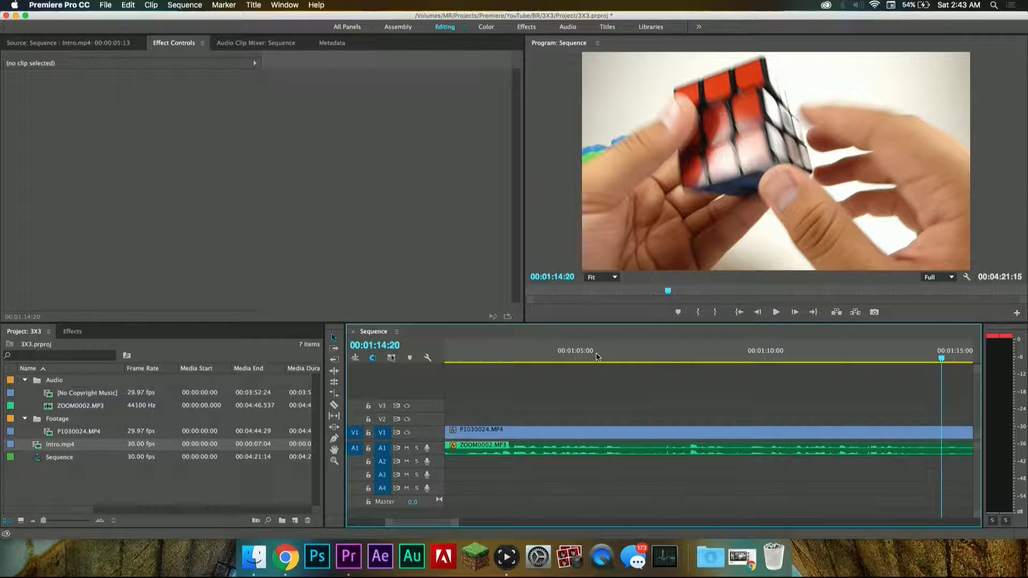
pyautogui.press('space')
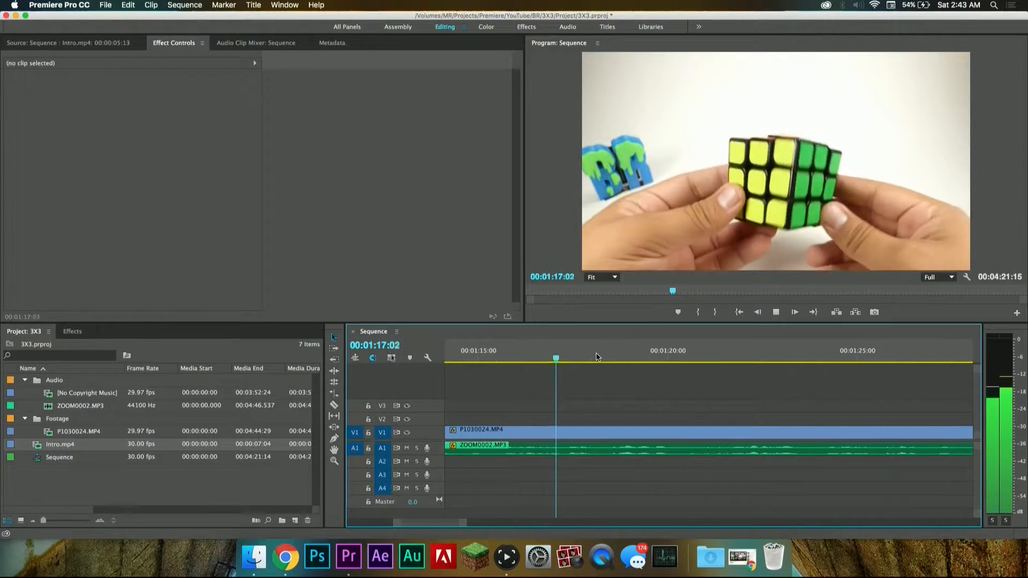
pyautogui.press('space')
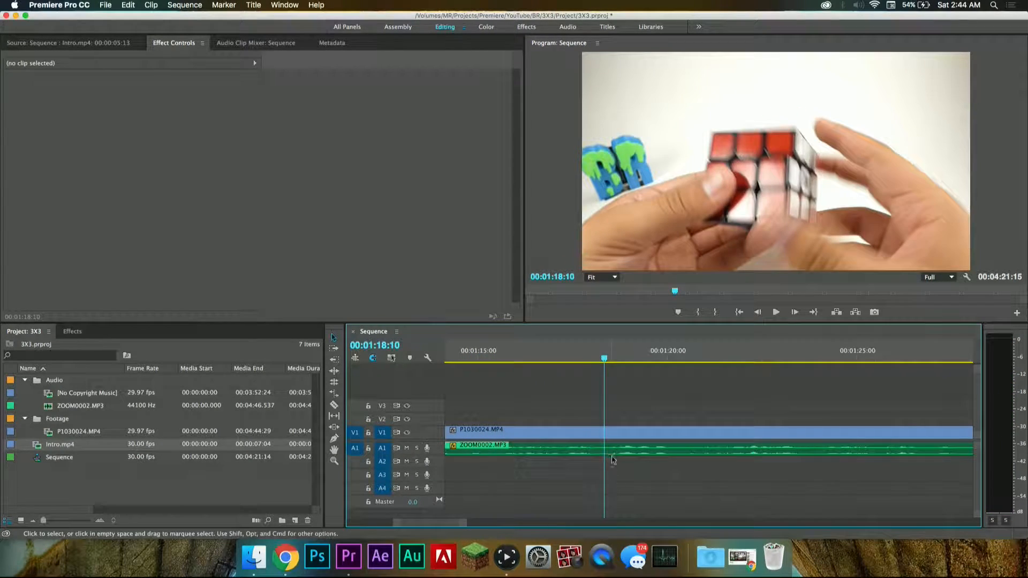
pyautogui.press('c')
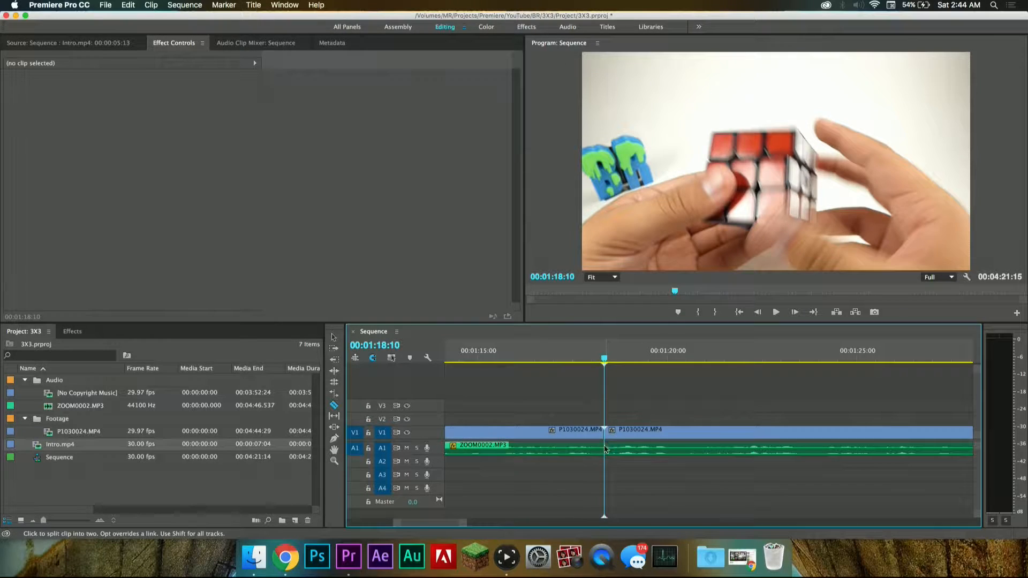
pyautogui.click(605, 449)
# Step: Cut out the short video and audio segment between 00:01:18:10 and 00:01:18:20 and close the gap
pyautogui.press('space')
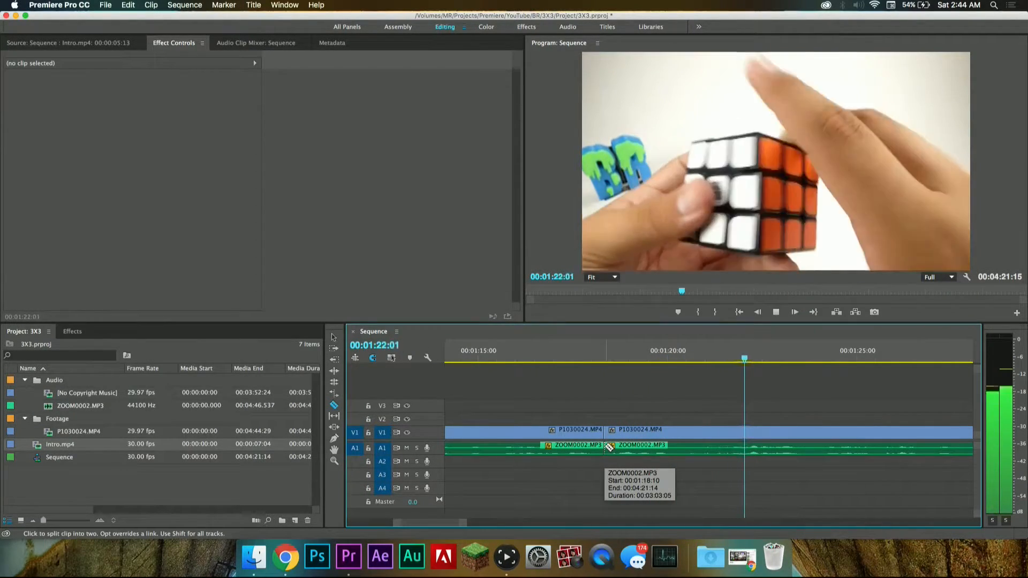
pyautogui.click(607, 360)
pyautogui.moveTo(607, 359)
pyautogui.mouseDown()
pyautogui.moveTo(627, 359)
pyautogui.moveTo(617, 358)
pyautogui.mouseUp()
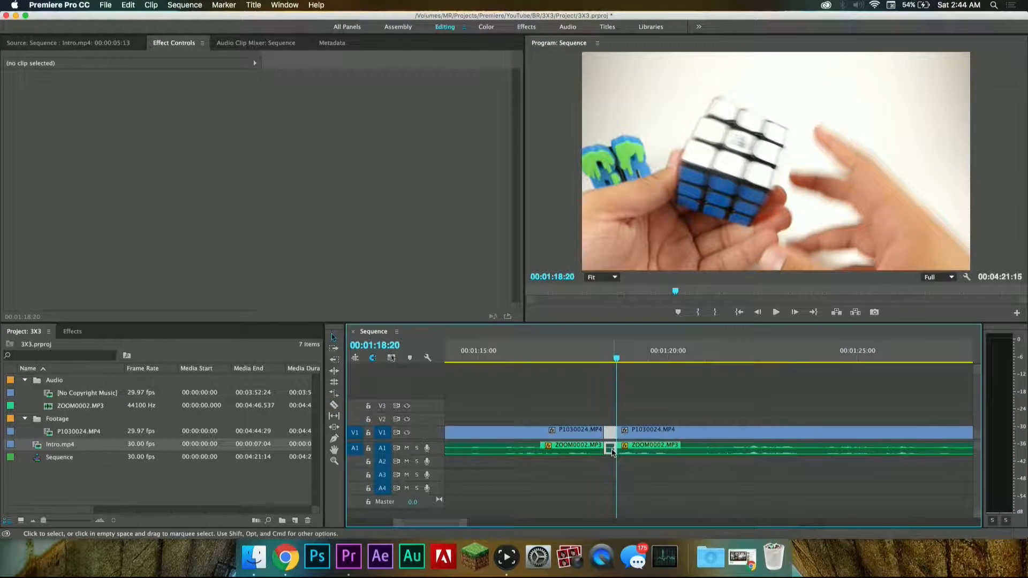
pyautogui.click(610, 431)
pyautogui.press('Delete')
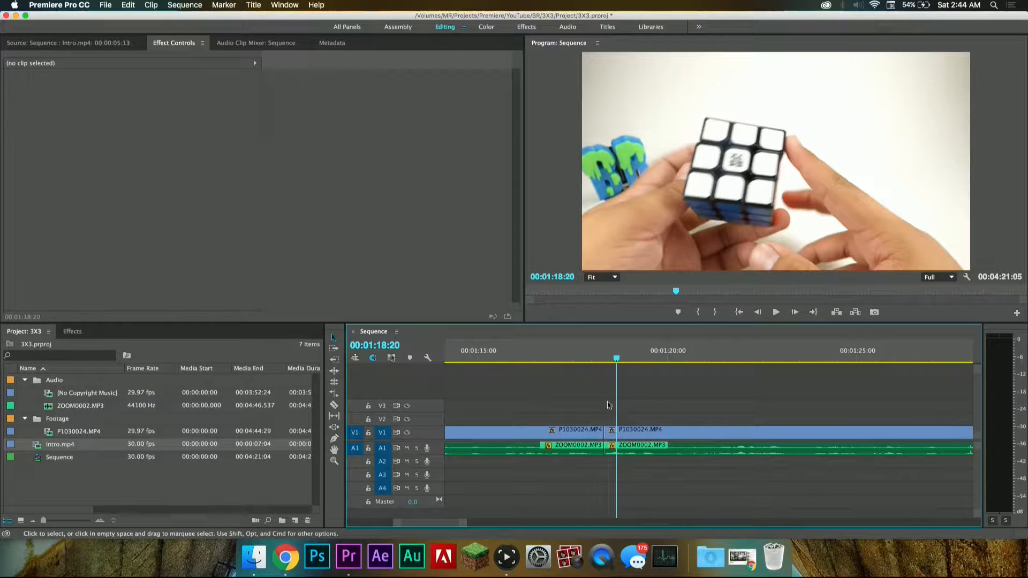
# Step: Play across the join at 00:01:18:10 to check how the cut sounds
pyautogui.click(590, 359)
pyautogui.press('space')
pyautogui.press('space')
pyautogui.click(553, 355)
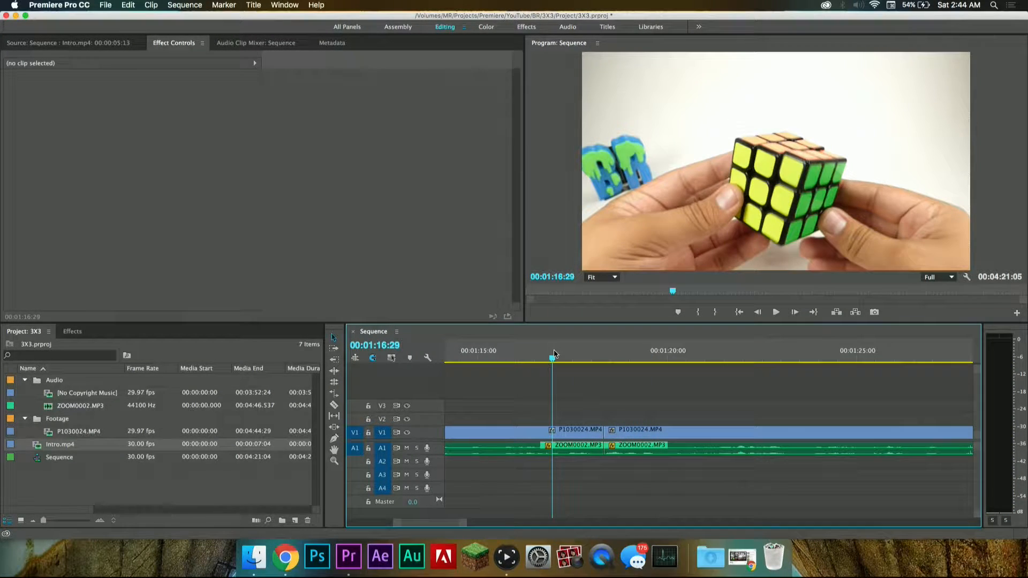
pyautogui.press('space')
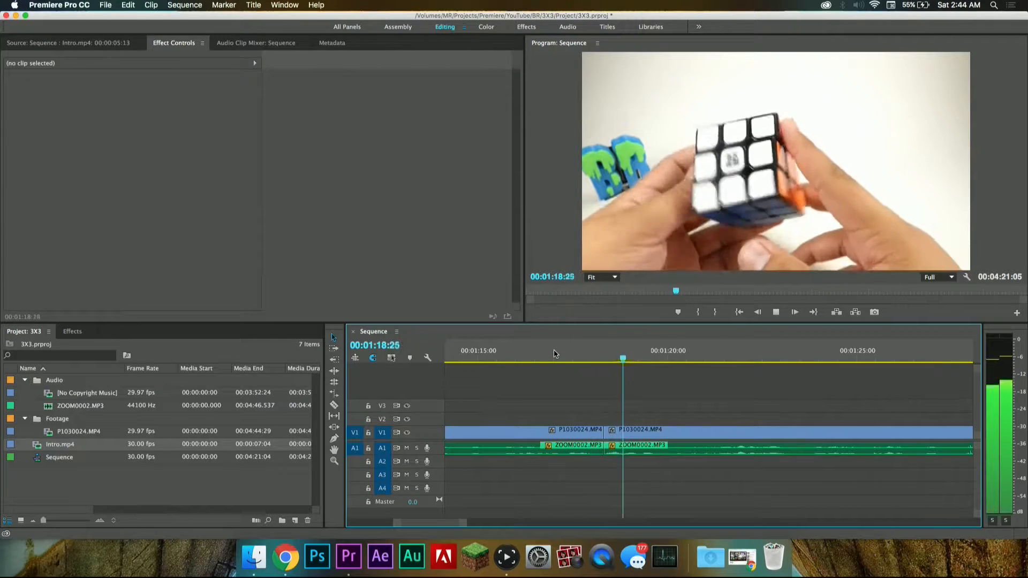
pyautogui.press('space')
# Step: Undo the last cut at 00:01:18:10 to bring back the removed video and audio segment
pyautogui.scroll(2, 597, 378)
pyautogui.scroll(5, 596, 378)
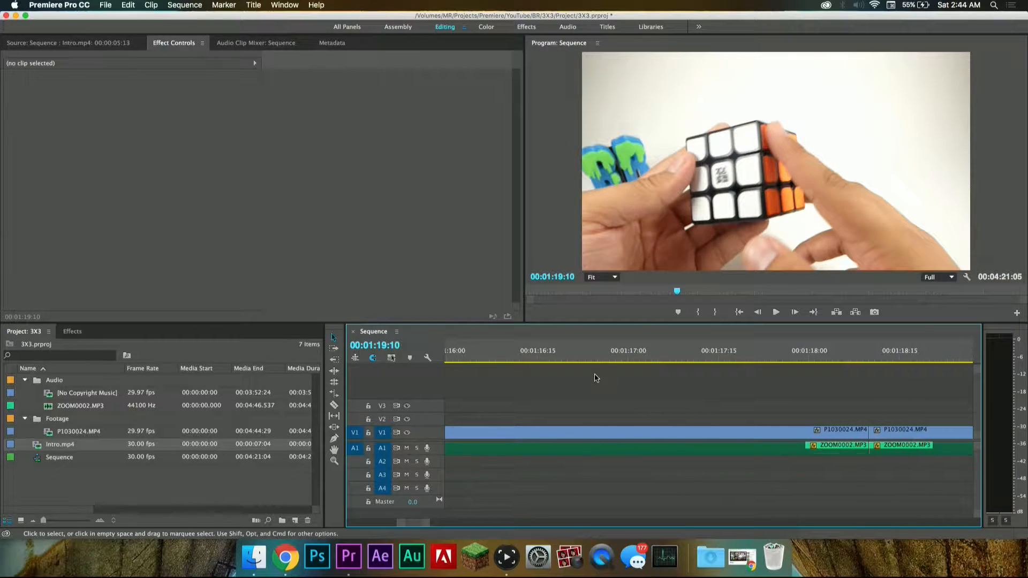
pyautogui.press('super+z')
pyautogui.scroll(-2, 823, 423)
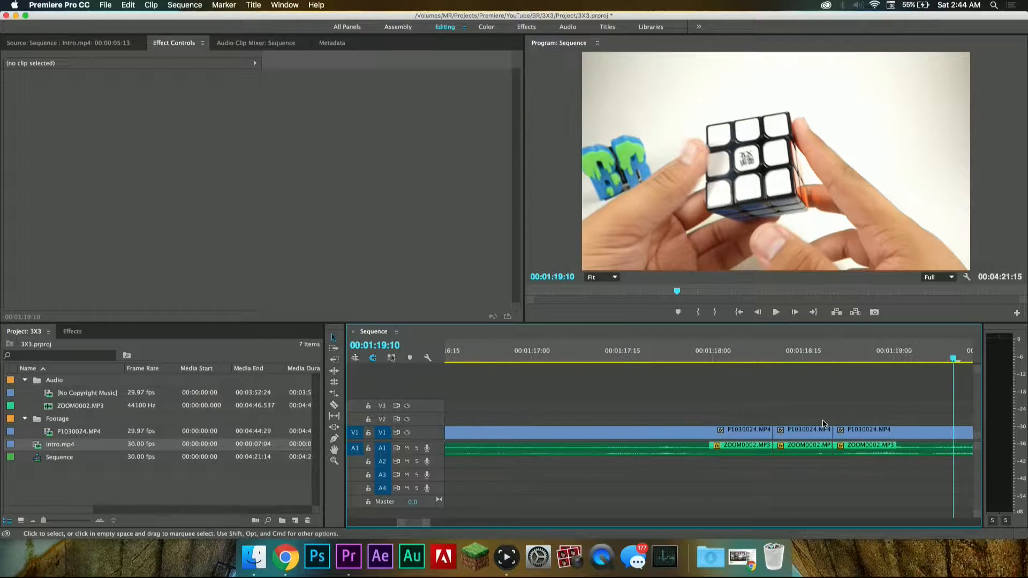
# Step: Cut out a shorter video and audio segment between 00:01:18:10 and 00:01:18:16 and close the gap
pyautogui.click(776, 350)
pyautogui.press('space')
pyautogui.press('space')
pyautogui.click(779, 353)
pyautogui.press('space')
pyautogui.press('space')
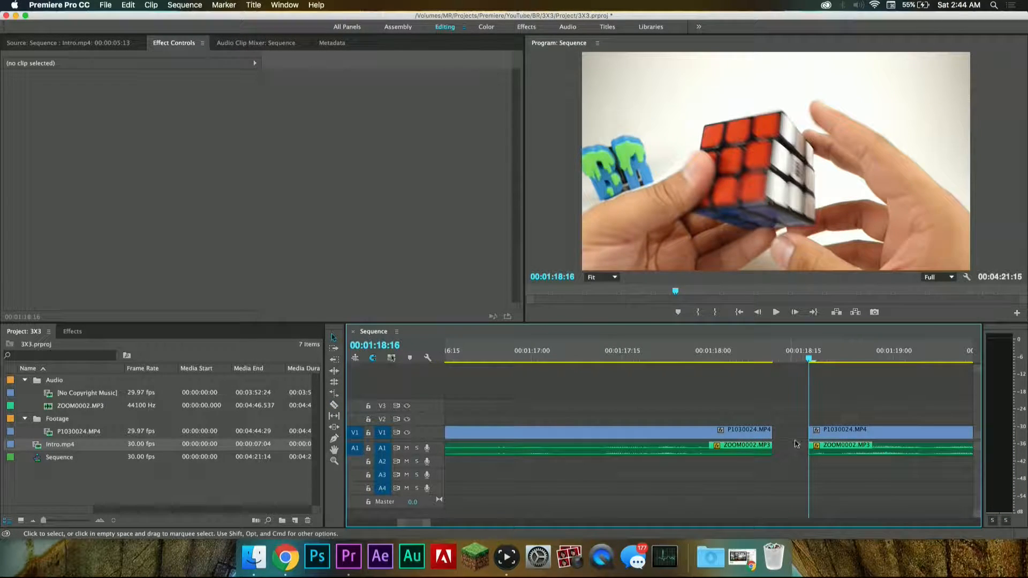
pyautogui.press('Delete')
# Step: Play across the join at 00:01:18:10 and on through the footage, and split the video and audio at 00:01:45:20
pyautogui.click(659, 361)
pyautogui.press('space')
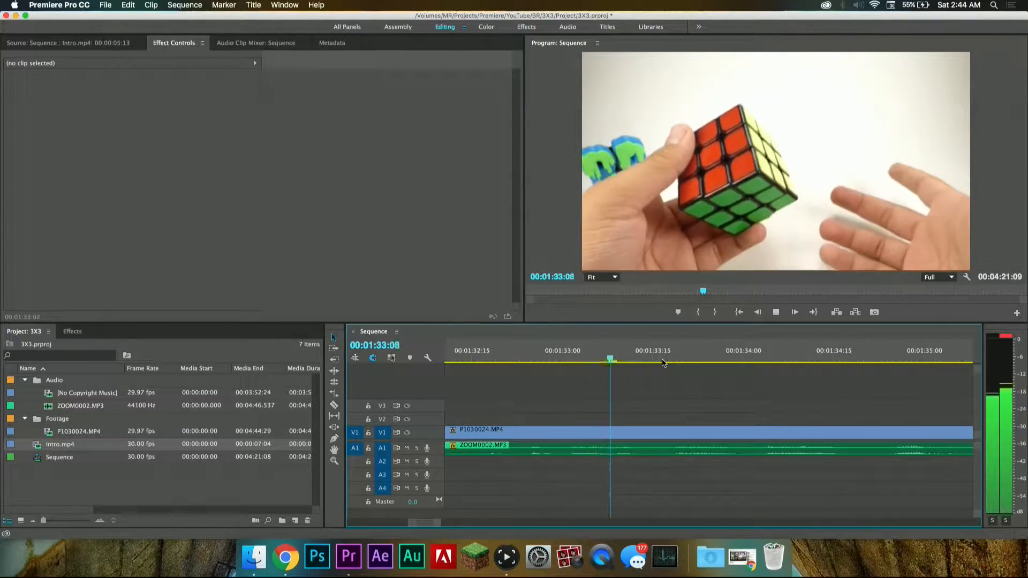
pyautogui.scroll(-5, 667, 389)
pyautogui.hscroll(3, 667, 390)
pyautogui.hscroll(2, 668, 389)
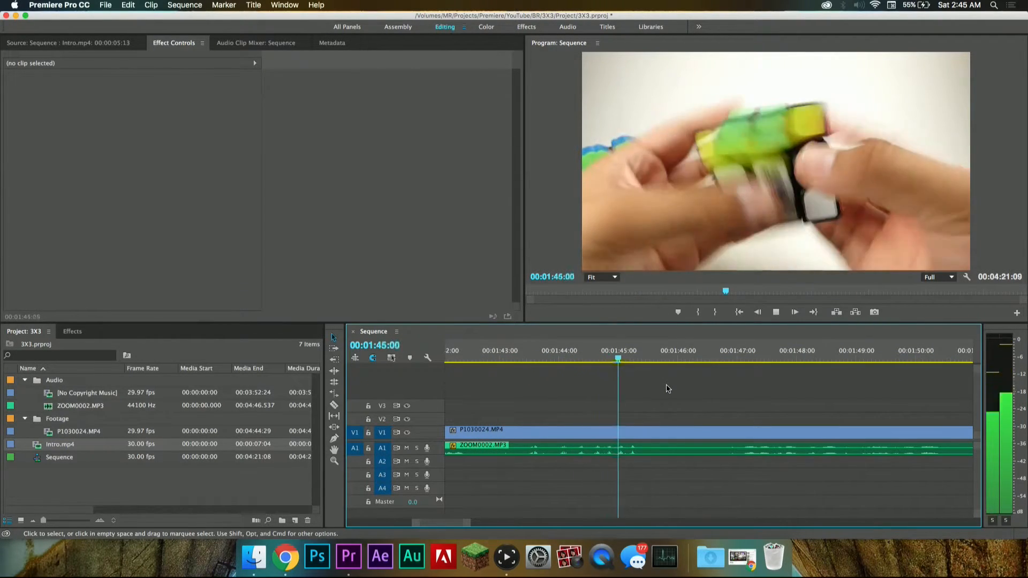
pyautogui.press('space')
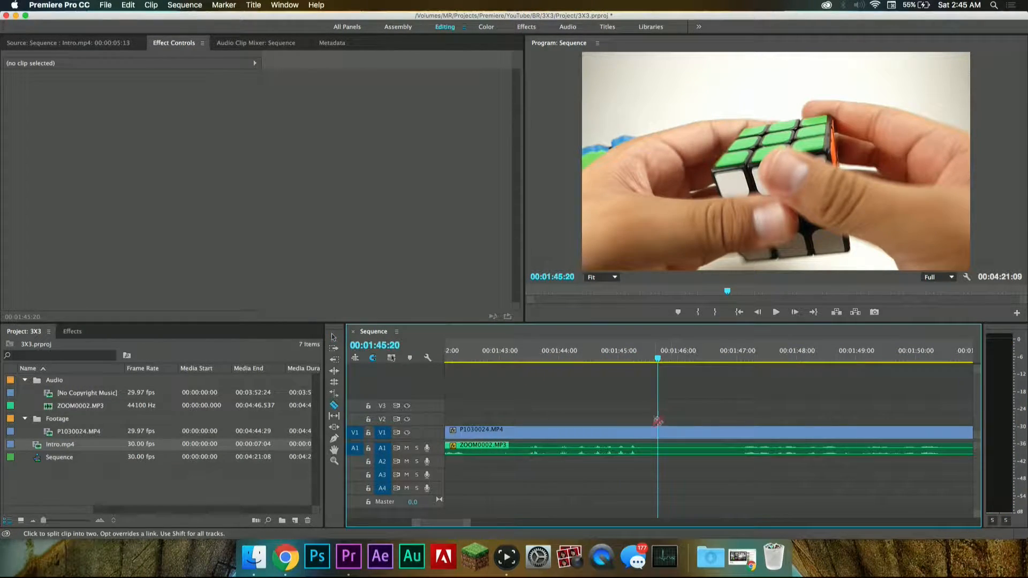
pyautogui.press('v')
# Step: Play the footage after the 00:01:45:20 split to find where the speech resumes
pyautogui.press('space')
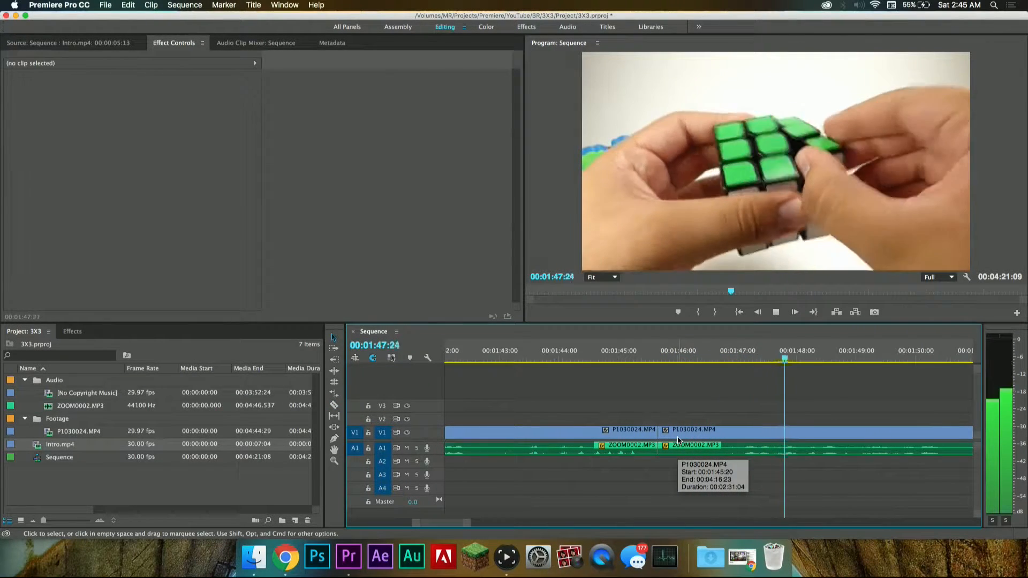
pyautogui.press('space')
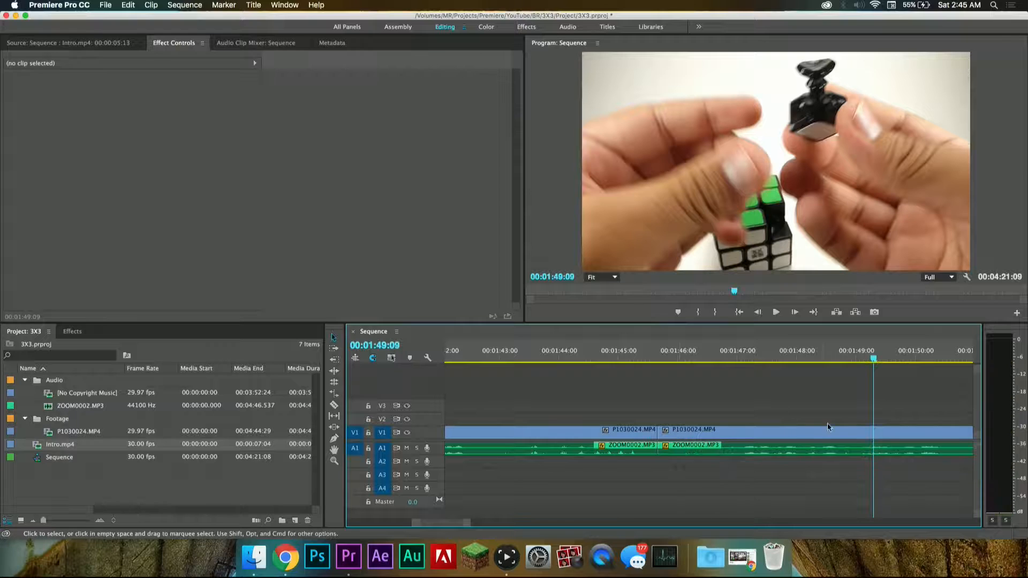
pyautogui.click(739, 358)
pyautogui.press('space')
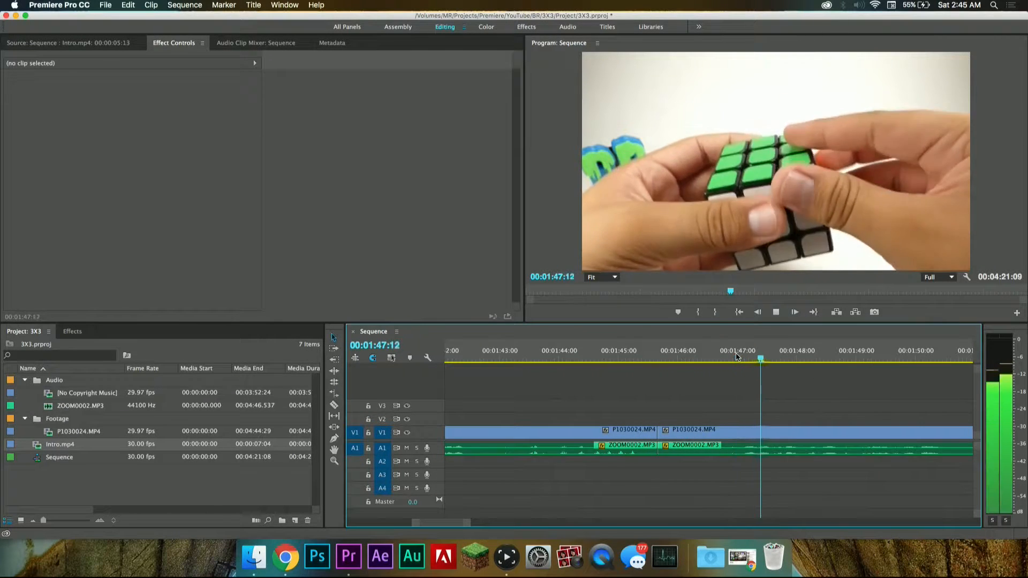
pyautogui.press('space')
pyautogui.click(731, 357)
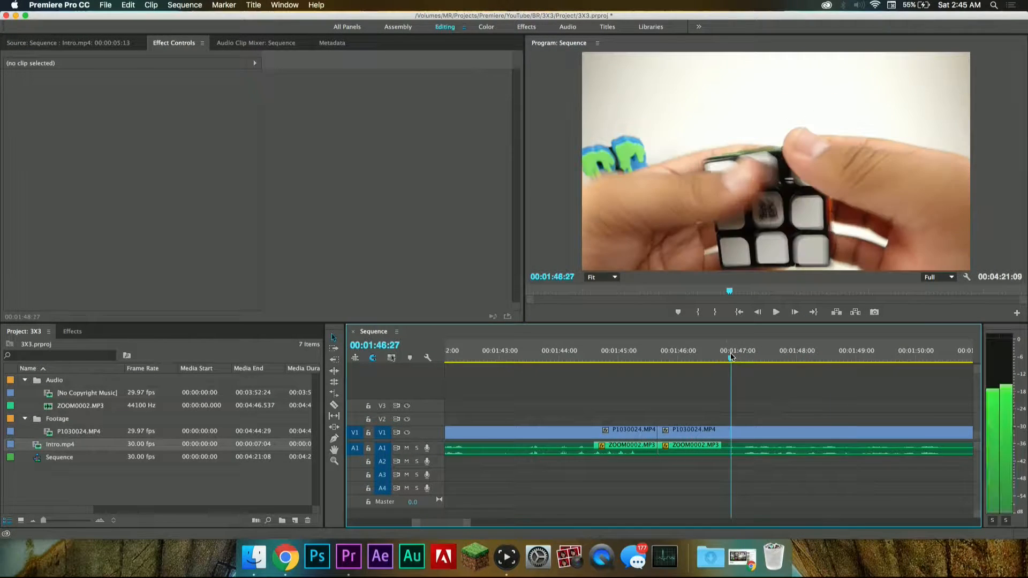
# Step: Split the video and audio at 00:01:46:29, delete the segment back to 00:01:45:20 and close the gap
pyautogui.moveTo(731, 357)
pyautogui.mouseDown()
pyautogui.moveTo(764, 357)
pyautogui.moveTo(746, 357)
pyautogui.mouseUp()
pyautogui.press('Left')
pyautogui.press('Left')
pyautogui.press('Left')
pyautogui.press('Left')
pyautogui.press('Left')
pyautogui.press('Left')
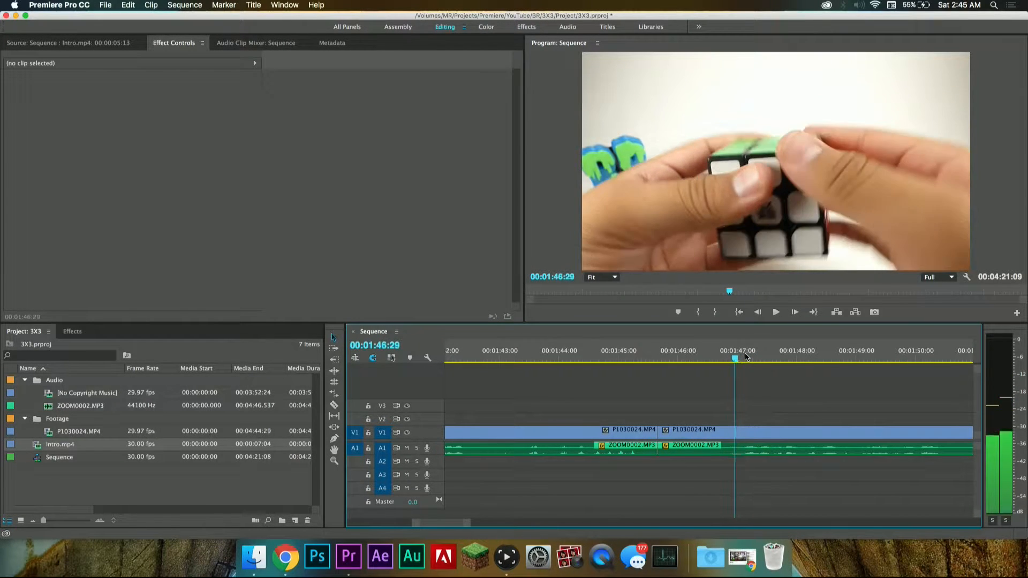
pyautogui.press('Right')
pyautogui.press('Right')
pyautogui.press('Right')
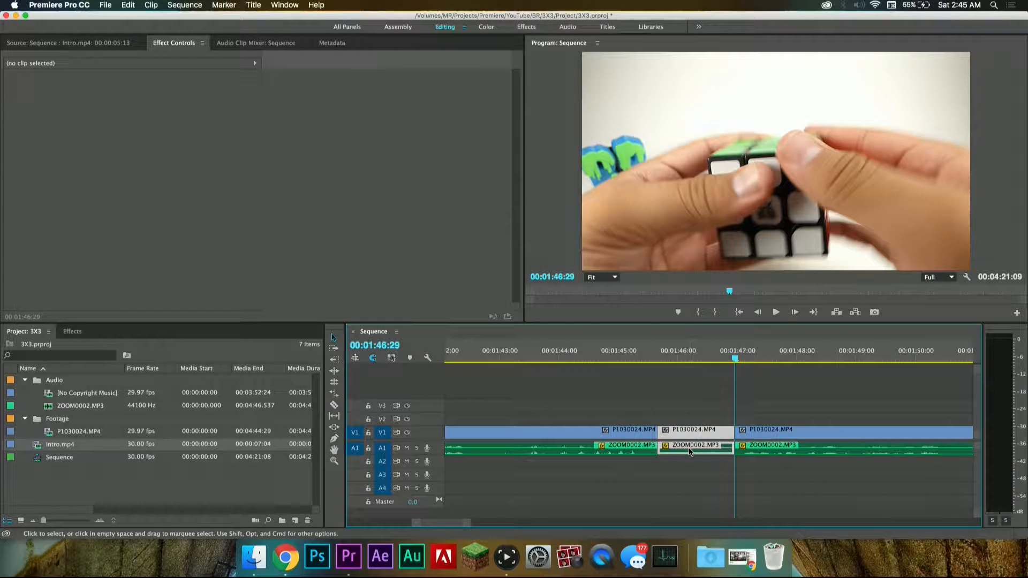
pyautogui.press('Delete')
pyautogui.press('Delete')
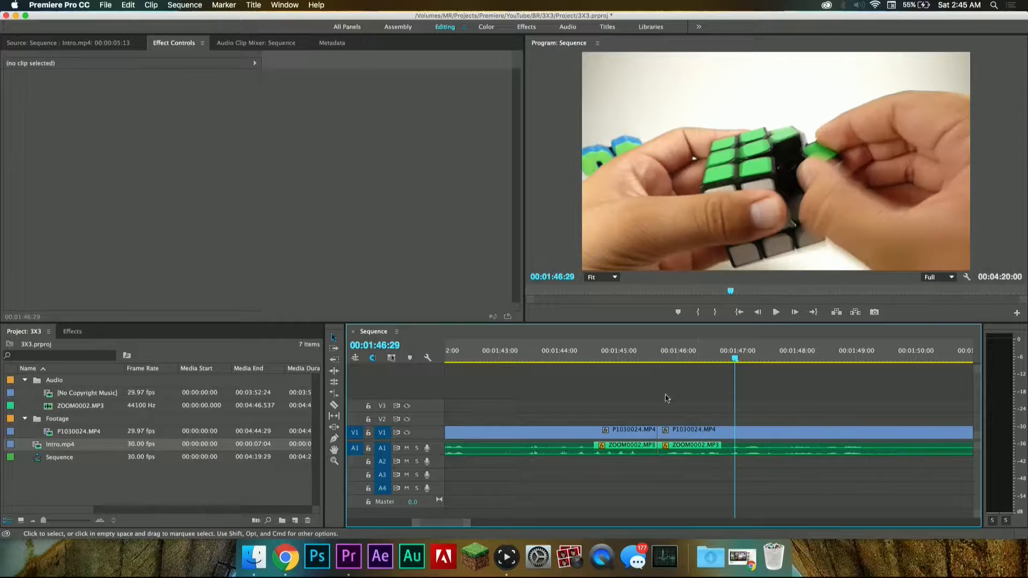
# Step: Play across the join at 00:01:45:20 and split the video and audio at 00:01:49:28
pyautogui.click(601, 354)
pyautogui.press('space')
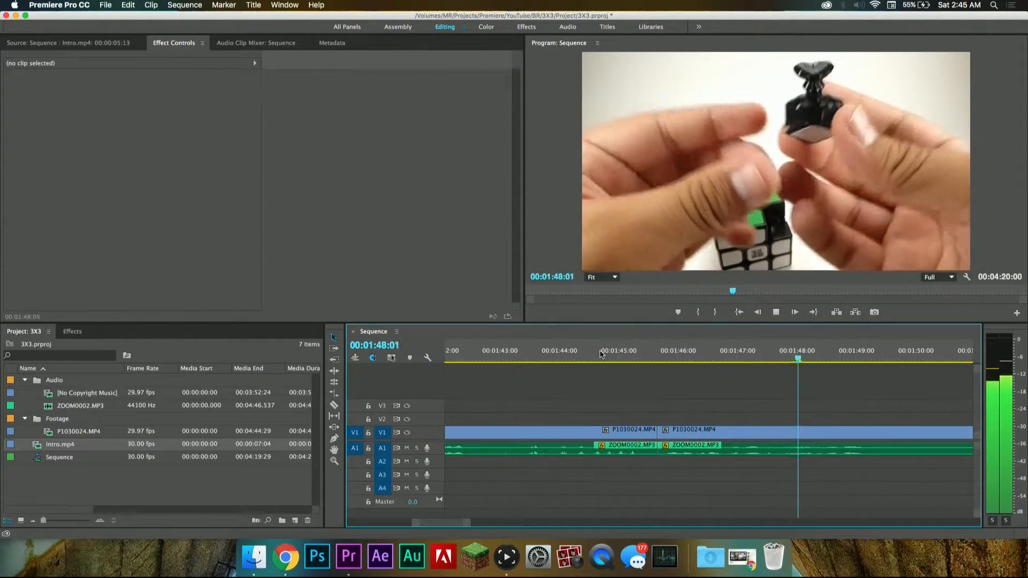
pyautogui.press('space')
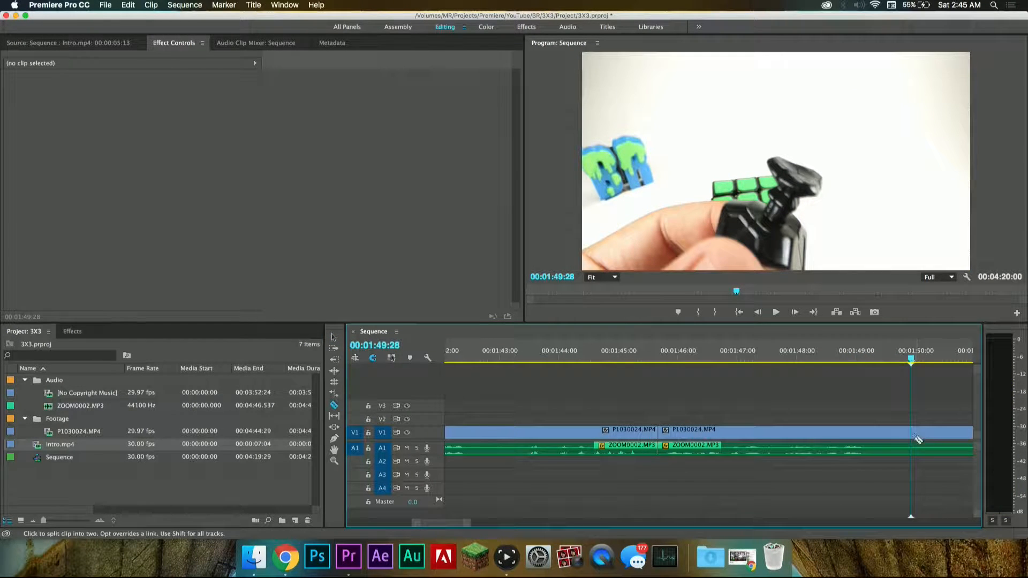
# Step: Play the footage around and after the 00:01:49:28 split to find where the needed speech resumes
pyautogui.click(851, 362)
pyautogui.press('space')
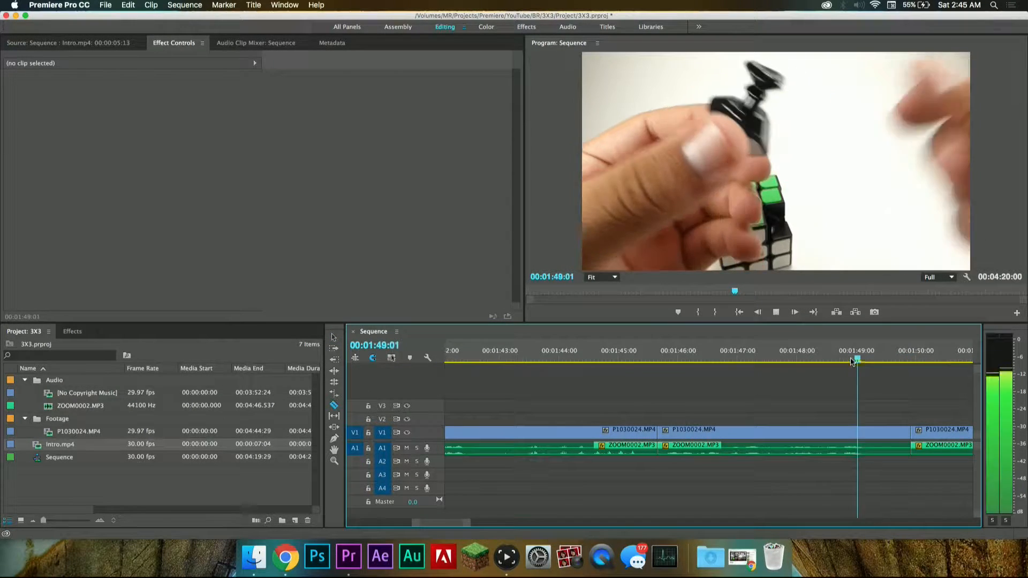
pyautogui.hscroll(3, 900, 377)
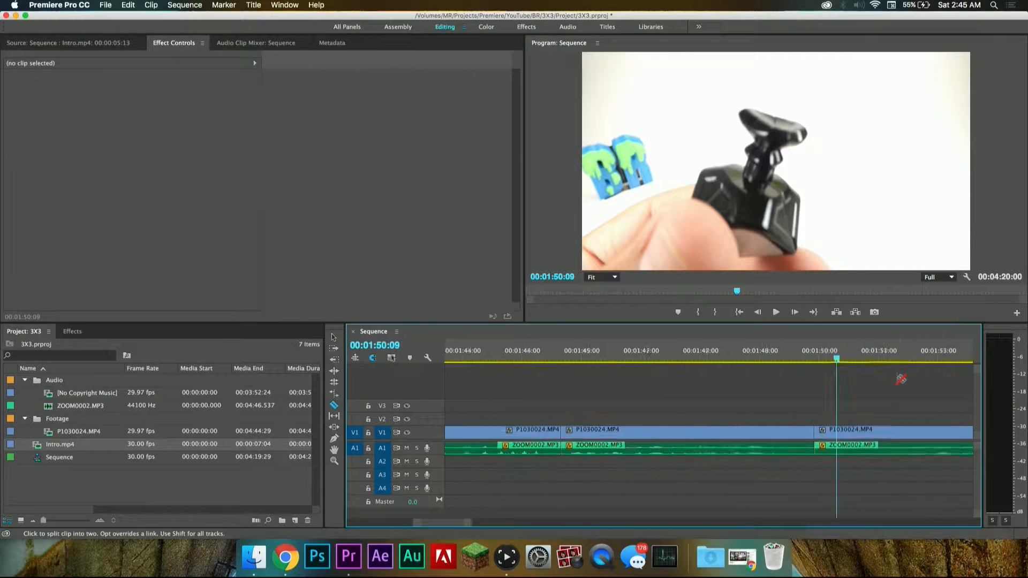
pyautogui.moveTo(762, 358); pyautogui.dragTo(747, 358)
pyautogui.press('space')
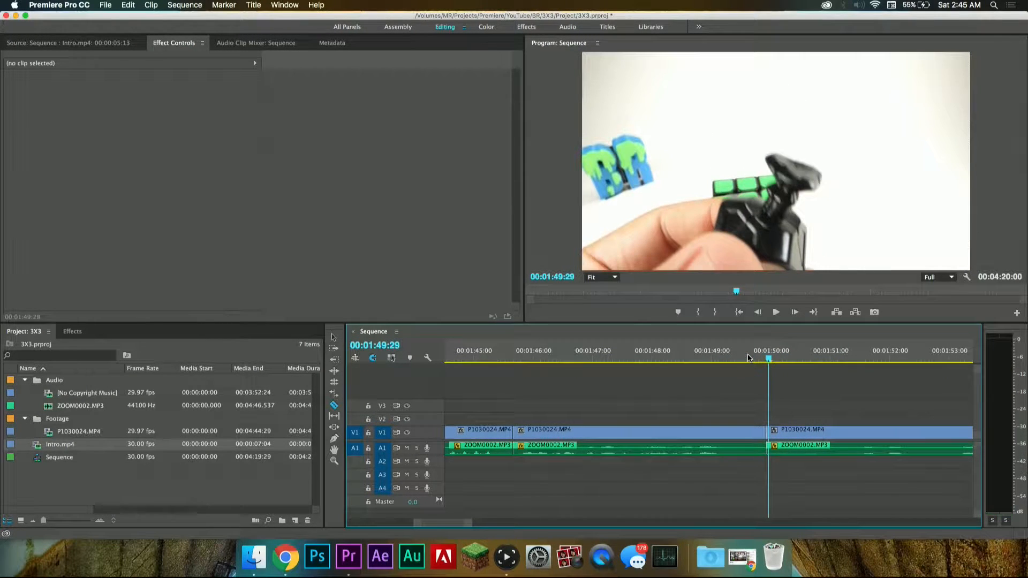
pyautogui.press('space')
pyautogui.press('space')
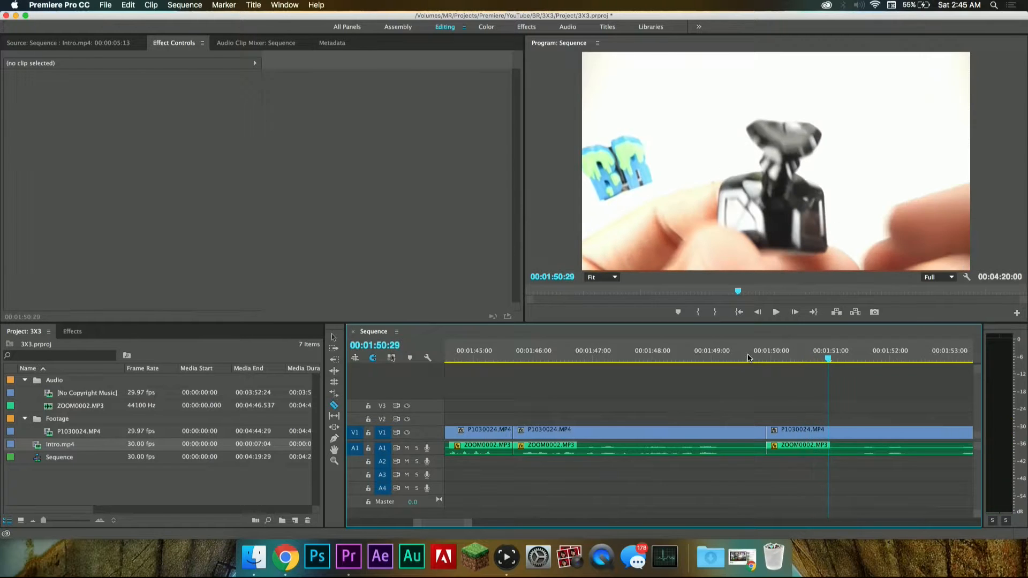
pyautogui.hscroll(1, 775, 373)
pyautogui.hscroll(1, 775, 374)
pyautogui.press('space')
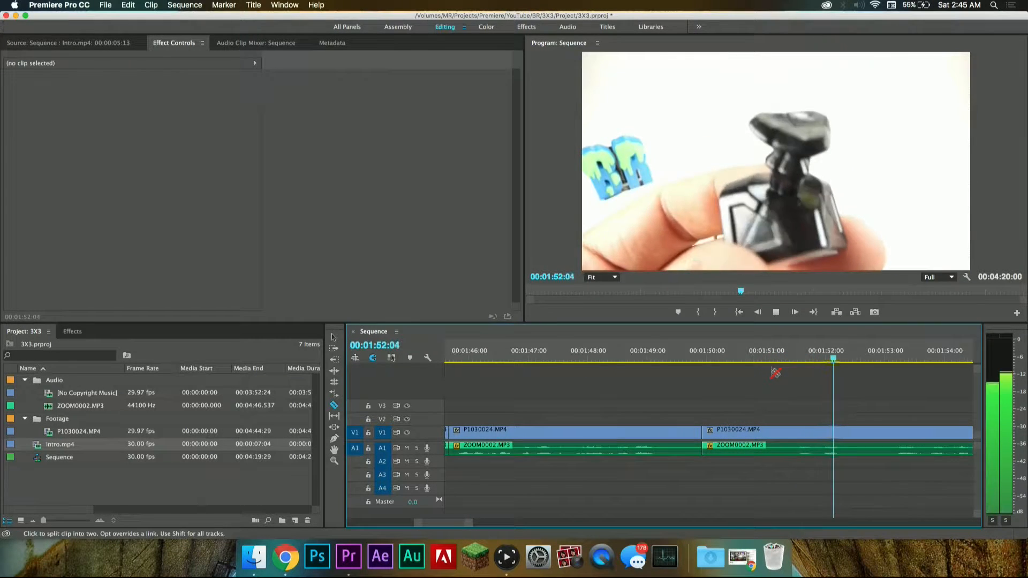
pyautogui.press('space')
pyautogui.click(787, 355)
pyautogui.press('space')
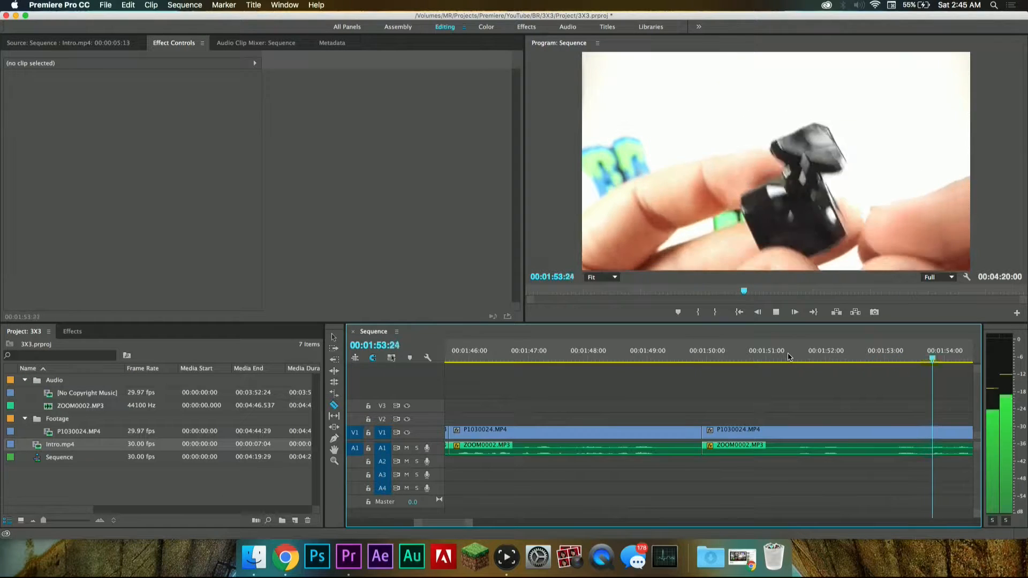
# Step: Locate the start of the speech before 00:01:52:00 and split the video and audio at 00:01:51:13
pyautogui.hscroll(-5, 734, 361)
pyautogui.click(604, 358)
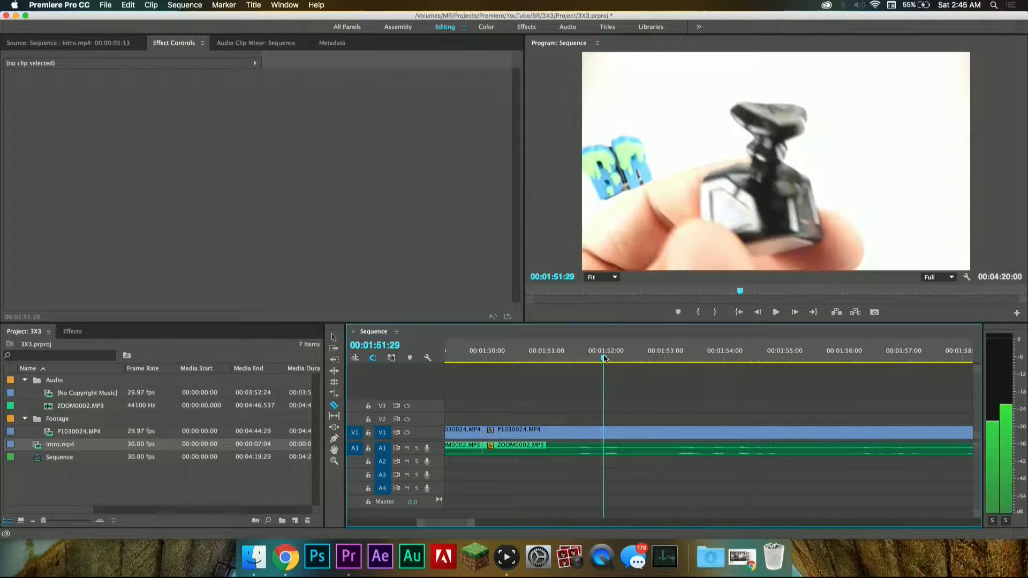
pyautogui.click(546, 357)
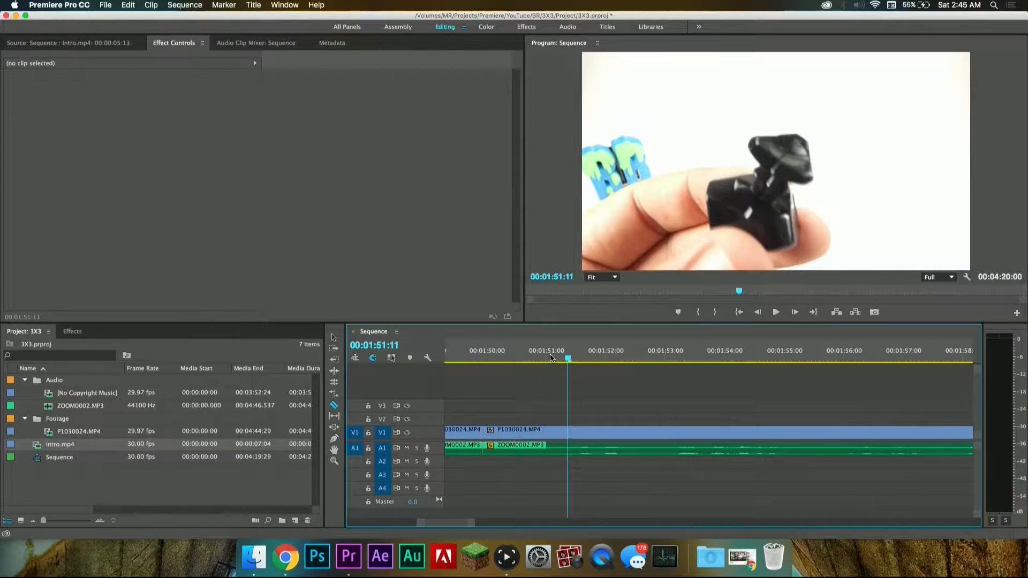
pyautogui.press('space')
pyautogui.press('Left')
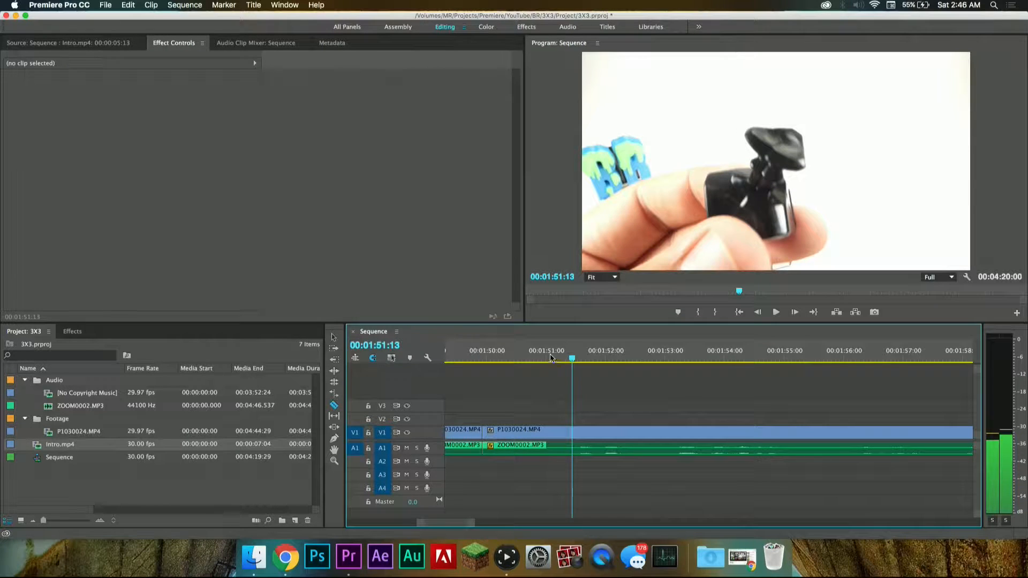
pyautogui.click(574, 448)
# Step: Delete the segment between 00:01:49:28 and 00:01:51:13, close the gap and play across the join
pyautogui.moveTo(550, 415); pyautogui.dragTo(536, 452)
pyautogui.press('Delete')
pyautogui.press('Delete')
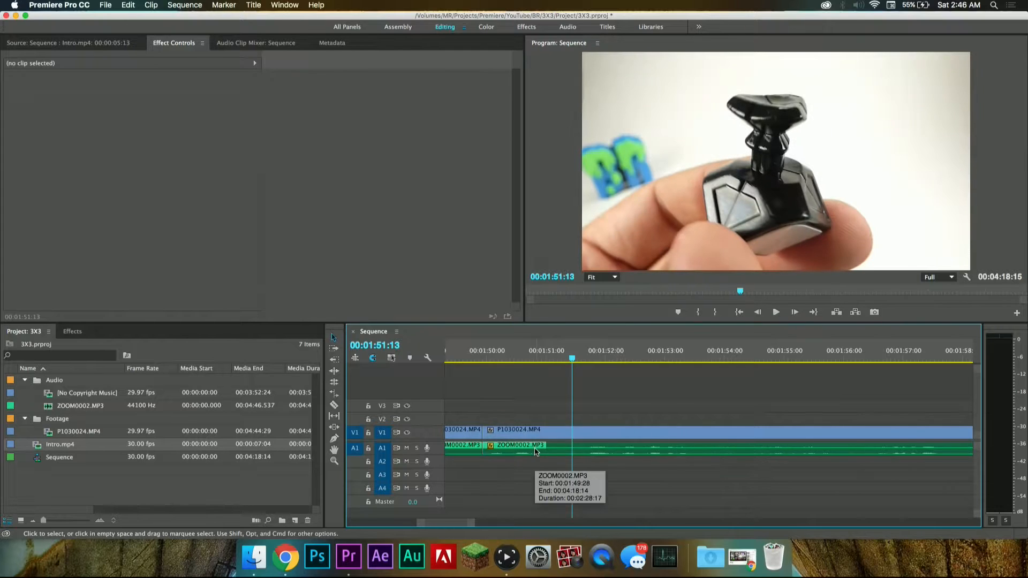
pyautogui.press('space')
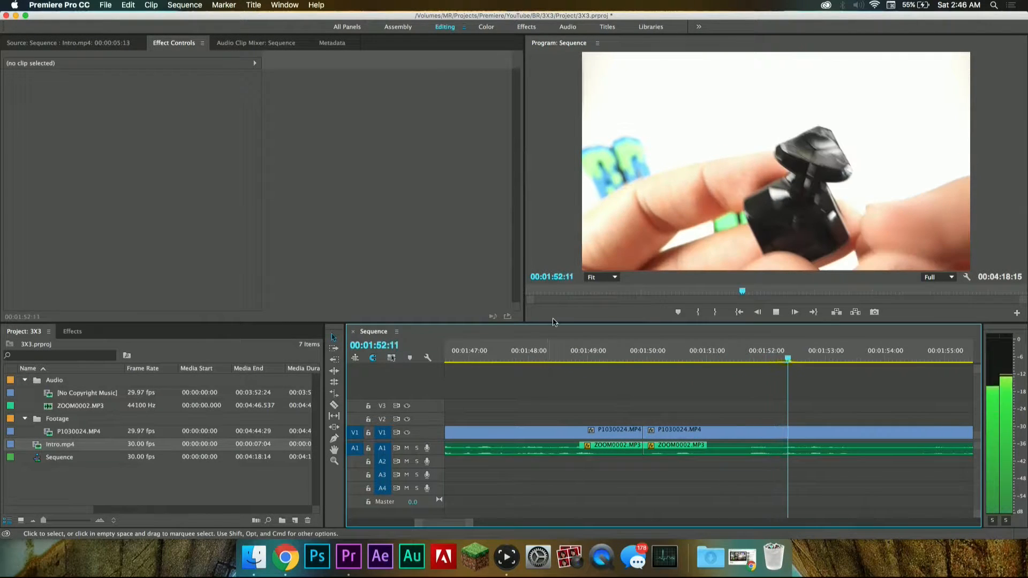
pyautogui.press('space')
# Step: Switch to Photo Booth, move its window aside to view the webcam picture, and quit it
pyautogui.click(566, 559)
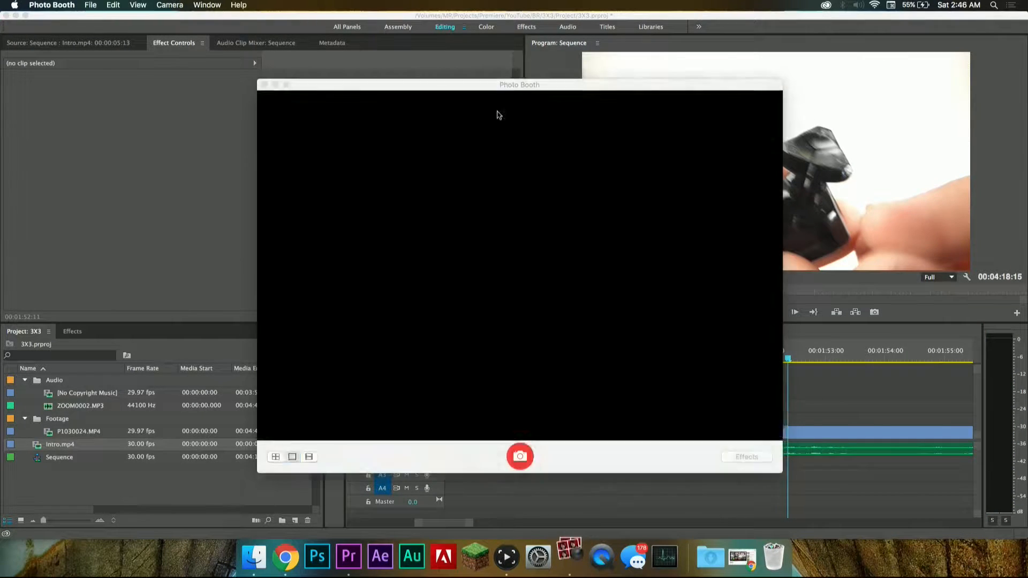
pyautogui.moveTo(530, 96); pyautogui.dragTo(348, 46)
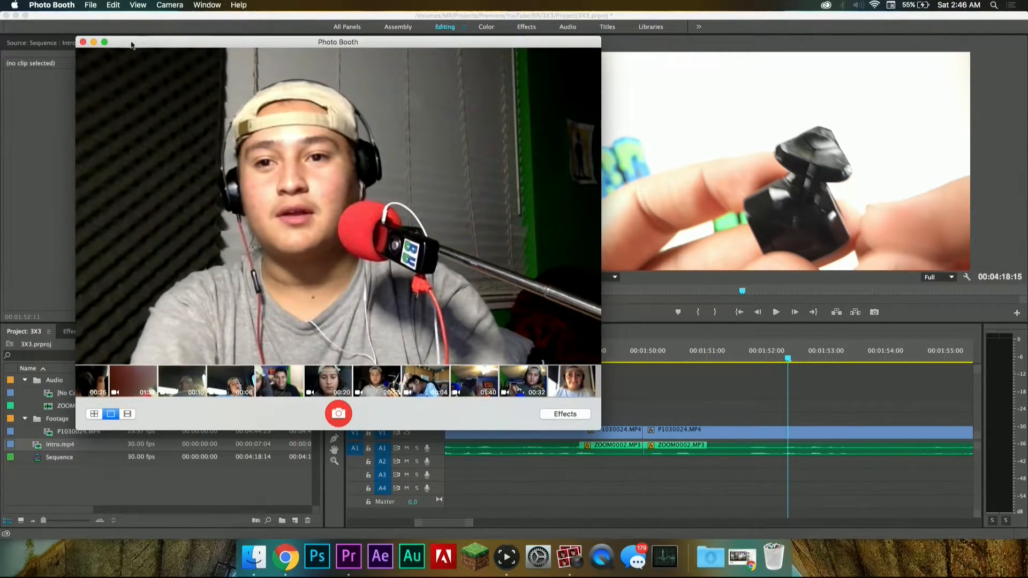
pyautogui.click(70, 5)
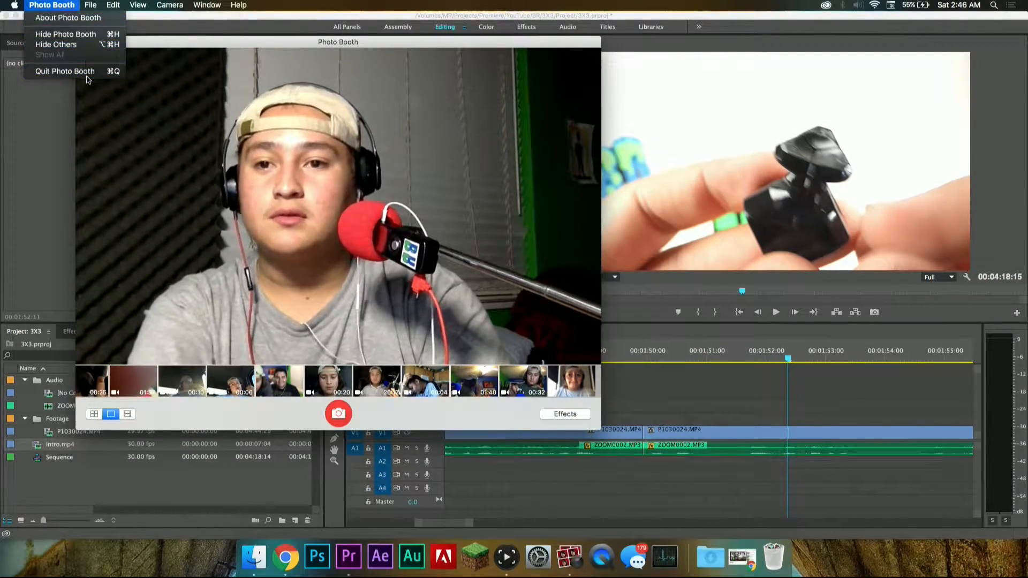
pyautogui.click(84, 71)
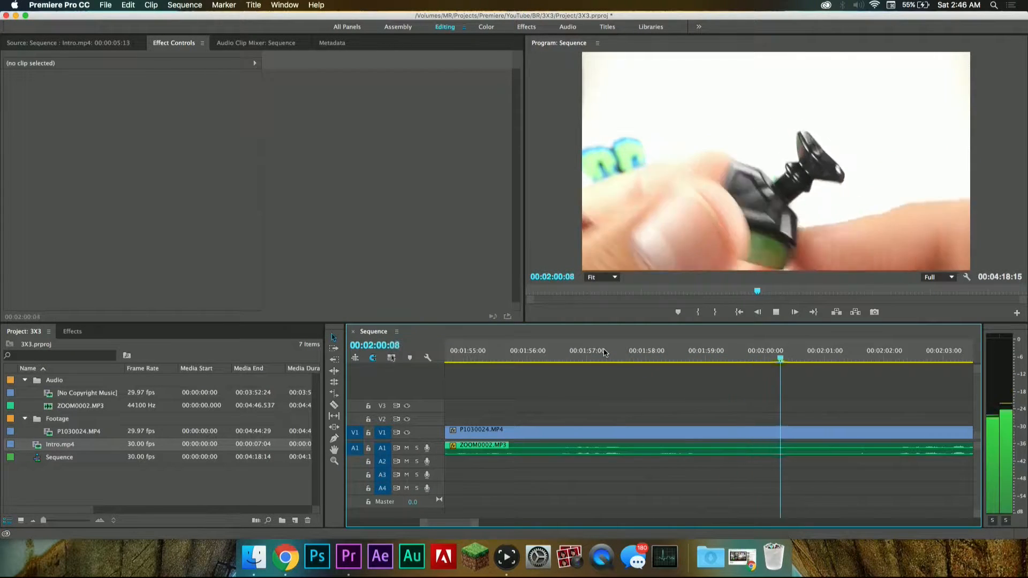
# Step: Stop the playback where the speech pauses and split the video and audio at 00:02:01:10
pyautogui.press('space')
pyautogui.press('c')
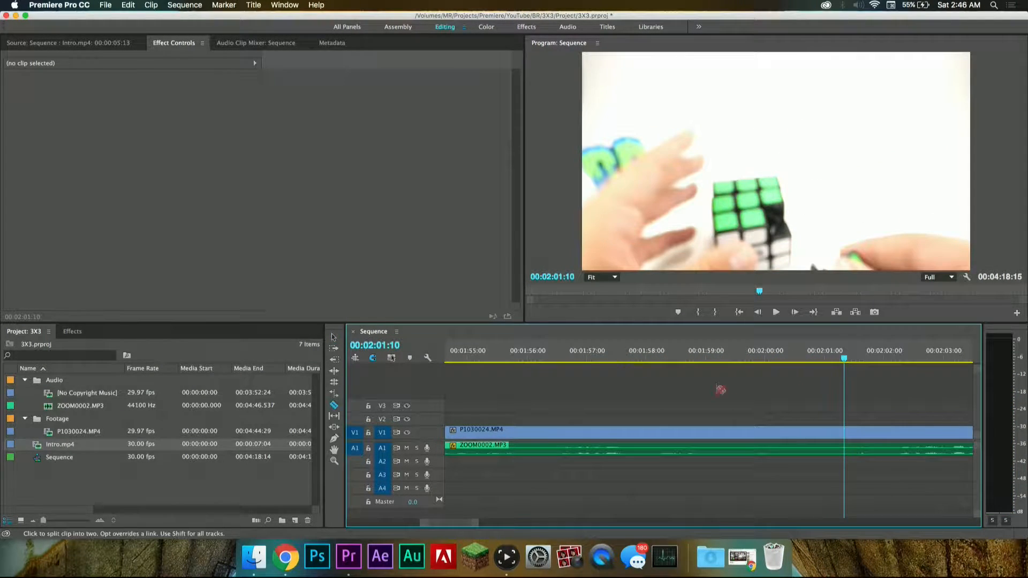
pyautogui.click(851, 444)
# Step: Find where the speech resumes, split at 00:02:02:06, delete the segment from 00:02:01:10 without leaving a gap and play across the join
pyautogui.press('space')
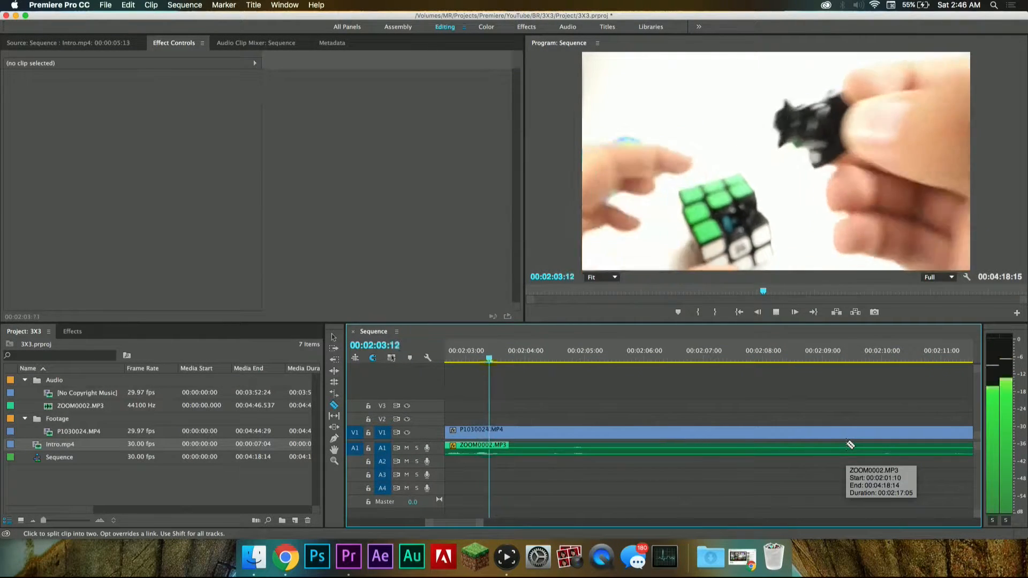
pyautogui.press('space')
pyautogui.moveTo(558, 360); pyautogui.dragTo(507, 360)
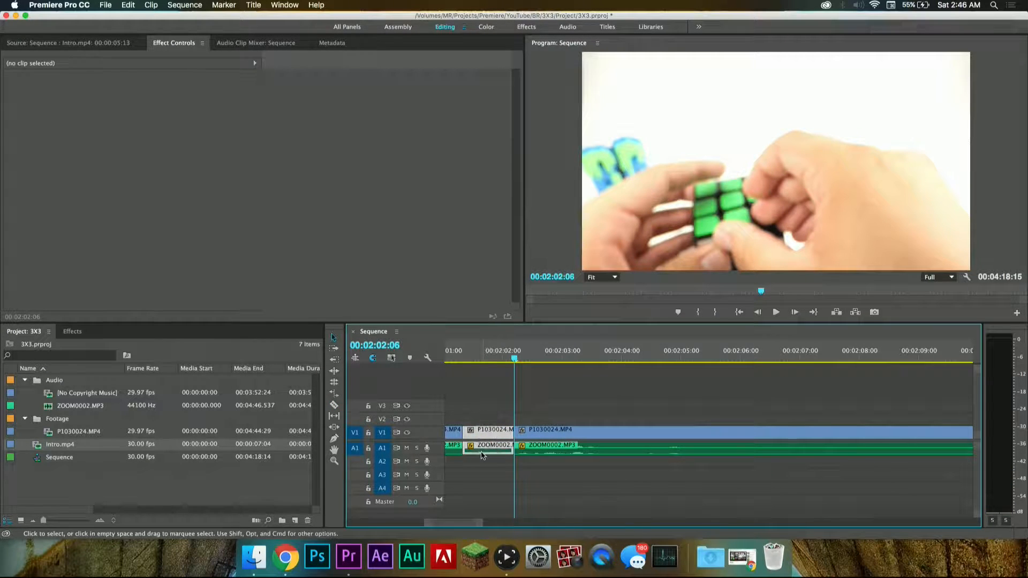
pyautogui.press('Delete')
pyautogui.hscroll(-5, 482, 456)
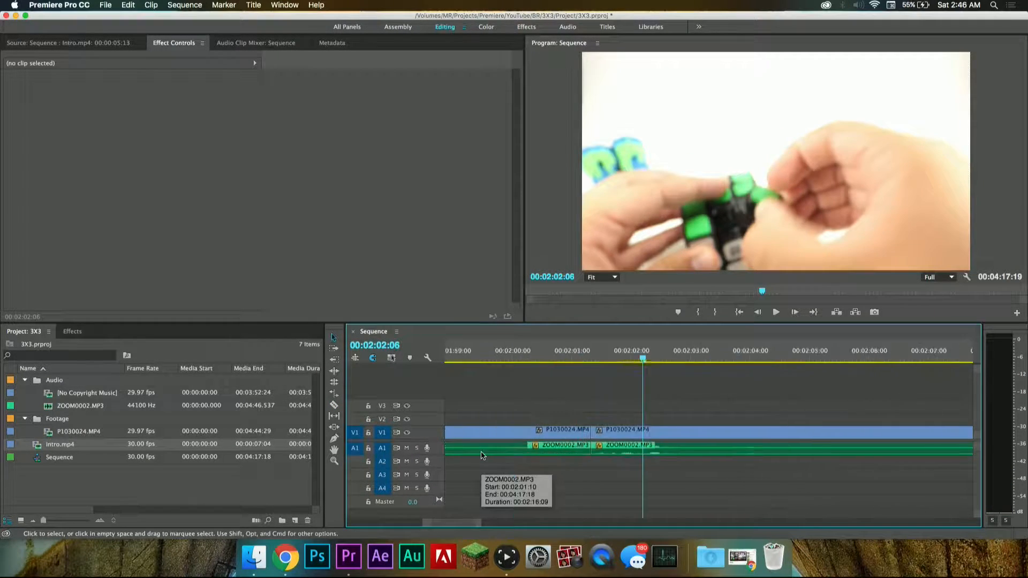
pyautogui.click(542, 358)
pyautogui.press('space')
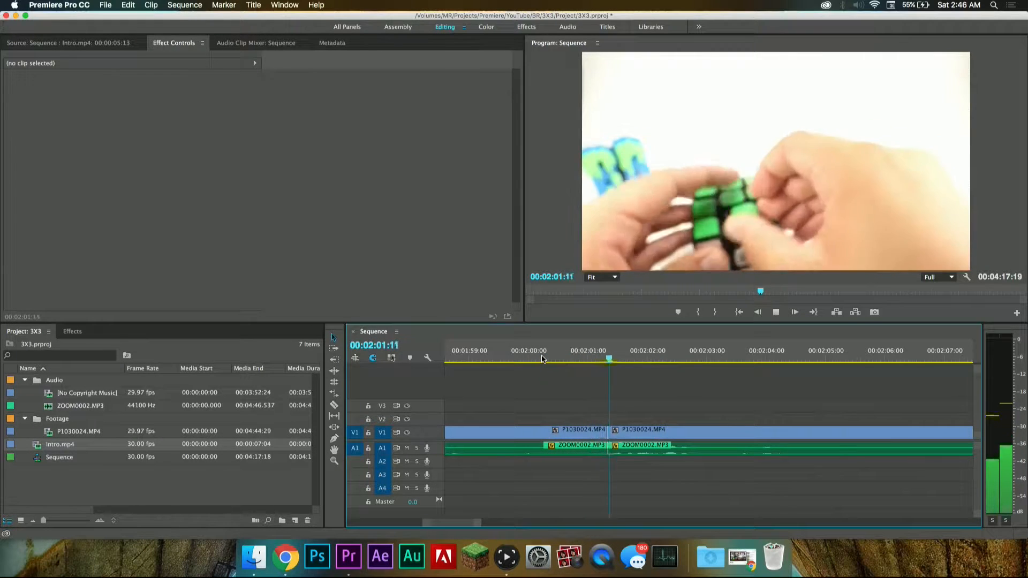
# Step: Split the video and audio at 00:02:02:26 and 00:02:03:15, on both sides of the pause in speech
pyautogui.press('space')
pyautogui.press('c')
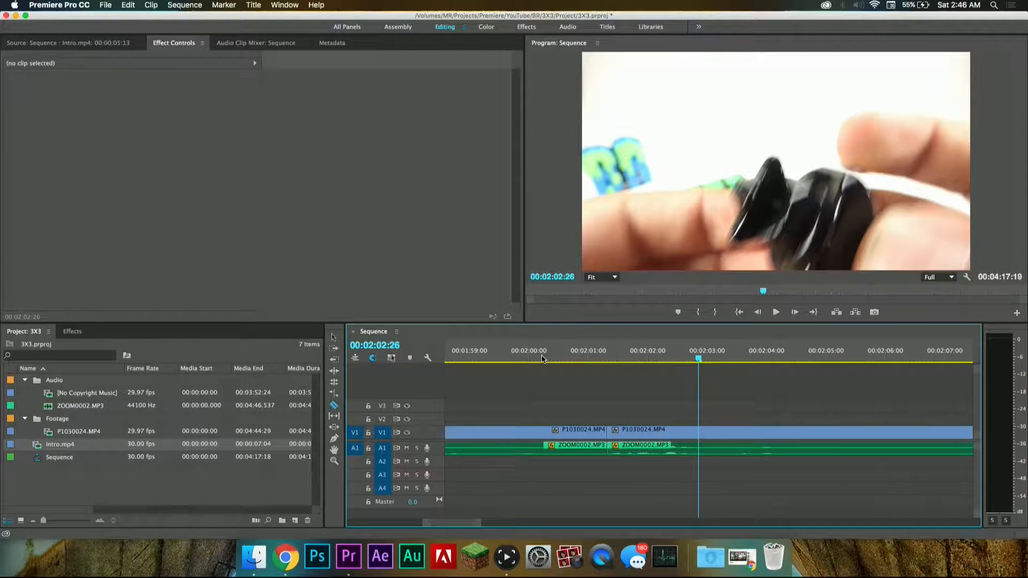
pyautogui.press('space')
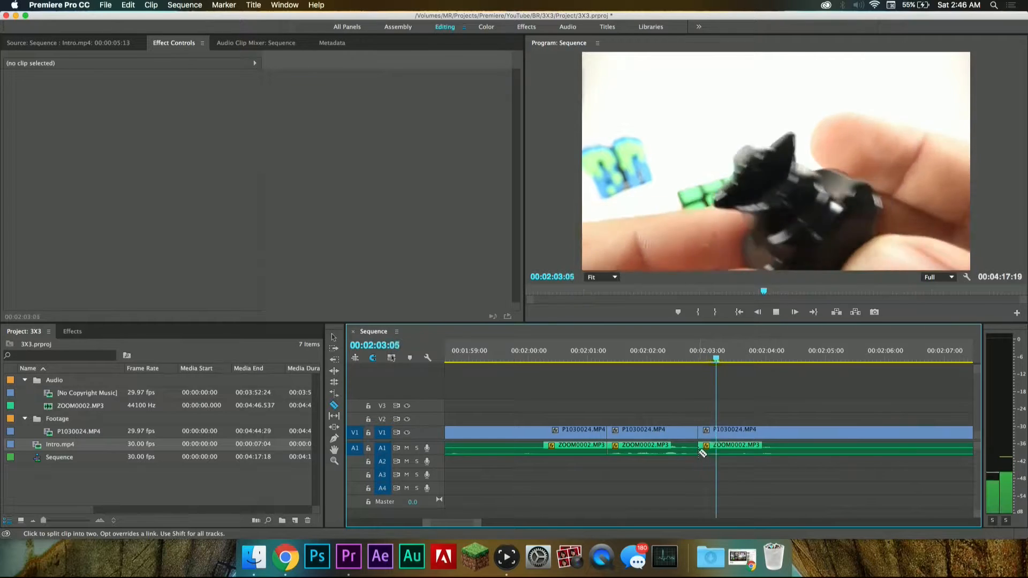
pyautogui.click(735, 353)
pyautogui.click(737, 352)
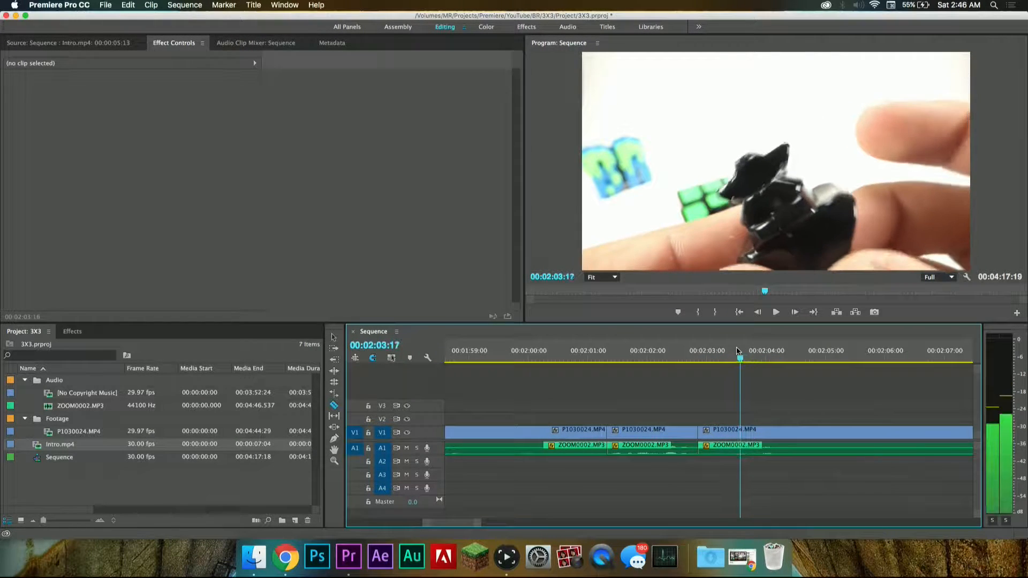
pyautogui.click(741, 447)
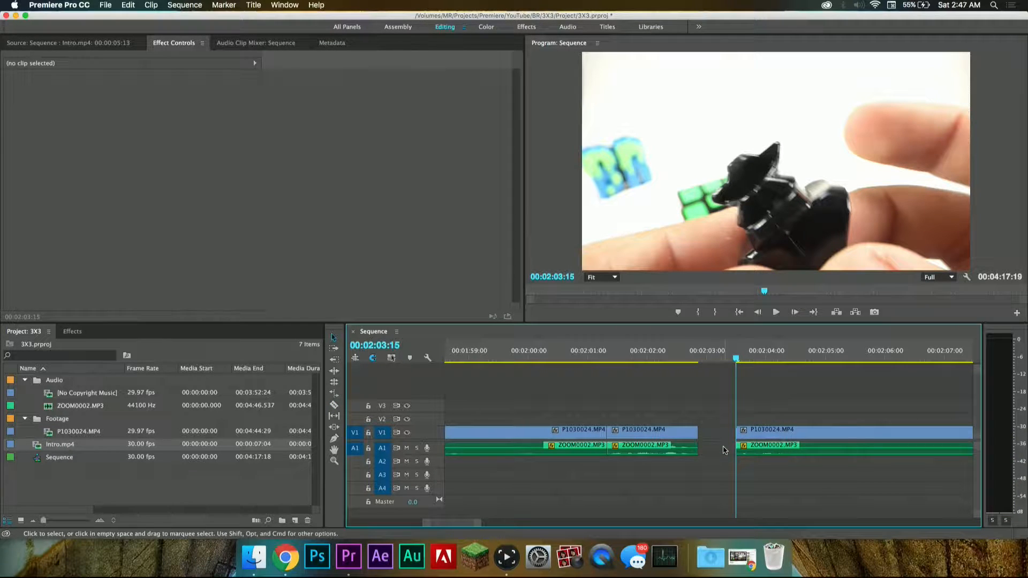
# Step: Delete the segment between 00:02:02:26 and 00:02:03:15, close the gap and play across the join
pyautogui.press('Delete')
pyautogui.click(636, 356)
pyautogui.press('space')
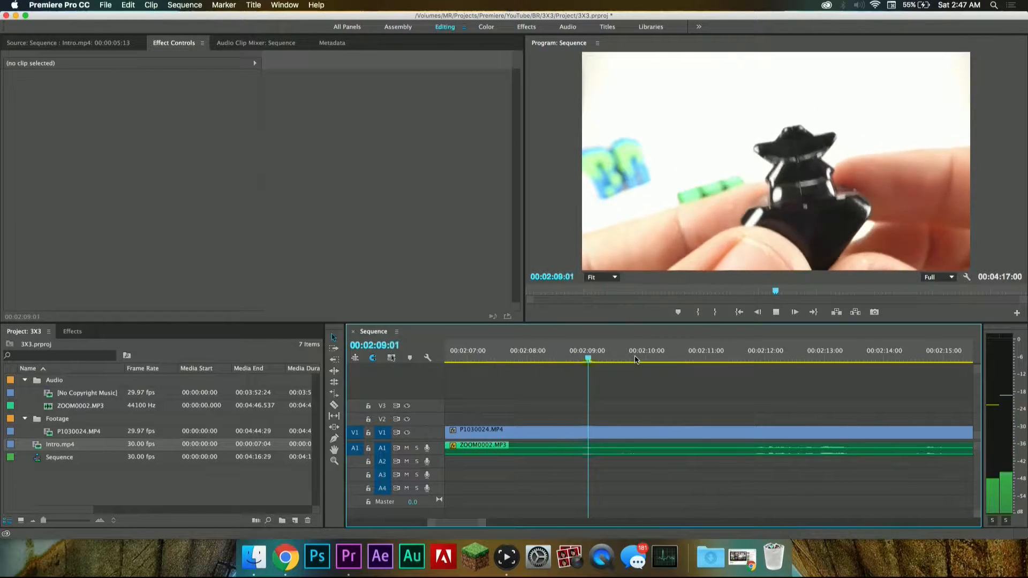
# Step: Stop the playback where the speech pauses and split the video and audio at 00:02:10:17
pyautogui.press('space')
pyautogui.press('c')
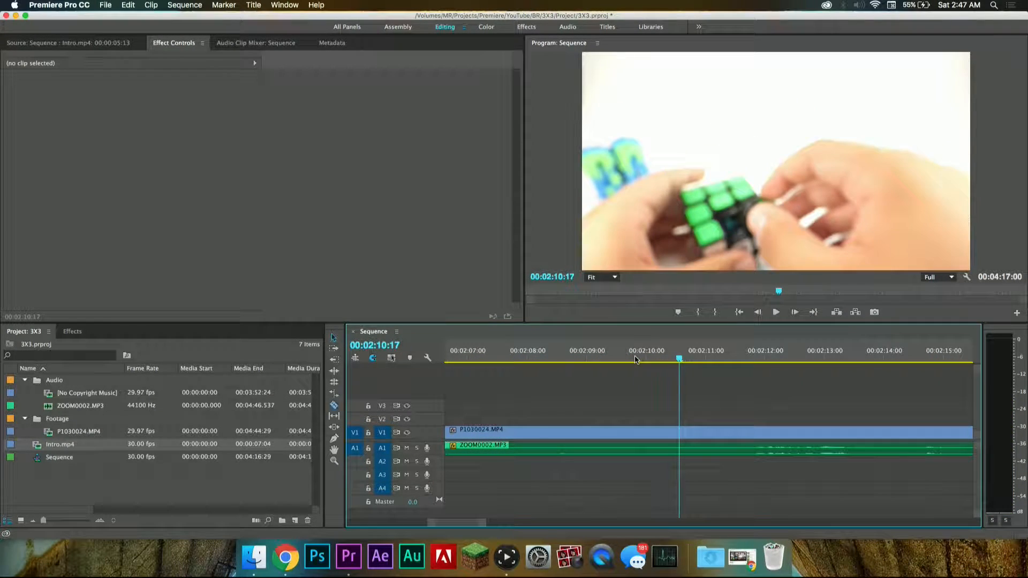
pyautogui.click(682, 431)
# Step: Locate the point before 00:02:12:00 where the speech resumes and split the video and audio at 00:02:11:21
pyautogui.press('space')
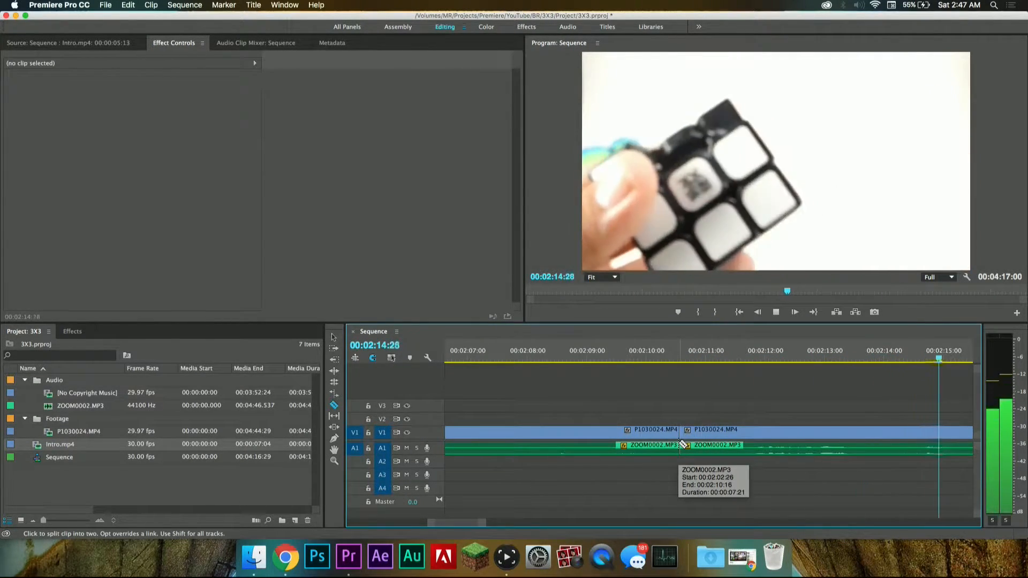
pyautogui.scroll(3, 584, 422)
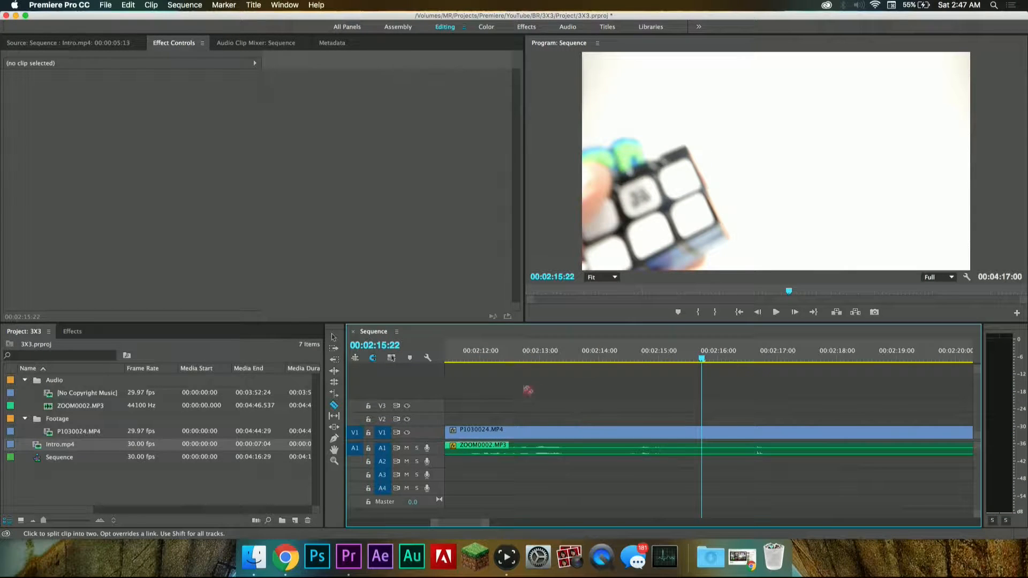
pyautogui.press('space')
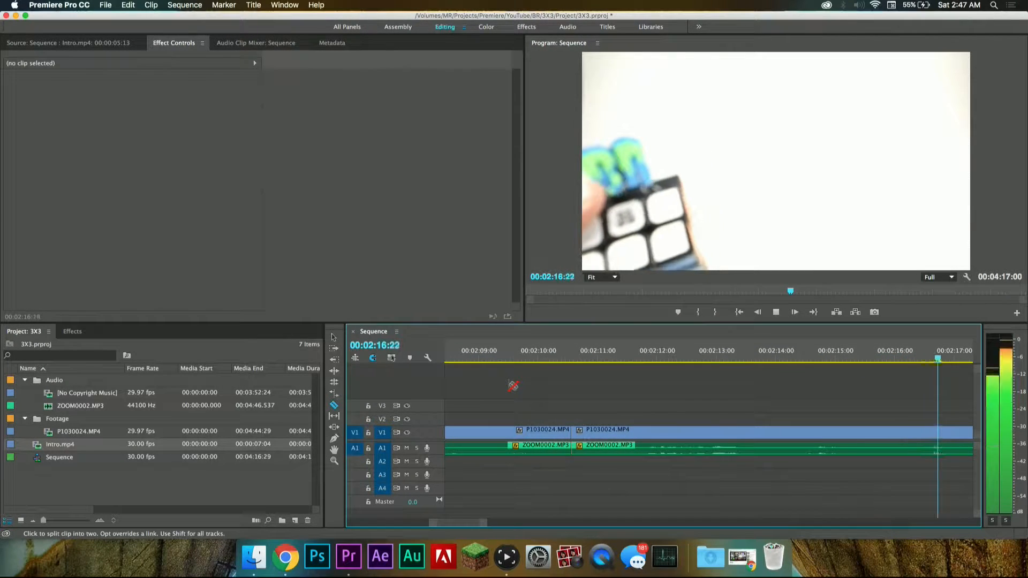
pyautogui.press('space')
pyautogui.scroll(8, 543, 420)
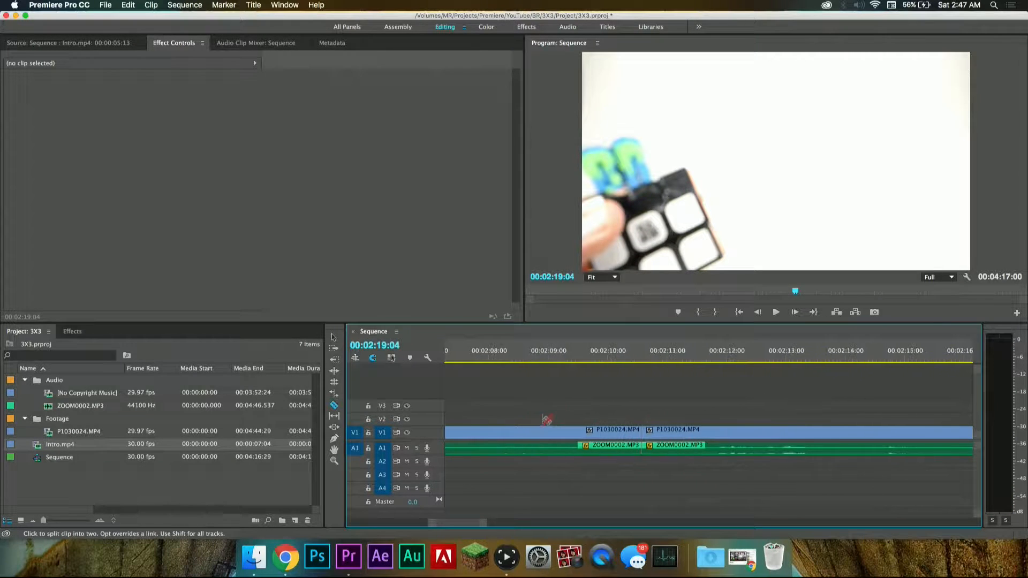
pyautogui.click(600, 348)
pyautogui.press('space')
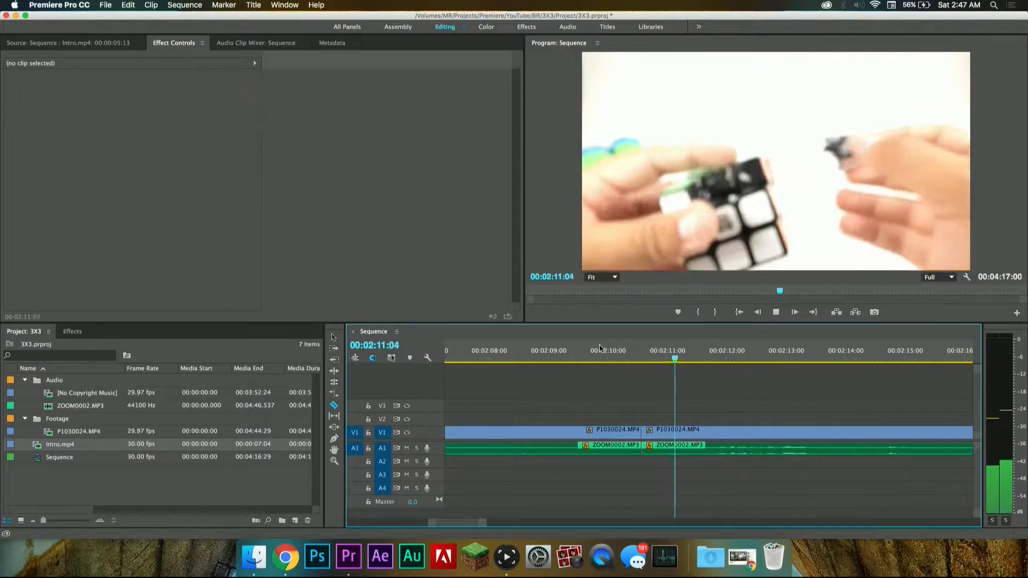
pyautogui.press('space')
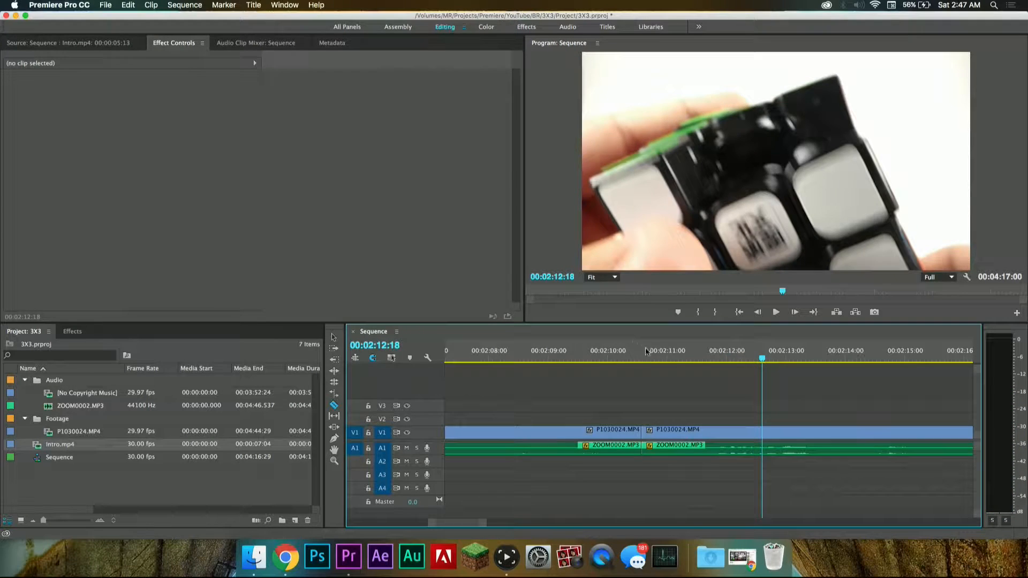
pyautogui.click(678, 349)
pyautogui.press('space')
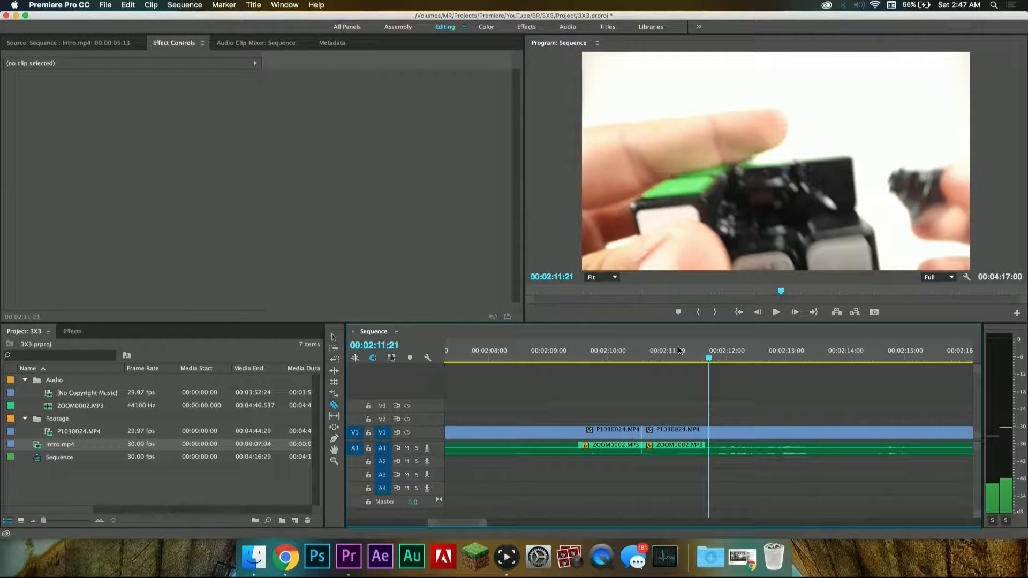
pyautogui.click(712, 445)
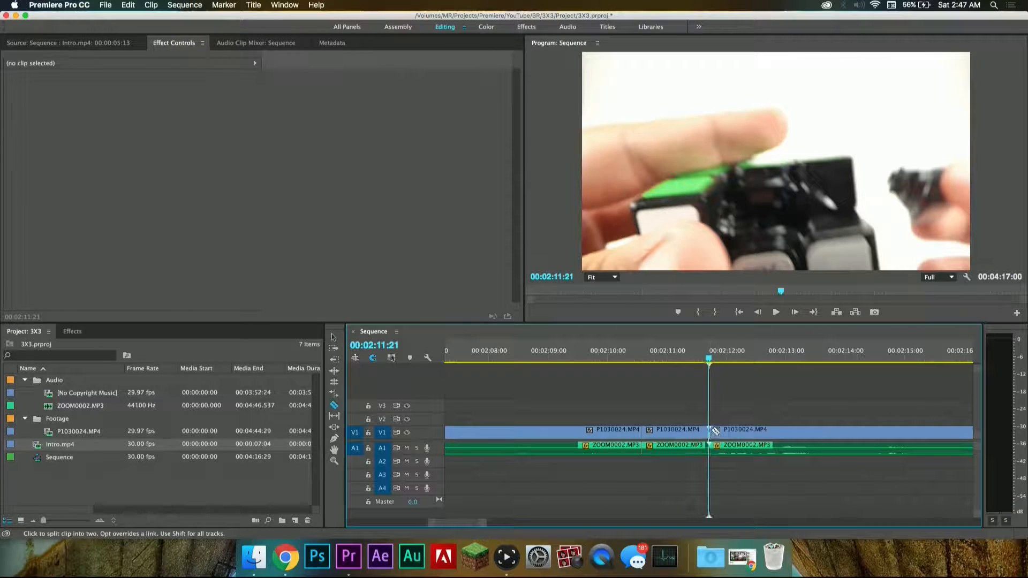
# Step: Delete the video and audio between 00:02:10:17 and 00:02:11:21, close the gap and play across the join
pyautogui.press('v')
pyautogui.click(691, 430)
pyautogui.press('Delete')
pyautogui.click(671, 446)
pyautogui.press('Delete')
pyautogui.click(587, 360)
pyautogui.press('space')
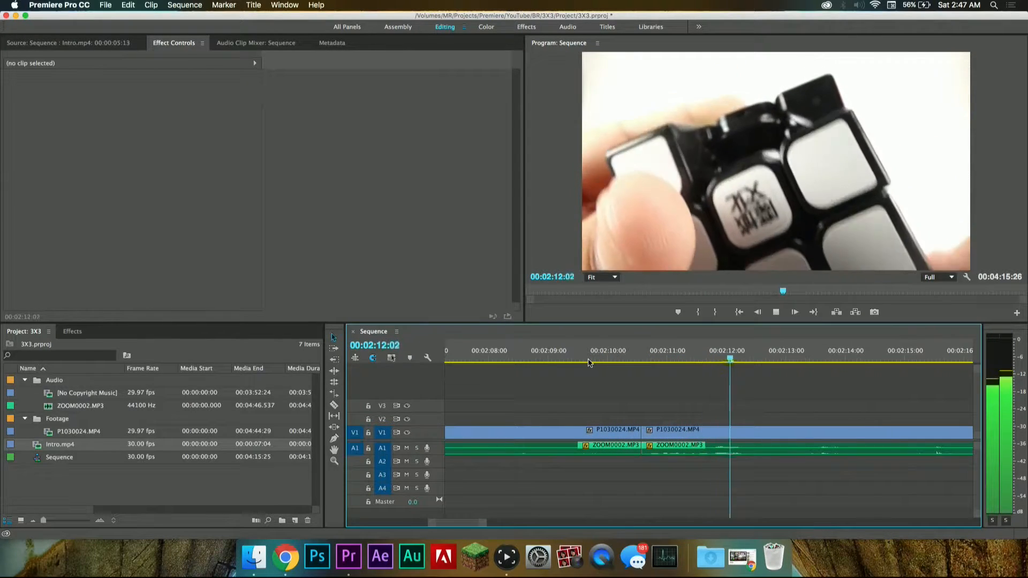
# Step: Split the video and audio at the speech pauses at 00:02:12:17 and 00:02:14:17
pyautogui.press('space')
pyautogui.press('c')
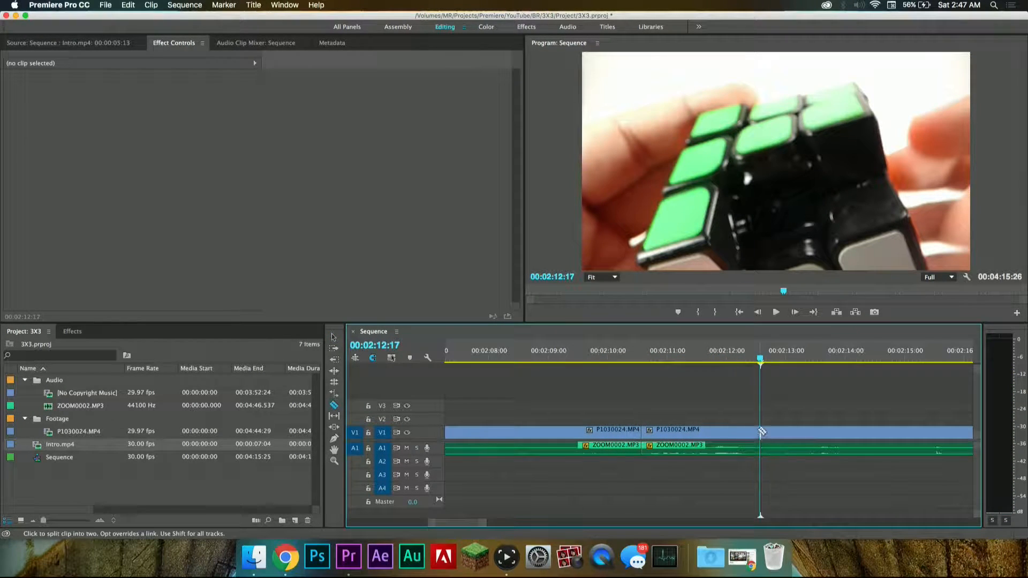
pyautogui.press('space')
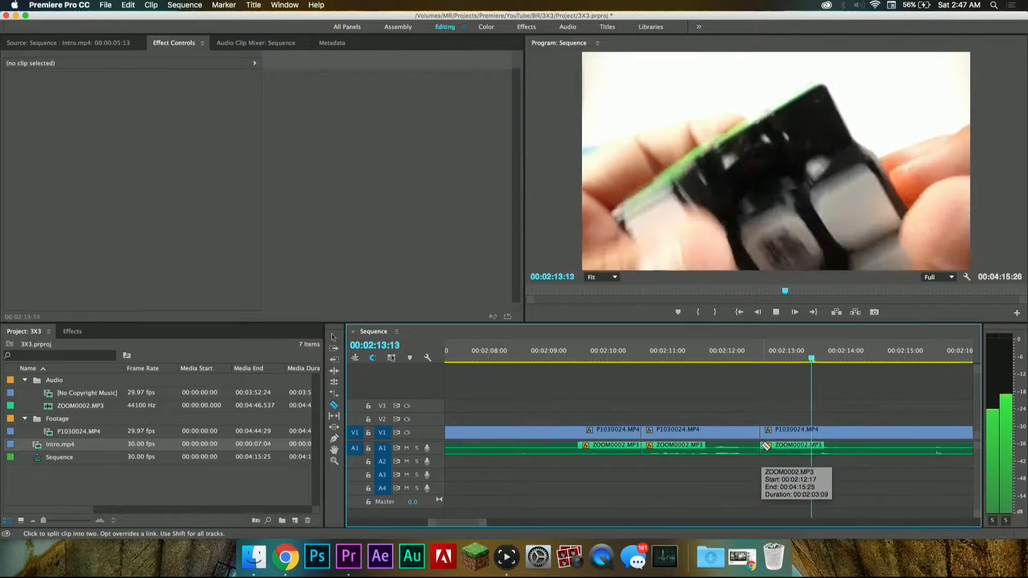
pyautogui.press('space')
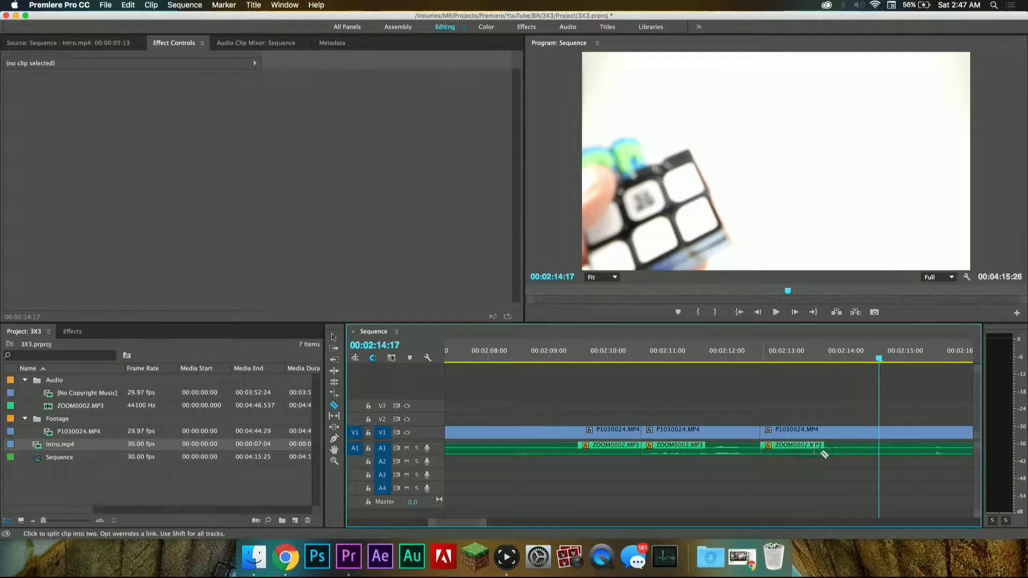
pyautogui.press('space')
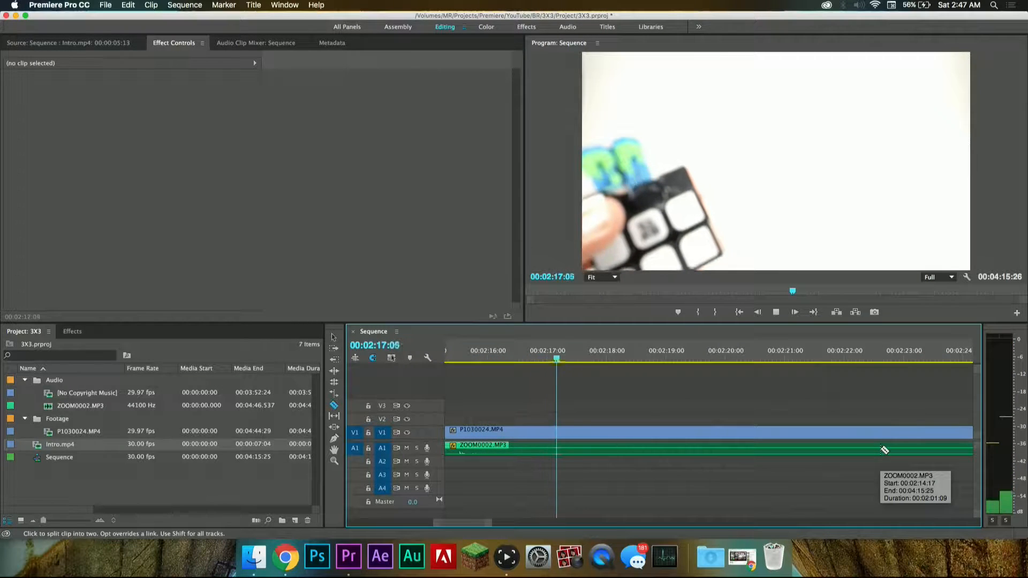
# Step: Set the program monitor's playback resolution to 1/4 and play the sequence again from about 00:02:13:00
pyautogui.press('space')
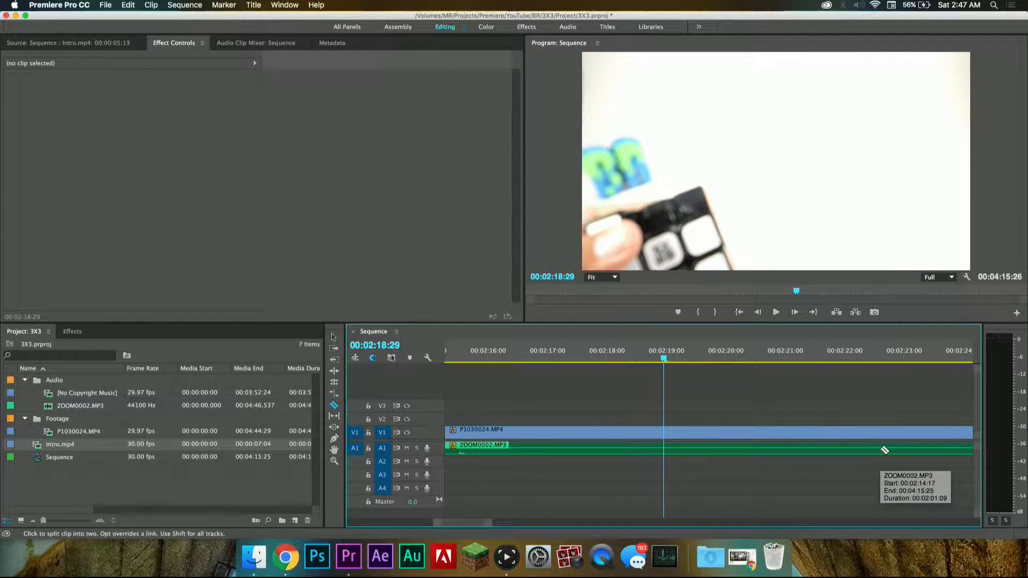
pyautogui.click(936, 277)
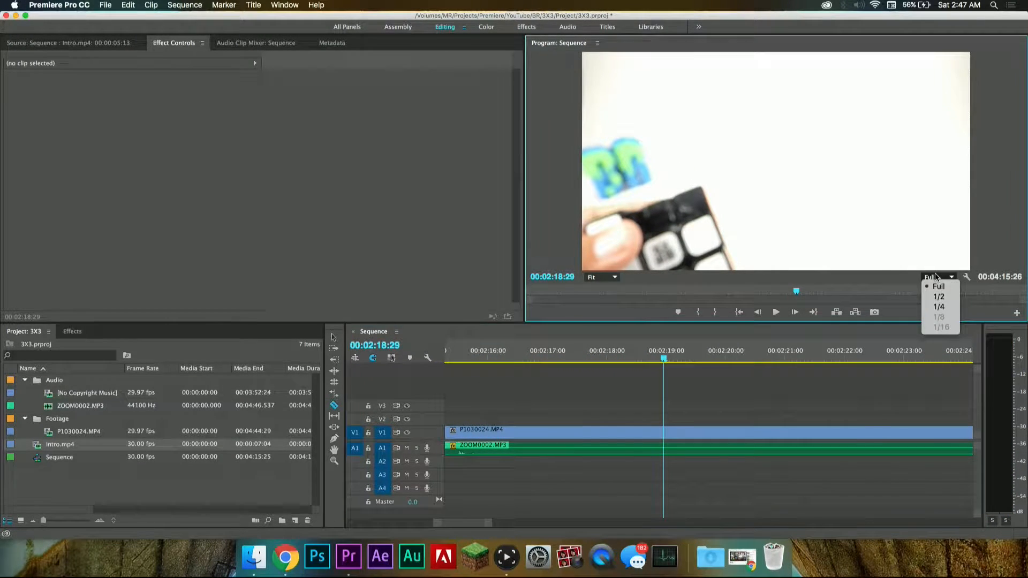
pyautogui.click(940, 306)
pyautogui.press('space')
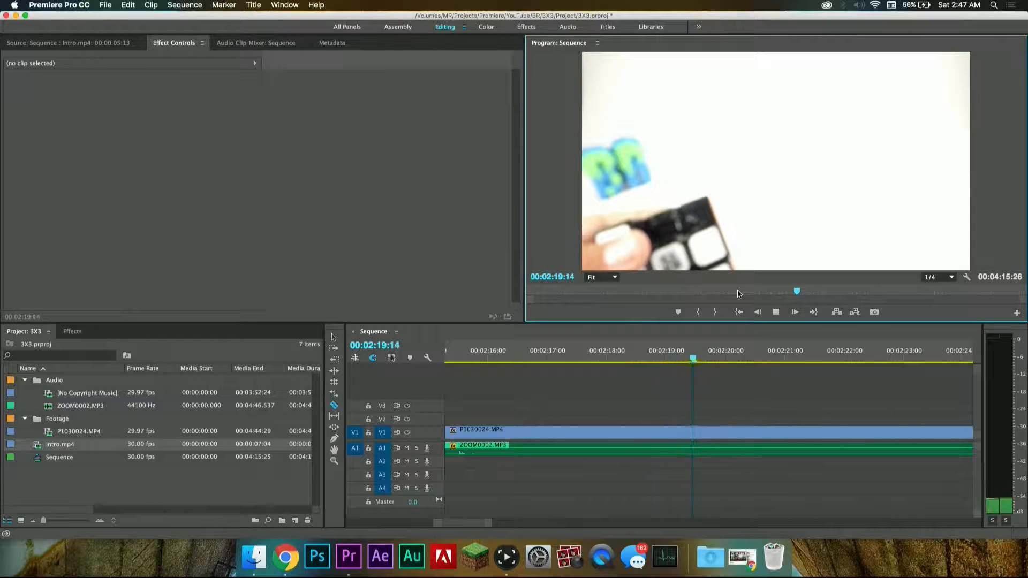
pyautogui.press('space')
pyautogui.click(659, 365)
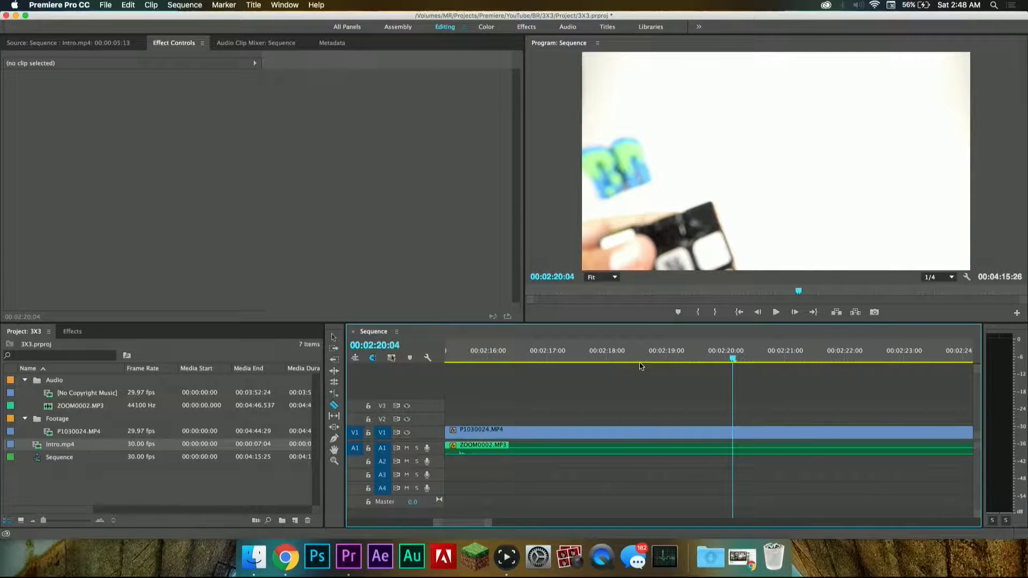
pyautogui.scroll(3, 641, 366)
pyautogui.click(641, 355)
pyautogui.press('space')
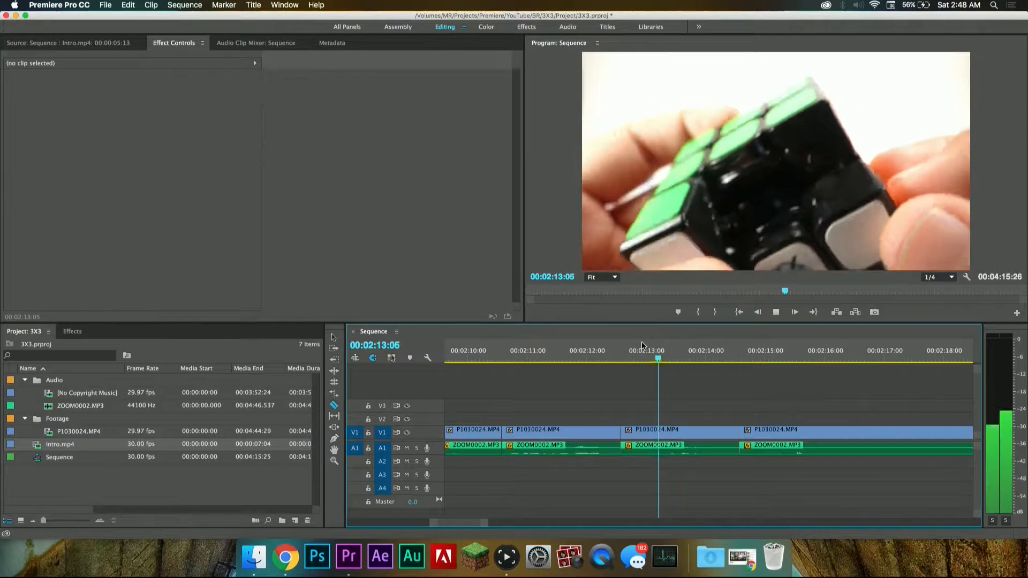
# Step: Switch the playback resolution back to Full and play the footage from about 00:02:14:13 for comparison
pyautogui.click(935, 277)
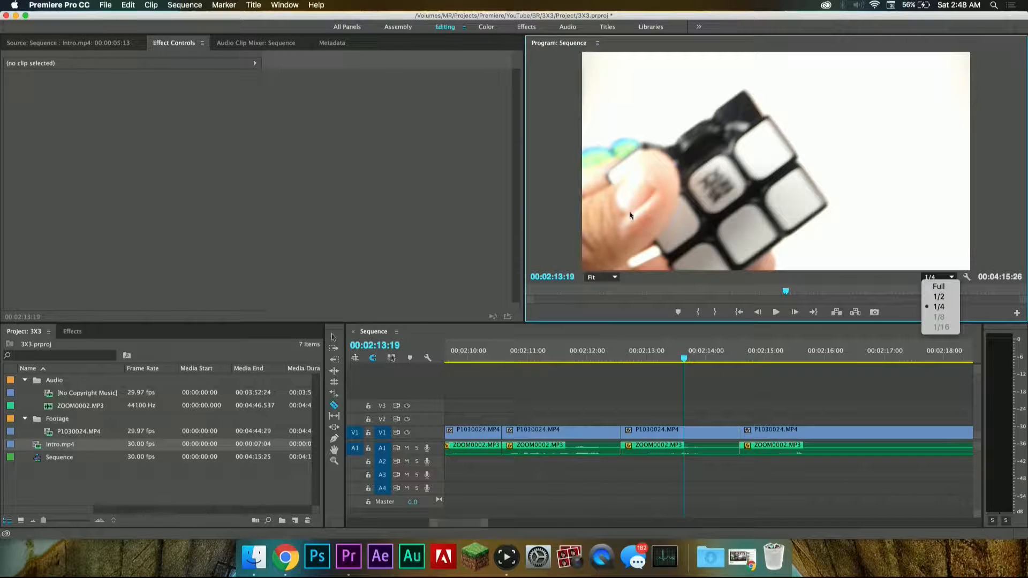
pyautogui.click(947, 290)
pyautogui.click(731, 352)
pyautogui.press('space')
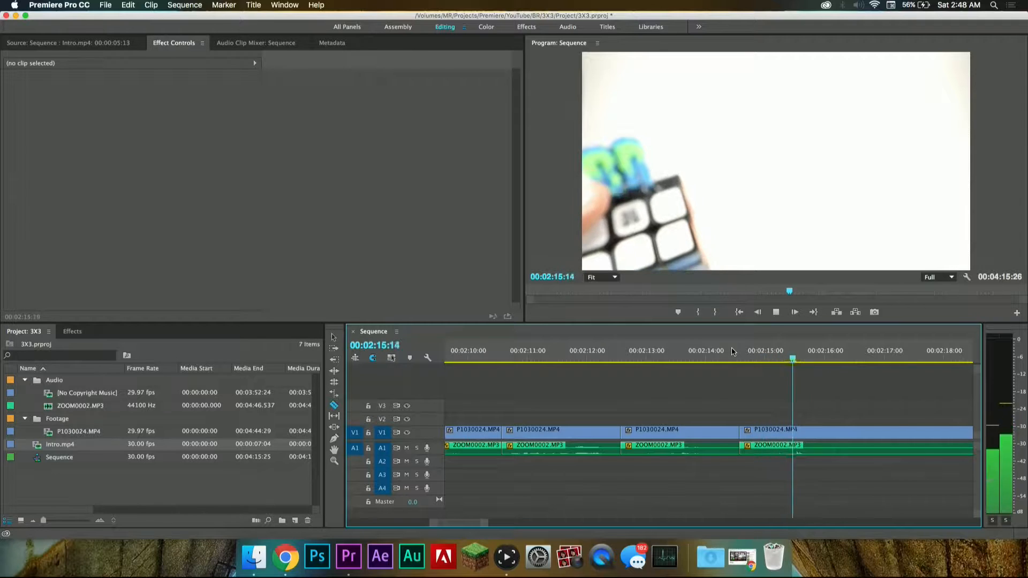
pyautogui.press('space')
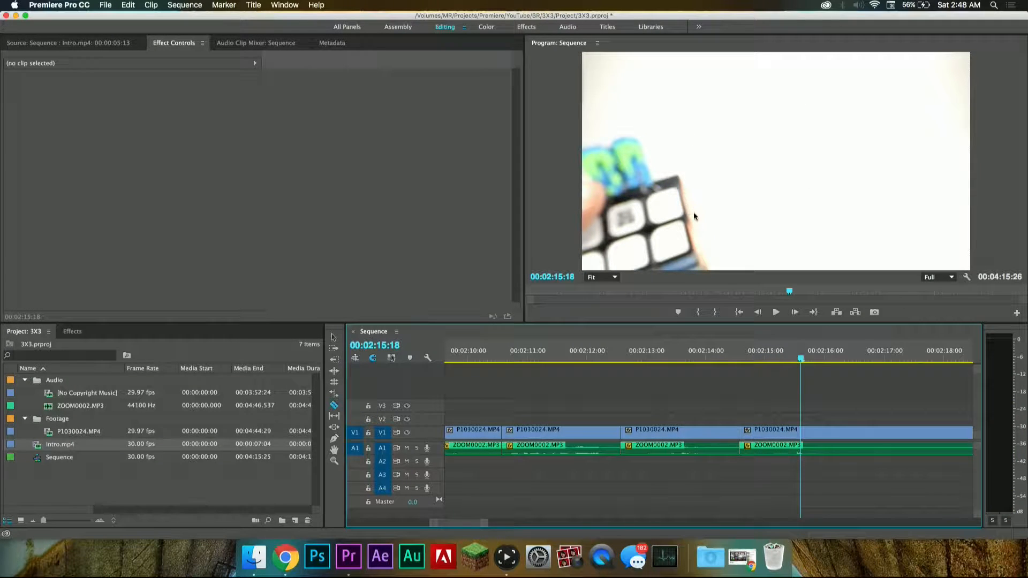
# Step: Set the playback resolution to 1/4 and play the sequence from 00:02:15:01
pyautogui.click(938, 278)
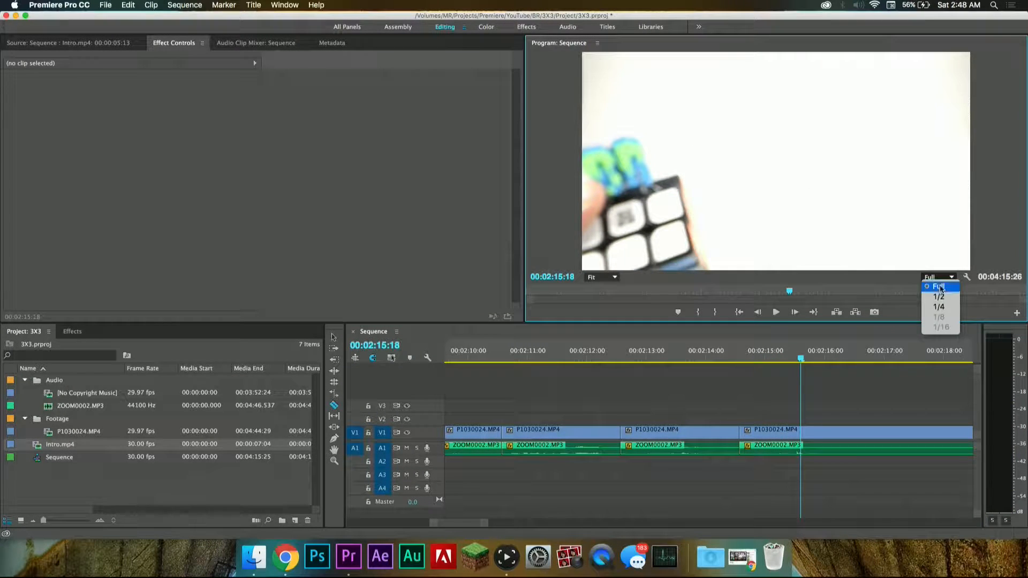
pyautogui.click(949, 309)
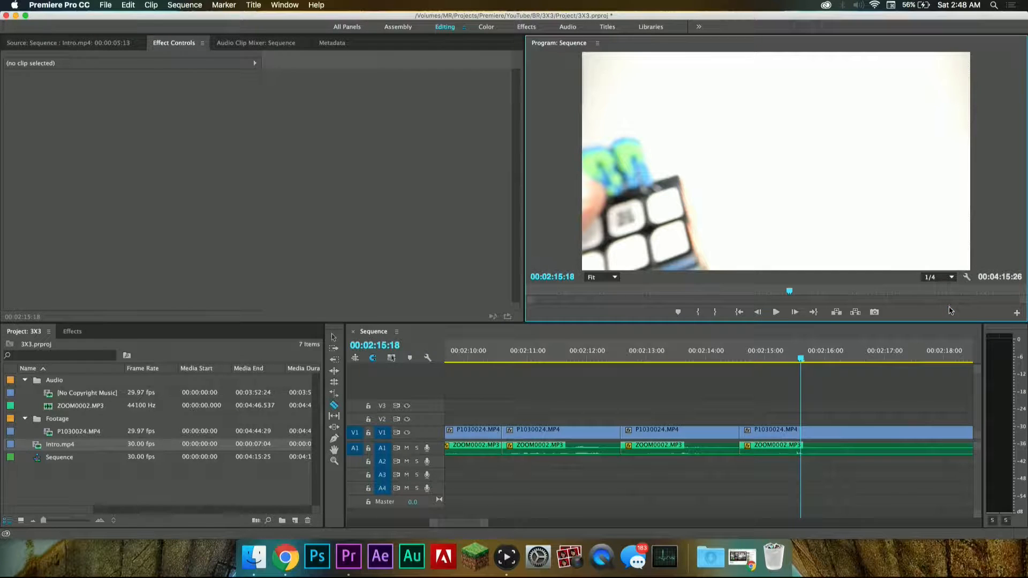
pyautogui.click(767, 357)
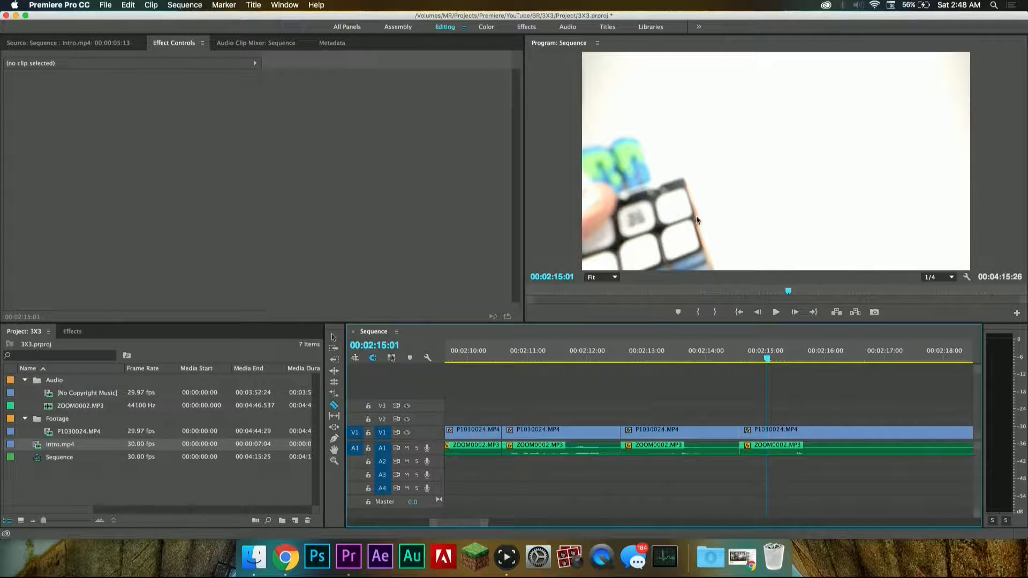
pyautogui.press('space')
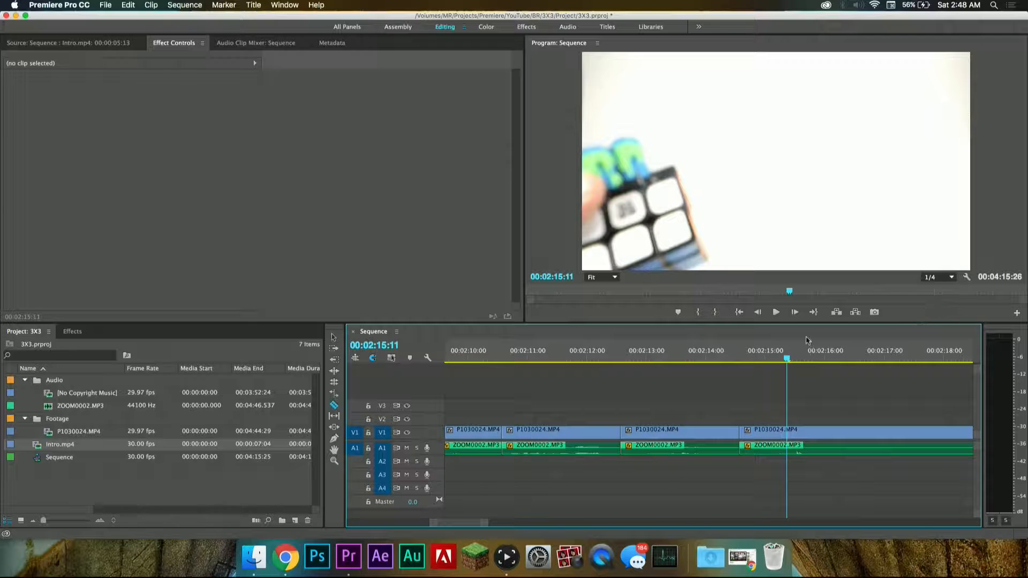
# Step: Stop playback at 00:02:16:00, set the program monitor's playback resolution to Full and move the playhead to 00:03:30:14
pyautogui.press('space')
pyautogui.click(953, 277)
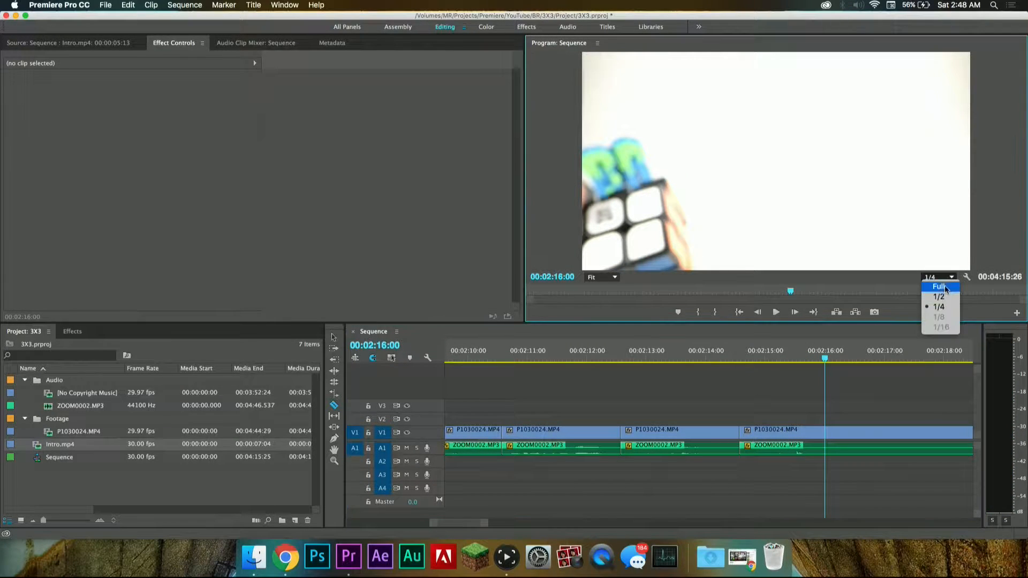
pyautogui.keyDown('alt'); pyautogui.scroll(-5, 720, 395); pyautogui.keyUp('alt')
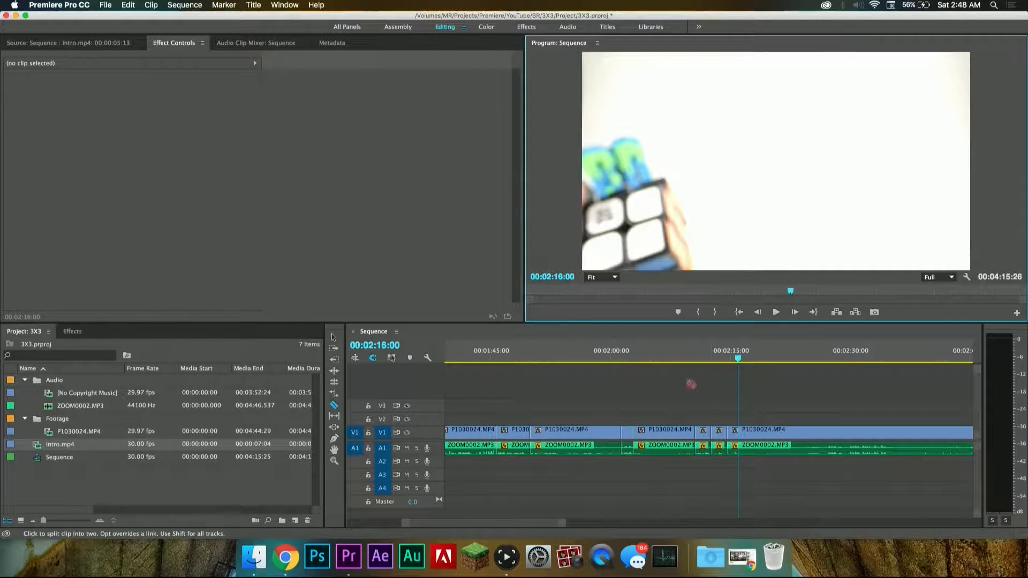
pyautogui.click(937, 292)
# Step: Set the playback resolution to 1/4 and return the playhead to about 00:02:14:28, just after the last cut
pyautogui.click(942, 278)
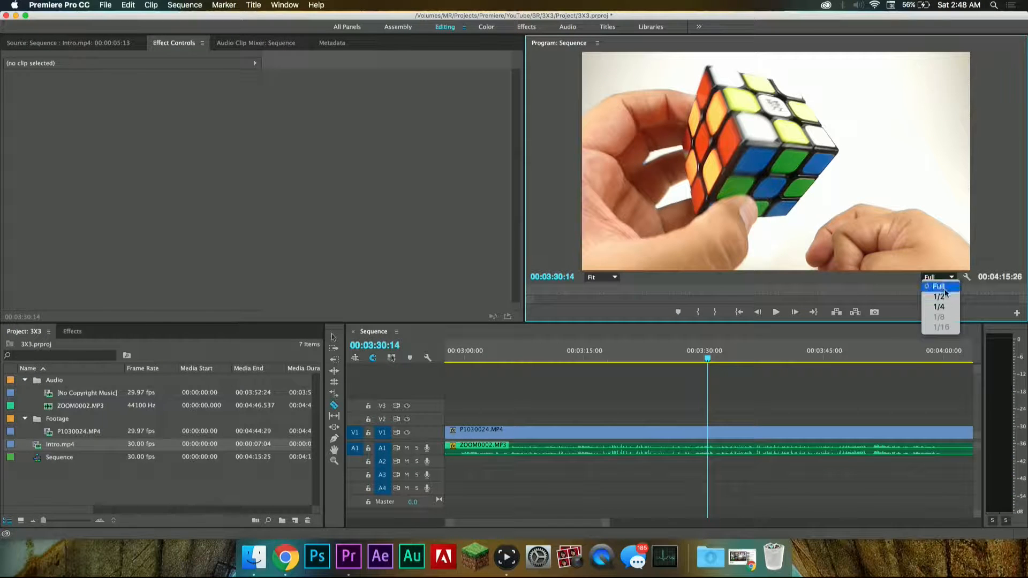
pyautogui.click(943, 307)
pyautogui.keyDown('alt'); pyautogui.scroll(5, 704, 415); pyautogui.keyUp('alt')
pyautogui.hscroll(-3, 704, 415)
pyautogui.keyDown('alt'); pyautogui.scroll(-4, 704, 415); pyautogui.keyUp('alt')
pyautogui.hscroll(-5, 759, 410)
pyautogui.keyDown('alt'); pyautogui.scroll(-5, 758, 410); pyautogui.keyUp('alt')
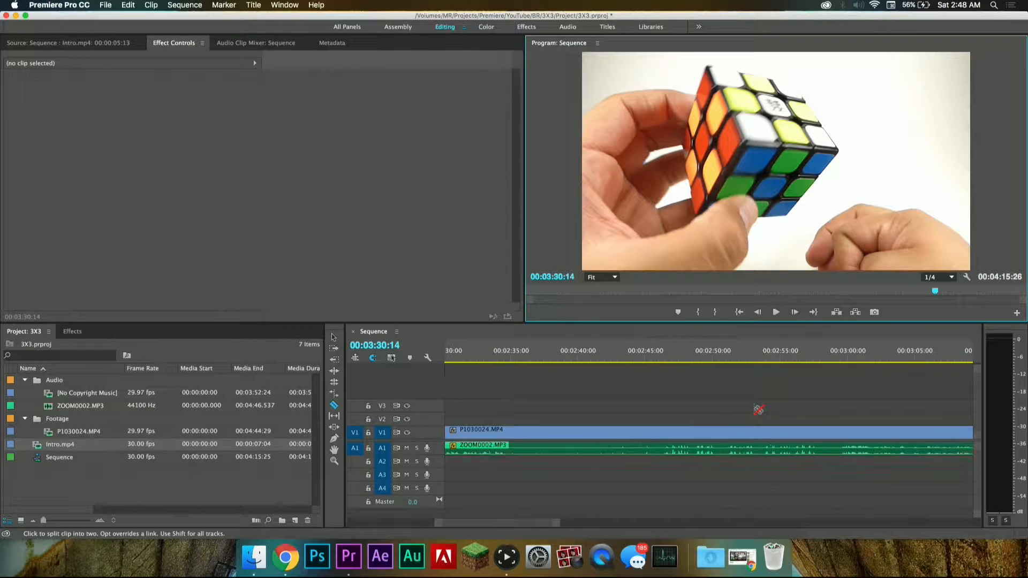
pyautogui.click(612, 356)
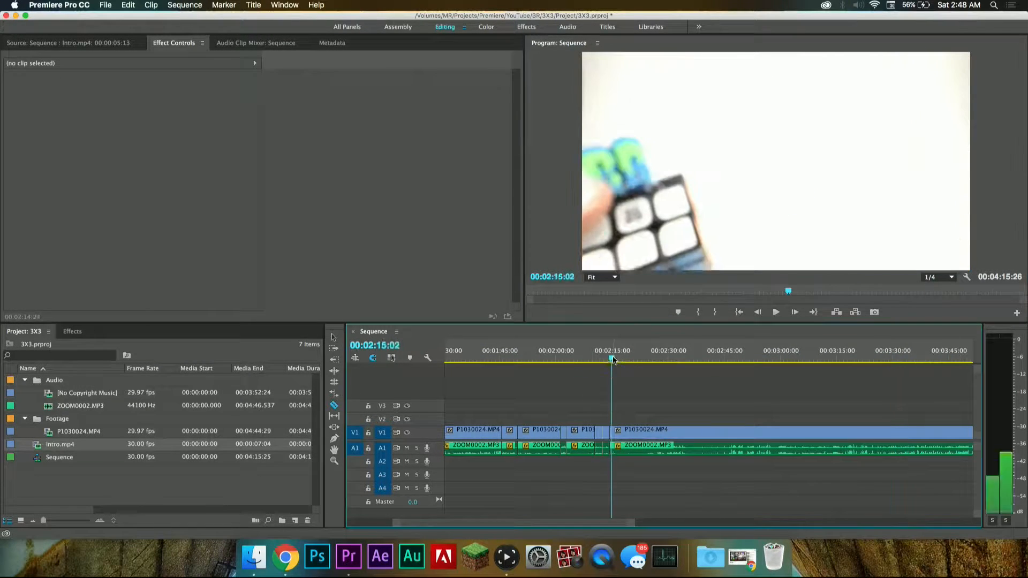
pyautogui.keyDown('alt'); pyautogui.scroll(8, 601, 418); pyautogui.keyUp('alt')
pyautogui.keyDown('alt'); pyautogui.scroll(2, 603, 420); pyautogui.keyUp('alt')
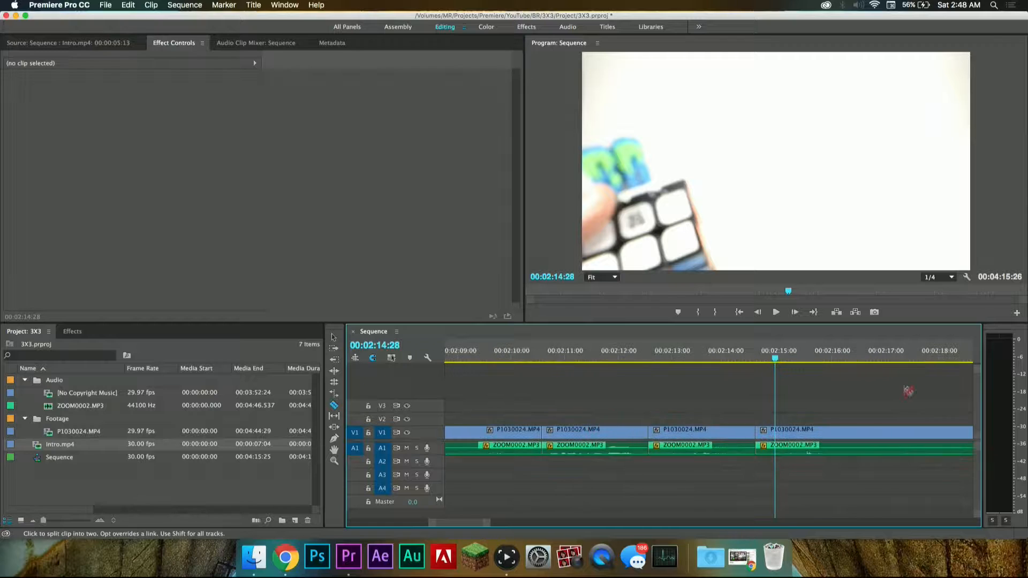
# Step: Keep the playback resolution at 1/4 and play the sequence from 00:02:13:16 to about 00:02:25:07 to locate the next speech
pyautogui.click(942, 277)
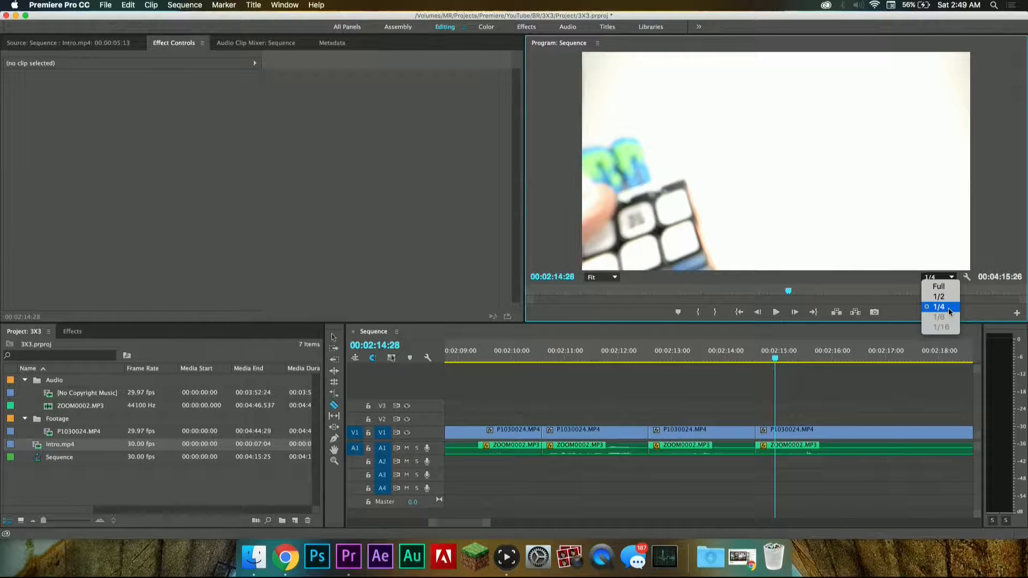
pyautogui.click(701, 358)
pyautogui.click(700, 358)
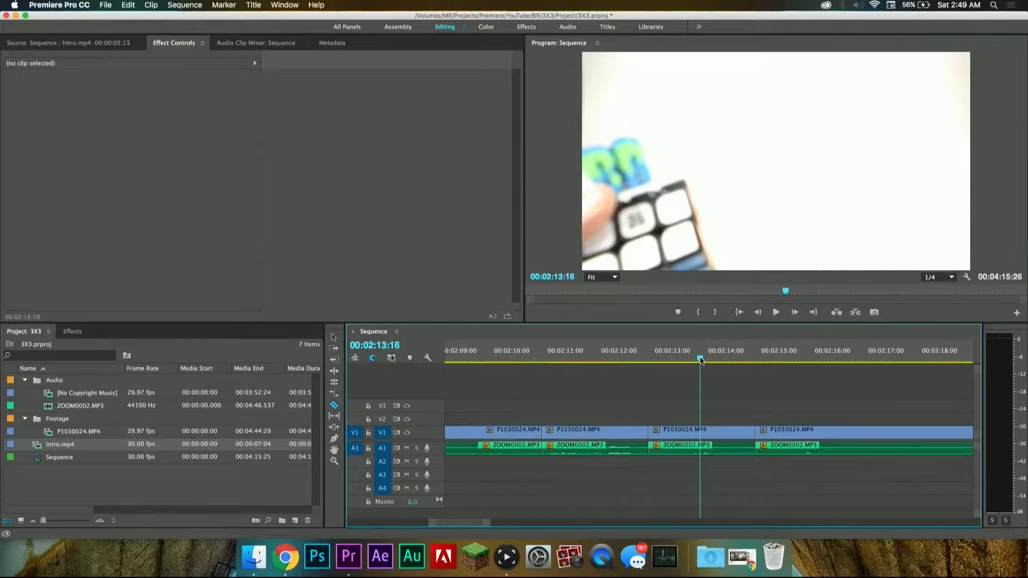
pyautogui.press('space')
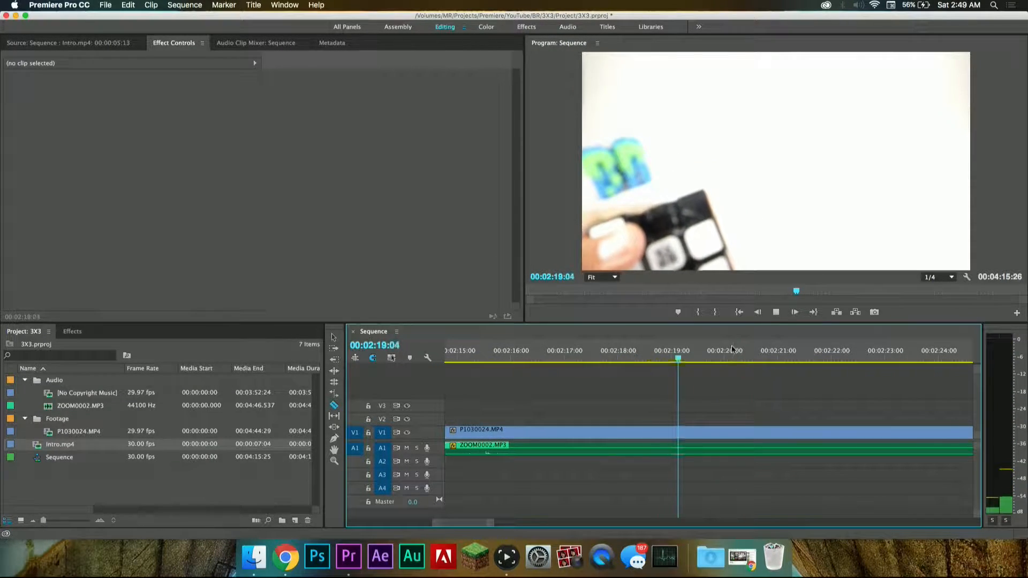
pyautogui.press('space')
pyautogui.press('space')
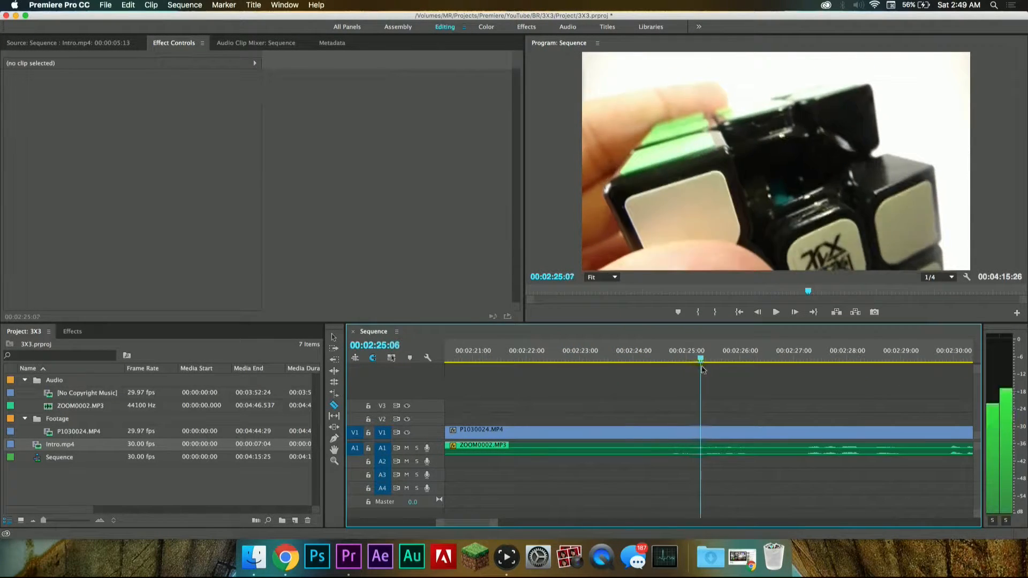
# Step: Split the video and audio clips at 00:02:24:21, just before the speech resumes
pyautogui.click(648, 366)
pyautogui.press('Left')
pyautogui.press('Left')
pyautogui.press('Left')
pyautogui.press('Left')
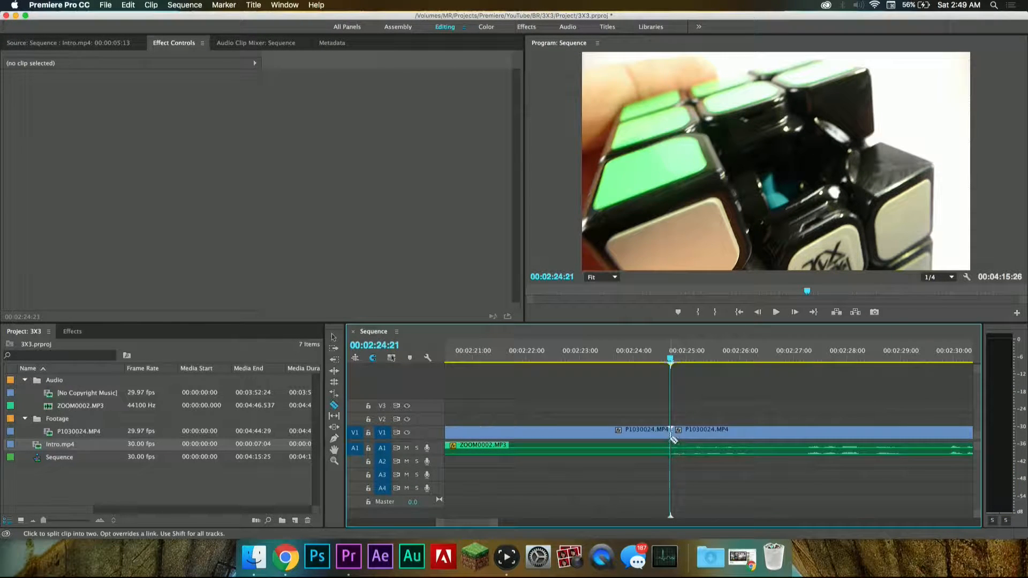
pyautogui.click(670, 450)
# Step: Delete the silent video and audio segment ending at 00:02:24:21 and close the gap it leaves
pyautogui.press('v')
pyautogui.moveTo(643, 409); pyautogui.dragTo(614, 454)
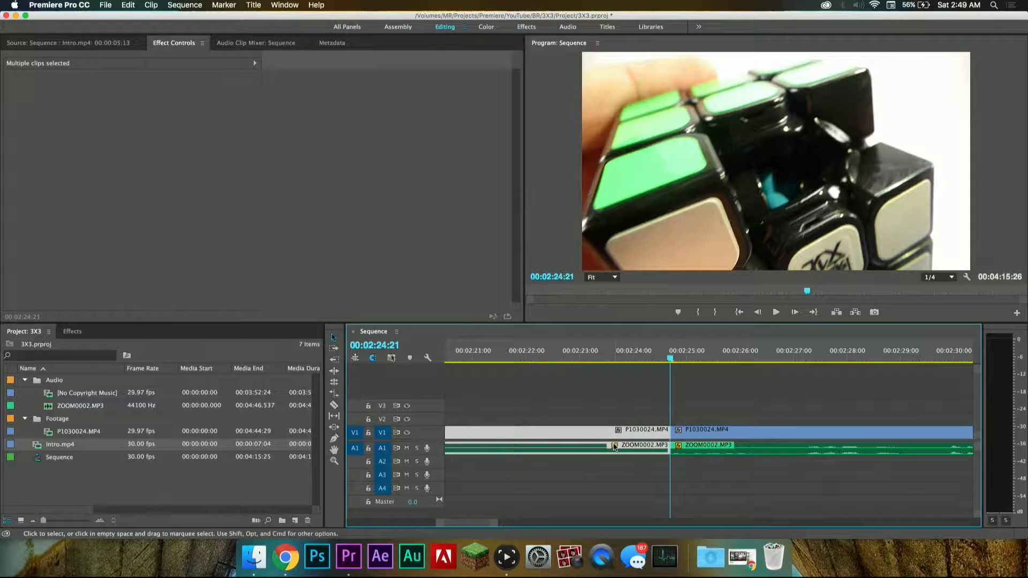
pyautogui.press('Delete')
pyautogui.click(630, 437)
pyautogui.press('Delete')
# Step: Review the new cut from 00:02:13:21, split the video and audio at the speech pause at 00:02:24:16, and continue playback
pyautogui.hscroll(-5, 589, 436)
pyautogui.click(596, 352)
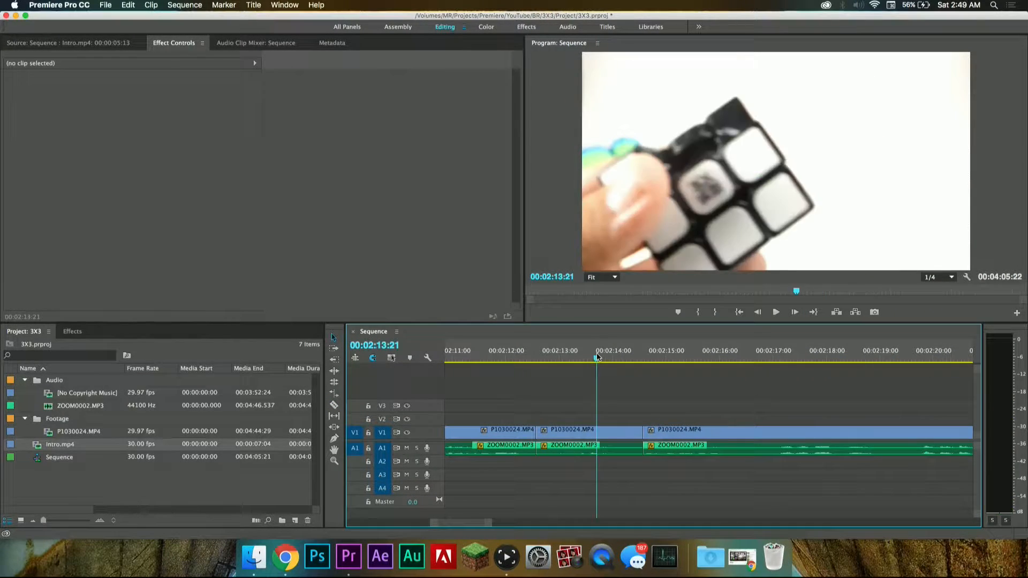
pyautogui.press('space')
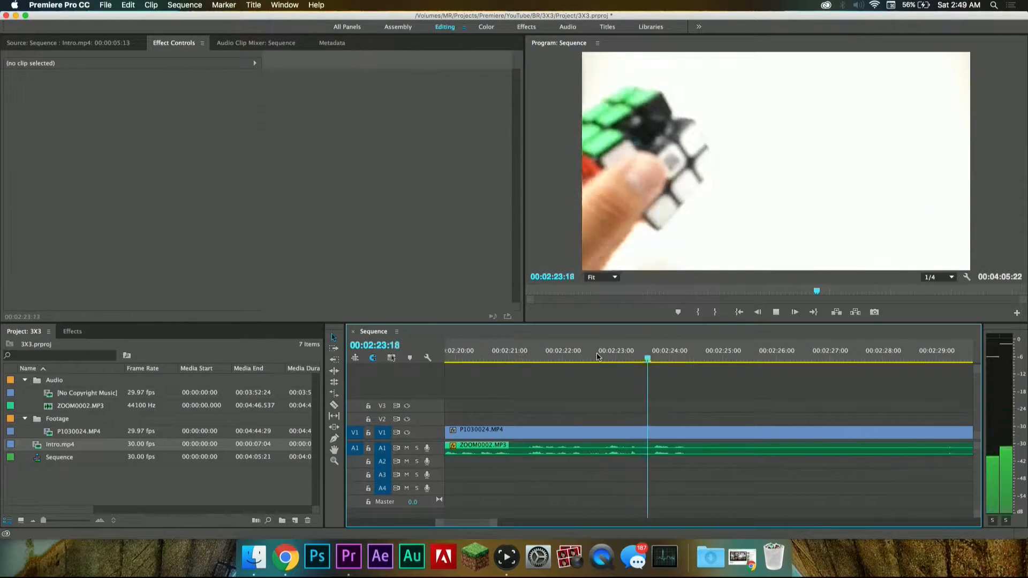
pyautogui.press('space')
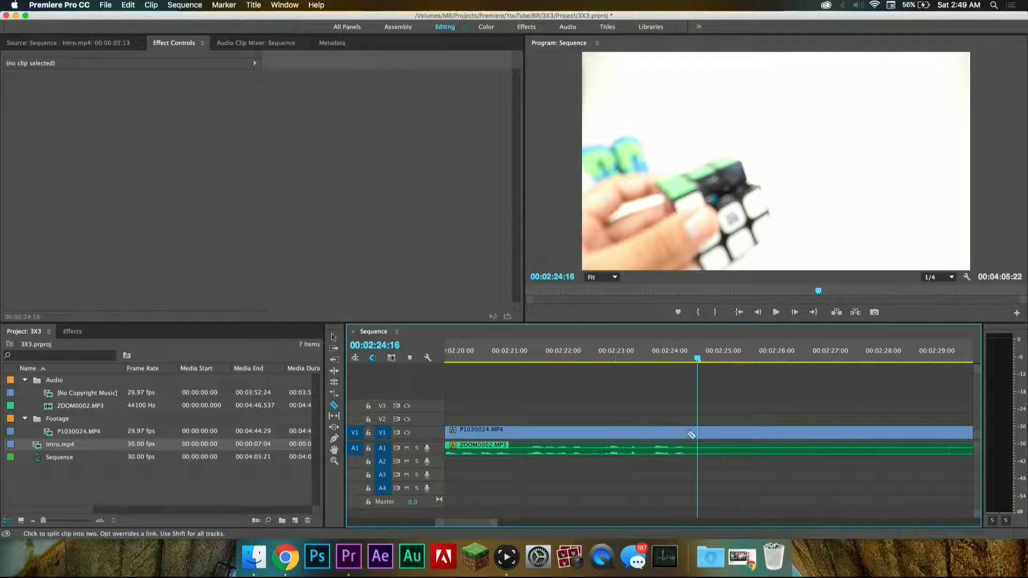
pyautogui.click(698, 449)
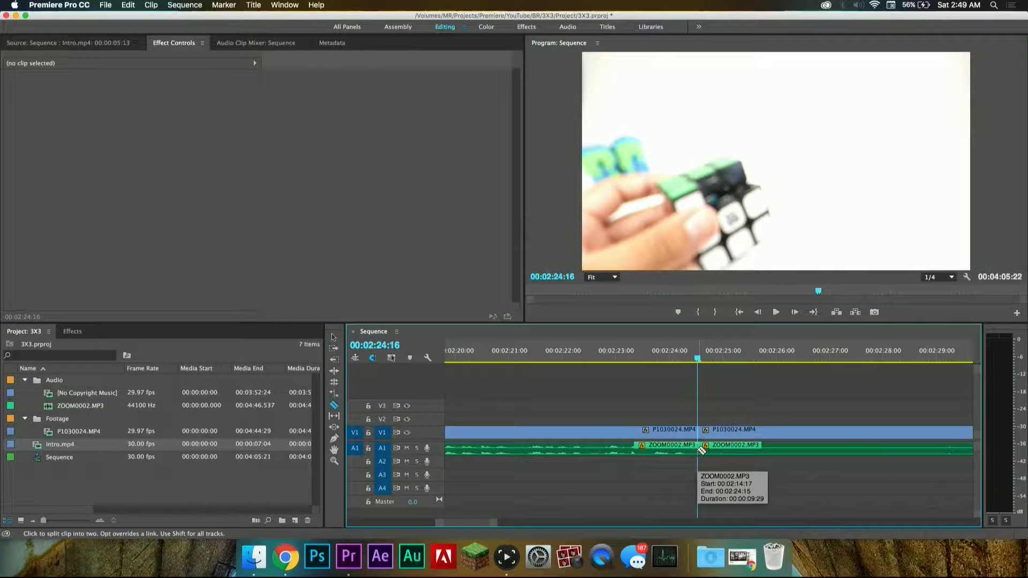
pyautogui.press('space')
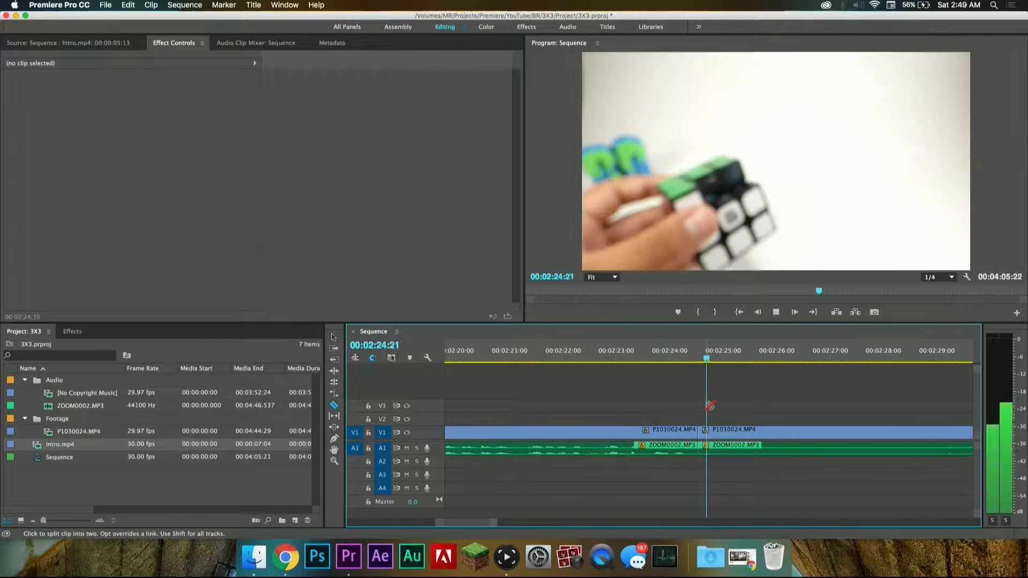
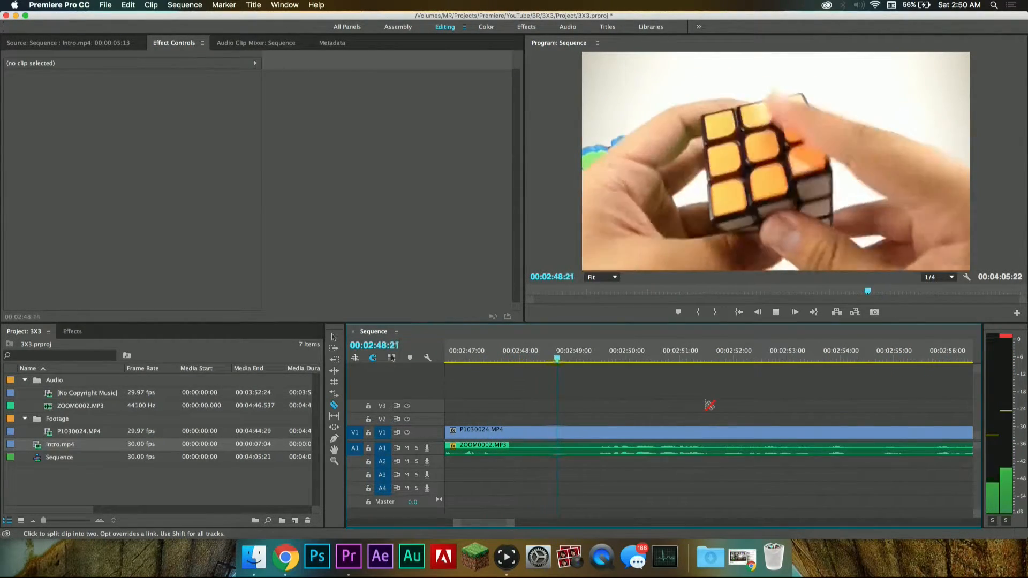
# Step: Locate where the speech resumes and split the video and audio clips at 00:02:49:13
pyautogui.press('space')
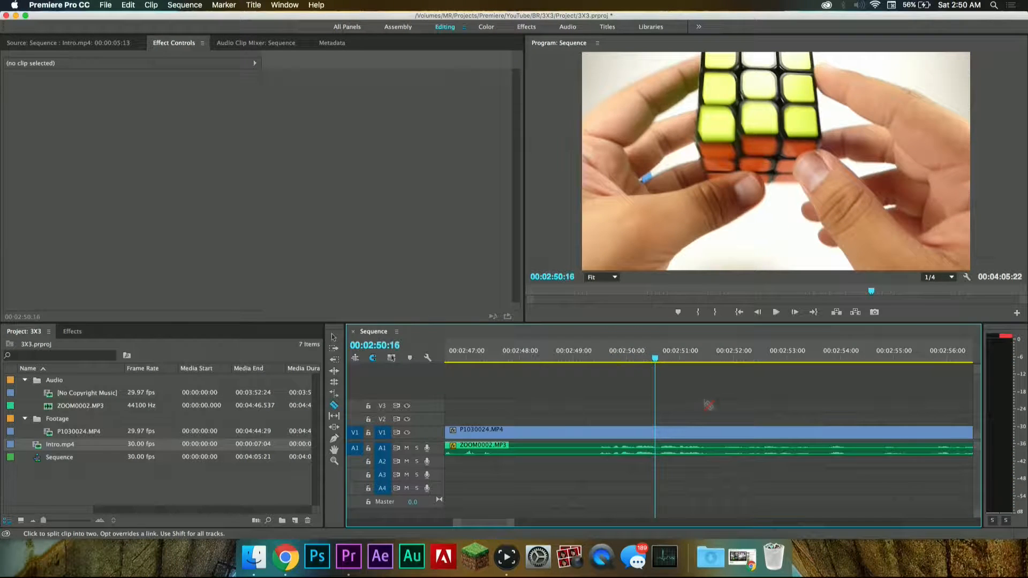
pyautogui.click(581, 363)
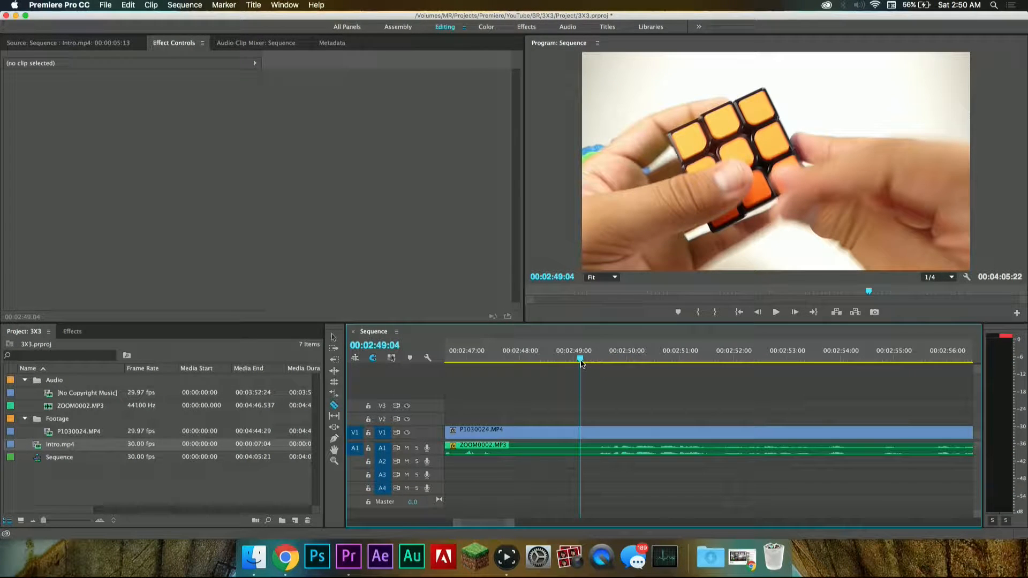
pyautogui.moveTo(582, 363); pyautogui.dragTo(583, 364)
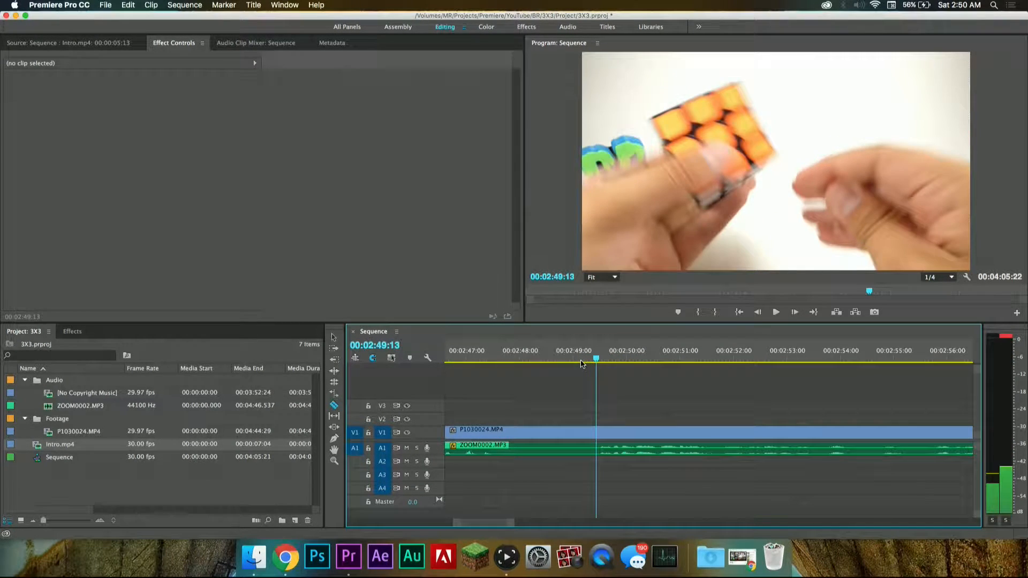
pyautogui.click(599, 450)
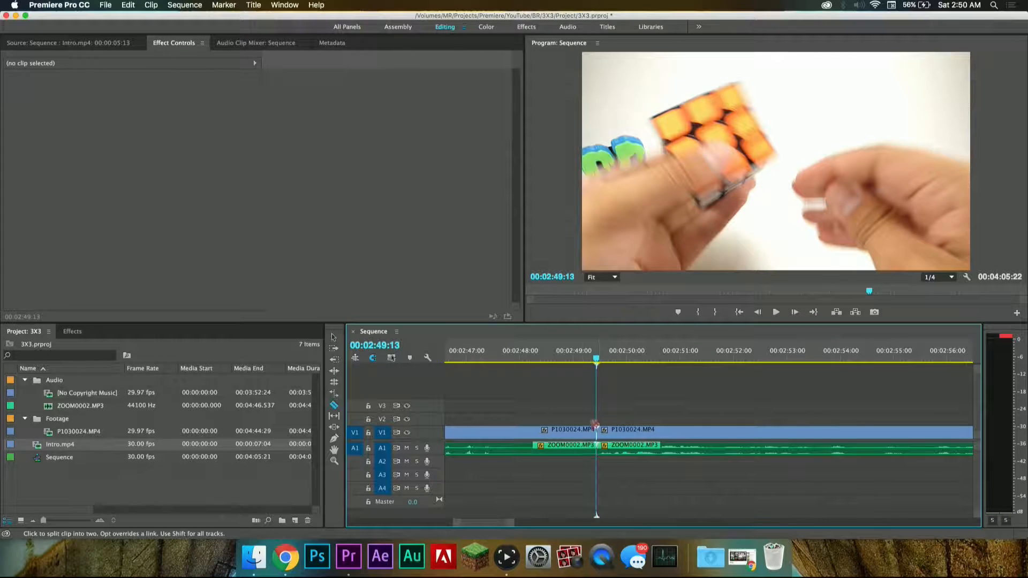
# Step: Delete the silent video and audio segment ending at 00:02:49:13 and close the gap it leaves
pyautogui.press('v')
pyautogui.moveTo(564, 409); pyautogui.dragTo(576, 428)
pyautogui.press('Delete')
pyautogui.click(550, 450)
pyautogui.press('Delete')
# Step: Play the sequence from about 00:02:22 to 00:02:42:09 to review the new cut and find the next speech pause
pyautogui.hscroll(-2, 559, 452)
pyautogui.hscroll(-10, 560, 453)
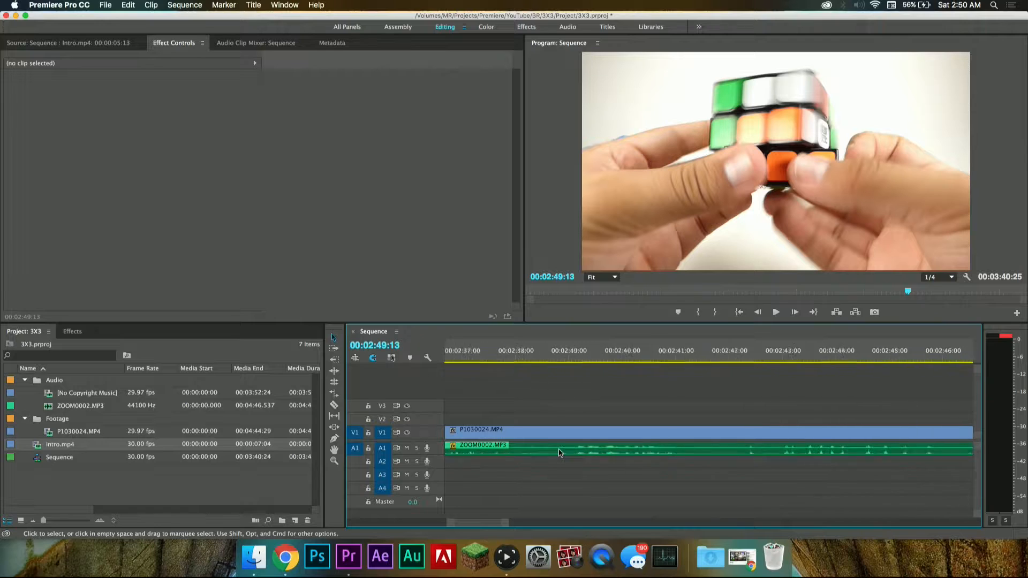
pyautogui.hscroll(-1, 560, 452)
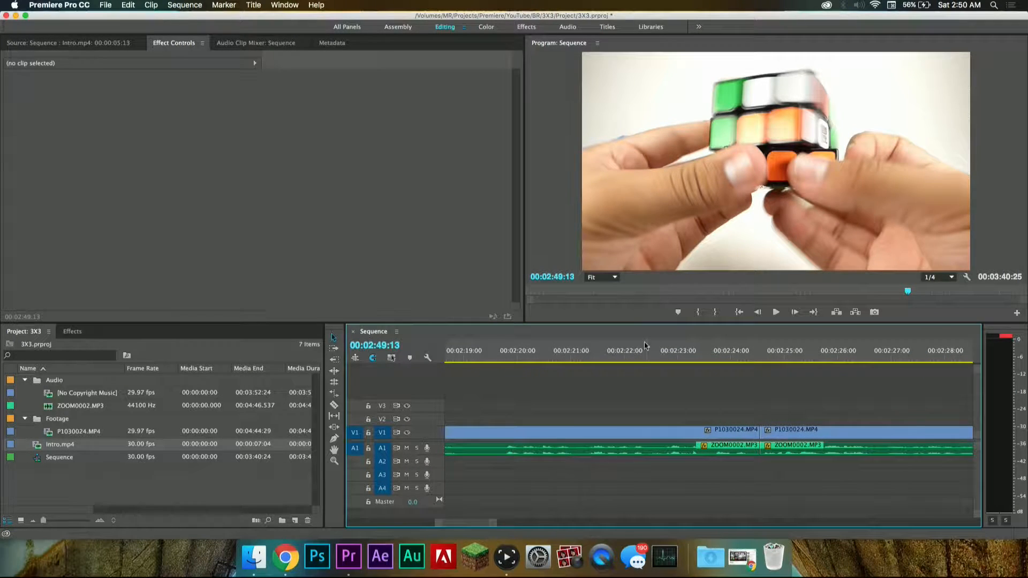
pyautogui.click(634, 362)
pyautogui.press('space')
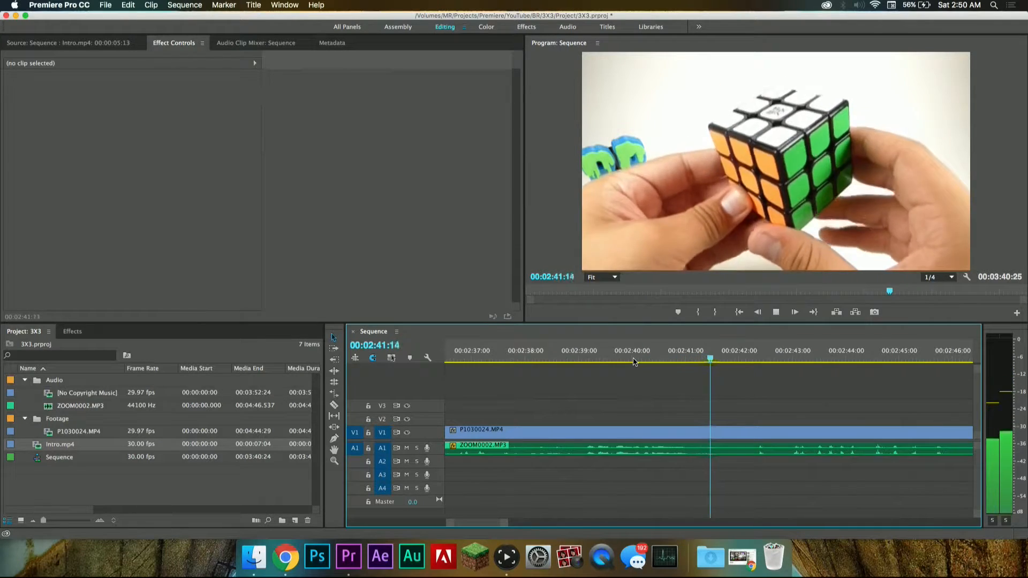
pyautogui.press('space')
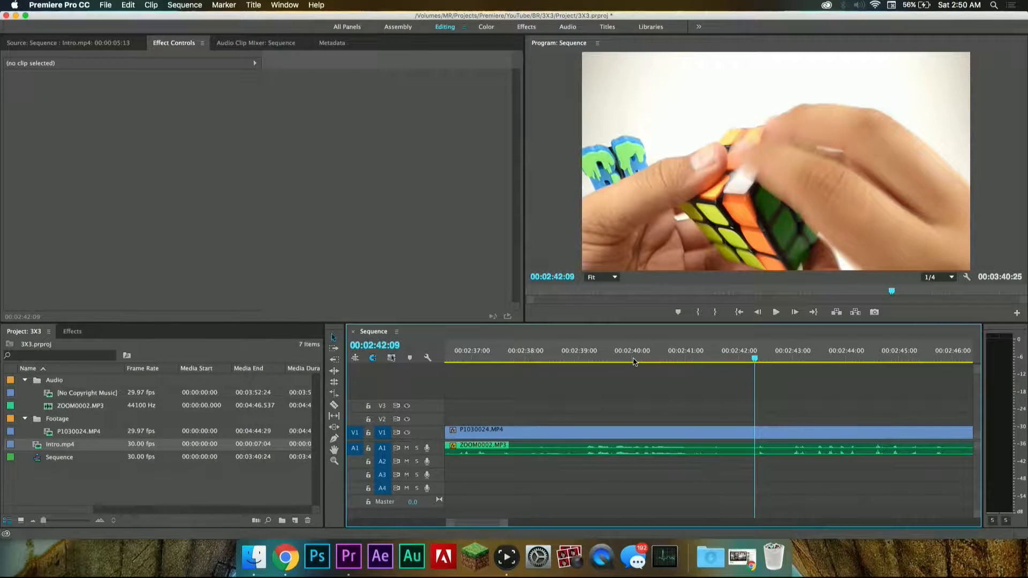
# Step: Replay the end of the sentence and split the video and audio clips at 00:02:42:00
pyautogui.click(667, 356)
pyautogui.press('space')
pyautogui.press('space')
pyautogui.press('c')
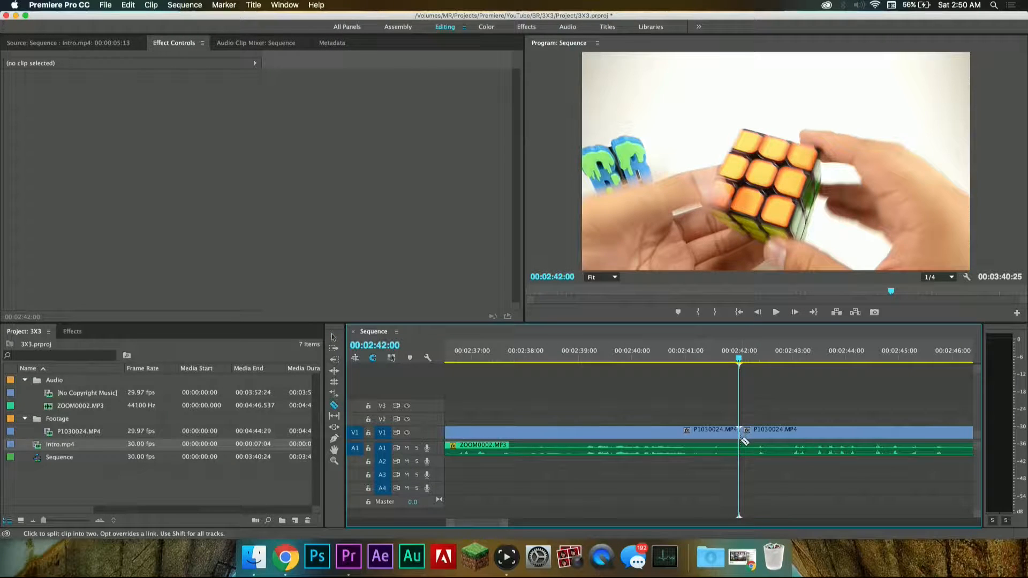
pyautogui.click(745, 444)
# Step: Play on from 00:02:42:00 to find where the speech resumes, and split the video and audio at 00:02:53:26
pyautogui.press('space')
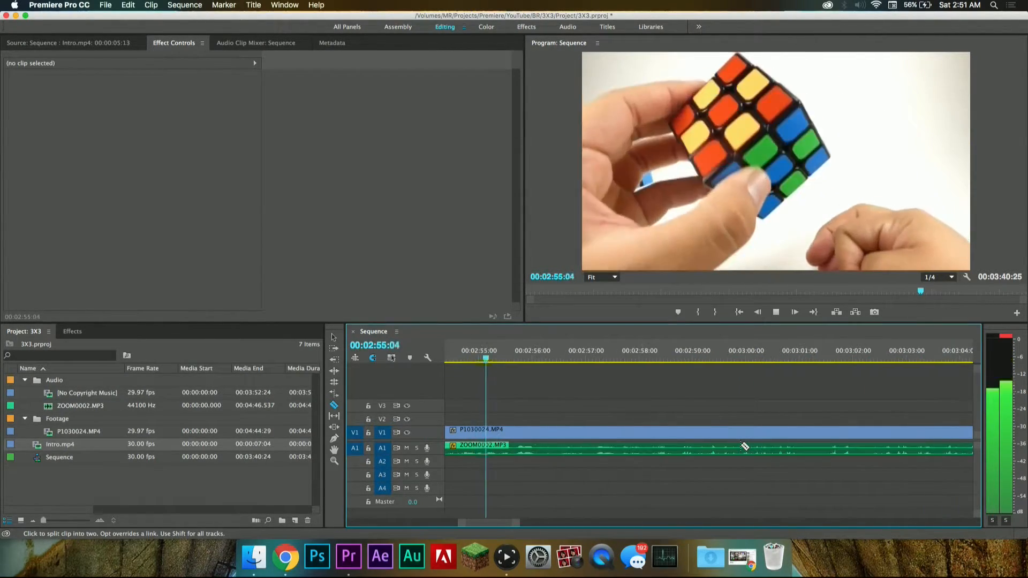
pyautogui.press('space')
pyautogui.scroll(3, 695, 440)
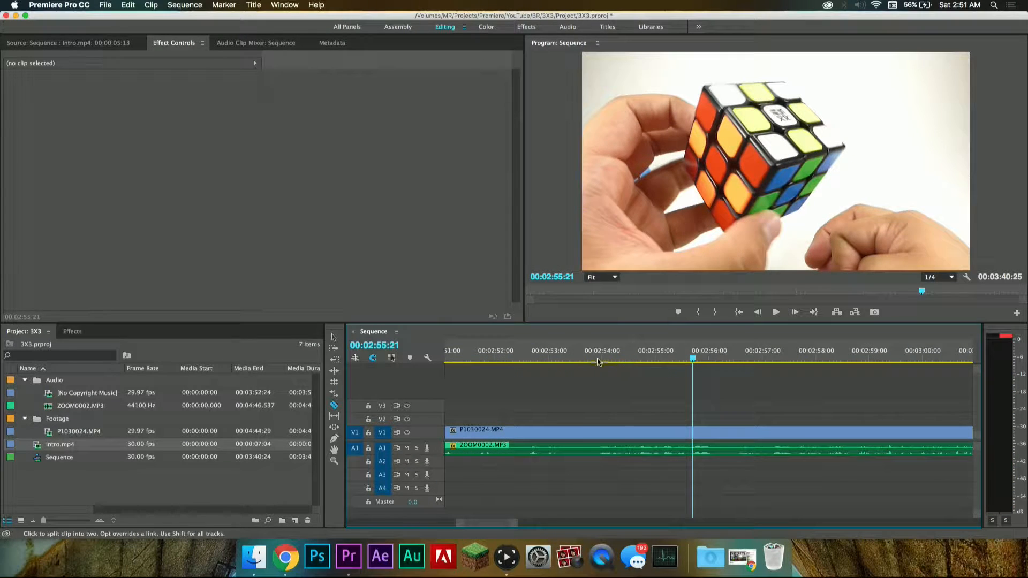
pyautogui.click(601, 364)
pyautogui.press('Left')
pyautogui.press('Left')
pyautogui.press('Left')
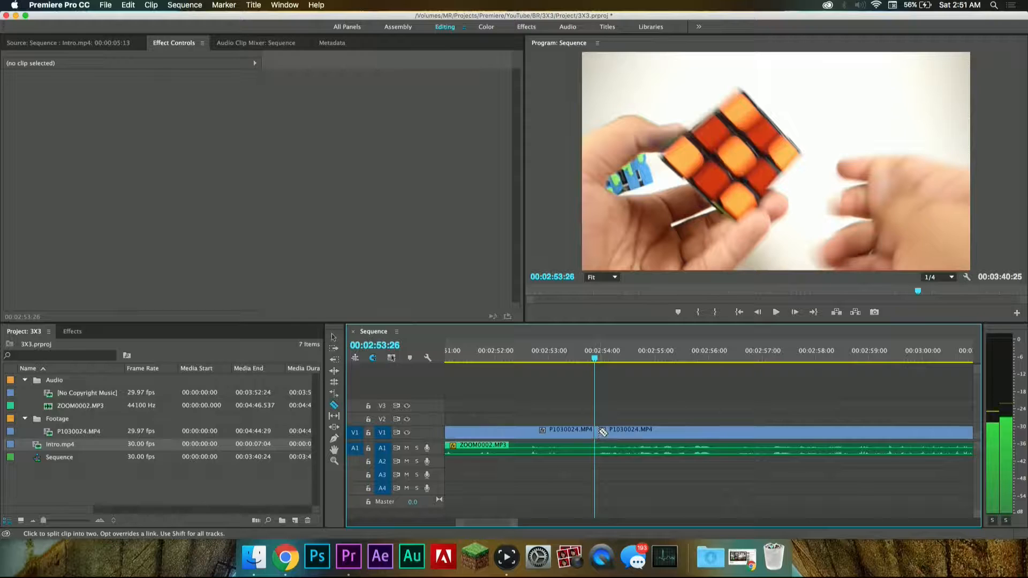
pyautogui.click(596, 448)
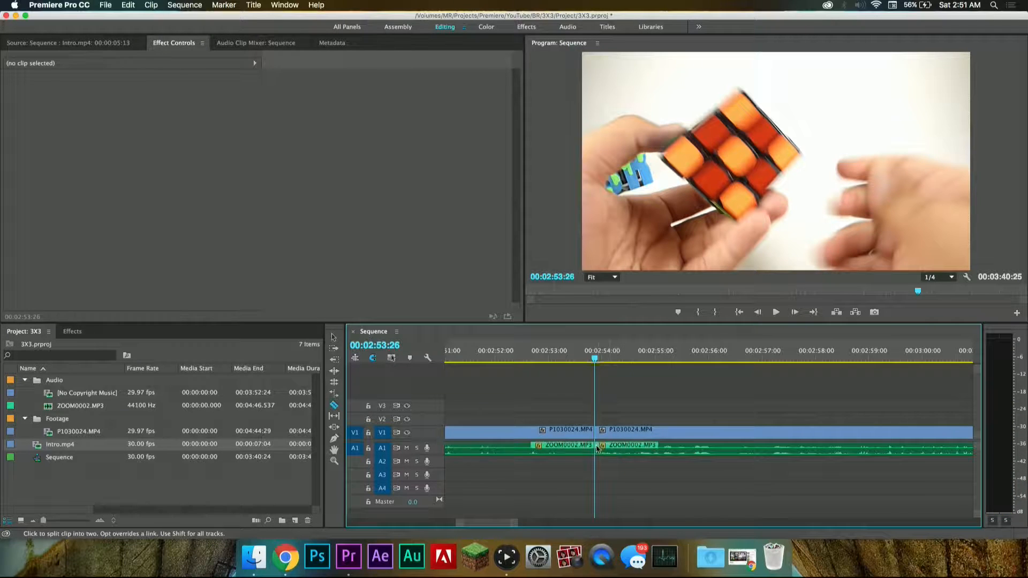
# Step: Delete the silent video and audio segment between 00:02:42:00 and 00:02:53:26 and close the gap it leaves
pyautogui.press('v')
pyautogui.click(567, 430)
pyautogui.press('Delete')
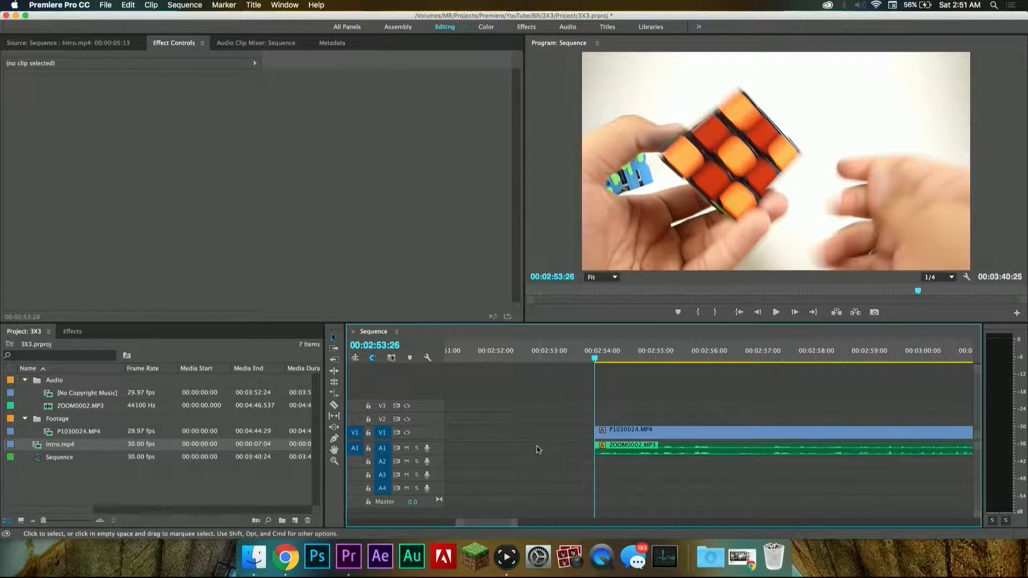
pyautogui.click(538, 449)
pyautogui.press('Delete')
# Step: Review the cut at 00:02:42:00 by playing from about 00:02:39:20 to about 00:02:47:00
pyautogui.hscroll(-5, 538, 450)
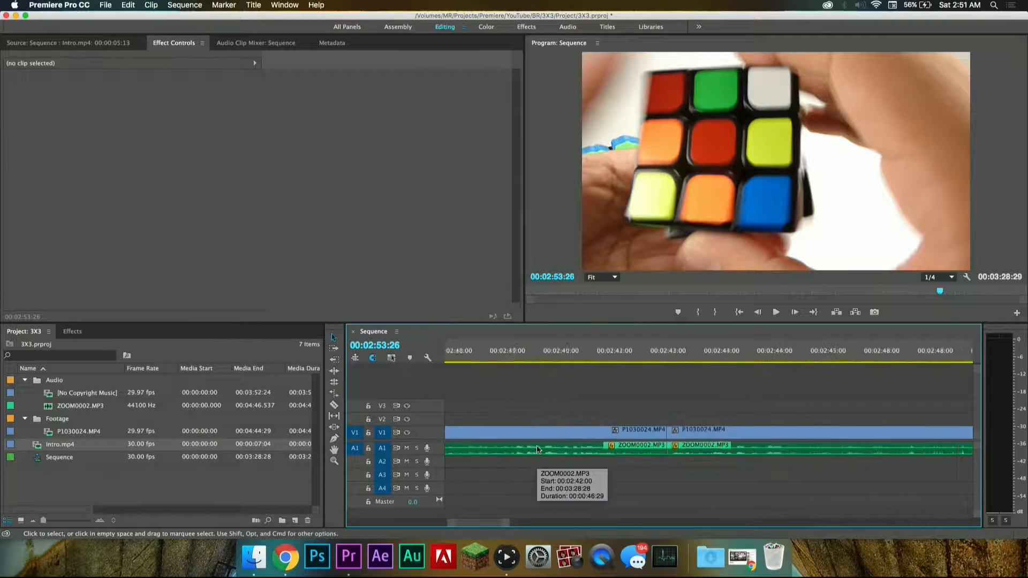
pyautogui.hscroll(-2, 539, 450)
pyautogui.click(557, 355)
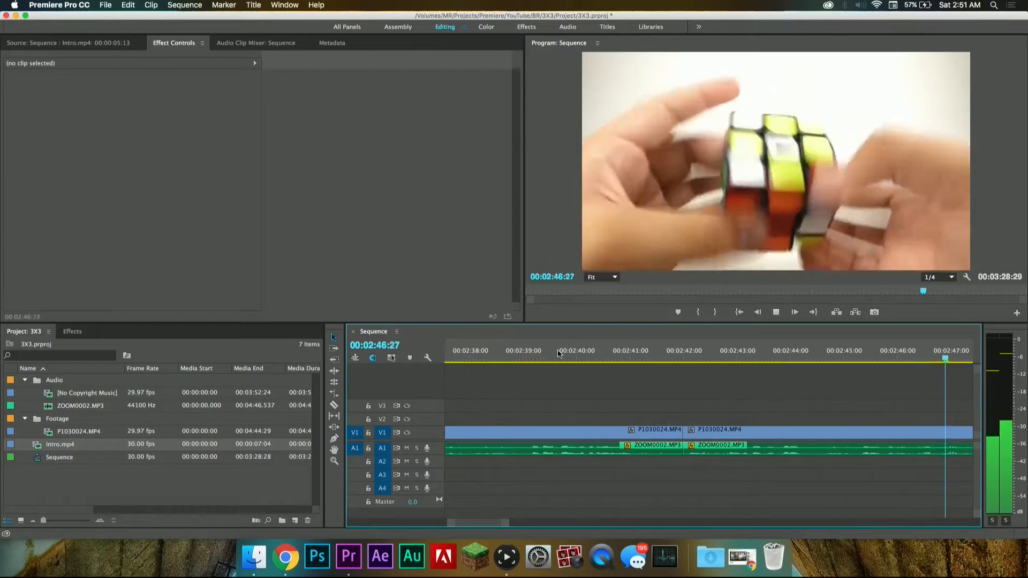
pyautogui.press('space')
# Step: Replay from about 00:02:43:05 and split the video and audio clips at the speech pause at 00:02:46:25
pyautogui.scroll(5, 546, 385)
pyautogui.click(543, 360)
pyautogui.press('space')
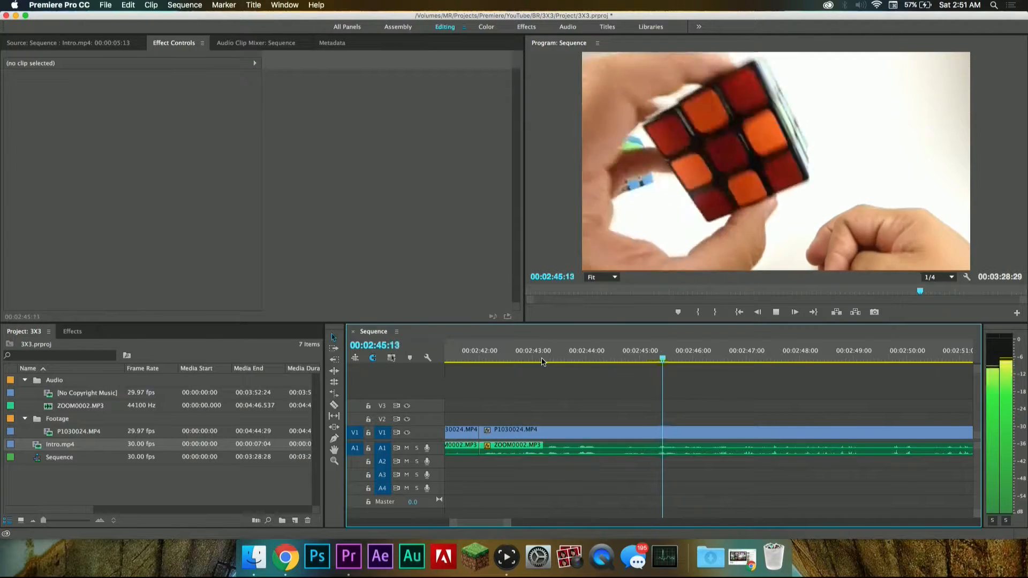
pyautogui.press('space')
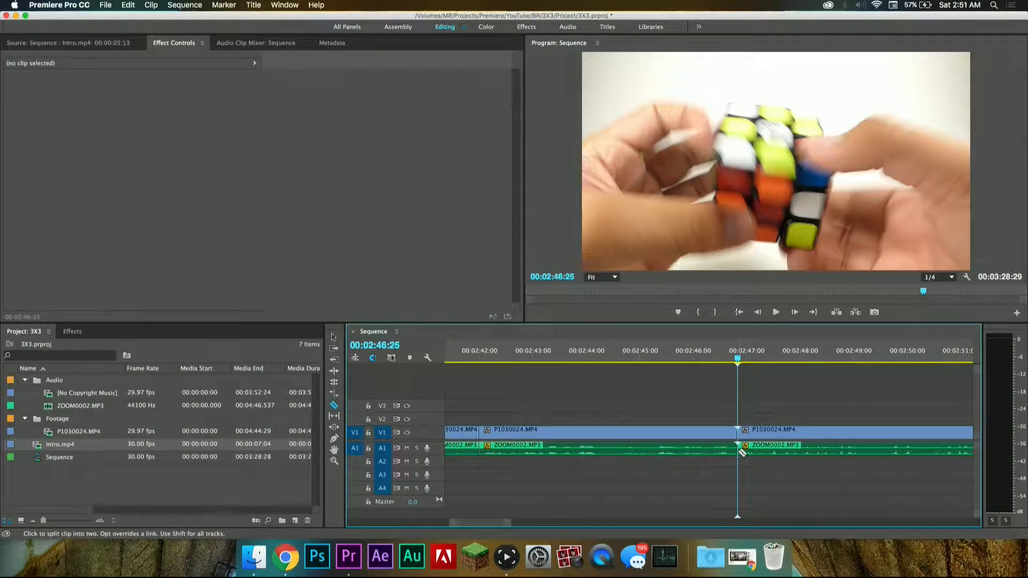
# Step: Play the sequence from 00:02:46:25 to 00:03:06:20 to find where the speech resumes
pyautogui.press('space')
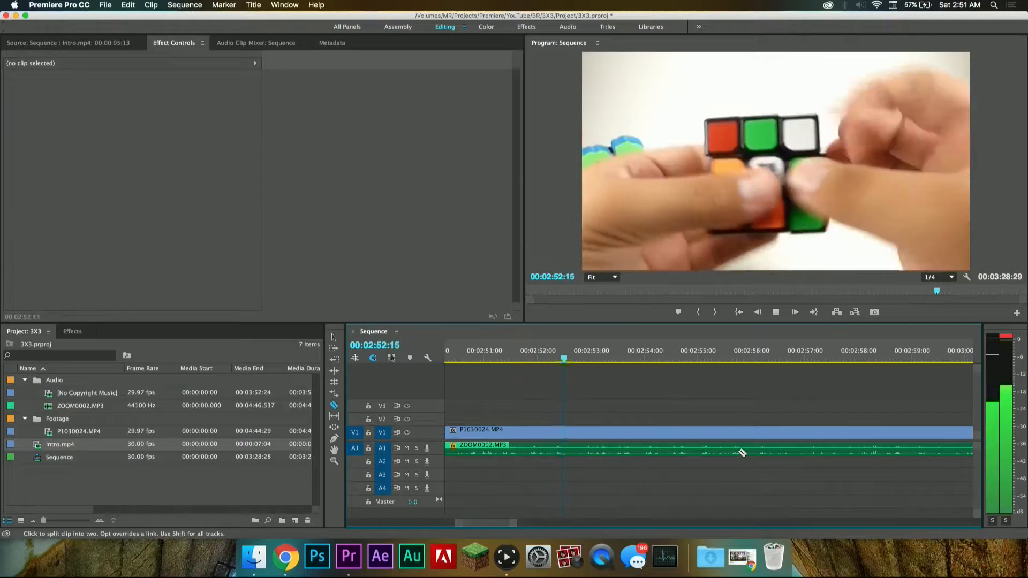
pyautogui.press('space')
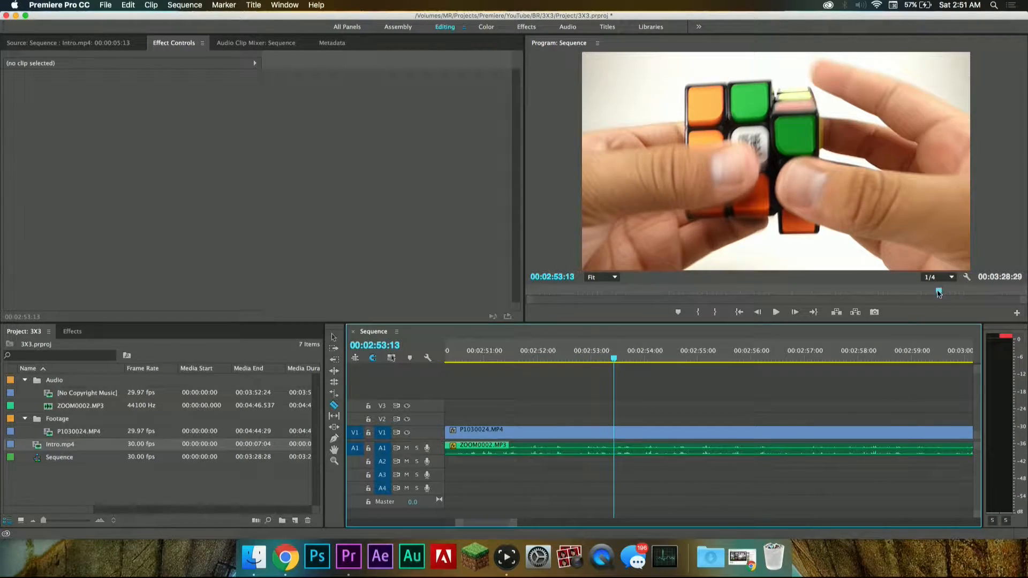
pyautogui.press('space')
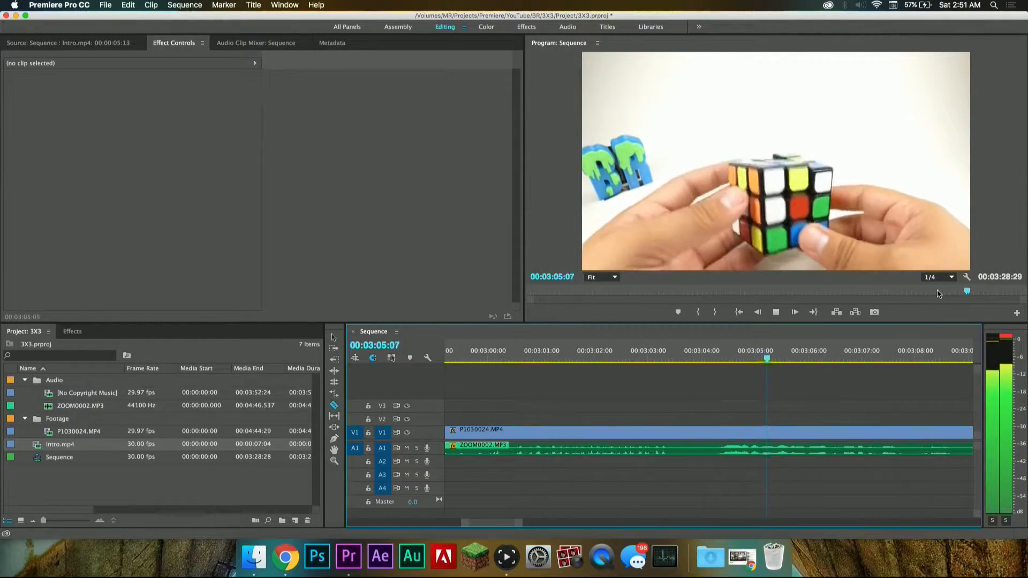
pyautogui.press('space')
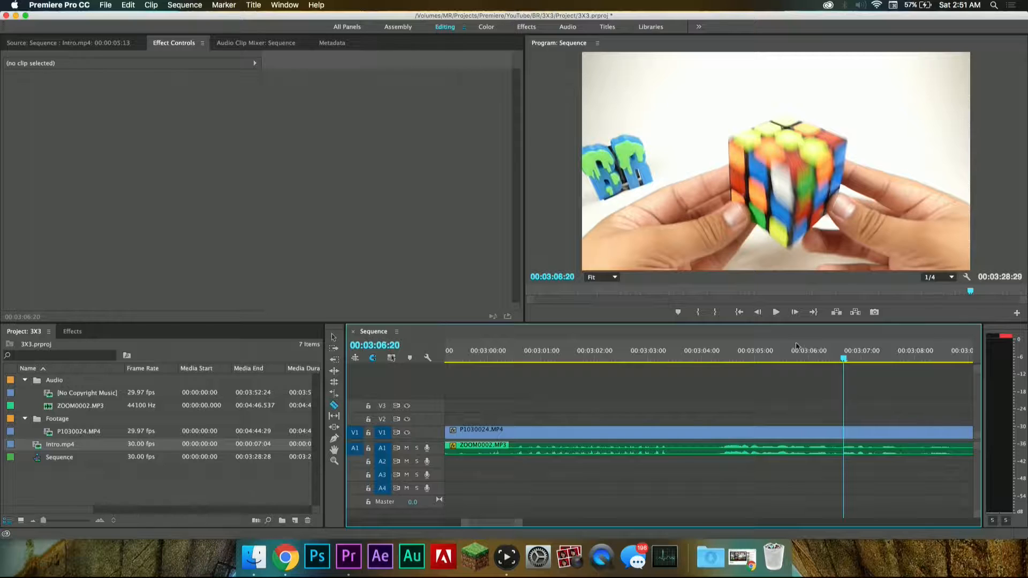
# Step: Return to just before the speech resumes and split the video and audio clips at 00:03:04:07
pyautogui.moveTo(733, 359); pyautogui.dragTo(716, 356)
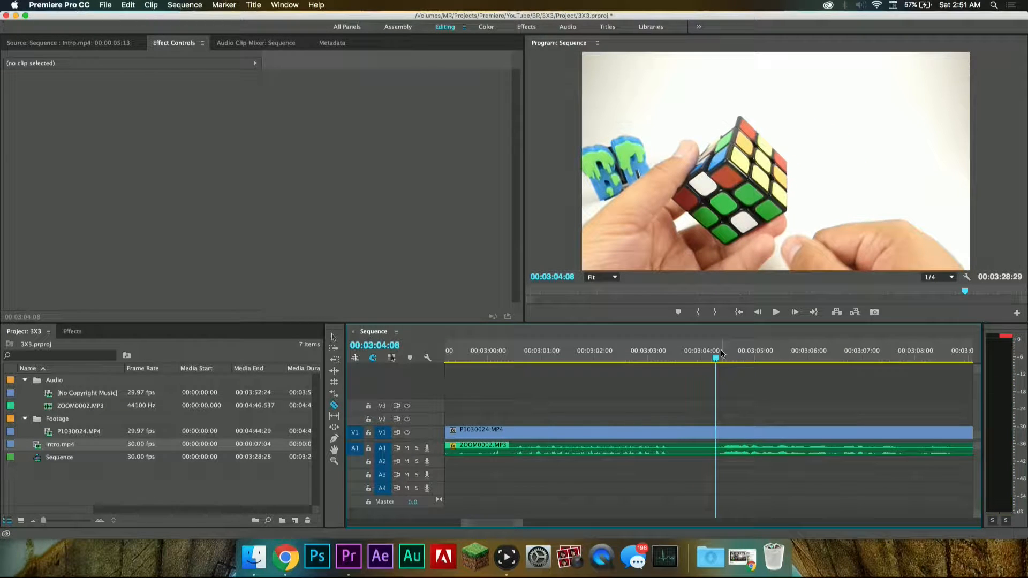
pyautogui.press('Right')
pyautogui.press('Right')
pyautogui.press('Right')
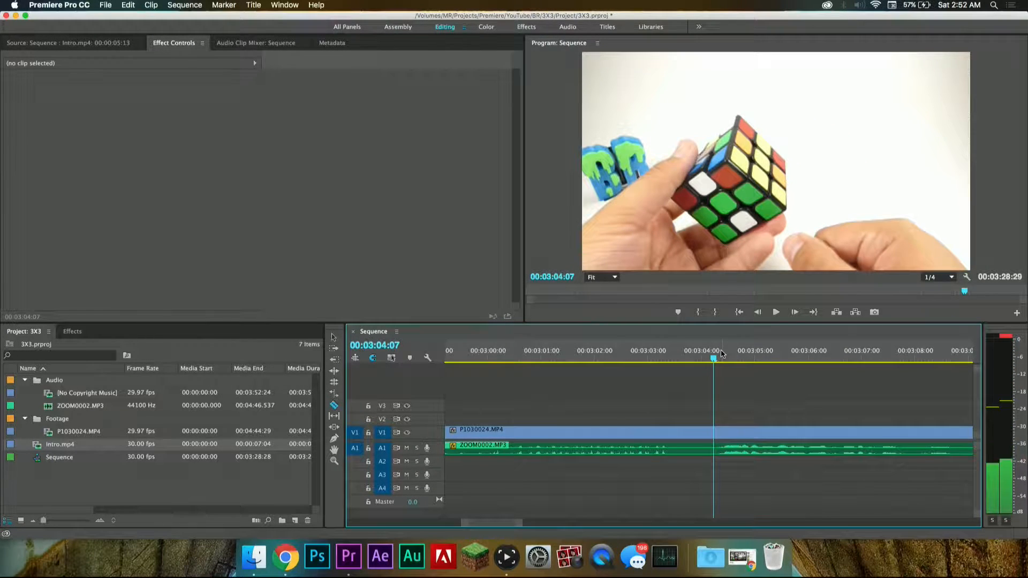
pyautogui.click(714, 448)
# Step: Delete the silent video and audio segment between 00:02:46:25 and 00:03:04:07 and close the gap it leaves
pyautogui.press('v')
pyautogui.moveTo(690, 411); pyautogui.dragTo(652, 452)
pyautogui.press('Delete')
pyautogui.click(681, 439)
pyautogui.press('Delete')
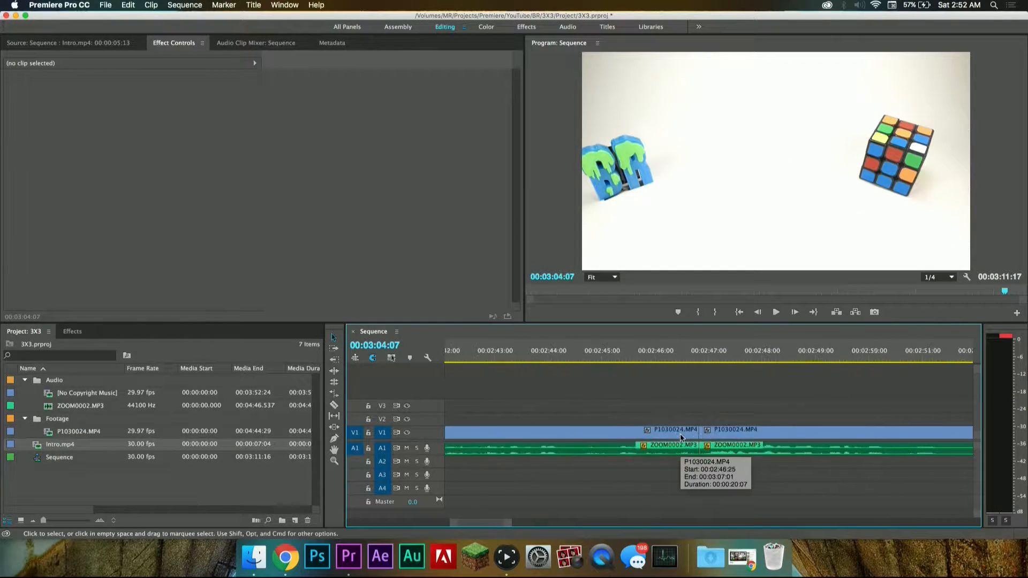
# Step: Play the sequence from about 00:02:46:16 to 00:03:01:15 to review the last cut and the ending
pyautogui.click(683, 349)
pyautogui.press('space')
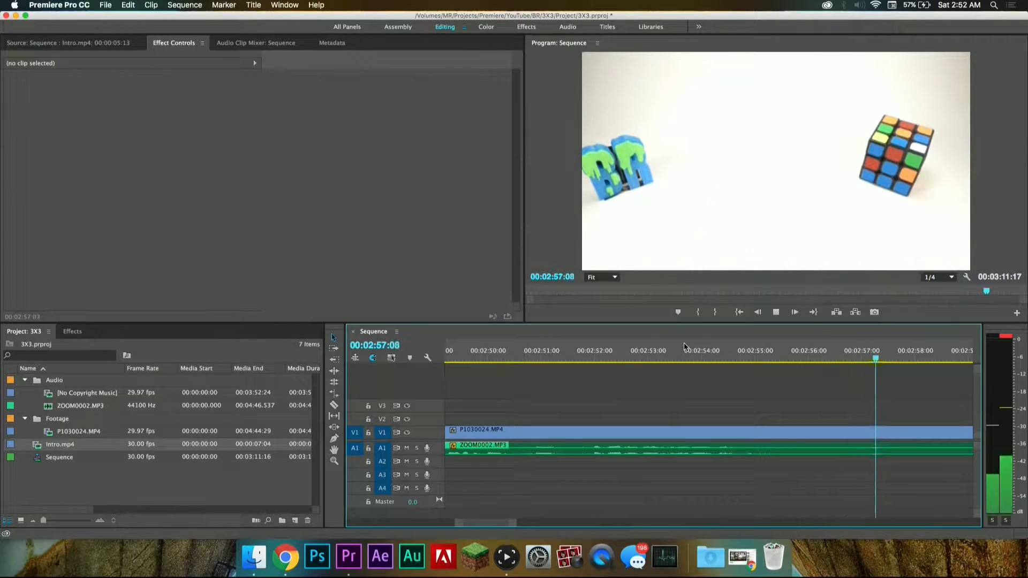
pyautogui.press('space')
pyautogui.scroll(-2, 779, 441)
pyautogui.press('c')
pyautogui.scroll(-5, 796, 435)
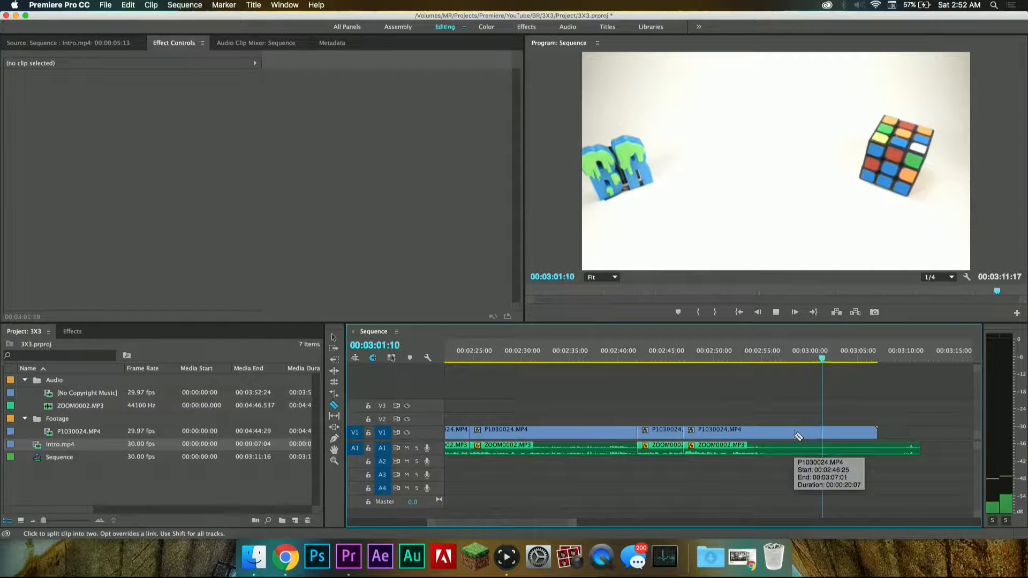
pyautogui.press('space')
pyautogui.press('v')
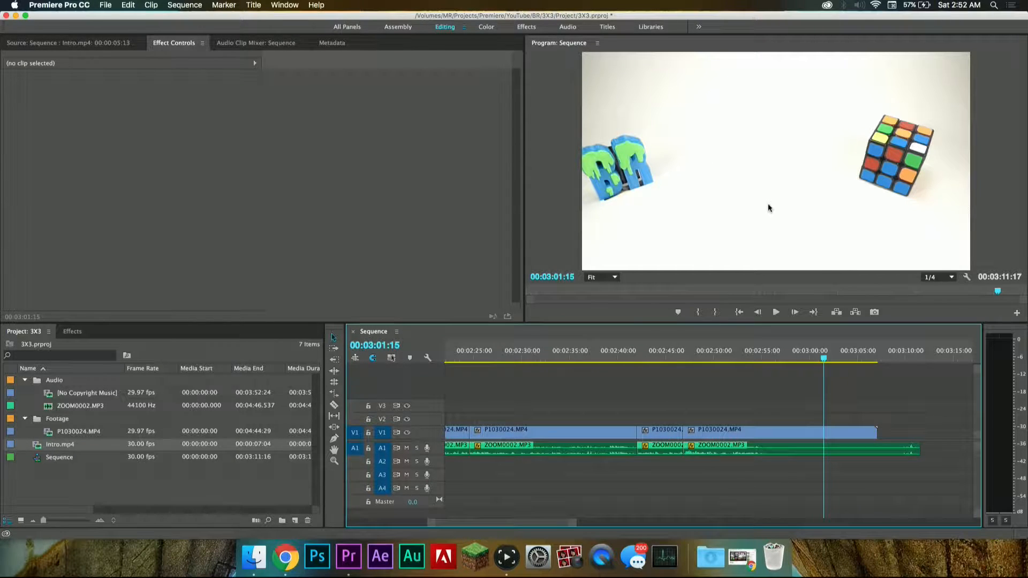
# Step: Replay the closing words, split the audio clip at 00:02:57:28 and delete the audio that follows
pyautogui.click(748, 360)
pyautogui.press('space')
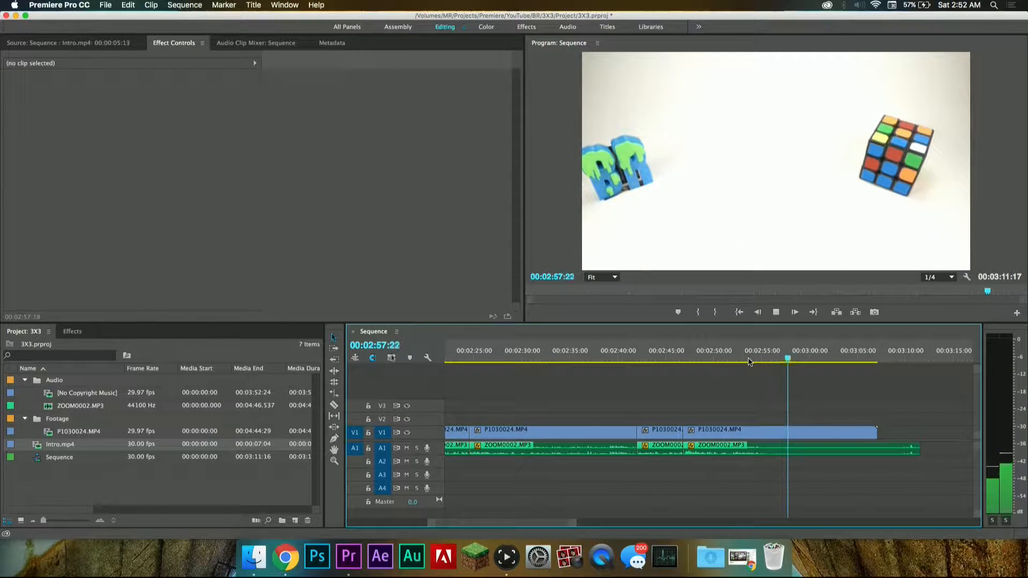
pyautogui.press('space')
pyautogui.press('c')
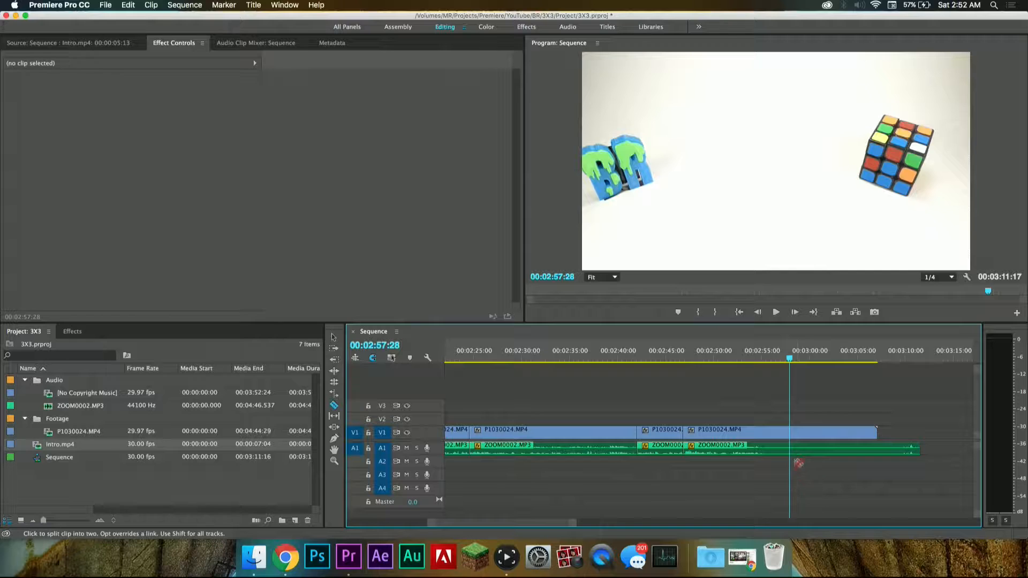
pyautogui.click(796, 453)
pyautogui.press('v')
pyautogui.click(835, 449)
pyautogui.press('Delete')
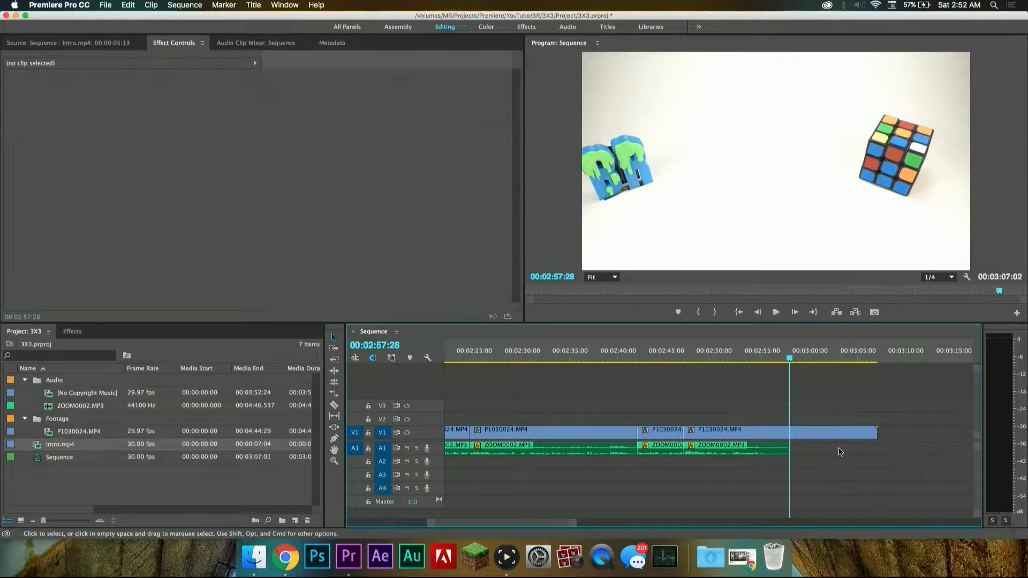
# Step: Apply the Constant Power crossfade audio transition to the end of the ZOOM0002.MP3 clip
pyautogui.scroll(5, 801, 436)
pyautogui.hscroll(-1, 800, 437)
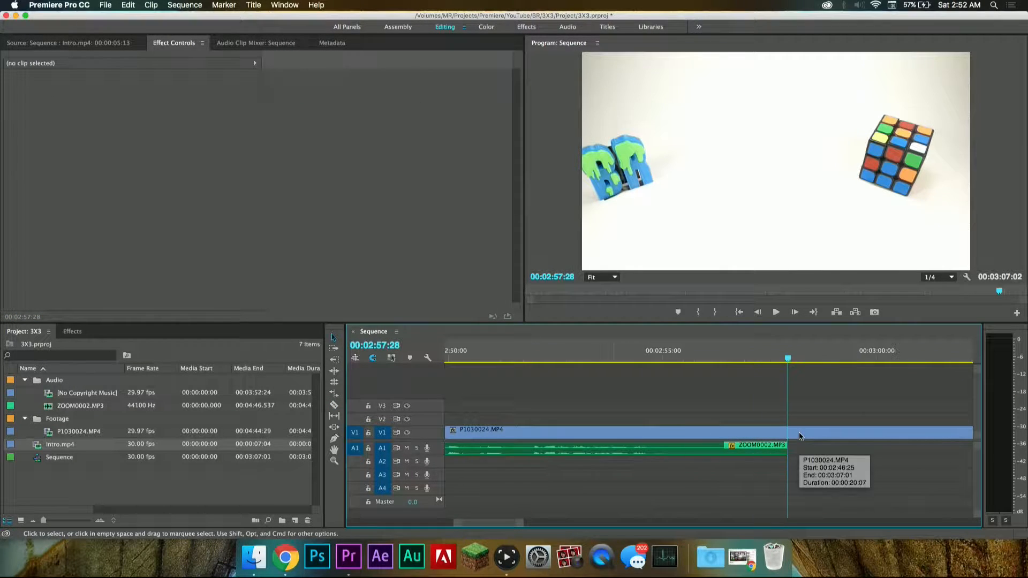
pyautogui.click(73, 331)
pyautogui.click(68, 345)
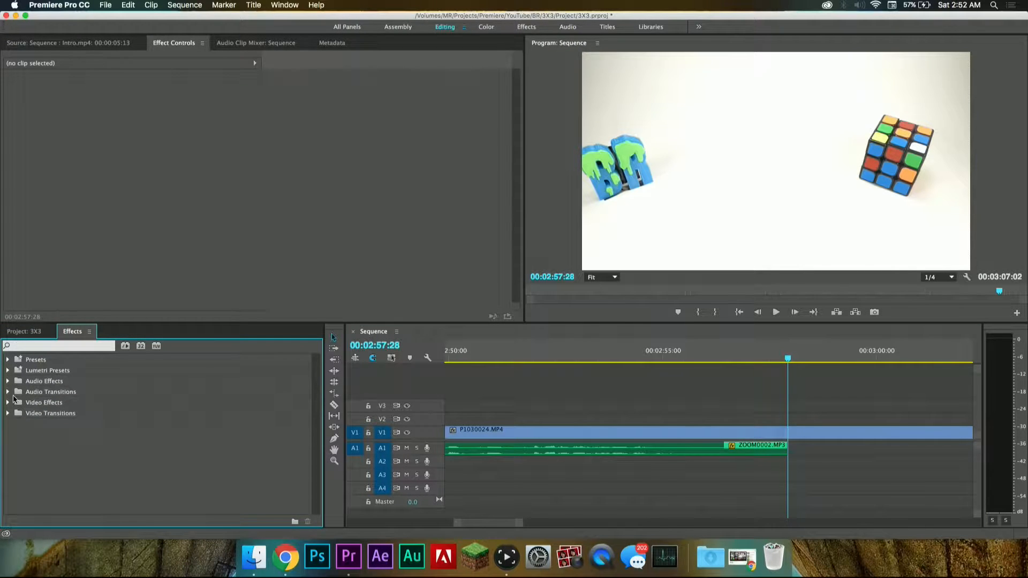
pyautogui.click(8, 393)
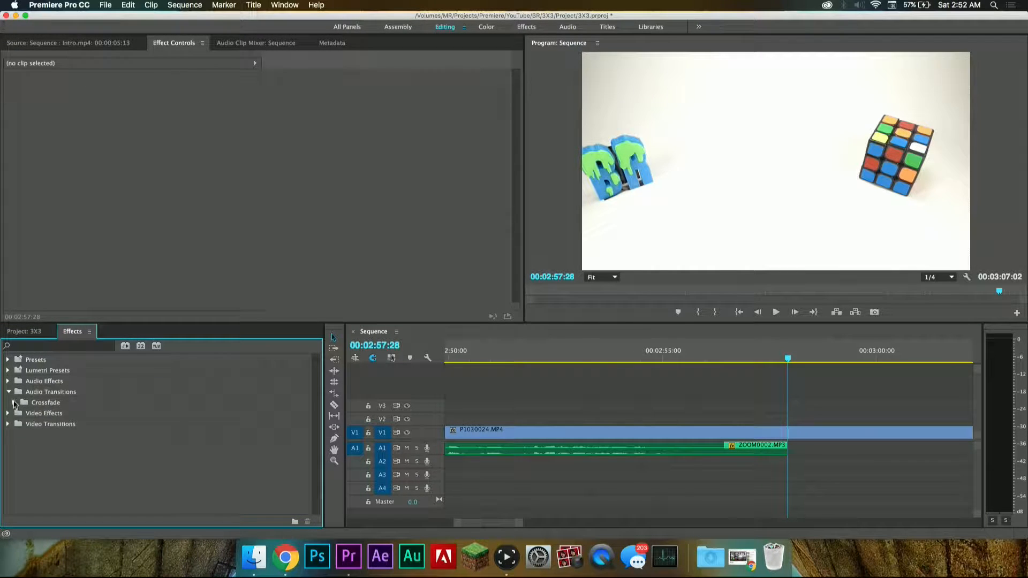
pyautogui.click(14, 402)
pyautogui.click(30, 426)
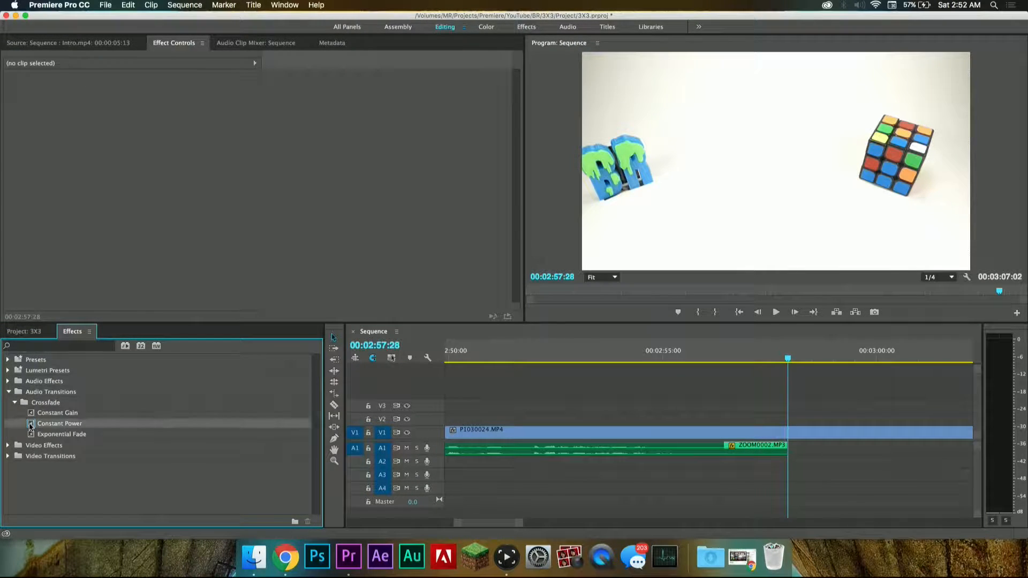
# Step: Lengthen the Constant Power fade to 00:00:02:14 and play the ending from about 00:02:53:15 to check it
pyautogui.moveTo(777, 447); pyautogui.dragTo(685, 449)
pyautogui.click(599, 349)
pyautogui.press('space')
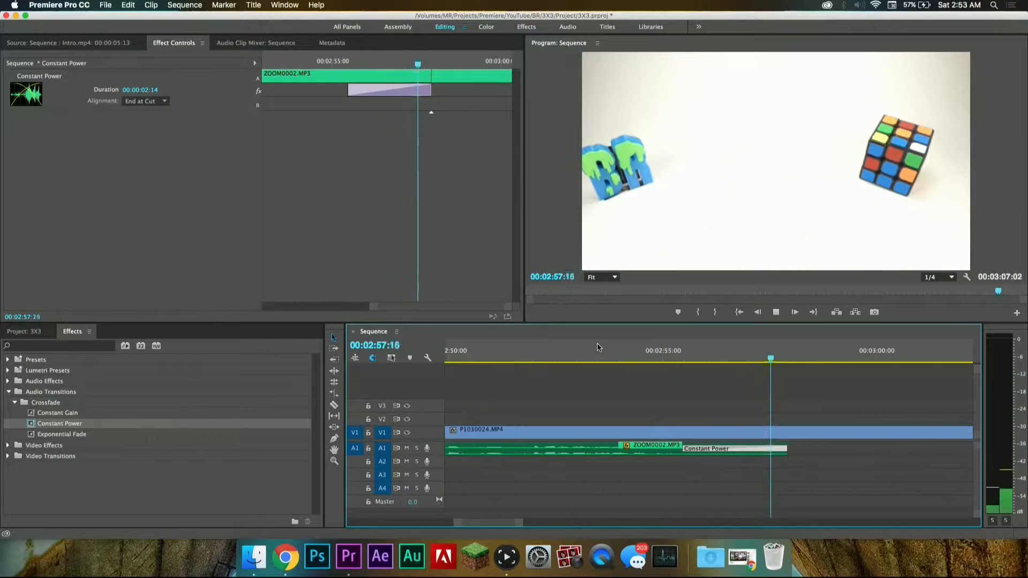
# Step: Check the faded ending in playback, move to about 00:02:58:24 and look over the clips around it
pyautogui.press('space')
pyautogui.press('space')
pyautogui.scroll(-3, 792, 422)
pyautogui.click(770, 358)
pyautogui.moveTo(769, 358)
pyautogui.mouseDown()
pyautogui.moveTo(723, 357)
pyautogui.moveTo(772, 357)
pyautogui.mouseUp()
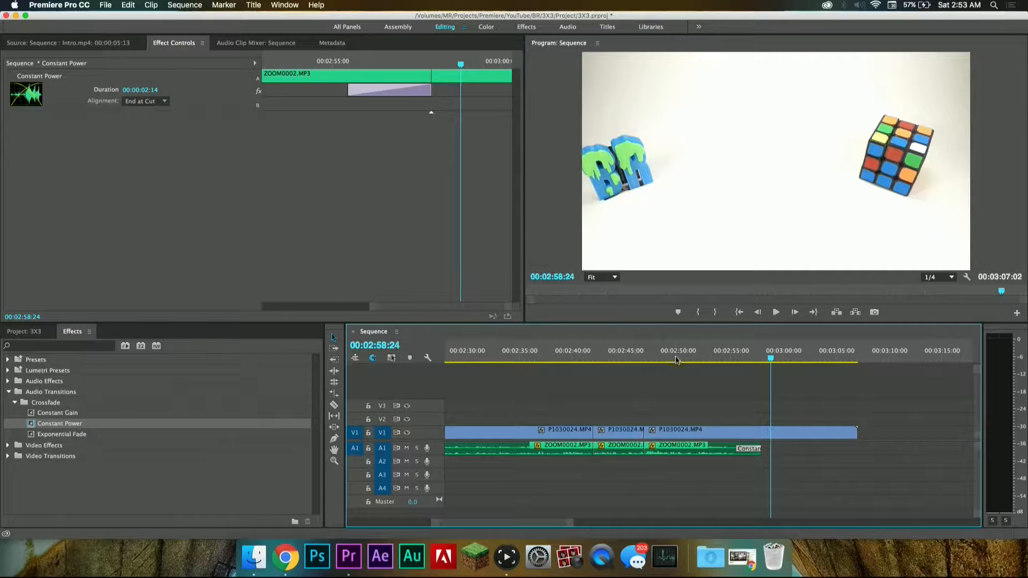
pyautogui.scroll(-5, 632, 397)
pyautogui.scroll(6, 632, 398)
pyautogui.scroll(-2, 633, 397)
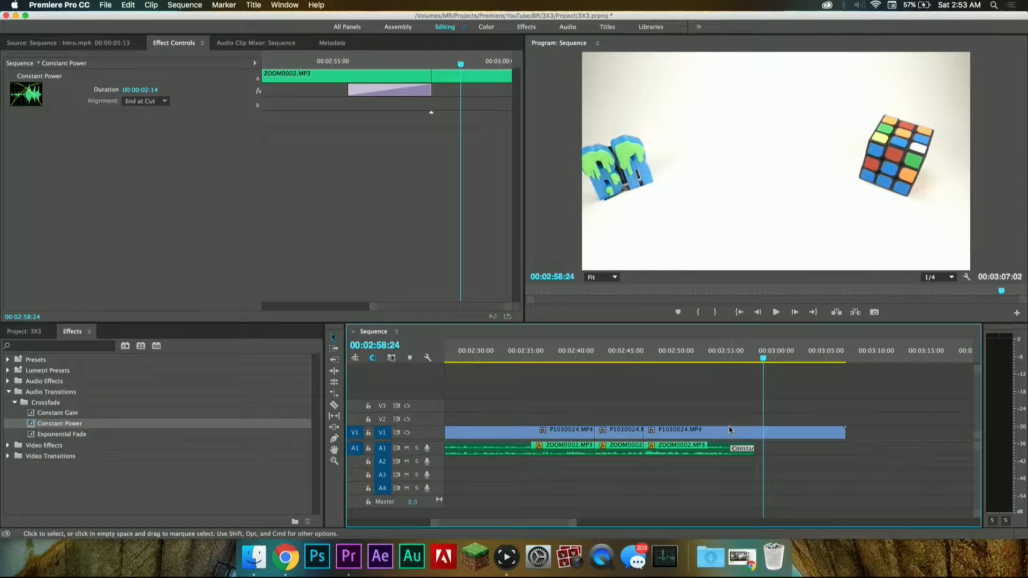
pyautogui.hscroll(2, 745, 423)
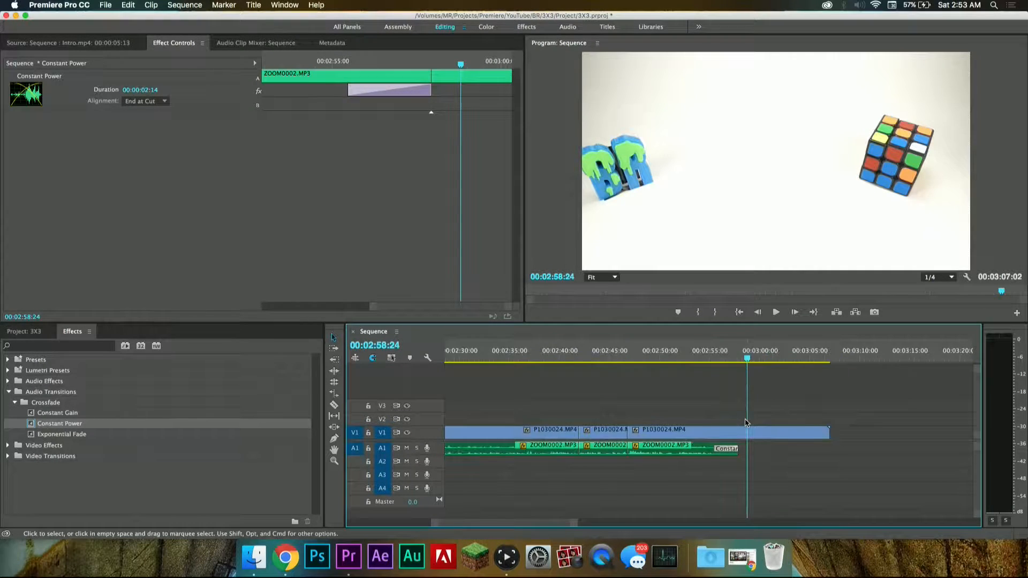
# Step: Replay the closing seconds from about 00:02:51 and split the last P1030024.MP4 video clip at 00:02:57:06
pyautogui.scroll(3, 744, 422)
pyautogui.hscroll(5, 717, 418)
pyautogui.hscroll(-6, 718, 418)
pyautogui.click(653, 352)
pyautogui.press('space')
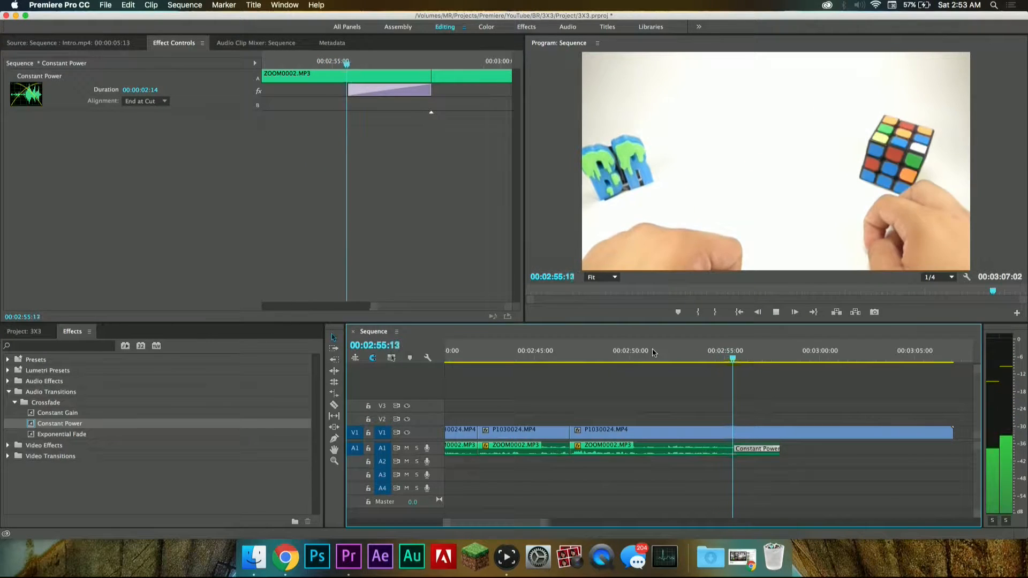
pyautogui.press('space')
pyautogui.press('Left')
pyautogui.press('Left')
pyautogui.press('Left')
pyautogui.press('Left')
pyautogui.press('Left')
pyautogui.press('Left')
pyautogui.press('Left')
pyautogui.press('Left')
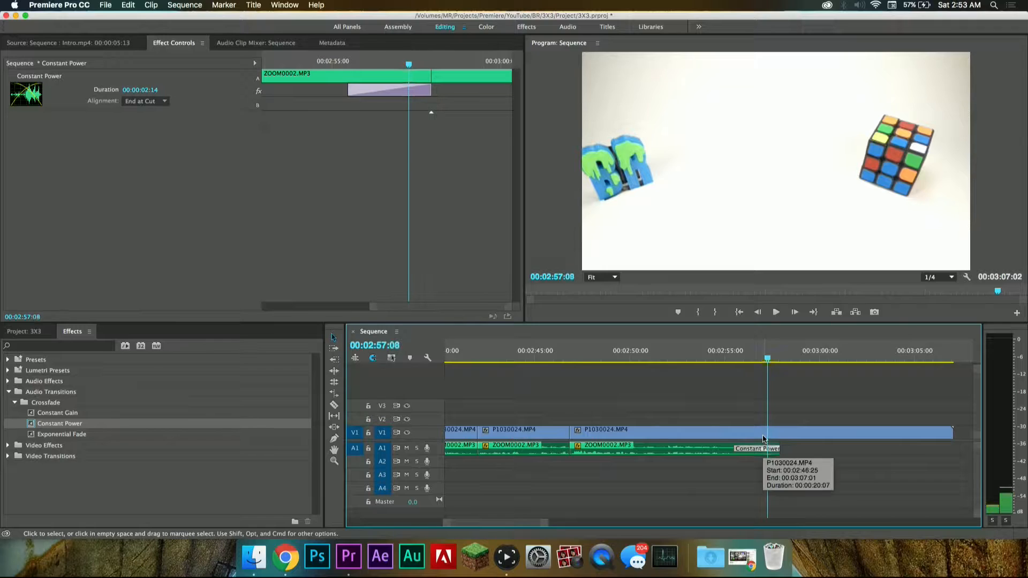
pyautogui.press('Right')
pyautogui.press('Right')
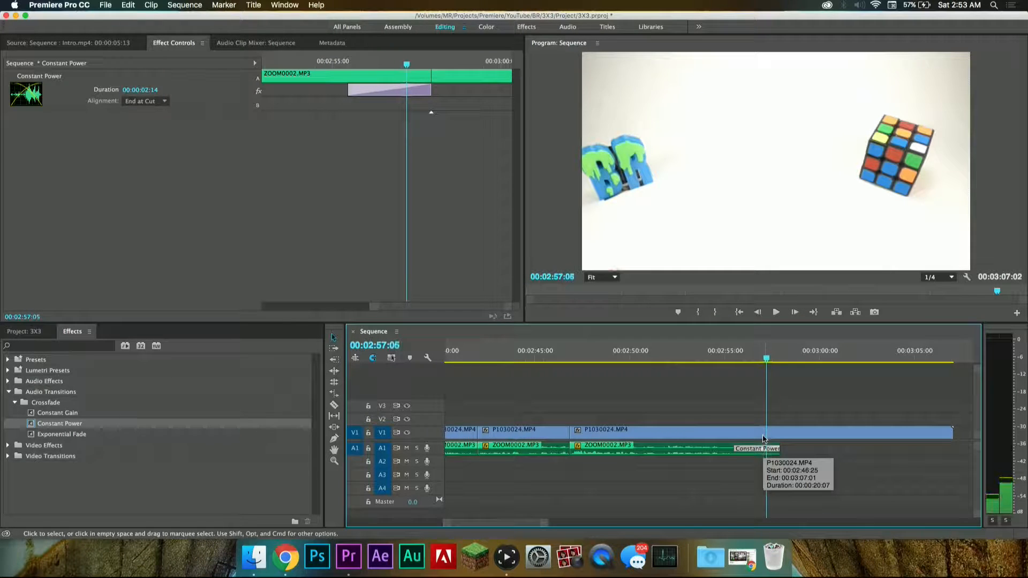
pyautogui.press('c')
pyautogui.click(770, 433)
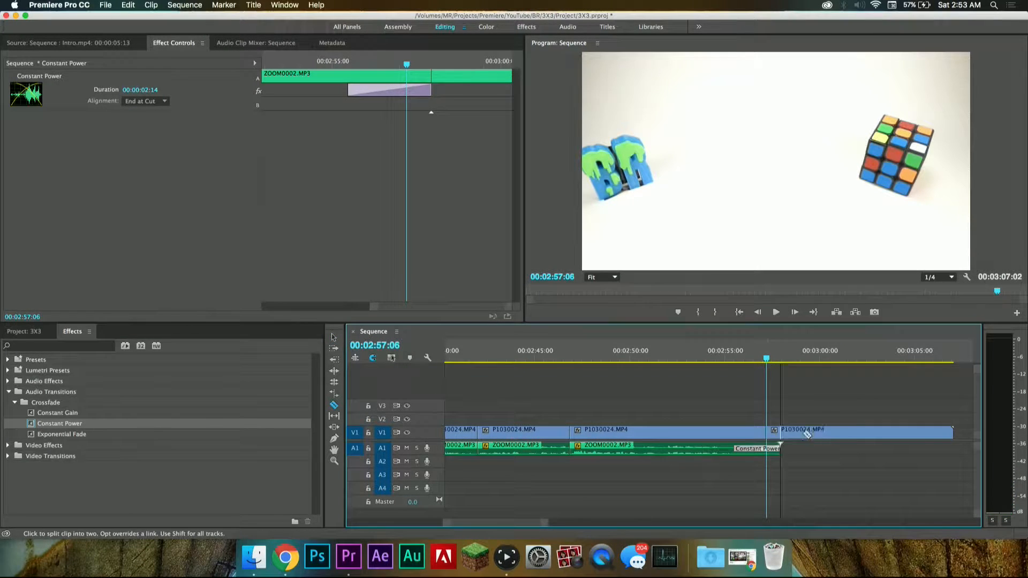
# Step: Play the sequence past the new video cut to about 00:02:59:29
pyautogui.press('v')
pyautogui.press('space')
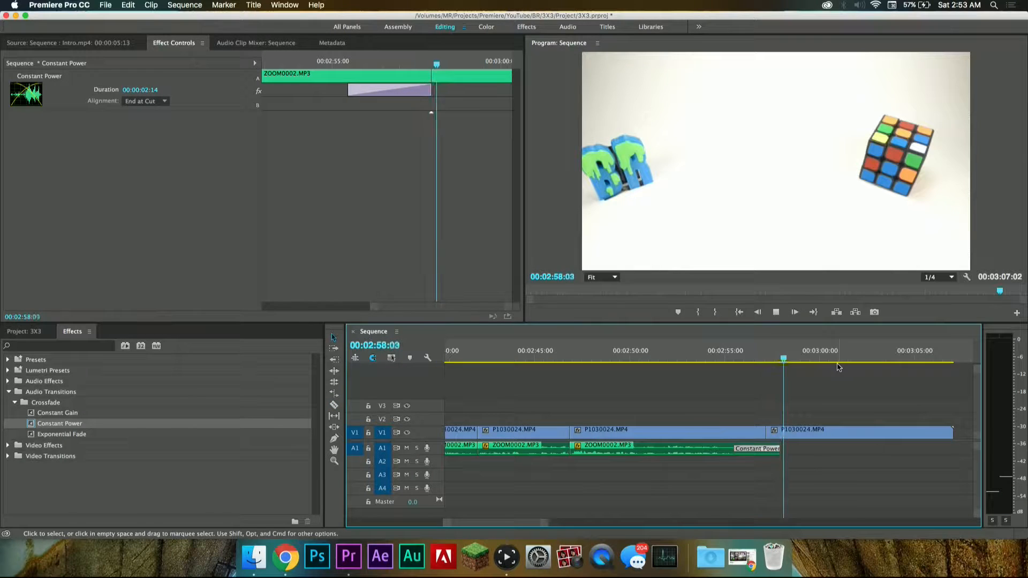
pyautogui.press('space')
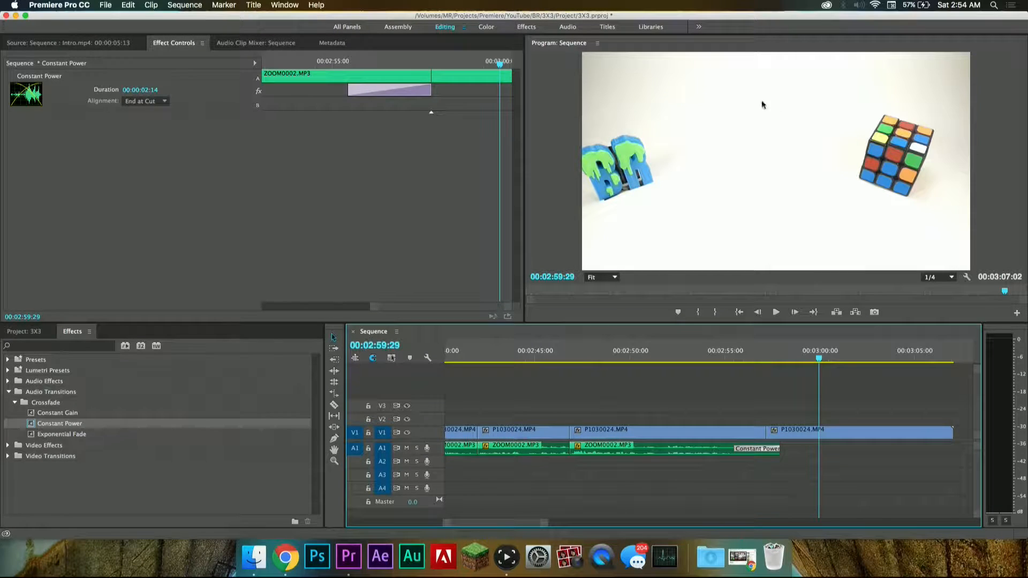
# Step: Show the project's media items and collapse the Audio and Footage bins
pyautogui.click(24, 332)
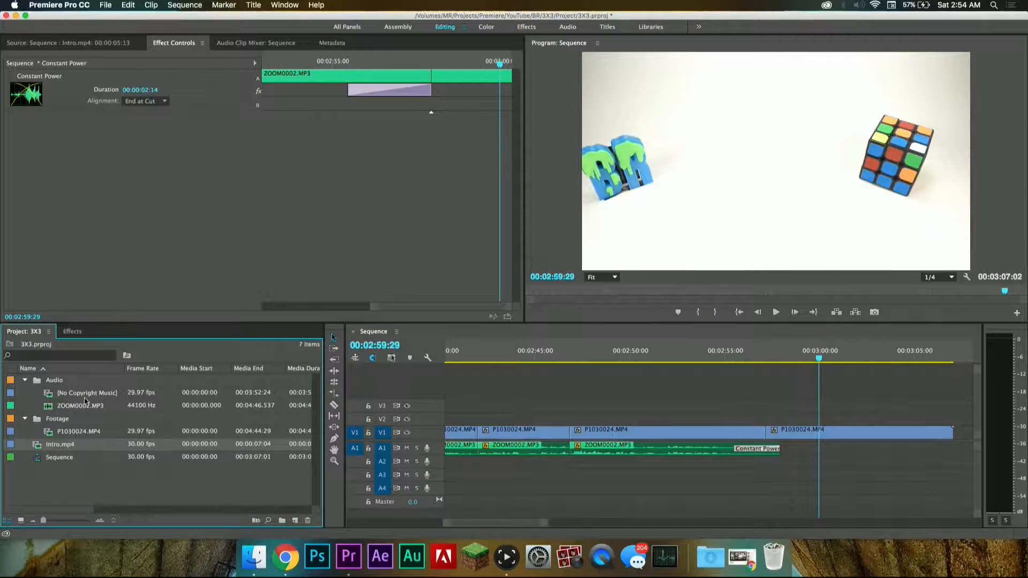
pyautogui.click(25, 380)
pyautogui.click(24, 393)
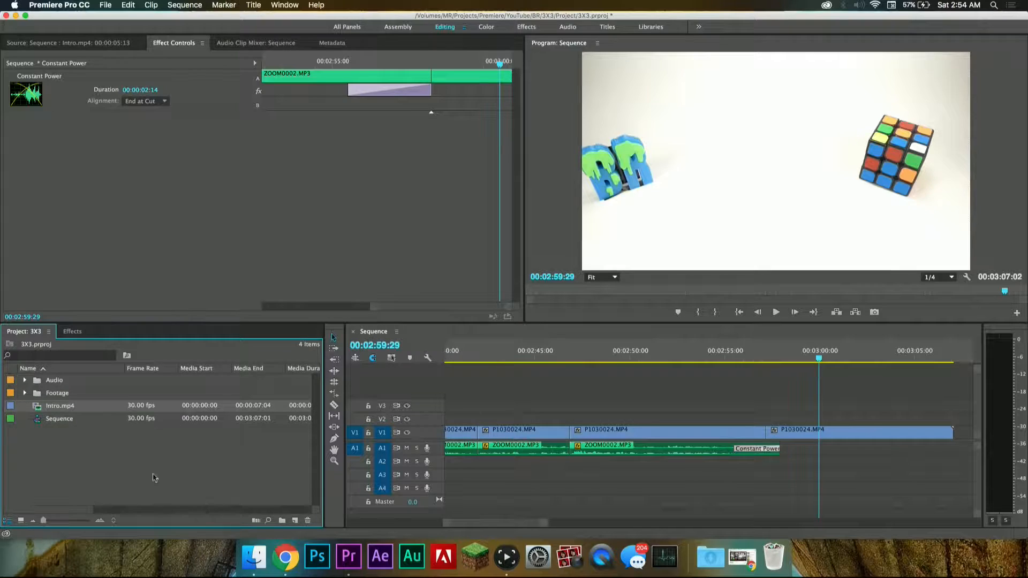
# Step: Import CubingTime Transparent.png into the project from the BR folder of the channel images in Finder
pyautogui.click(254, 557)
pyautogui.moveTo(290, 68); pyautogui.dragTo(384, 70)
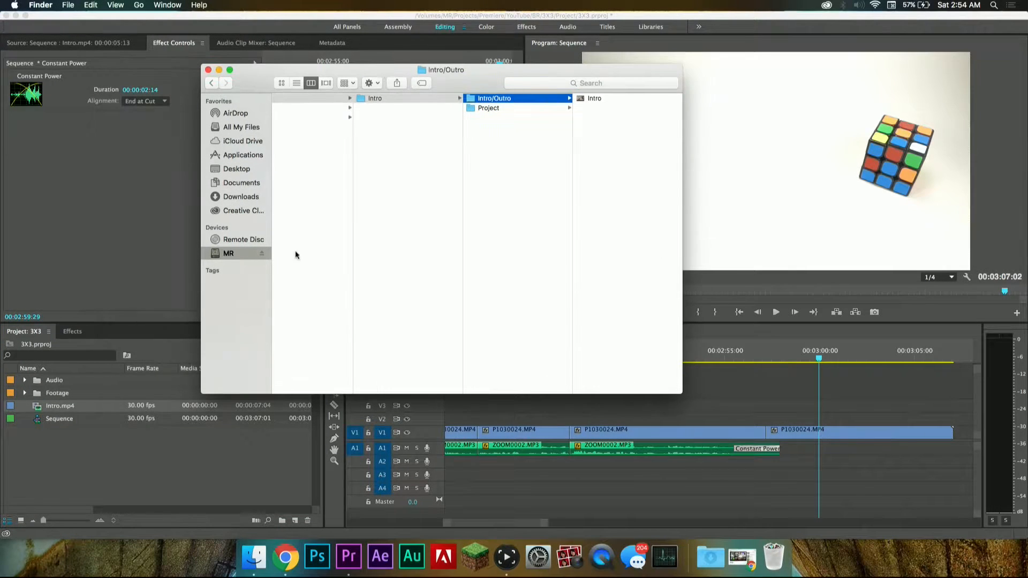
pyautogui.hscroll(-10, 309, 156)
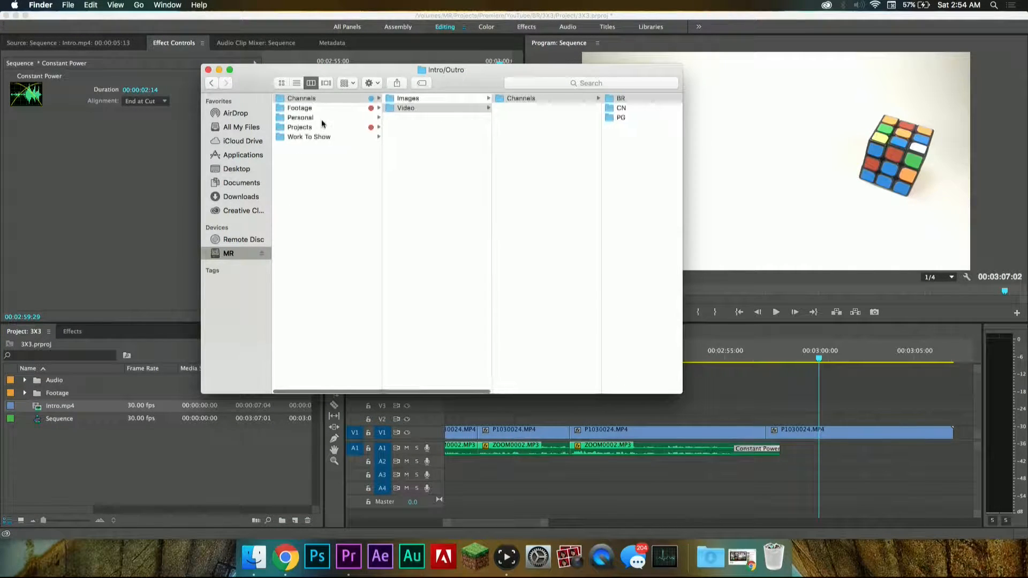
pyautogui.click(429, 98)
pyautogui.click(518, 99)
pyautogui.click(588, 100)
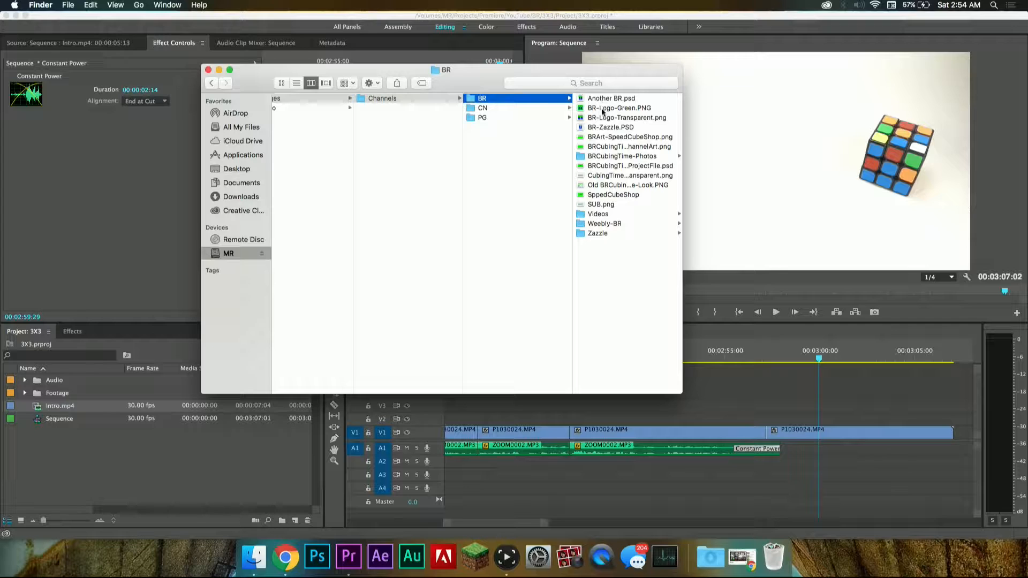
pyautogui.click(594, 176)
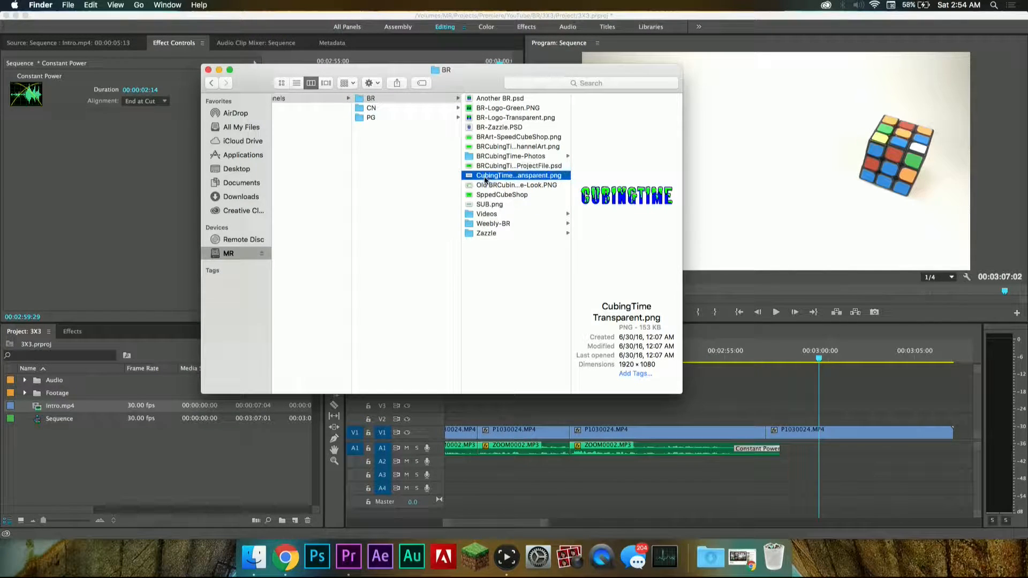
pyautogui.moveTo(493, 179); pyautogui.dragTo(68, 453)
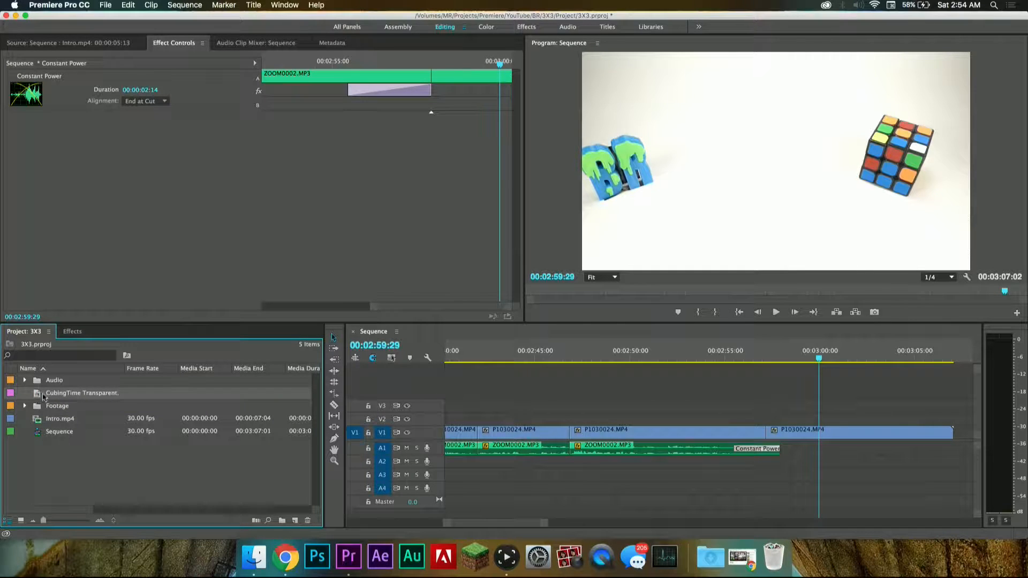
# Step: Preview the CubingTime image in the Source monitor and import SUB.png from the same BR images folder
pyautogui.moveTo(39, 396); pyautogui.dragTo(98, 203)
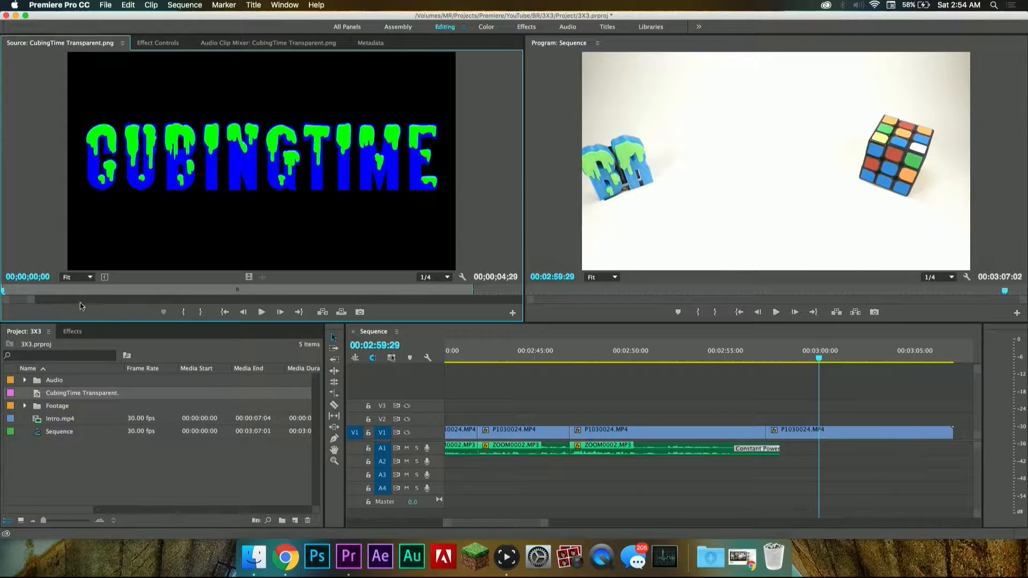
pyautogui.moveTo(122, 293)
pyautogui.mouseDown()
pyautogui.moveTo(131, 293)
pyautogui.moveTo(86, 293)
pyautogui.moveTo(120, 295)
pyautogui.mouseUp()
pyautogui.click(254, 557)
pyautogui.moveTo(488, 205); pyautogui.dragTo(54, 464)
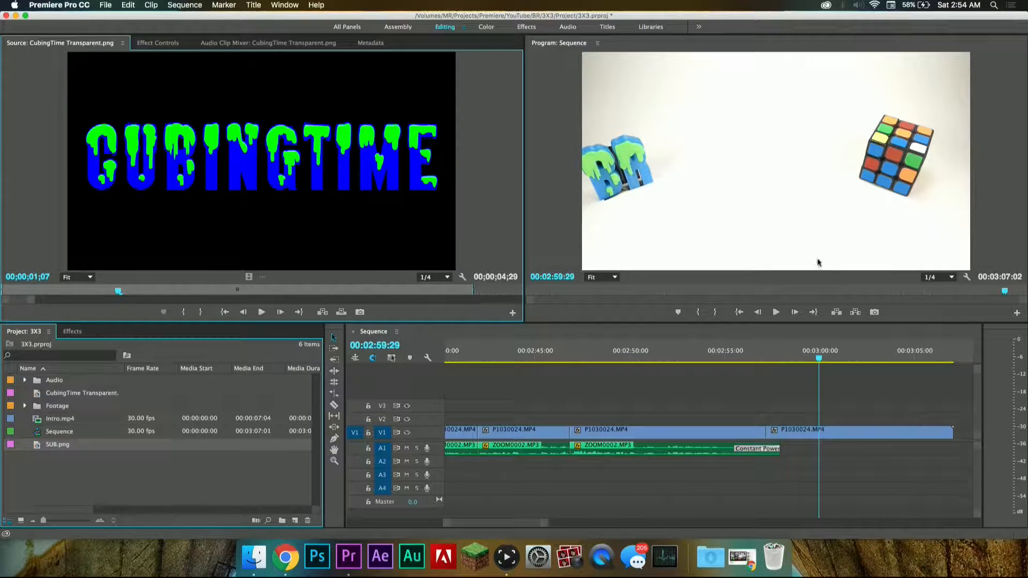
# Step: Import ShengShou Pyramix.mp4 from the Export folder of the BR Pyraminx Premiere project, and save the 3X3 project
pyautogui.click(255, 557)
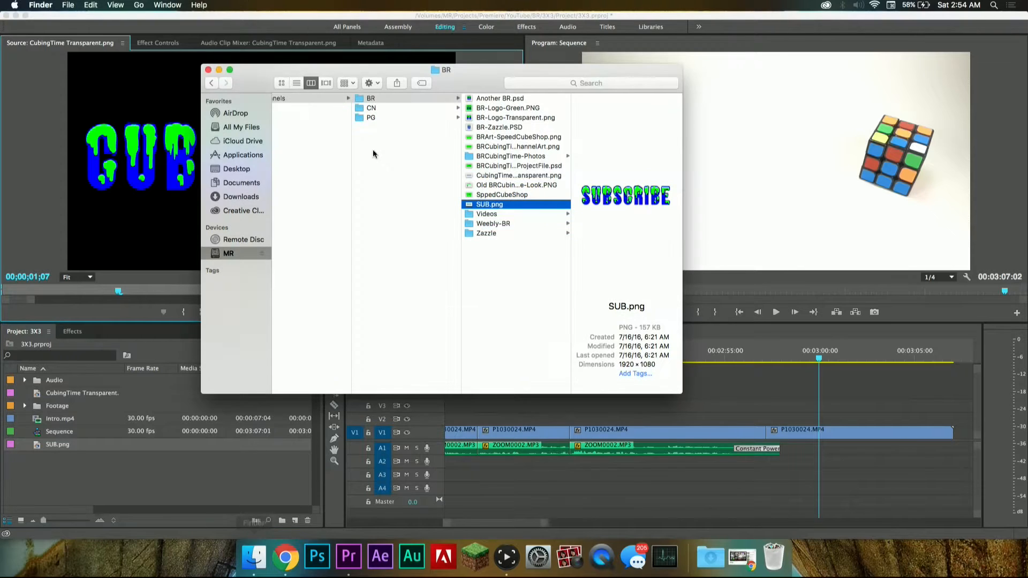
pyautogui.hscroll(-5, 387, 131)
pyautogui.click(299, 127)
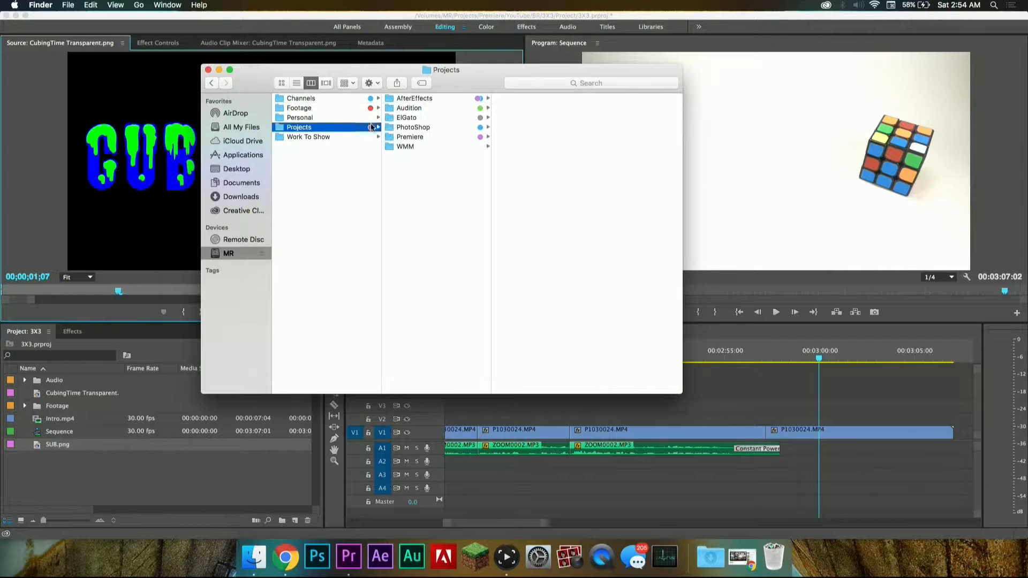
pyautogui.click(411, 137)
pyautogui.click(538, 107)
pyautogui.click(602, 98)
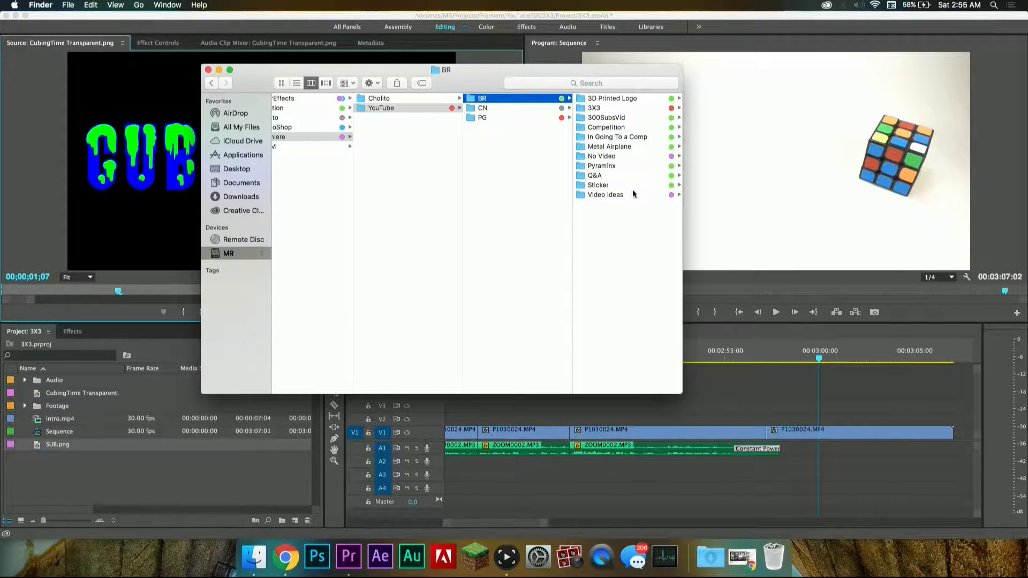
pyautogui.click(619, 165)
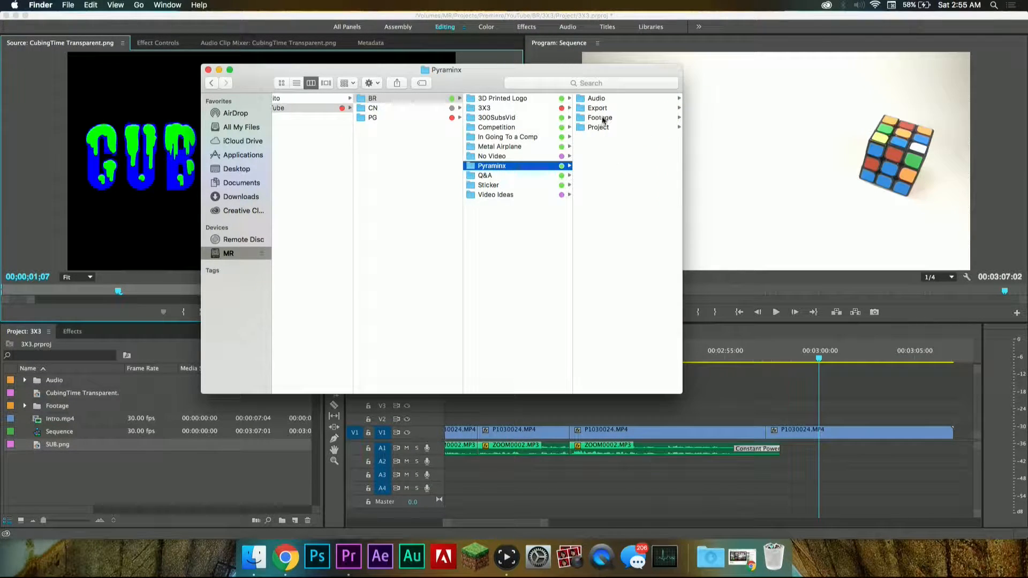
pyautogui.click(597, 108)
pyautogui.moveTo(615, 98); pyautogui.dragTo(86, 467)
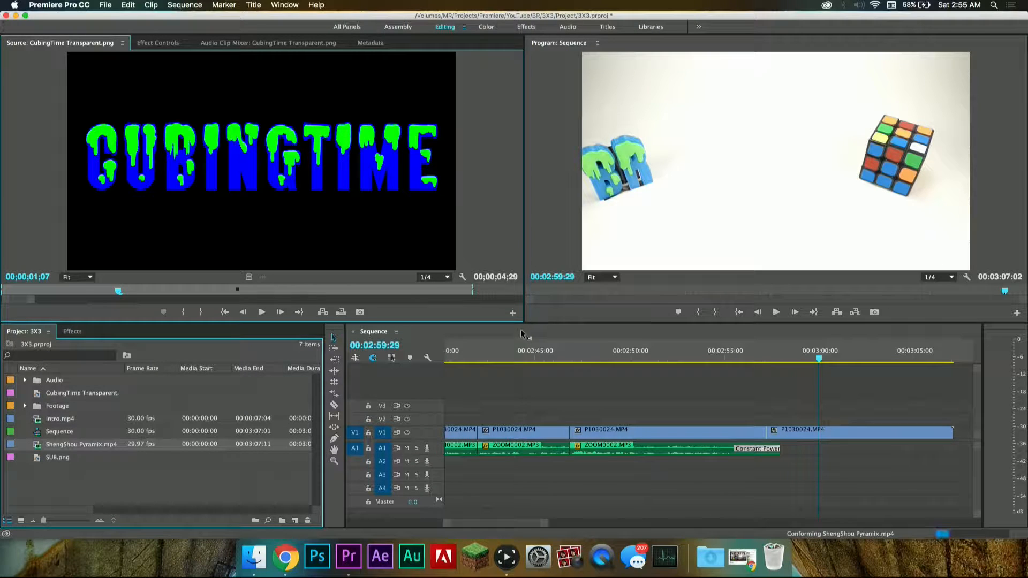
pyautogui.moveTo(520, 350); pyautogui.dragTo(530, 348)
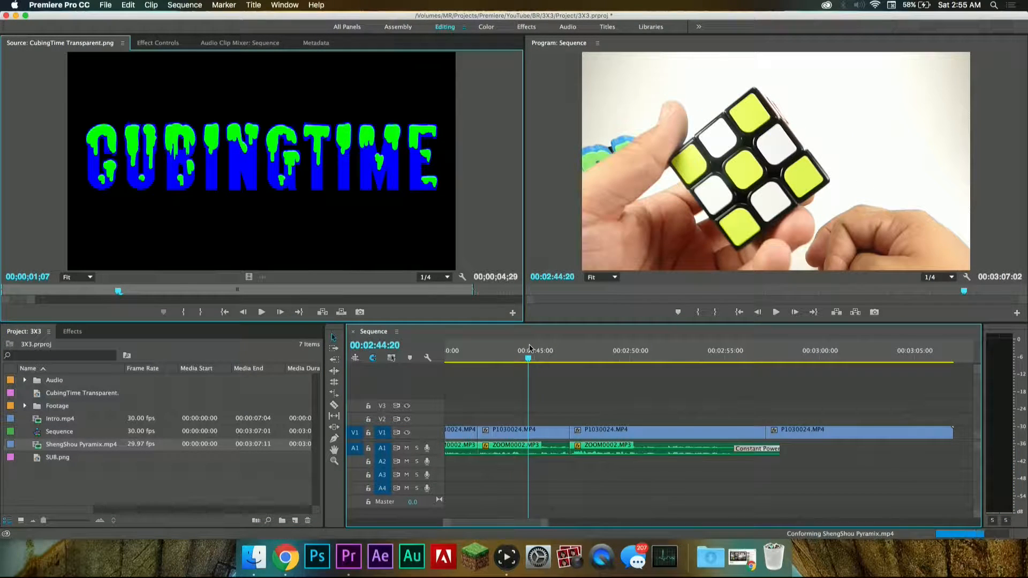
pyautogui.press('super+s')
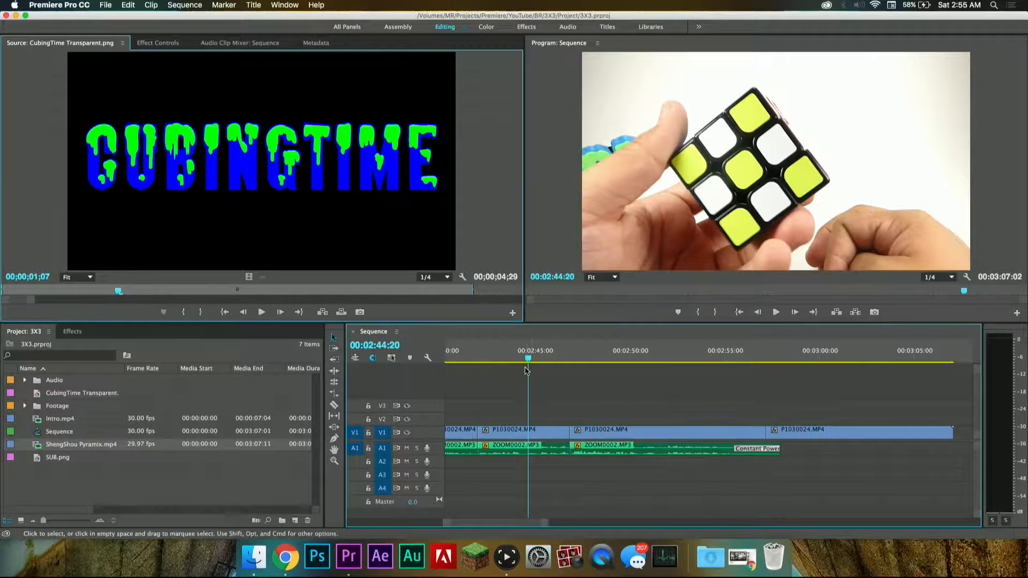
# Step: Play the ending from about 00:02:54:02 to 00:02:57:14 to review the closing words and the fade
pyautogui.scroll(-4, 526, 372)
pyautogui.hscroll(-4, 526, 371)
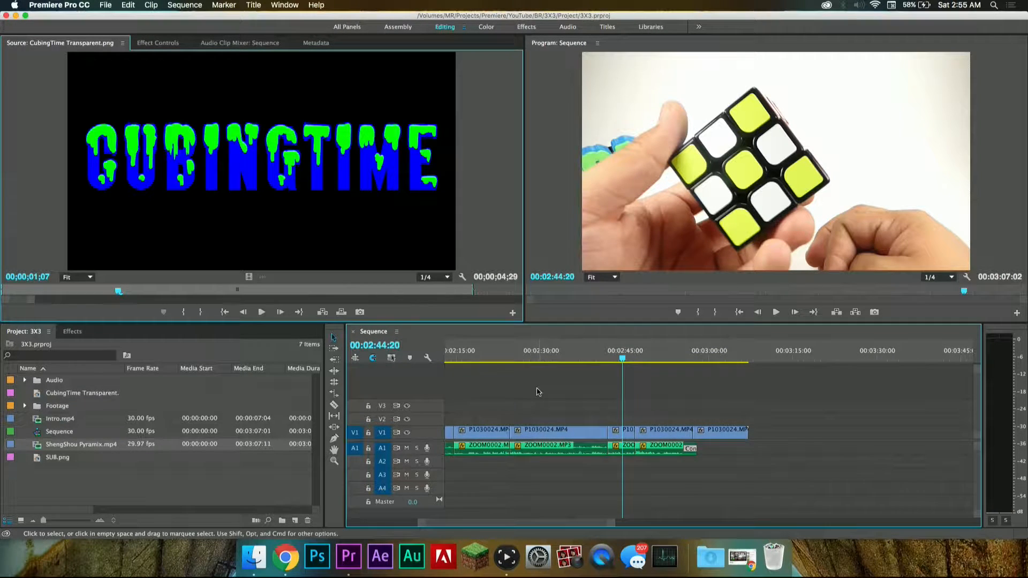
pyautogui.scroll(-3, 538, 392)
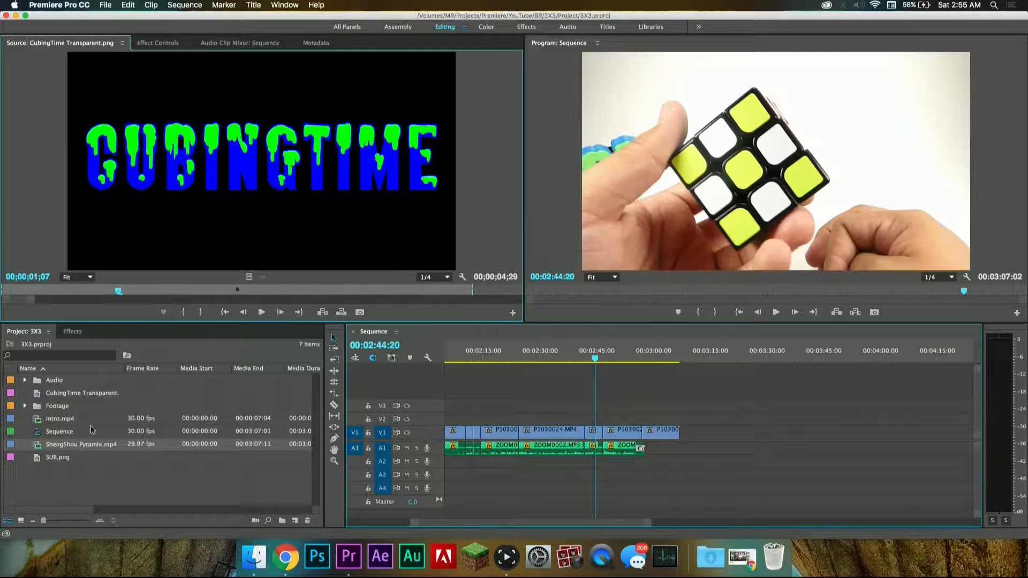
pyautogui.click(648, 357)
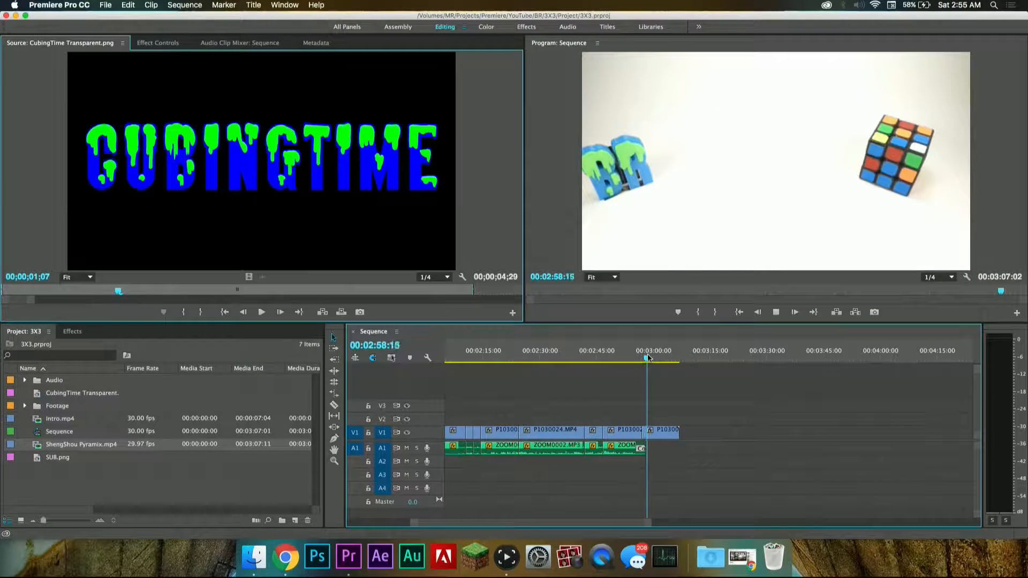
pyautogui.scroll(3, 638, 405)
pyautogui.click(608, 358)
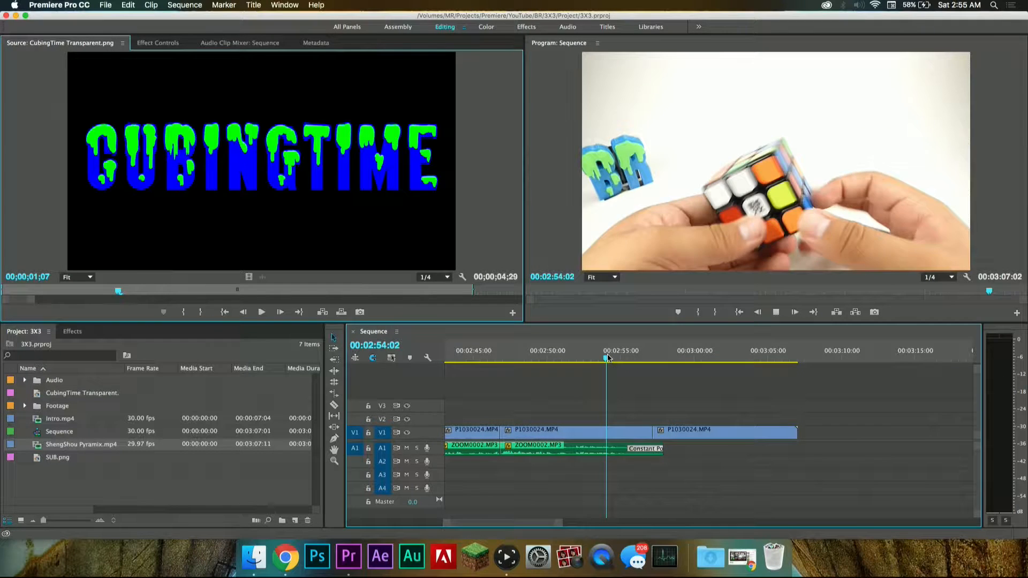
pyautogui.press('space')
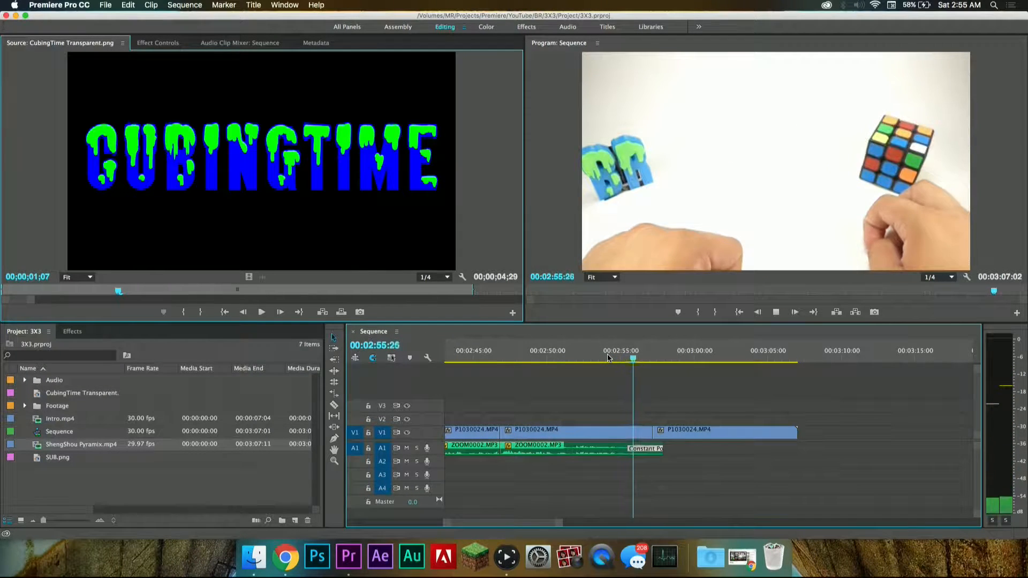
pyautogui.press('space')
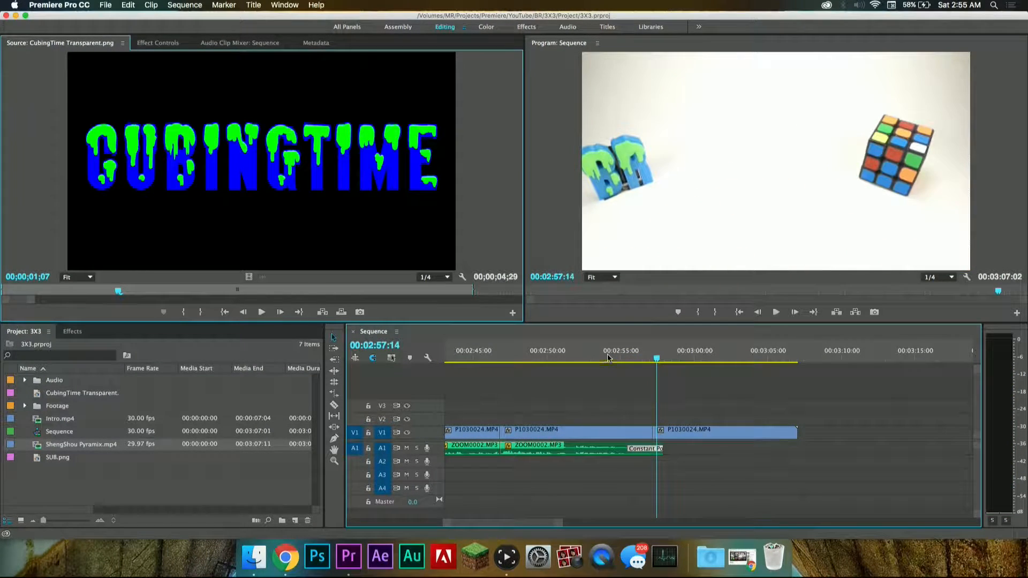
# Step: Replay the ending around the last V1 cut, from about 00:02:56:00 to 00:02:57:07
pyautogui.scroll(3, 663, 420)
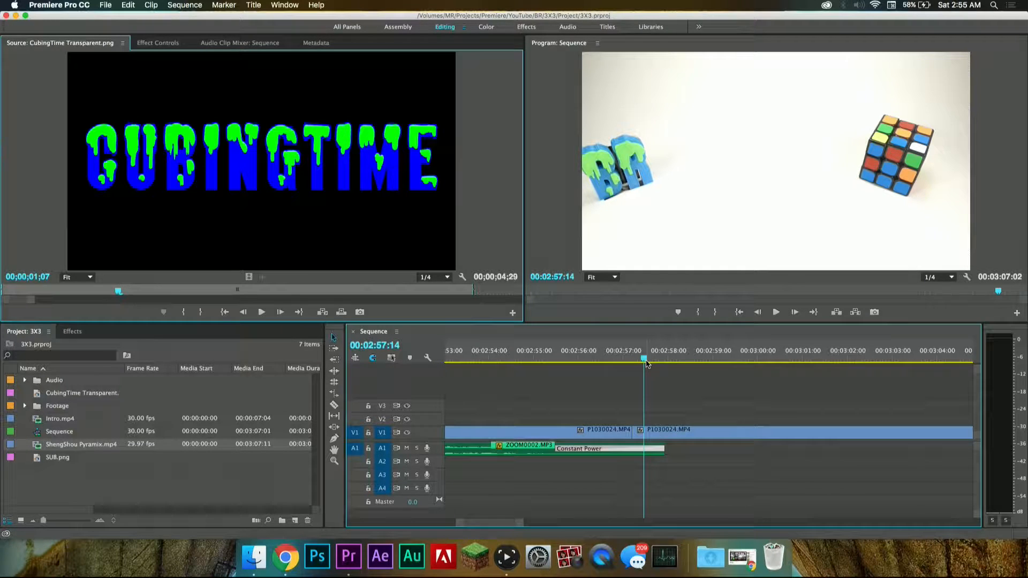
pyautogui.moveTo(644, 358); pyautogui.dragTo(629, 356)
pyautogui.press('space')
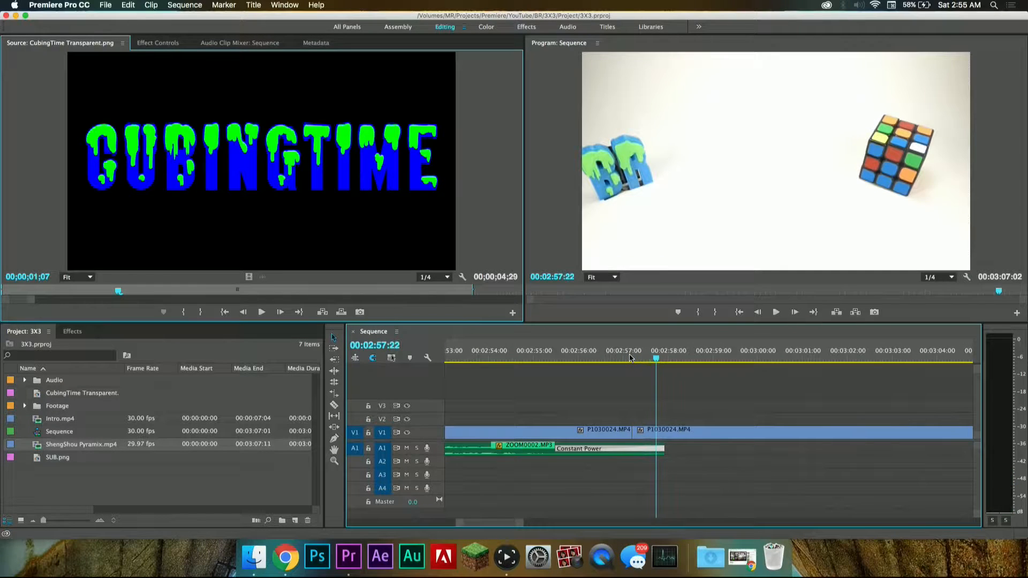
pyautogui.click(580, 355)
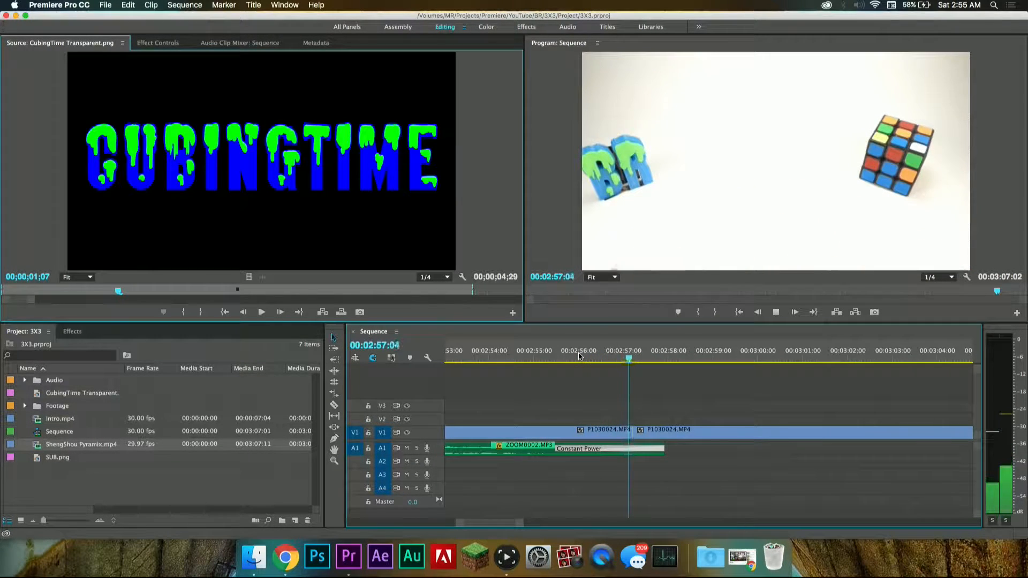
pyautogui.press('space')
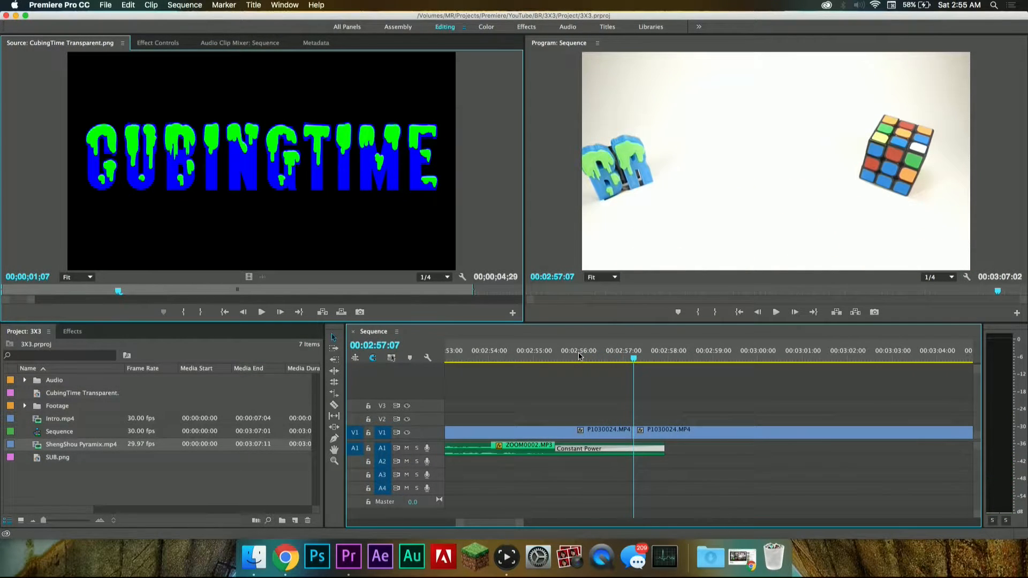
# Step: Split the last P1030024.MP4 clip on V1 at 00:02:57:19
pyautogui.click(662, 433)
pyautogui.press('space')
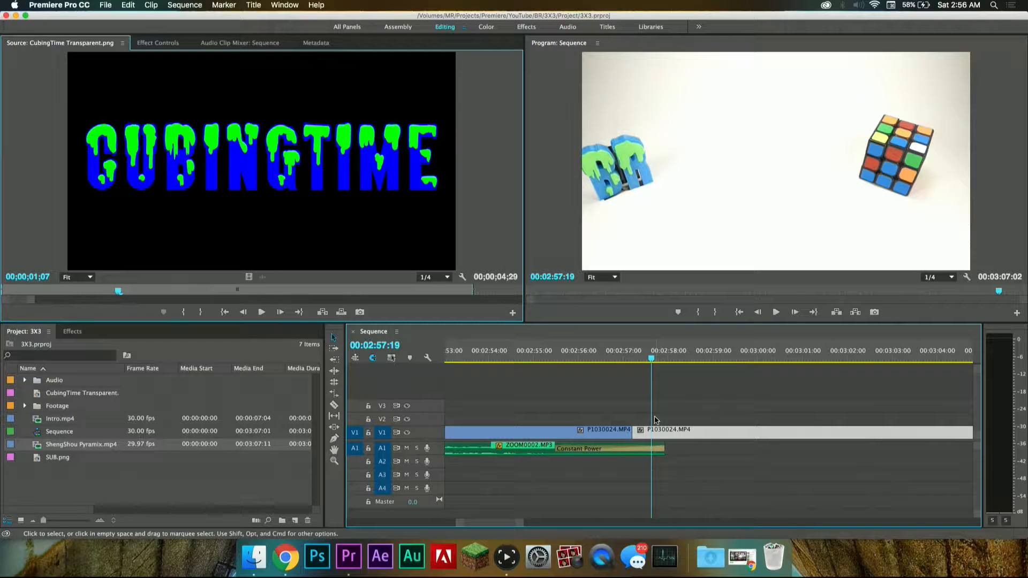
pyautogui.press('c')
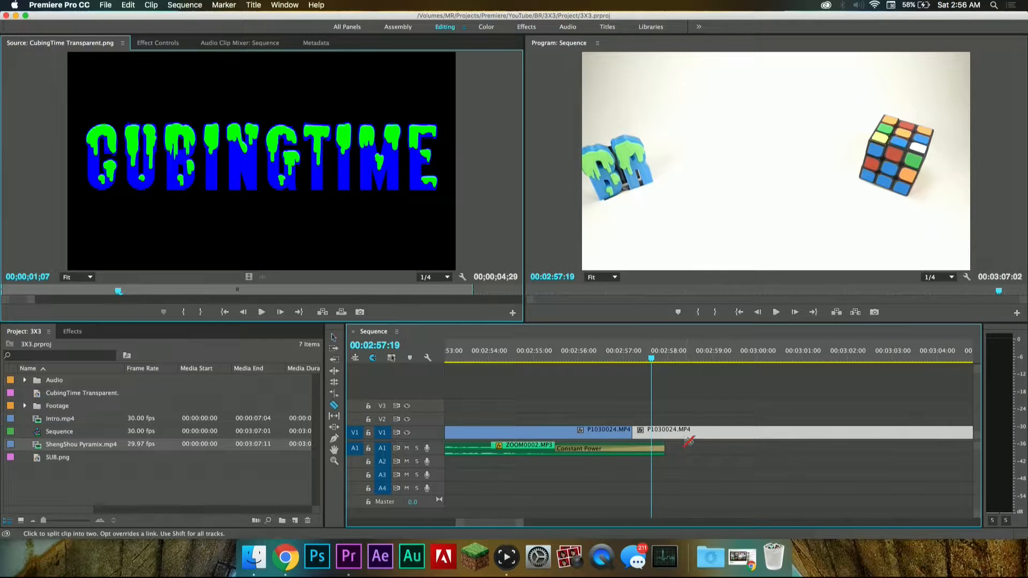
pyautogui.click(652, 433)
# Step: Duplicate the short P1030024.MP4 segment ending at 00:02:57:19 from V1 onto tracks V2 and V3, aligned directly above it
pyautogui.press('=')
pyautogui.press('=')
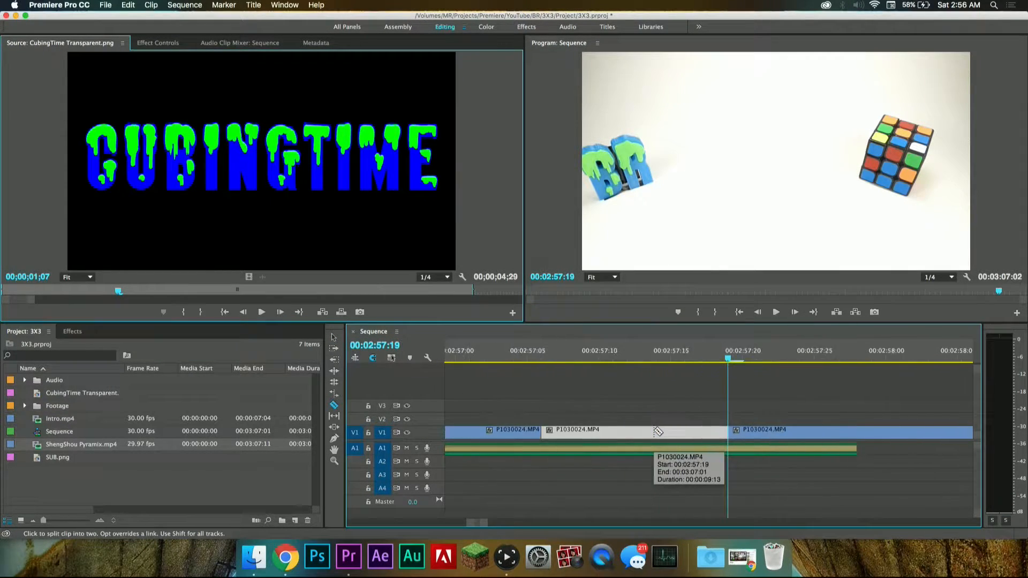
pyautogui.press('v')
pyautogui.moveTo(653, 432); pyautogui.dragTo(652, 420)
pyautogui.click(571, 358)
pyautogui.moveTo(567, 360); pyautogui.dragTo(543, 360)
pyautogui.press('super+v')
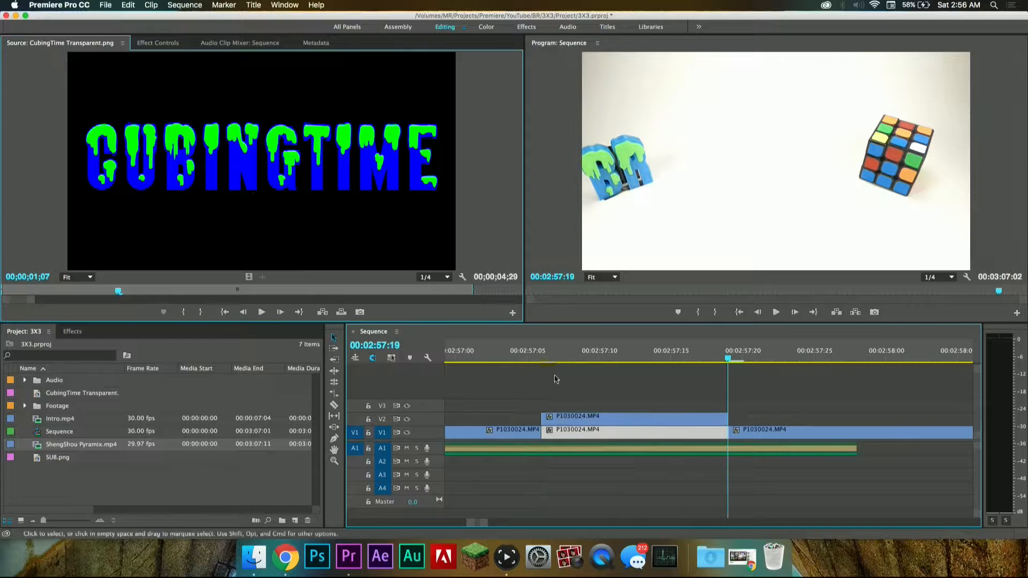
pyautogui.moveTo(598, 406)
pyautogui.mouseDown()
pyautogui.moveTo(607, 435)
pyautogui.moveTo(602, 408)
pyautogui.mouseUp()
pyautogui.click(593, 419)
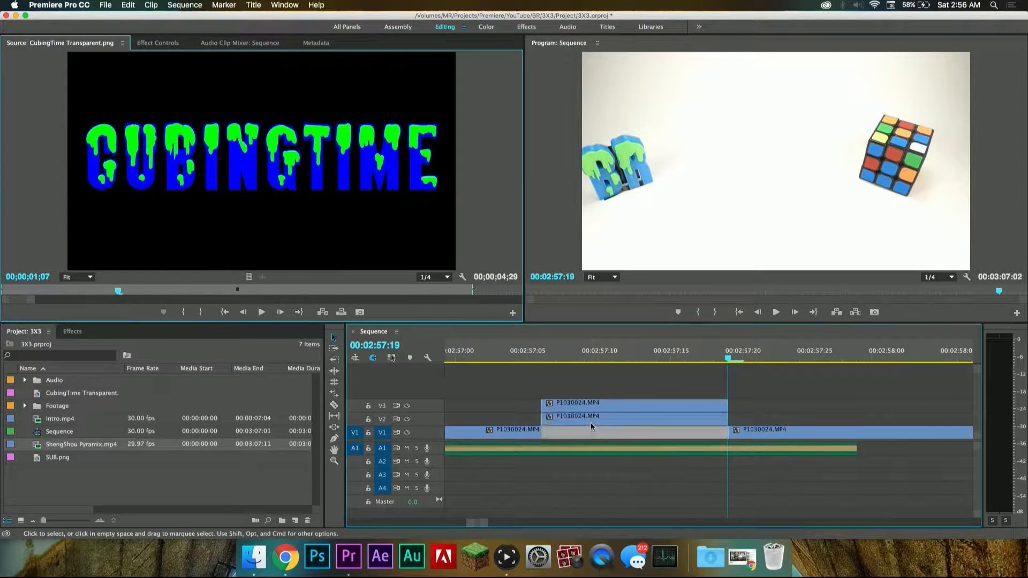
pyautogui.moveTo(587, 355); pyautogui.dragTo(556, 355)
pyautogui.press('super+v')
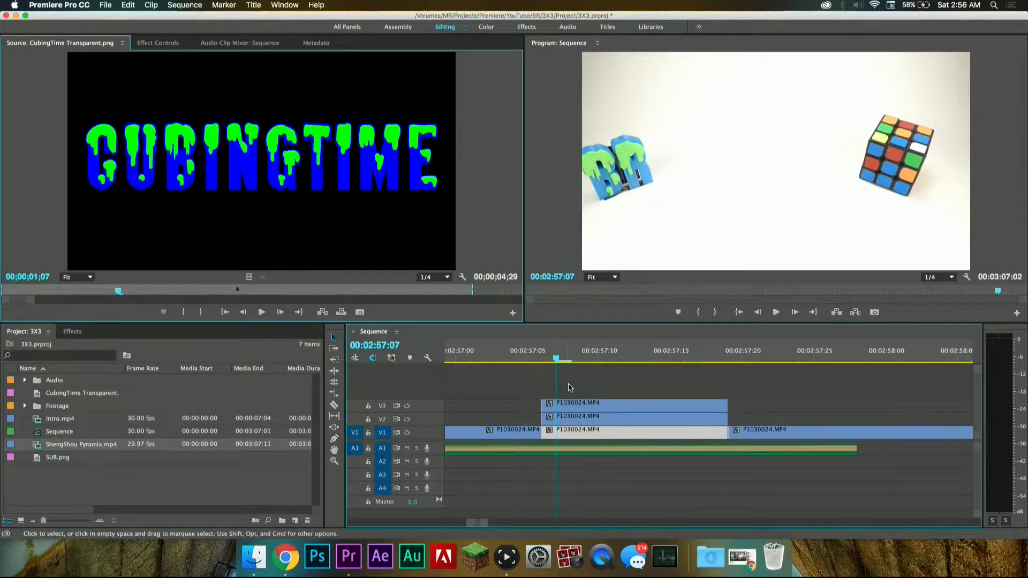
# Step: Hide the output of tracks V1 and V2 and open the effect controls of the P1030024.MP4 copy on V3
pyautogui.click(409, 433)
pyautogui.click(407, 419)
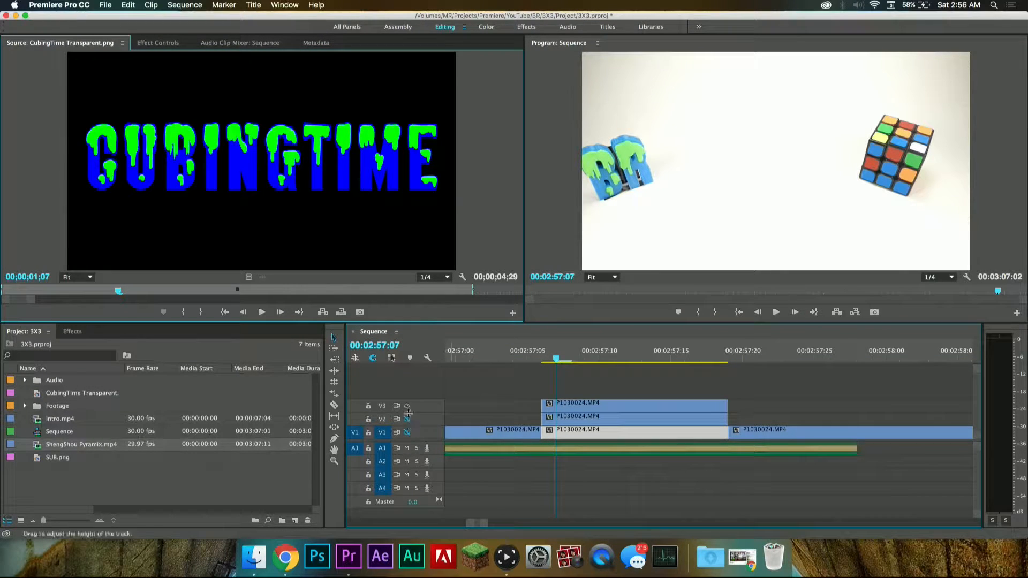
pyautogui.click(635, 407)
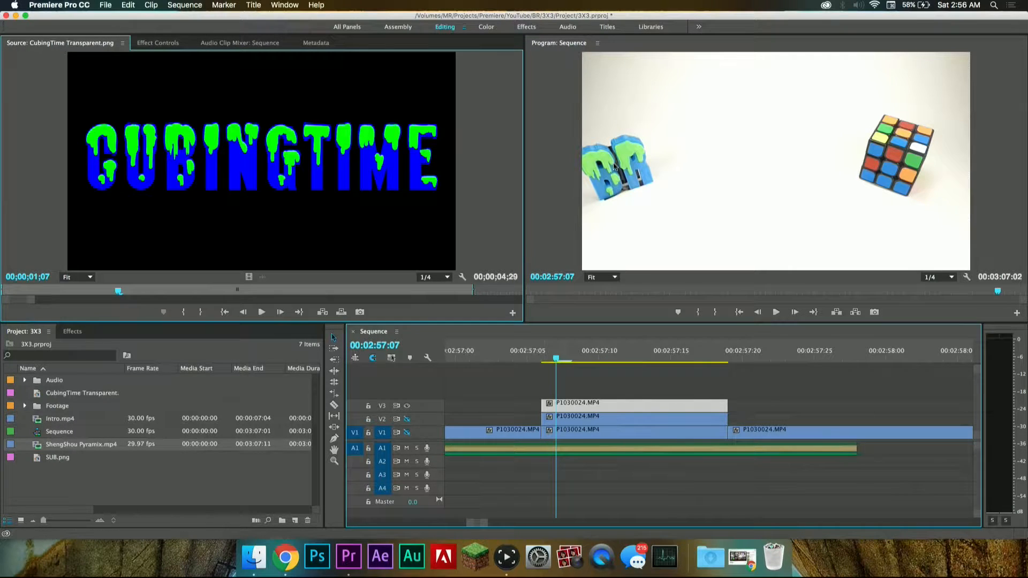
pyautogui.doubleClick(588, 403)
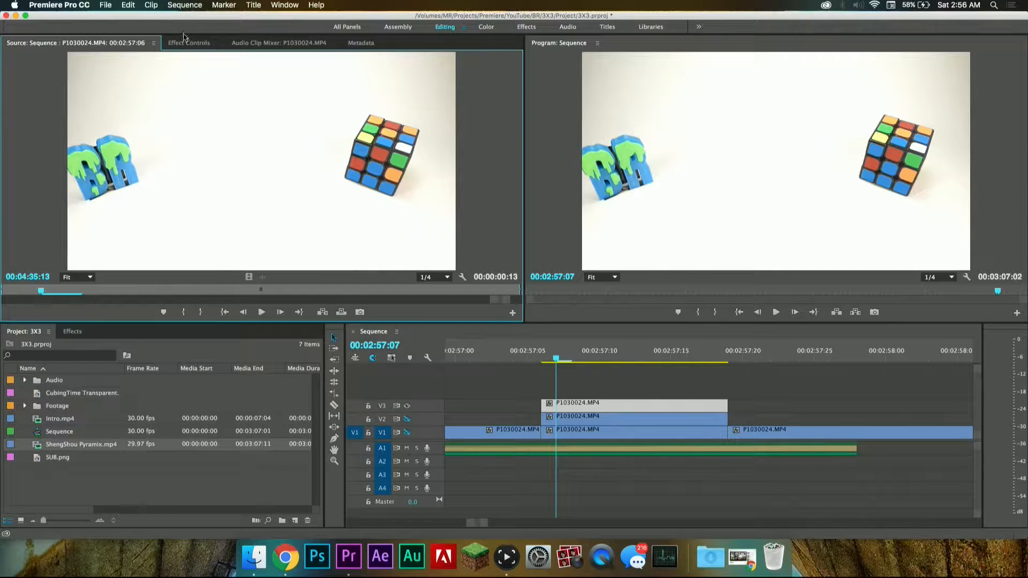
pyautogui.click(189, 43)
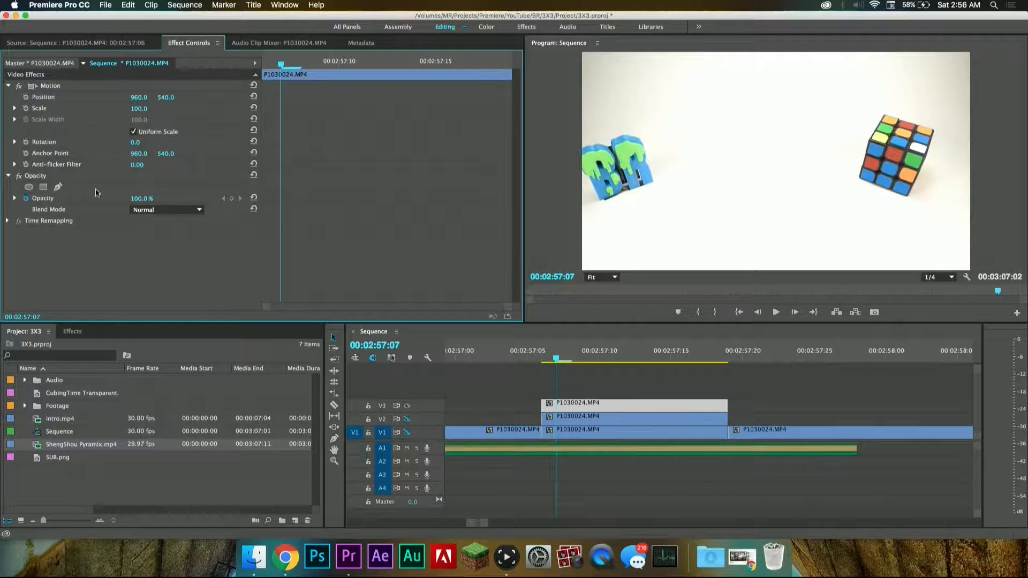
# Step: Draw a freeform opacity mask around the BR letters on the V3 clip at 75% zoom and adjust its lower points closer to them
pyautogui.click(603, 276)
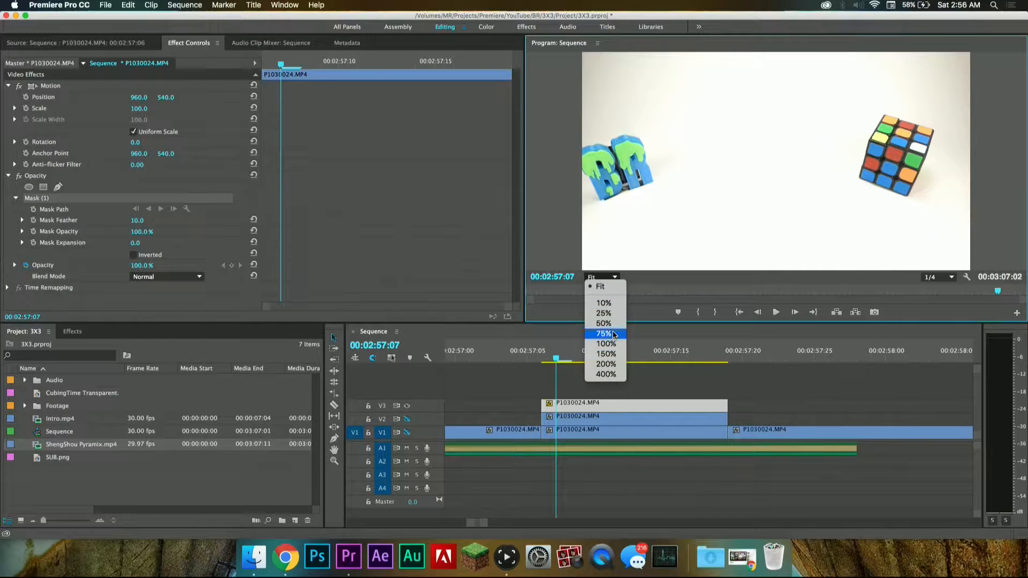
pyautogui.click(608, 333)
pyautogui.moveTo(798, 271); pyautogui.dragTo(690, 268)
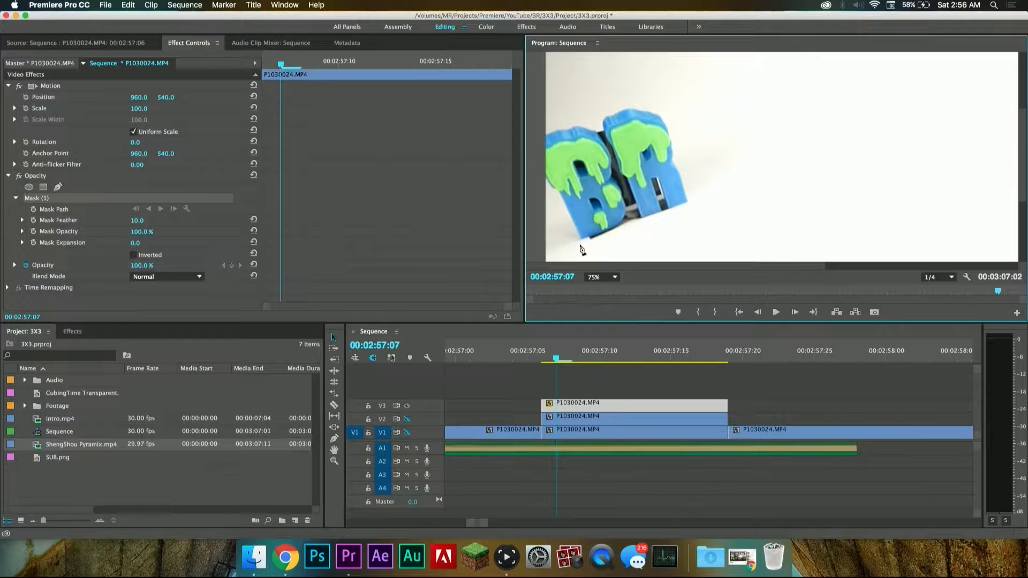
pyautogui.click(689, 202)
pyautogui.moveTo(662, 107); pyautogui.dragTo(645, 93)
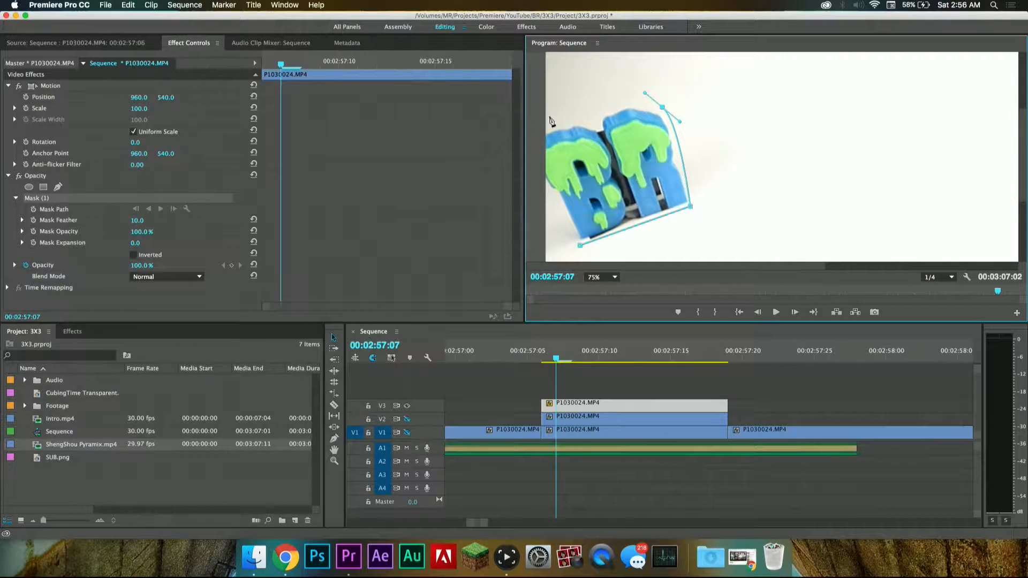
pyautogui.moveTo(539, 129); pyautogui.dragTo(535, 137)
pyautogui.click(535, 185)
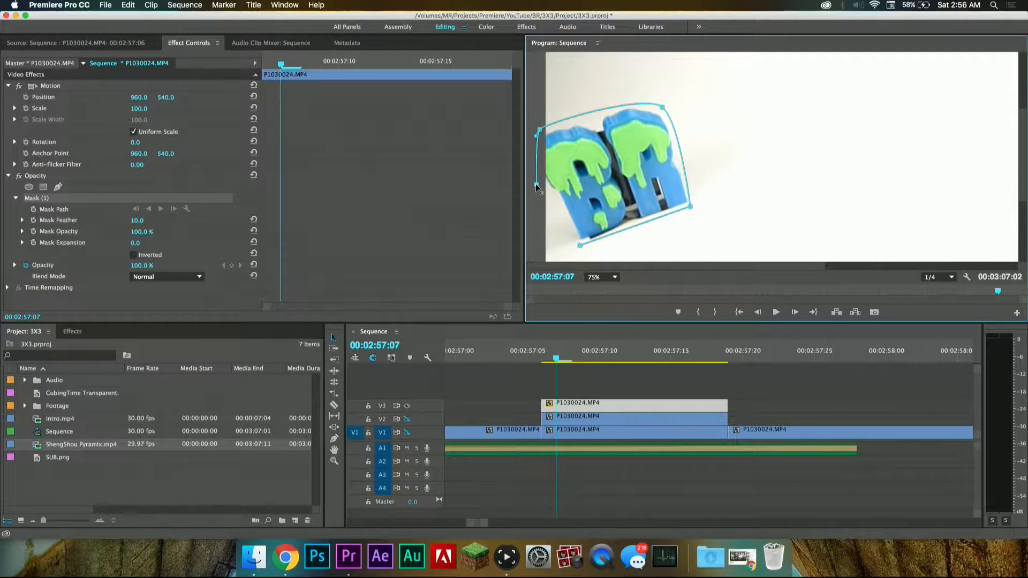
pyautogui.click(580, 246)
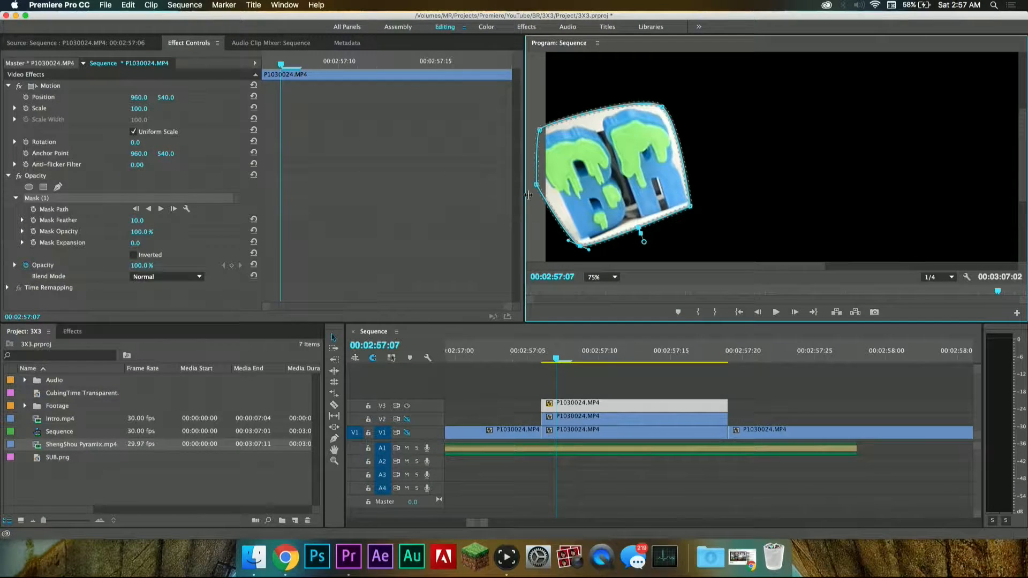
pyautogui.moveTo(536, 185); pyautogui.dragTo(546, 194)
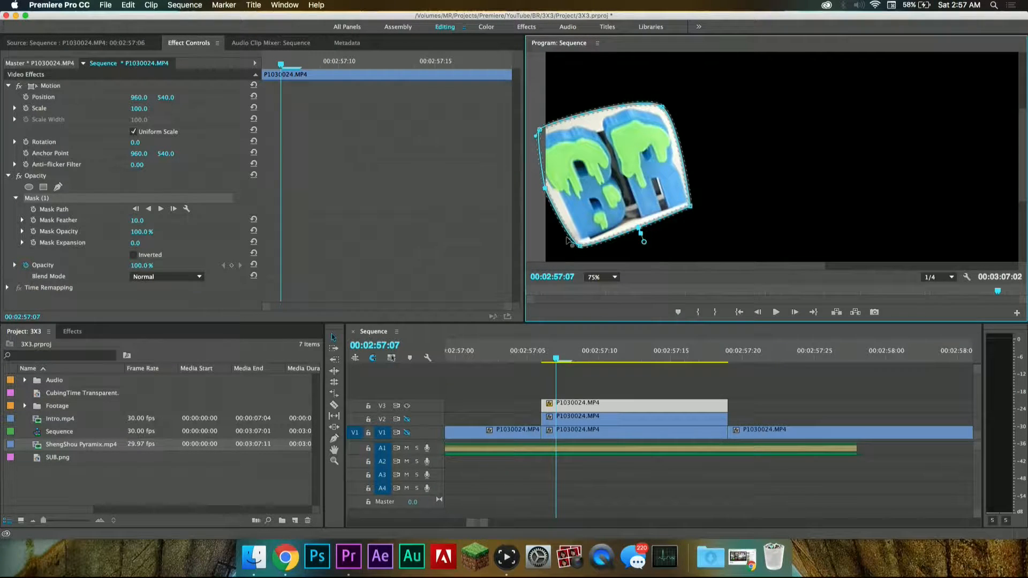
pyautogui.moveTo(581, 247); pyautogui.dragTo(576, 242)
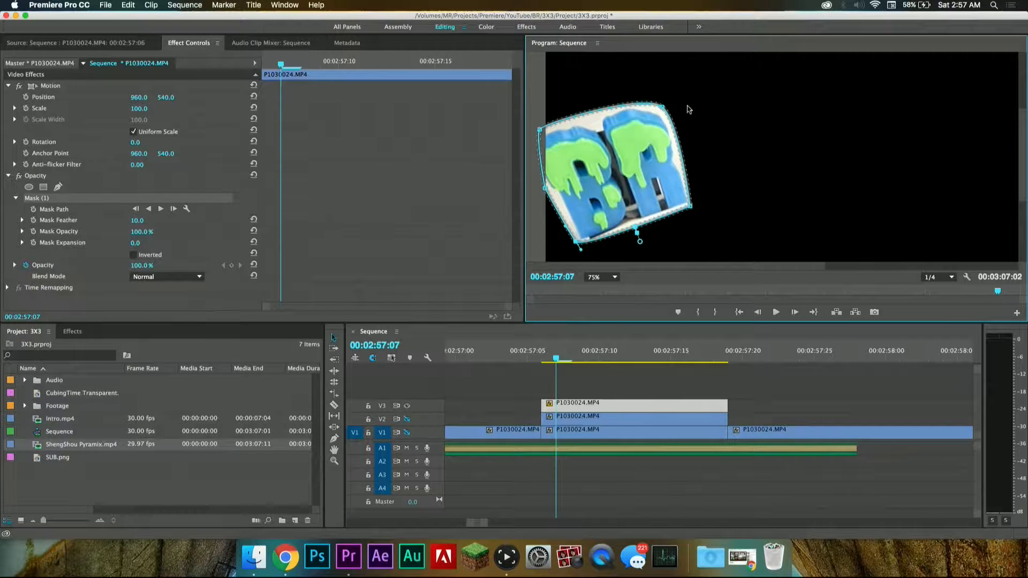
# Step: Set the BR letters mask's feather to 36 and its expansion to -13
pyautogui.click(113, 216)
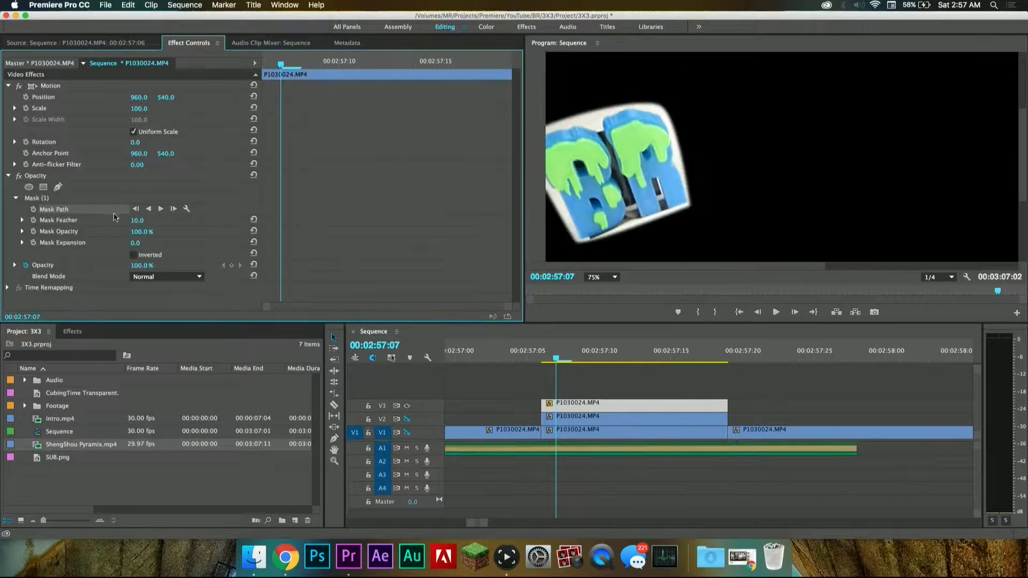
pyautogui.moveTo(137, 220); pyautogui.dragTo(147, 221)
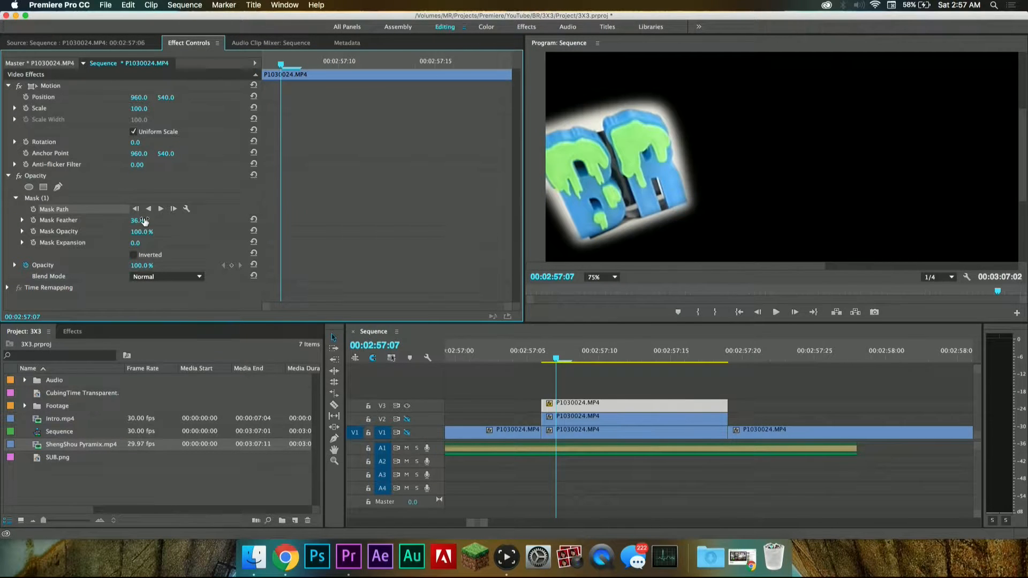
pyautogui.moveTo(136, 243); pyautogui.dragTo(129, 244)
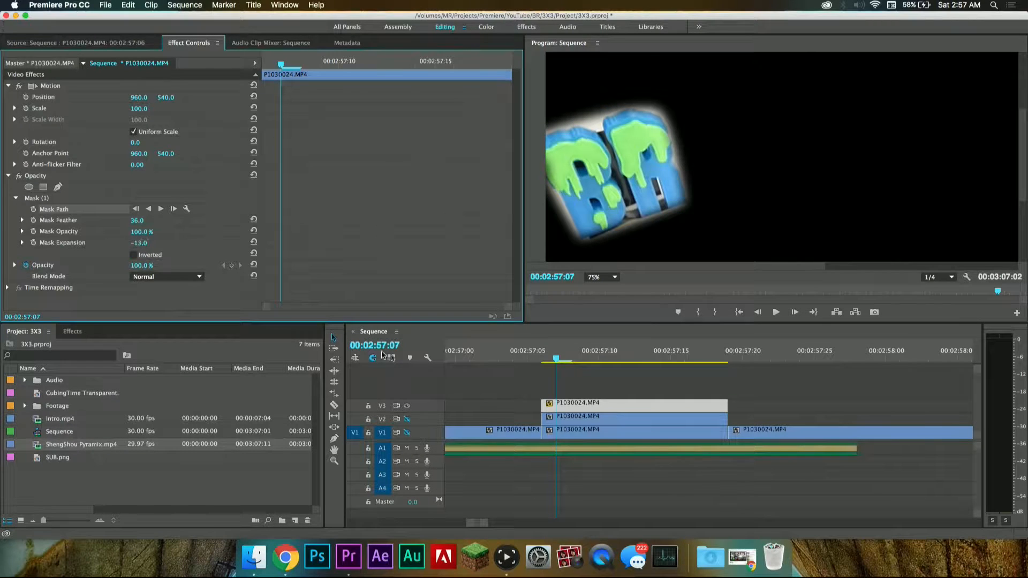
# Step: Fit the whole frame in the program view and play the masked segment from 00:02:57:06 to check the mask
pyautogui.click(602, 276)
pyautogui.click(597, 284)
pyautogui.click(580, 374)
pyautogui.press('space')
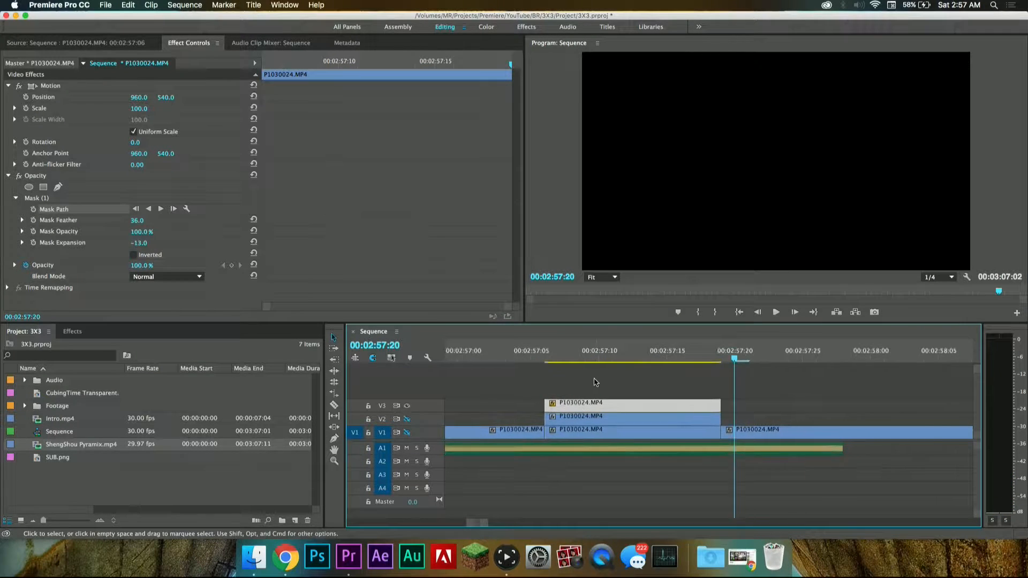
pyautogui.click(554, 358)
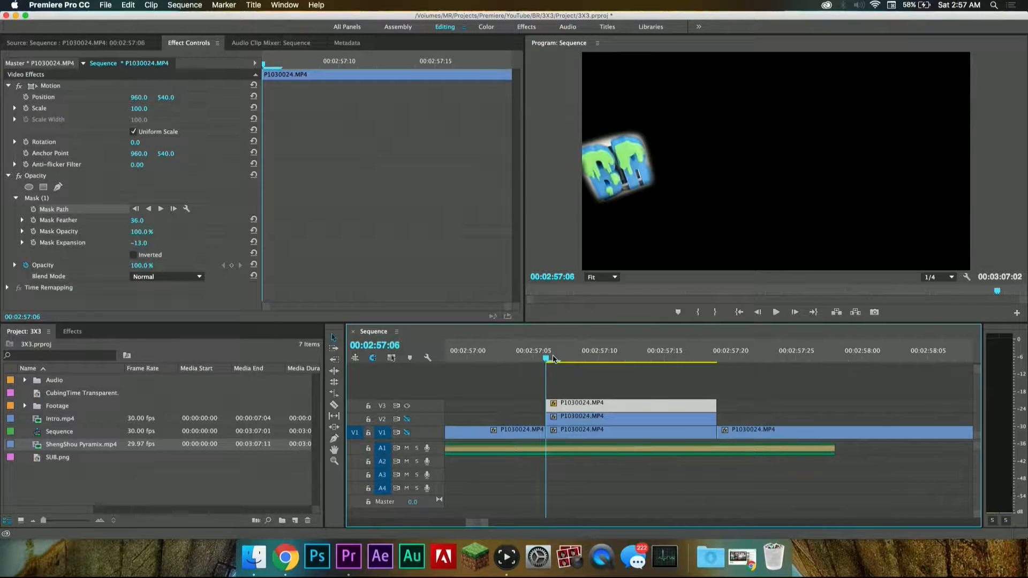
pyautogui.press('space')
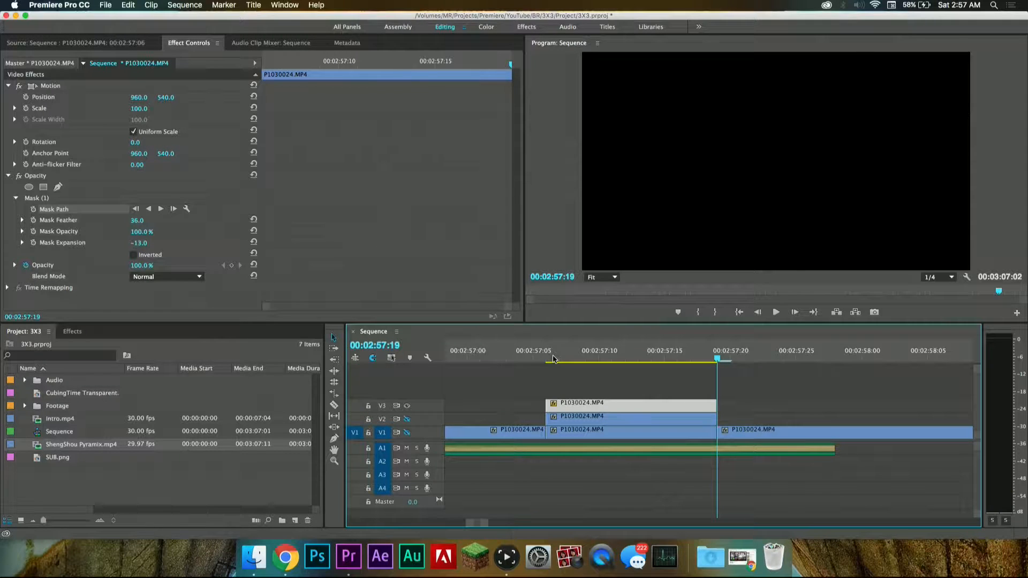
# Step: Trim the start of the following V1 clip to 00:02:57:20 and extend all three stacked segments to that frame
pyautogui.press('Right')
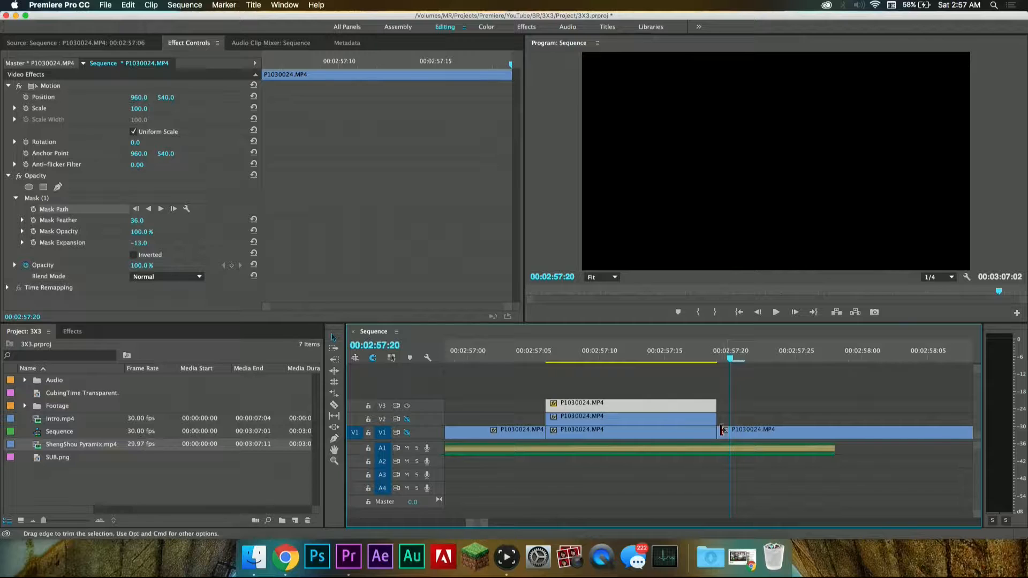
pyautogui.moveTo(723, 431); pyautogui.dragTo(730, 431)
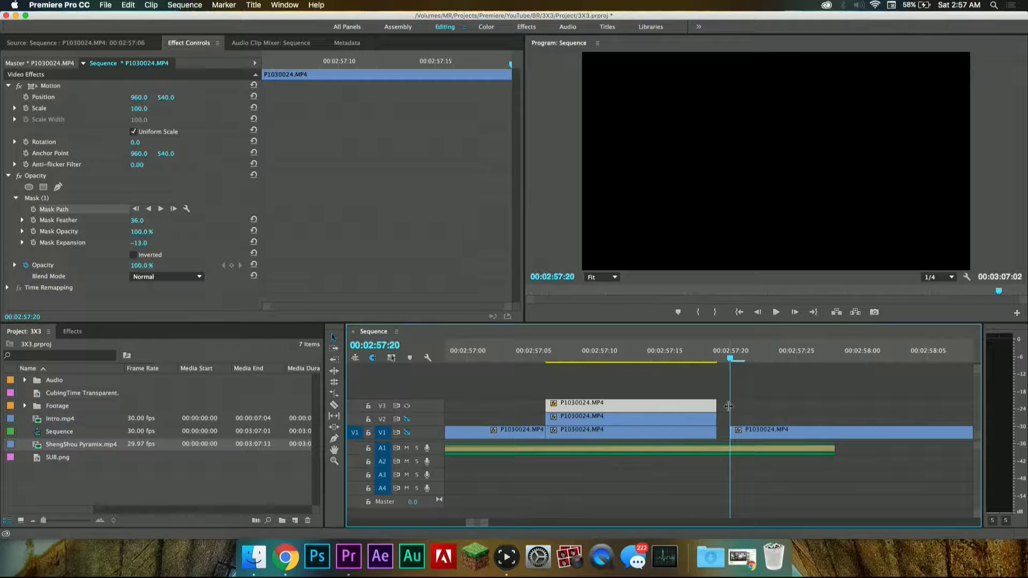
pyautogui.moveTo(728, 382); pyautogui.dragTo(730, 419)
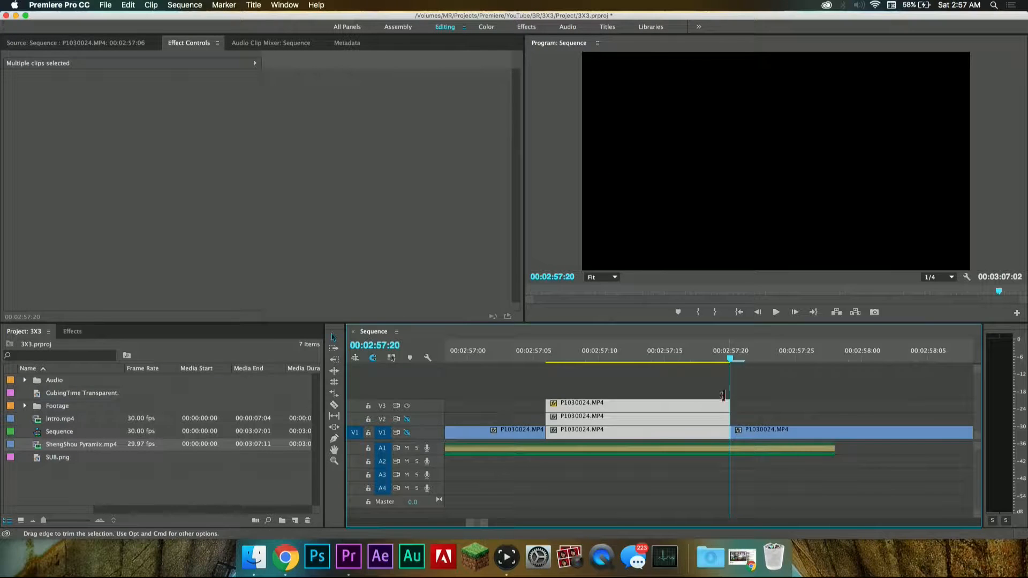
# Step: Move the three stacked P1030024.MP4 segments up one track to V2, V3 and V4 and check the frame at 00:02:57:07
pyautogui.moveTo(658, 356); pyautogui.dragTo(554, 359)
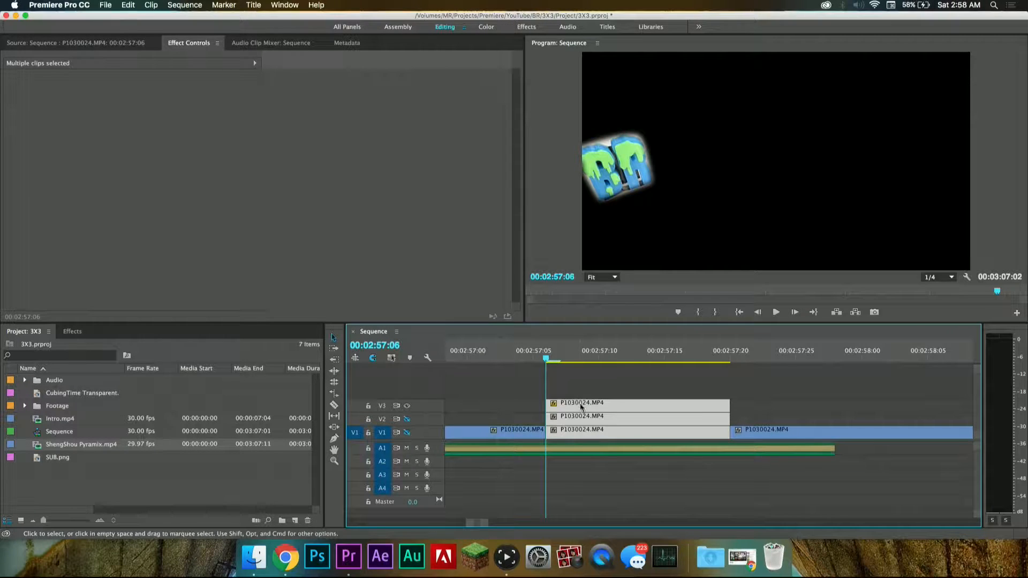
pyautogui.moveTo(581, 406); pyautogui.dragTo(582, 393)
pyautogui.click(555, 361)
pyautogui.click(560, 369)
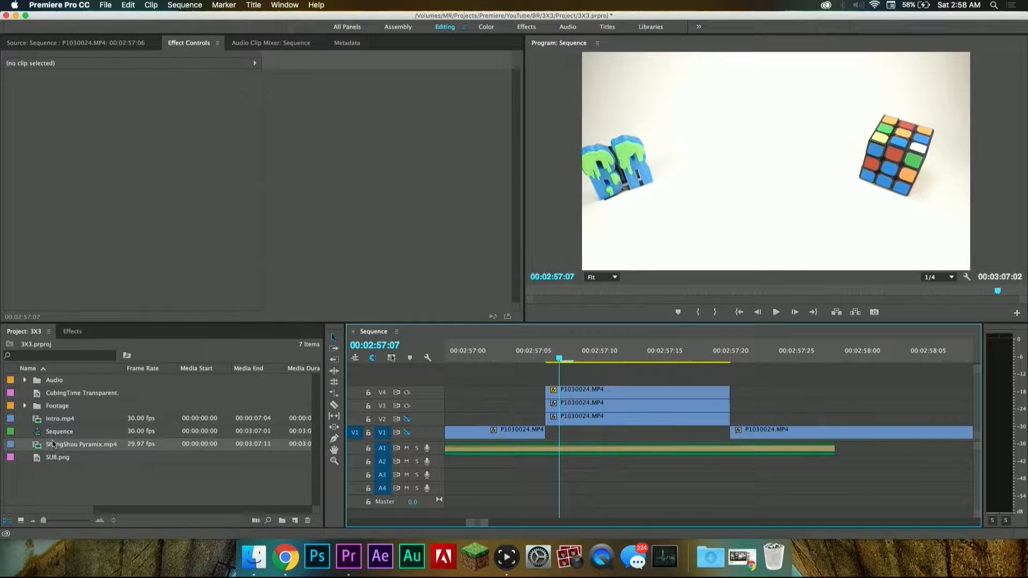
# Step: Create an Images bin in the project, put CubingTime Transparent.png and SUB.png in it, and preview the CubingTime image in the source monitor
pyautogui.click(53, 396)
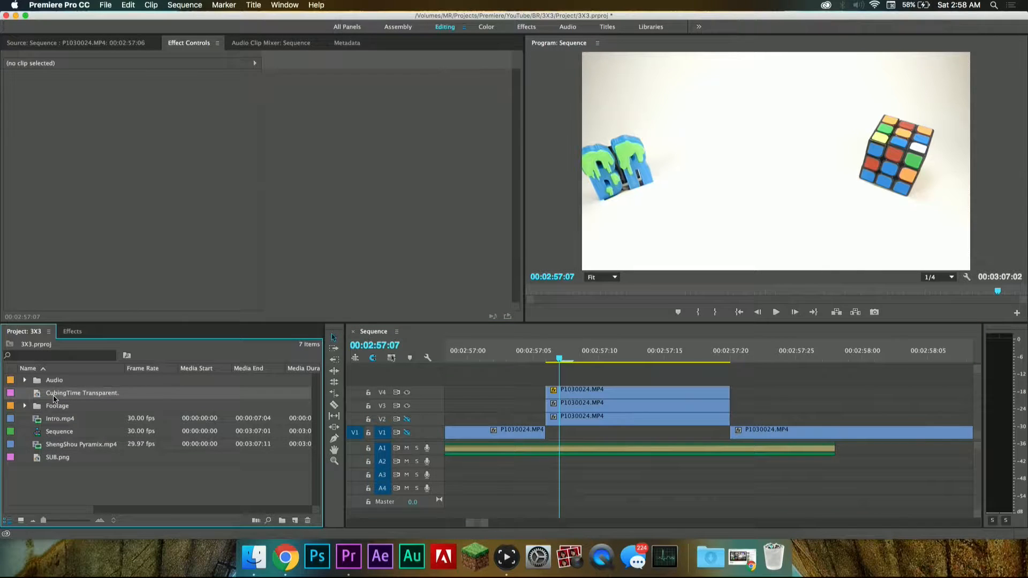
pyautogui.click(281, 521)
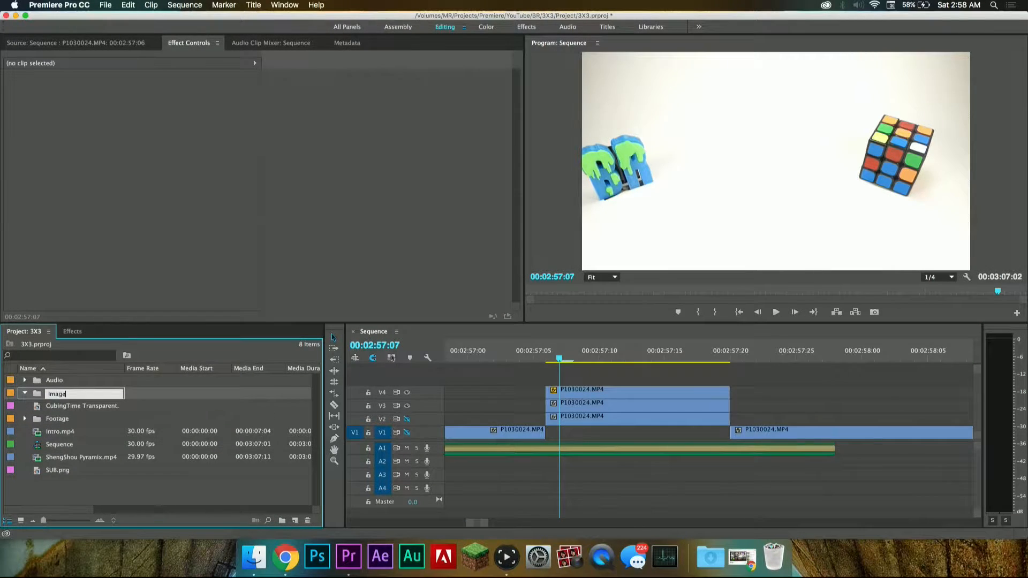
pyautogui.click(170, 490)
pyautogui.click(64, 406)
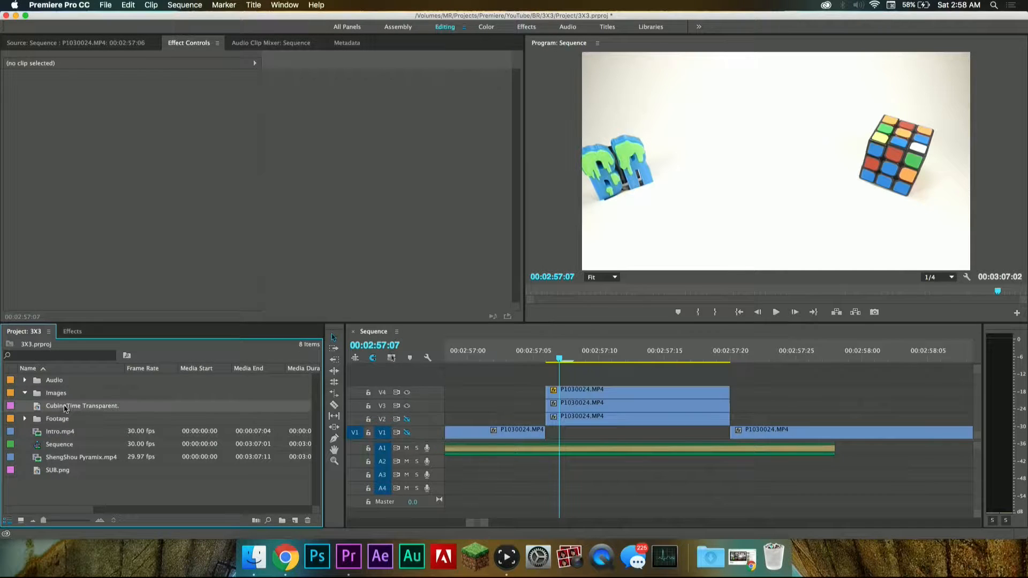
pyautogui.keyDown('super'); pyautogui.click(63, 475); pyautogui.keyUp('super')
pyautogui.moveTo(63, 475); pyautogui.dragTo(45, 396)
pyautogui.click(25, 431)
pyautogui.click(24, 432)
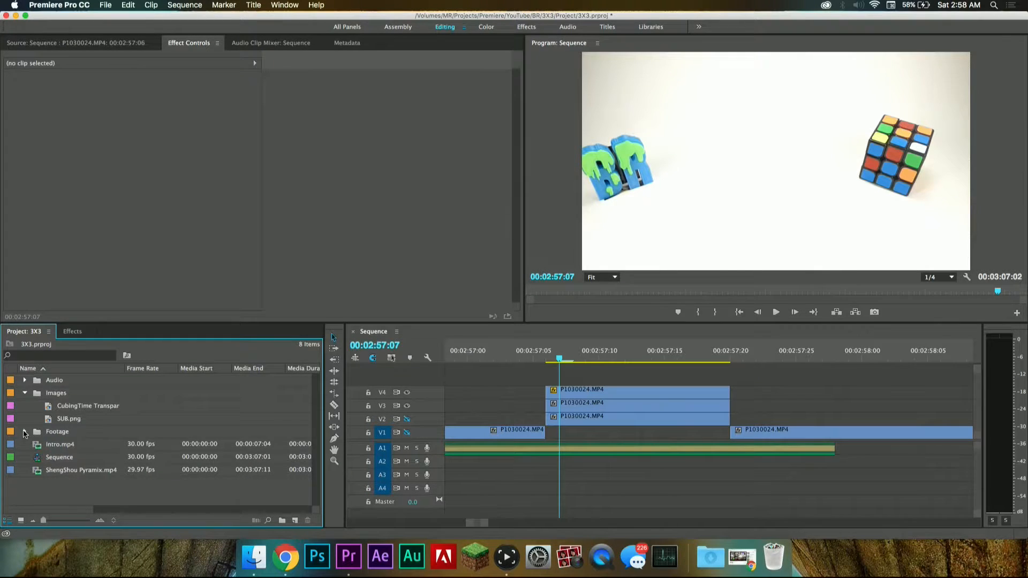
pyautogui.doubleClick(57, 407)
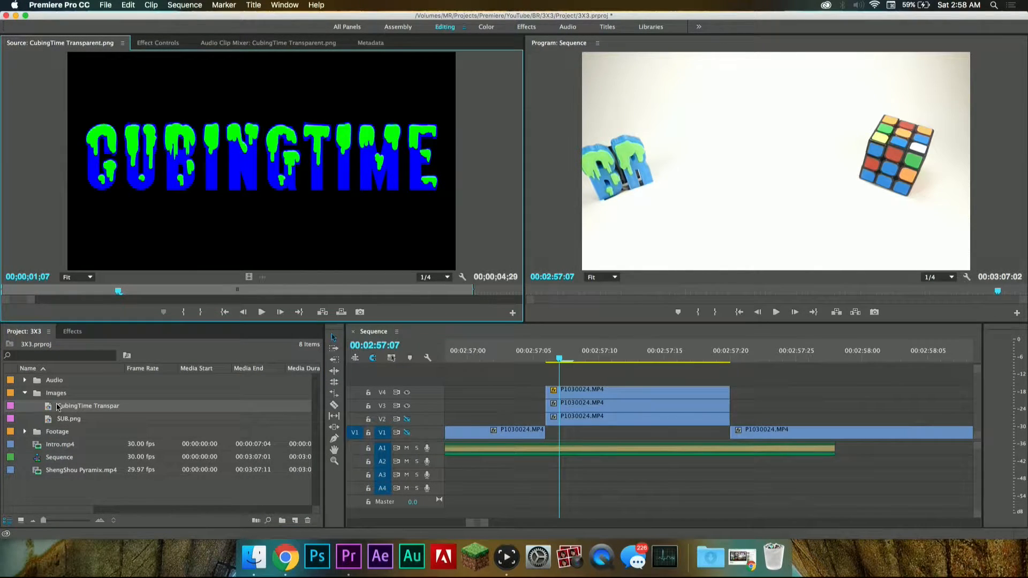
pyautogui.click(49, 408)
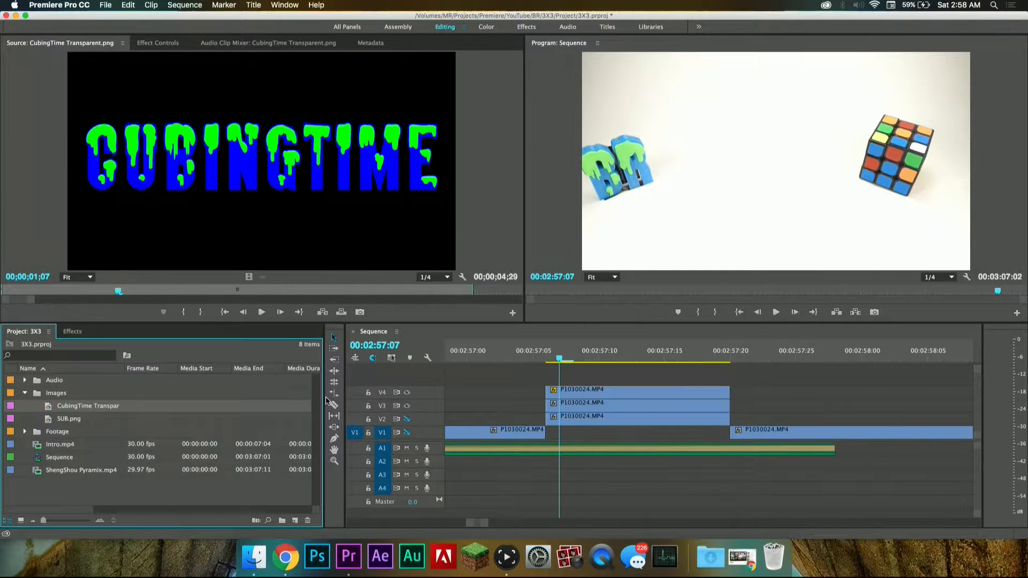
# Step: Switch to Photo Booth to view the live camera image, and return to Premiere Pro
pyautogui.click(569, 556)
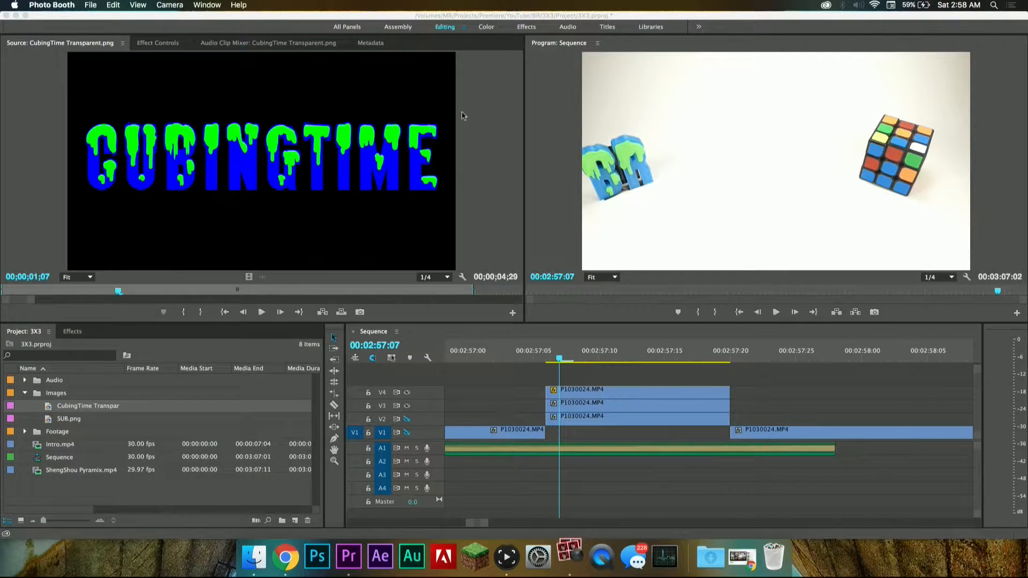
pyautogui.moveTo(355, 41); pyautogui.dragTo(615, 91)
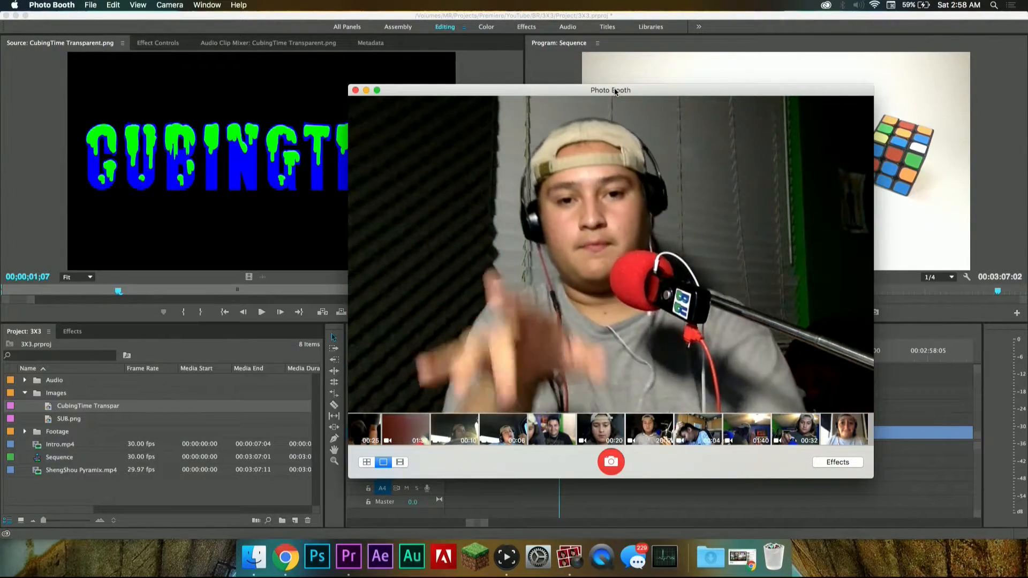
pyautogui.moveTo(687, 91); pyautogui.dragTo(573, 56)
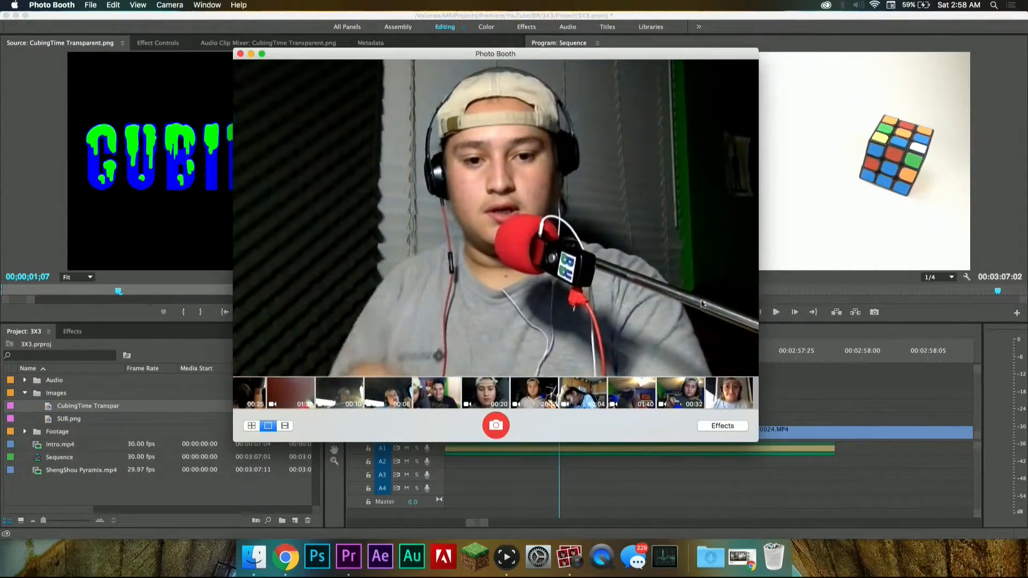
pyautogui.click(829, 352)
# Step: Move the V2 P1030024.MP4 segment down to V1 and place CubingTime Transparent.png on V2 at the segment's start
pyautogui.click(590, 420)
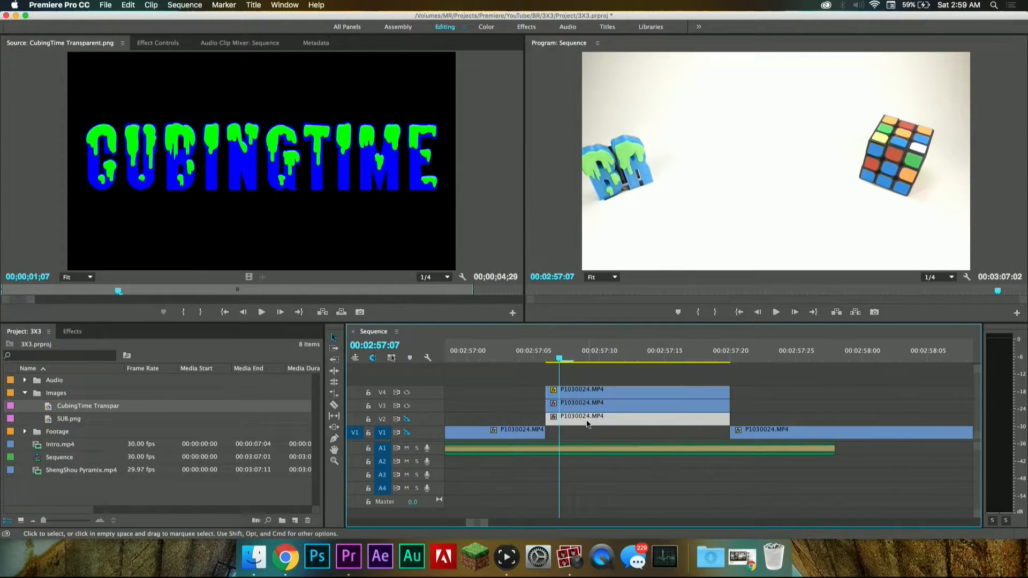
pyautogui.moveTo(587, 424); pyautogui.dragTo(587, 428)
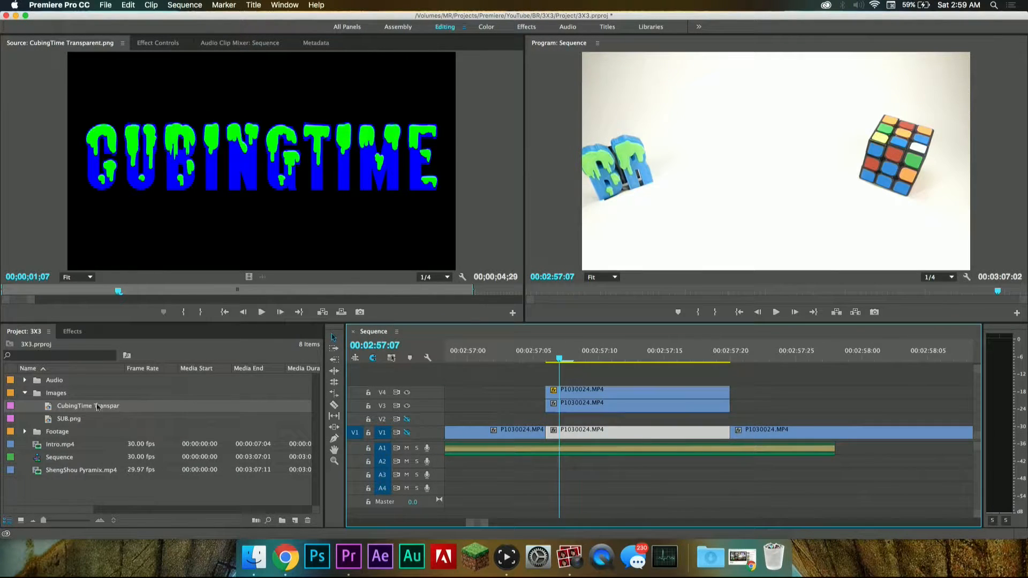
pyautogui.moveTo(49, 409); pyautogui.dragTo(554, 423)
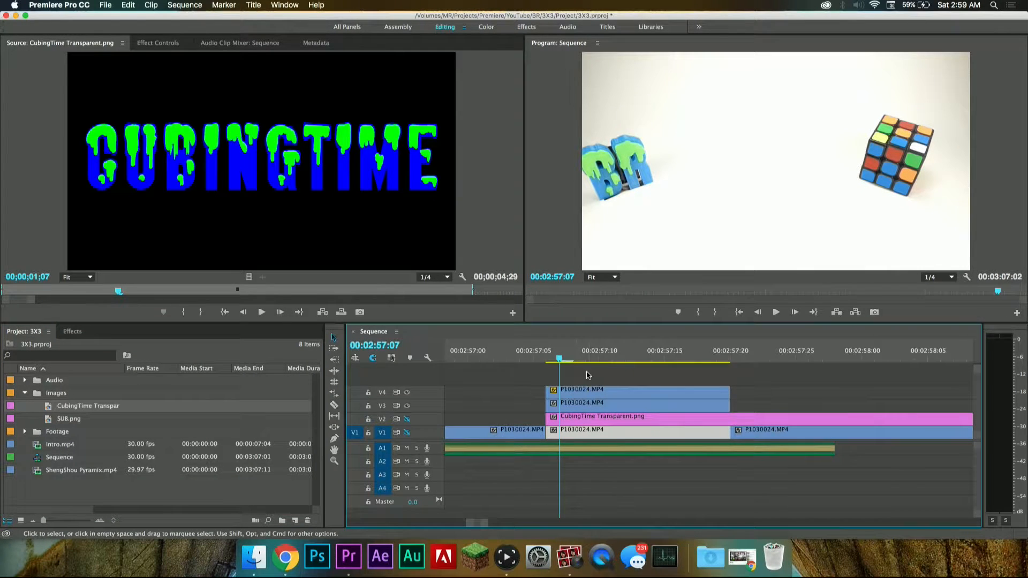
# Step: Hide the output of tracks V1, V2 and V4 so that only the V3 P1030024.MP4 segment shows
pyautogui.click(568, 406)
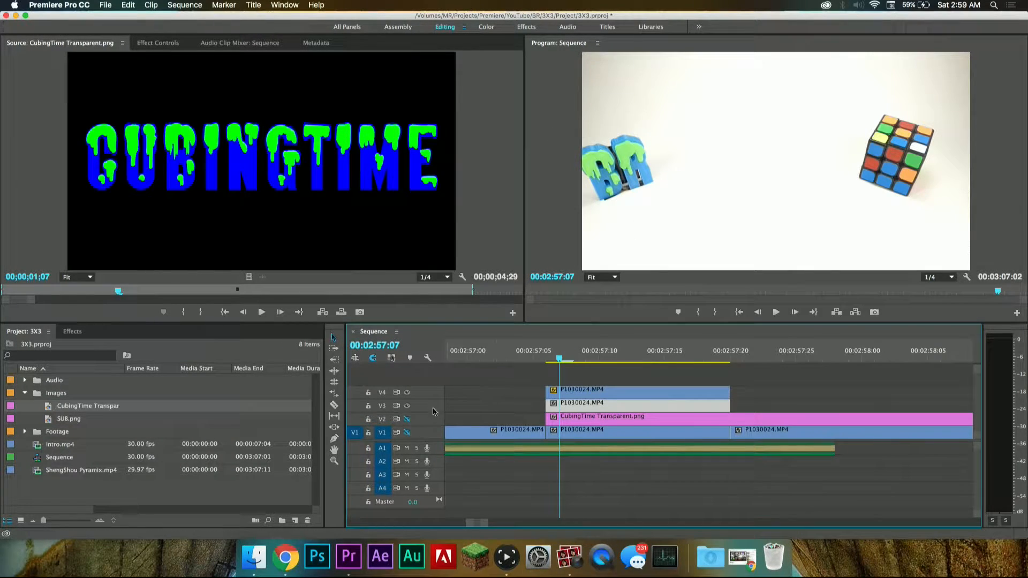
pyautogui.click(407, 433)
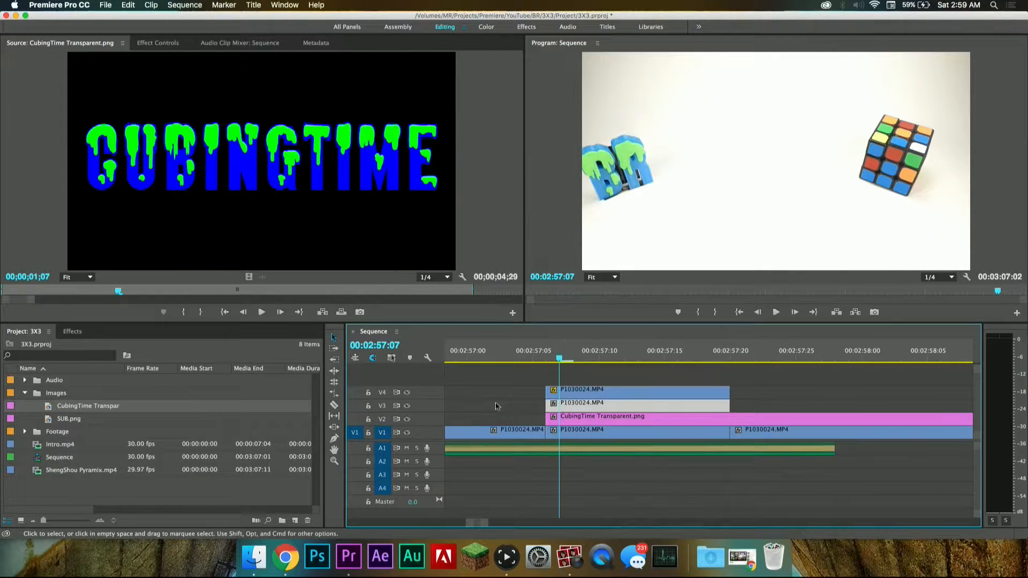
pyautogui.click(407, 406)
pyautogui.click(407, 420)
pyautogui.click(407, 432)
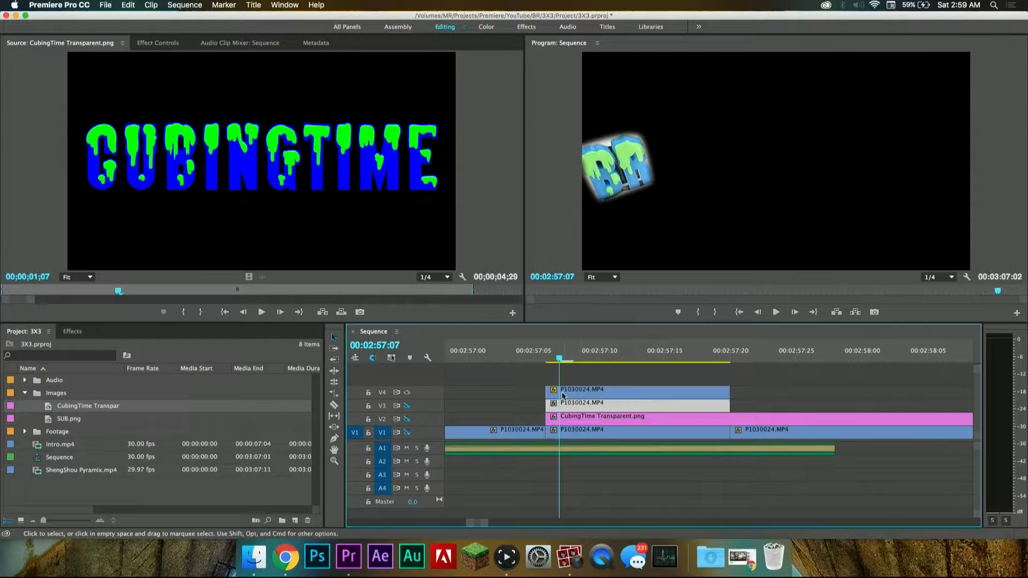
pyautogui.click(407, 393)
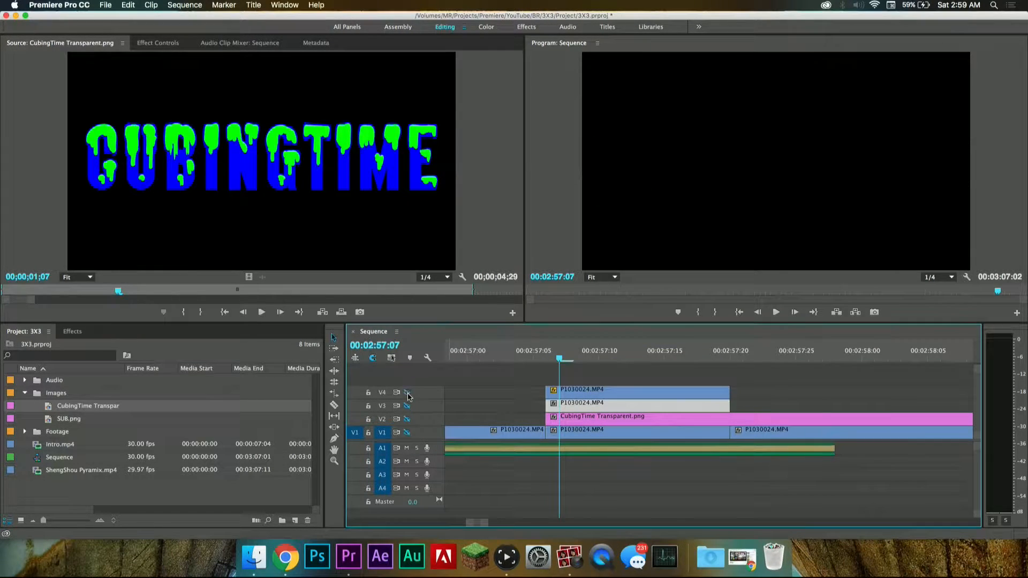
pyautogui.click(407, 406)
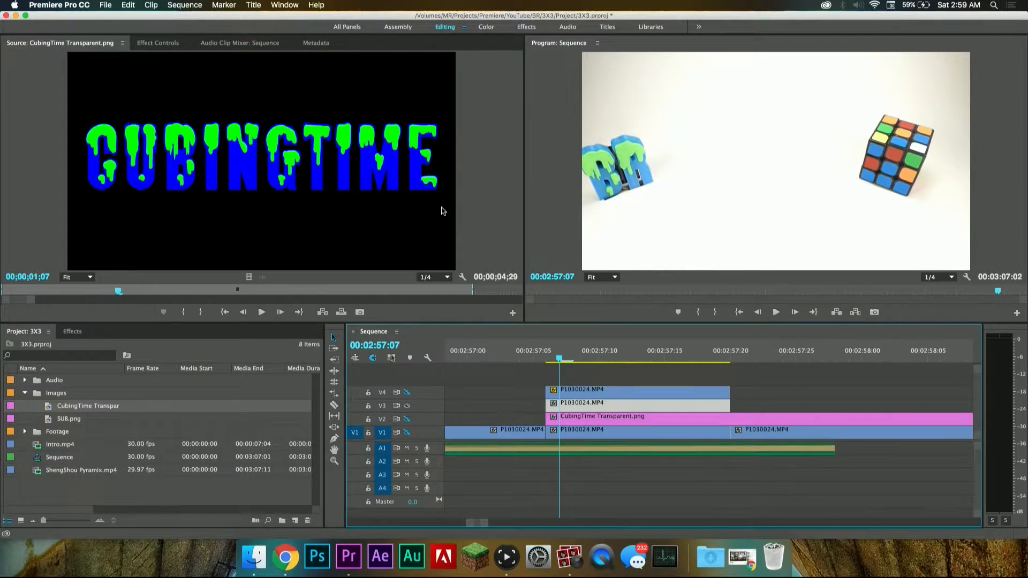
# Step: Draw a closed free-form opacity mask on the V3 segment around a slanted strip from above the BR letters to below them at the frame's left edge
pyautogui.doubleClick(586, 407)
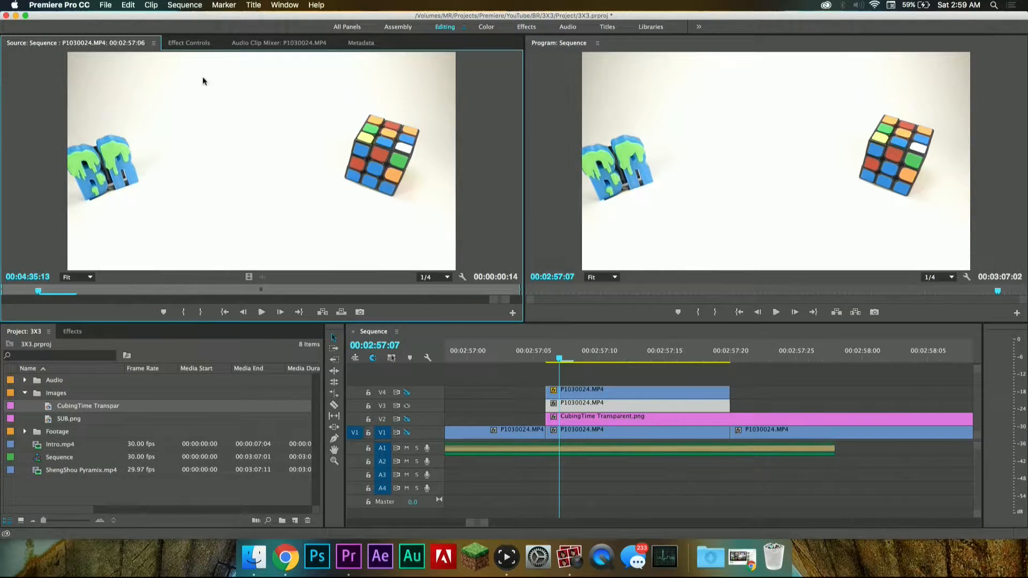
pyautogui.click(185, 43)
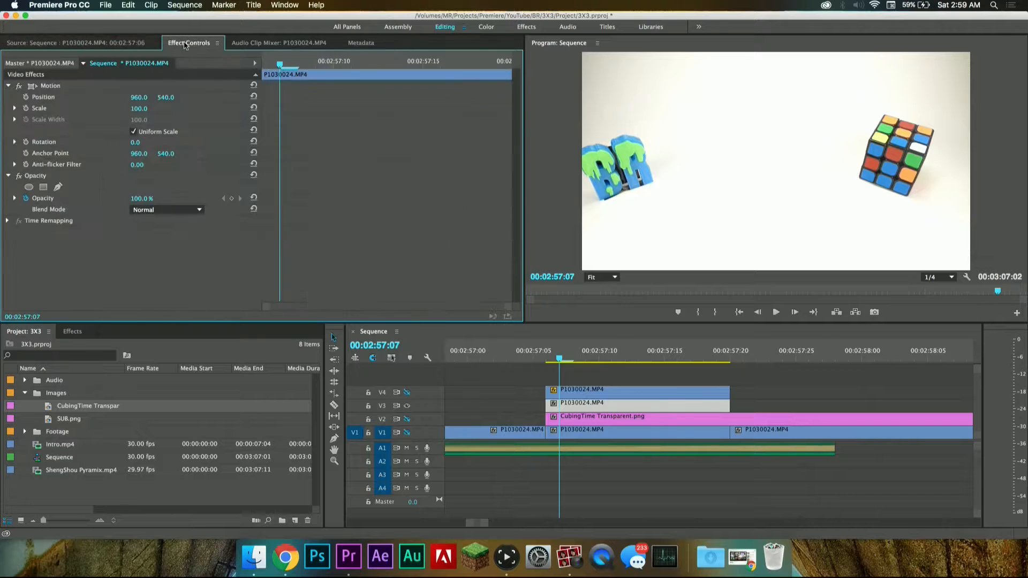
pyautogui.click(58, 187)
pyautogui.click(577, 90)
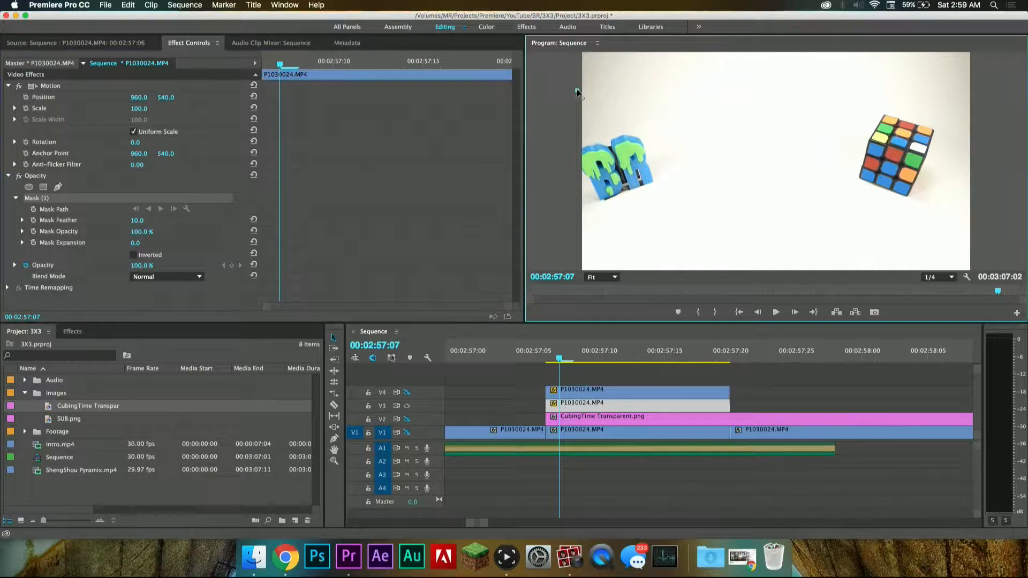
pyautogui.click(632, 196)
pyautogui.click(590, 249)
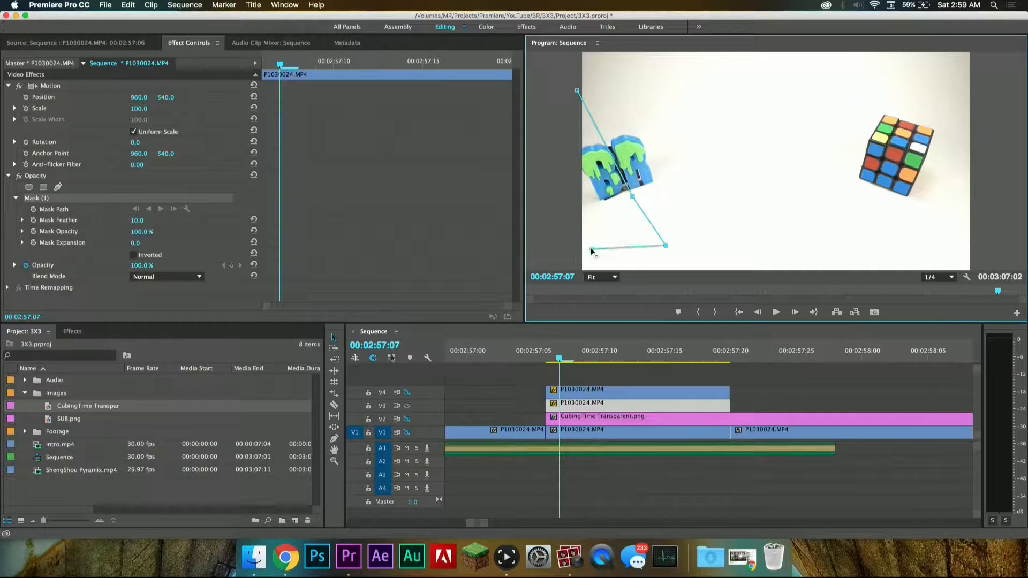
pyautogui.click(566, 86)
pyautogui.click(590, 86)
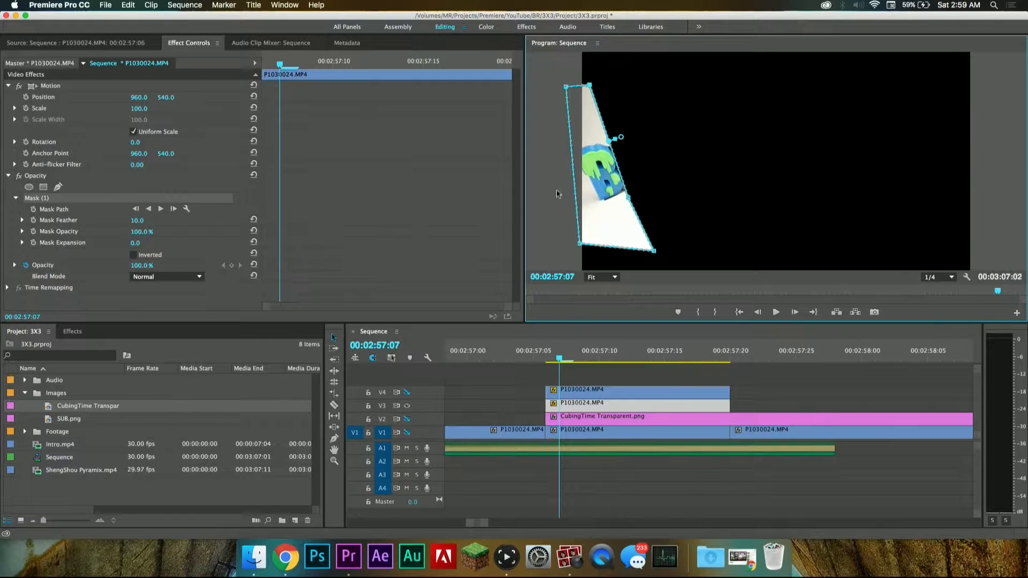
# Step: Deselect the masked clip and turn the output of tracks V4 and V2 back on
pyautogui.click(453, 393)
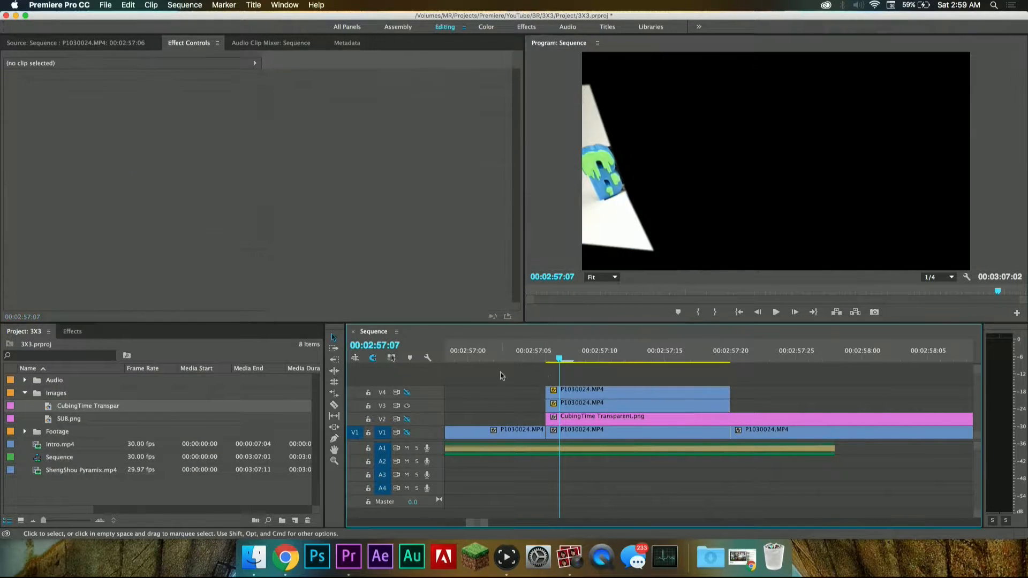
pyautogui.click(407, 393)
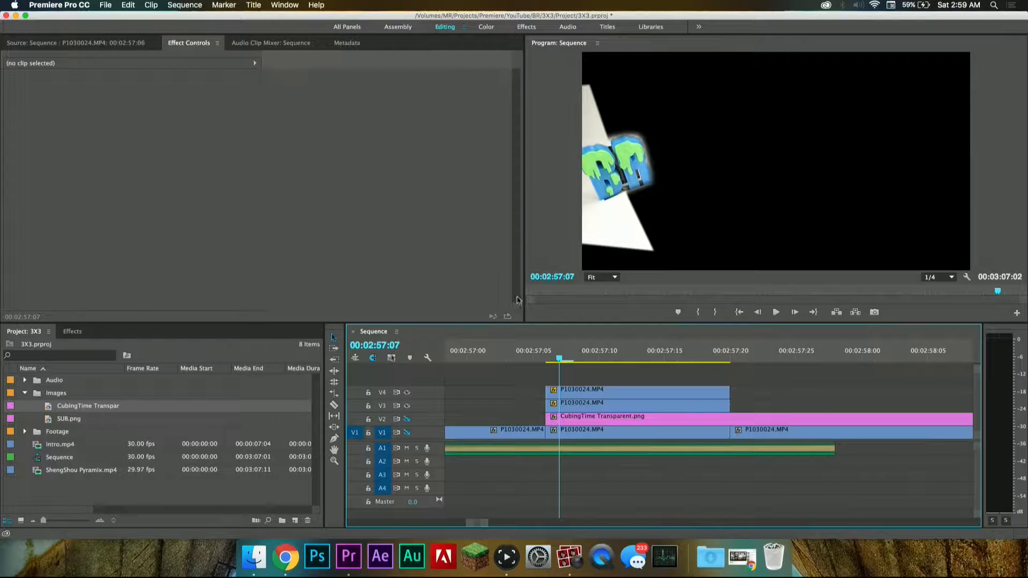
pyautogui.click(407, 419)
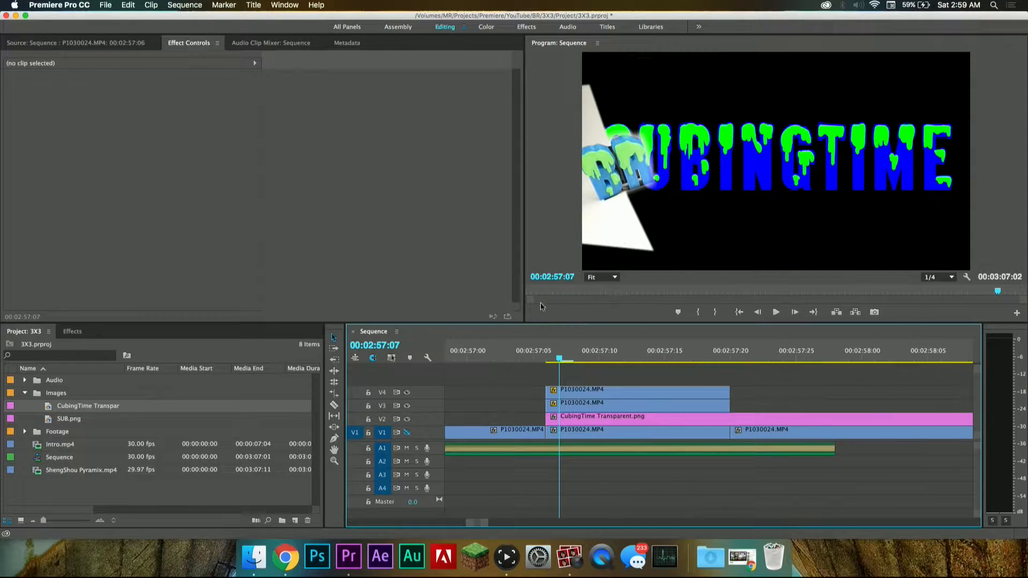
# Step: Enable position keyframing on the V2 CubingTime Transparent.png clip at 00:02:57:07 and leave its rotation without keyframes
pyautogui.doubleClick(567, 421)
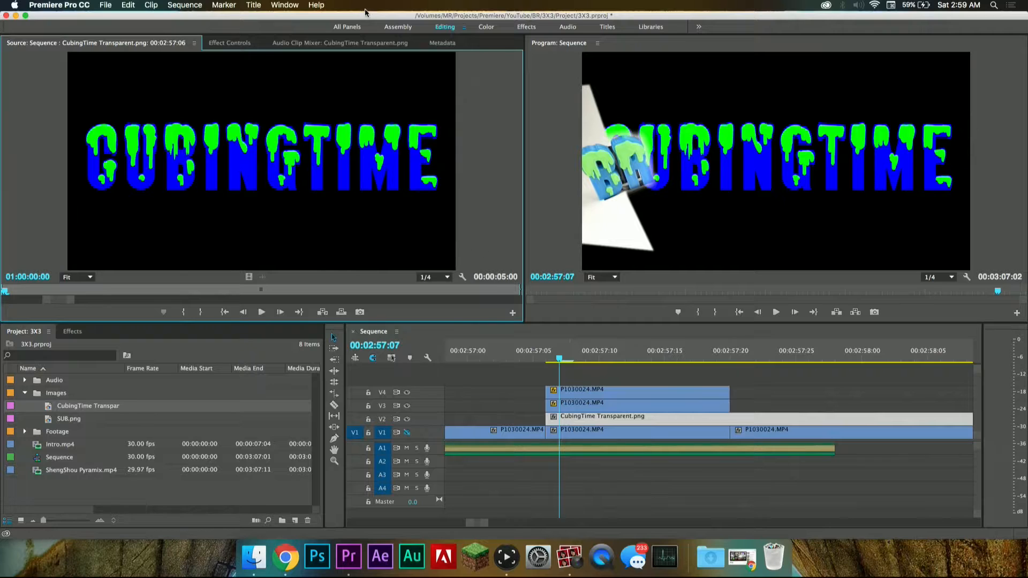
pyautogui.click(245, 47)
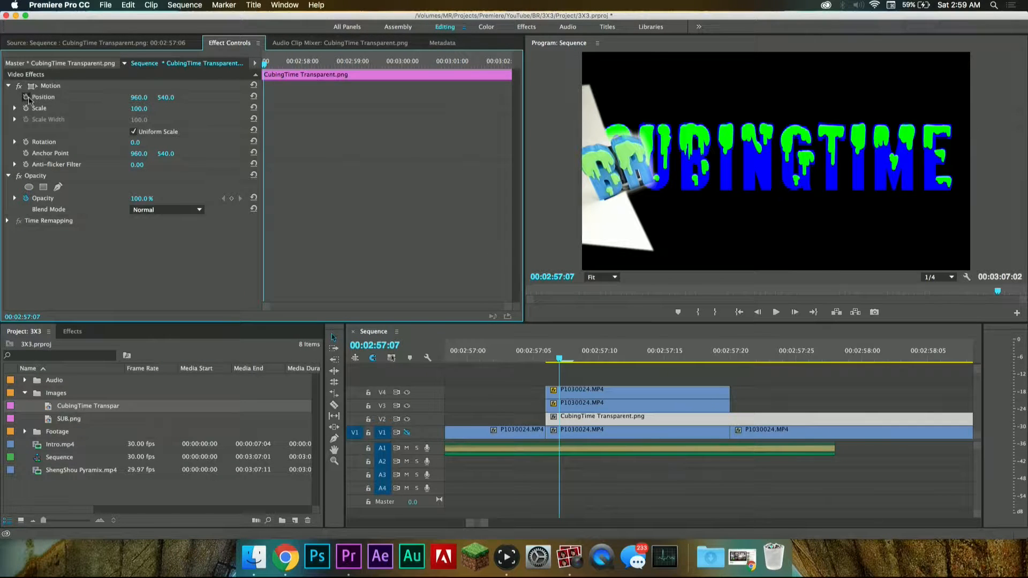
pyautogui.click(28, 99)
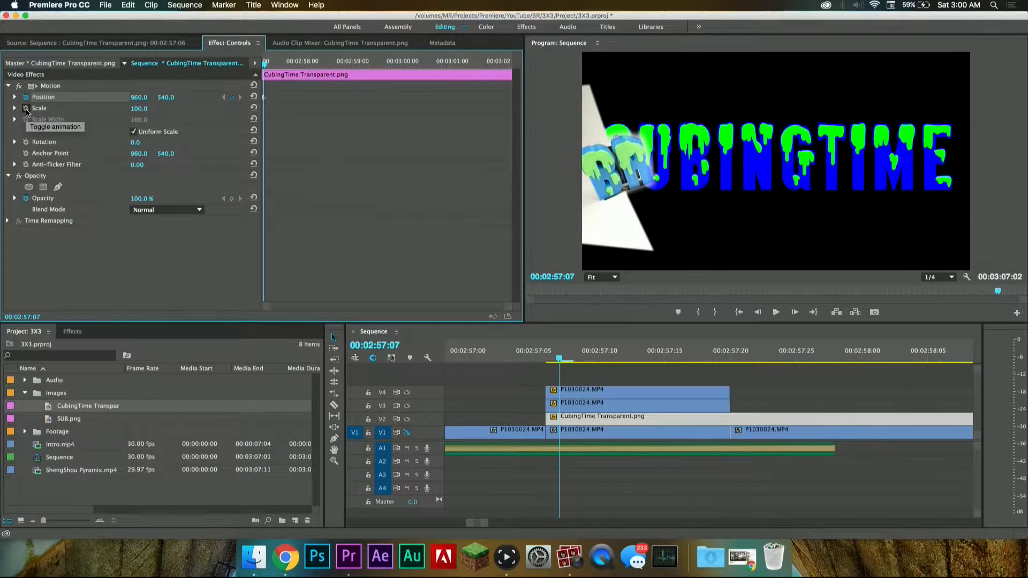
pyautogui.click(26, 143)
pyautogui.click(26, 143)
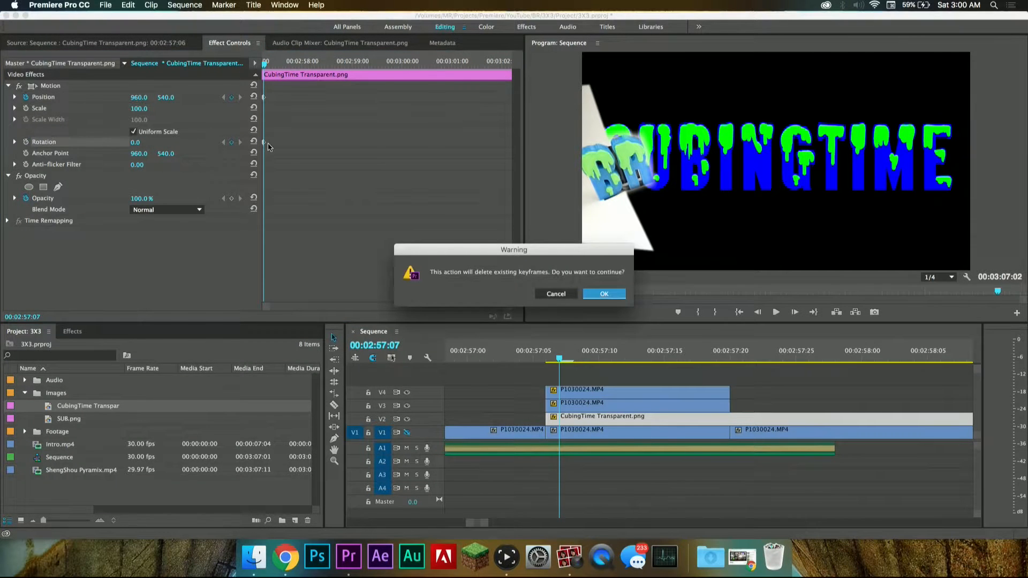
pyautogui.click(594, 293)
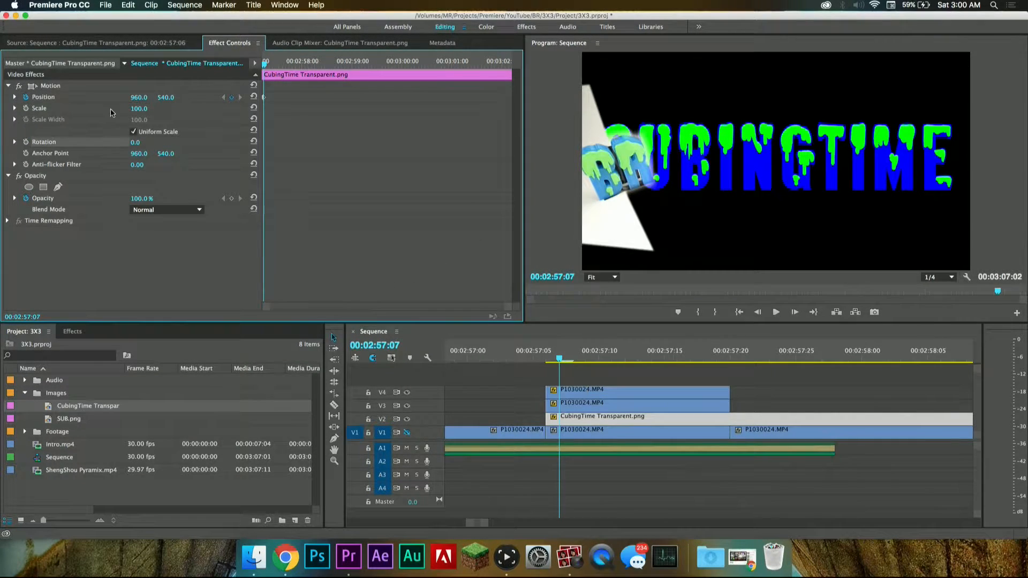
# Step: Tilt the CubingTime text to -22°, scale it to 64 and position it at 873, 312 beside the BR letters
pyautogui.moveTo(149, 142); pyautogui.dragTo(247, 101)
pyautogui.moveTo(139, 98); pyautogui.dragTo(102, 98)
pyautogui.moveTo(148, 98); pyautogui.dragTo(169, 98)
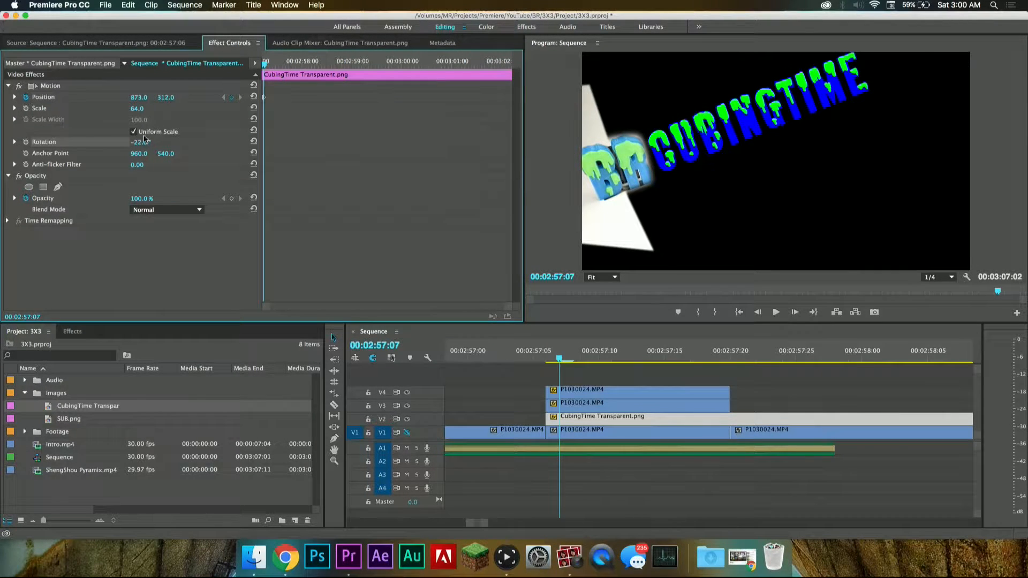
# Step: Refine the CubingTime text to rotation -18°, scale 68 and position 896, 342, and check it with the V1 background temporarily shown
pyautogui.moveTo(139, 143); pyautogui.dragTo(141, 143)
pyautogui.moveTo(165, 102); pyautogui.dragTo(144, 110)
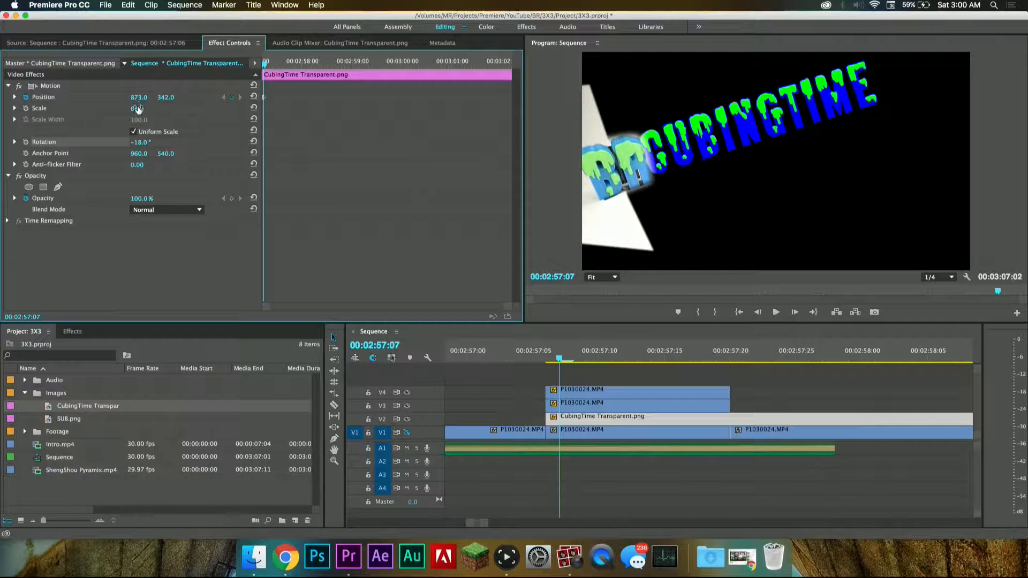
pyautogui.click(138, 98)
pyautogui.click(204, 113)
pyautogui.moveTo(138, 98); pyautogui.dragTo(150, 97)
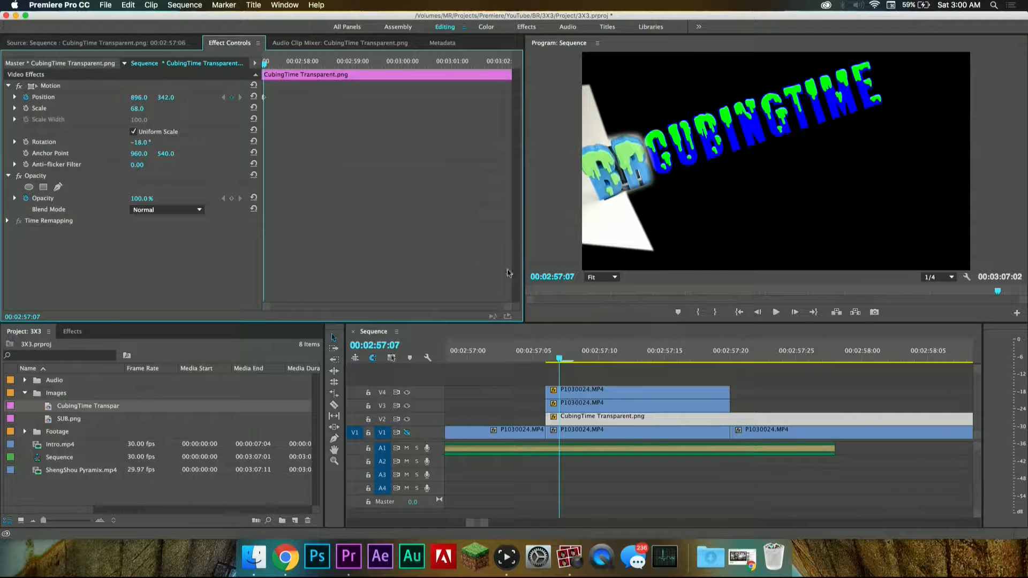
pyautogui.click(407, 433)
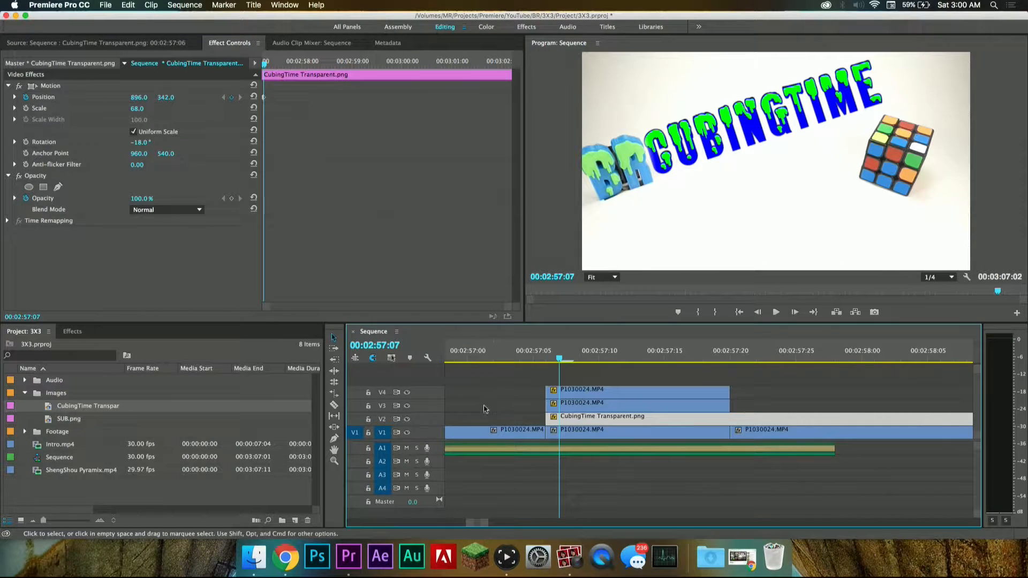
pyautogui.click(408, 432)
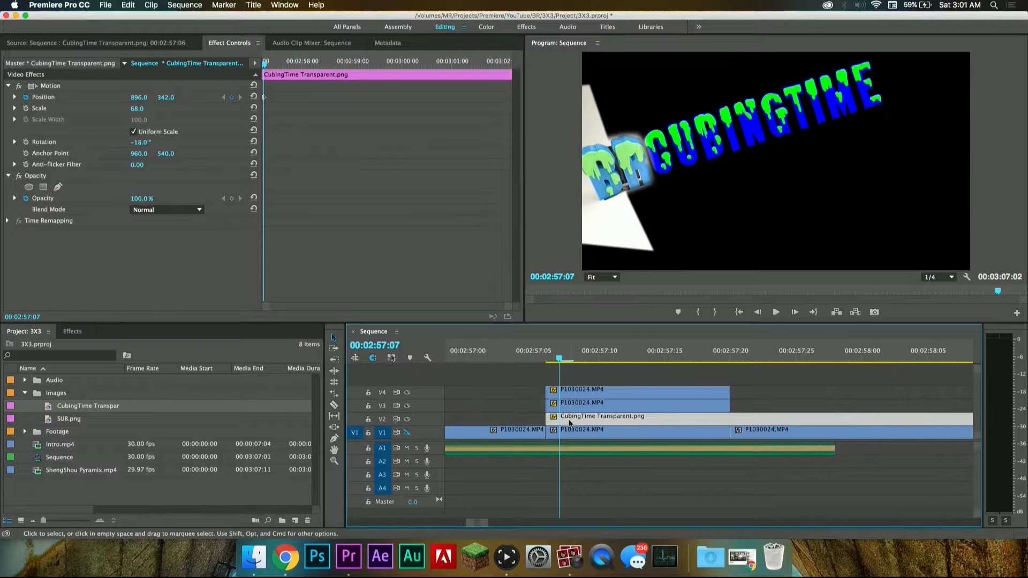
# Step: Add a position keyframe to the CubingTime text at 00:02:57:20, where the masked overlay clips end
pyautogui.moveTo(560, 358)
pyautogui.mouseDown()
pyautogui.moveTo(546, 358)
pyautogui.moveTo(573, 359)
pyautogui.moveTo(546, 362)
pyautogui.mouseUp()
pyautogui.press('space')
pyautogui.press('space')
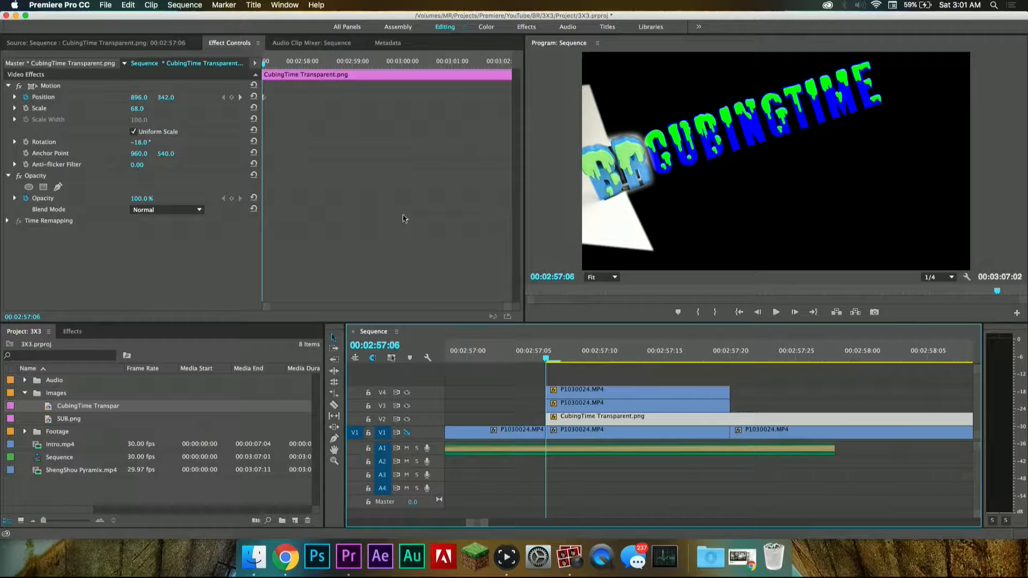
pyautogui.moveTo(547, 358); pyautogui.dragTo(729, 364)
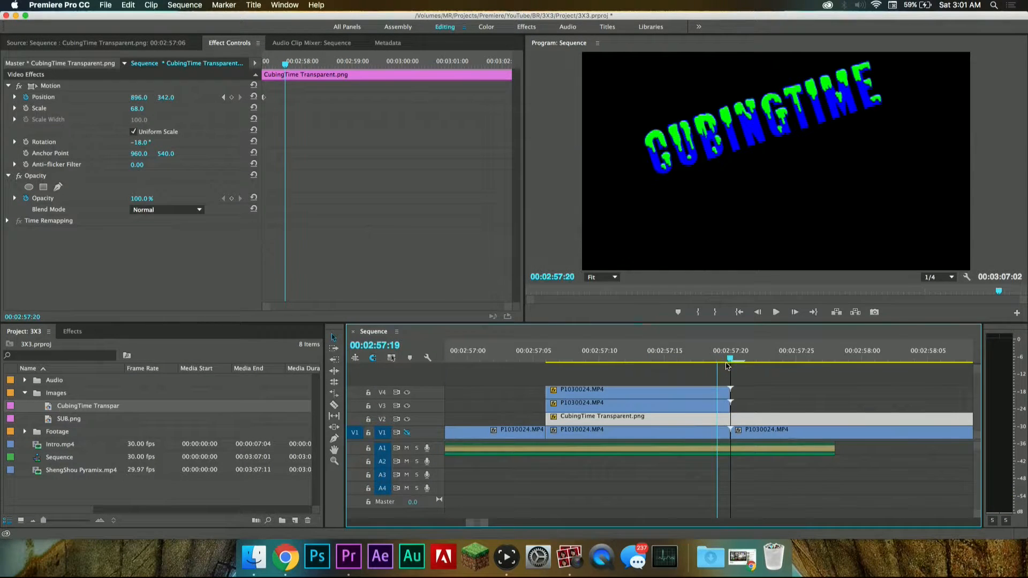
pyautogui.click(232, 97)
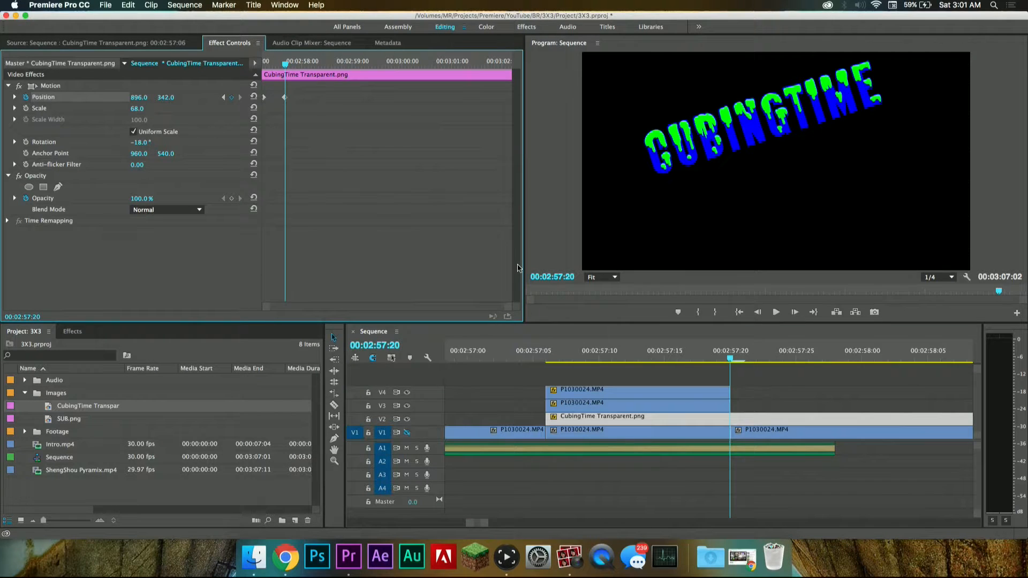
# Step: Set the CubingTime text's position to -261, 715 at 00:02:57:06, behind the BR logo, and play the movement
pyautogui.moveTo(559, 354); pyautogui.dragTo(546, 355)
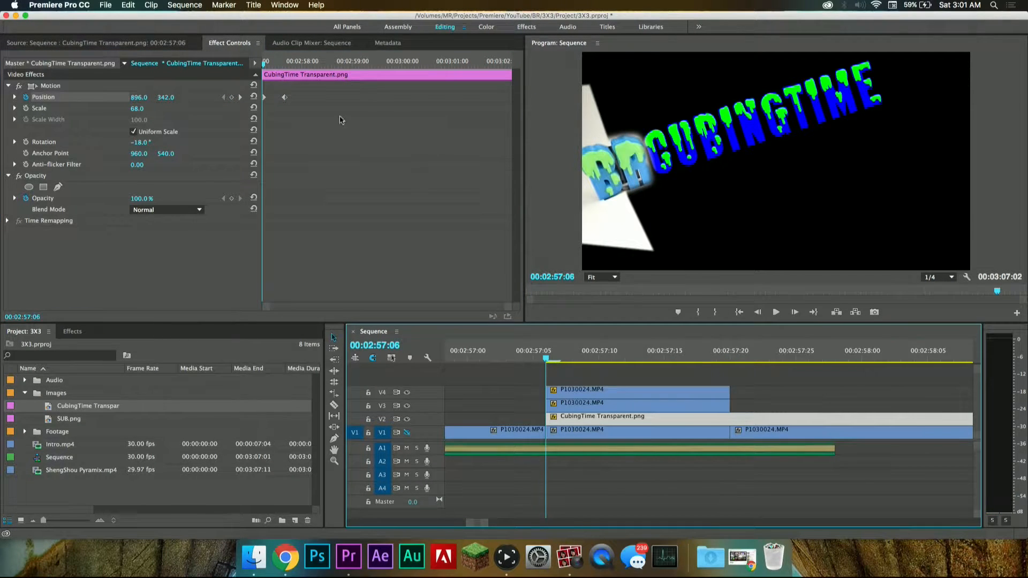
pyautogui.moveTo(138, 98); pyautogui.dragTo(204, 97)
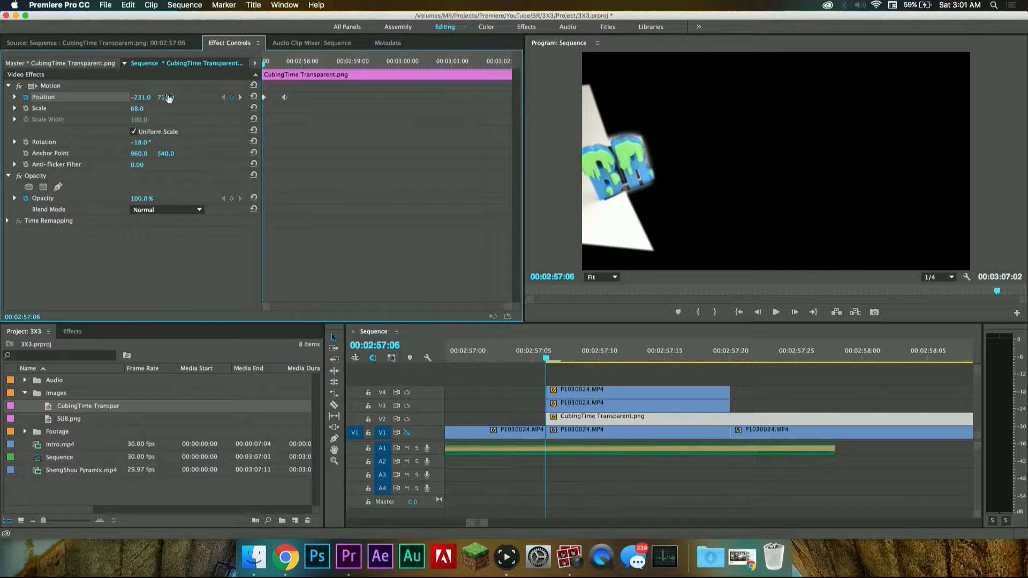
pyautogui.moveTo(141, 98); pyautogui.dragTo(125, 98)
pyautogui.moveTo(544, 358); pyautogui.dragTo(523, 358)
pyautogui.press('space')
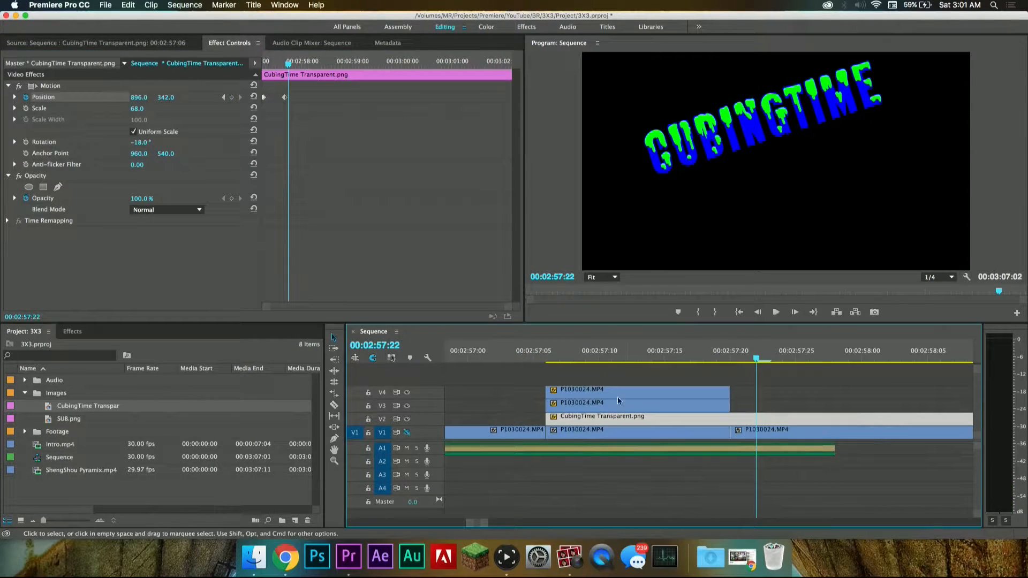
# Step: Replace the position keyframe at 00:02:57:06 with one at 896, 342 and return to 00:02:57:20
pyautogui.click(555, 355)
pyautogui.press('Right')
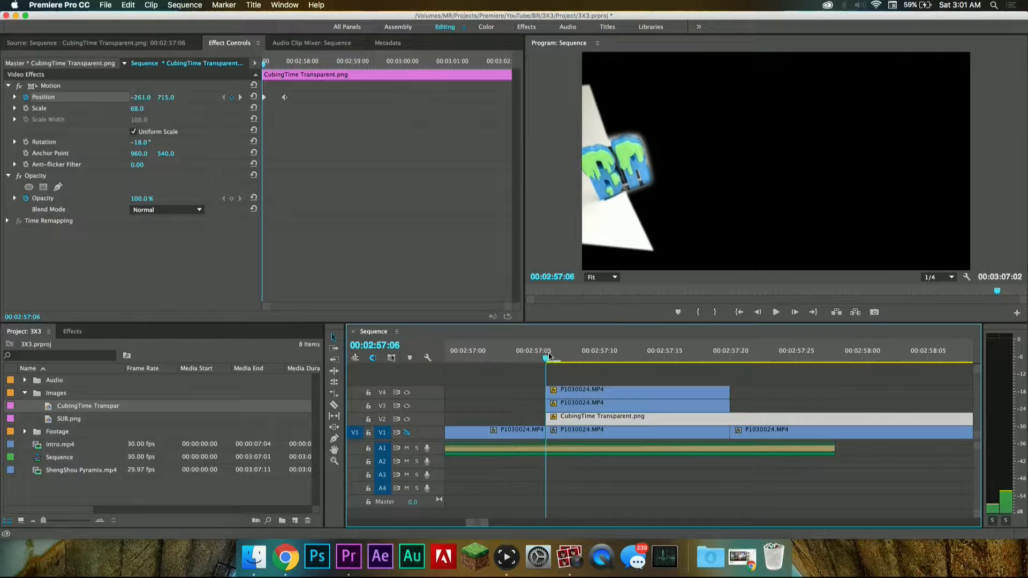
pyautogui.press('Right')
pyautogui.press('Left')
pyautogui.press('Left')
pyautogui.press('Left')
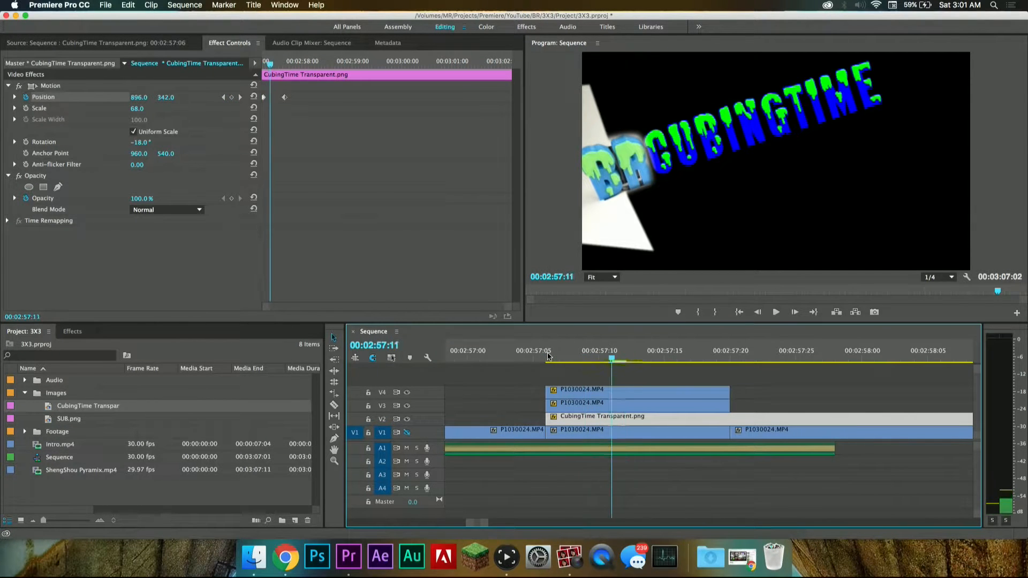
pyautogui.click(232, 97)
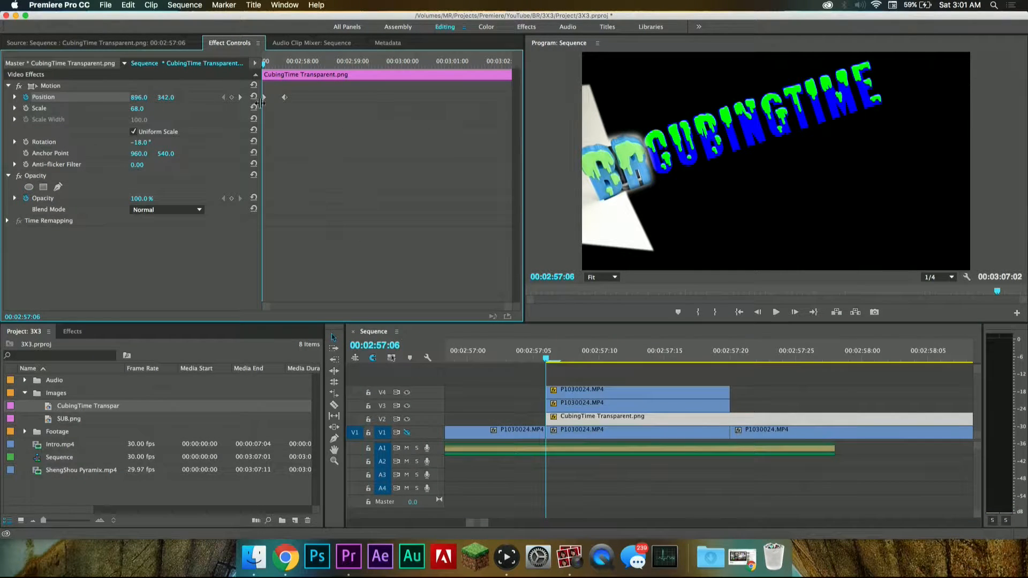
pyautogui.click(231, 97)
pyautogui.moveTo(551, 358); pyautogui.dragTo(731, 384)
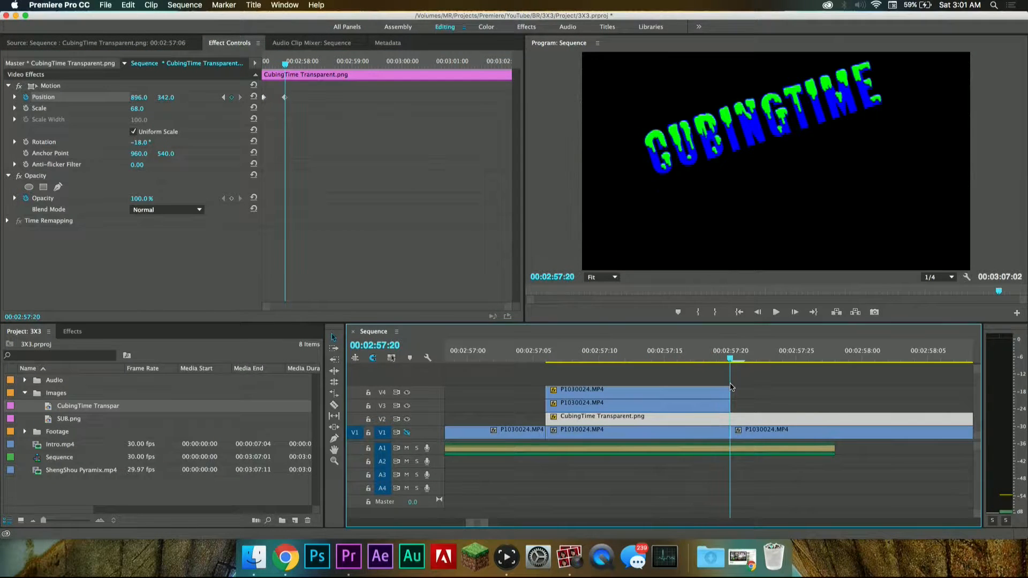
# Step: Remove all position keyframes from the CubingTime text and restart position keyframing at 00:02:57:06
pyautogui.click(27, 97)
pyautogui.click(602, 292)
pyautogui.moveTo(604, 340); pyautogui.dragTo(551, 341)
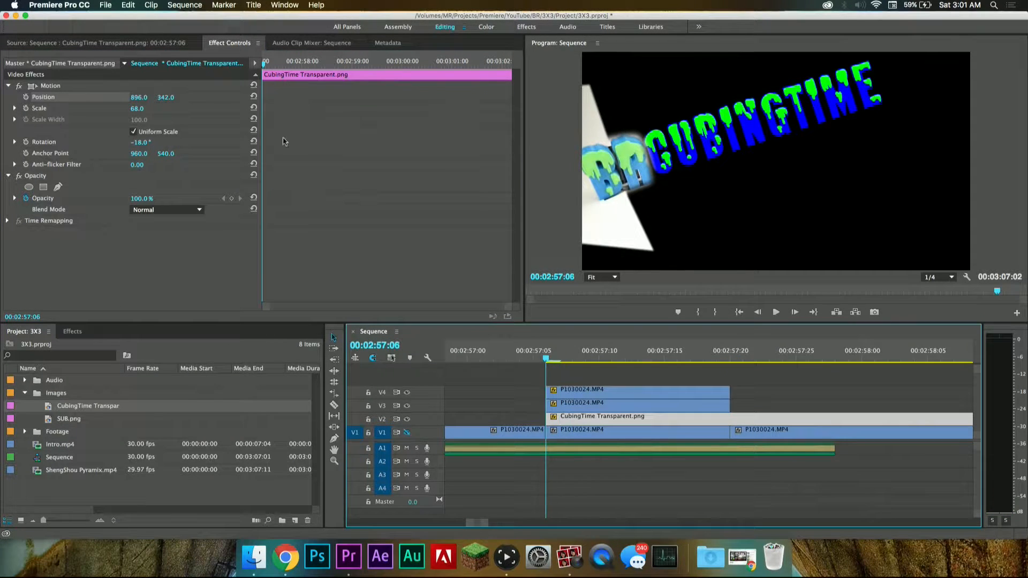
pyautogui.click(25, 98)
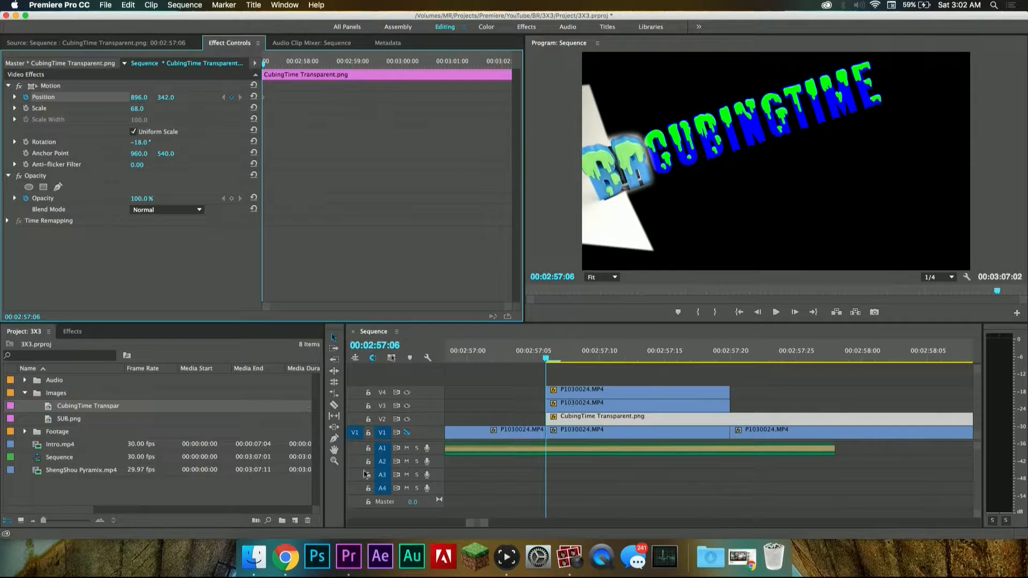
pyautogui.click(569, 557)
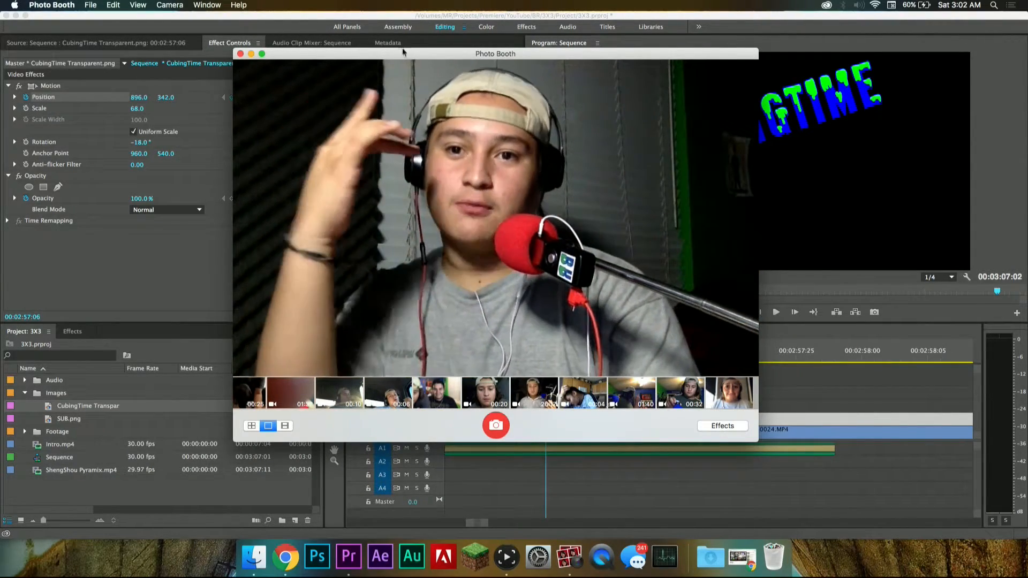
pyautogui.click(240, 54)
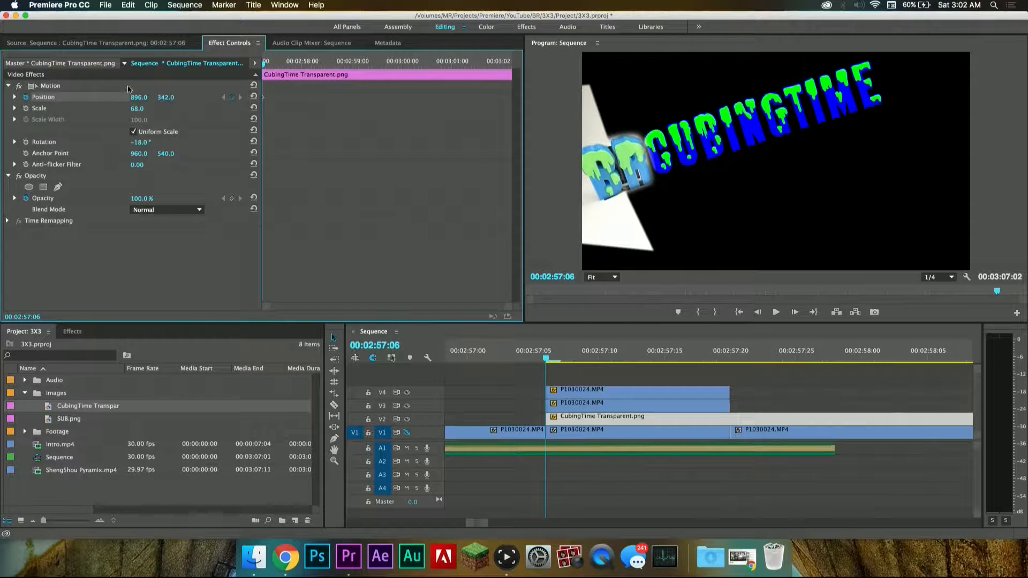
# Step: Move the CubingTime text to -293, 730 at 00:02:57:06 and add a second position keyframe at 00:02:57:20
pyautogui.moveTo(141, 99); pyautogui.dragTo(22, 100)
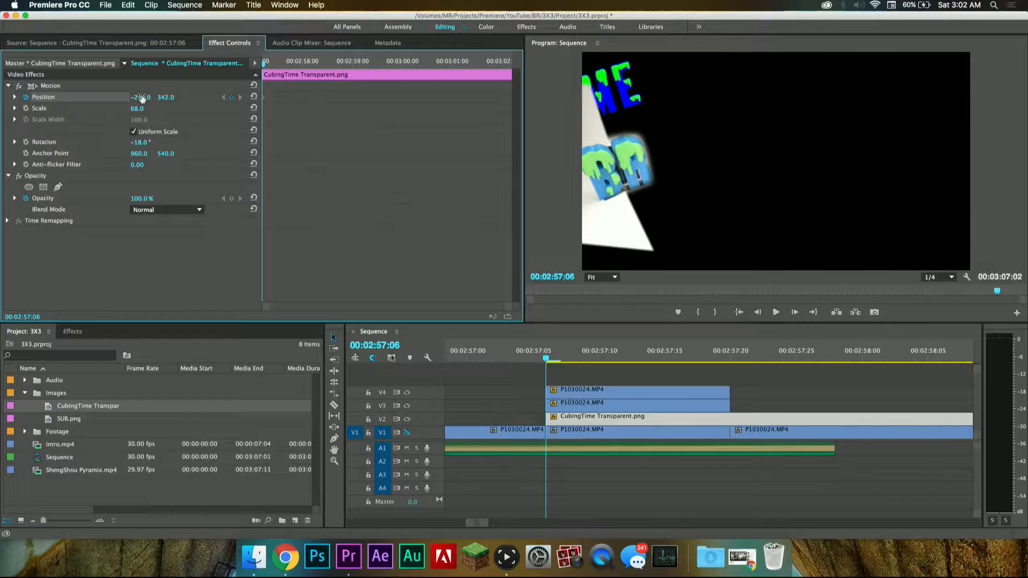
pyautogui.moveTo(164, 99); pyautogui.dragTo(367, 99)
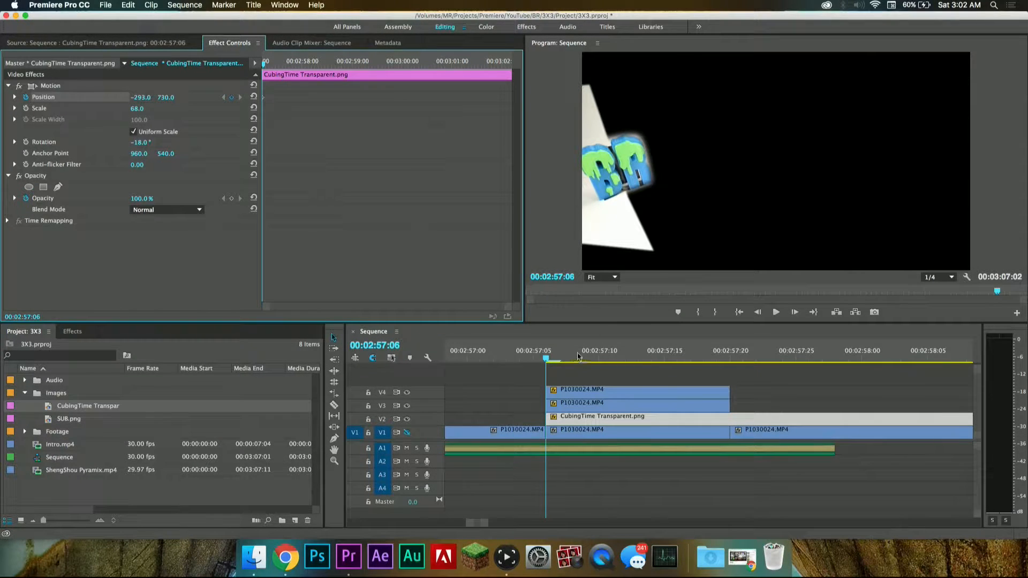
pyautogui.click(582, 357)
pyautogui.moveTo(582, 358); pyautogui.dragTo(729, 357)
pyautogui.click(231, 97)
pyautogui.click(573, 559)
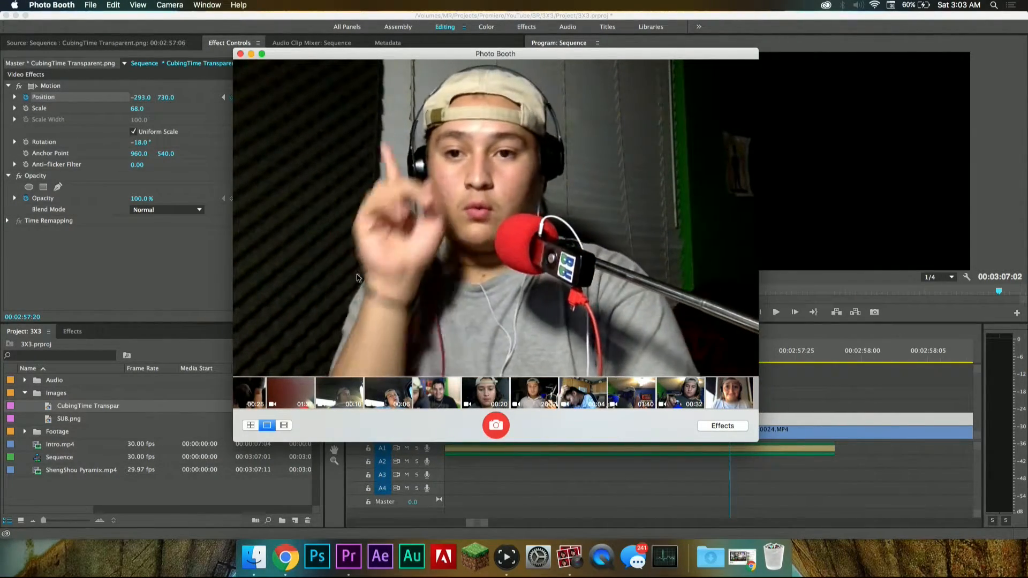
pyautogui.click(191, 253)
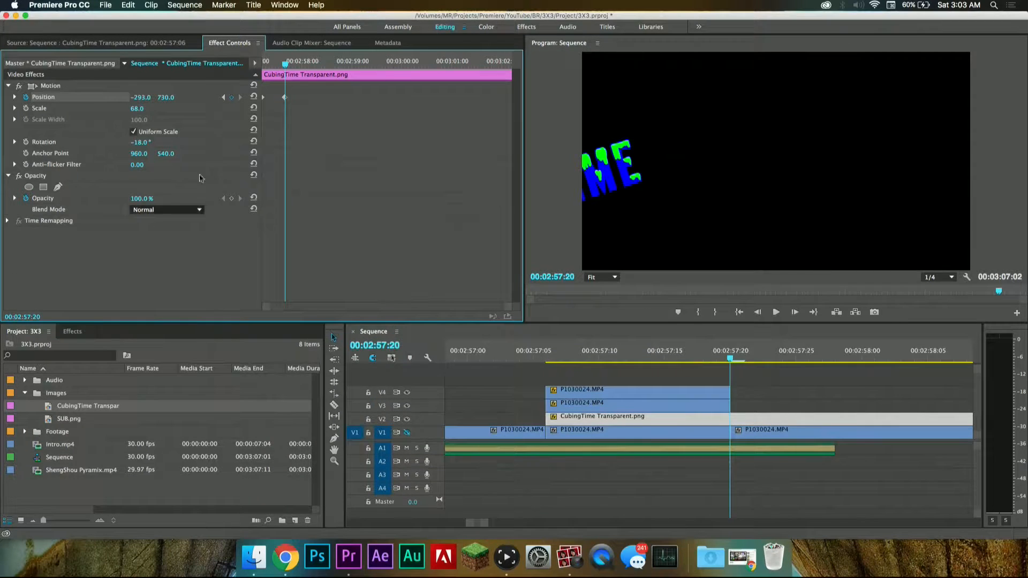
# Step: Set the CubingTime text's position at 00:02:57:20 to 896, 342 and play the animation
pyautogui.click(141, 97)
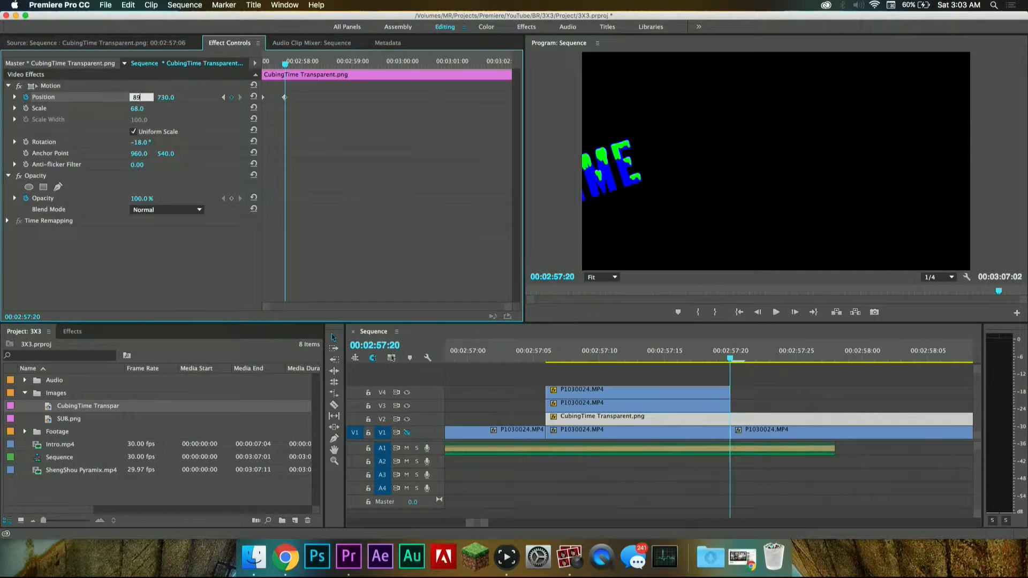
pyautogui.click(168, 97)
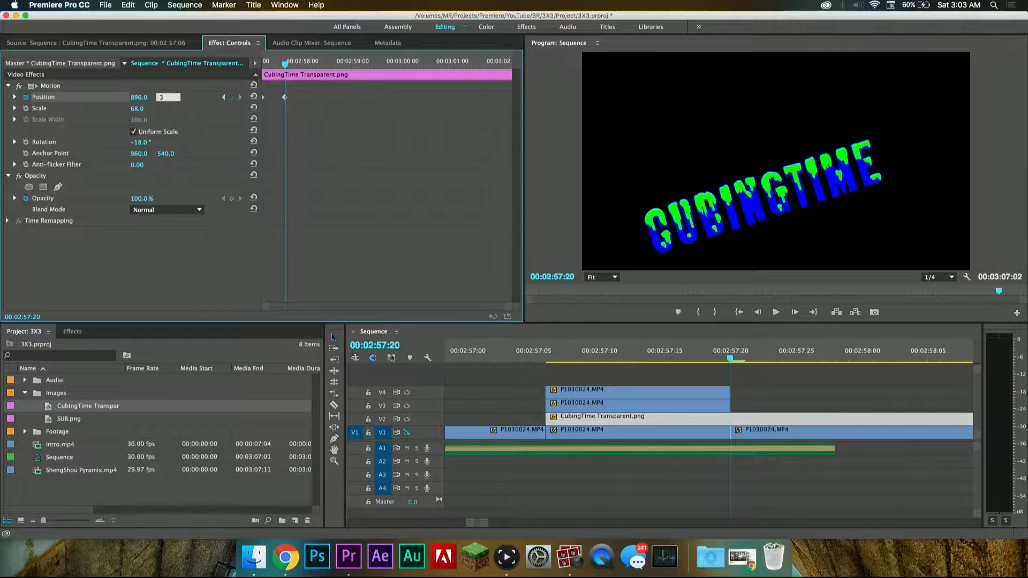
pyautogui.moveTo(607, 362); pyautogui.dragTo(489, 333)
pyautogui.press('space')
pyautogui.press('space')
# Step: Turn the output of track V1 back on and play the outro with the CubingTime text over the background
pyautogui.click(637, 358)
pyautogui.moveTo(638, 358); pyautogui.dragTo(546, 357)
pyautogui.click(407, 432)
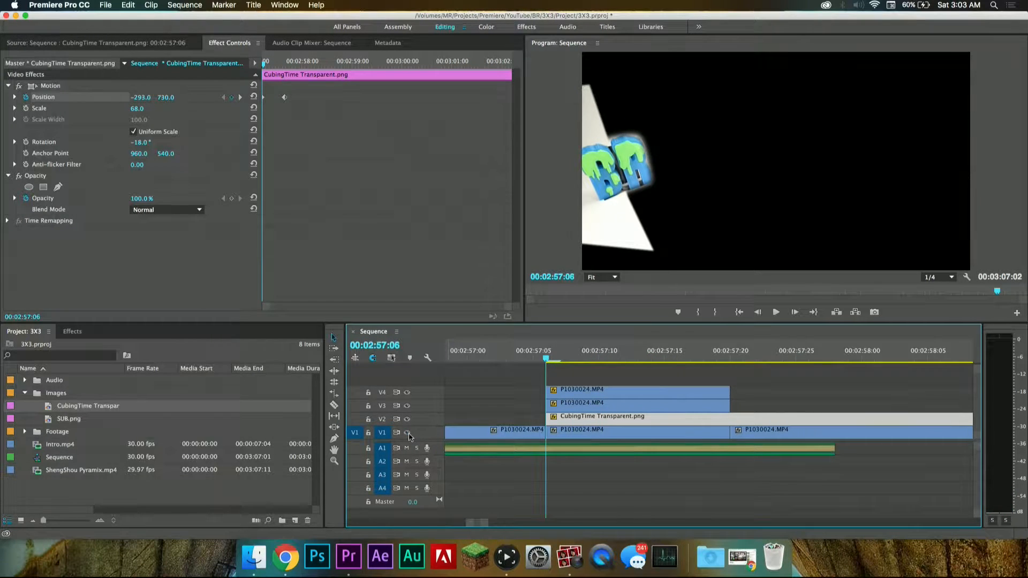
pyautogui.keyDown('alt'); pyautogui.scroll(-3, 563, 430); pyautogui.keyUp('alt')
pyautogui.press('space')
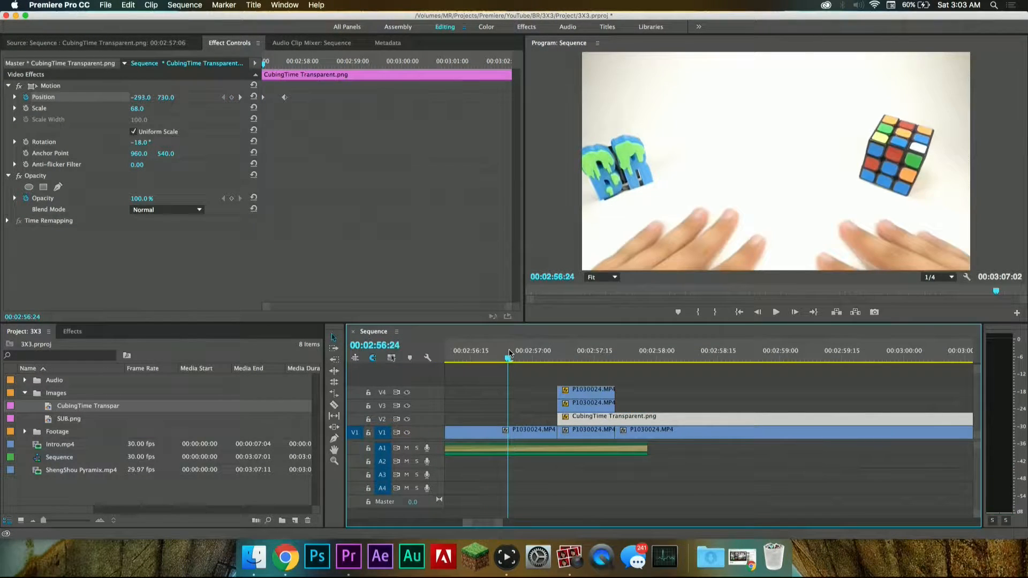
pyautogui.press('space')
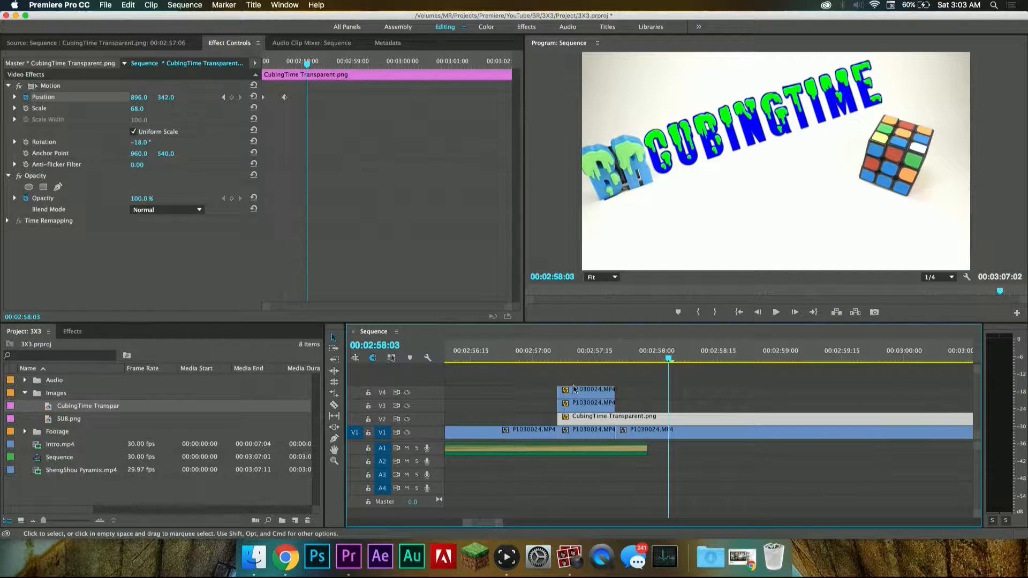
# Step: Open the SUB.png image from the Images folder in the Source Monitor
pyautogui.scroll(-3, 597, 405)
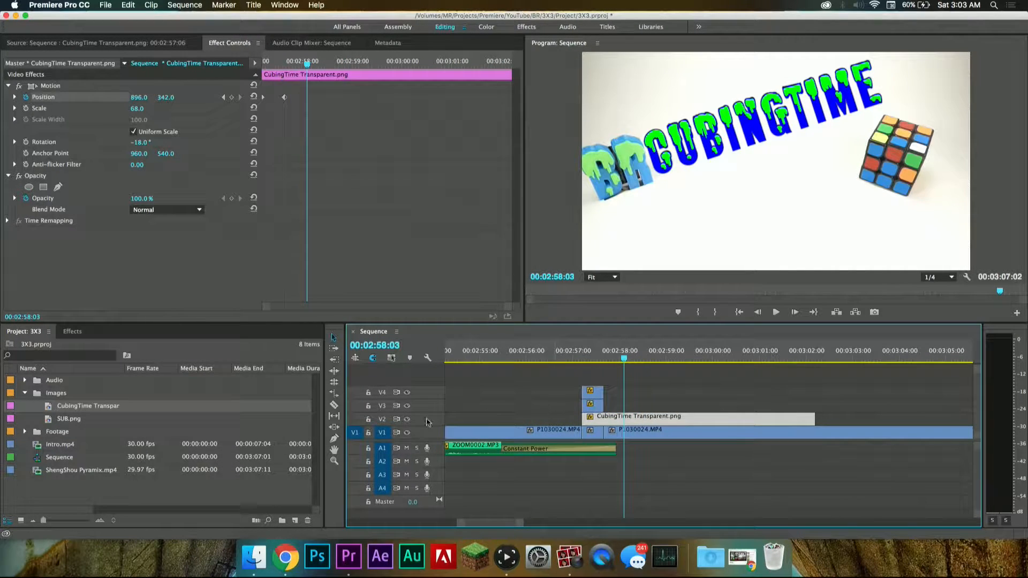
pyautogui.doubleClick(63, 422)
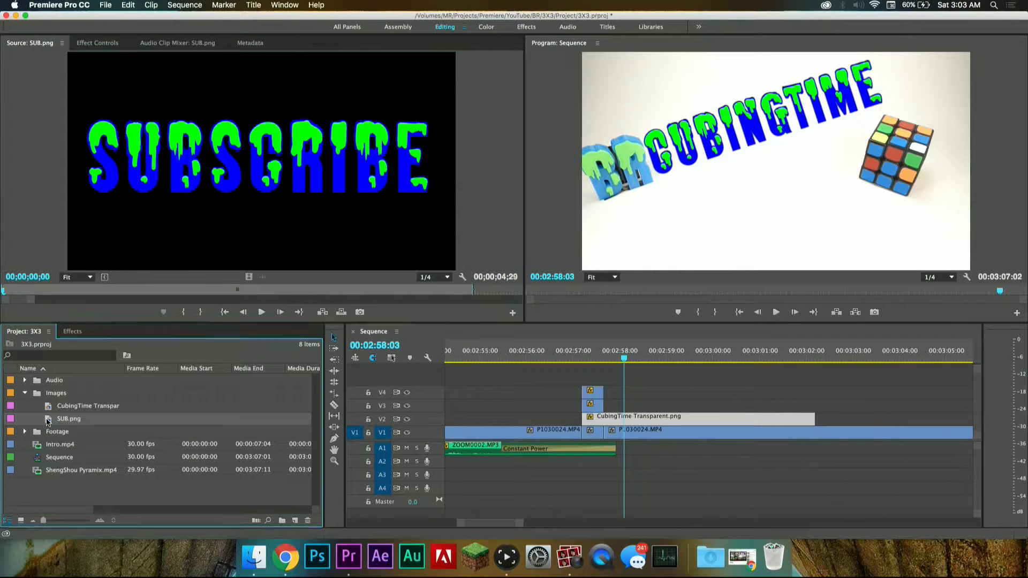
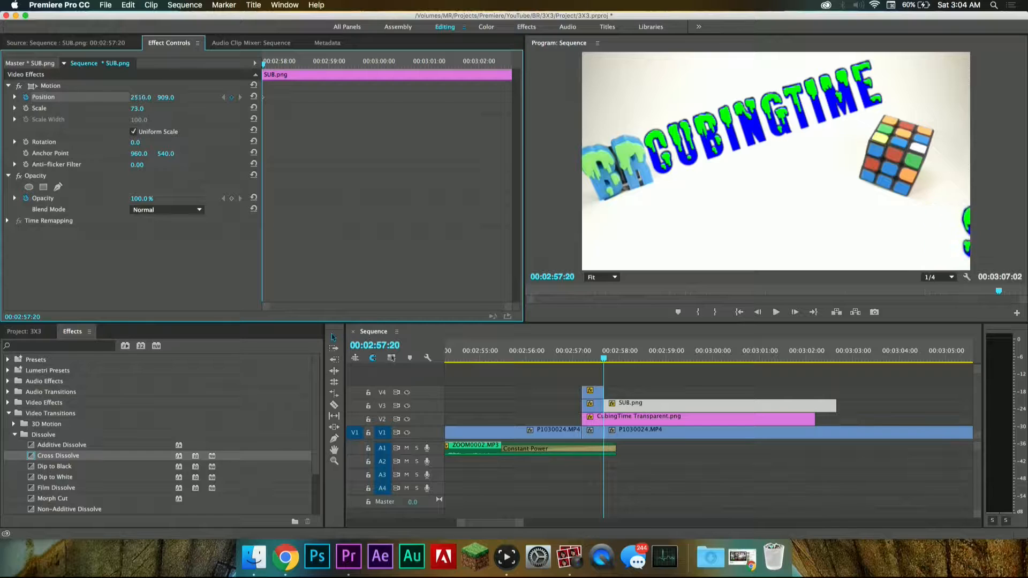
# Step: Set the Subscribe text's horizontal position to 664 at 00:02:58:01 and play back the slide-in animation
pyautogui.click(571, 355)
pyautogui.press('space')
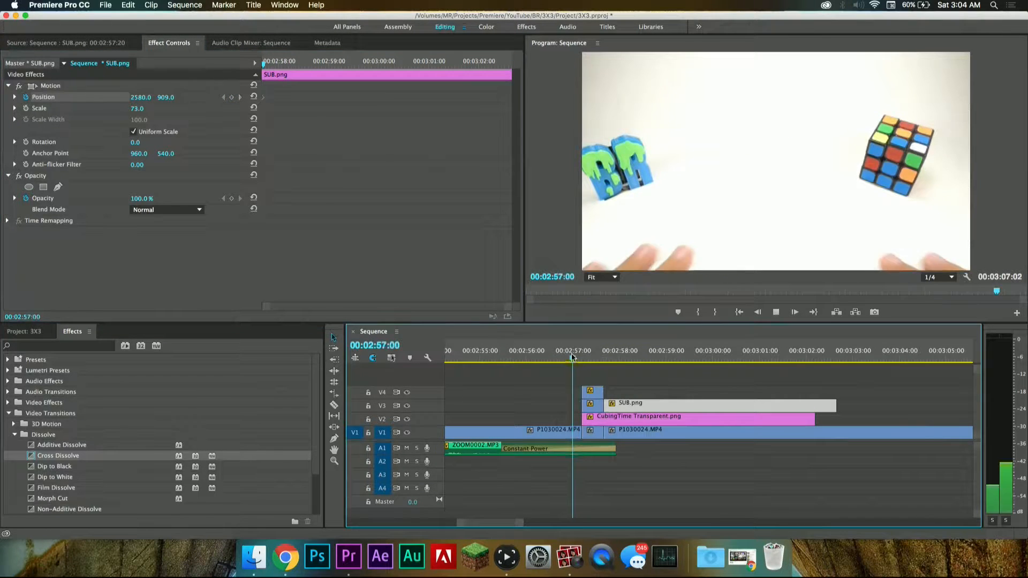
pyautogui.press('space')
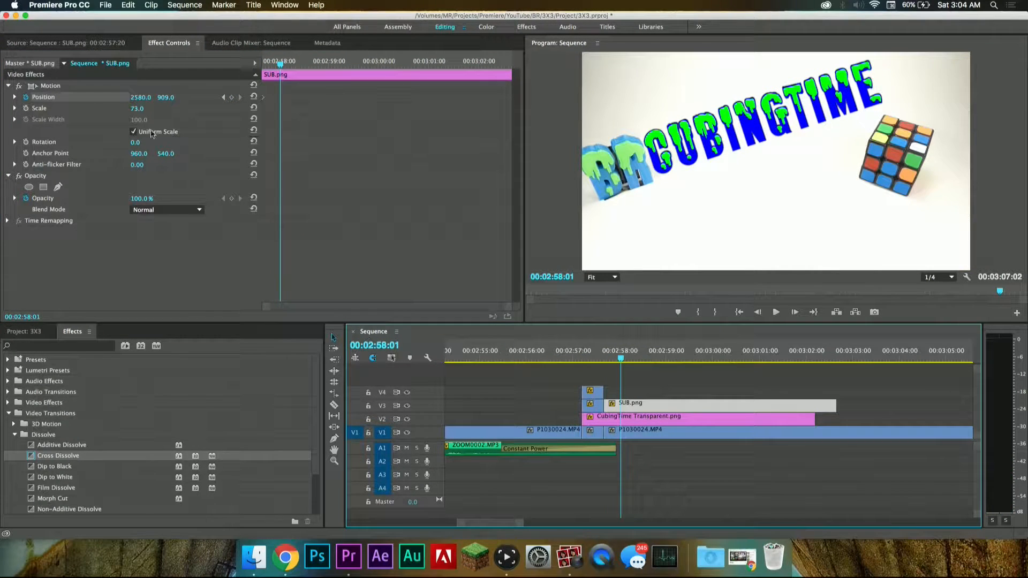
pyautogui.moveTo(138, 97); pyautogui.dragTo(102, 98)
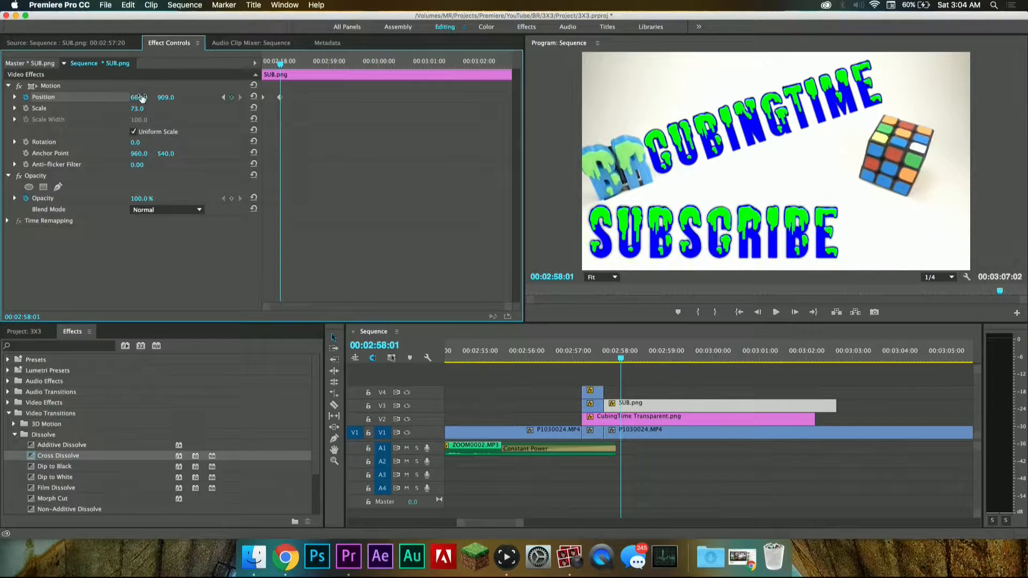
pyautogui.click(551, 357)
pyautogui.press('space')
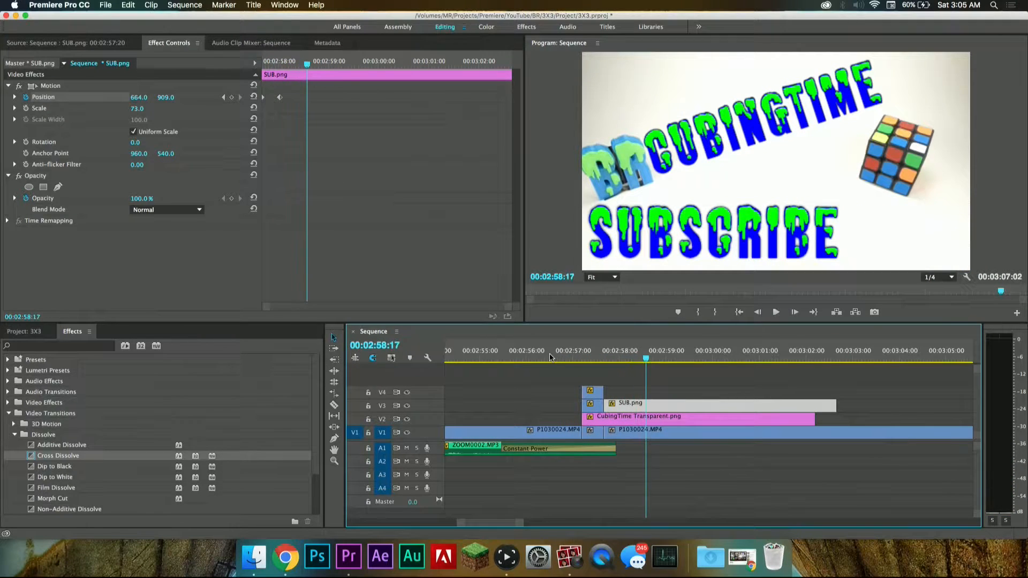
pyautogui.press('space')
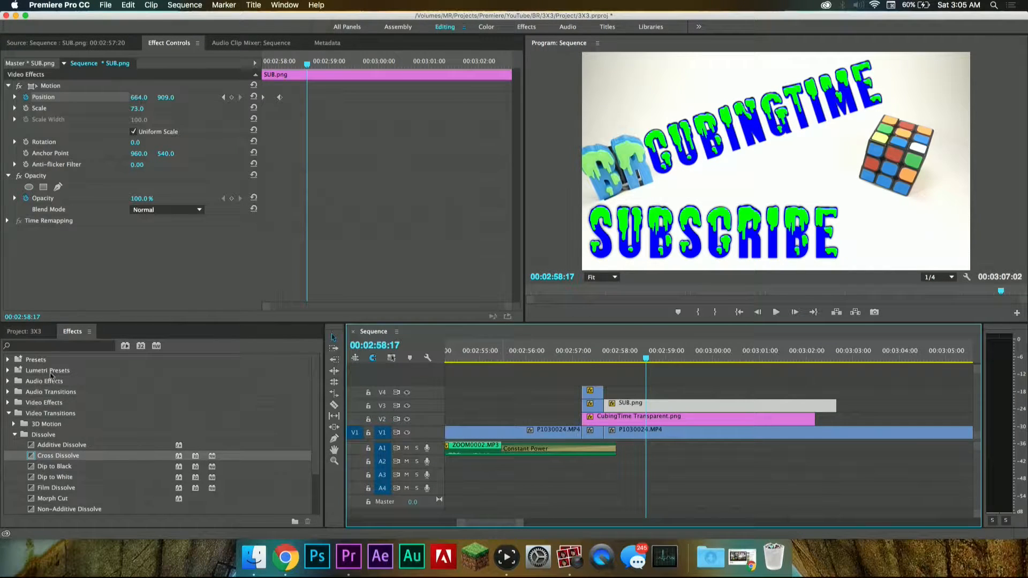
# Step: Save the project, collapse the Images folder and open ShengShou Pyramix.mp4 in the Source Monitor
pyautogui.click(30, 343)
pyautogui.click(31, 333)
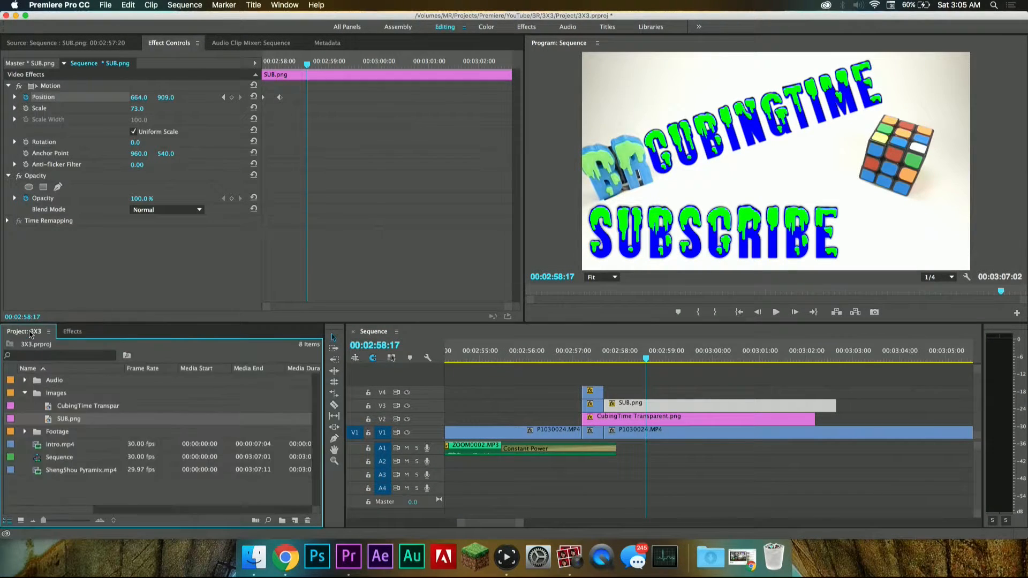
pyautogui.press('super+s')
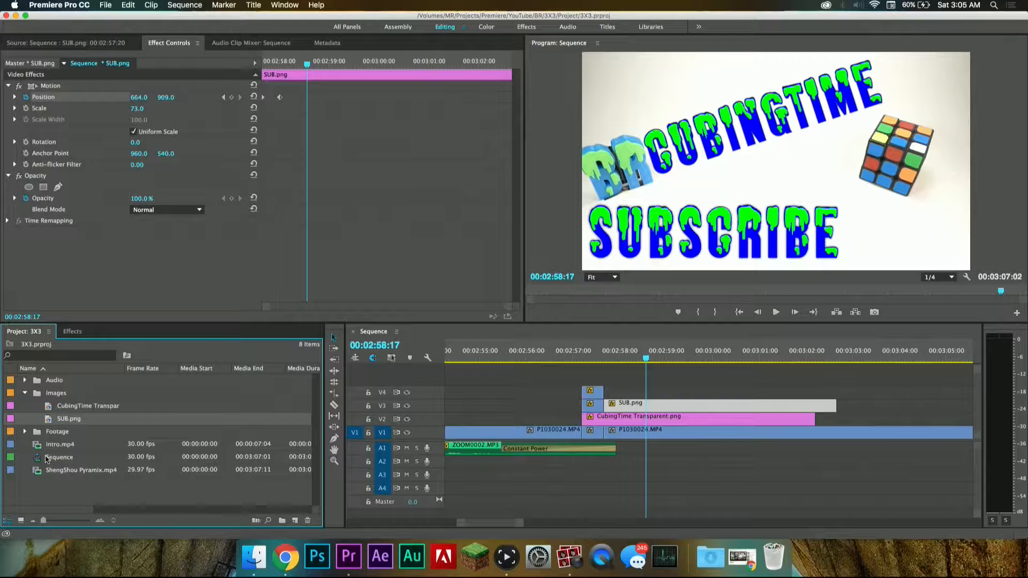
pyautogui.click(41, 451)
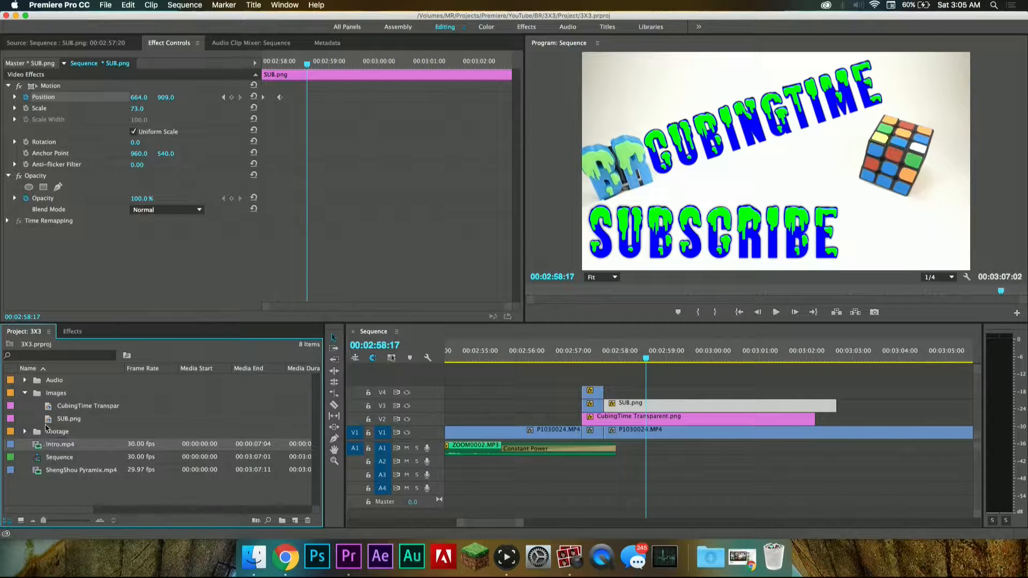
pyautogui.click(25, 394)
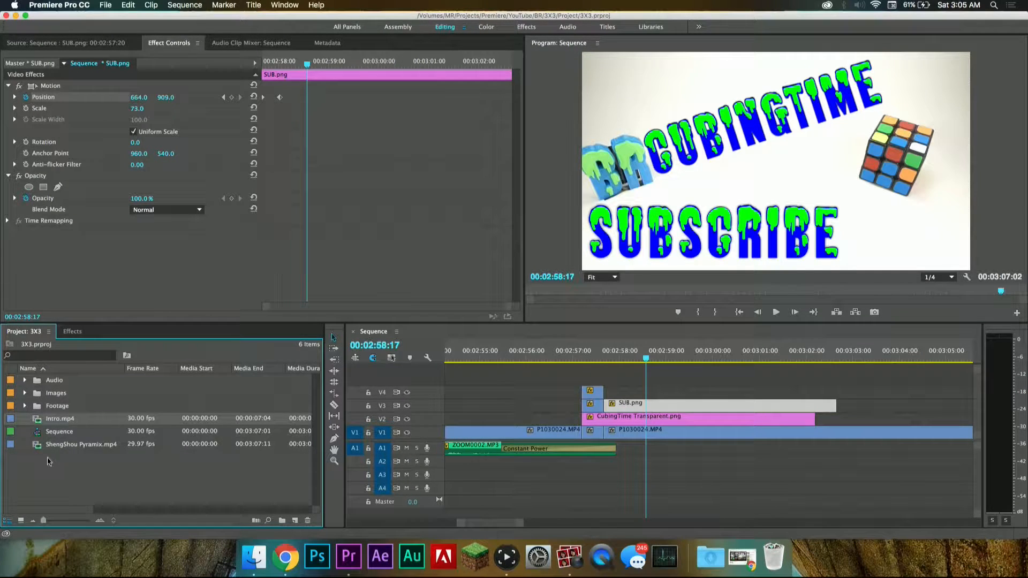
pyautogui.doubleClick(59, 445)
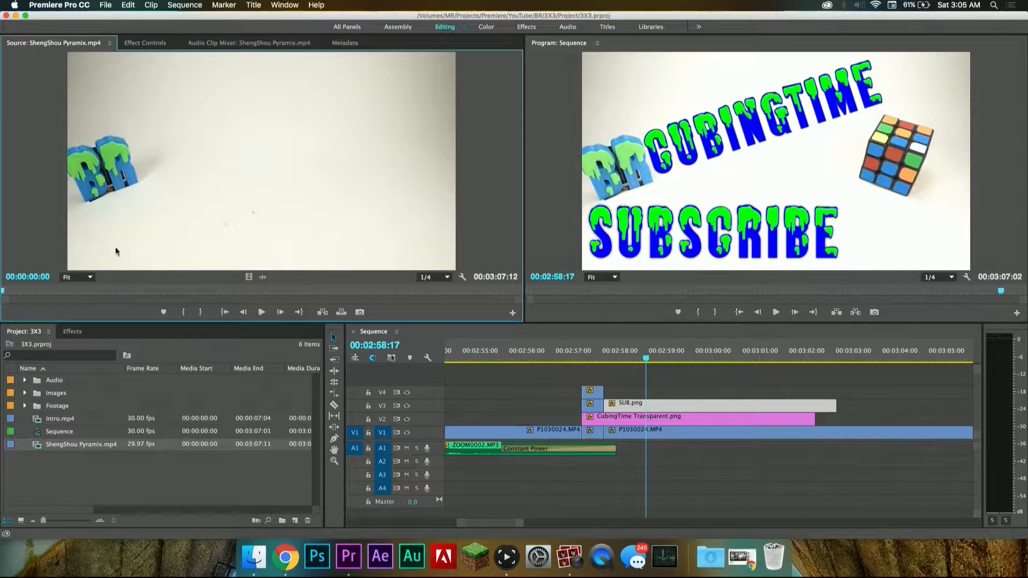
# Step: Preview the ShengShou Pyramix video and mark its range from 00:00:00:00 to 00:00:06:12
pyautogui.click(59, 290)
pyautogui.press('space')
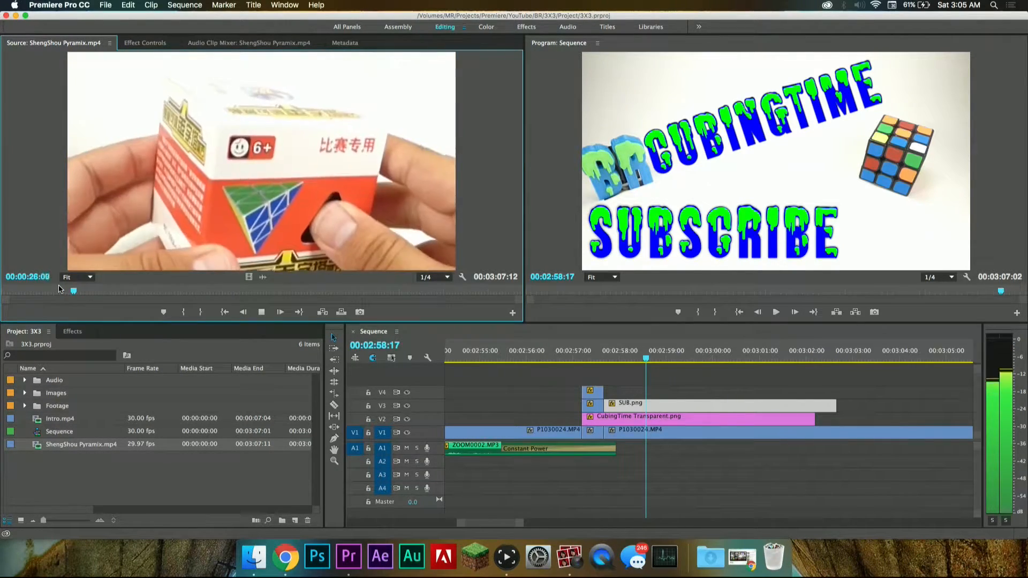
pyautogui.press('space')
pyautogui.moveTo(73, 290); pyautogui.dragTo(2, 275)
pyautogui.press('i')
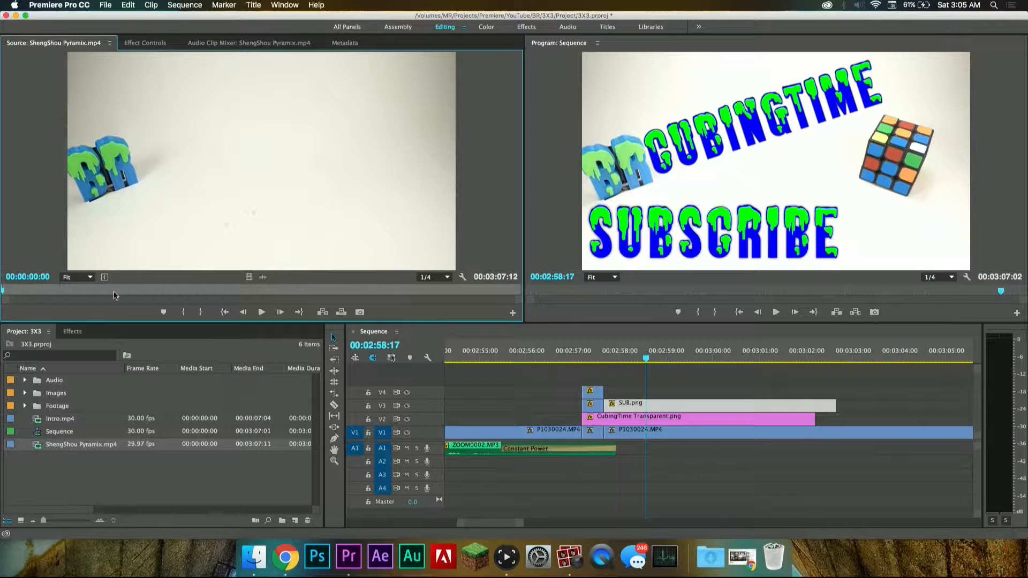
pyautogui.moveTo(80, 292); pyautogui.dragTo(19, 292)
pyautogui.press('o')
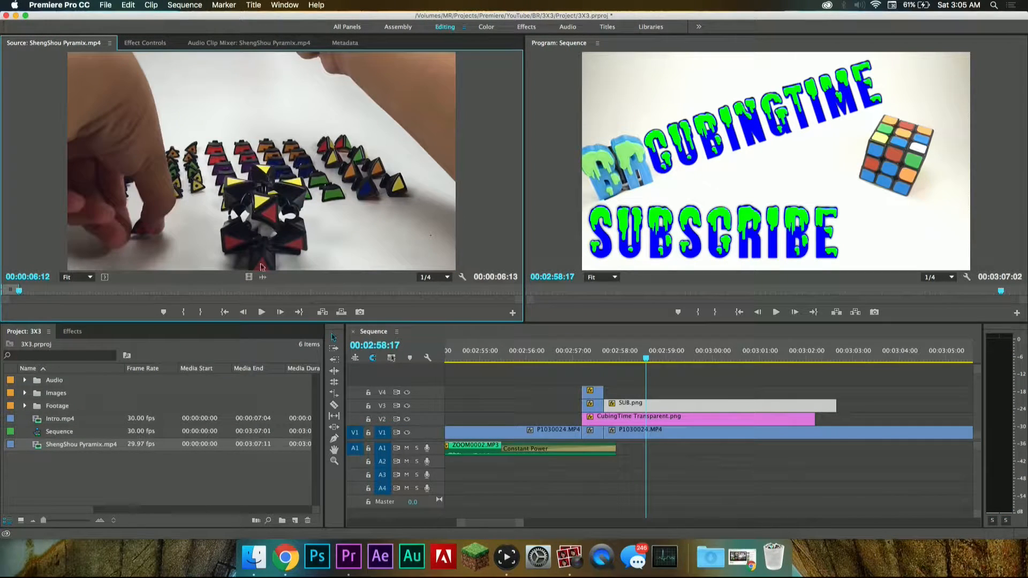
# Step: Place only the video of the marked ShengShou Pyramix range on track V5, aligned with the start of the CubingTime clip
pyautogui.press('-')
pyautogui.press('-')
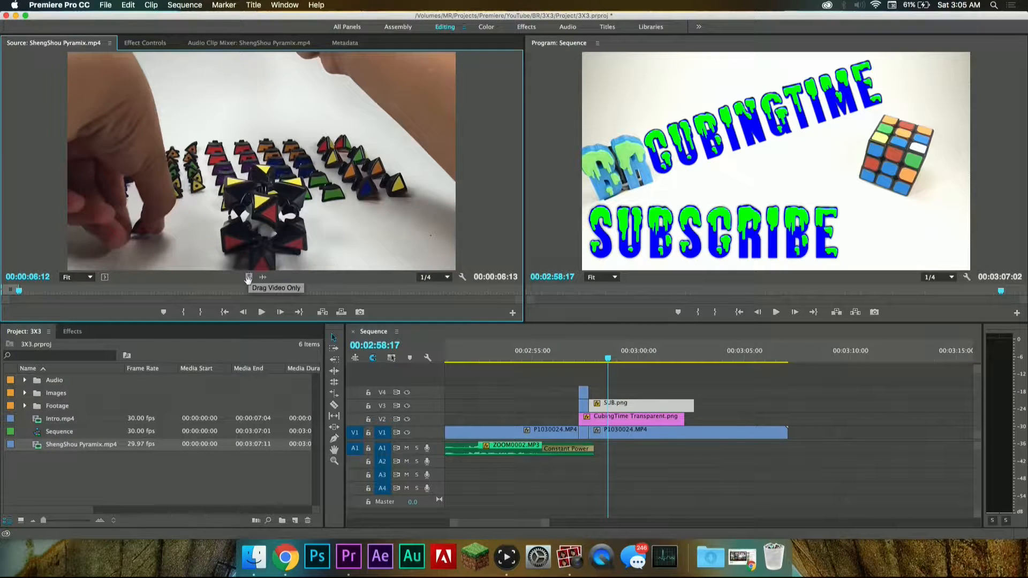
pyautogui.moveTo(249, 277); pyautogui.dragTo(578, 358)
pyautogui.click(579, 358)
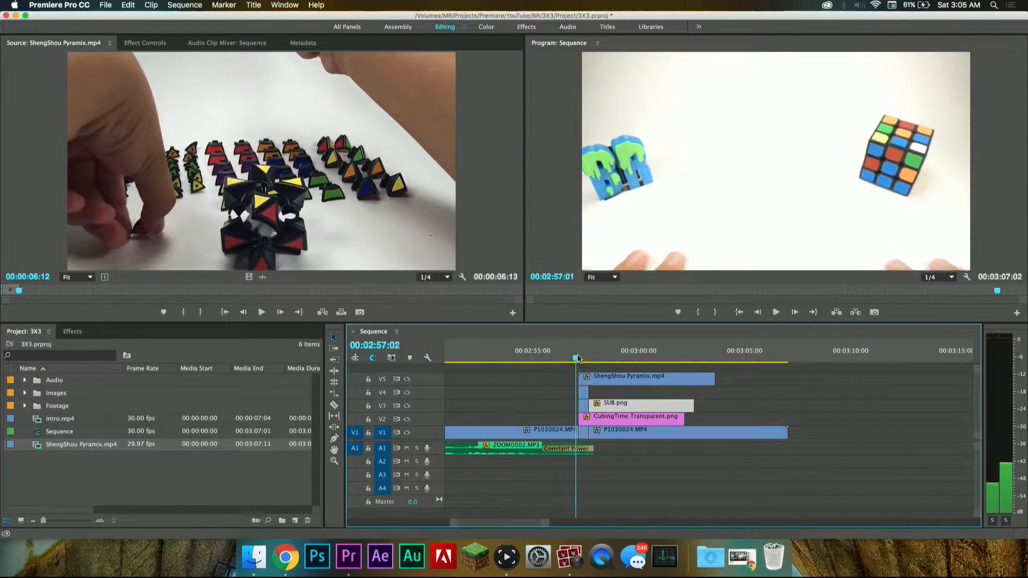
# Step: Turn off the output of track V5, save the project and play the outro up to 00:02:58:11
pyautogui.click(406, 379)
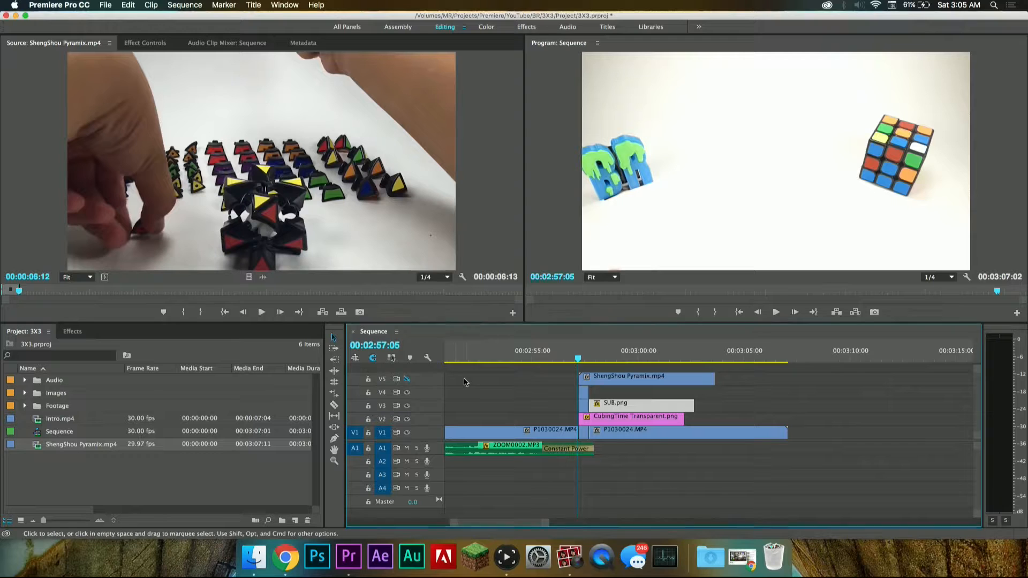
pyautogui.press('cmd+s')
pyautogui.press('space')
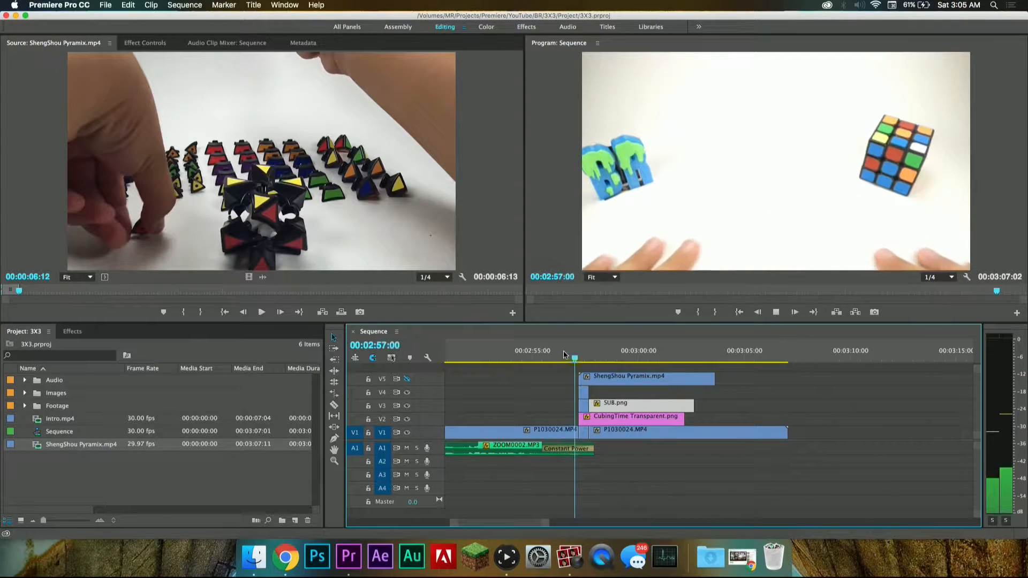
pyautogui.press('space')
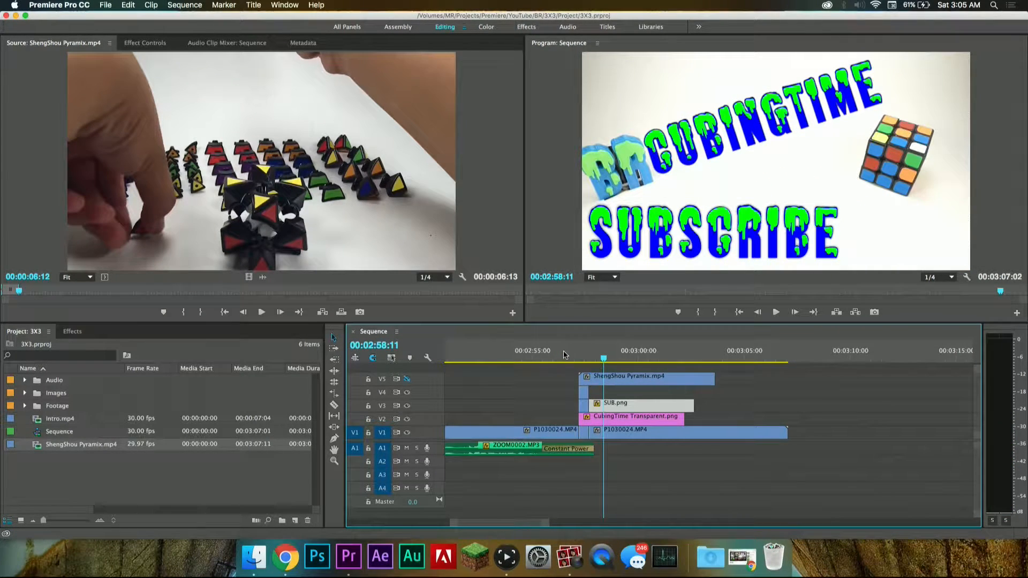
# Step: Move the ShengShou Pyramix clip to track V4 so it starts at 00:02:58:11
pyautogui.moveTo(580, 377); pyautogui.dragTo(647, 382)
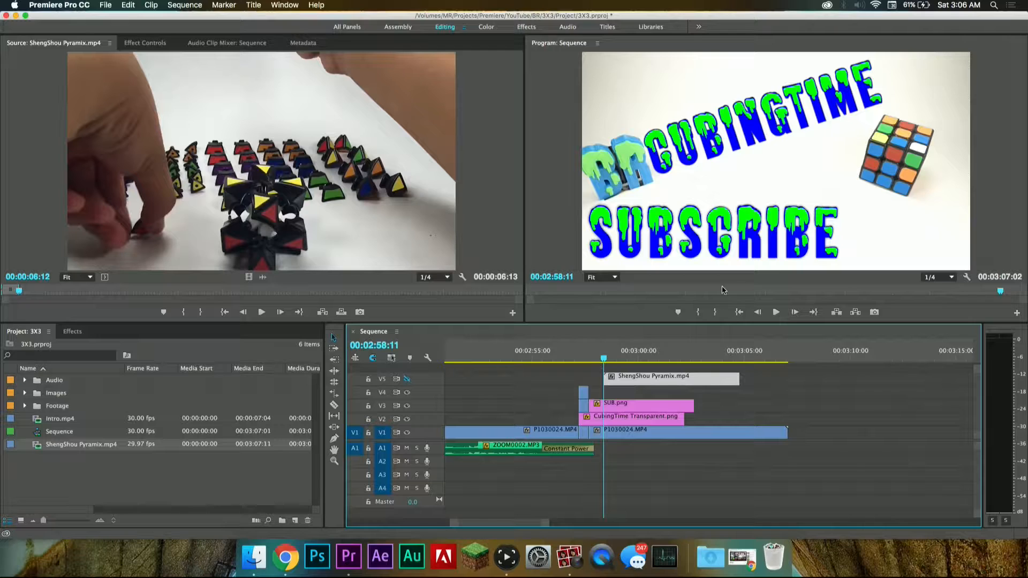
pyautogui.scroll(5, 613, 440)
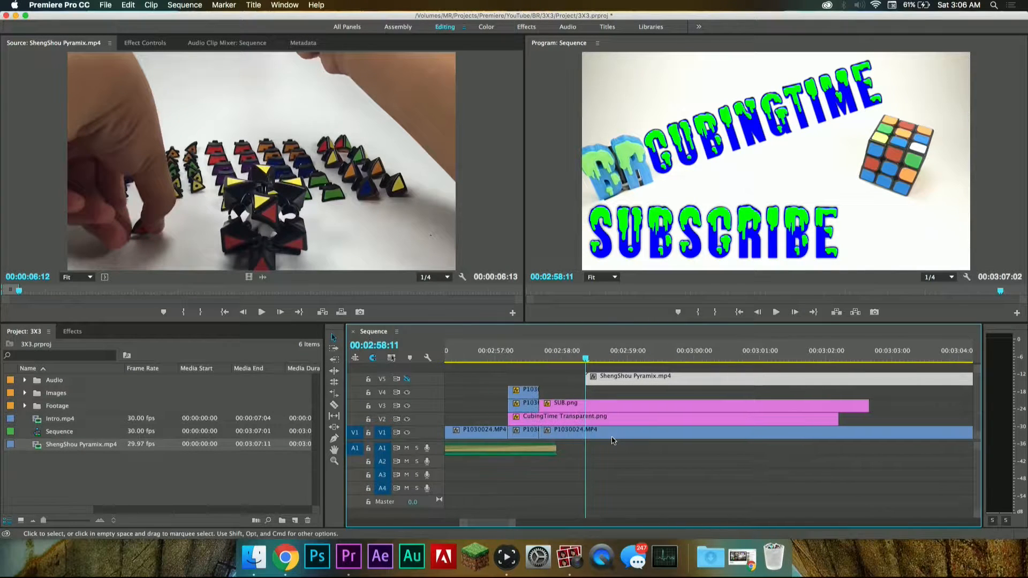
pyautogui.moveTo(626, 382); pyautogui.dragTo(624, 395)
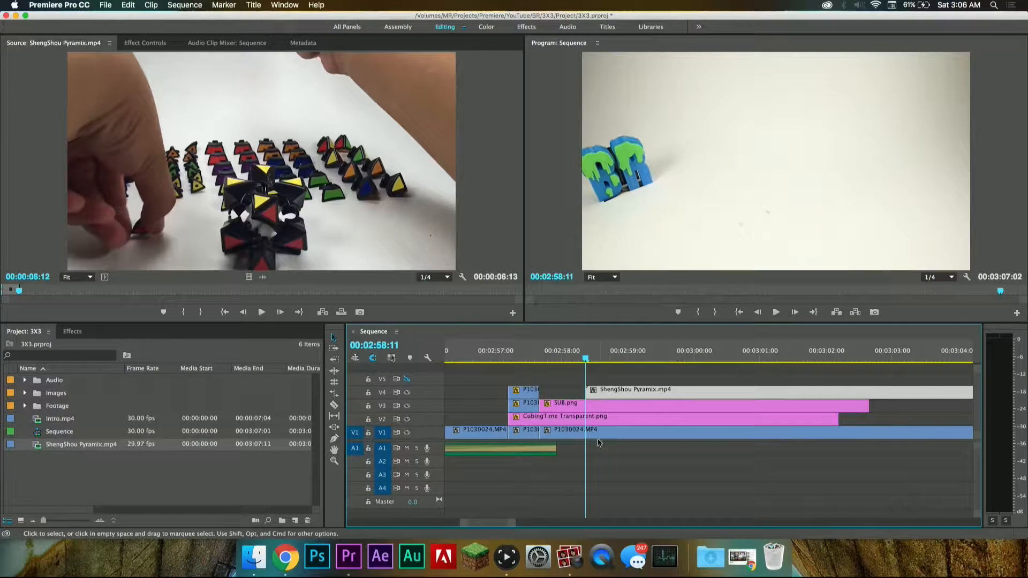
# Step: Split the V1 background clip with the Razor tool at 00:02:58:11 and 00:02:59:03
pyautogui.click(598, 439)
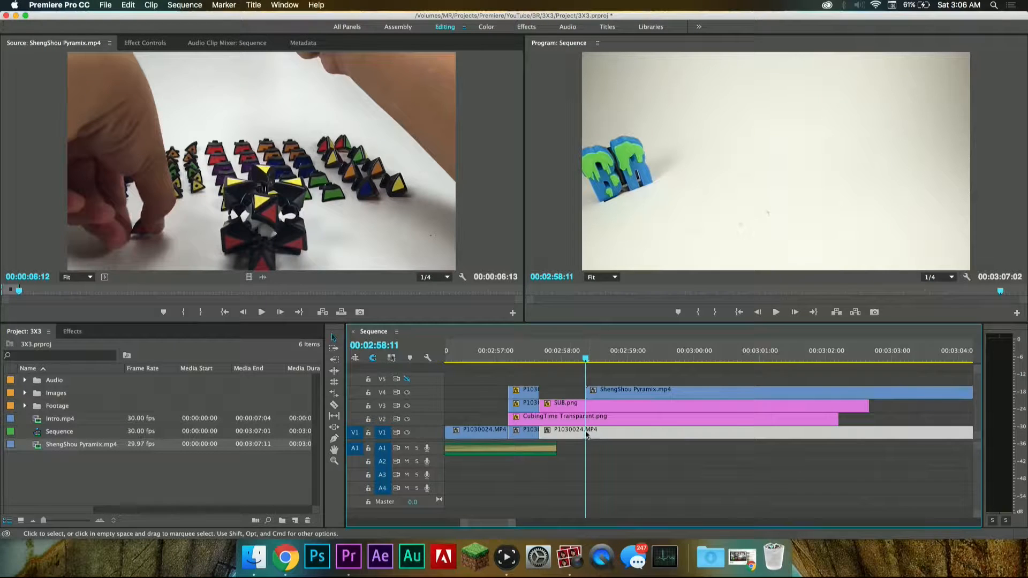
pyautogui.moveTo(574, 358); pyautogui.dragTo(572, 358)
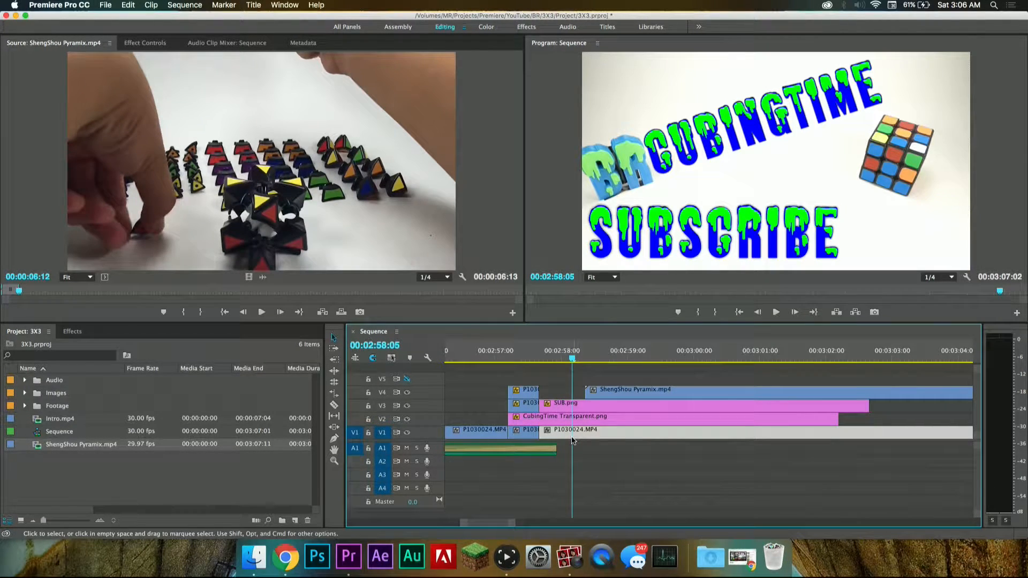
pyautogui.press('c')
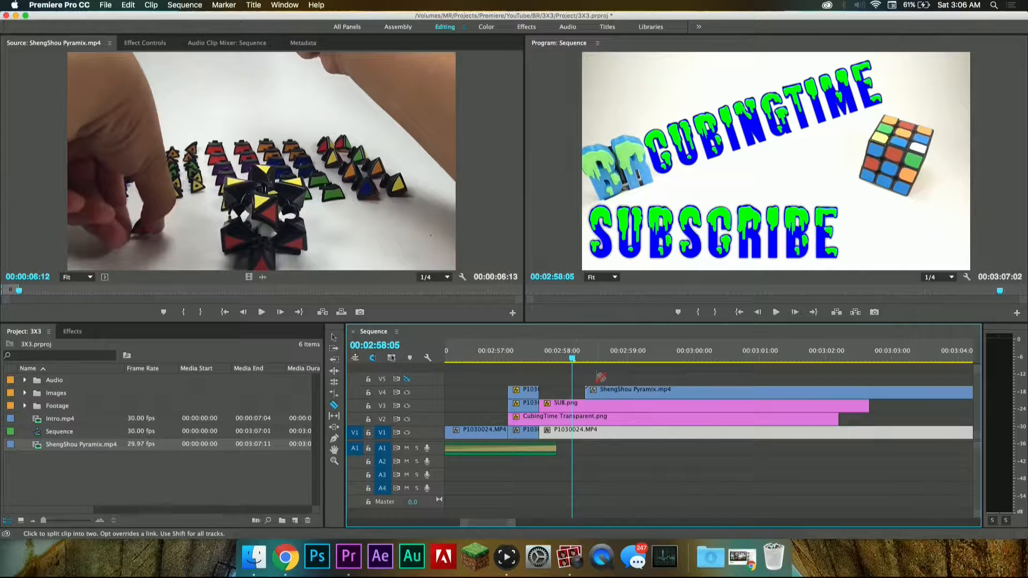
pyautogui.moveTo(577, 358); pyautogui.dragTo(585, 358)
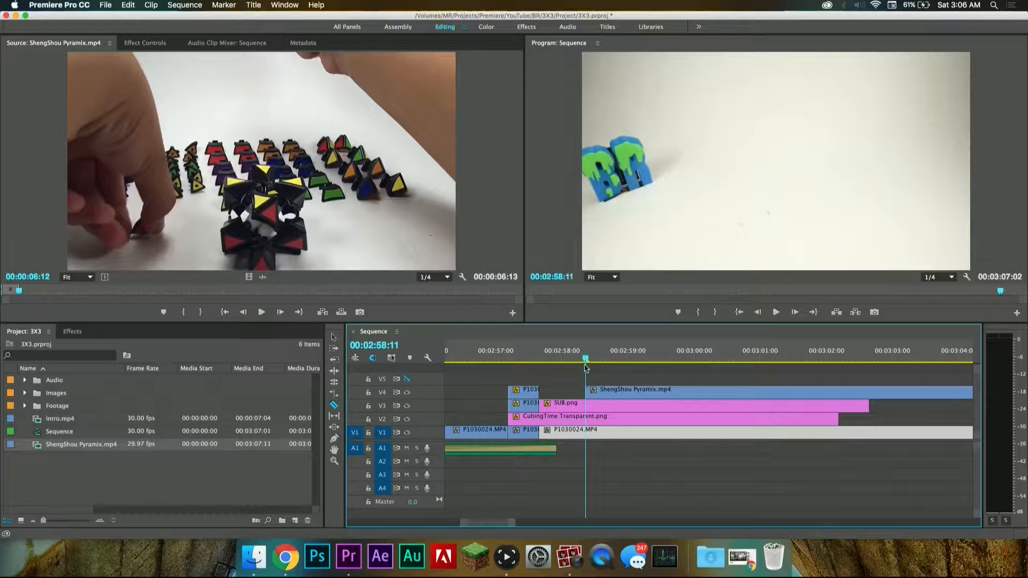
pyautogui.click(590, 433)
pyautogui.press('space')
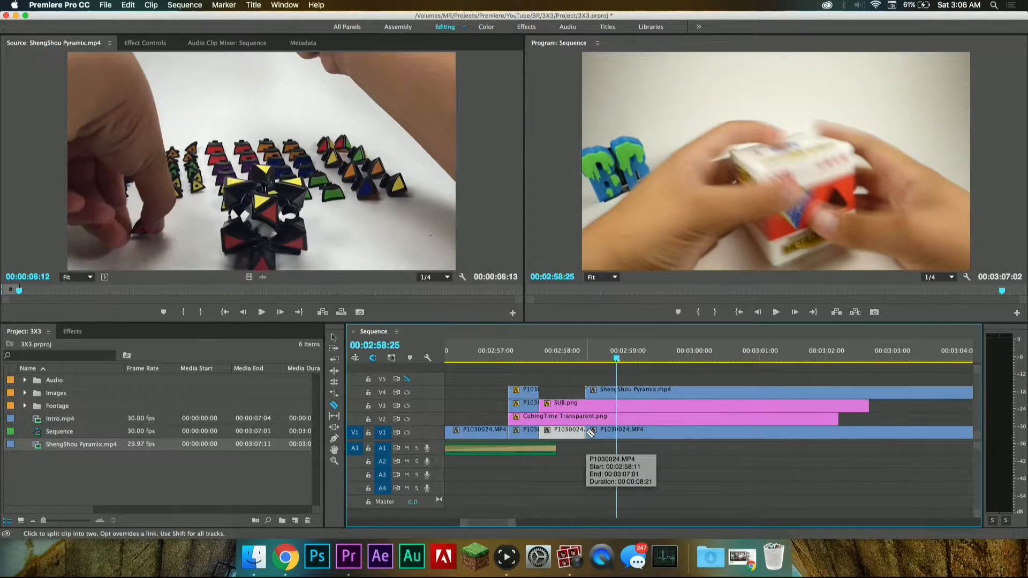
pyautogui.click(635, 433)
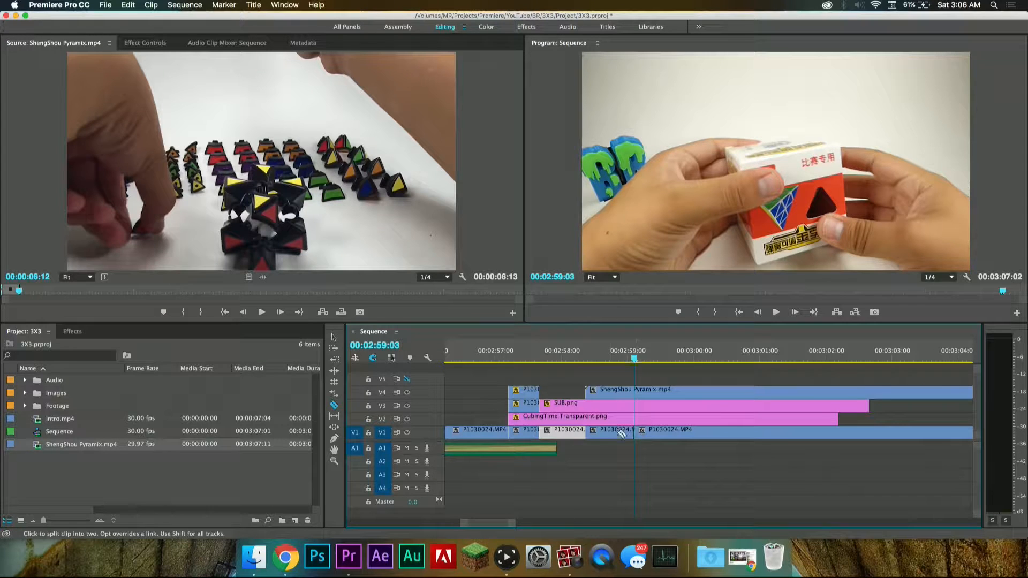
# Step: Duplicate the short V1 segment onto track V5, directly above the start of the ShengShou Pyramix clip, and save the project
pyautogui.press('v')
pyautogui.click(611, 436)
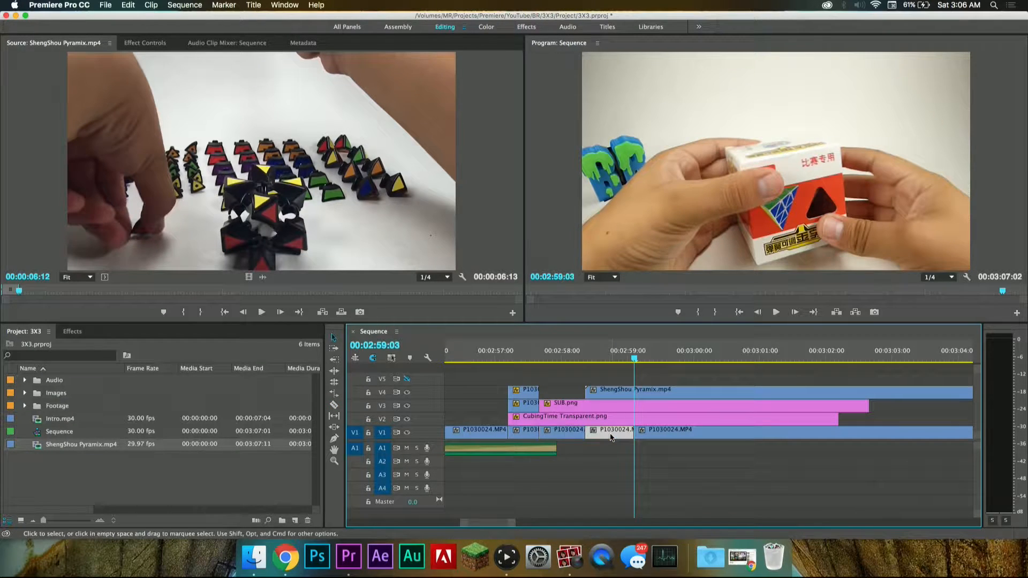
pyautogui.press('-')
pyautogui.press('-')
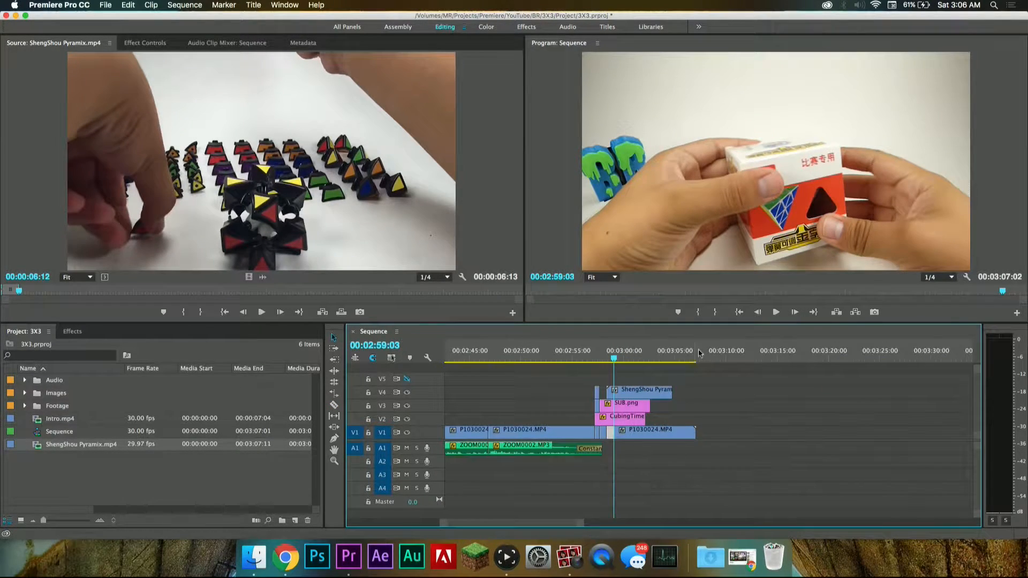
pyautogui.click(709, 359)
pyautogui.press('super+x')
pyautogui.press('super+v')
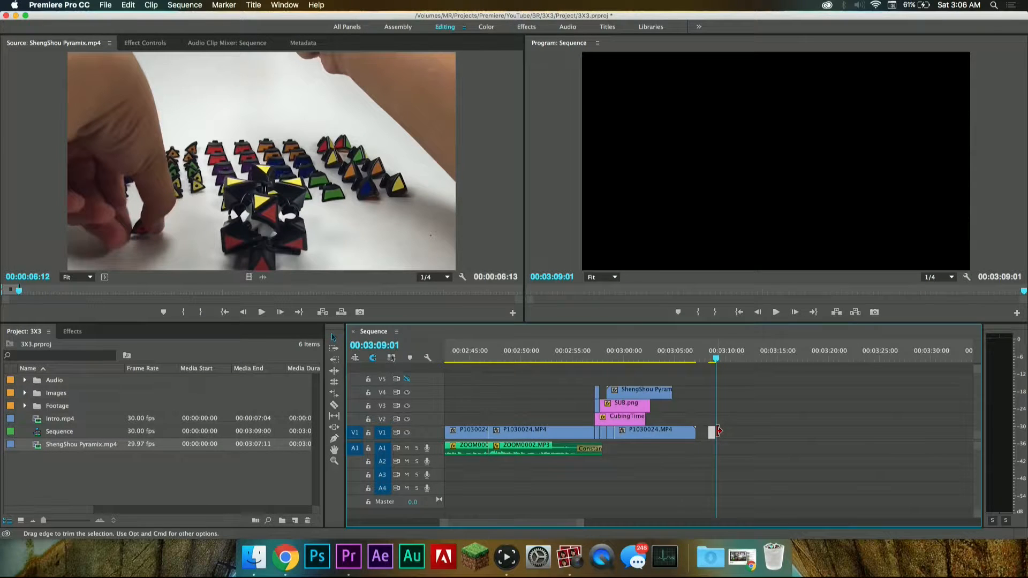
pyautogui.press('=')
pyautogui.moveTo(708, 433); pyautogui.dragTo(502, 379)
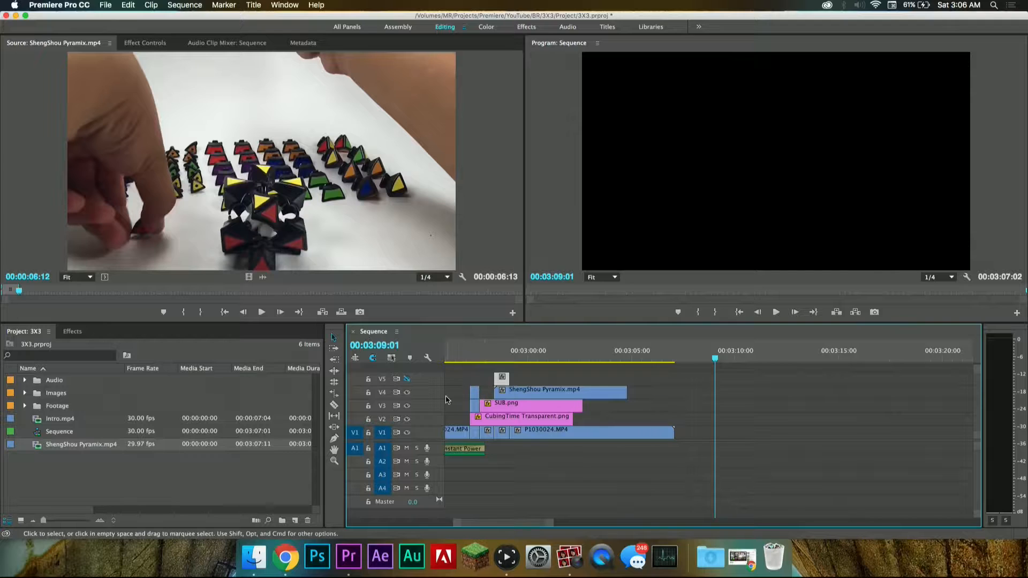
pyautogui.press('super+s')
# Step: Open the duplicated P1030024.MP4 segment above the ShengShou Pyramix clip in the source view and turn on track V5's output
pyautogui.click(504, 357)
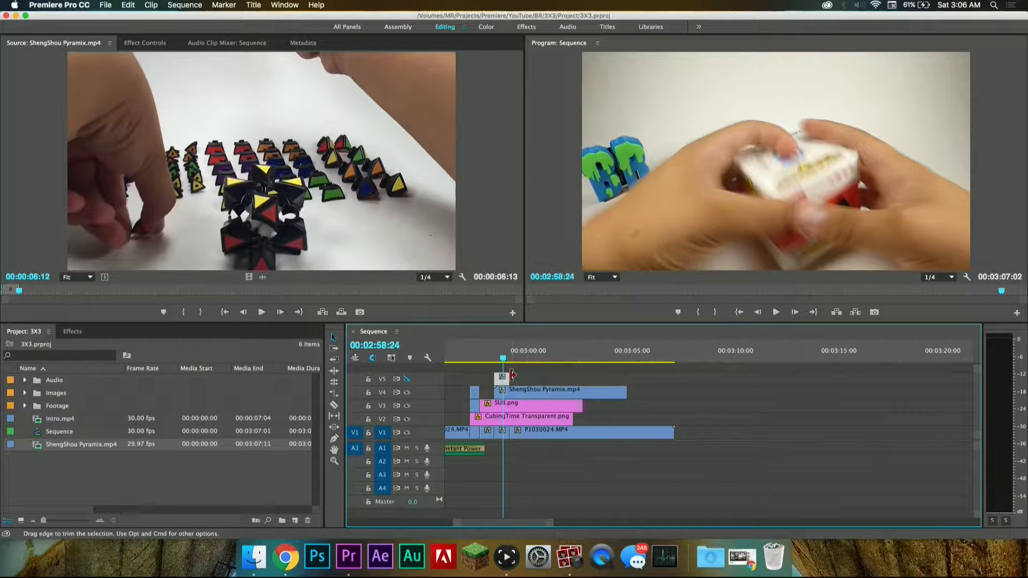
pyautogui.press('=')
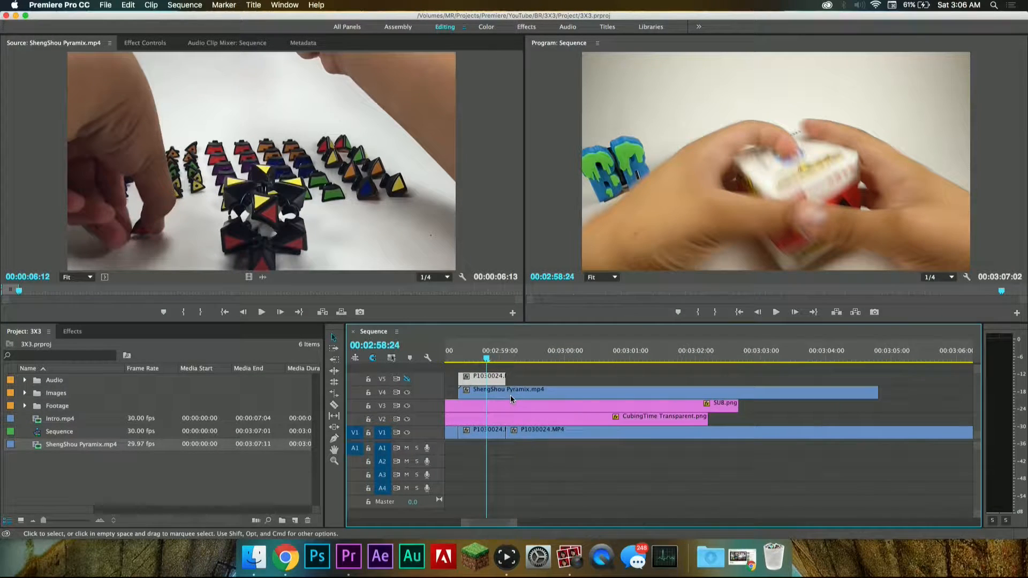
pyautogui.hscroll(-3, 512, 399)
pyautogui.moveTo(556, 357)
pyautogui.mouseDown()
pyautogui.moveTo(525, 357)
pyautogui.moveTo(598, 356)
pyautogui.moveTo(570, 358)
pyautogui.mouseUp()
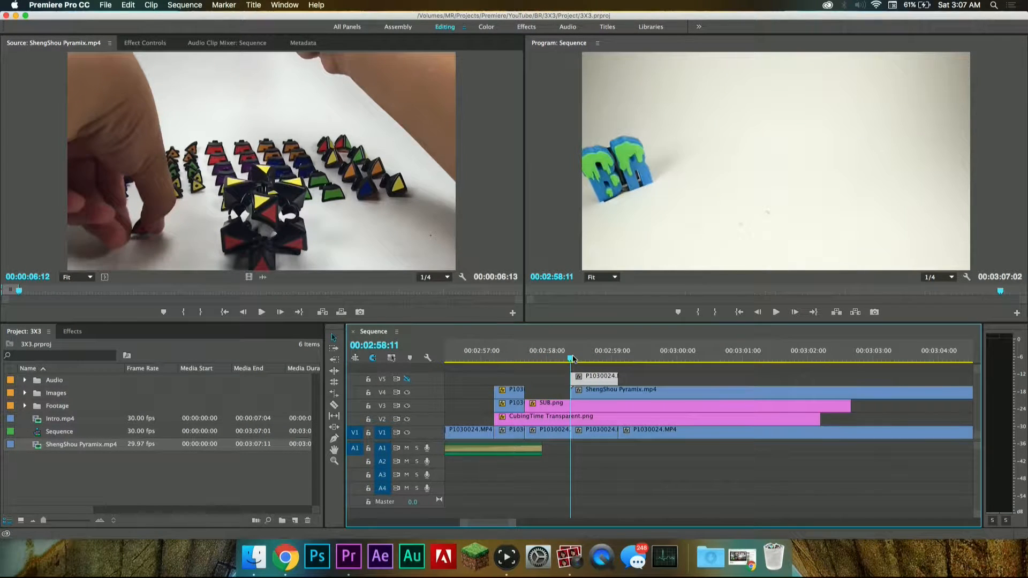
pyautogui.doubleClick(604, 394)
pyautogui.doubleClick(592, 376)
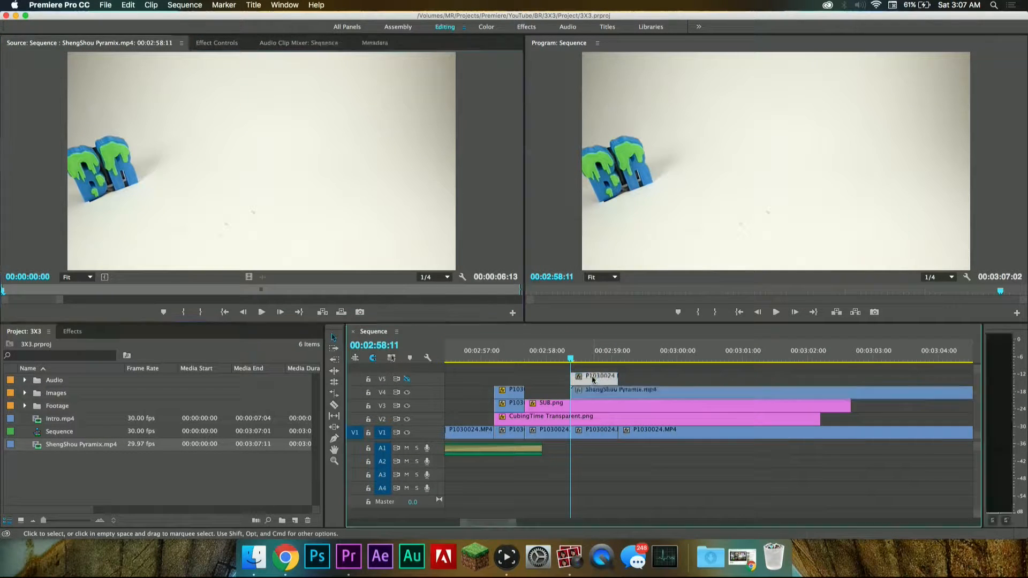
pyautogui.moveTo(571, 358); pyautogui.dragTo(590, 362)
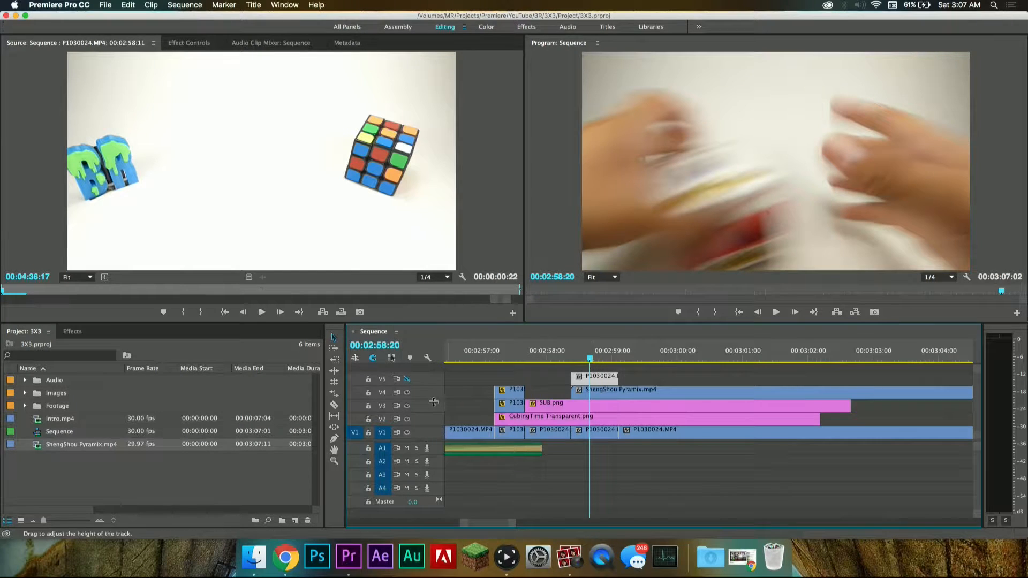
pyautogui.click(407, 379)
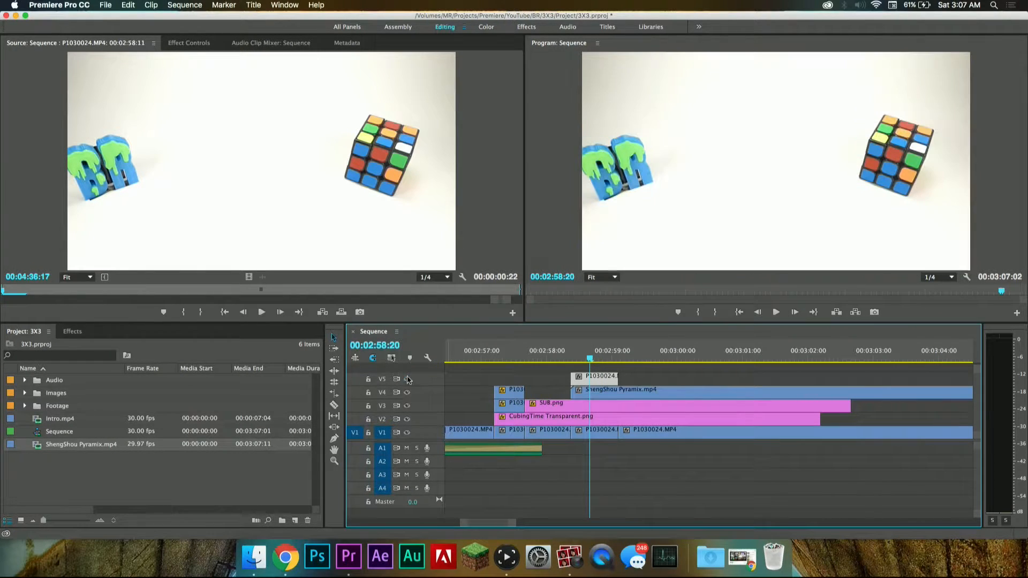
# Step: Turn off the outputs of tracks V1 to V4 and place the playhead at 00:02:58:11, the start of the V5 segment
pyautogui.click(577, 353)
pyautogui.moveTo(579, 353); pyautogui.dragTo(573, 355)
pyautogui.doubleClick(599, 379)
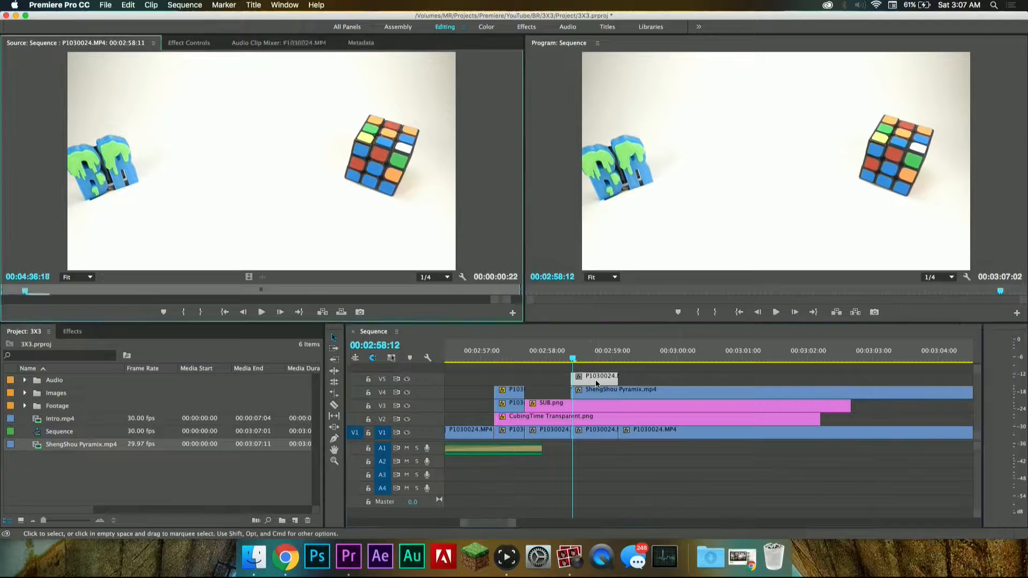
pyautogui.click(407, 433)
pyautogui.click(407, 406)
pyautogui.click(407, 392)
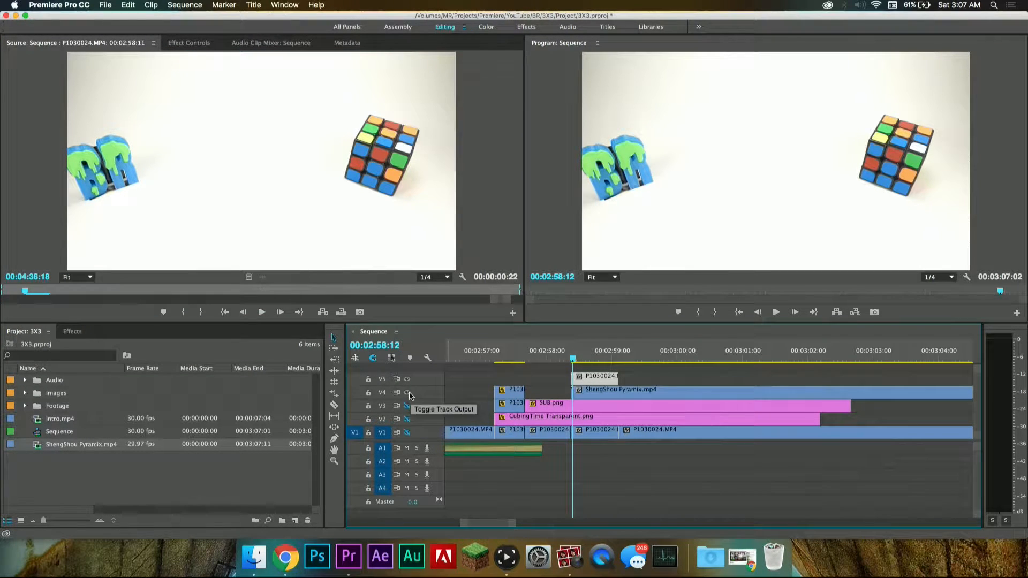
pyautogui.moveTo(586, 357); pyautogui.dragTo(571, 360)
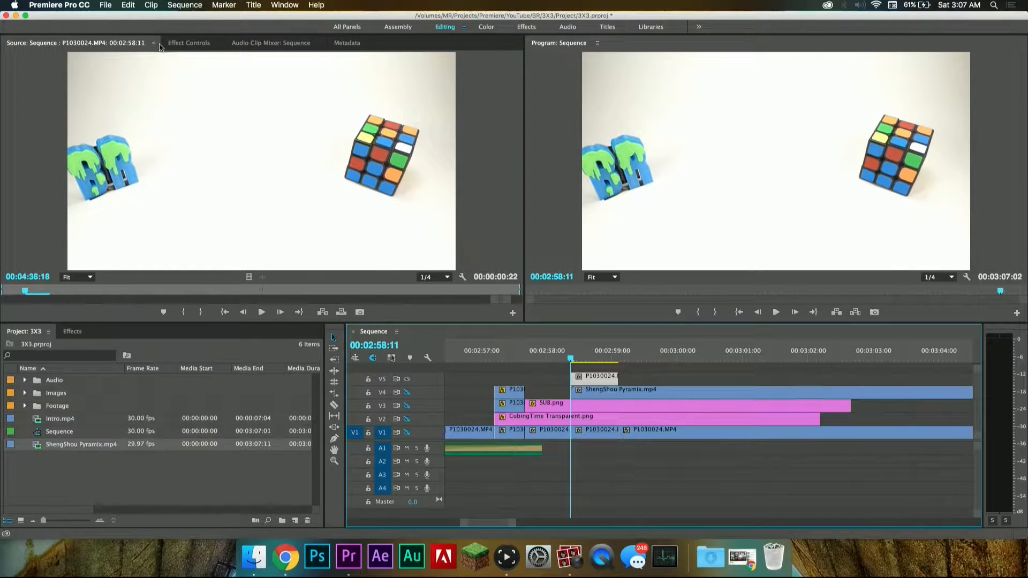
# Step: Draw a closed free-form opacity mask around the Rubik's cube on the V5 segment with the Pen tool
pyautogui.click(187, 43)
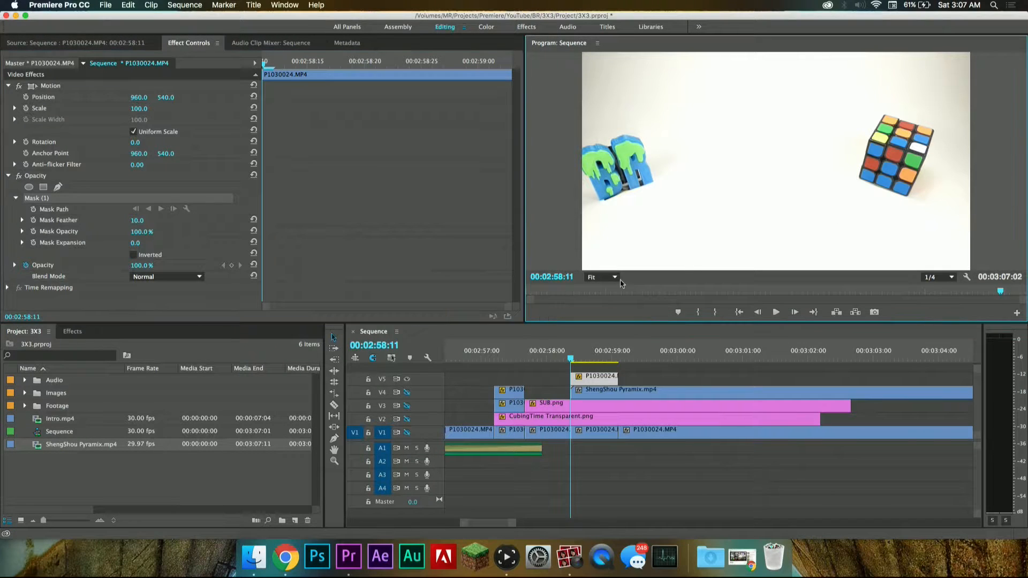
pyautogui.click(602, 277)
pyautogui.click(604, 334)
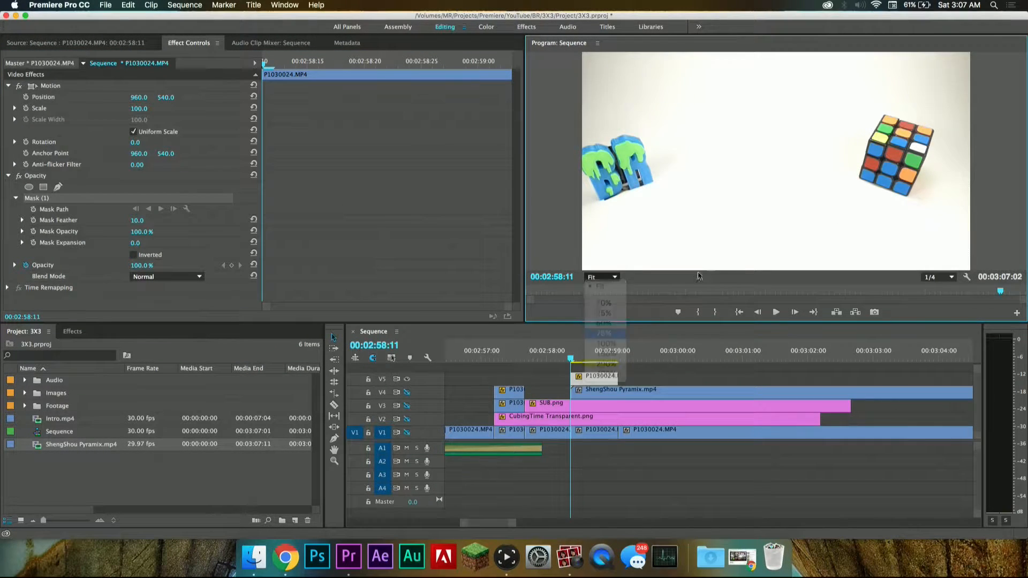
pyautogui.moveTo(729, 266); pyautogui.dragTo(828, 267)
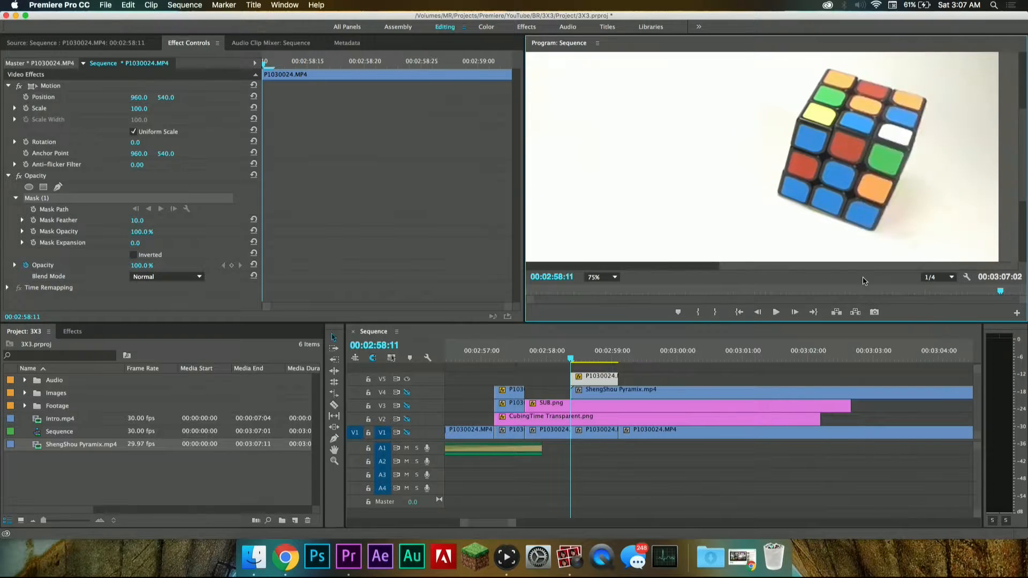
pyautogui.click(876, 235)
pyautogui.moveTo(930, 98); pyautogui.dragTo(918, 85)
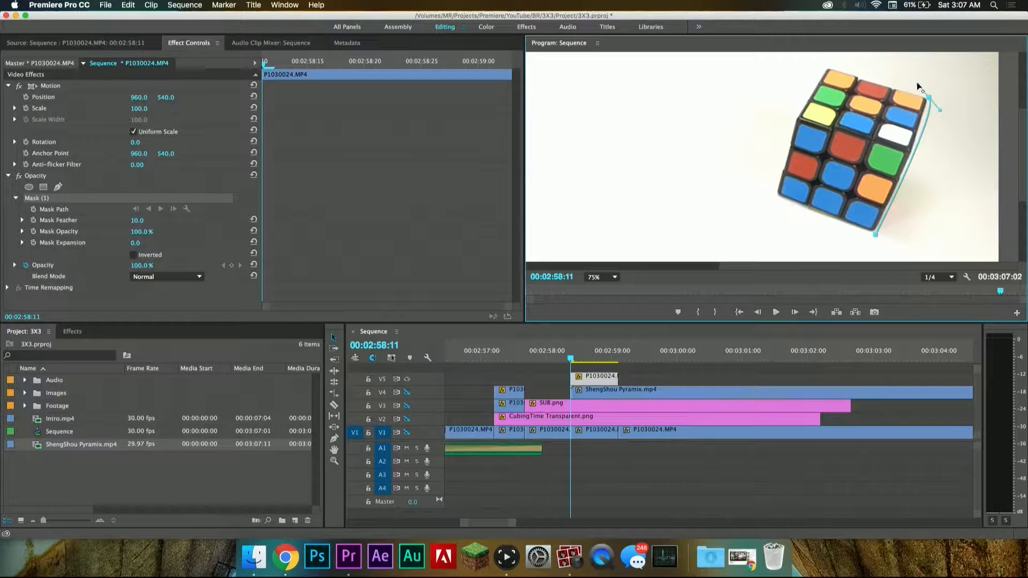
pyautogui.moveTo(827, 64); pyautogui.dragTo(822, 66)
pyautogui.moveTo(768, 193); pyautogui.dragTo(769, 231)
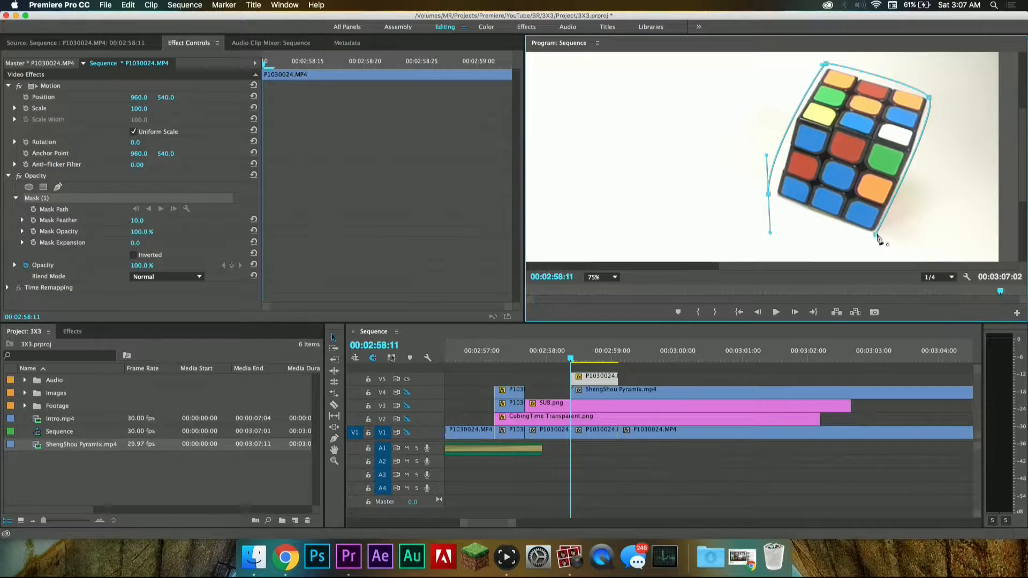
pyautogui.click(875, 234)
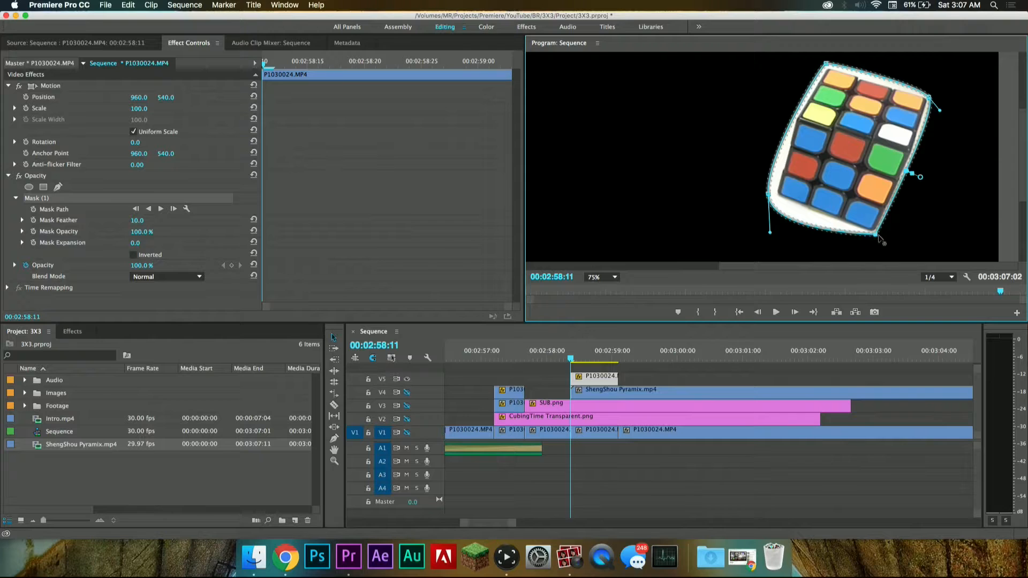
# Step: Adjust the mask's lower corner points and curve handles to follow the cube's edges more closely
pyautogui.moveTo(878, 236)
pyautogui.mouseDown()
pyautogui.moveTo(885, 246)
pyautogui.moveTo(880, 240)
pyautogui.mouseUp()
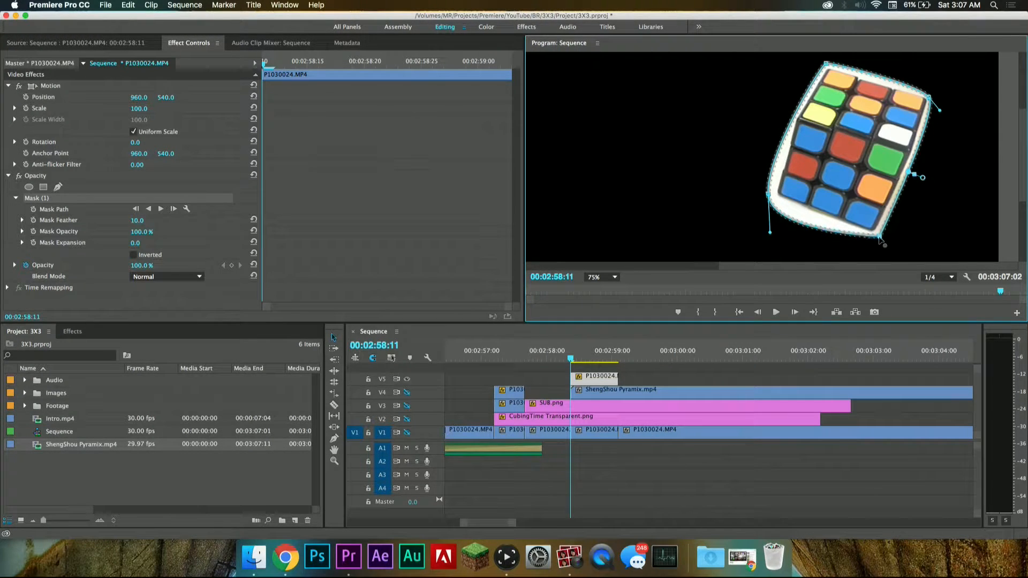
pyautogui.moveTo(769, 196); pyautogui.dragTo(772, 189)
pyautogui.moveTo(771, 229); pyautogui.dragTo(781, 214)
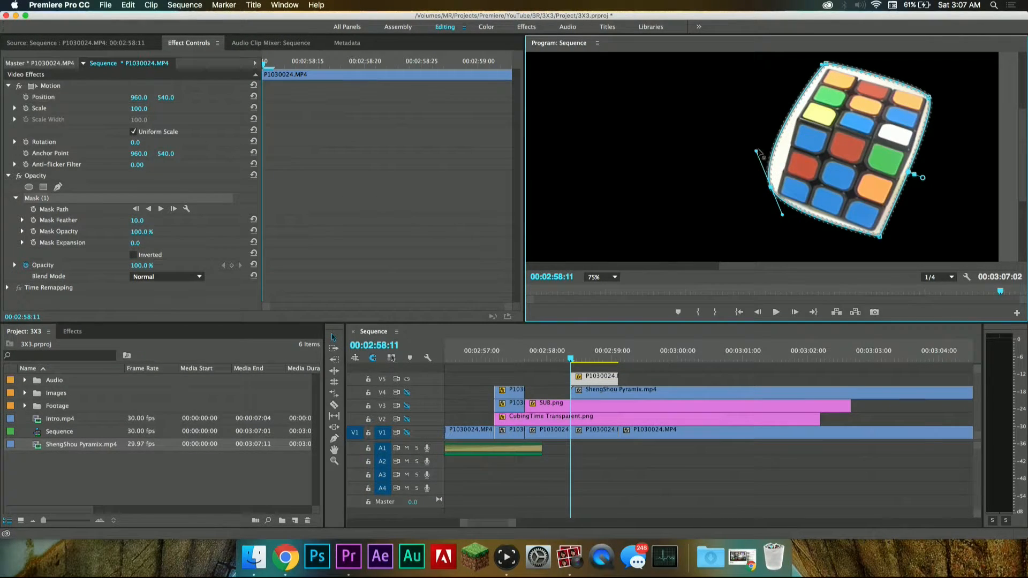
pyautogui.moveTo(757, 152); pyautogui.dragTo(763, 175)
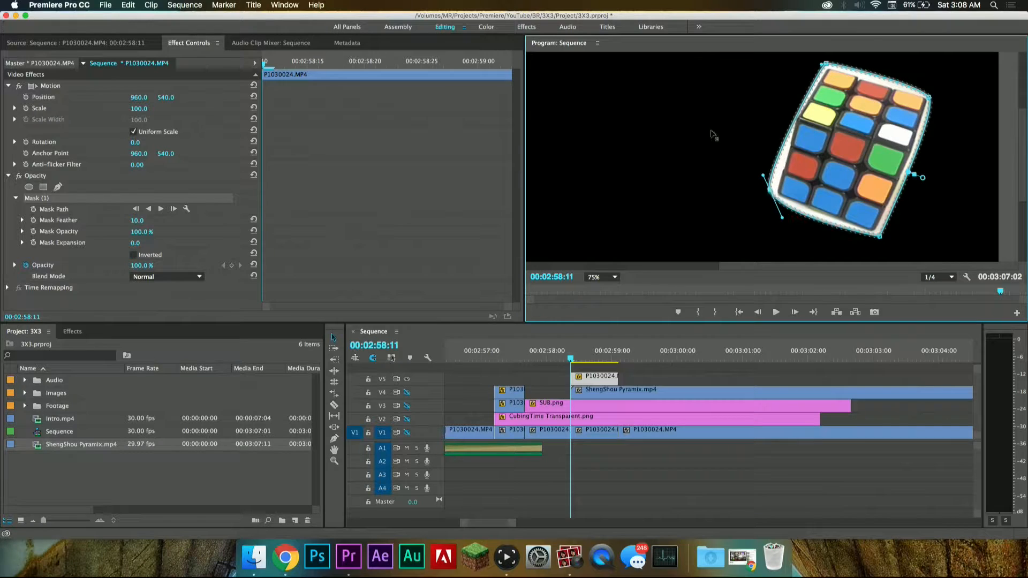
# Step: Set the cube mask's expansion to -13 and its feather to 32, and save the project
pyautogui.click(71, 209)
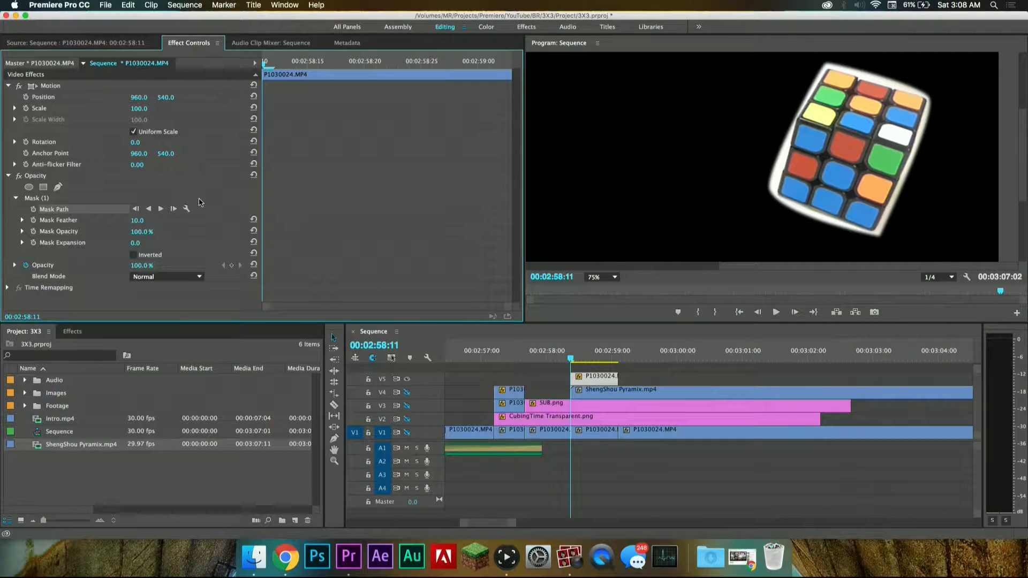
pyautogui.moveTo(137, 244); pyautogui.dragTo(120, 243)
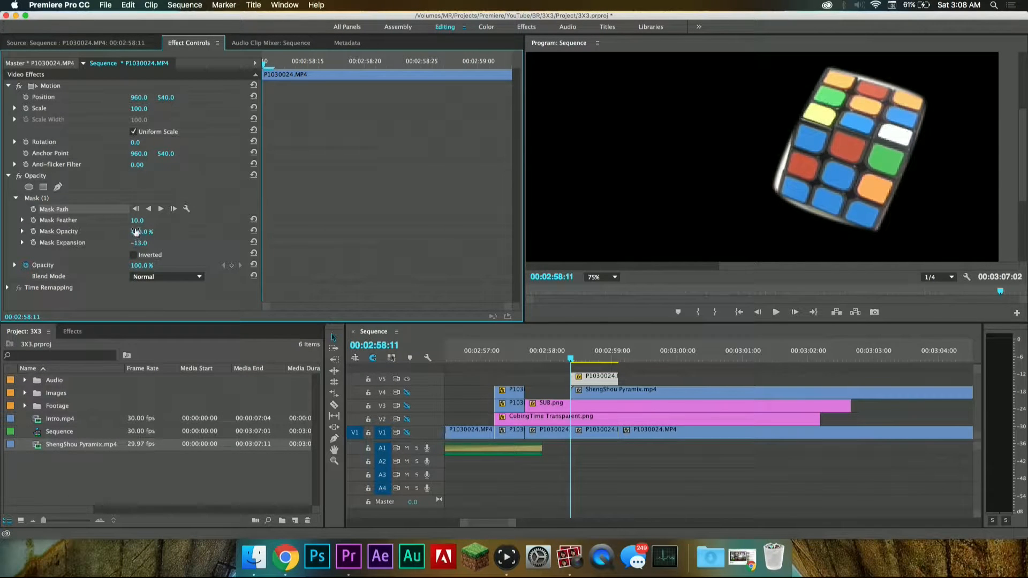
pyautogui.moveTo(137, 221); pyautogui.dragTo(149, 220)
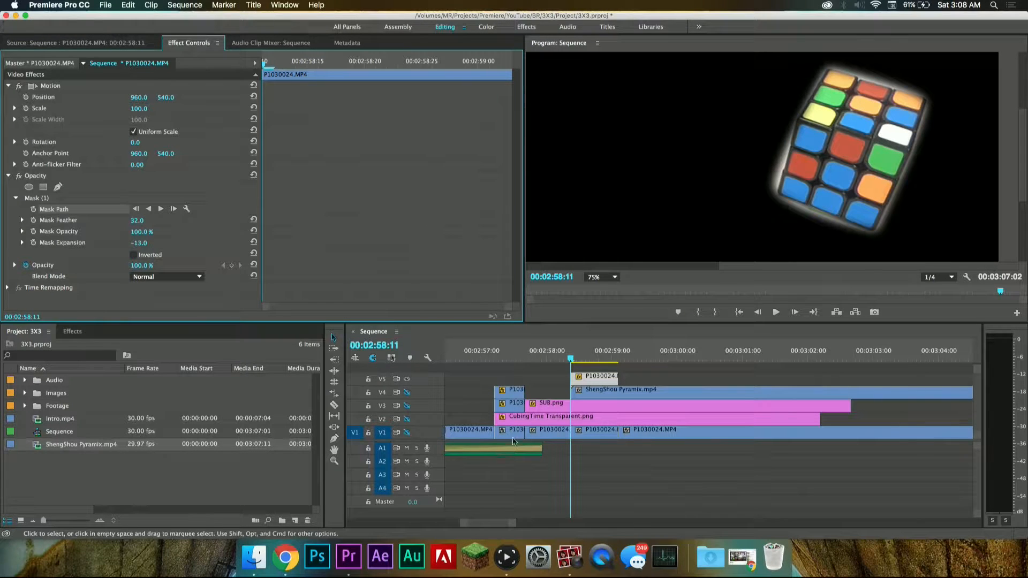
pyautogui.click(407, 379)
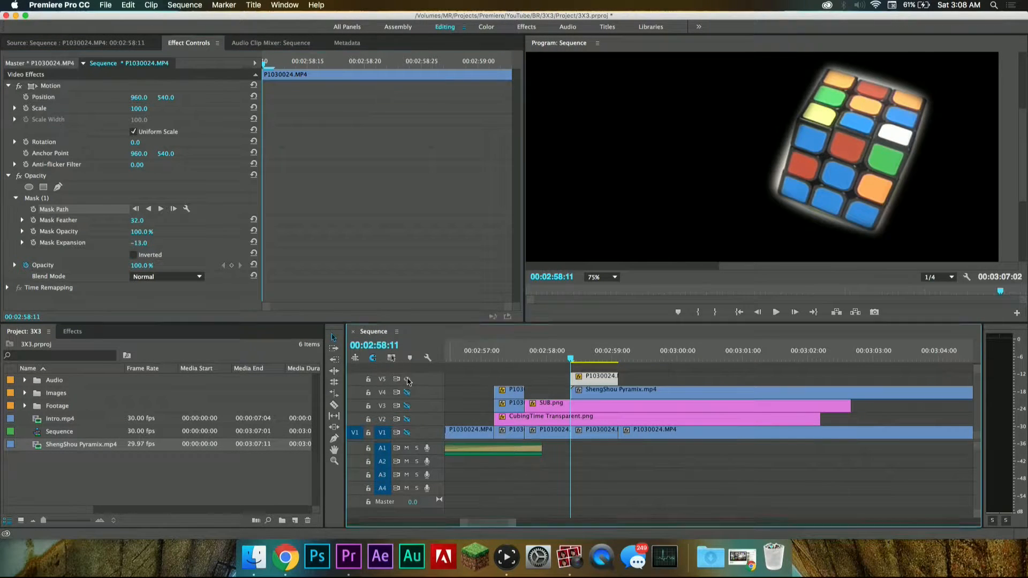
pyautogui.click(407, 379)
pyautogui.click(610, 277)
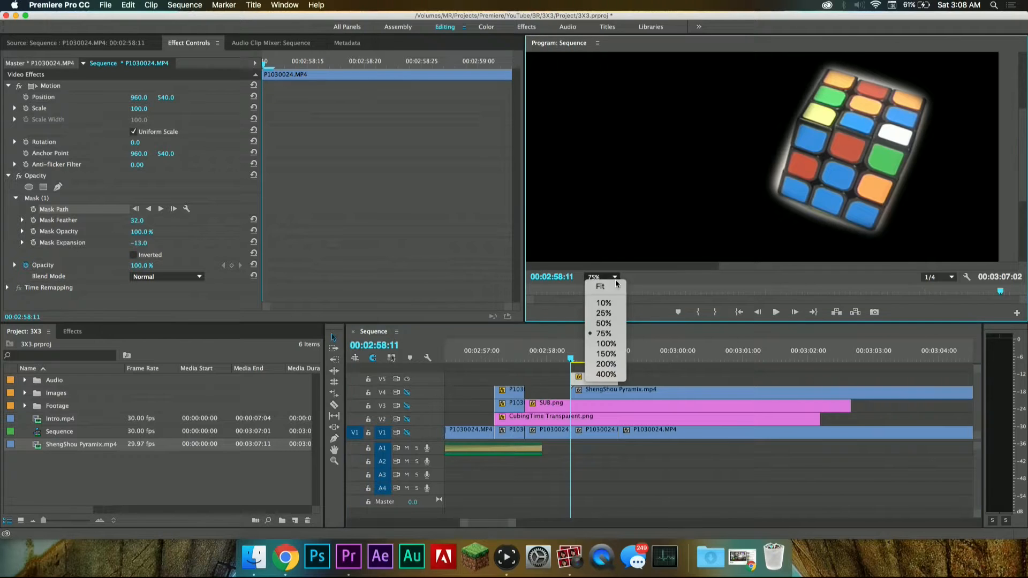
pyautogui.click(614, 290)
pyautogui.press('super+s')
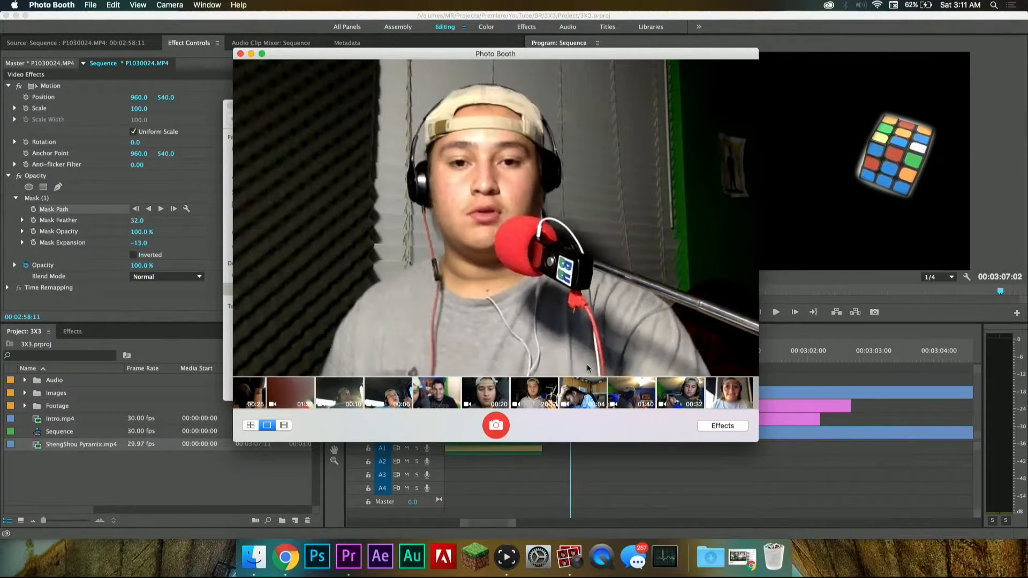
# Step: Close the Photo Booth window and return to the sequence
pyautogui.click(240, 54)
pyautogui.press('Escape')
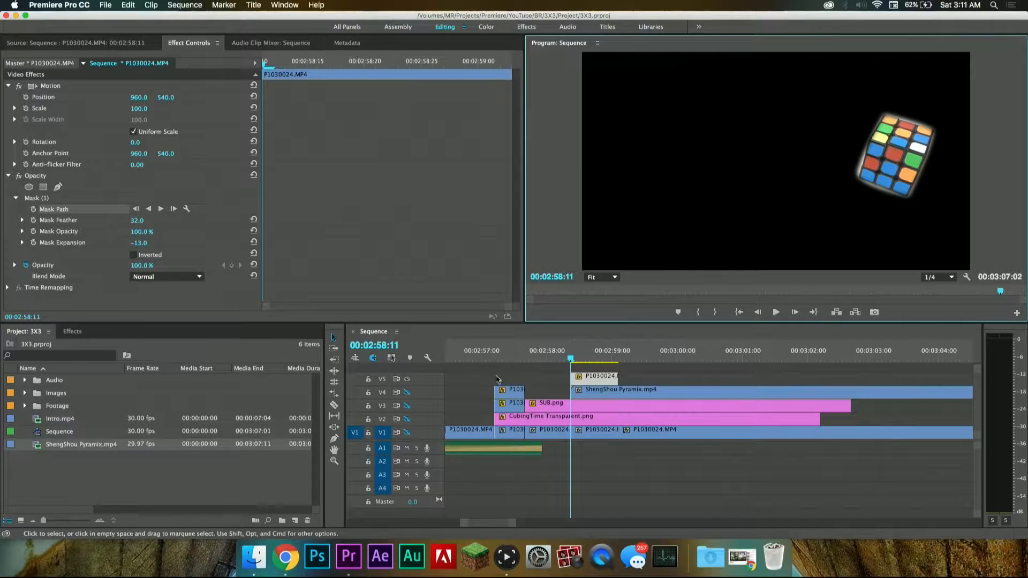
# Step: Turn on track V4's output and toggle V5 to compare the masked cube with the clip beneath, leaving both tracks on
pyautogui.click(407, 392)
pyautogui.click(407, 379)
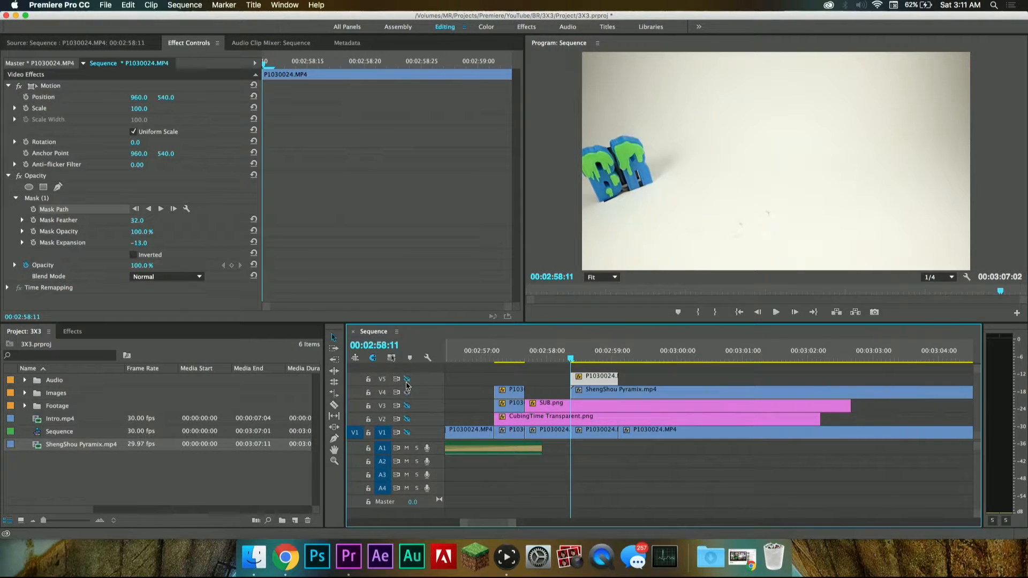
pyautogui.click(407, 379)
pyautogui.click(407, 379)
pyautogui.click(407, 379)
pyautogui.click(407, 379)
pyautogui.click(407, 380)
pyautogui.click(407, 379)
pyautogui.click(408, 379)
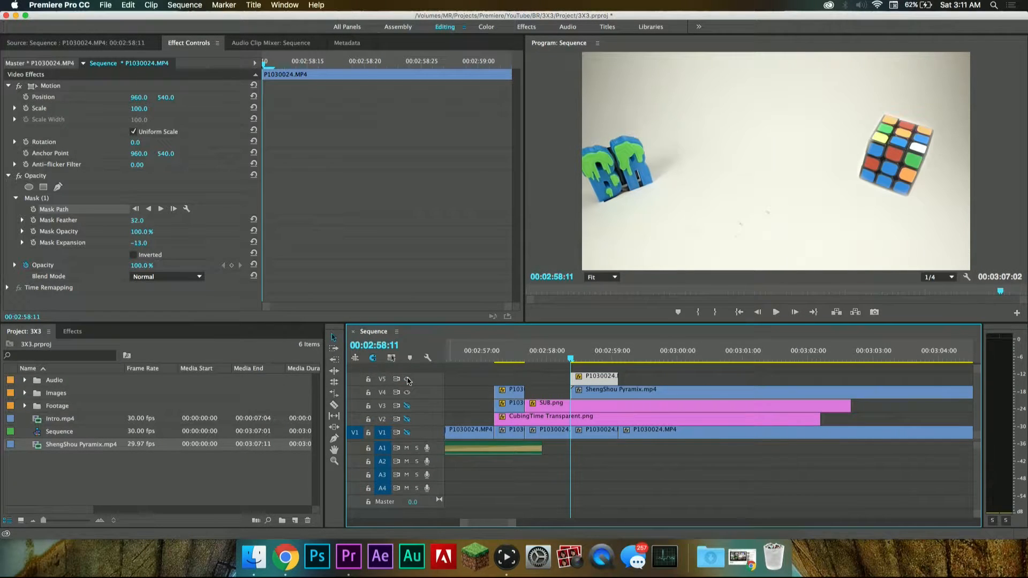
pyautogui.click(408, 379)
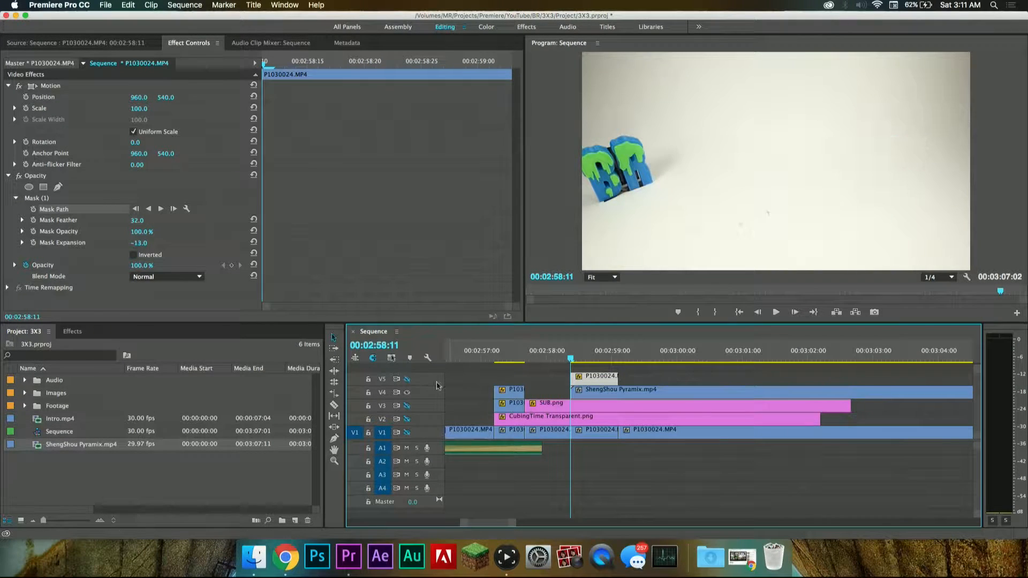
pyautogui.click(589, 392)
pyautogui.click(406, 379)
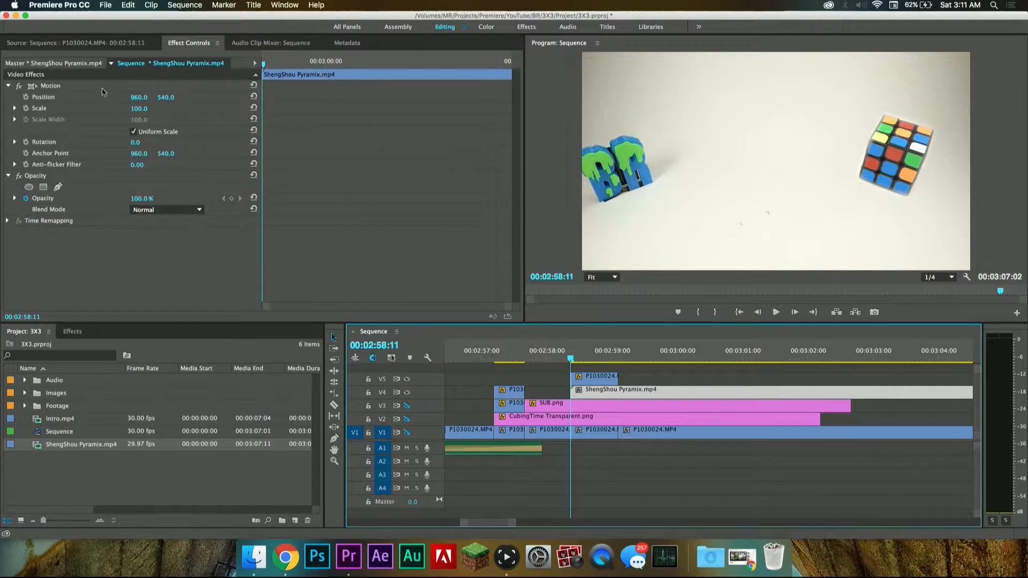
# Step: Enable Position, Scale and Rotation keyframes on the ShengShou Pyramix clip at 00:02:58:11 and set its scale to 46
pyautogui.doubleClick(608, 391)
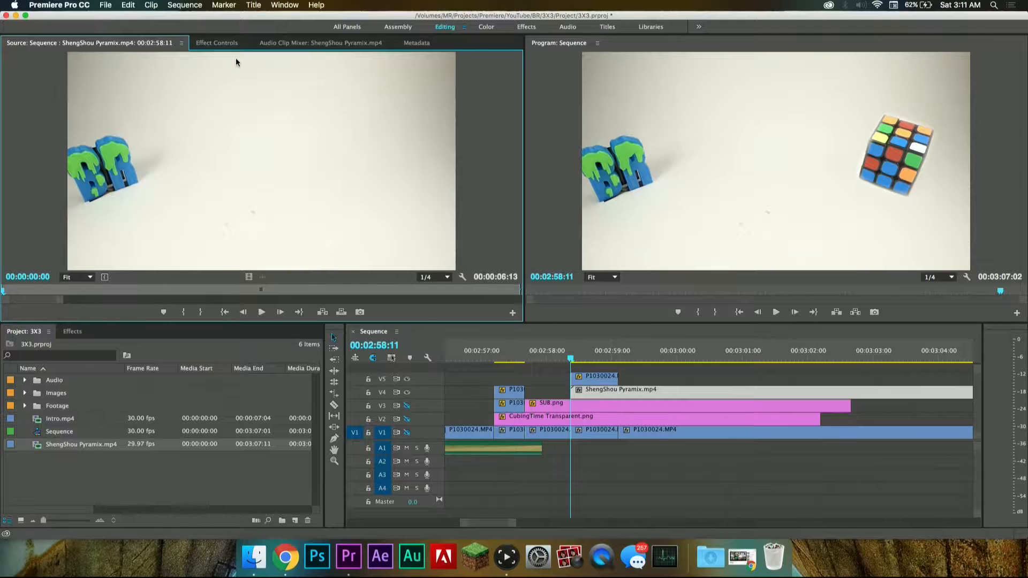
pyautogui.click(222, 43)
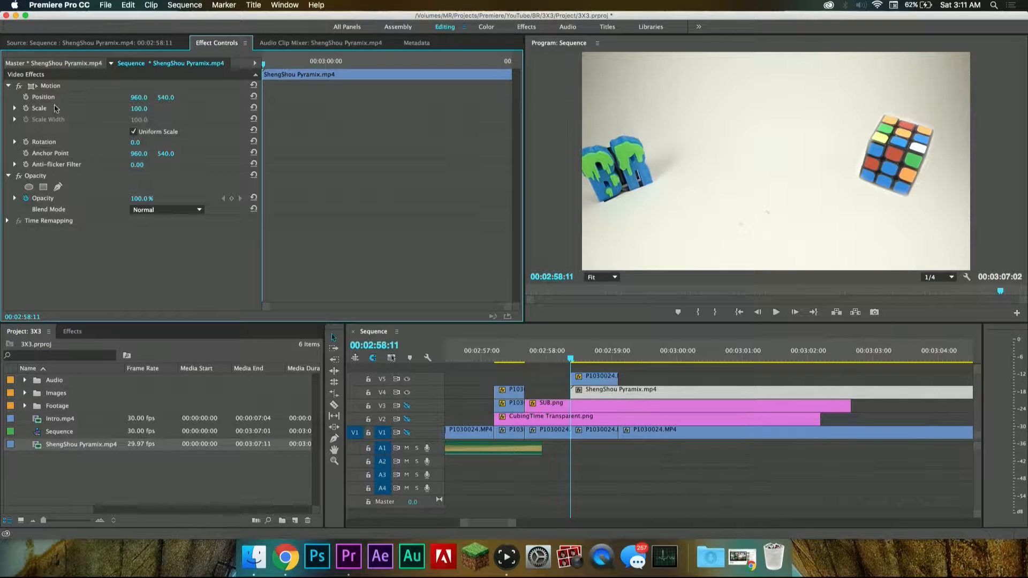
pyautogui.click(27, 97)
pyautogui.click(26, 108)
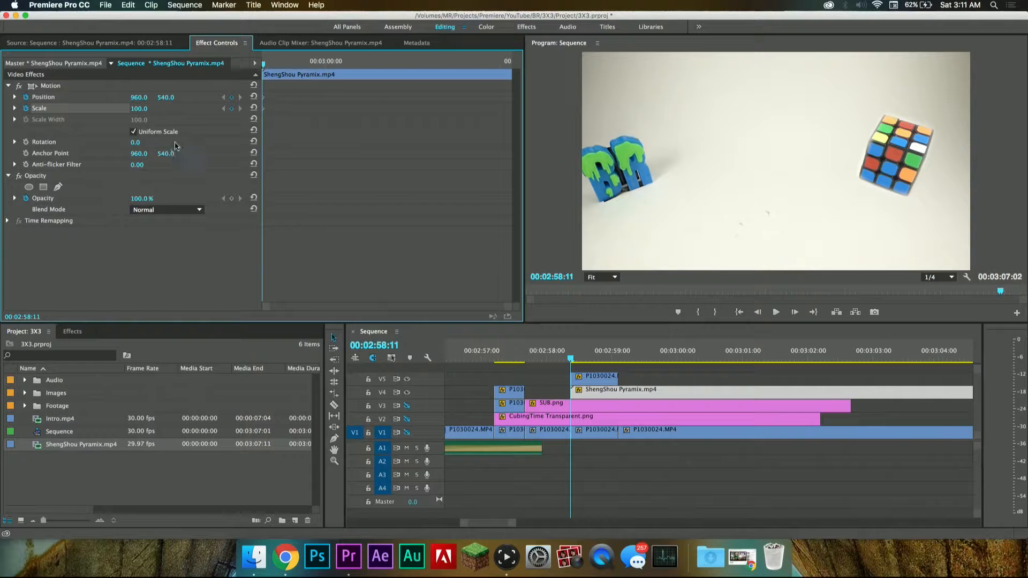
pyautogui.click(25, 142)
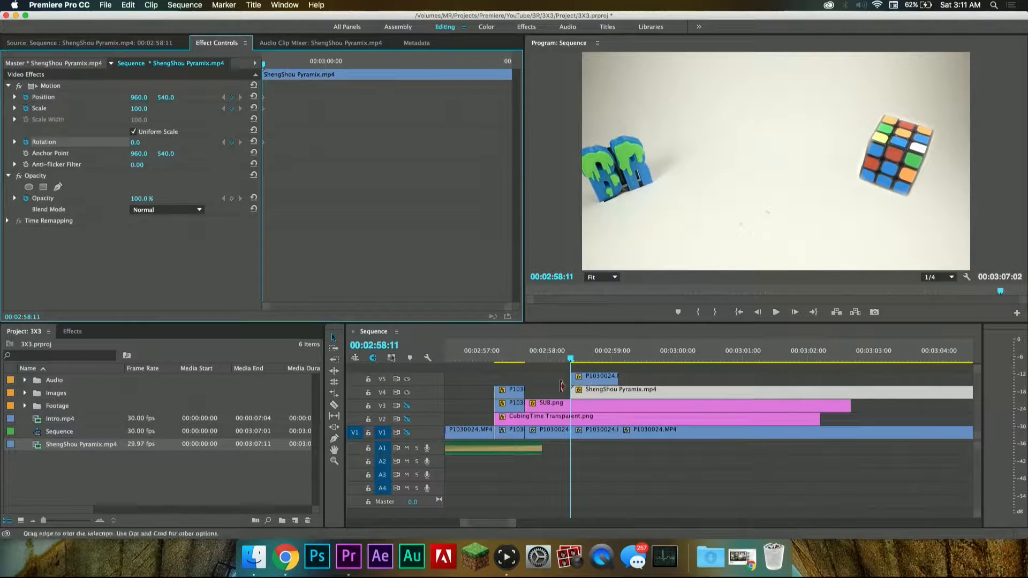
pyautogui.moveTo(140, 109); pyautogui.dragTo(145, 110)
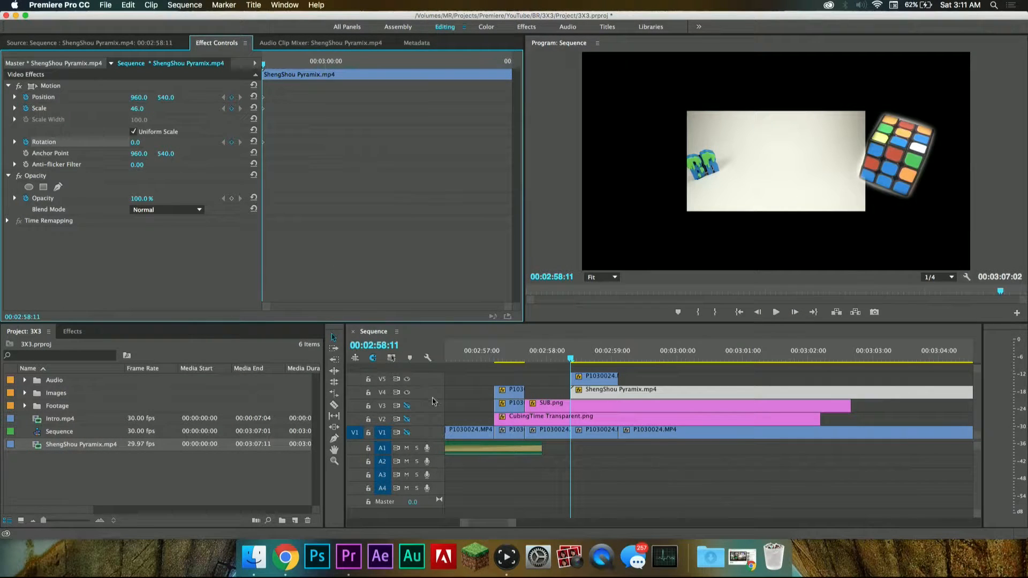
# Step: Turn the outputs of tracks V1, V2 and V3 back on
pyautogui.click(407, 433)
pyautogui.click(407, 419)
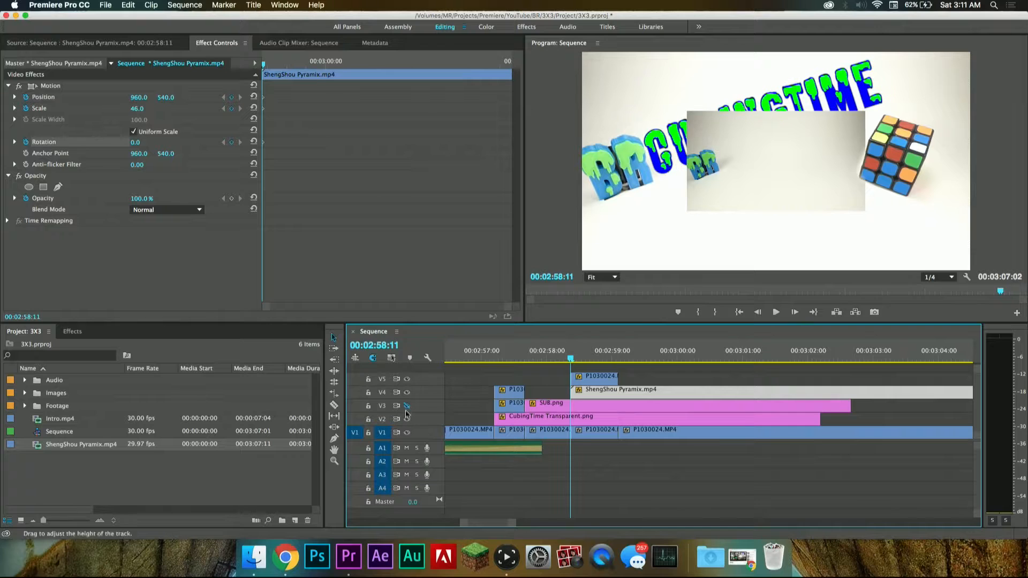
pyautogui.click(407, 405)
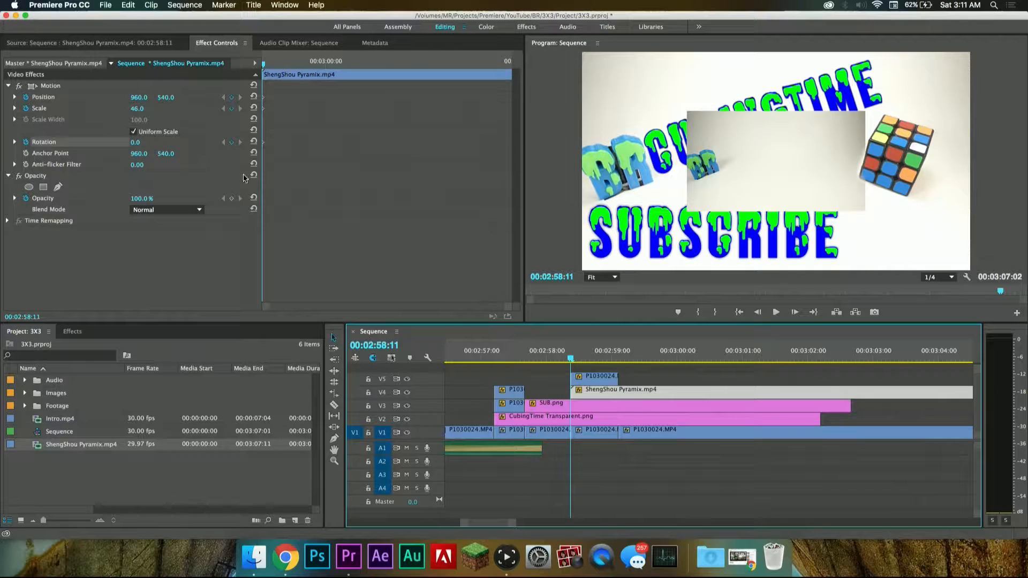
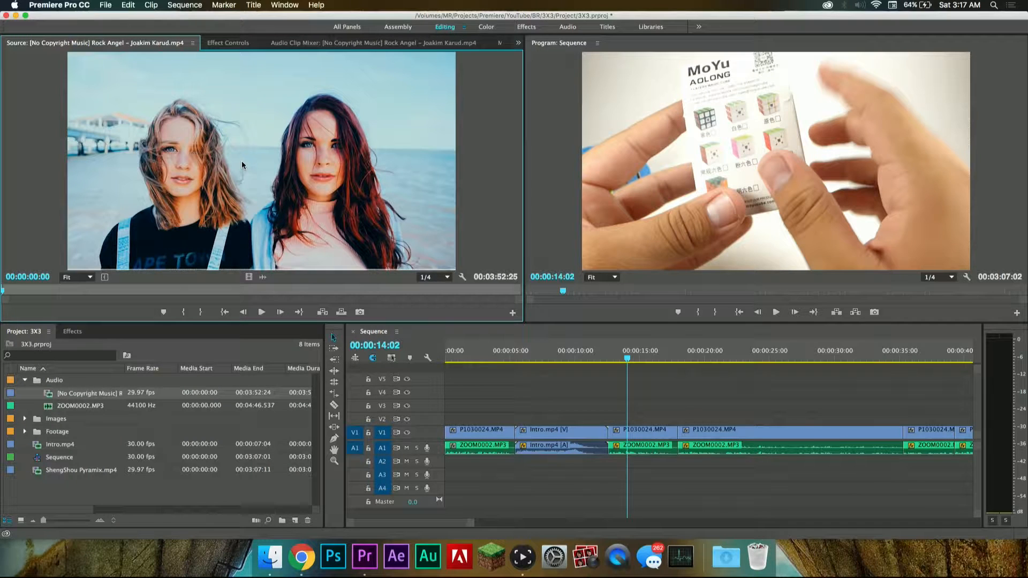
# Step: Place only the audio of the Rock Angel music clip on track A3, starting at the end of the intro
pyautogui.moveTo(367, 251); pyautogui.dragTo(397, 280)
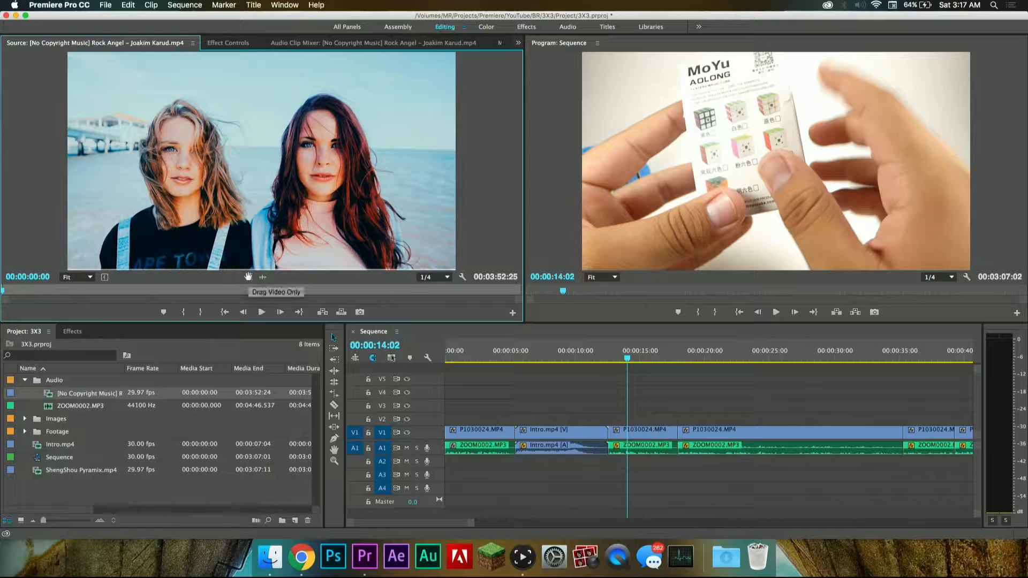
pyautogui.moveTo(248, 276); pyautogui.dragTo(243, 197)
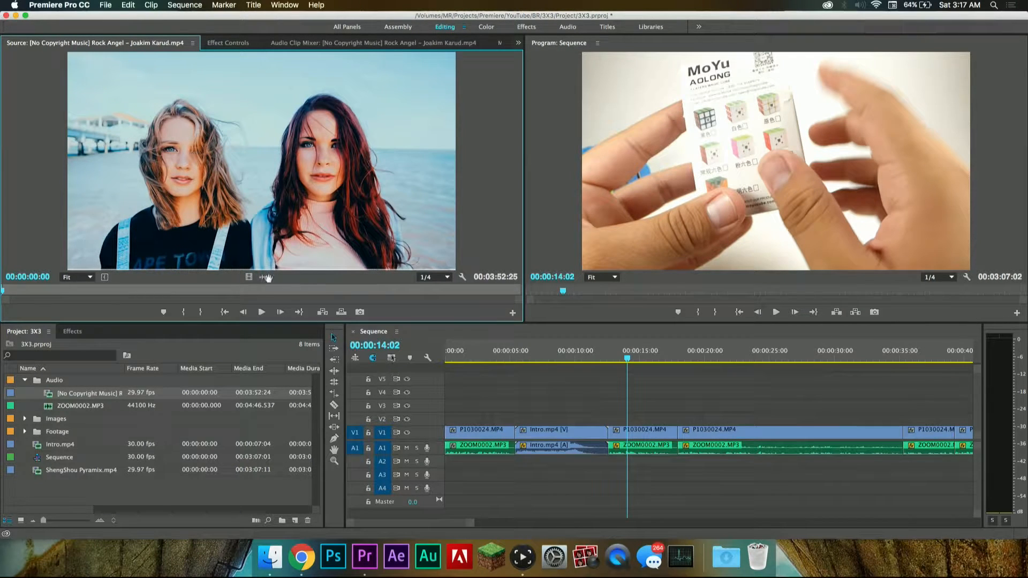
pyautogui.moveTo(265, 278); pyautogui.dragTo(611, 472)
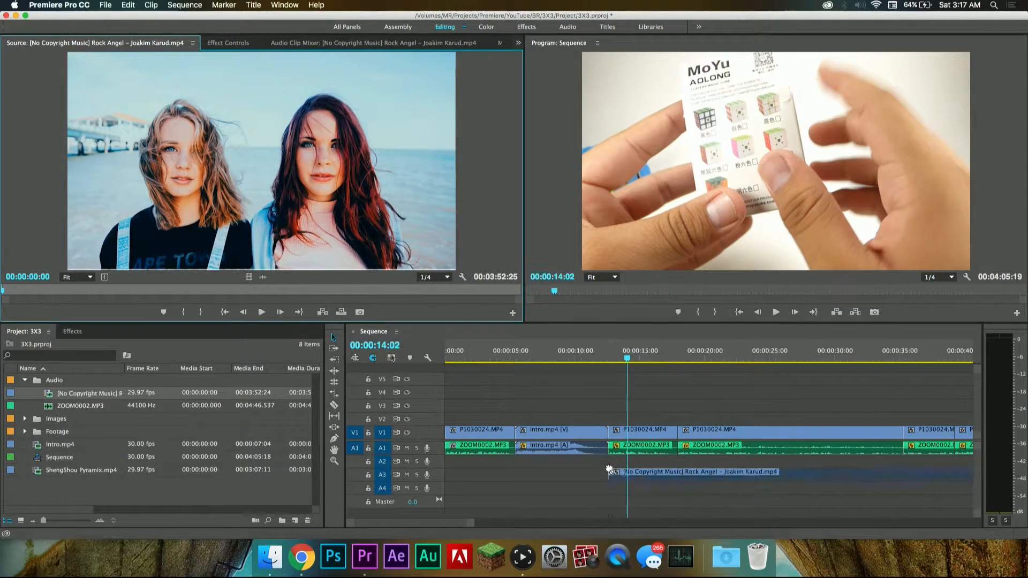
# Step: Apply a Constant Power crossfade to the start of the music clip on A3 and lengthen it to about two seconds
pyautogui.click(611, 355)
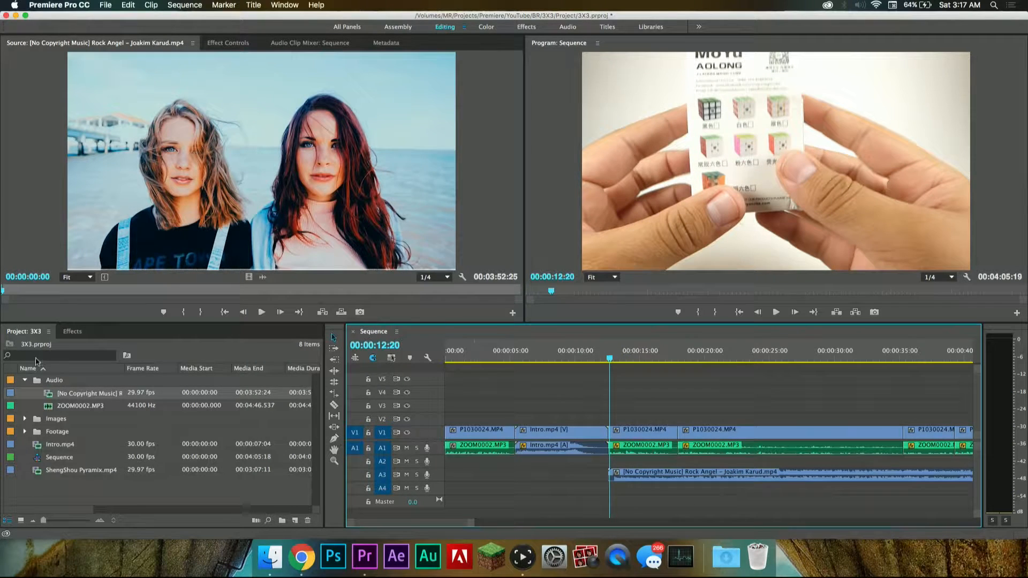
pyautogui.click(67, 332)
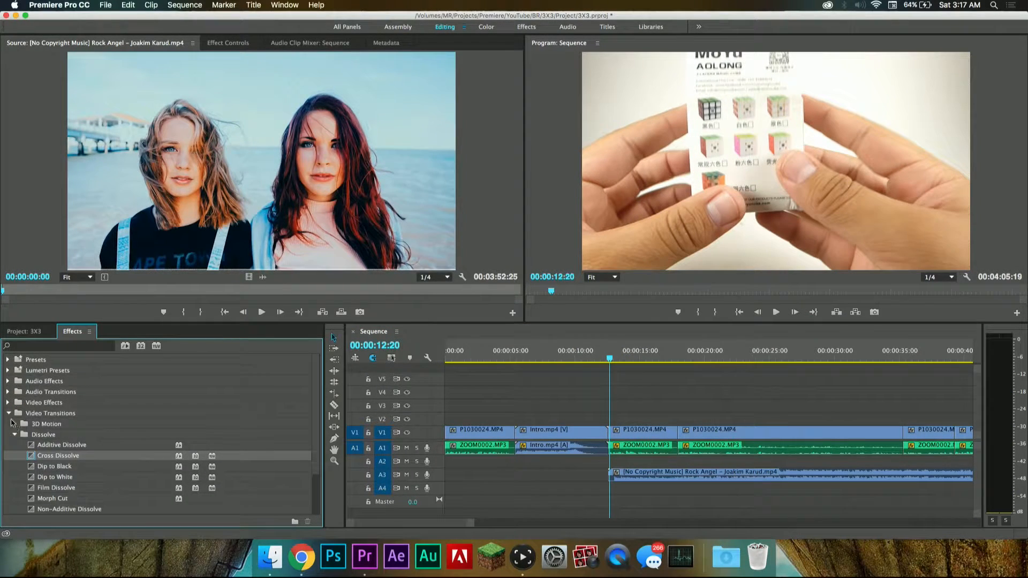
pyautogui.click(9, 414)
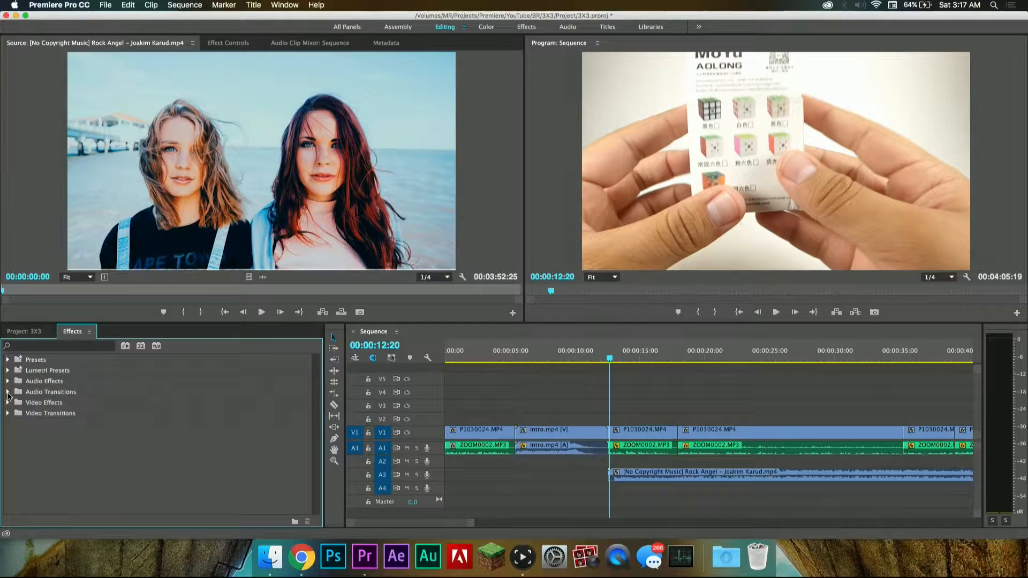
pyautogui.click(9, 392)
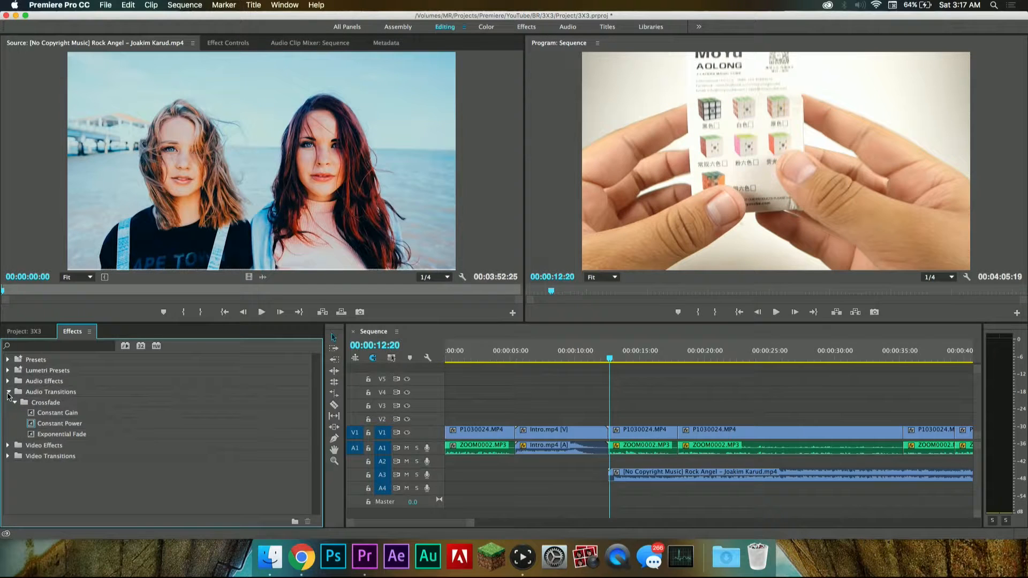
pyautogui.moveTo(33, 426); pyautogui.dragTo(574, 514)
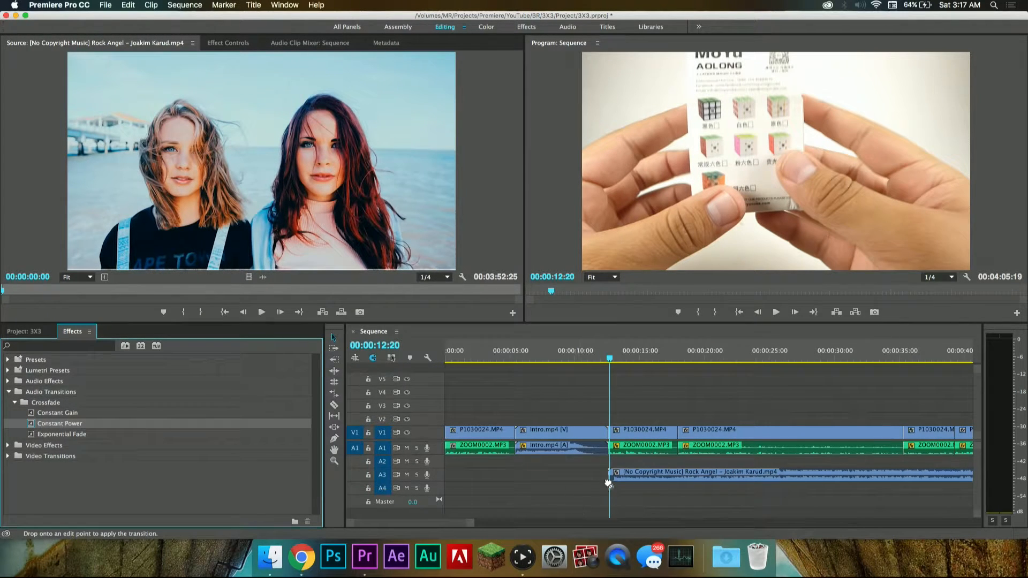
pyautogui.moveTo(615, 478); pyautogui.dragTo(656, 479)
# Step: Play back the faded start of the music after the intro
pyautogui.press('=')
pyautogui.press('=')
pyautogui.press('space')
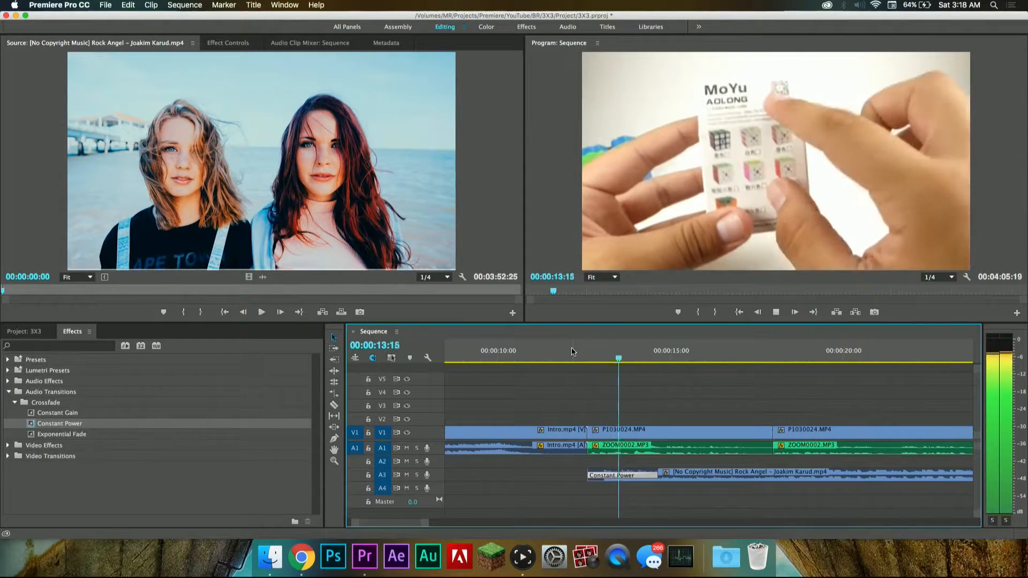
pyautogui.press('space')
# Step: Set the volume level of the music clip on A3 to -30 dB
pyautogui.doubleClick(727, 476)
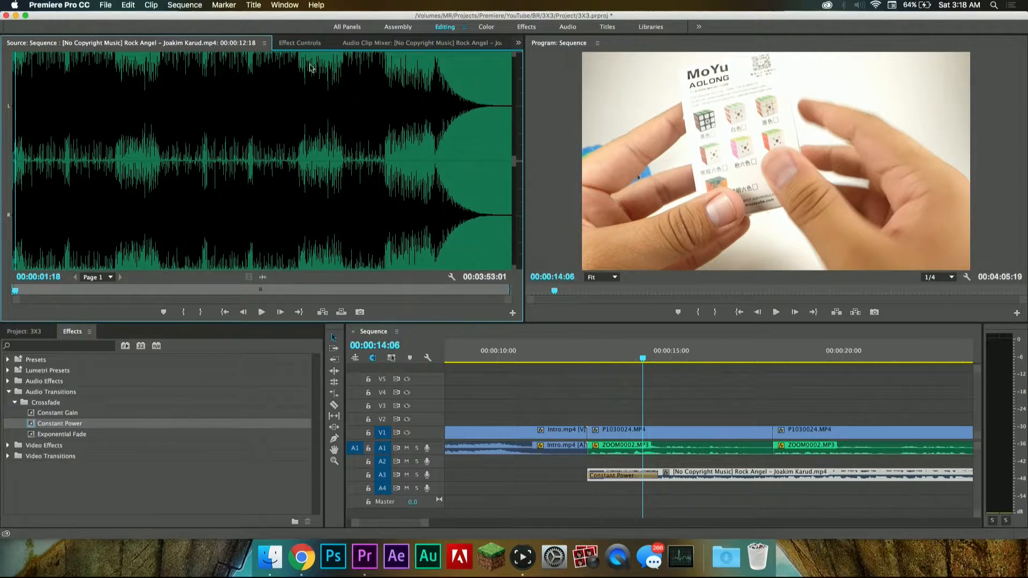
pyautogui.click(300, 43)
pyautogui.click(26, 109)
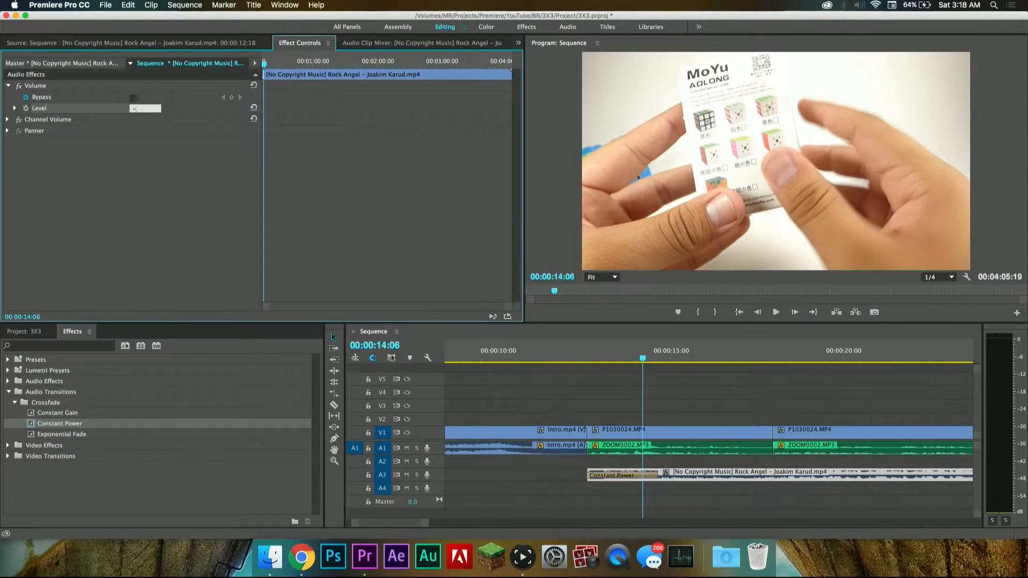
pyautogui.click(629, 379)
# Step: Play back the section from 00:00:13:15 twice to judge the music's loudness against the voice track
pyautogui.click(618, 358)
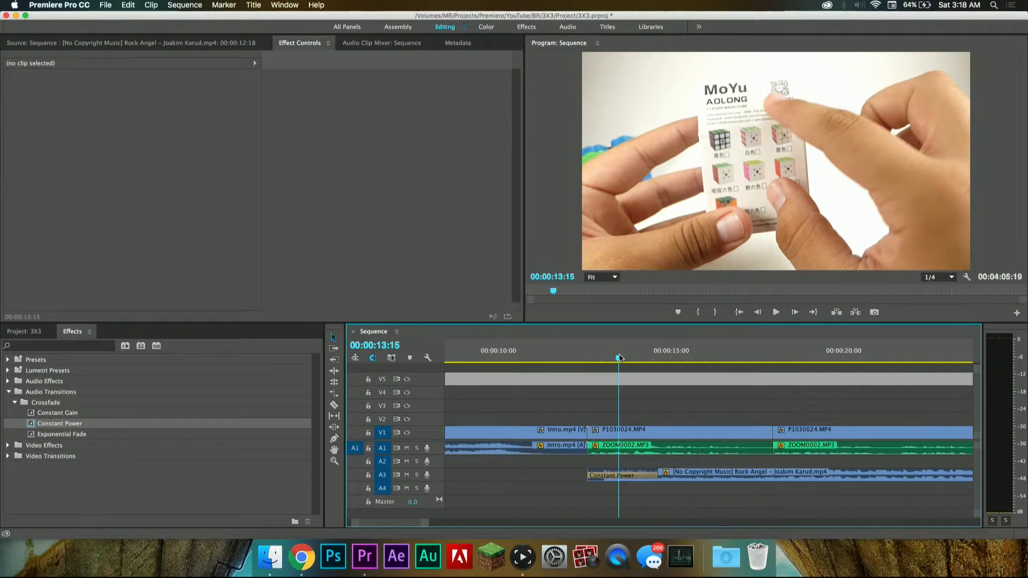
pyautogui.press('space')
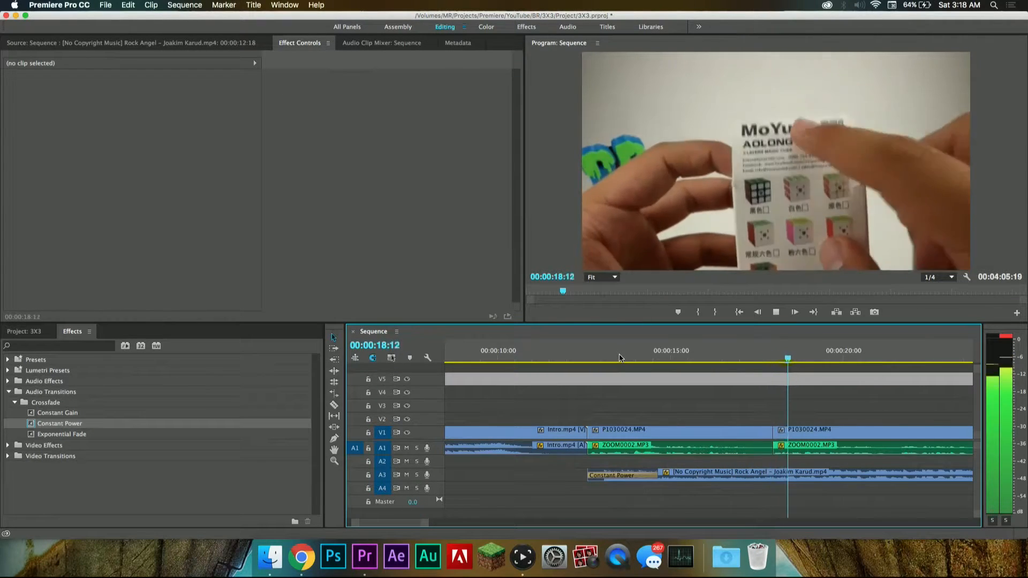
pyautogui.press('space')
pyautogui.moveTo(679, 363); pyautogui.dragTo(626, 367)
pyautogui.press('space')
pyautogui.press('space')
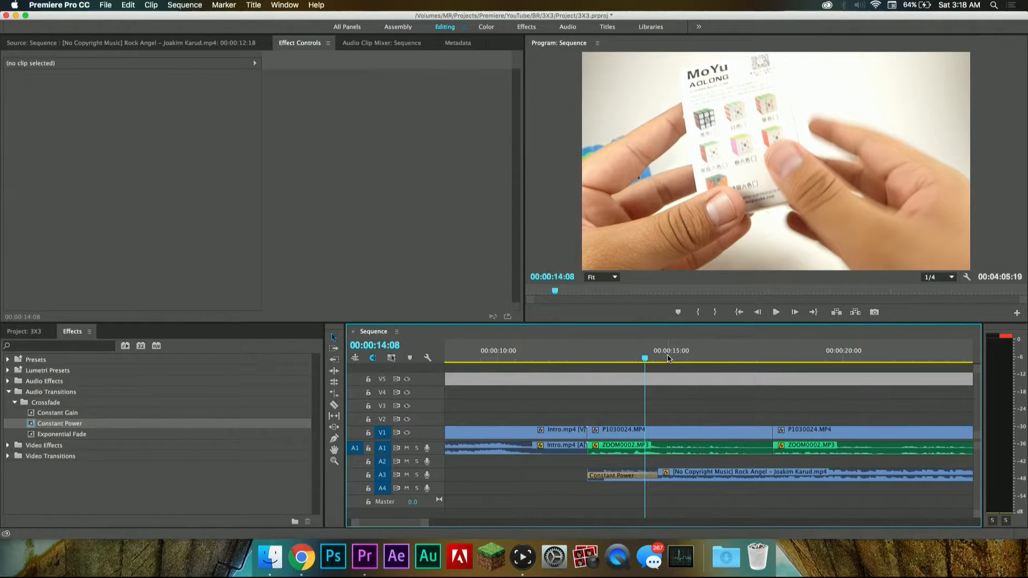
# Step: Set the volume level of the music clip to -15 dB
pyautogui.doubleClick(704, 473)
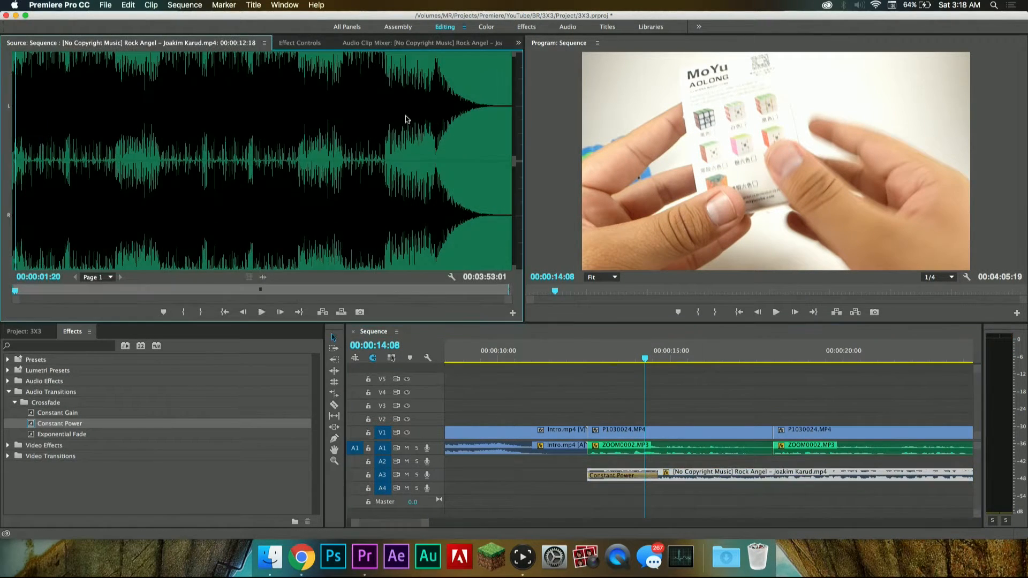
pyautogui.click(294, 44)
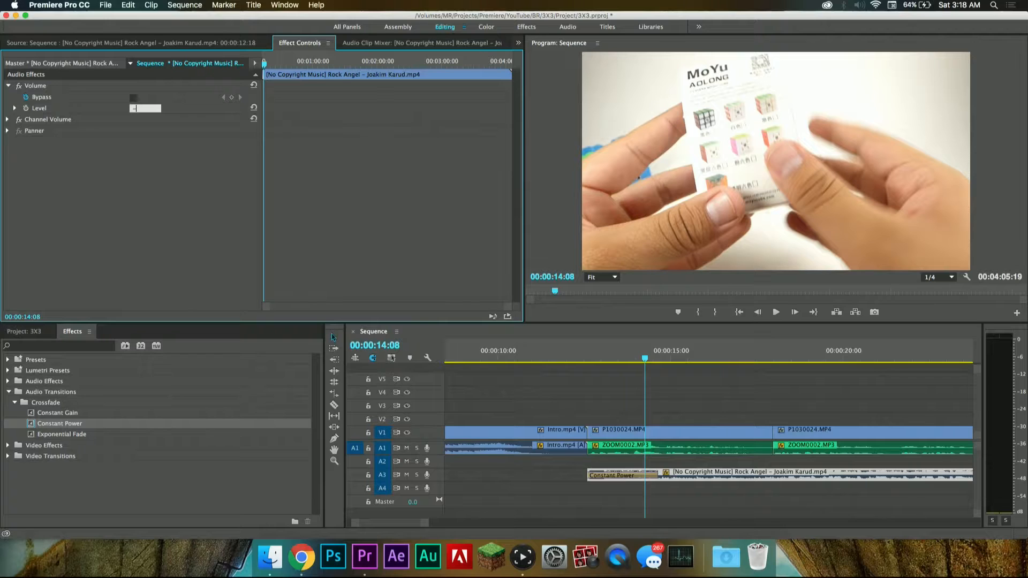
pyautogui.click(573, 354)
# Step: Play the section, step the playhead to 00:00:18:13, and shift the music clip 13 frames earlier on A3 toward the video cut
pyautogui.press('space')
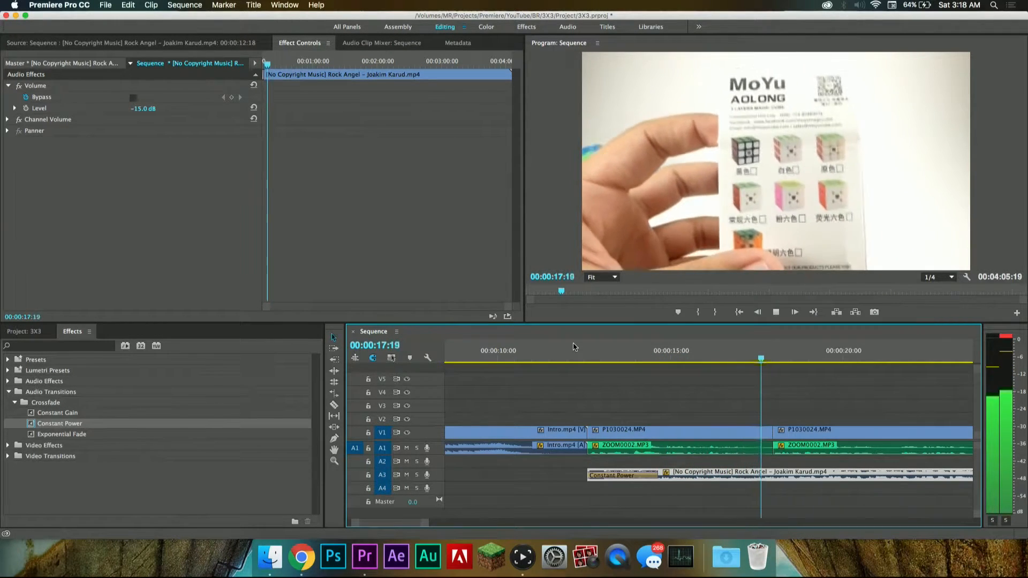
pyautogui.press('space')
pyautogui.press('Left')
pyautogui.press('Left')
pyautogui.press('Left')
pyautogui.press('Right')
pyautogui.press('Right')
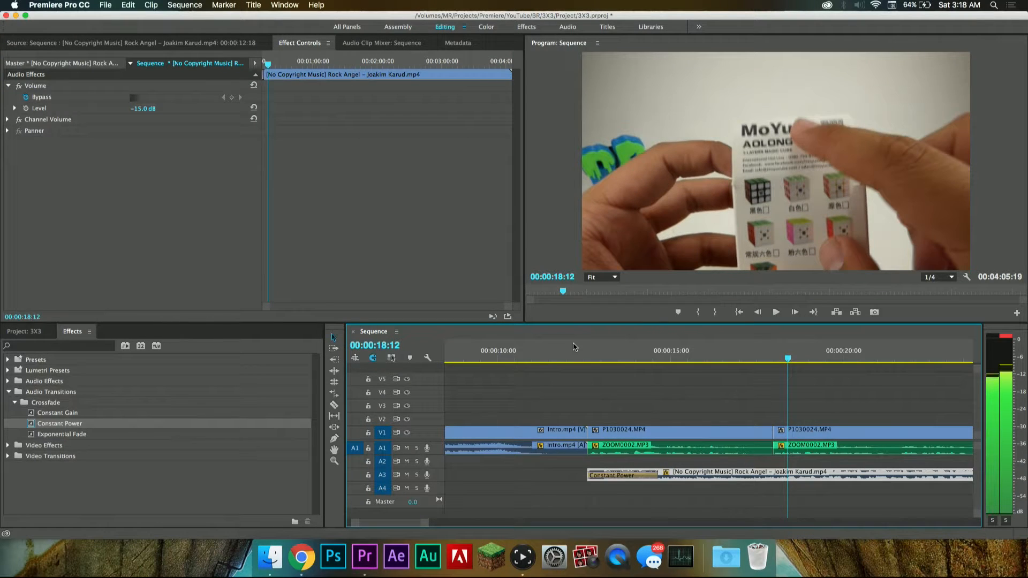
pyautogui.press('Right')
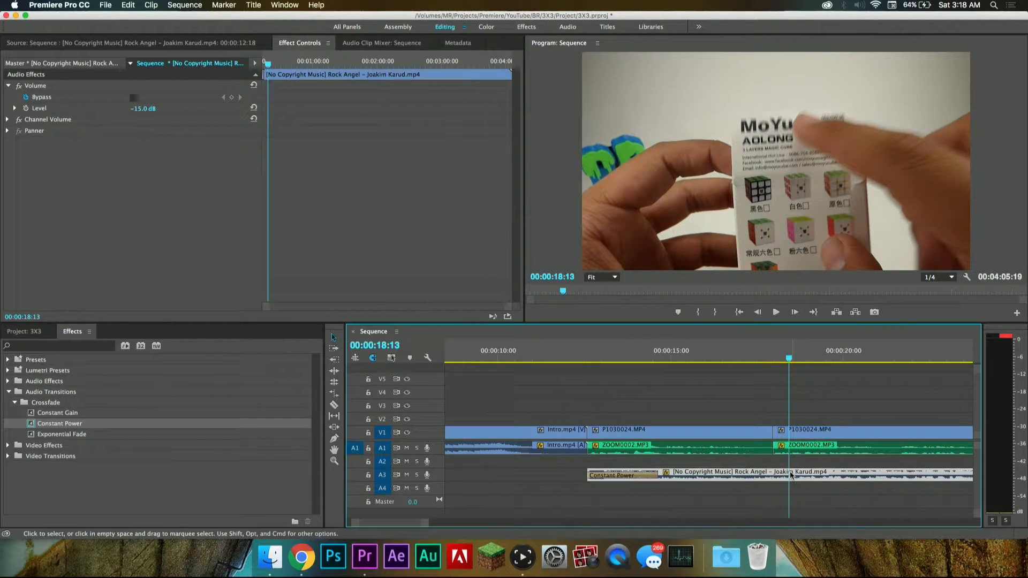
pyautogui.scroll(5, 776, 474)
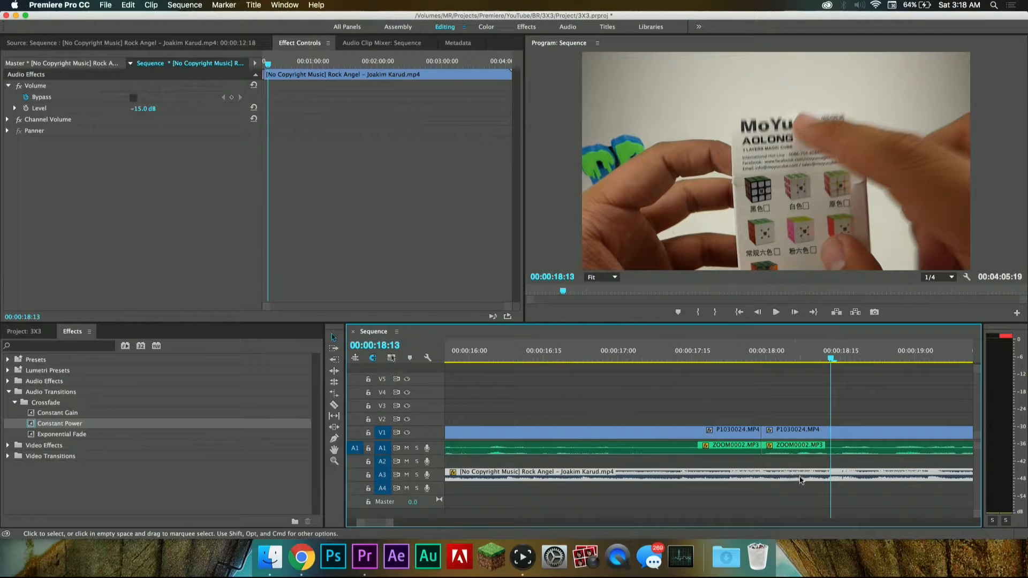
pyautogui.moveTo(829, 474); pyautogui.dragTo(771, 474)
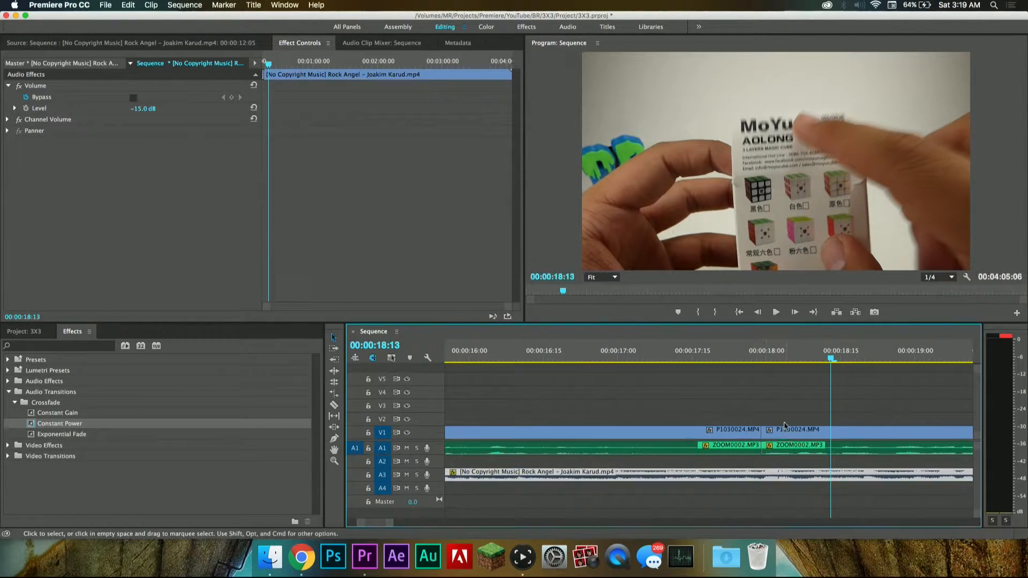
# Step: Play back the music around the video cut and nudge the music clip one more frame earlier
pyautogui.click(678, 351)
pyautogui.press('space')
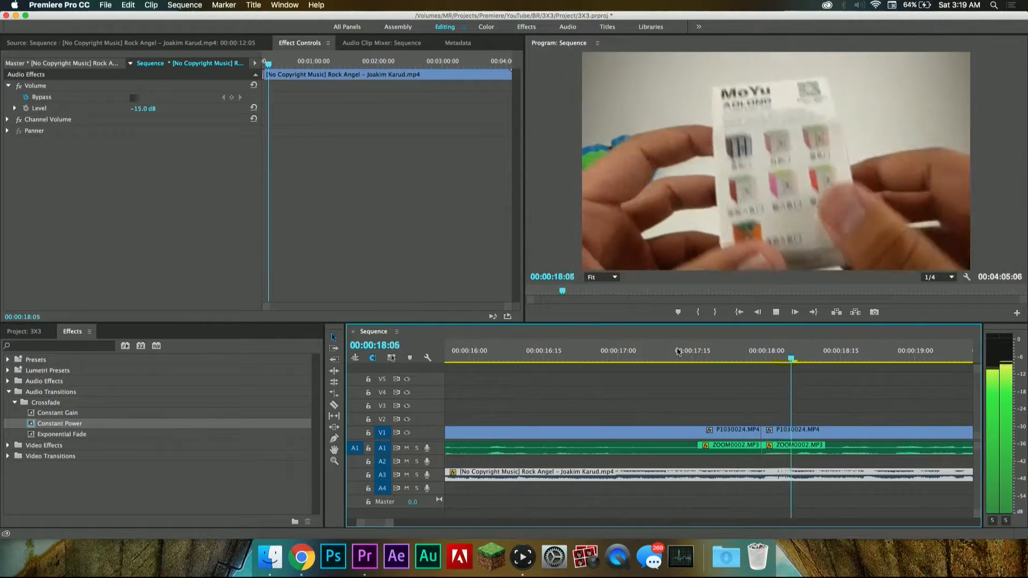
pyautogui.press('space')
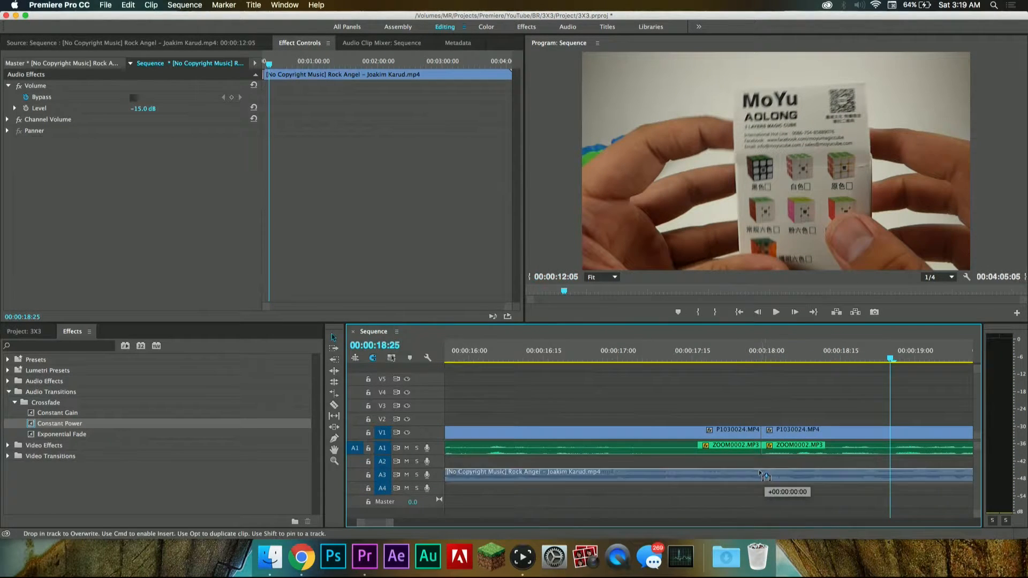
pyautogui.click(652, 353)
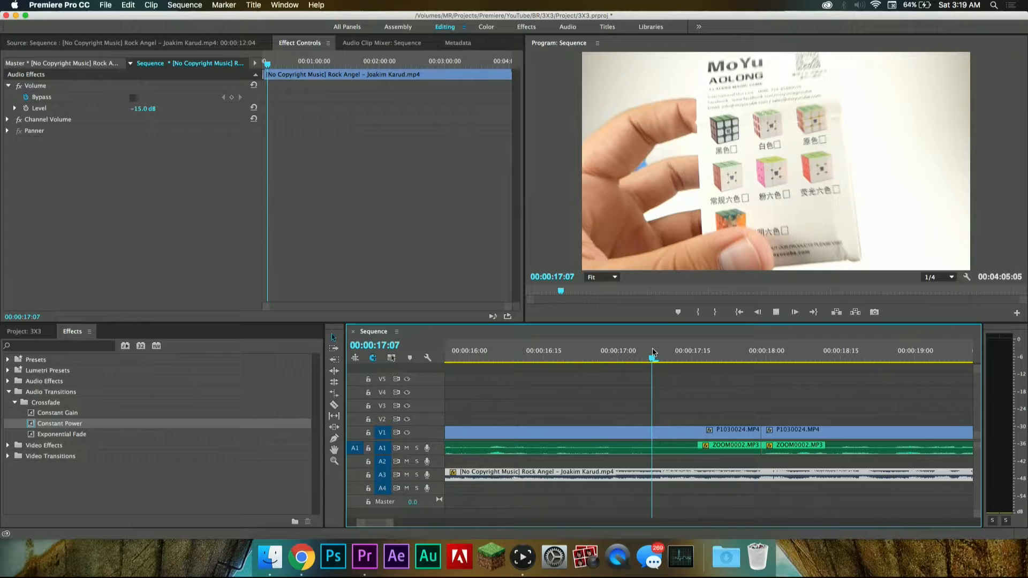
pyautogui.press('space')
# Step: Lengthen the music's Constant Power fade to 00:00:05:01 and set the clip's volume level to -30 dB
pyautogui.scroll(-5, 705, 422)
pyautogui.moveTo(618, 480); pyautogui.dragTo(691, 476)
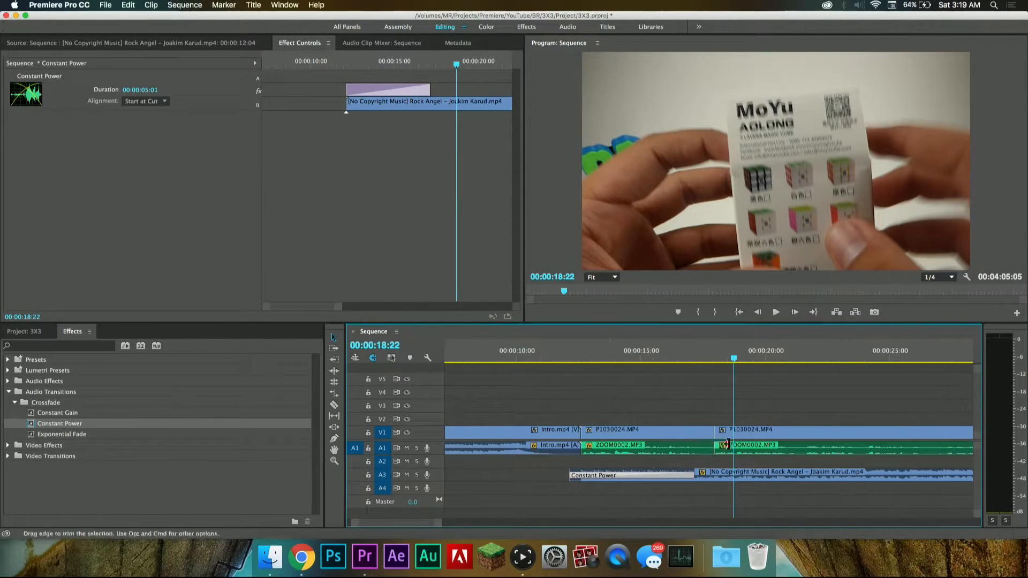
pyautogui.doubleClick(739, 475)
pyautogui.click(315, 43)
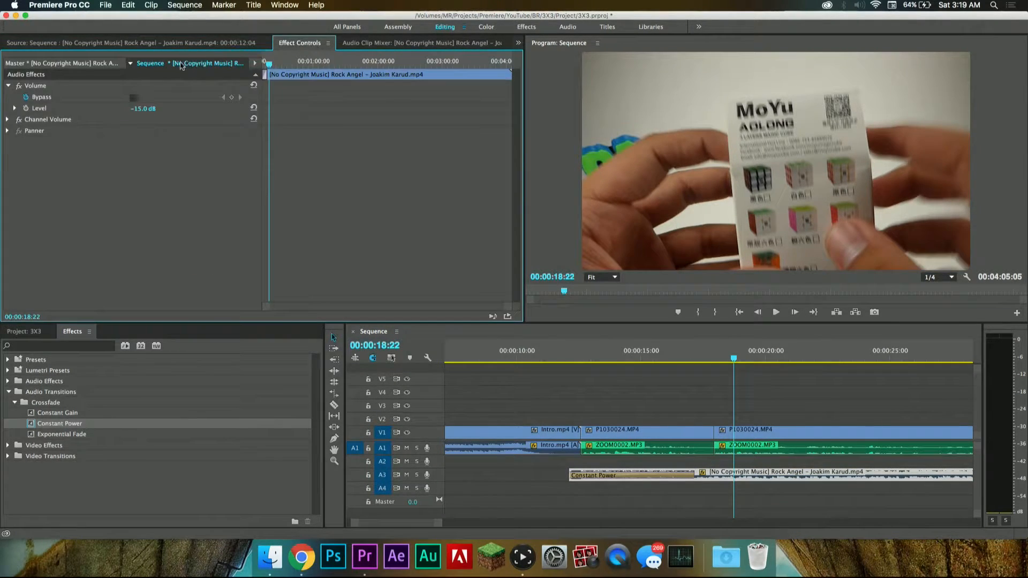
pyautogui.click(143, 108)
pyautogui.write('-30')
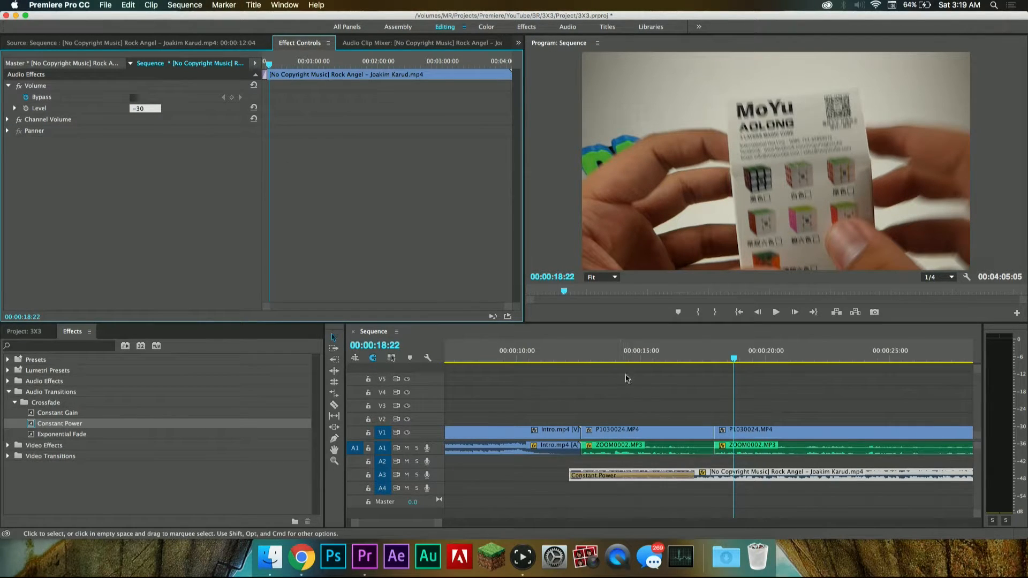
# Step: Save the project and play back the transition from the intro into the music, starting at 00:00:10:16
pyautogui.click(529, 353)
pyautogui.press('super+s')
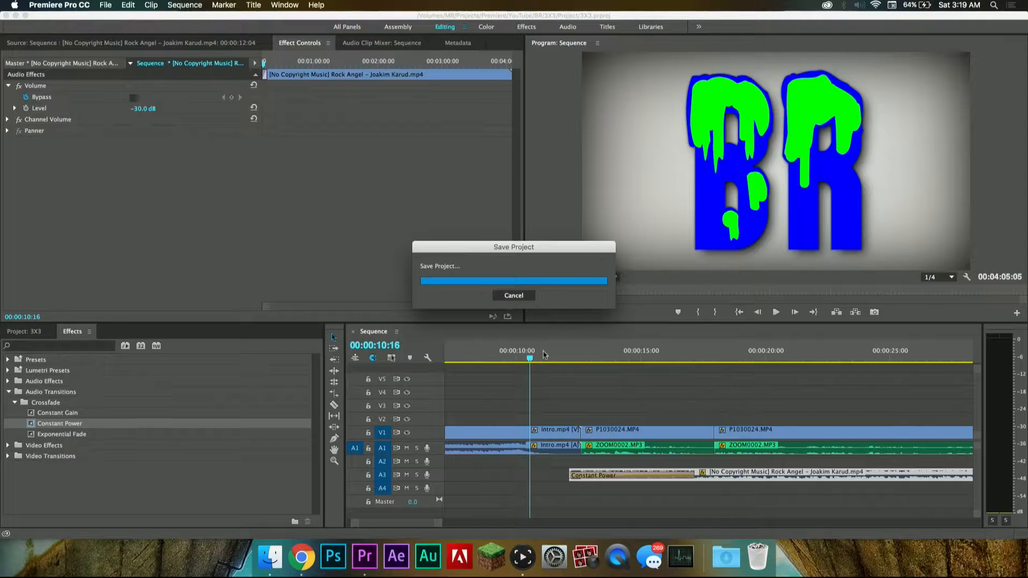
pyautogui.press('space')
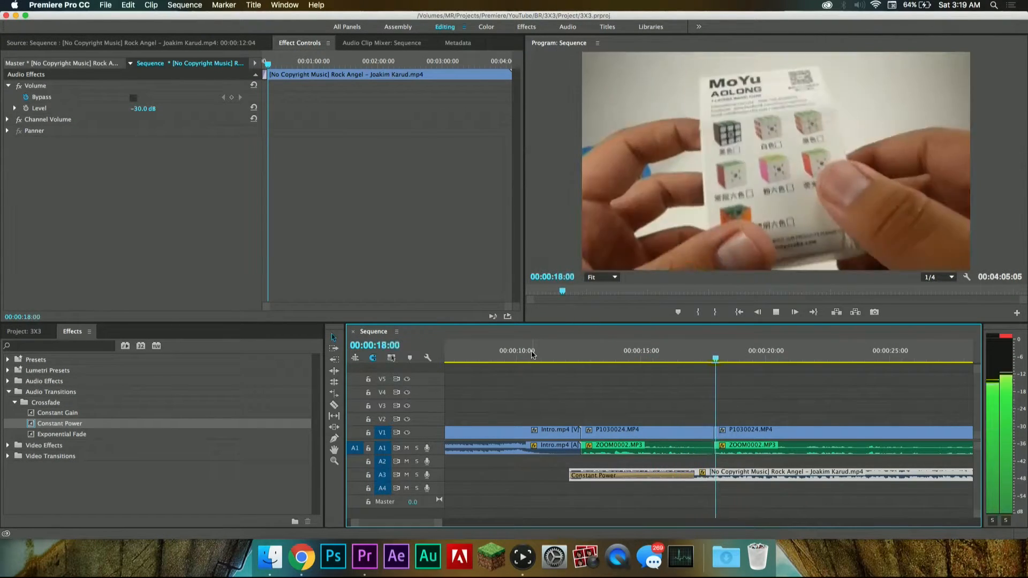
pyautogui.press('space')
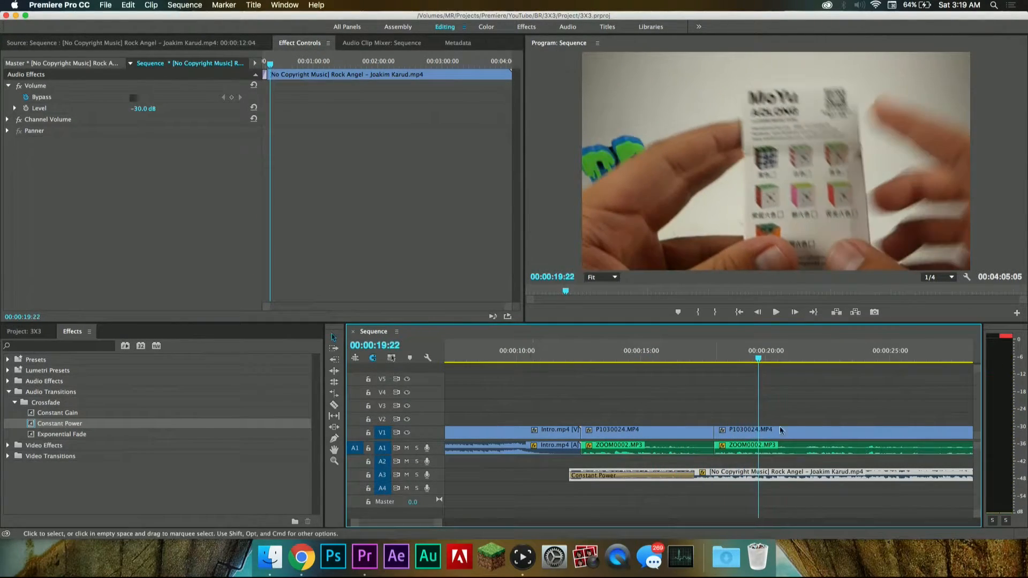
# Step: Lower the music clip's volume level to -35 dB
pyautogui.click(145, 107)
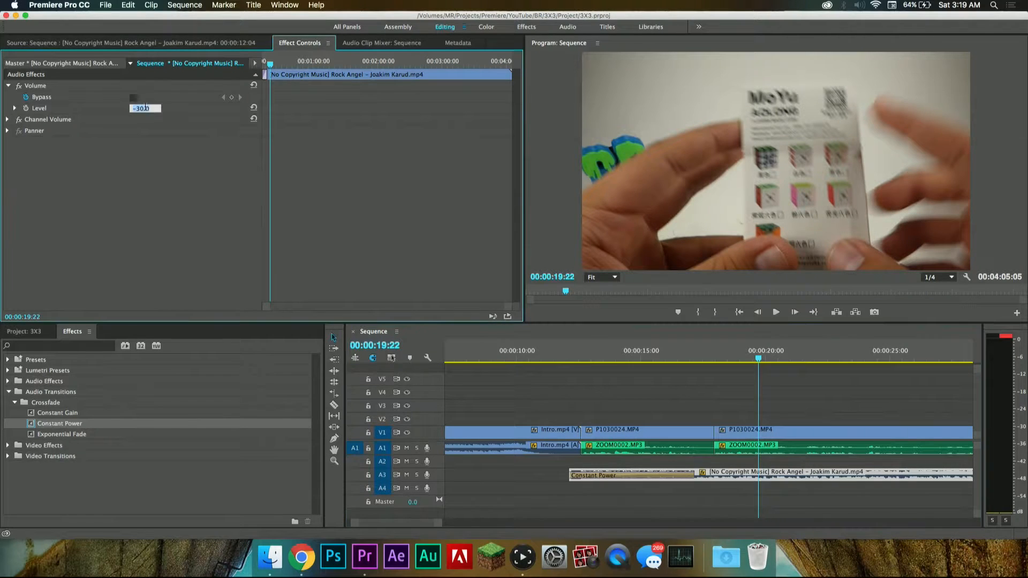
pyautogui.write('-35')
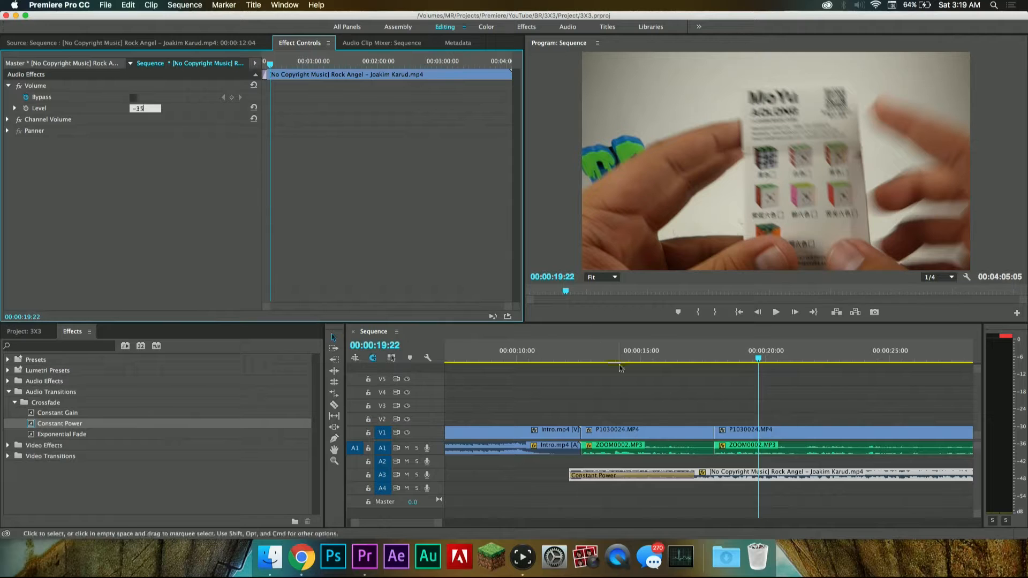
pyautogui.click(621, 366)
# Step: Play back the sequence from just before the music begins to check the balance with the voice
pyautogui.click(556, 350)
pyautogui.press('space')
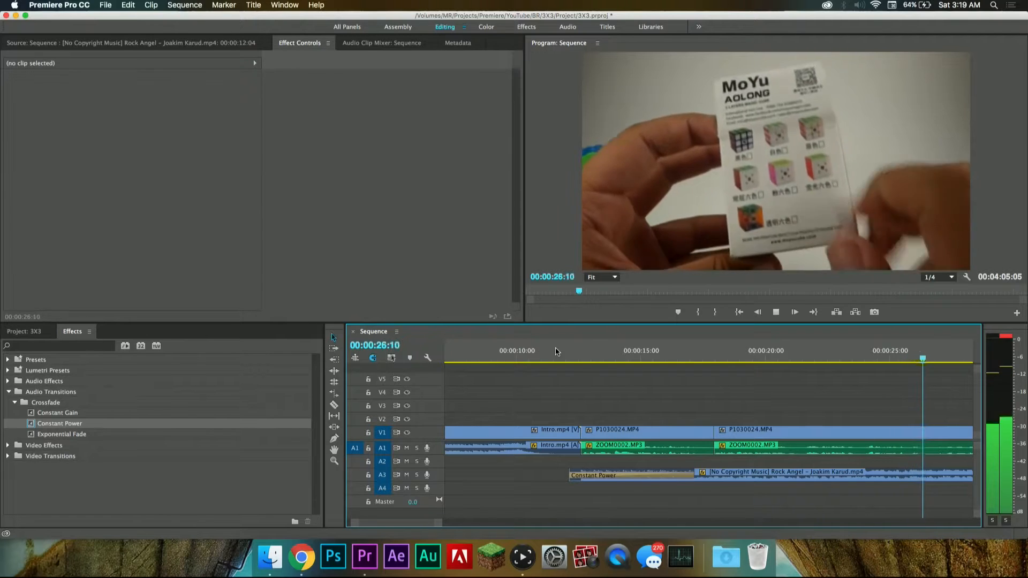
pyautogui.press('space')
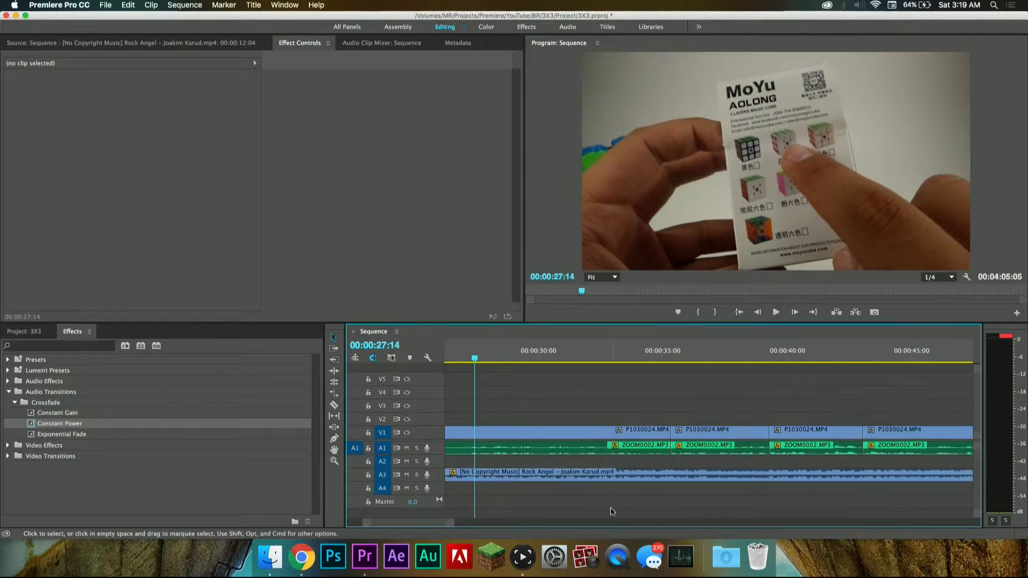
# Step: Show the music clip's volume settings in Effect Controls and switch to Photo Booth
pyautogui.doubleClick(576, 475)
pyautogui.click(301, 45)
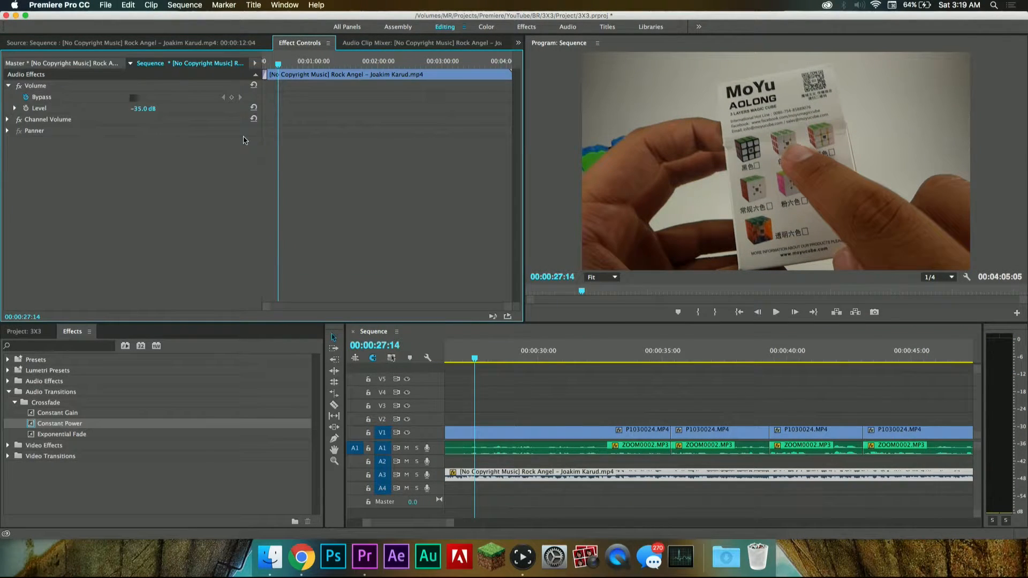
pyautogui.click(585, 557)
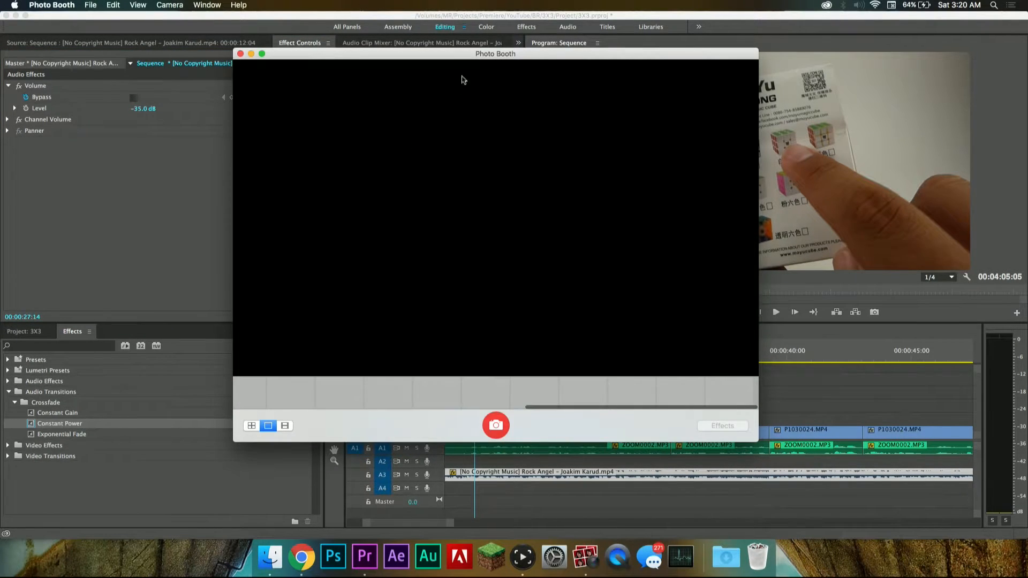
# Step: Close Photo Booth, return to Premiere Pro and set the music clip's volume level to -45 dB
pyautogui.moveTo(450, 56); pyautogui.dragTo(447, 52)
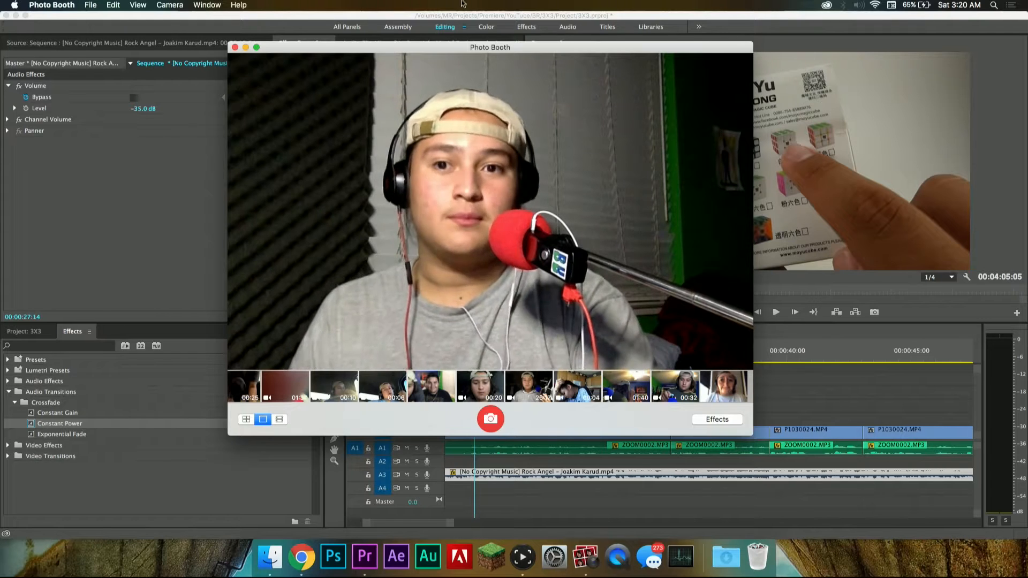
pyautogui.click(235, 48)
pyautogui.click(144, 108)
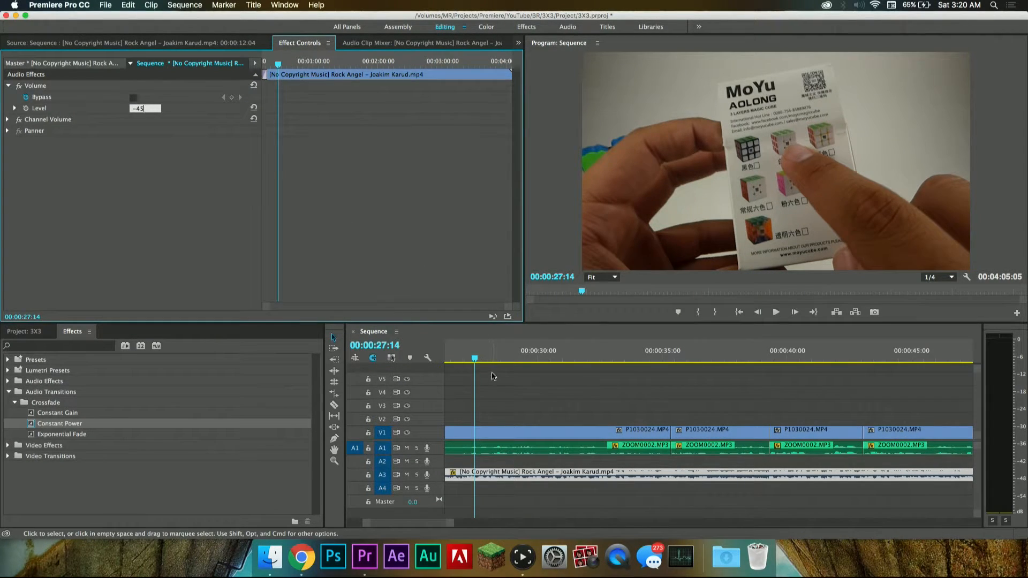
pyautogui.click(491, 373)
# Step: Play back the sequence from 00:00:27:14 and again from the end of the intro to check the music against the voice
pyautogui.press('space')
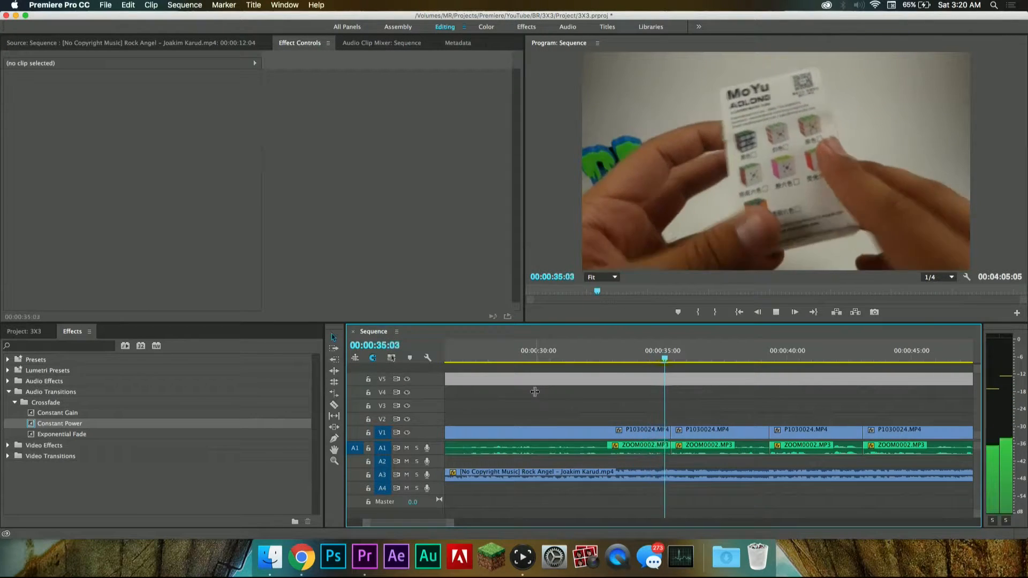
pyautogui.press('space')
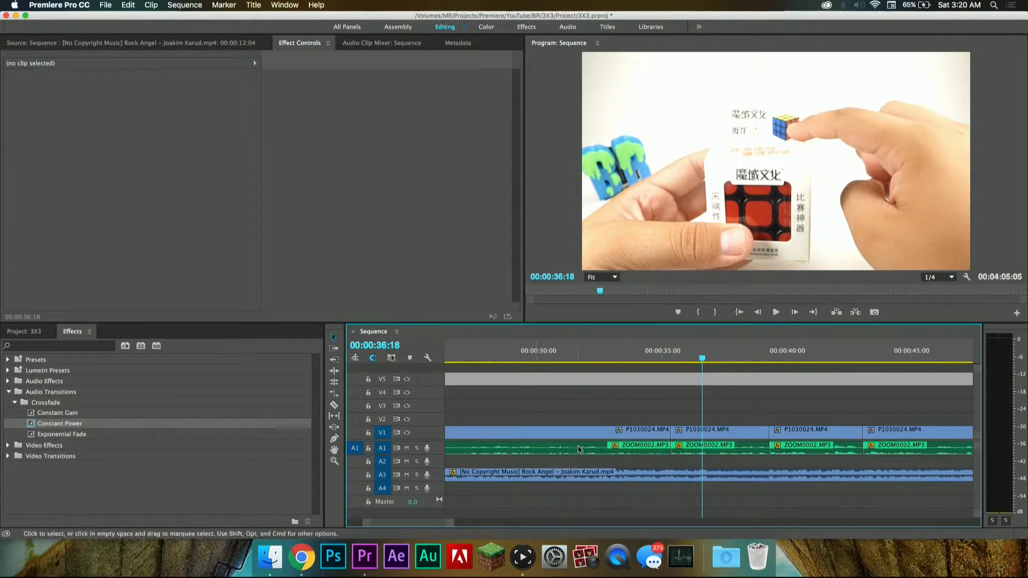
pyautogui.hscroll(-10, 600, 451)
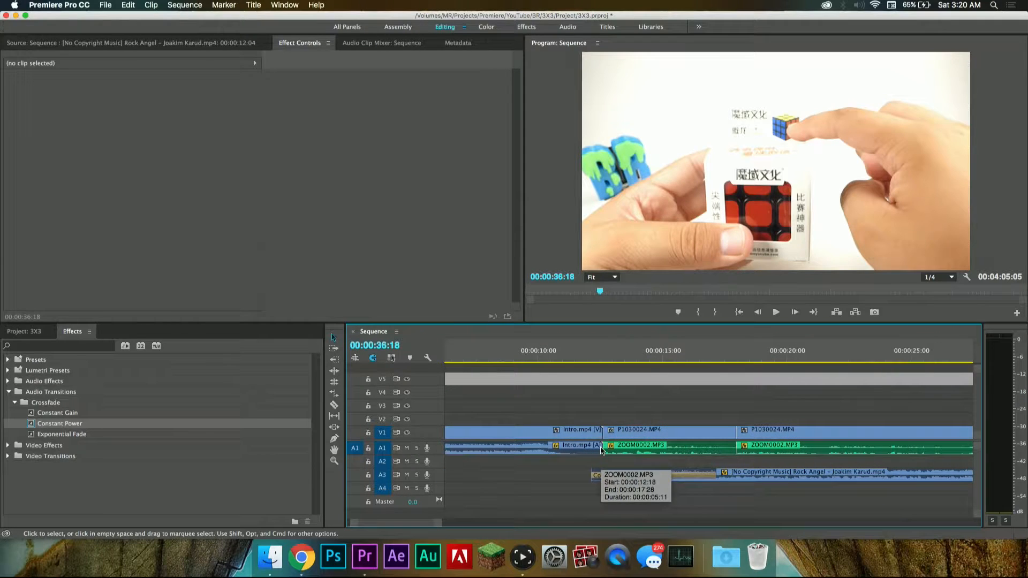
pyautogui.click(563, 355)
pyautogui.press('space')
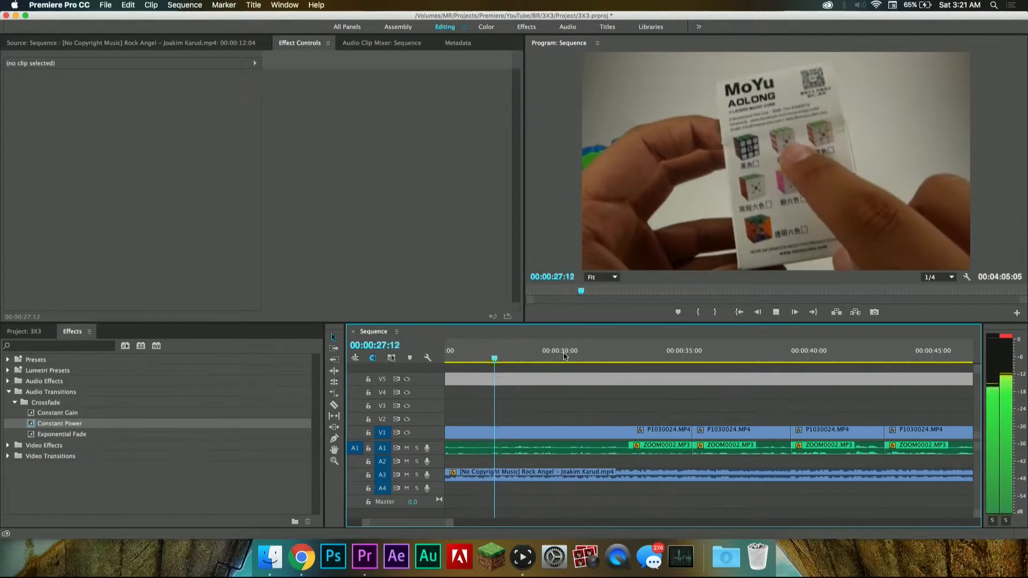
pyautogui.press('space')
# Step: Play back the changeover from the voice to the outro, starting at 00:02:57:09 and again from 00:02:54:14
pyautogui.press('-')
pyautogui.press('-')
pyautogui.press('-')
pyautogui.hscroll(15, 691, 434)
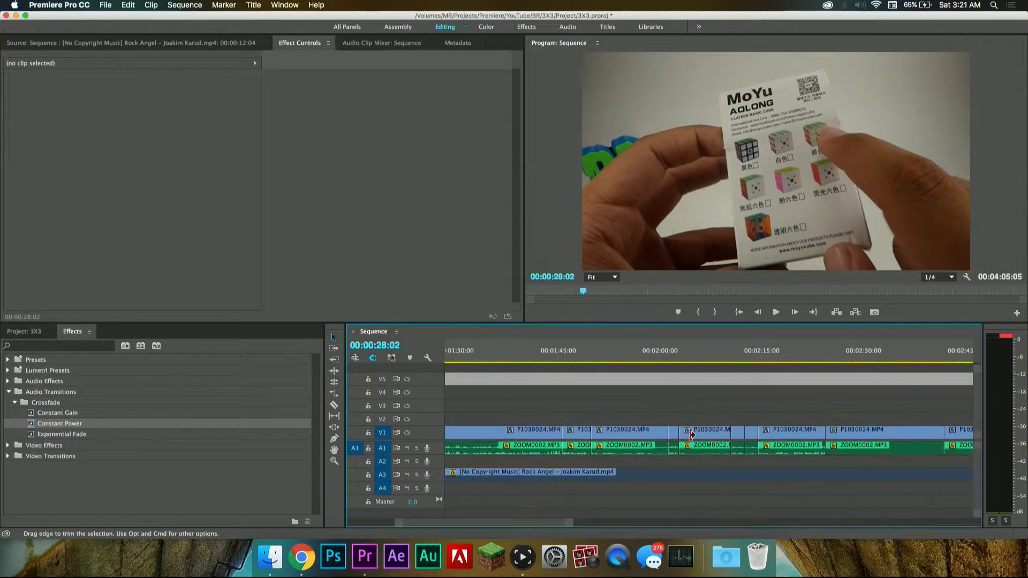
pyautogui.hscroll(10, 691, 433)
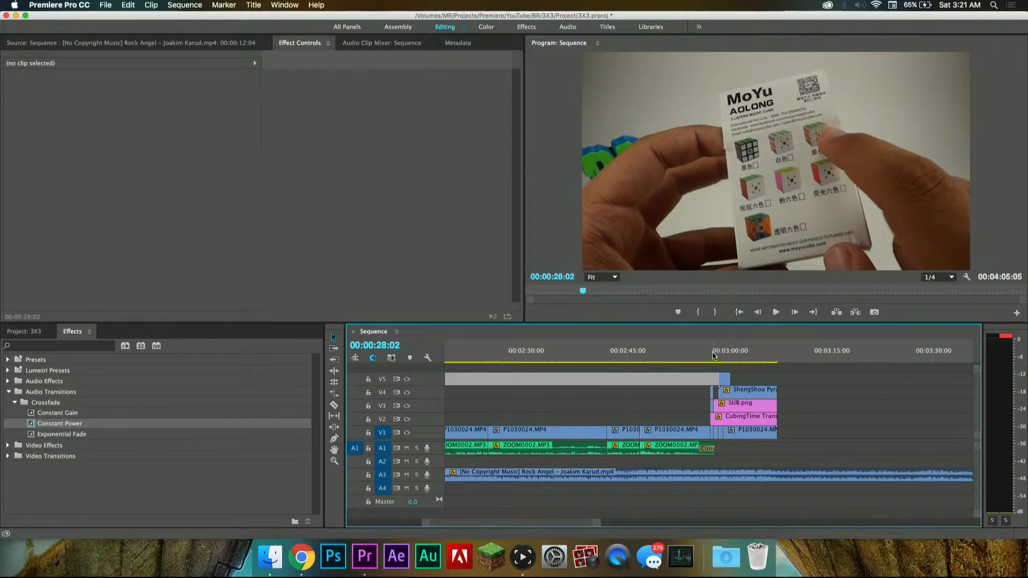
pyautogui.click(712, 355)
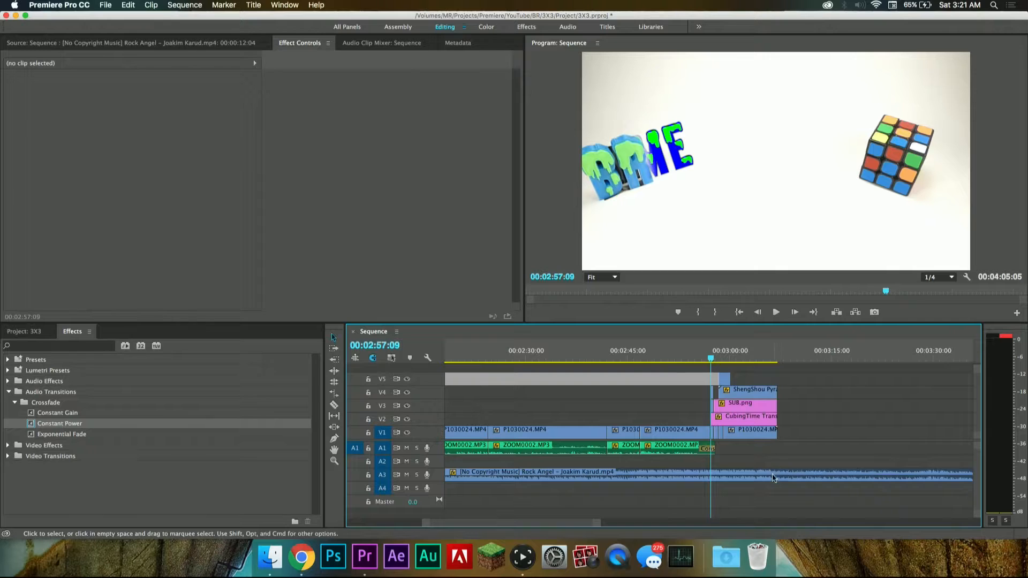
pyautogui.press('space')
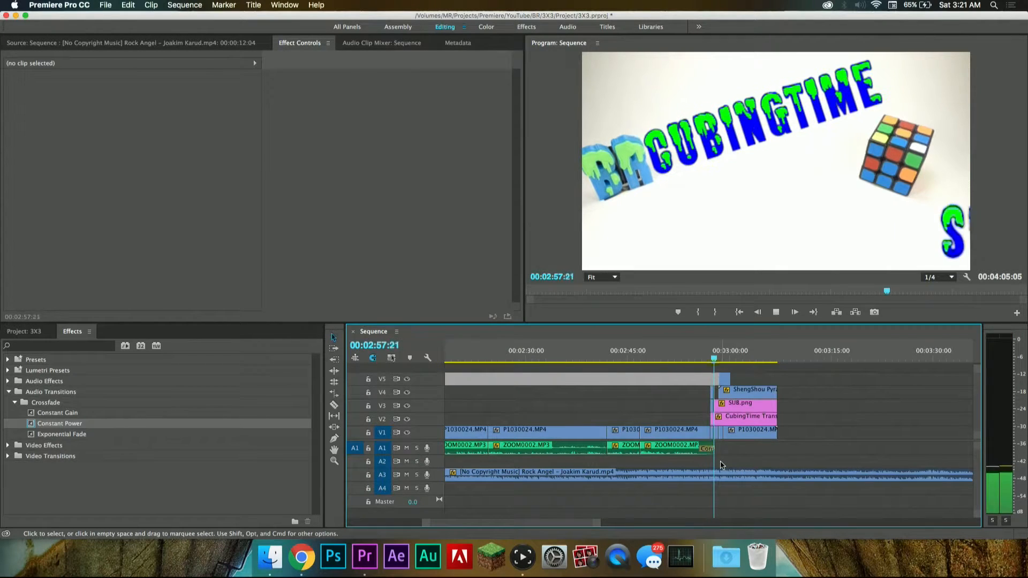
pyautogui.press('space')
pyautogui.click(693, 351)
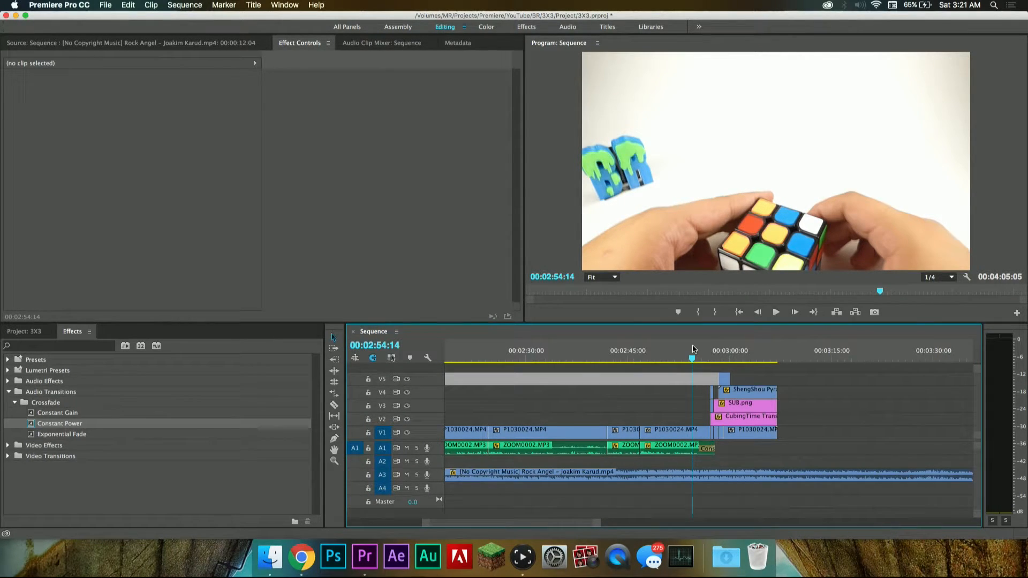
pyautogui.press('space')
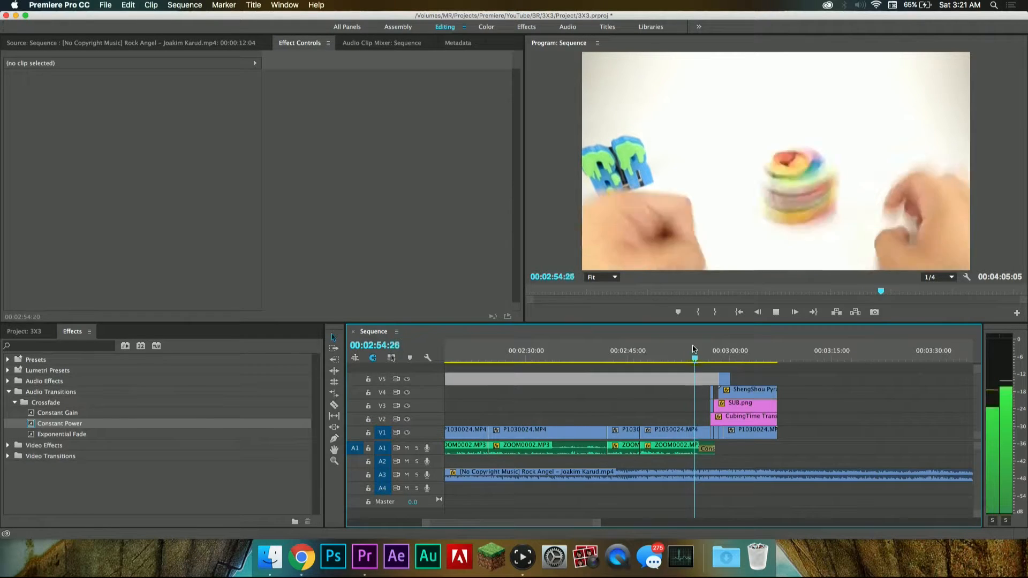
pyautogui.press('space')
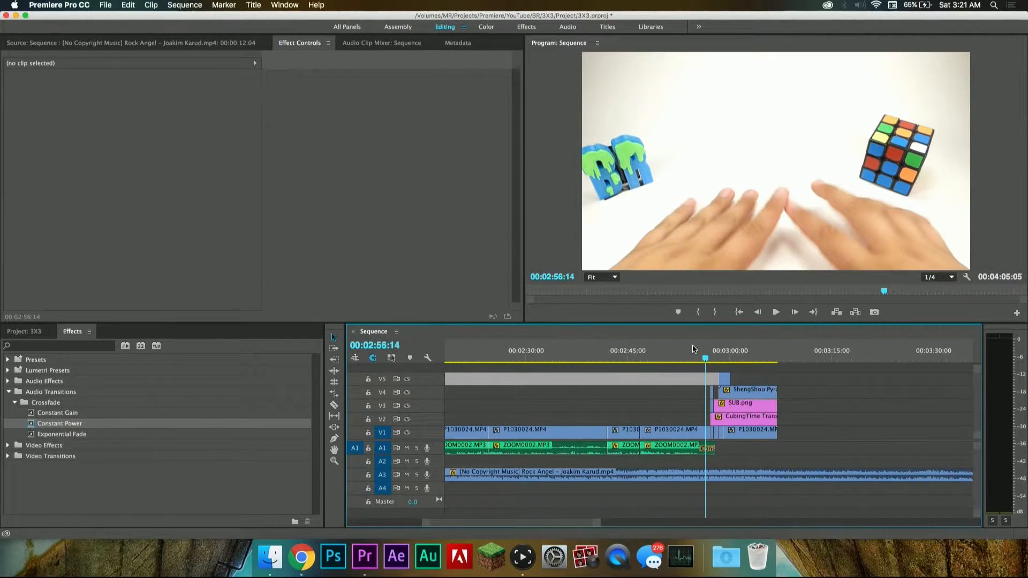
# Step: Turn on volume Level keyframing for the music clip at 00:02:56:14 and add another Level keyframe at 00:02:36:10
pyautogui.scroll(5, 726, 478)
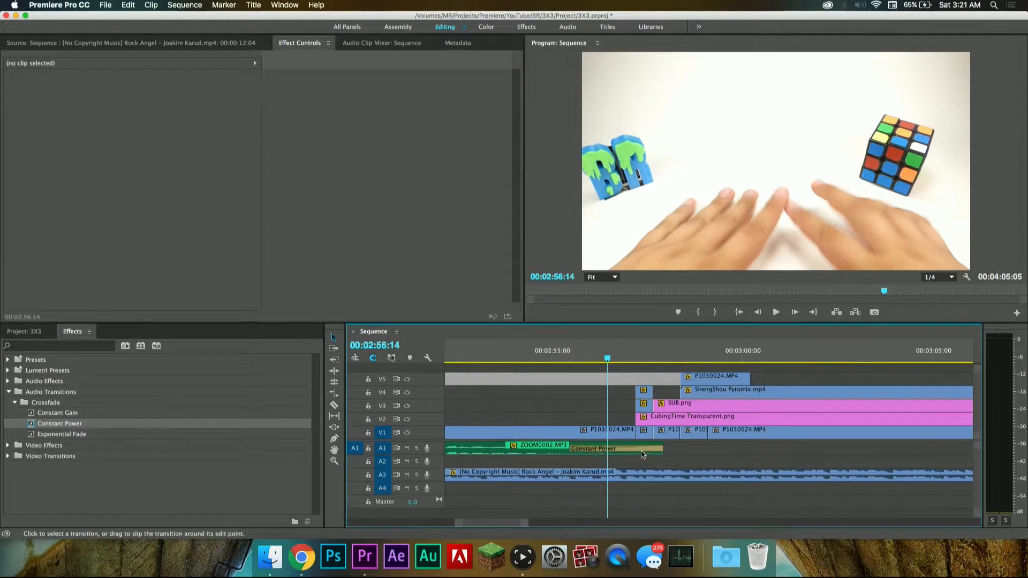
pyautogui.doubleClick(615, 475)
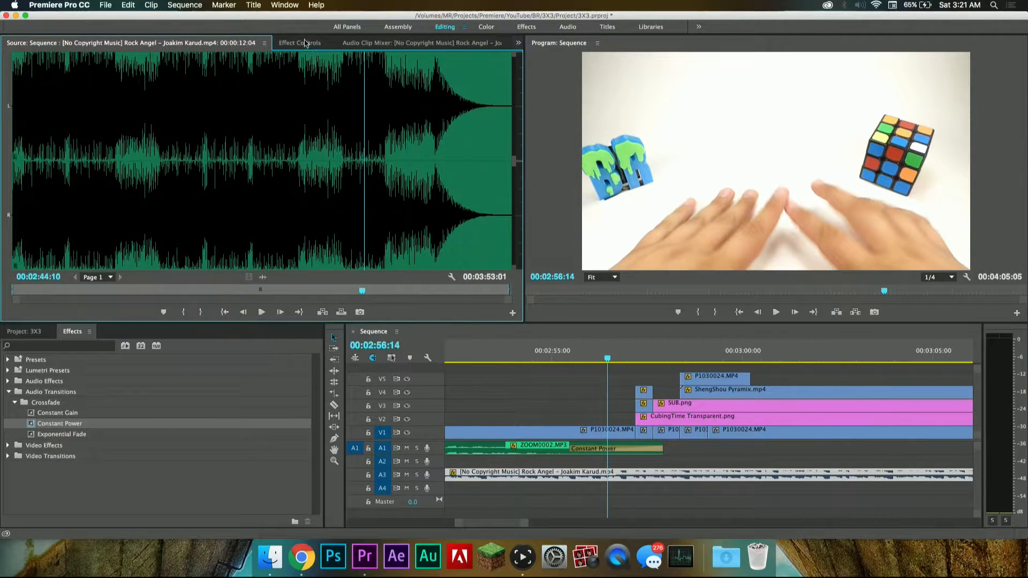
pyautogui.click(305, 42)
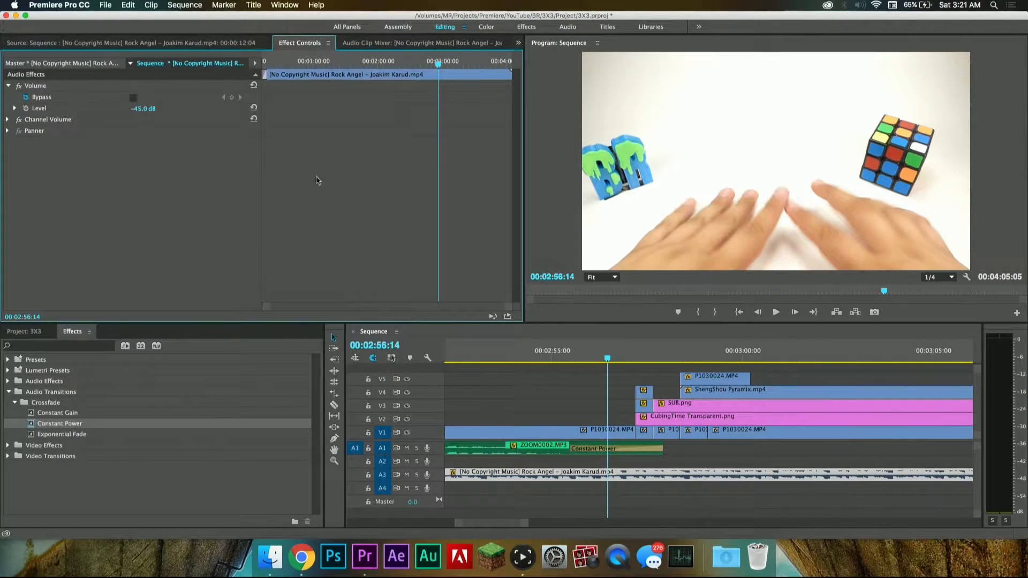
pyautogui.click(26, 108)
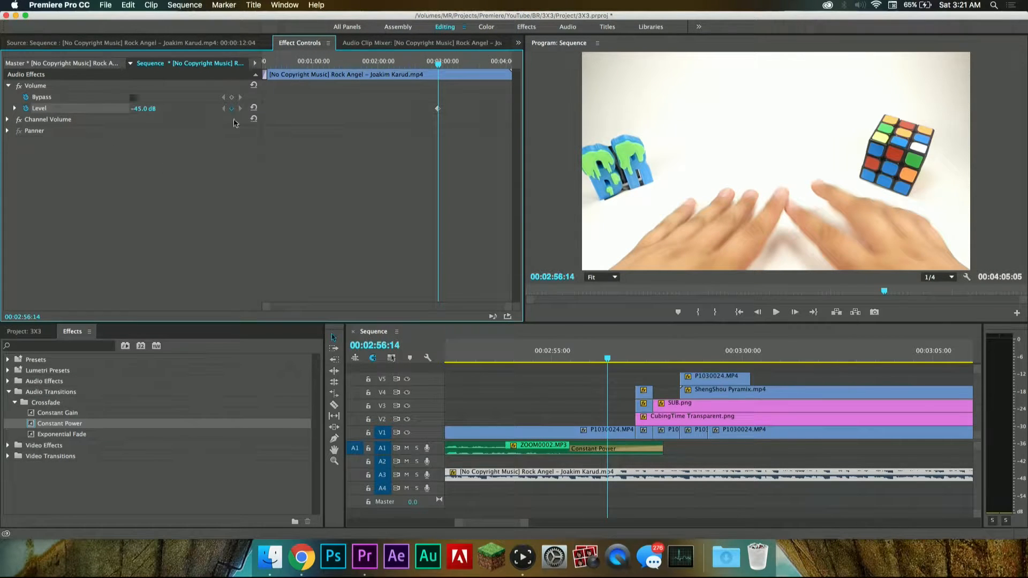
pyautogui.click(417, 65)
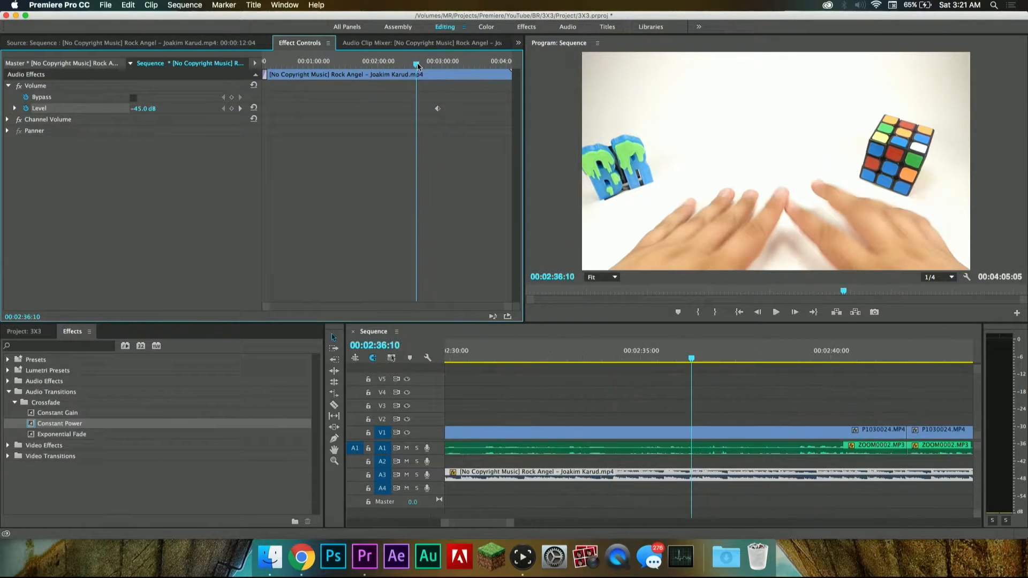
pyautogui.click(231, 108)
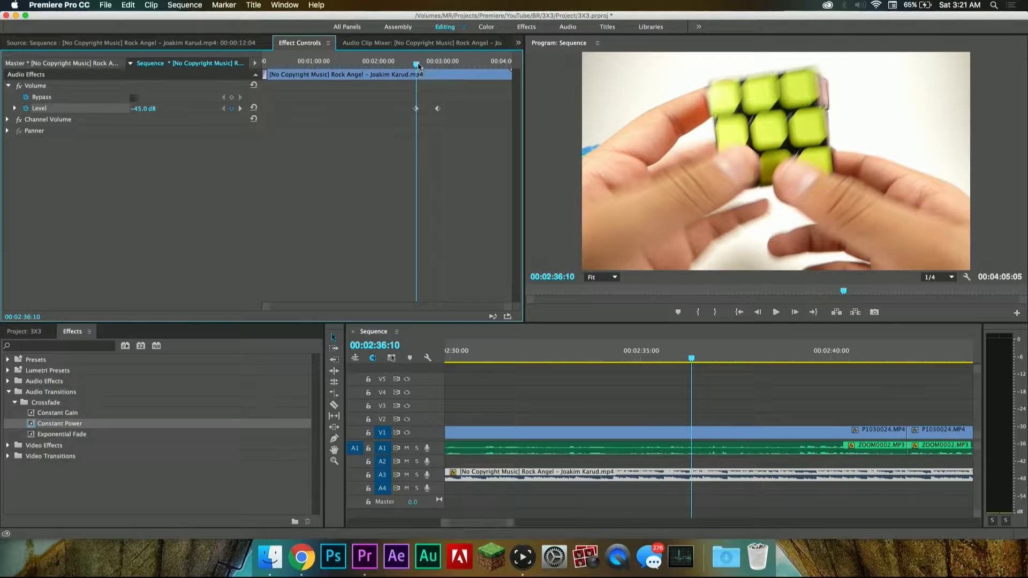
# Step: Raise the music clip's volume level to -30 dB with a keyframe at 00:02:58:19 in the outro
pyautogui.moveTo(419, 65); pyautogui.dragTo(441, 71)
pyautogui.scroll(-3, 628, 396)
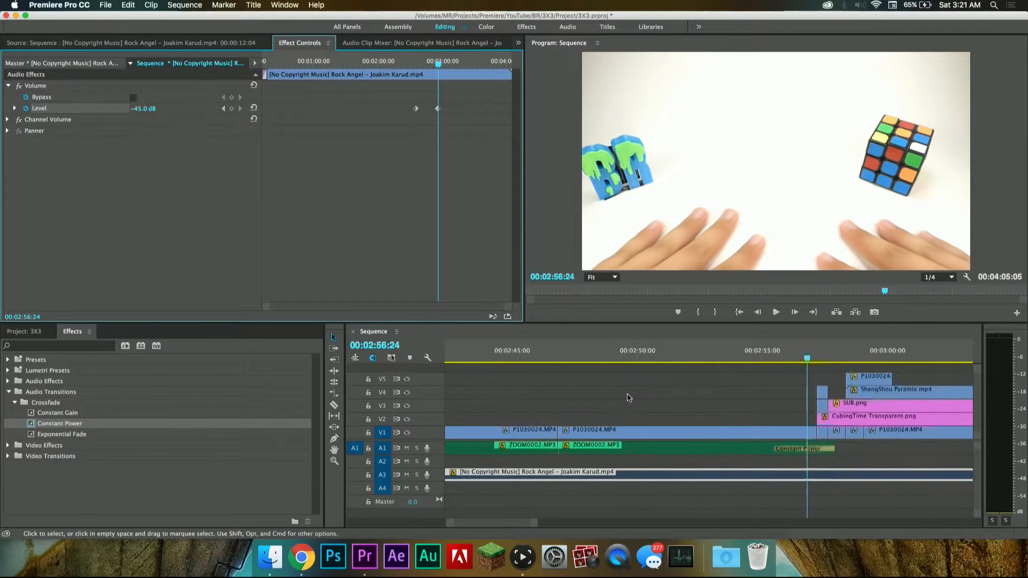
pyautogui.hscroll(3, 628, 396)
pyautogui.press('space')
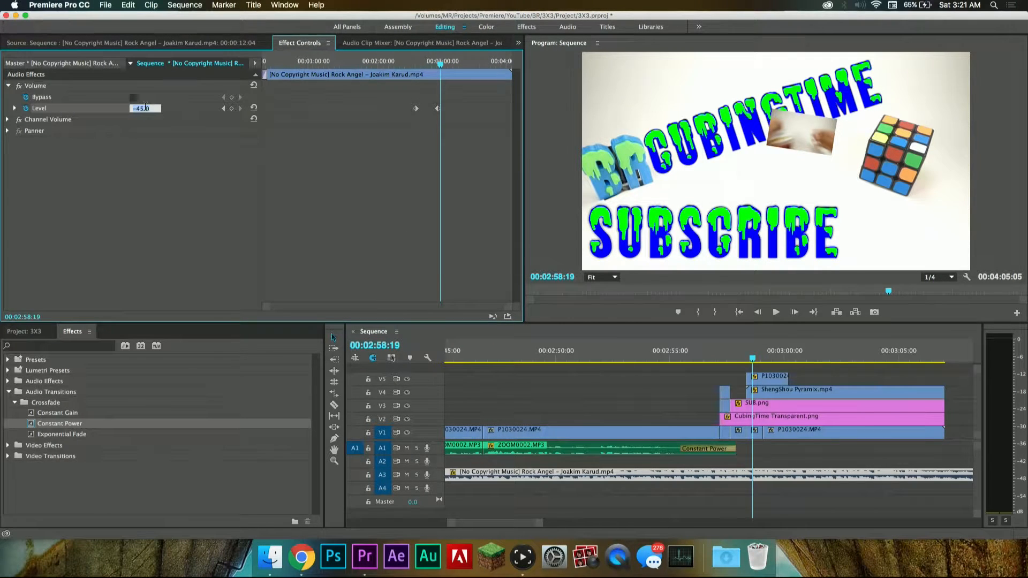
pyautogui.write('-30')
# Step: Play back the music's volume rise into the outro, starting at 00:02:56:00
pyautogui.click(693, 352)
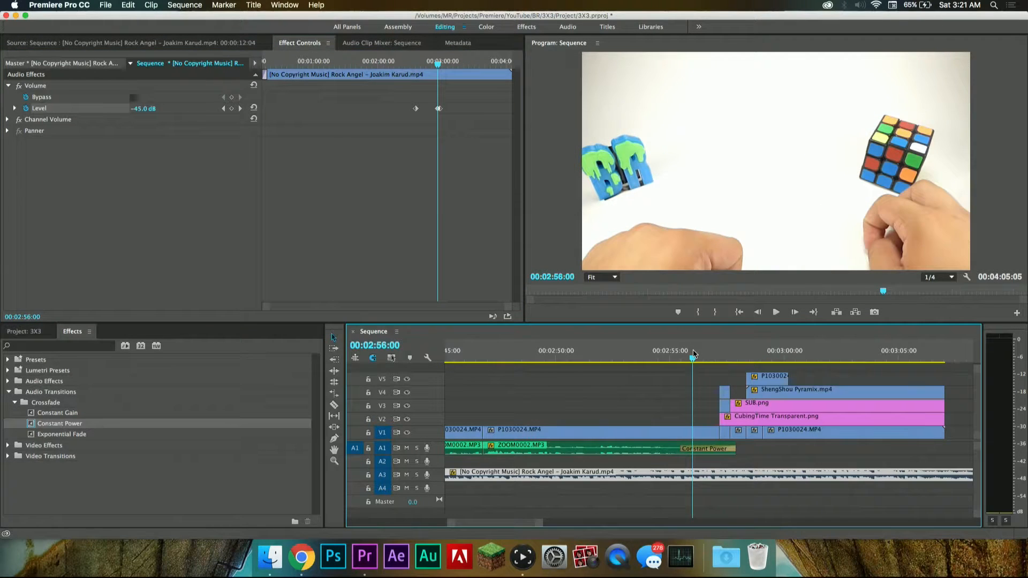
pyautogui.press('space')
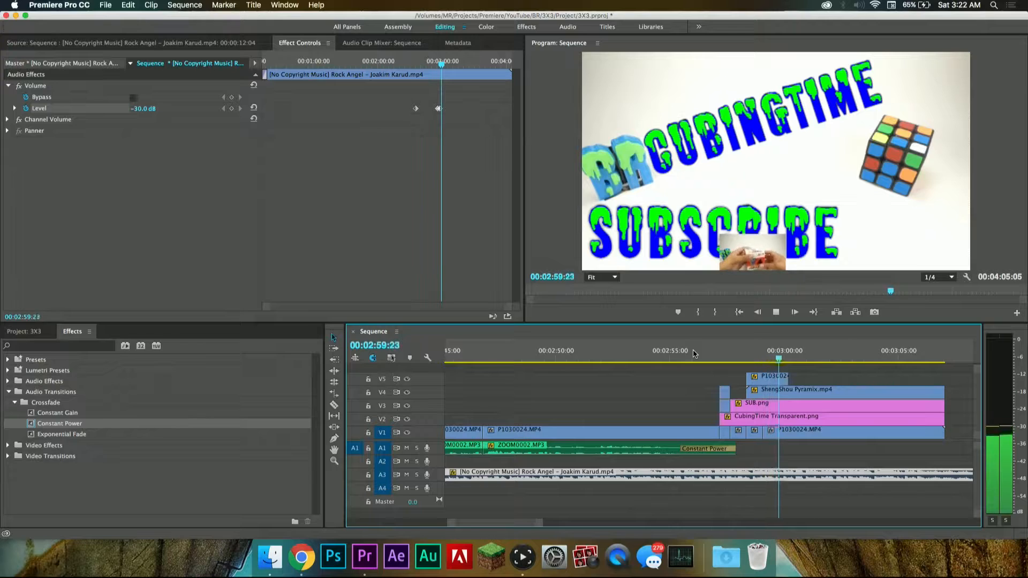
pyautogui.press('space')
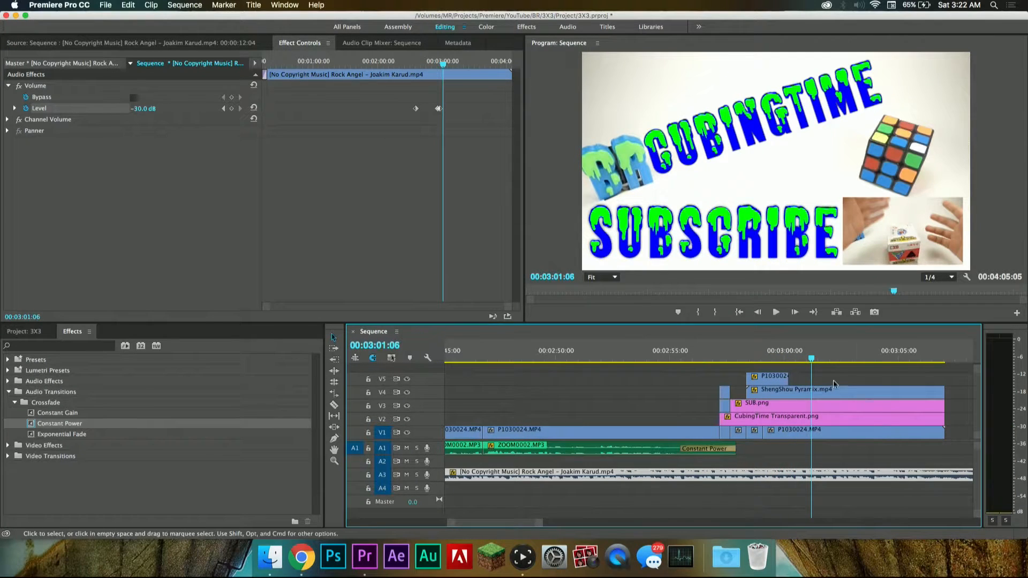
# Step: Show the ShengShou Pyramix clip's Motion keyframes in Effect Controls and scrub its animation from 00:02:58:14 to 00:02:59:24
pyautogui.doubleClick(853, 389)
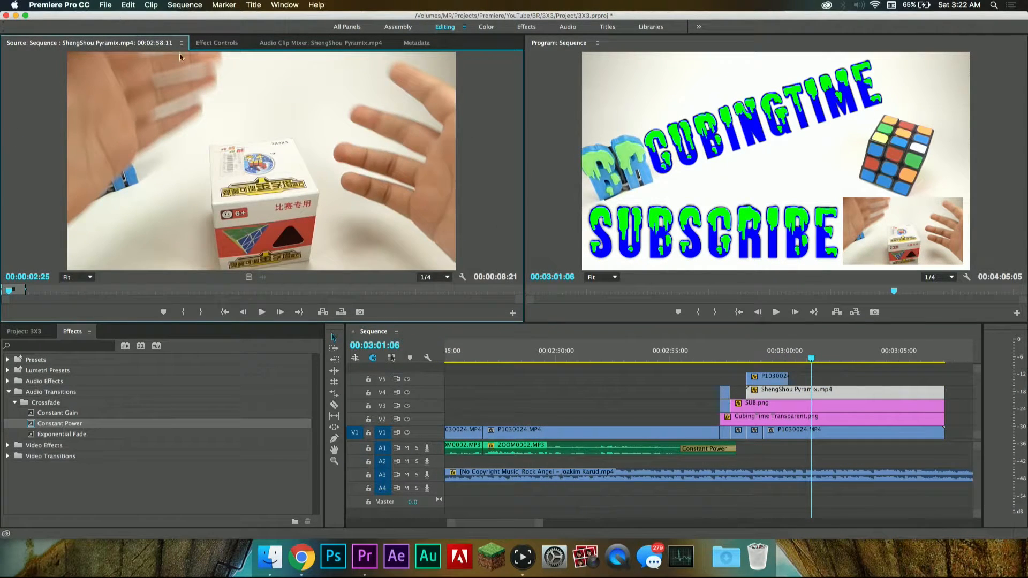
pyautogui.click(202, 43)
pyautogui.click(749, 362)
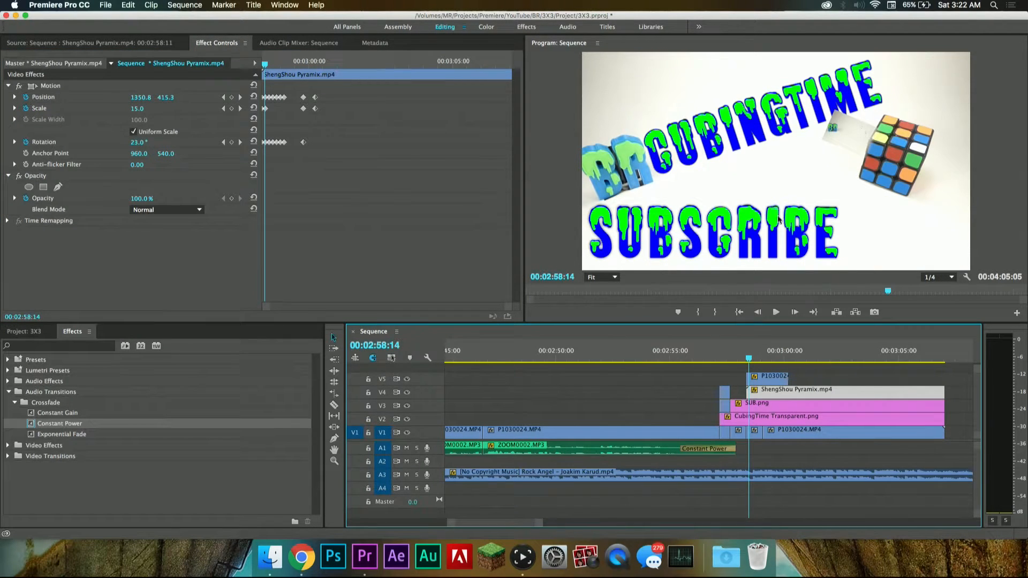
pyautogui.moveTo(750, 360); pyautogui.dragTo(781, 360)
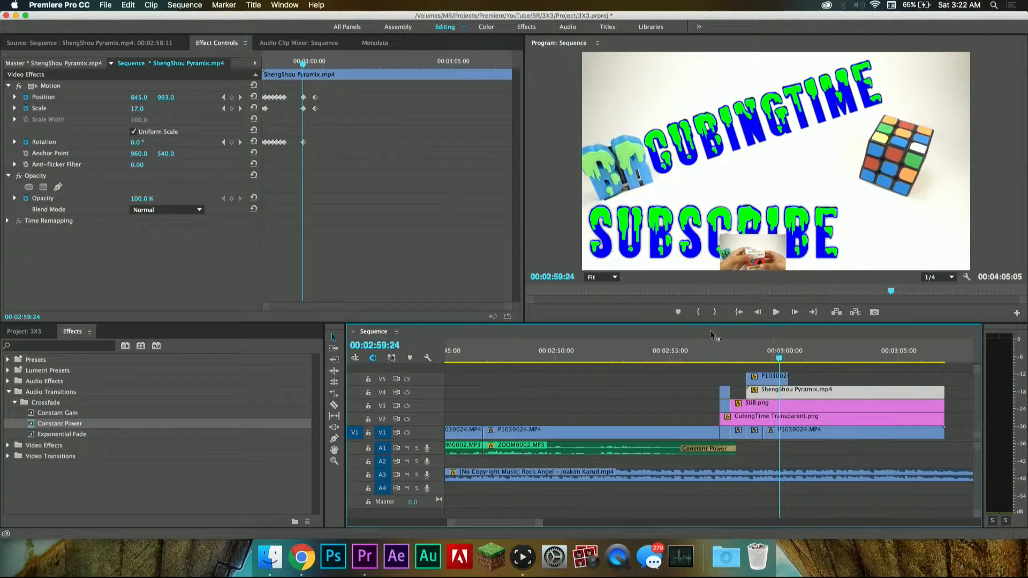
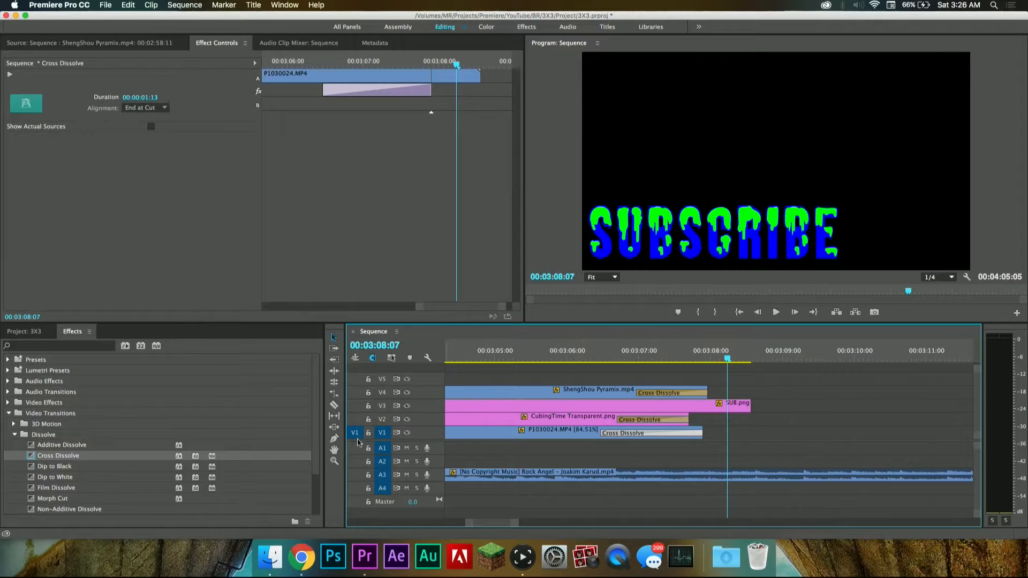
# Step: Add a Cross Dissolve to the end of the SUB.png clip, play back its fade-out and save the project
pyautogui.click(29, 456)
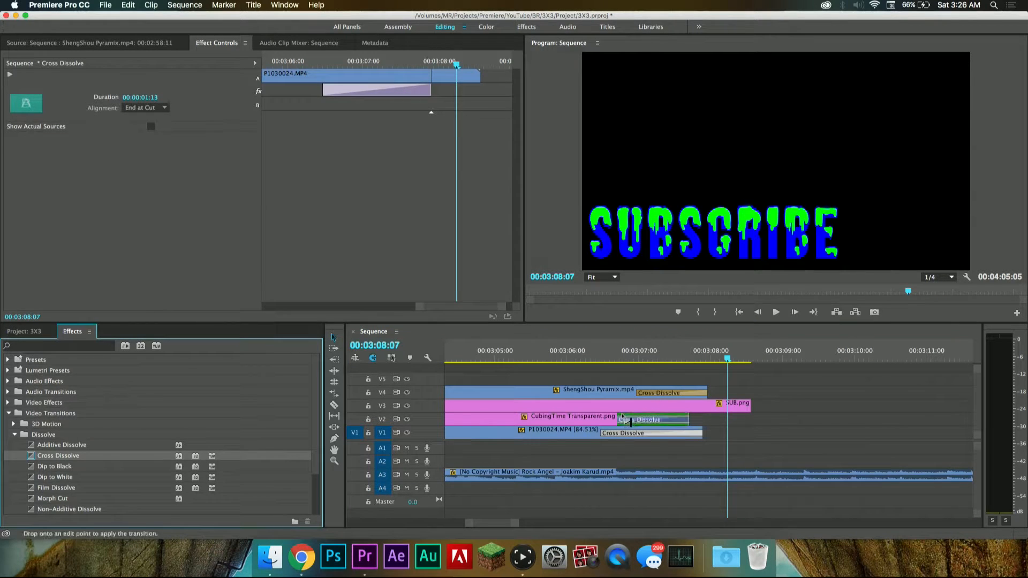
pyautogui.moveTo(750, 411); pyautogui.dragTo(749, 410)
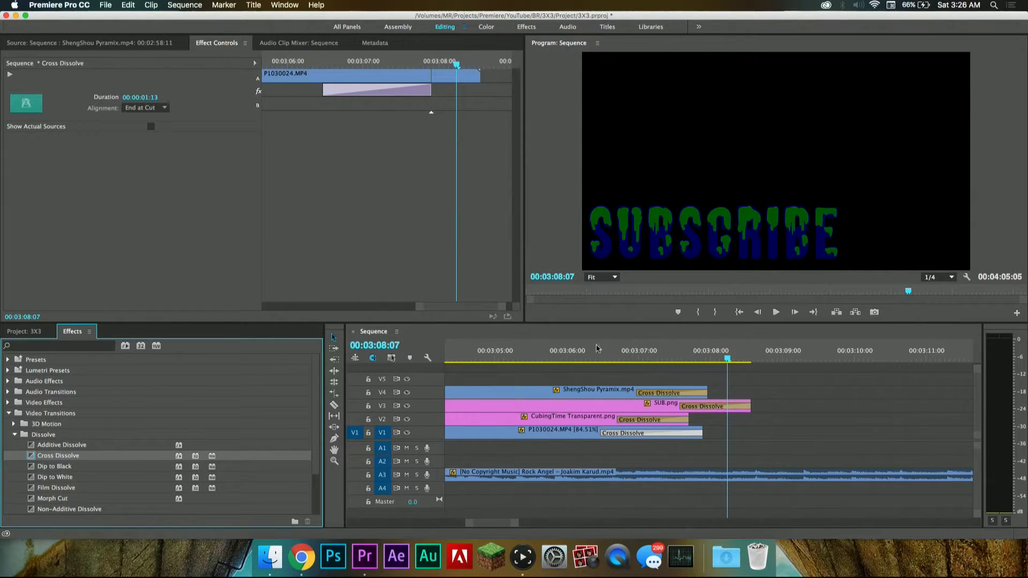
pyautogui.click(588, 350)
pyautogui.press('space')
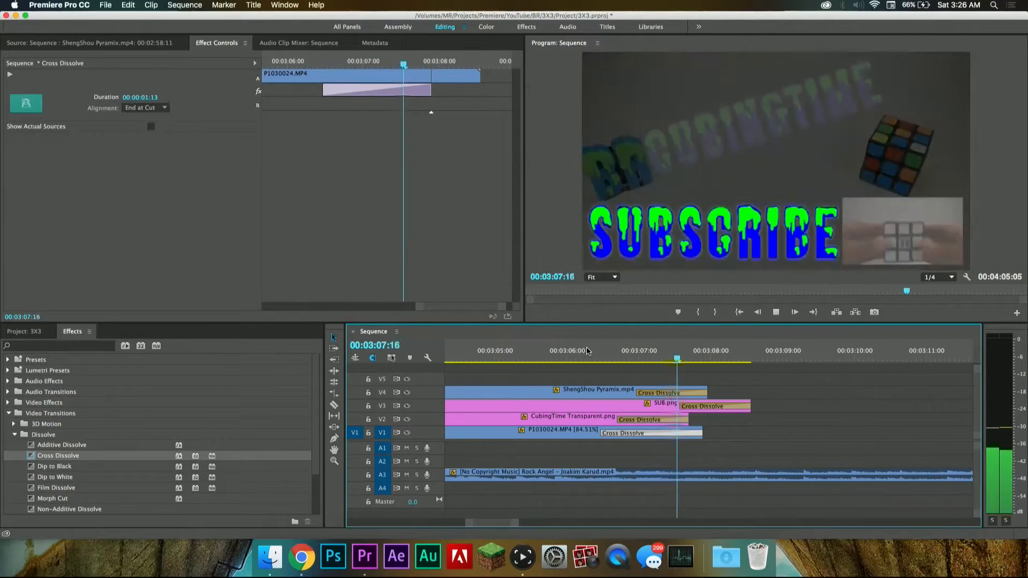
pyautogui.press('space')
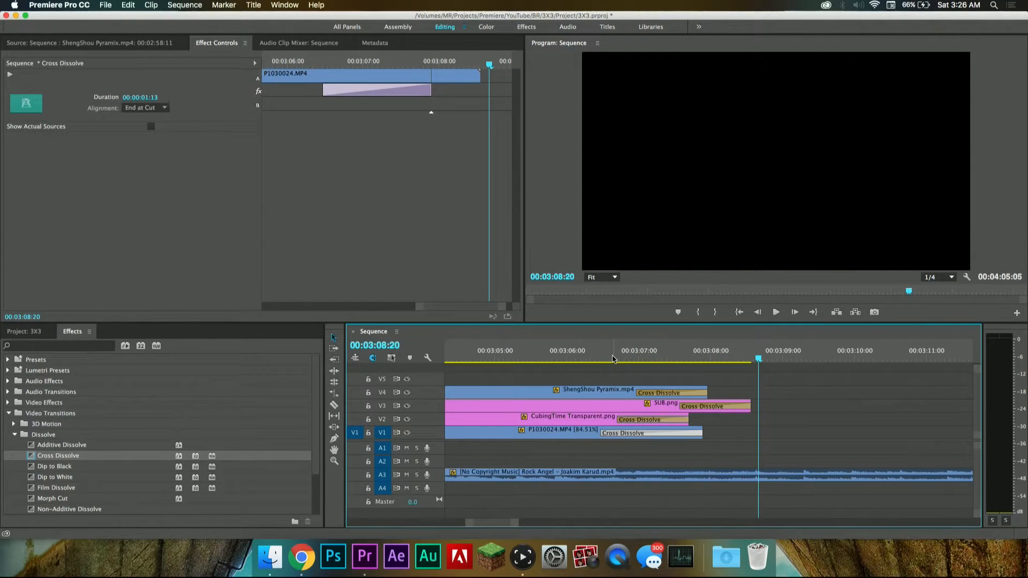
pyautogui.press('super+s')
# Step: Play back the outro's fade-out from 00:03:06:01 and again from 00:03:06:16
pyautogui.click(569, 353)
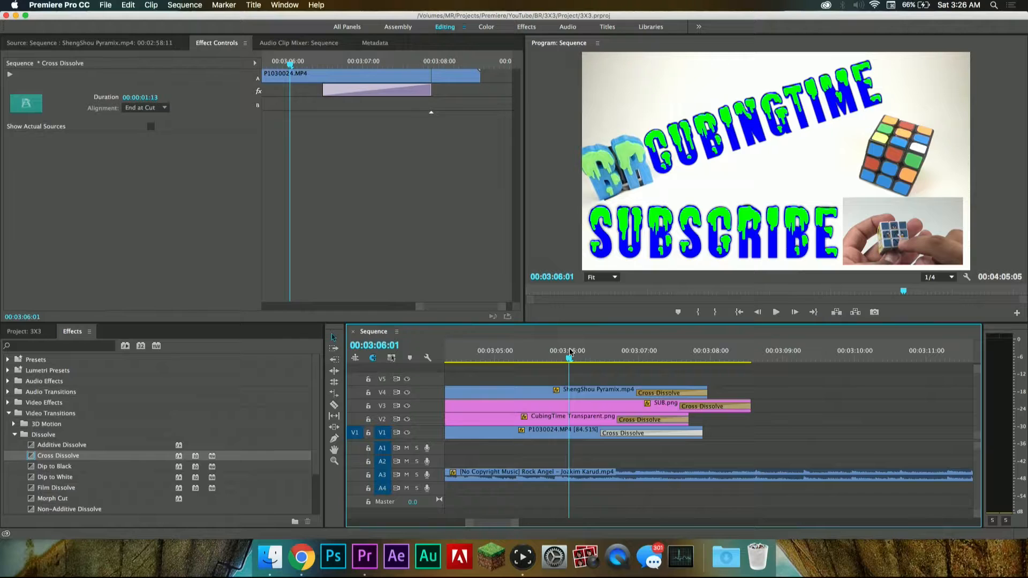
pyautogui.press('space')
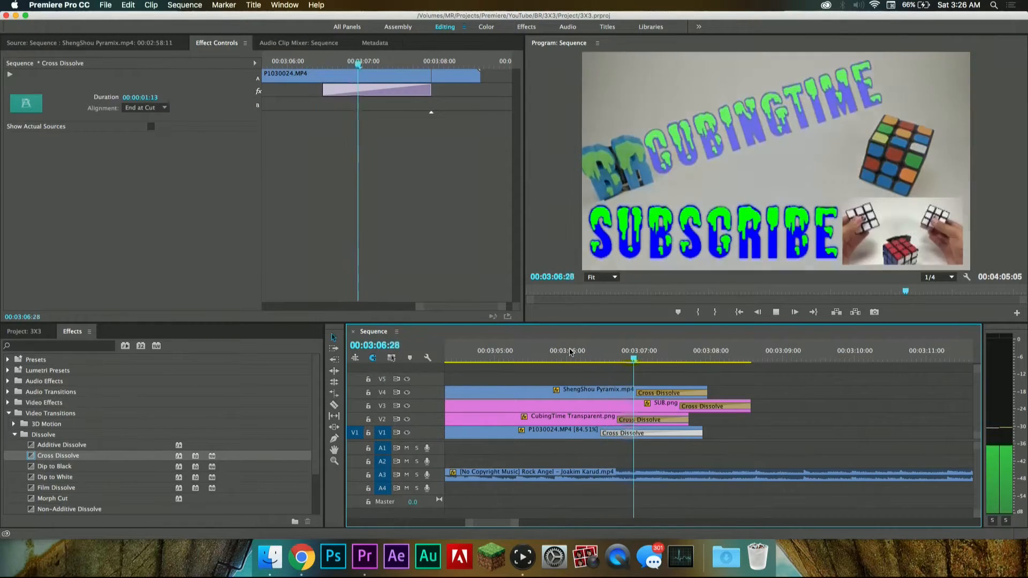
pyautogui.press('space')
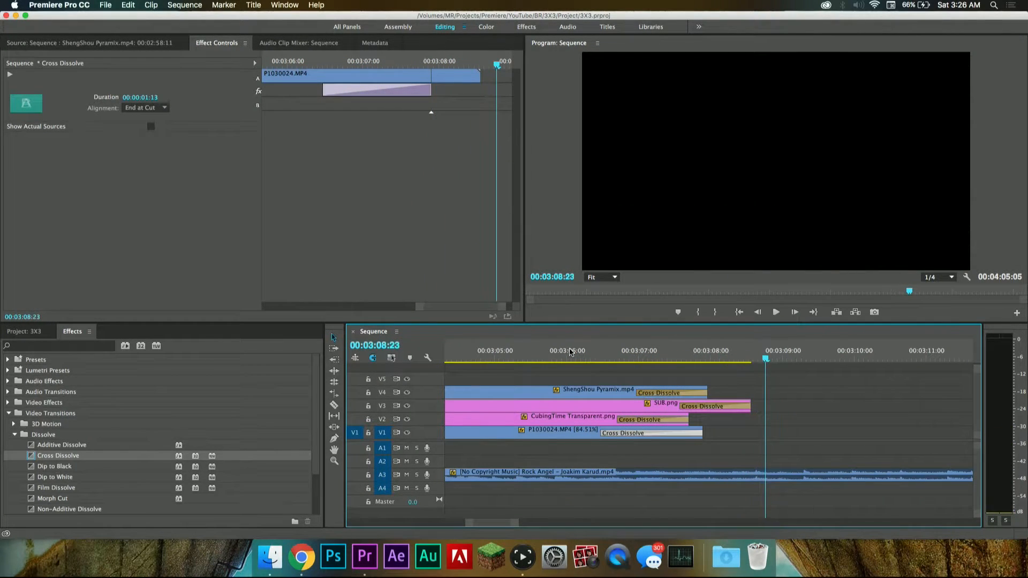
pyautogui.click(605, 352)
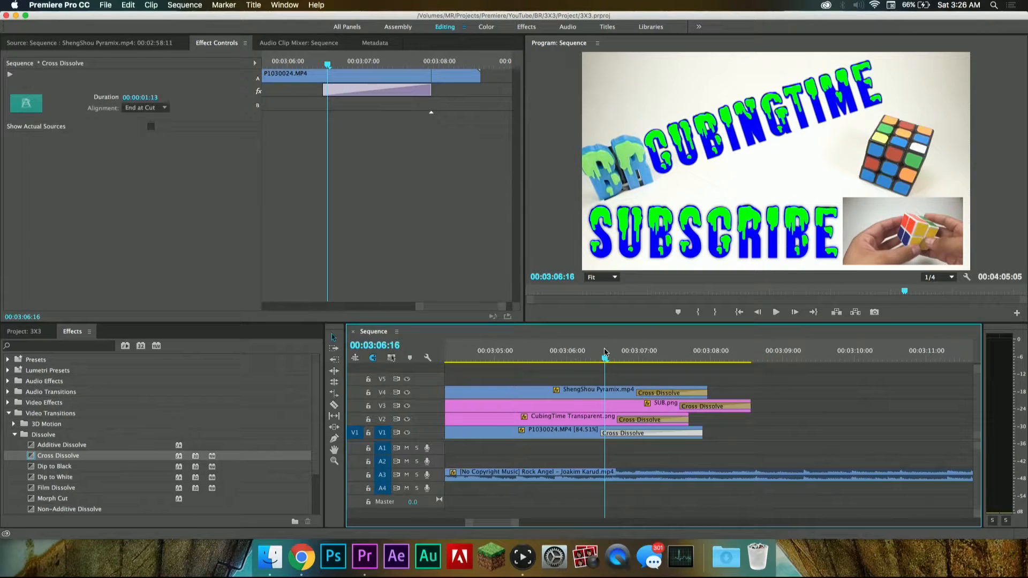
pyautogui.press('space')
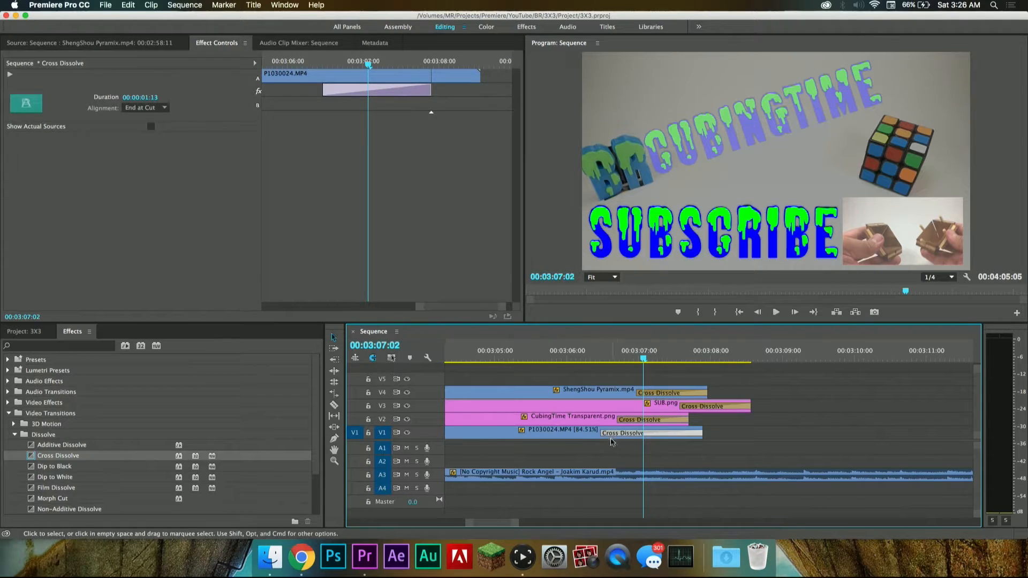
# Step: Lengthen the Cross Dissolve at the end of P1030024.MP4 on V1 to 00:00:01:24, play it back and save
pyautogui.moveTo(600, 433); pyautogui.dragTo(577, 434)
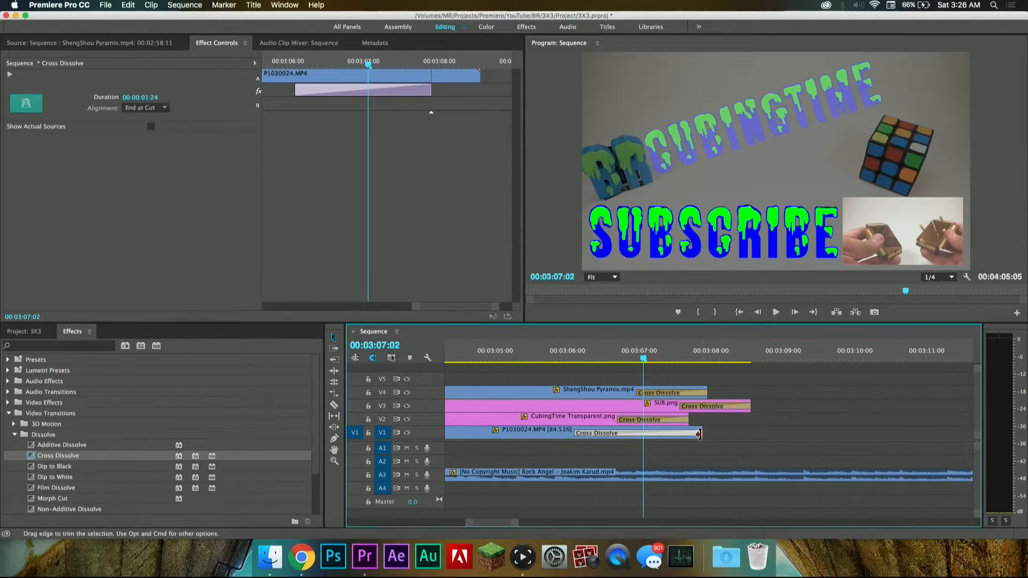
pyautogui.click(551, 356)
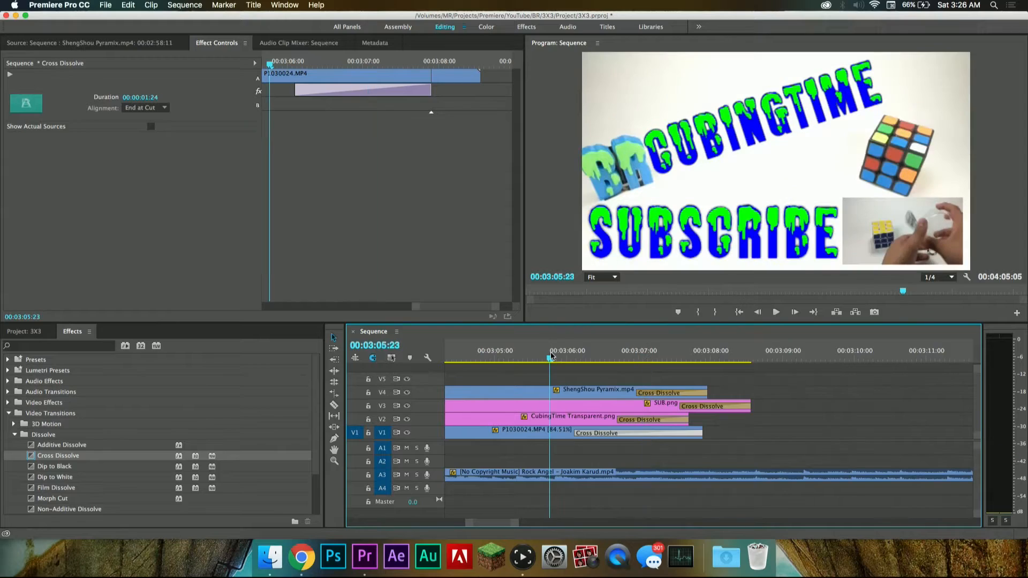
pyautogui.press('space')
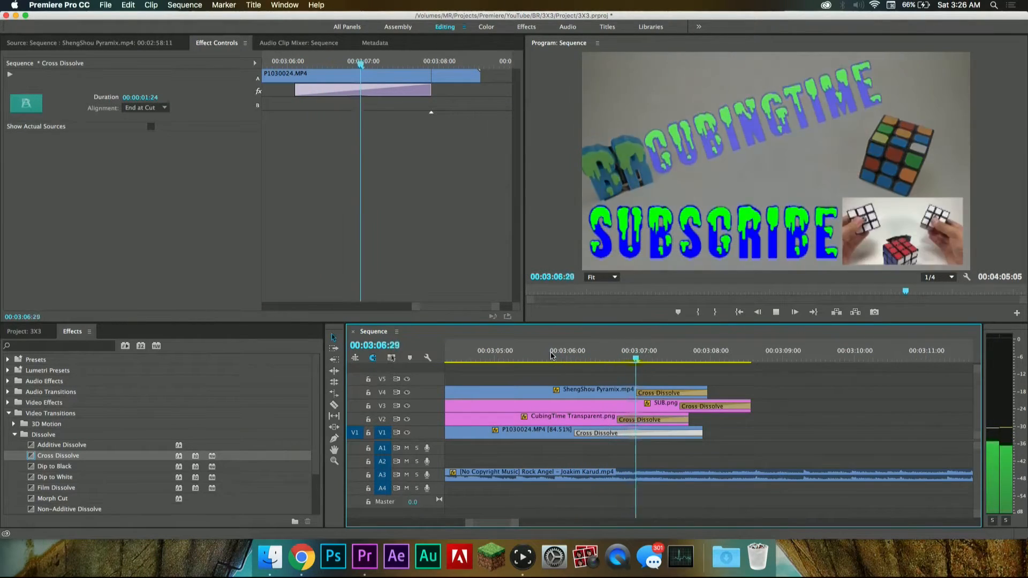
pyautogui.press('space')
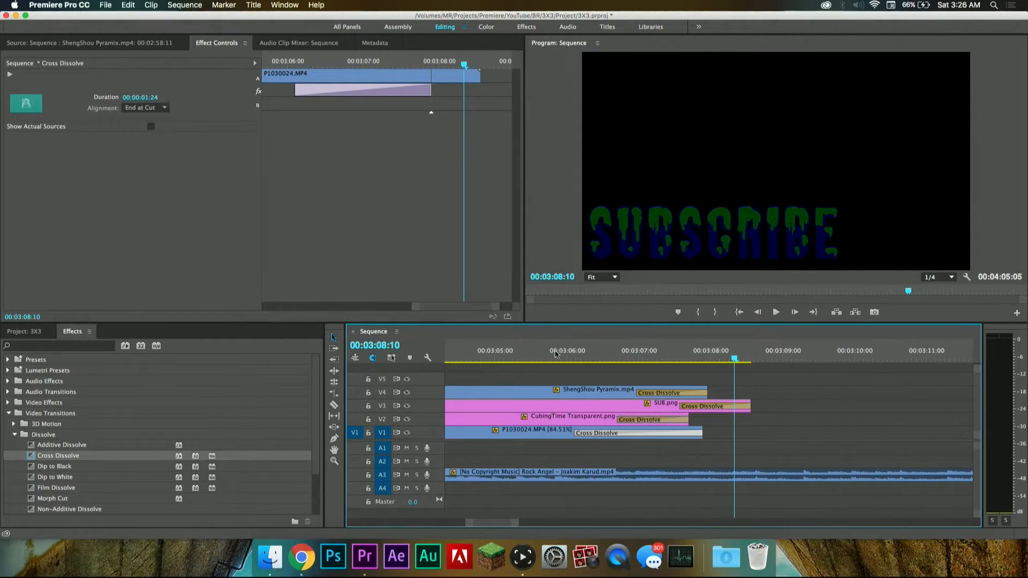
pyautogui.click(555, 353)
pyautogui.press('super+s')
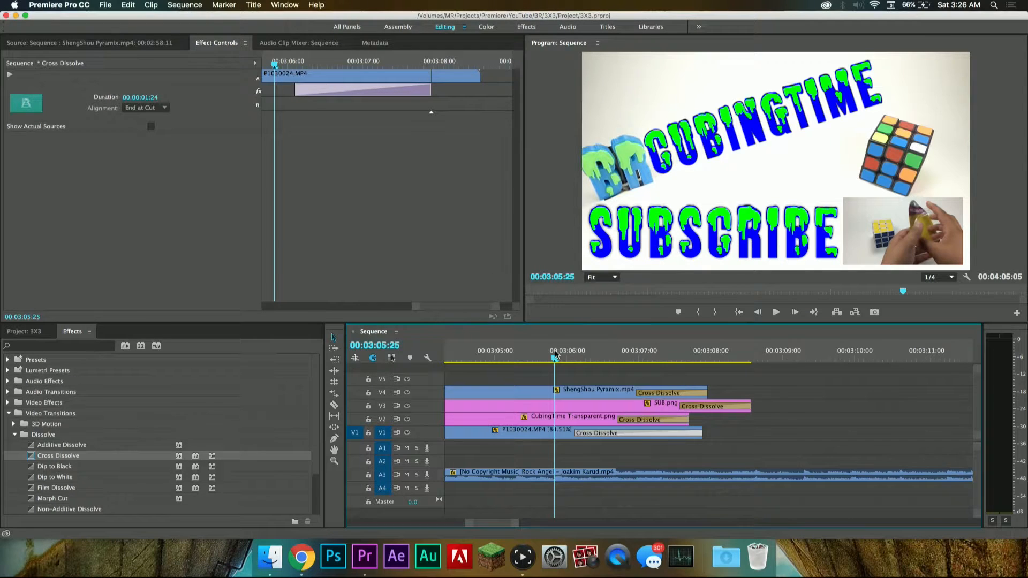
# Step: Lengthen the Cross Dissolve at the end of P1030024.MP4 on V1 to 00:00:02:07, play back the fade and save the project
pyautogui.press('space')
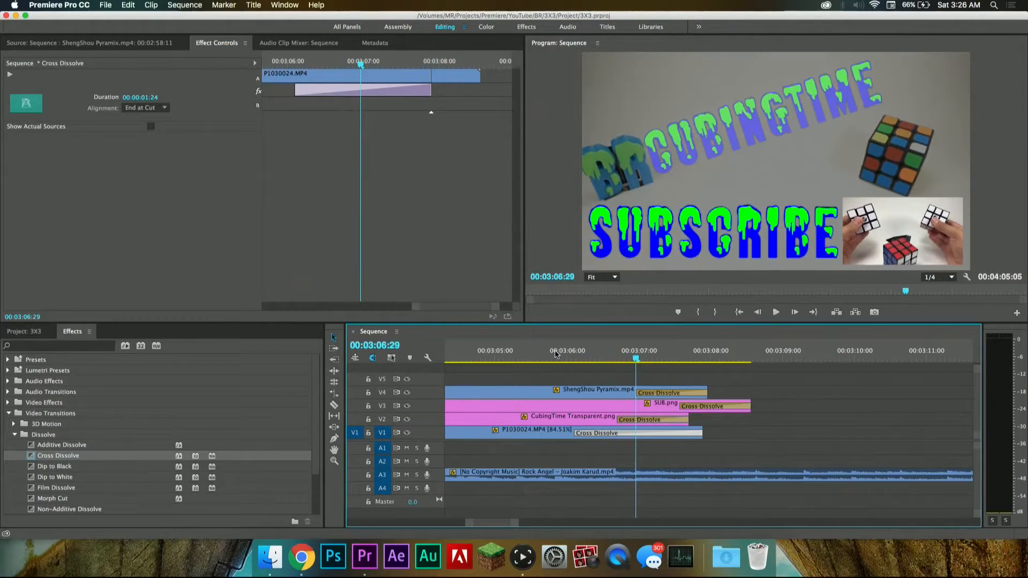
pyautogui.moveTo(574, 434); pyautogui.dragTo(543, 435)
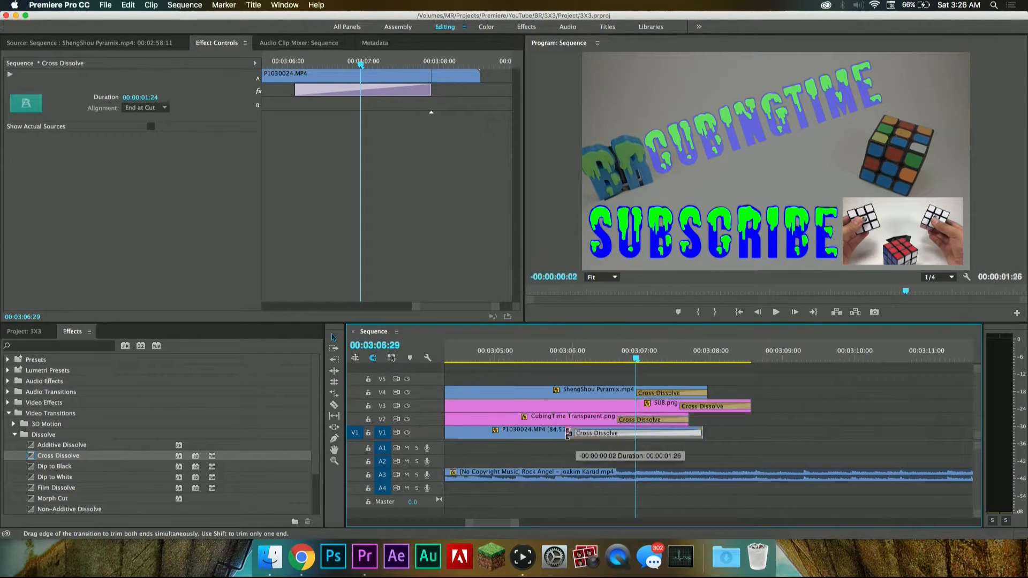
pyautogui.click(517, 351)
pyautogui.press('space')
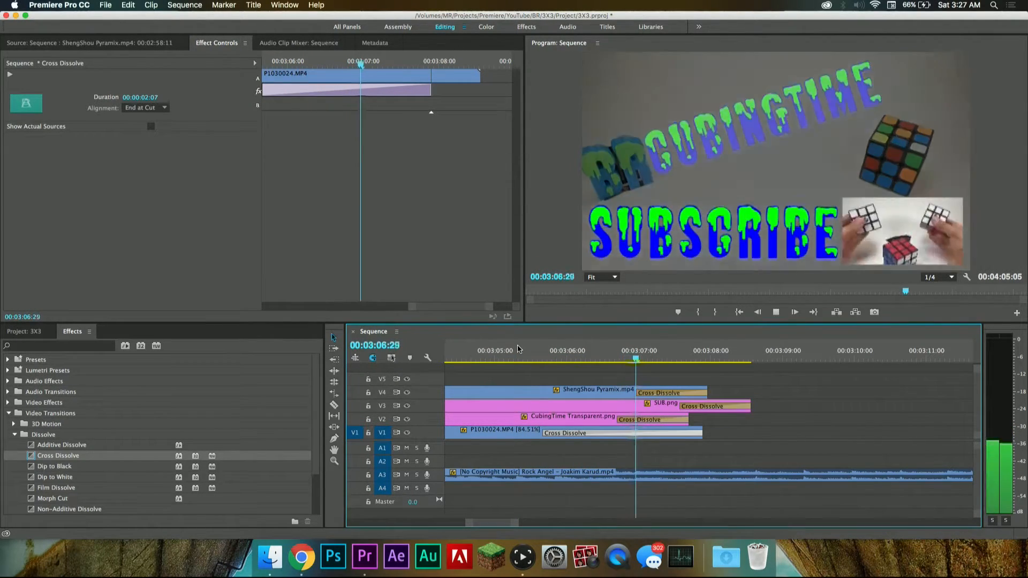
pyautogui.press('space')
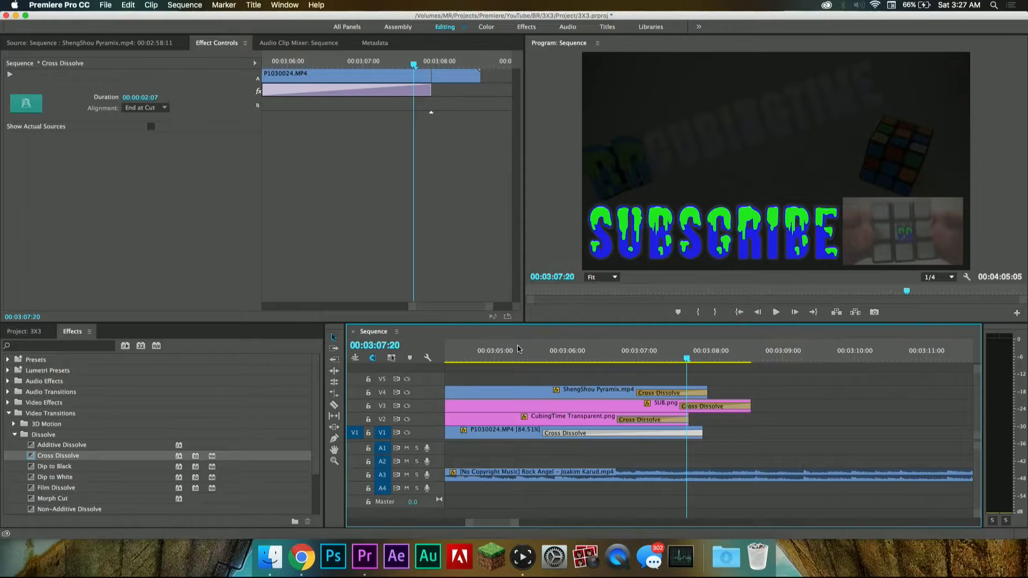
pyautogui.press('space')
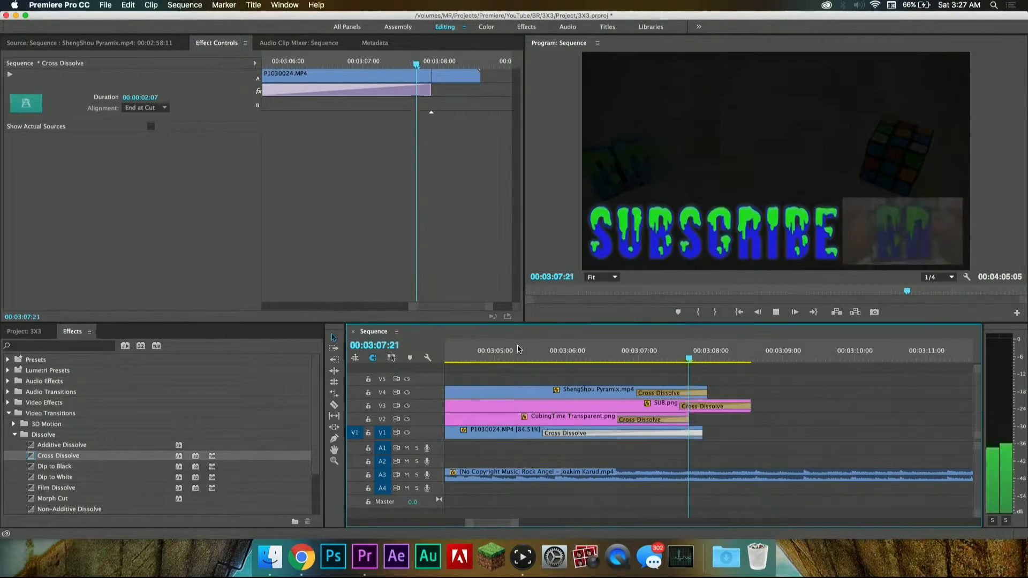
pyautogui.press('space')
pyautogui.press('space')
pyautogui.press('space')
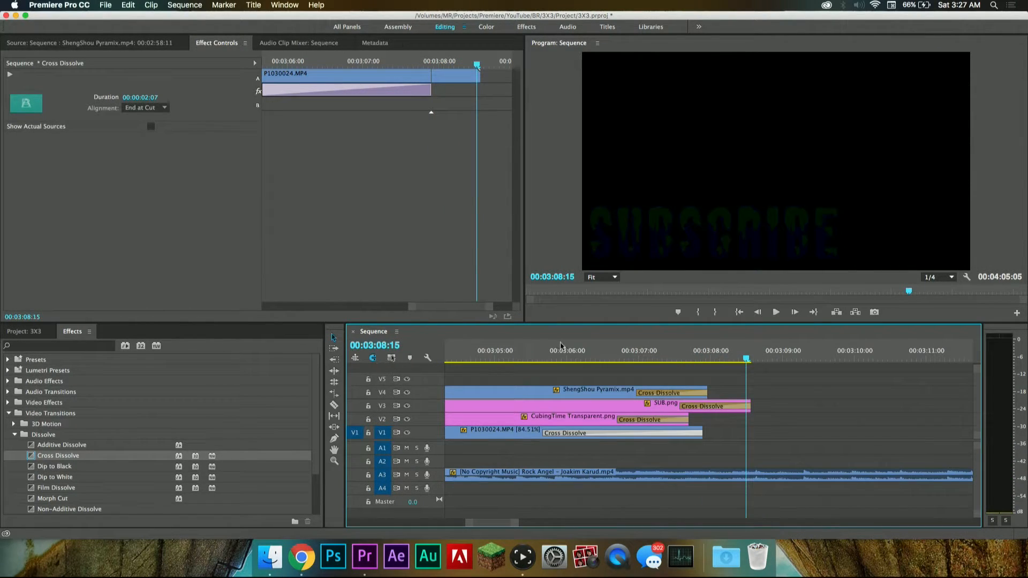
pyautogui.click(538, 357)
pyautogui.press('cmd+s')
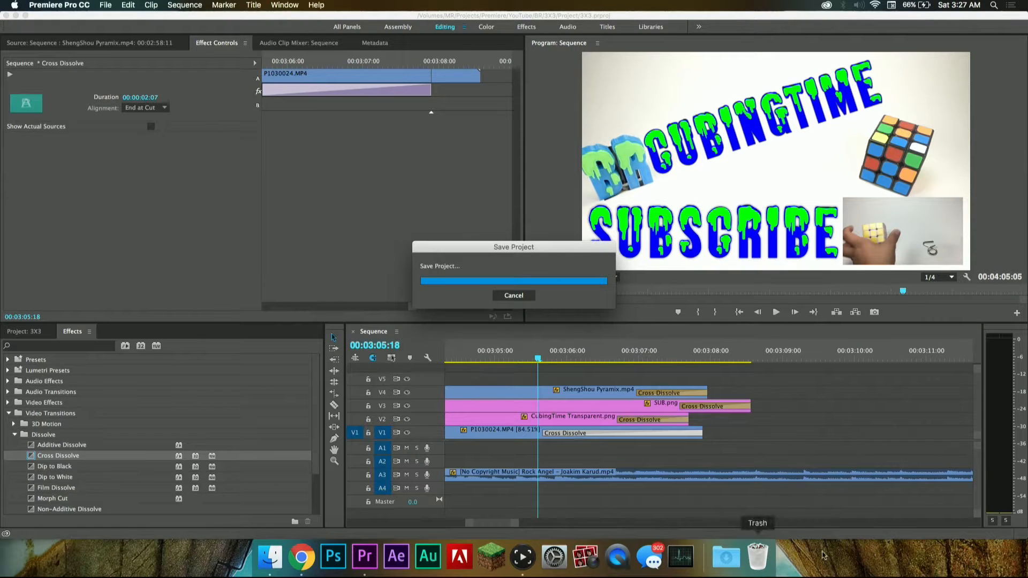
# Step: Play back the whole outro with its fades, starting at 00:02:54:13
pyautogui.scroll(-3, 818, 426)
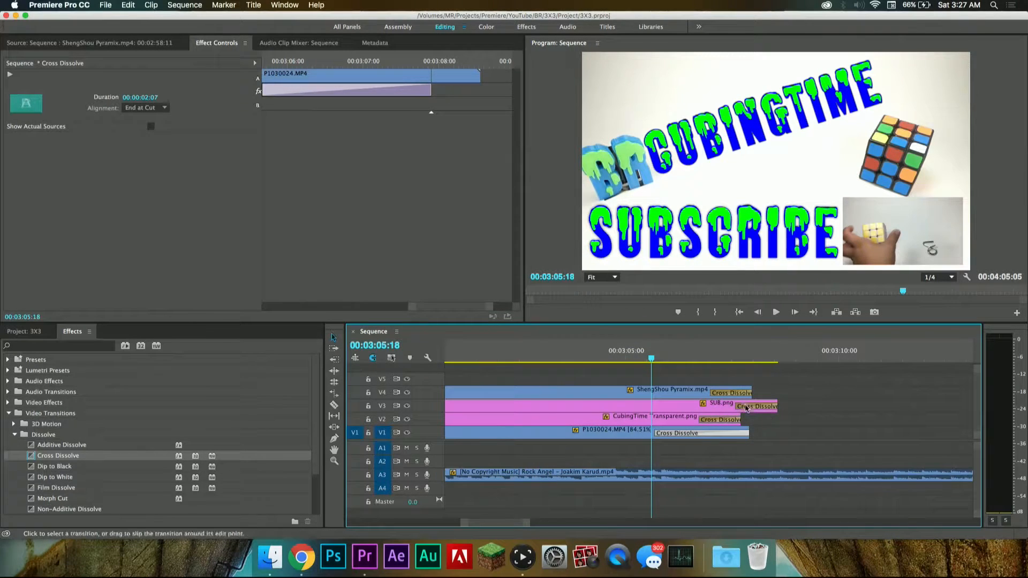
pyautogui.click(532, 357)
pyautogui.hscroll(-8, 554, 371)
pyautogui.click(561, 357)
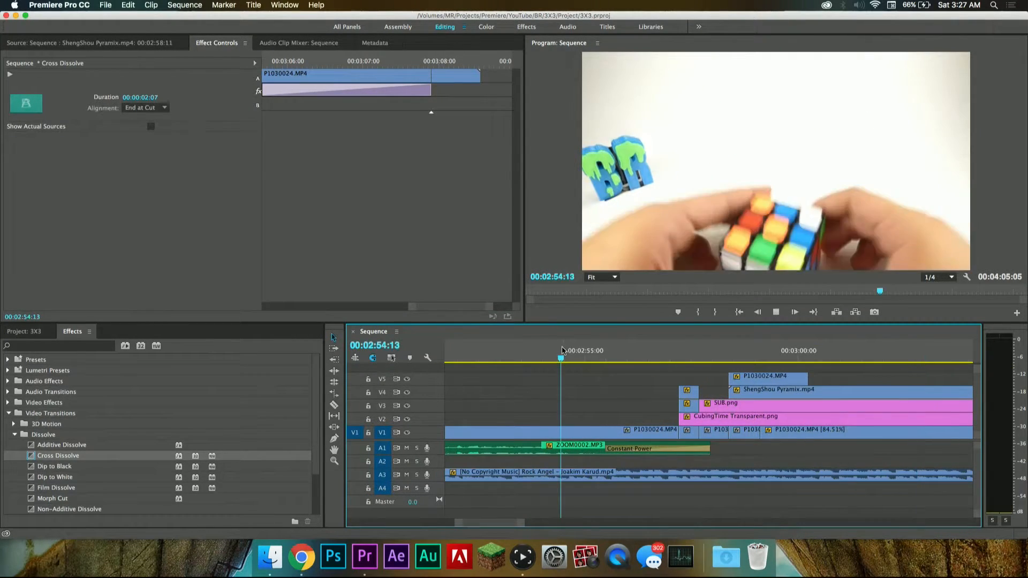
pyautogui.press('space')
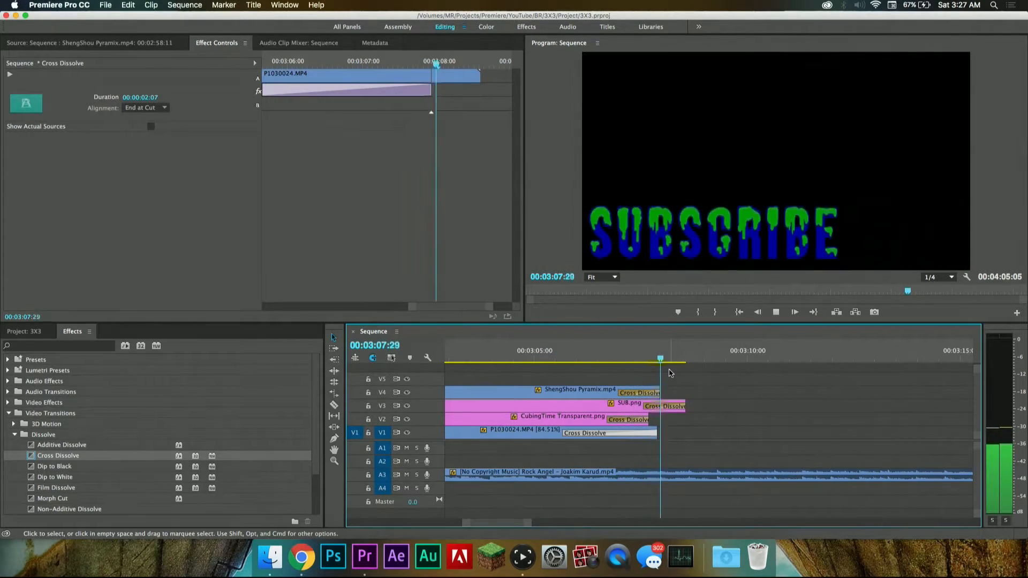
pyautogui.press('space')
# Step: Split the Rock Angel music clip on A3 where the SUB.png clip ends and again shortly after, using the Razor tool
pyautogui.press('Left')
pyautogui.press('Left')
pyautogui.press('Left')
pyautogui.press('Left')
pyautogui.press('Left')
pyautogui.press('Left')
pyautogui.press('Left')
pyautogui.press('Left')
pyautogui.press('Left')
pyautogui.press('Left')
pyautogui.press('Left')
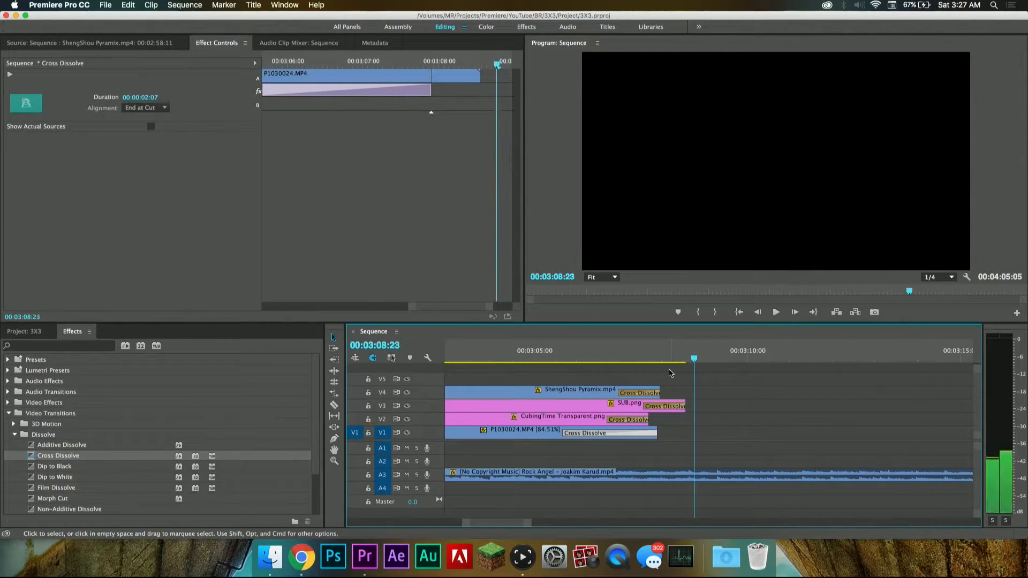
pyautogui.press('Right')
pyautogui.press('Right')
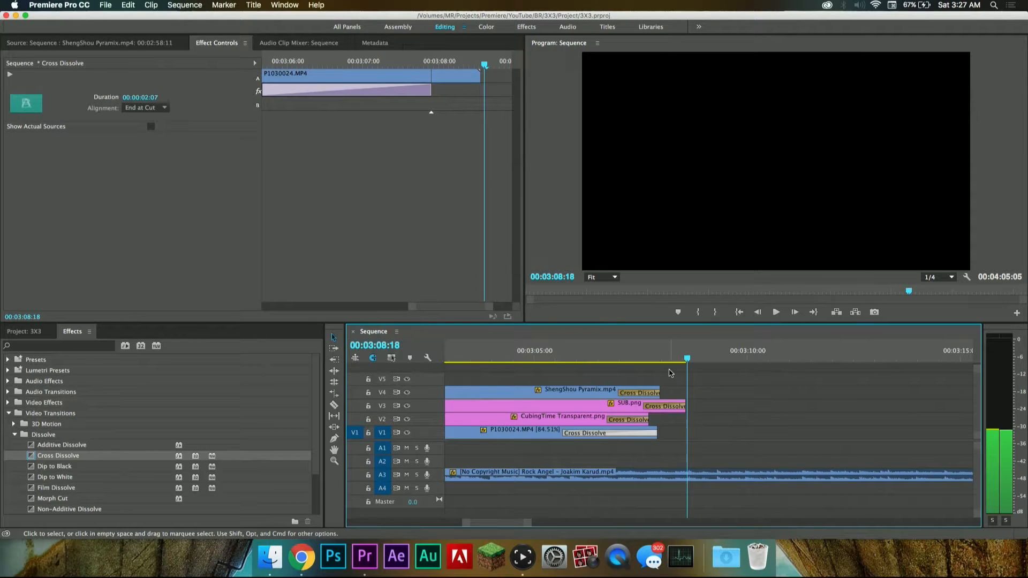
pyautogui.press('=')
pyautogui.press('=')
pyautogui.press('Left')
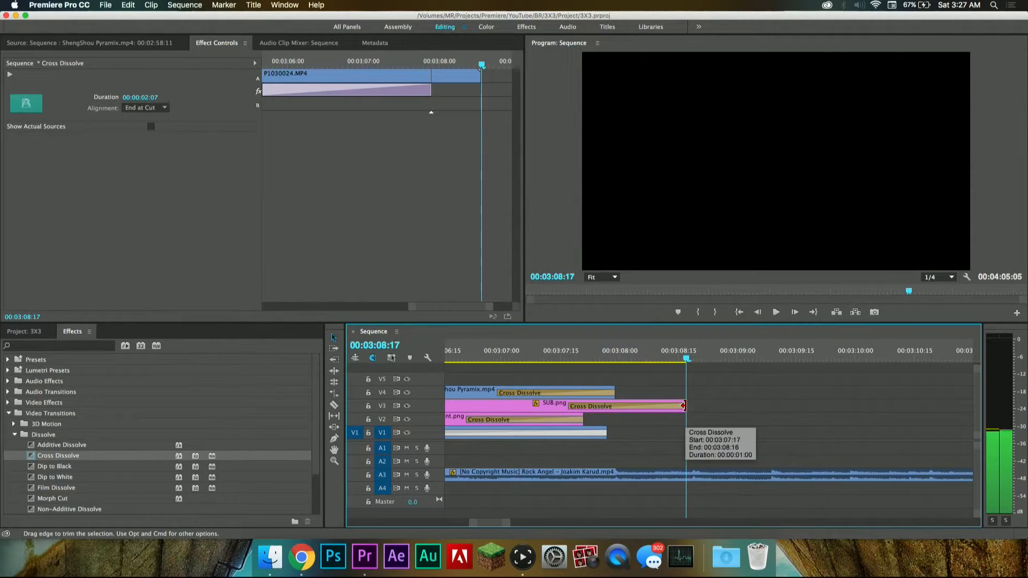
pyautogui.click(694, 480)
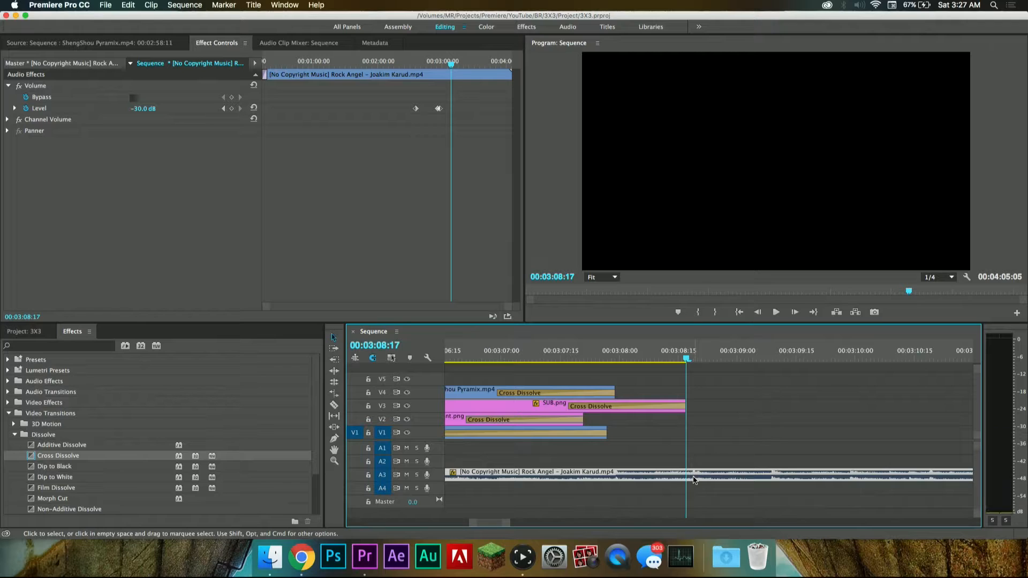
pyautogui.click(639, 360)
pyautogui.press('space')
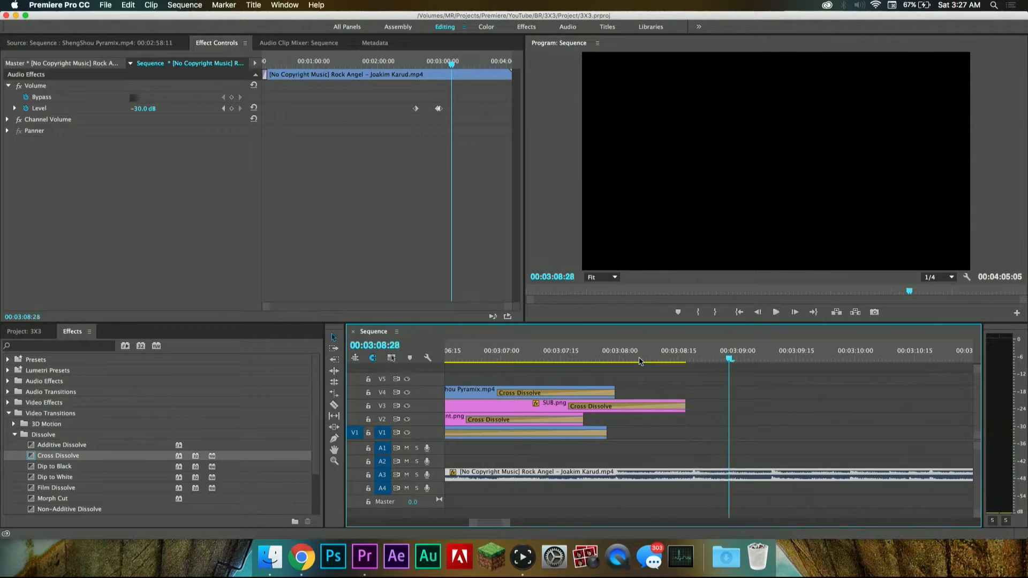
pyautogui.moveTo(652, 360); pyautogui.dragTo(686, 356)
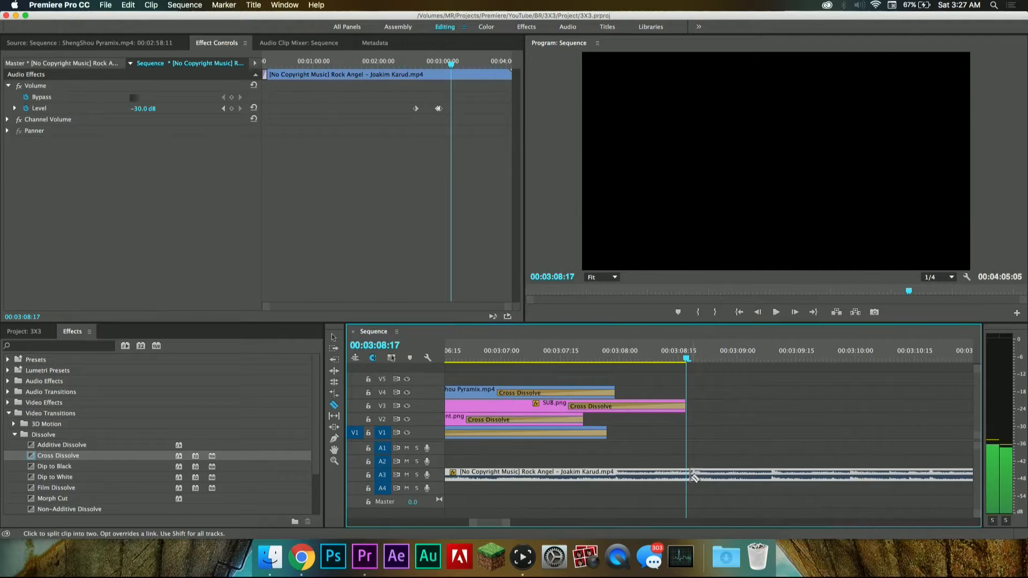
pyautogui.click(690, 475)
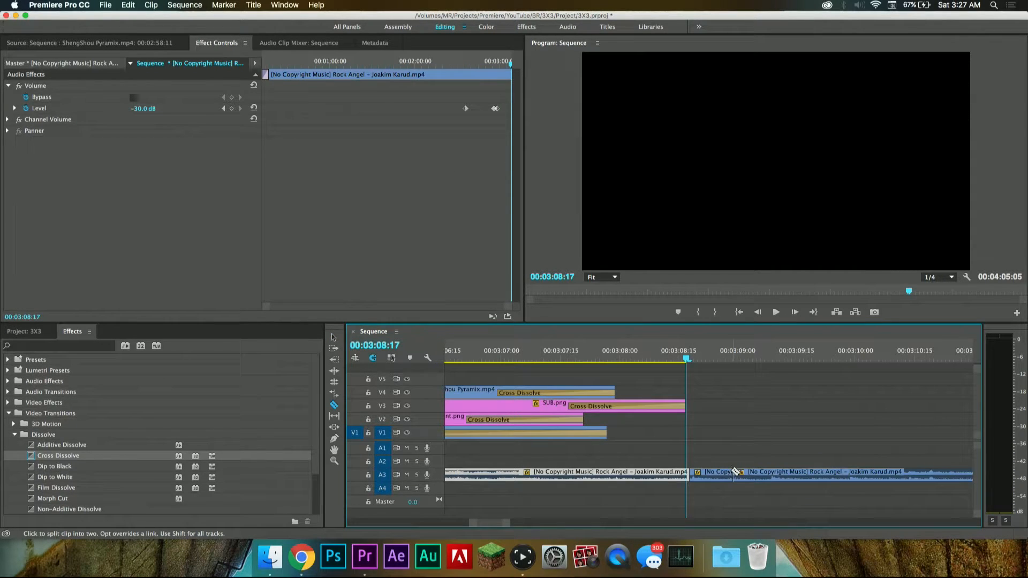
# Step: Delete the pieces of the Rock Angel music clip that follow the end of the outro
pyautogui.press('v')
pyautogui.click(761, 475)
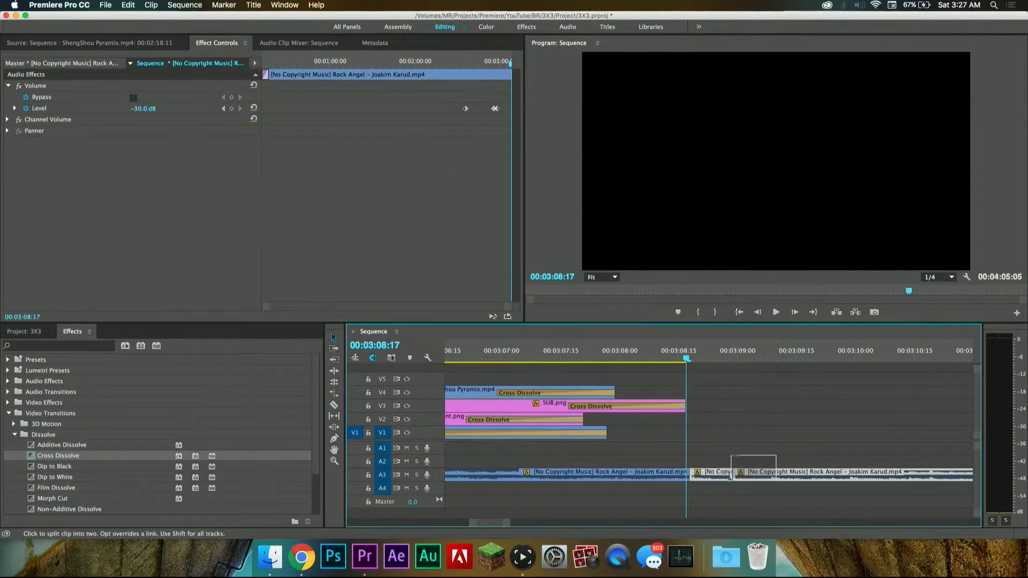
pyautogui.press('Delete')
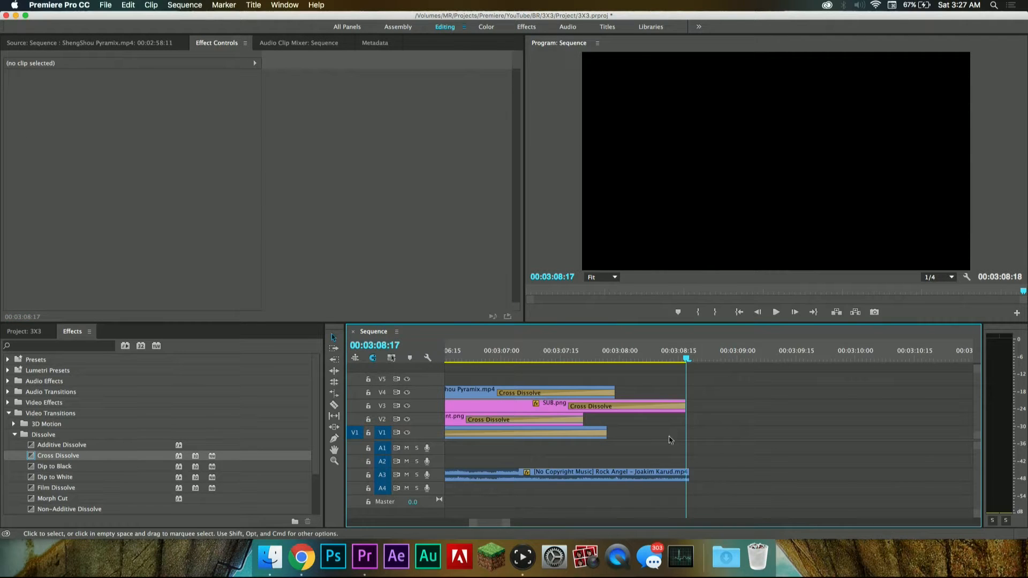
# Step: Play back the last second of the sequence with the trimmed music and look over the timeline
pyautogui.click(573, 354)
pyautogui.press('space')
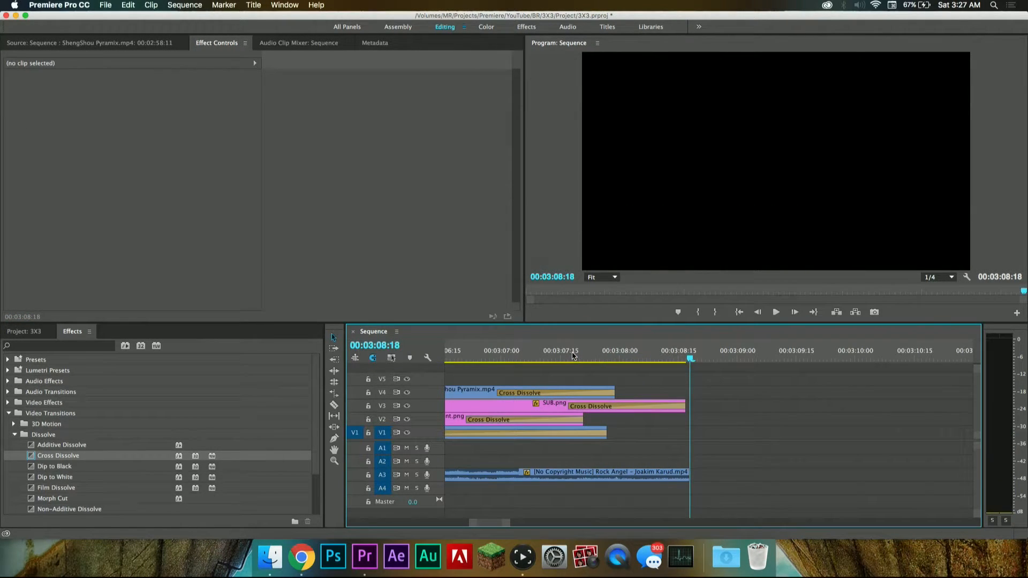
pyautogui.press('space')
pyautogui.scroll(-5, 712, 416)
pyautogui.hscroll(10, 712, 417)
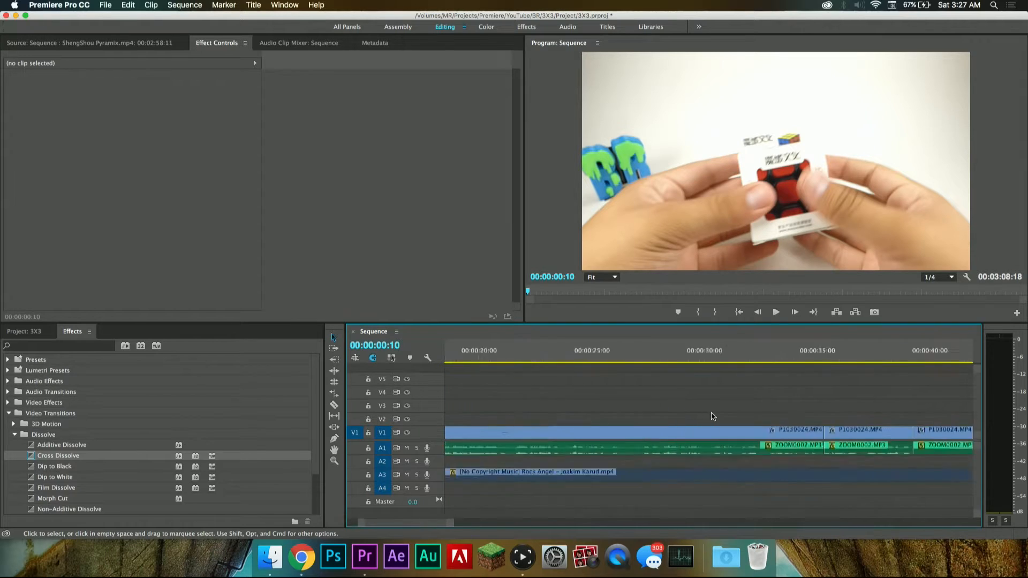
pyautogui.hscroll(10, 713, 416)
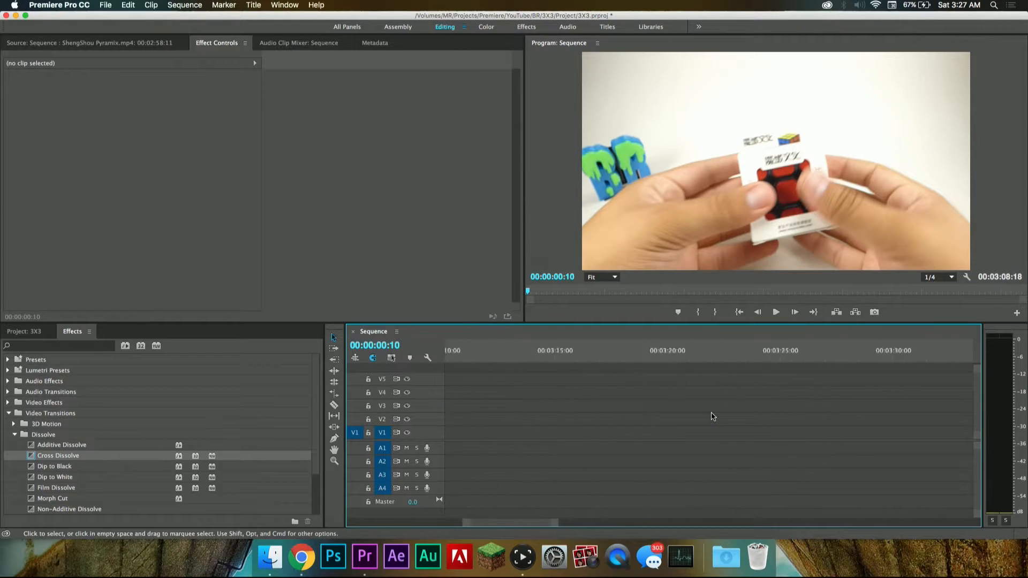
# Step: Play back the last seconds of the outro repeatedly from about 00:03:05 to hear how the music ends
pyautogui.moveTo(676, 351); pyautogui.dragTo(686, 353)
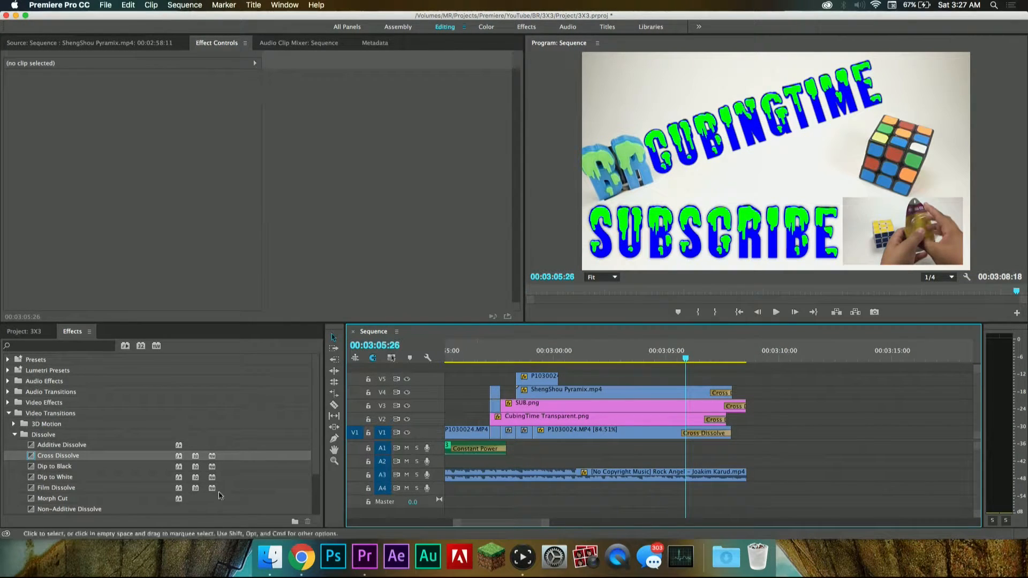
pyautogui.click(651, 358)
pyautogui.press('space')
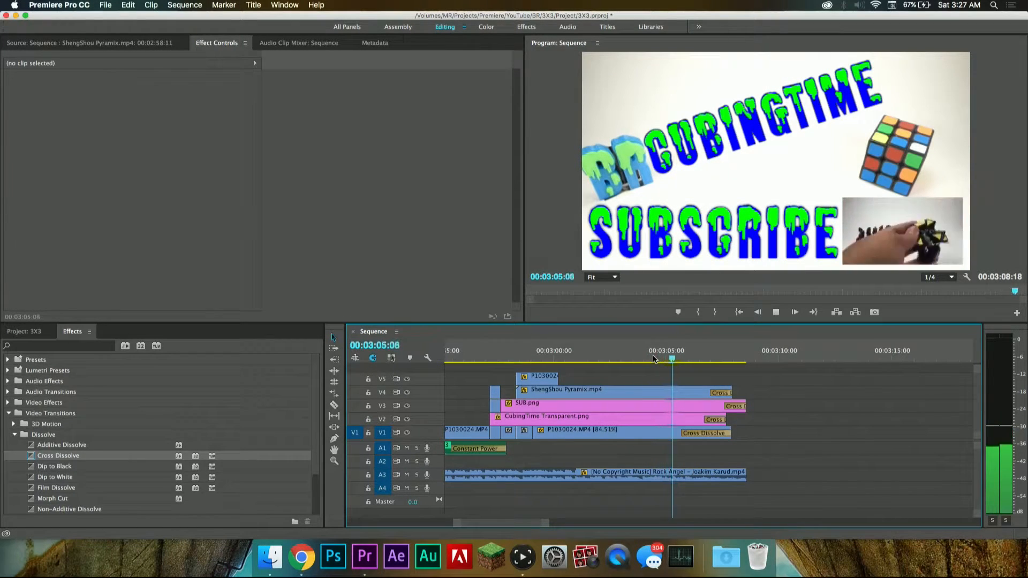
pyautogui.press('space')
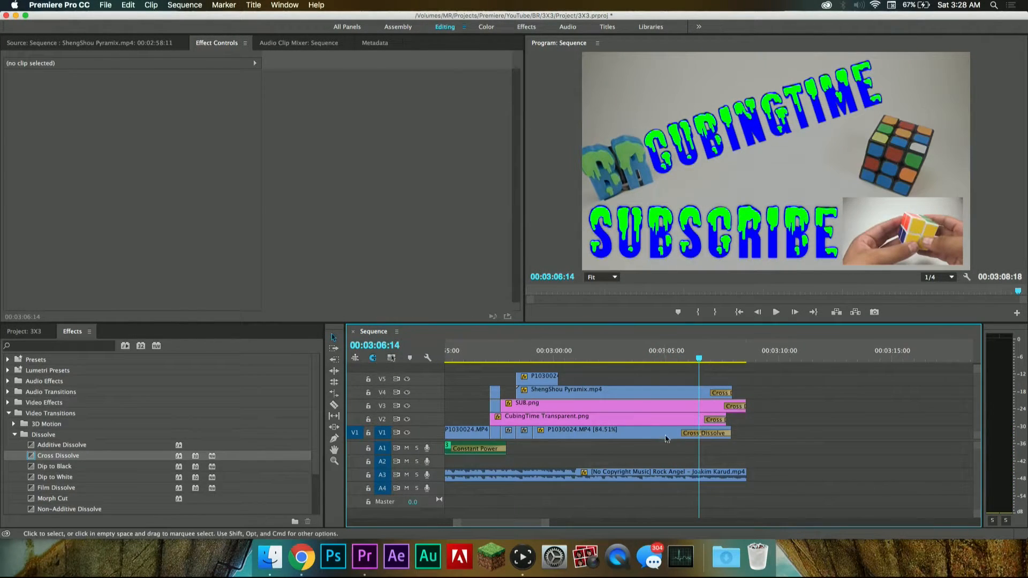
pyautogui.click(654, 358)
pyautogui.press('space')
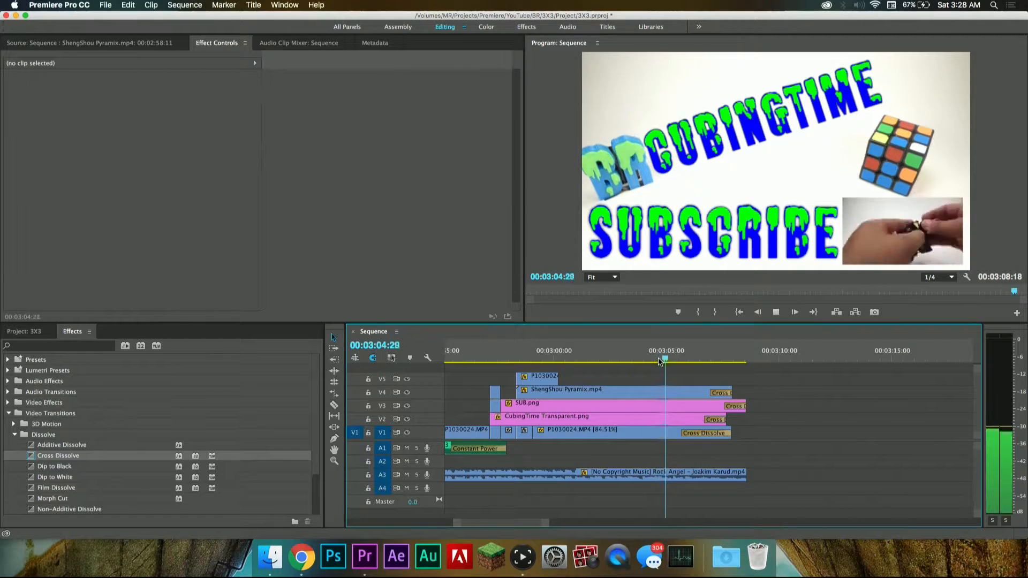
pyautogui.press('space')
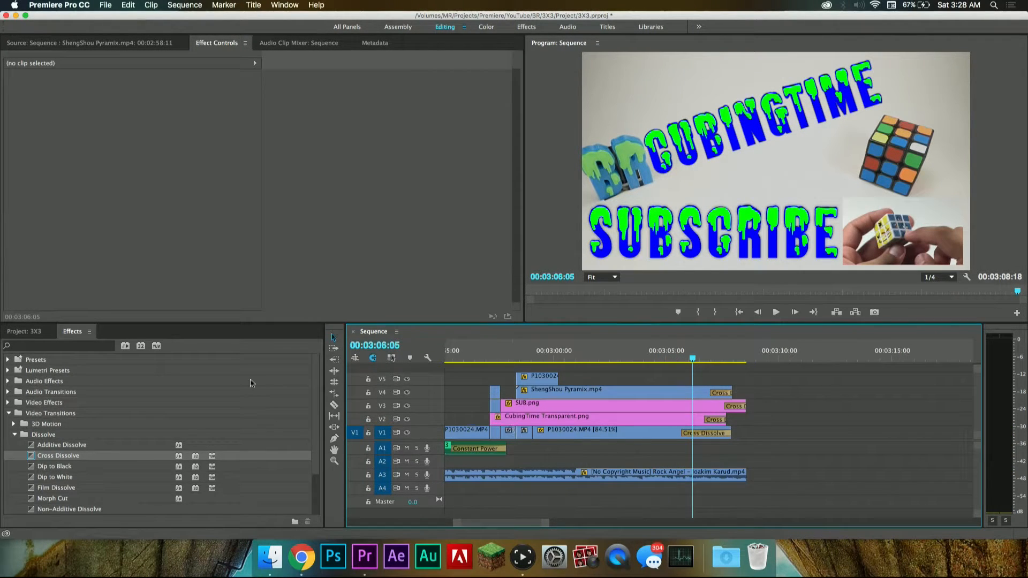
# Step: Apply a Constant Power crossfade to the end of the Rock Angel clip on A3, lengthen it to 00:00:02:15, and play back the fade
pyautogui.click(8, 414)
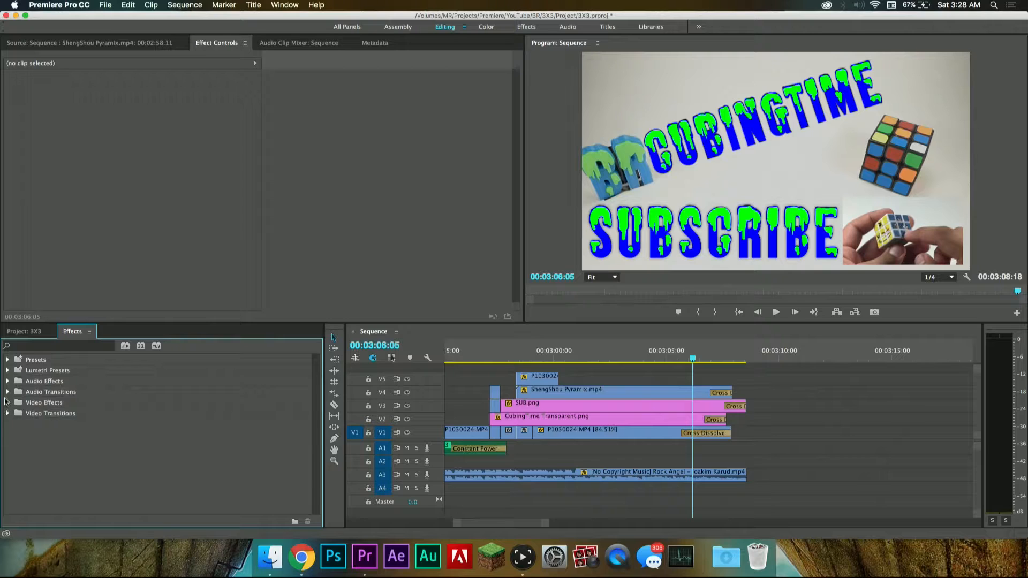
pyautogui.click(8, 392)
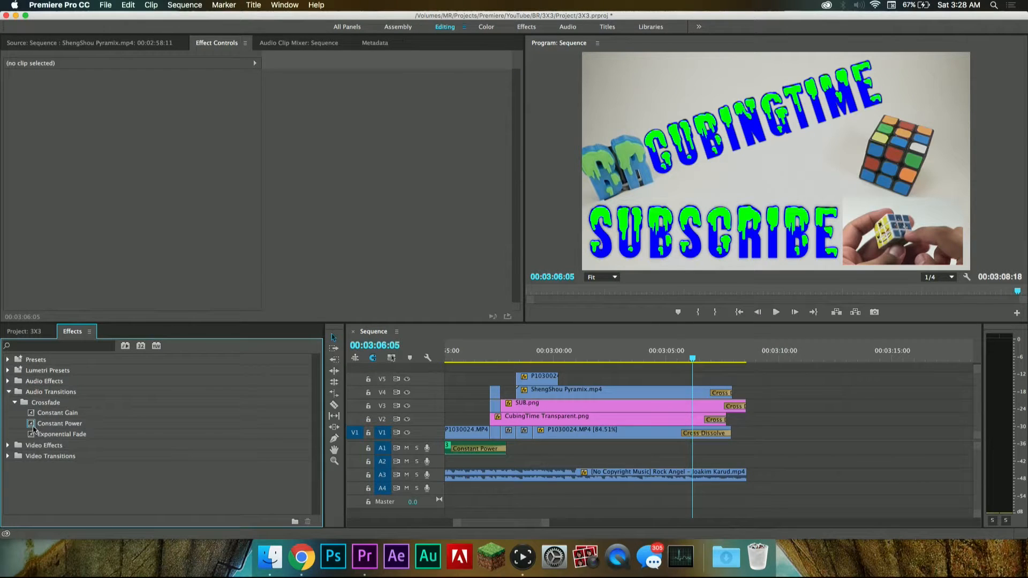
pyautogui.moveTo(33, 429); pyautogui.dragTo(334, 449)
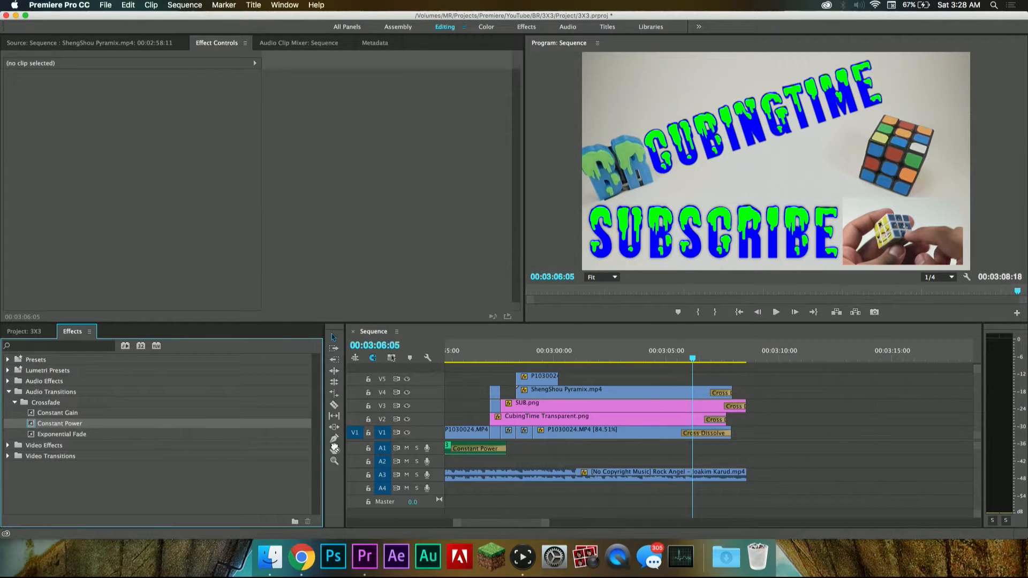
pyautogui.moveTo(741, 472); pyautogui.dragTo(692, 476)
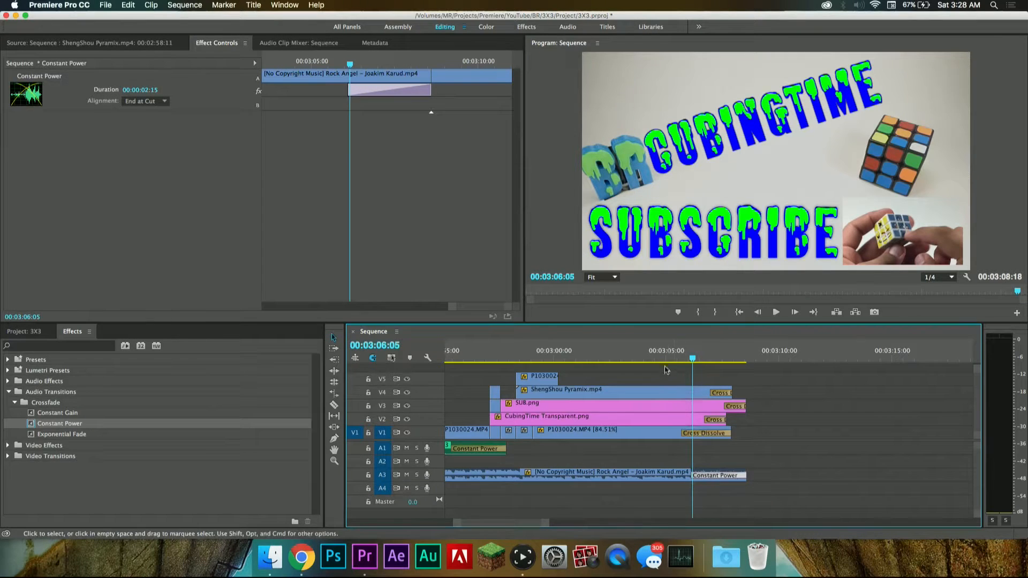
pyautogui.click(655, 357)
pyautogui.press('space')
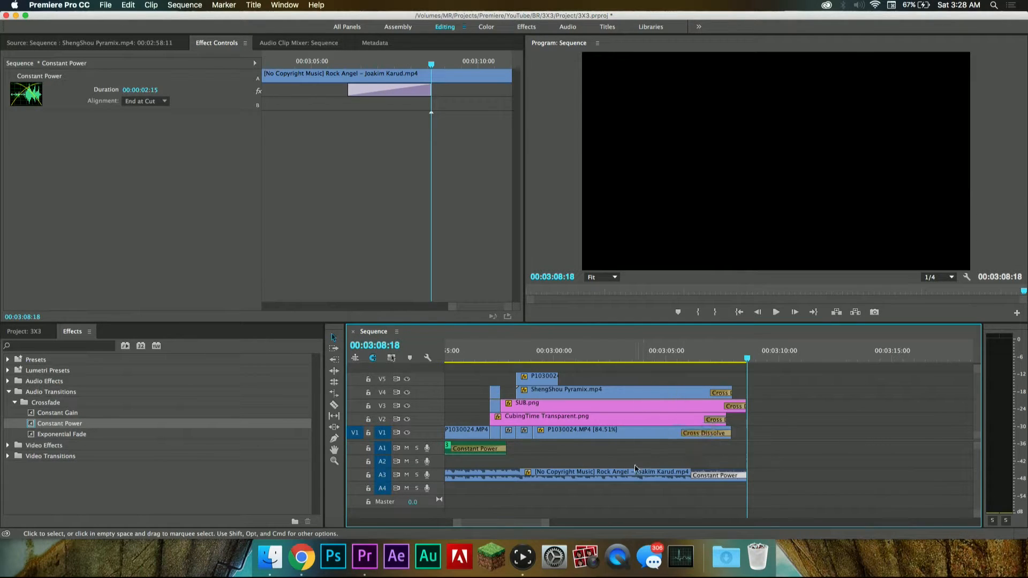
# Step: Play back the whole sequence from 00:00:00:00 to its end and look over the finished timeline
pyautogui.scroll(15, 634, 465)
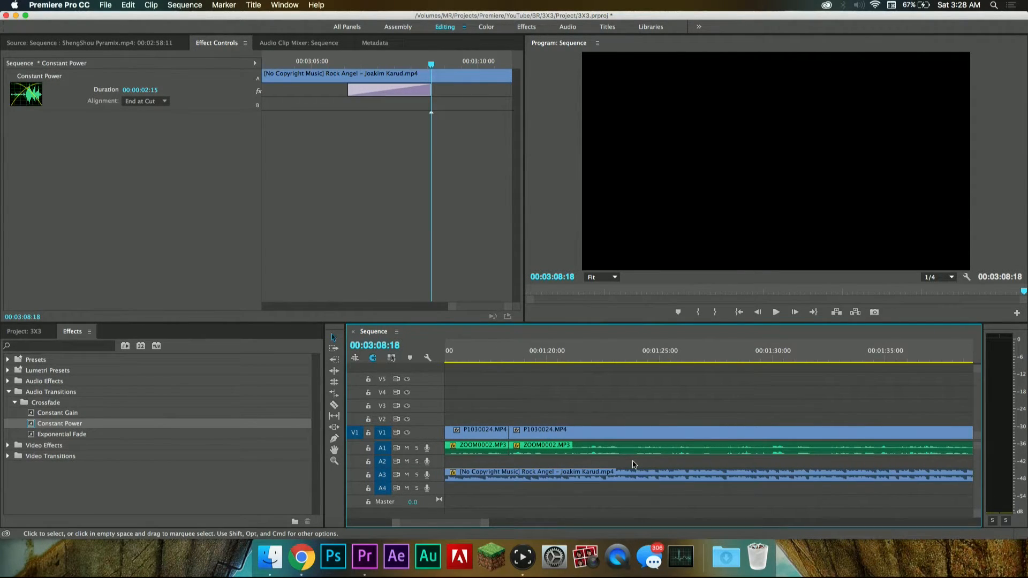
pyautogui.scroll(-10, 633, 417)
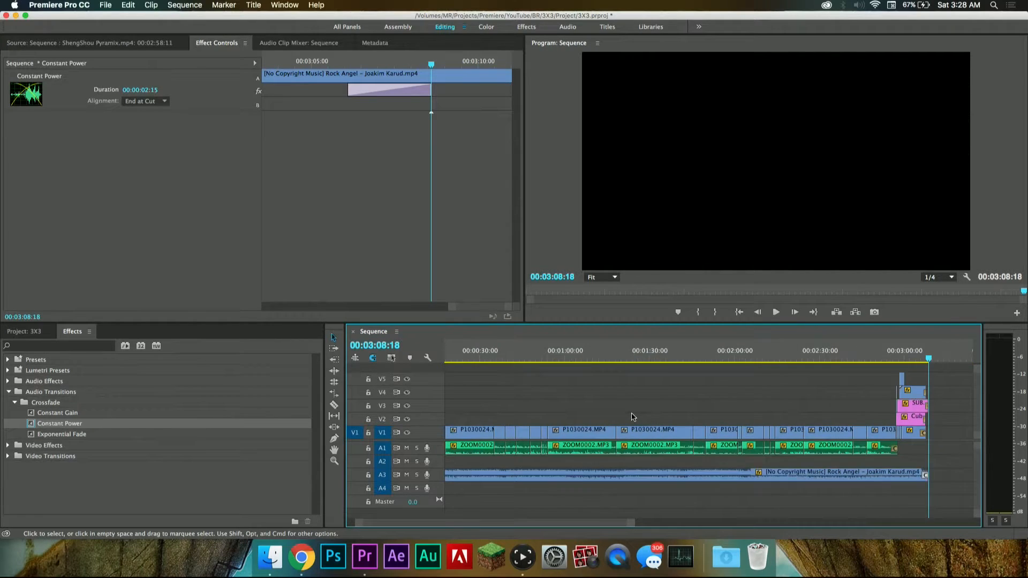
pyautogui.scroll(3, 634, 417)
pyautogui.press('Home')
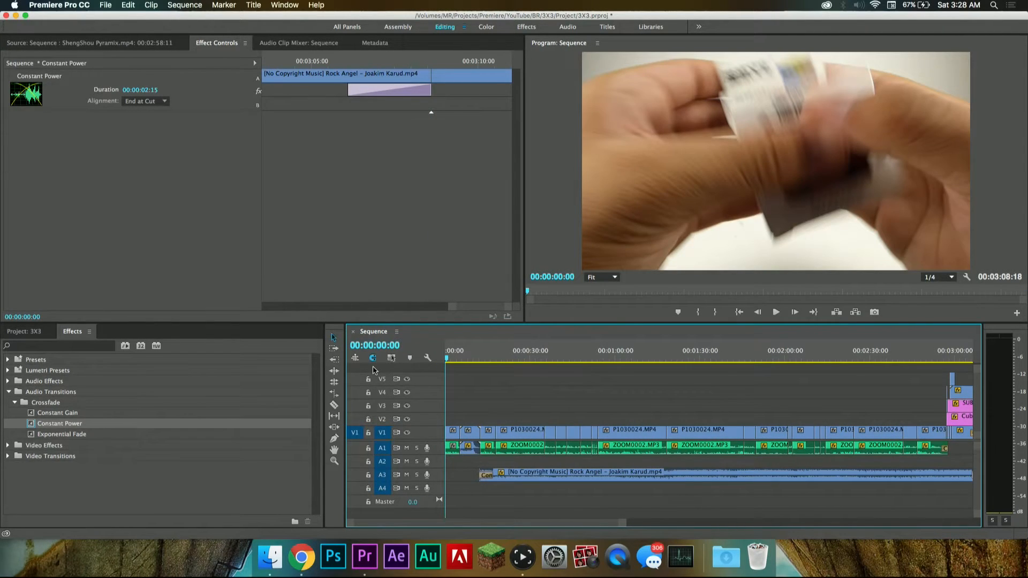
pyautogui.press('space')
pyautogui.scroll(10, 482, 429)
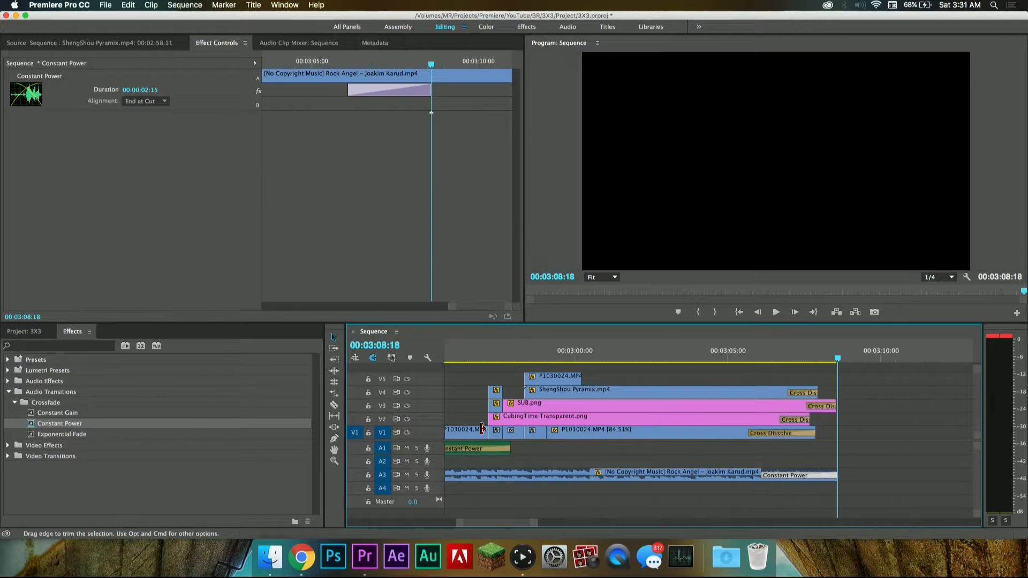
pyautogui.scroll(-10, 631, 426)
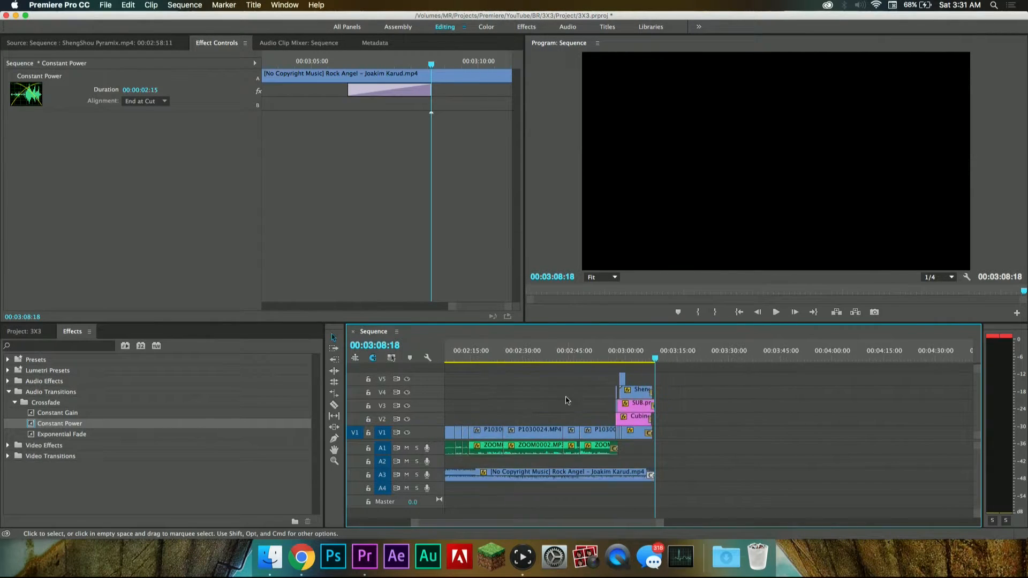
pyautogui.hscroll(-5, 568, 401)
pyautogui.moveTo(545, 354); pyautogui.dragTo(573, 355)
pyautogui.hscroll(-5, 602, 381)
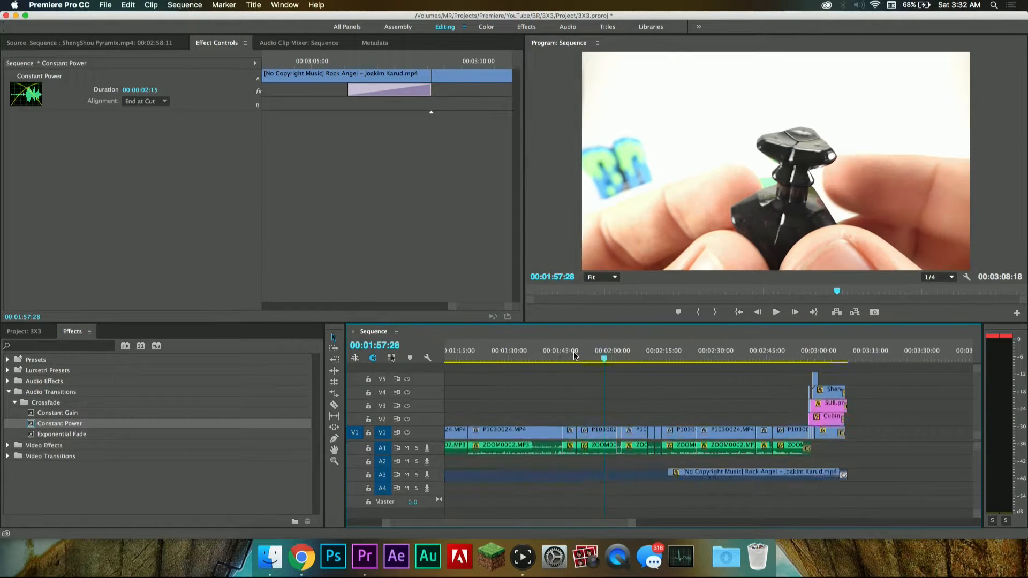
pyautogui.hscroll(-6, 602, 381)
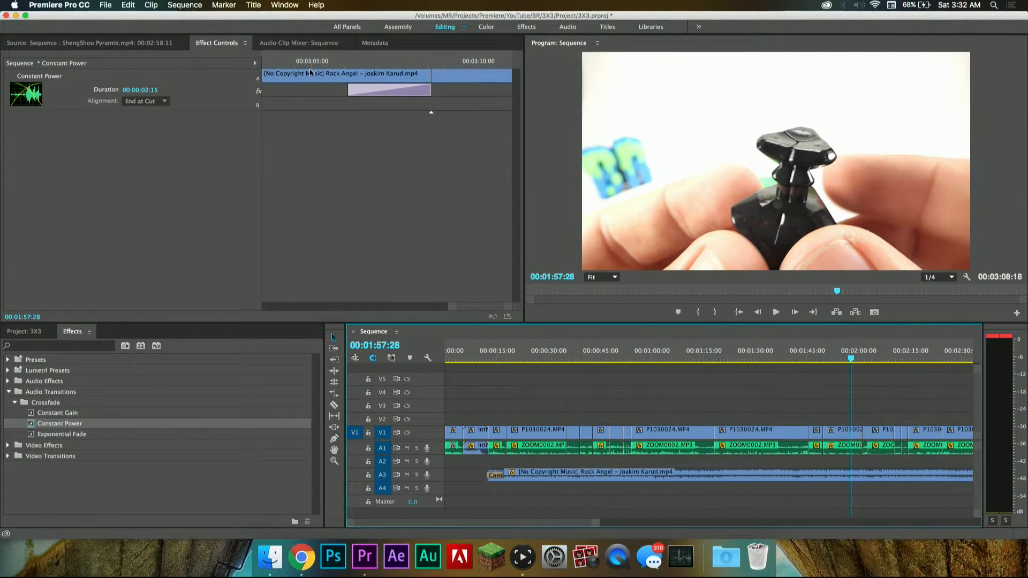
# Step: Open the media export settings for the sequence and review the available formats, keeping H.264
pyautogui.click(105, 5)
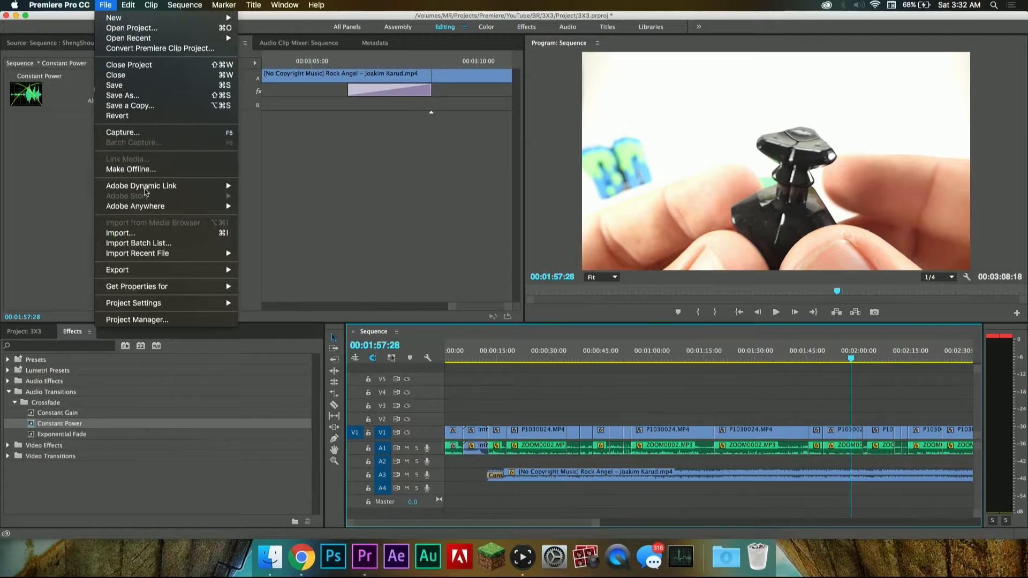
pyautogui.moveTo(164, 272)
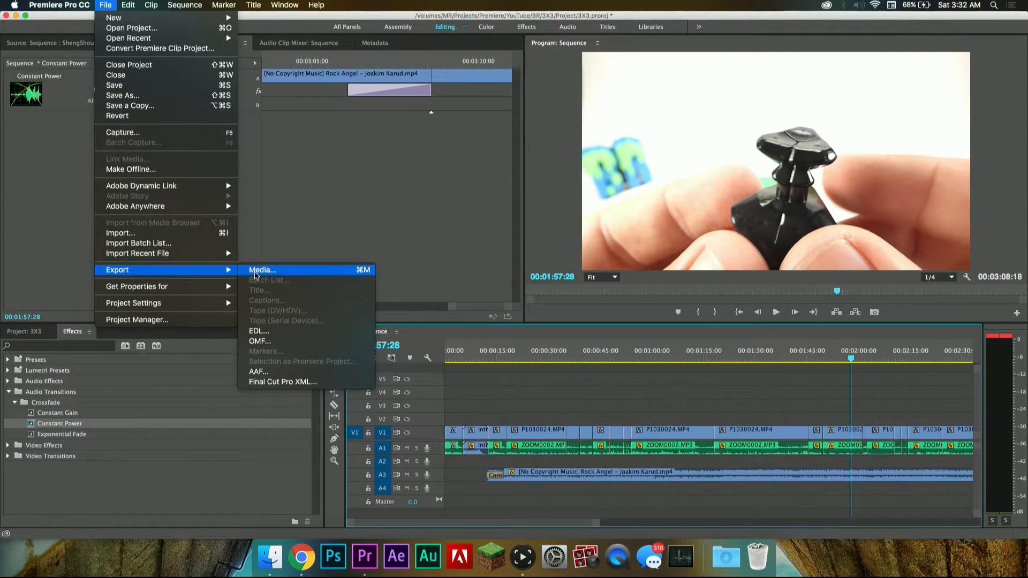
pyautogui.click(260, 269)
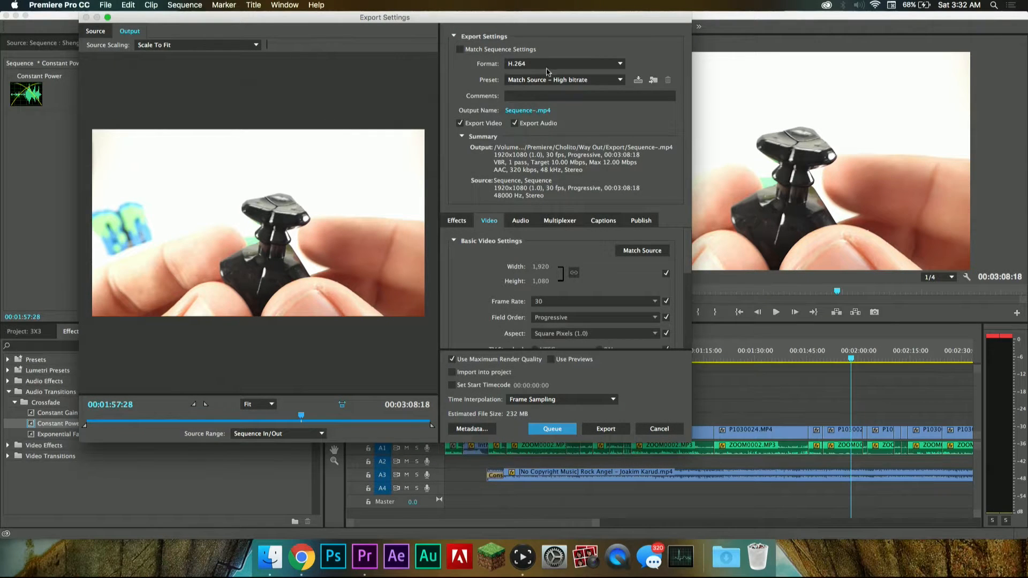
pyautogui.click(547, 71)
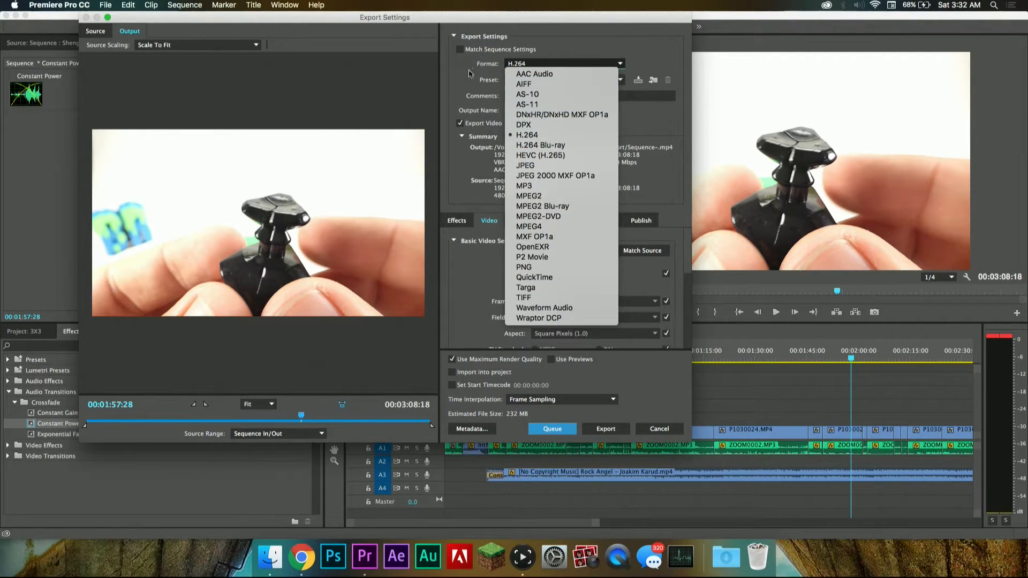
pyautogui.click(503, 81)
# Step: Set the export's output file to MoYu Guloung (NOT A REVIEW).mp4 in the Export folder of YouTube/BR/3X3
pyautogui.click(520, 111)
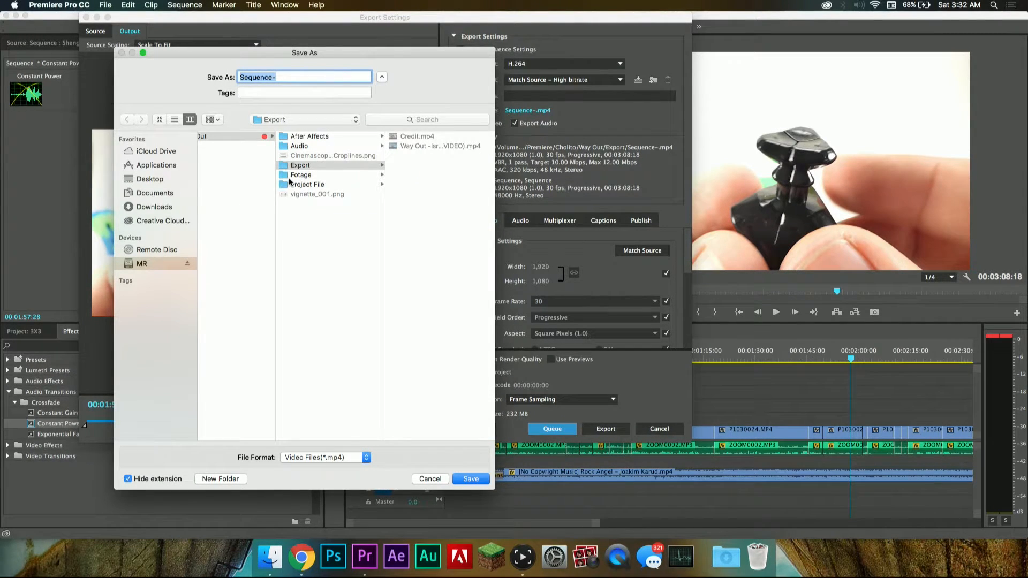
pyautogui.hscroll(-6, 290, 182)
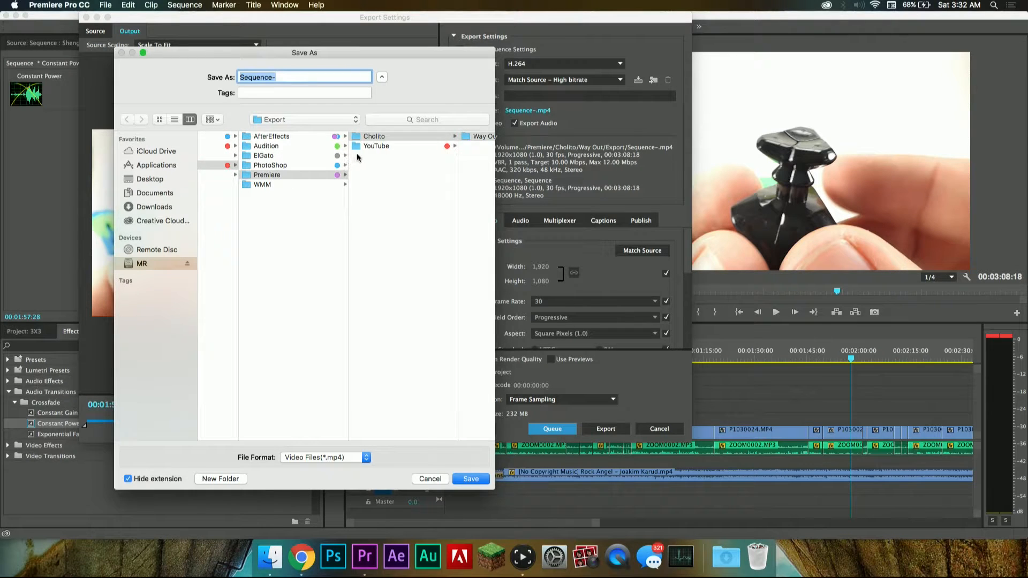
pyautogui.click(366, 146)
pyautogui.click(409, 140)
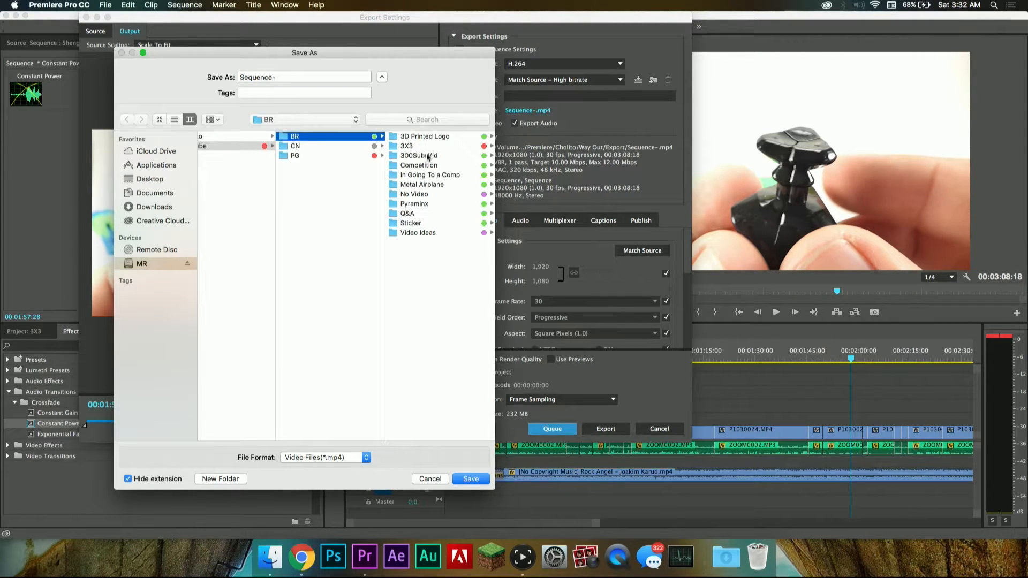
pyautogui.click(427, 147)
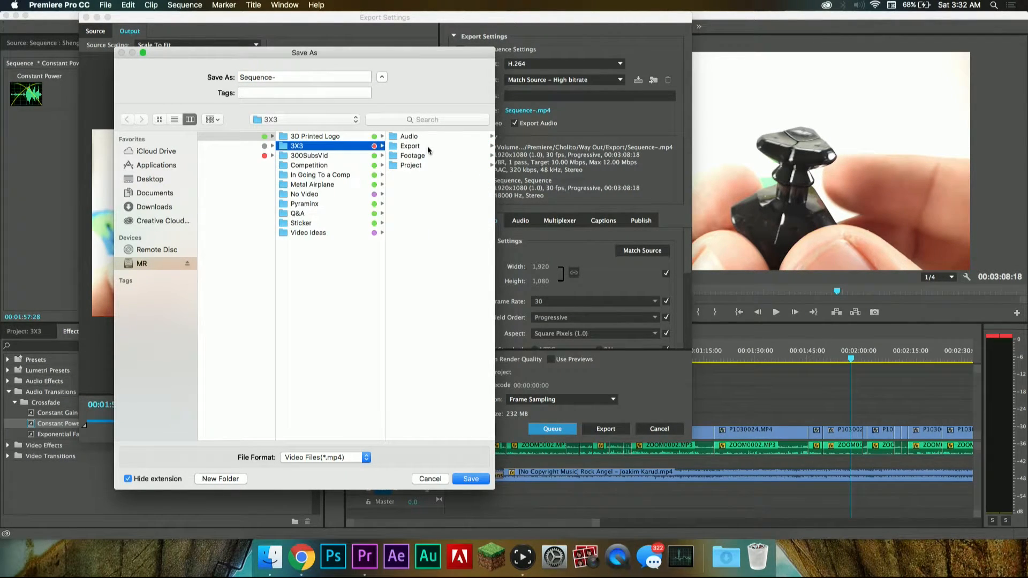
pyautogui.click(412, 146)
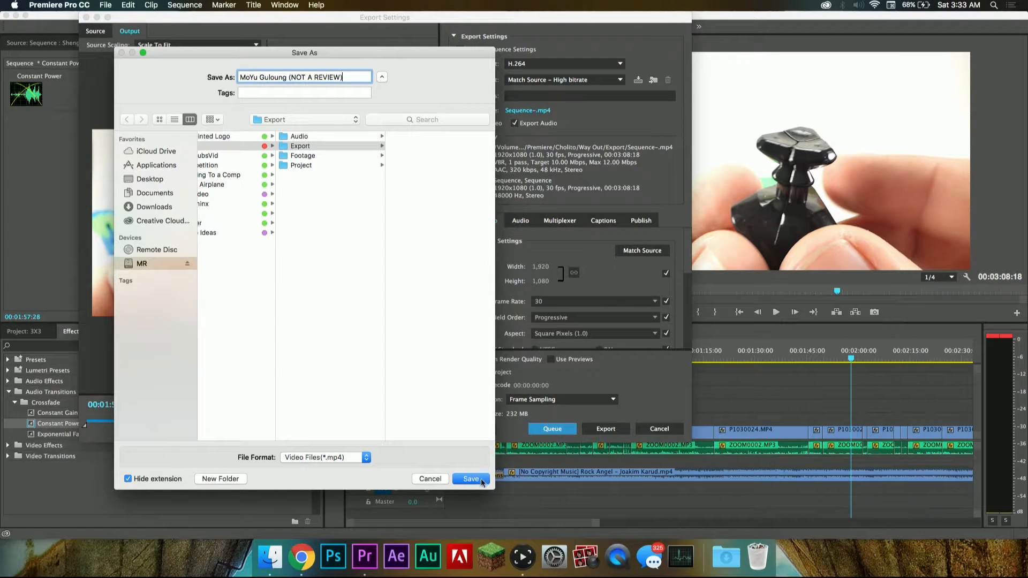
pyautogui.click(471, 479)
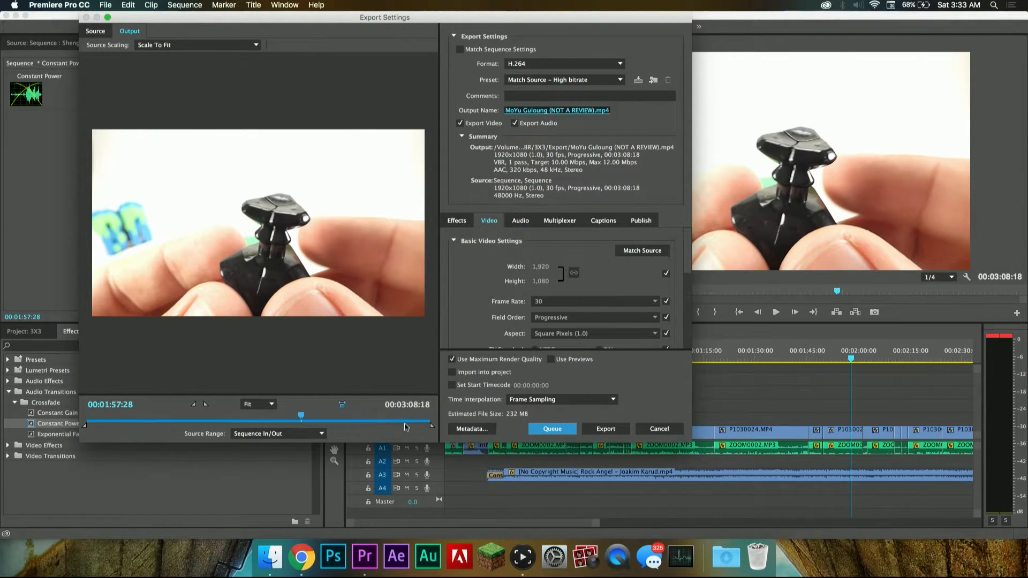
# Step: Preview the export's frame at 00:02:11:27 and export the sequence with the H.264 Match Source - High bitrate preset
pyautogui.moveTo(346, 418); pyautogui.dragTo(327, 418)
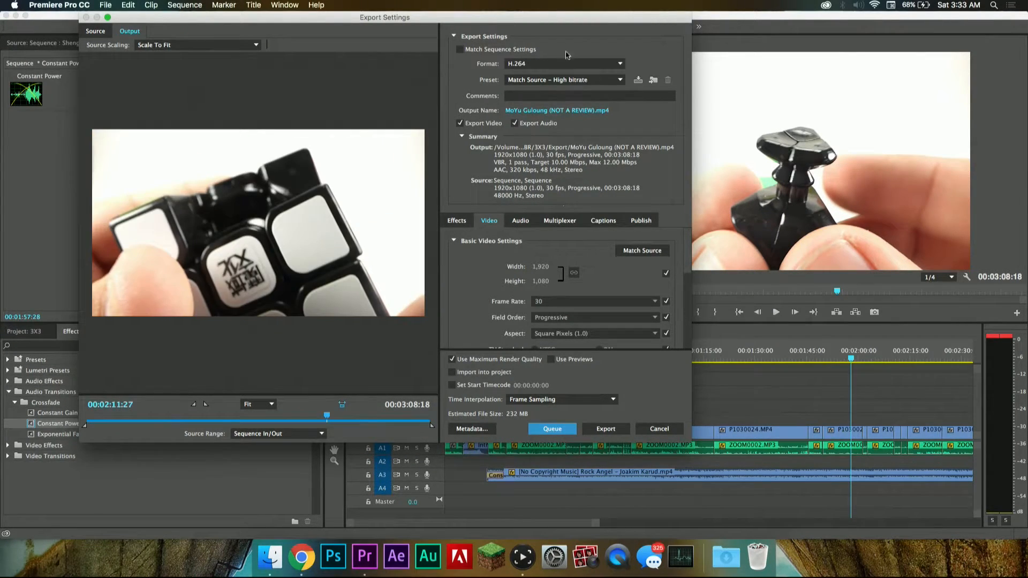
pyautogui.click(613, 430)
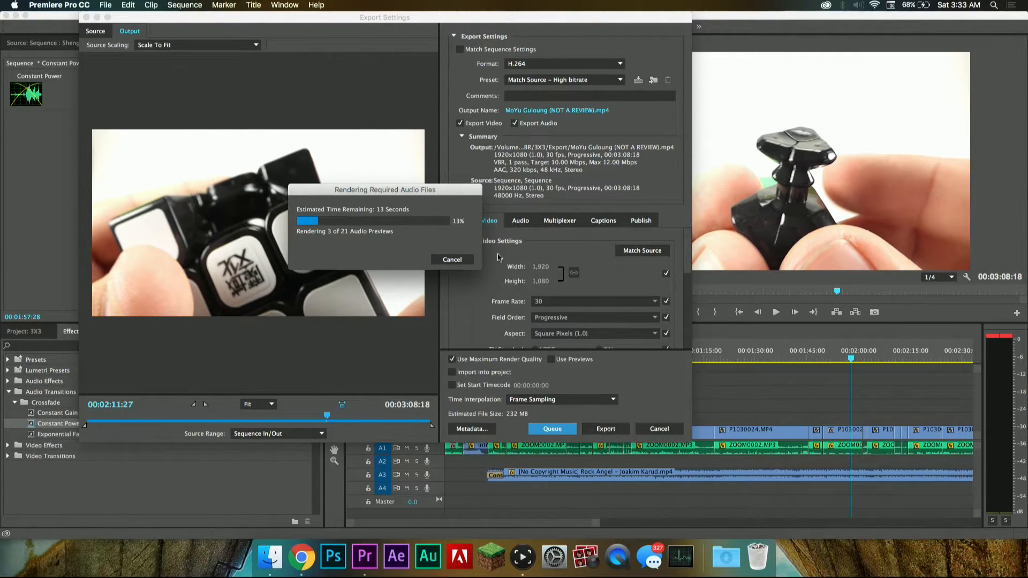
pyautogui.moveTo(472, 195); pyautogui.dragTo(520, 180)
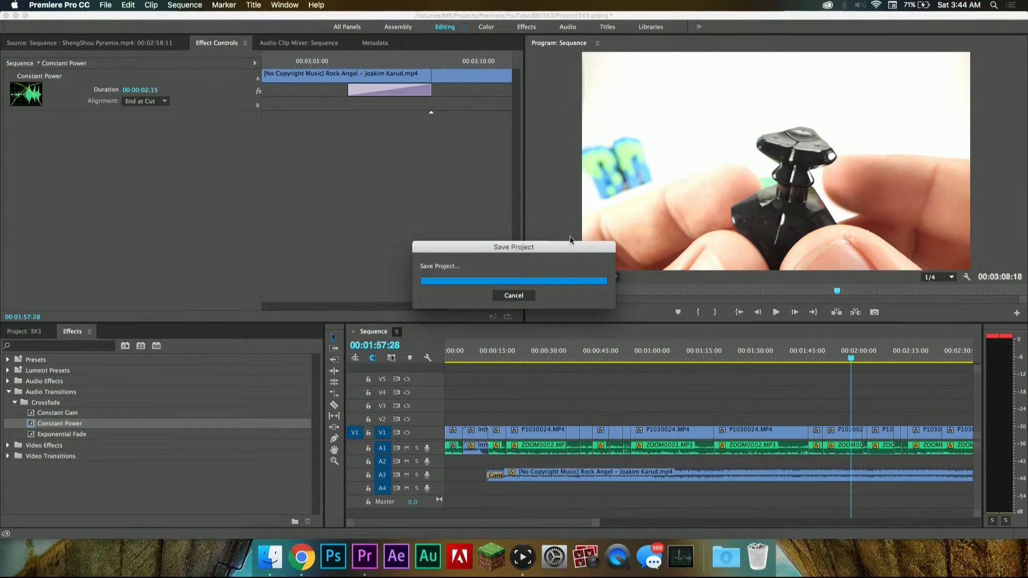
# Step: Open Photo Booth, switch to Finder, and open ShengShou Pyramix.mp4 from the Pyraminx Export folder in QuickTime Player
pyautogui.click(586, 554)
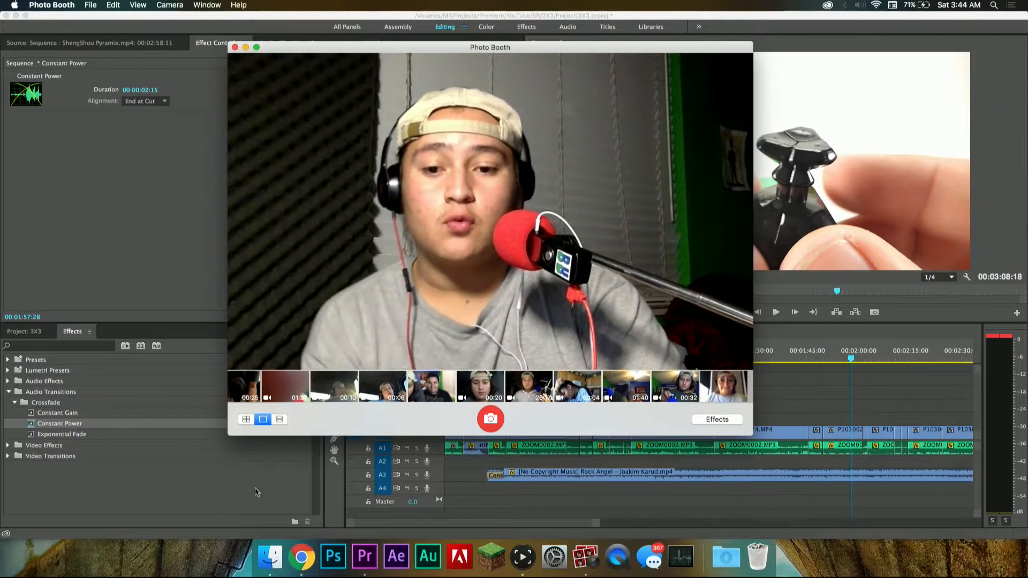
pyautogui.click(270, 556)
pyautogui.moveTo(431, 109); pyautogui.dragTo(584, 124)
pyautogui.doubleClick(785, 151)
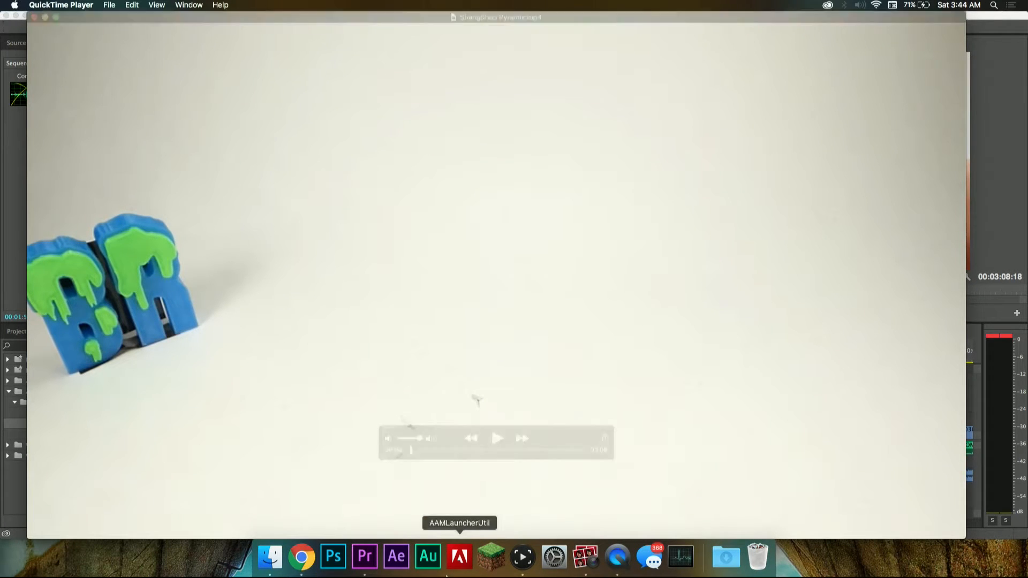
# Step: Bring Photo Booth back to the front and quit it
pyautogui.click(586, 557)
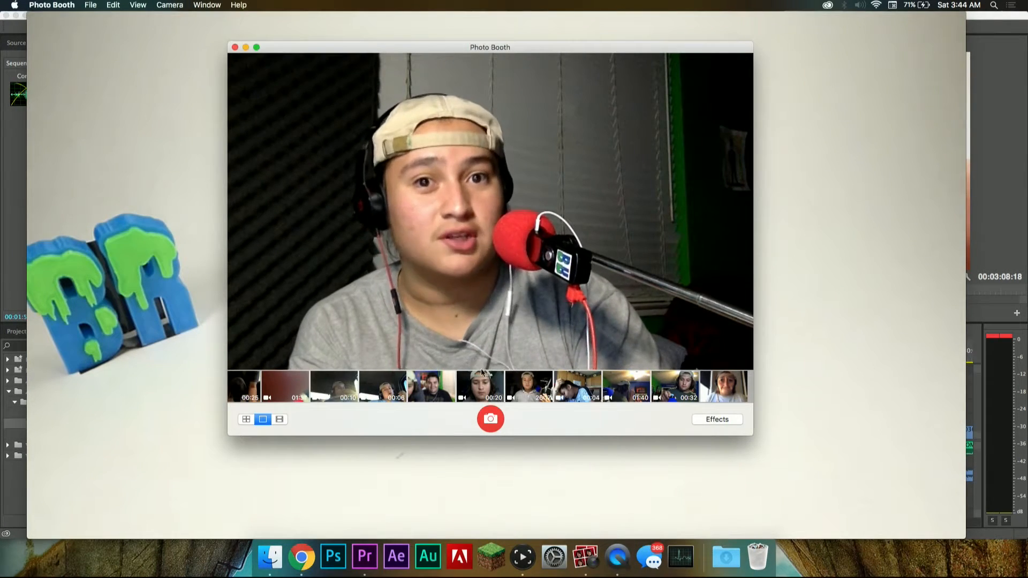
pyautogui.moveTo(575, 512)
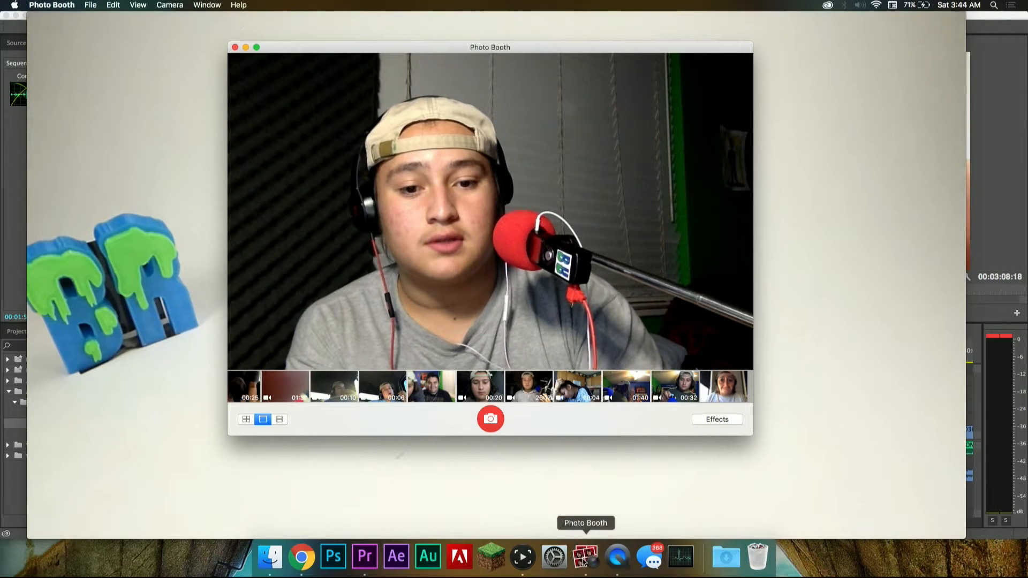
pyautogui.rightClick(585, 557)
pyautogui.click(594, 519)
# Step: Play the beginning of ShengShou Pyramix.mp4 in QuickTime Player and close the video
pyautogui.click(499, 435)
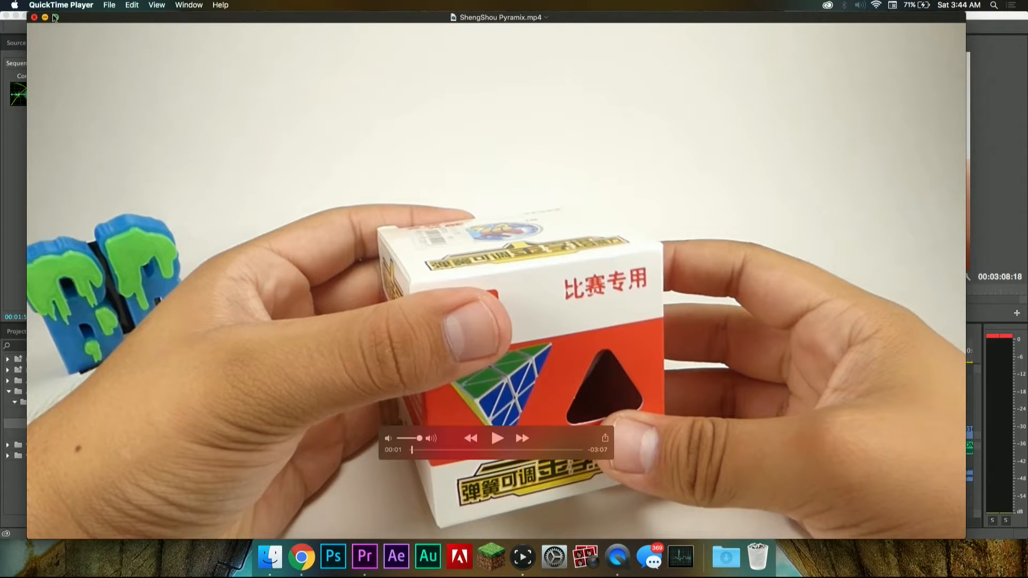
pyautogui.click(34, 18)
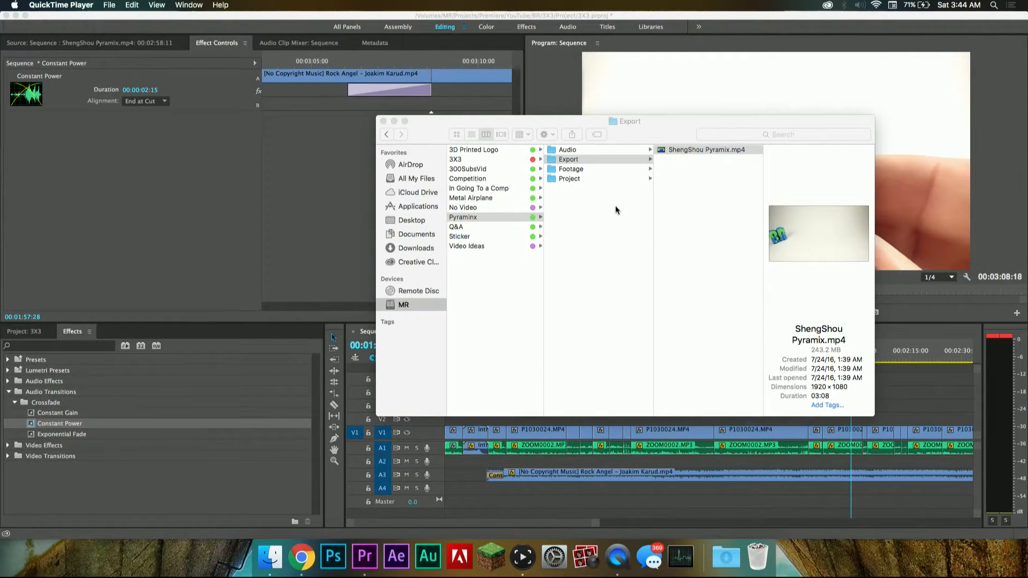
# Step: Open MoYu Guloung (NOT A REVIEW).mp4 from the 3X3 project's Export folder in QuickTime Player
pyautogui.hscroll(-2, 617, 206)
pyautogui.click(516, 159)
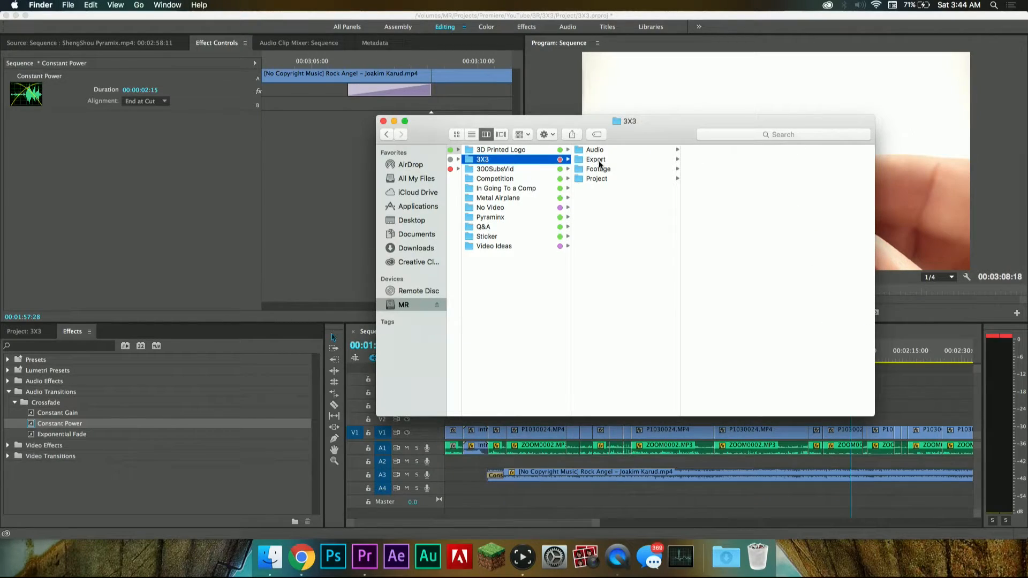
pyautogui.click(605, 160)
pyautogui.doubleClick(714, 150)
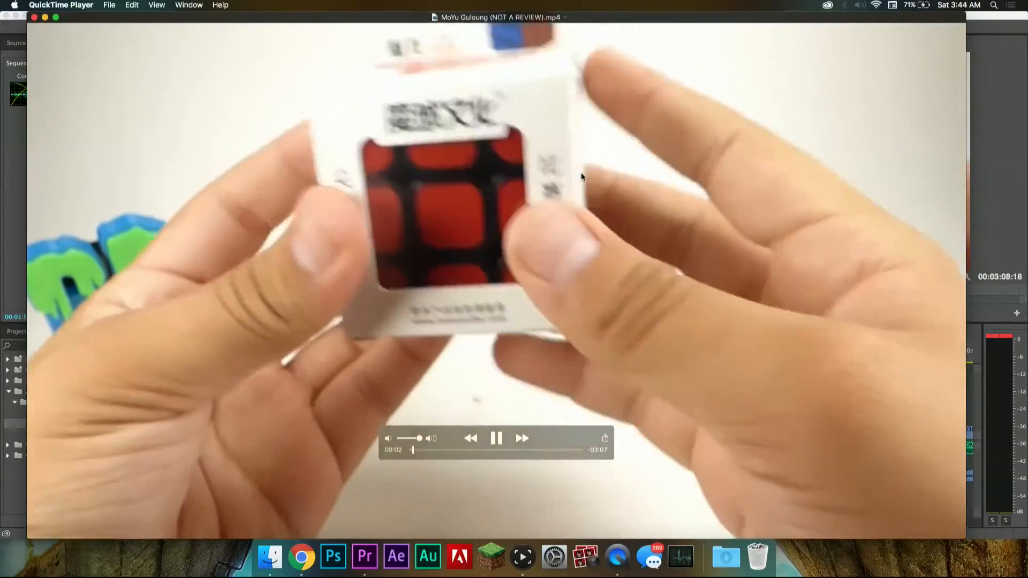
# Step: Skim through MoYu Guloung (NOT A REVIEW).mp4, playing short parts from the beginning to the end, and close the video
pyautogui.click(496, 438)
pyautogui.hscroll(10, 438, 438)
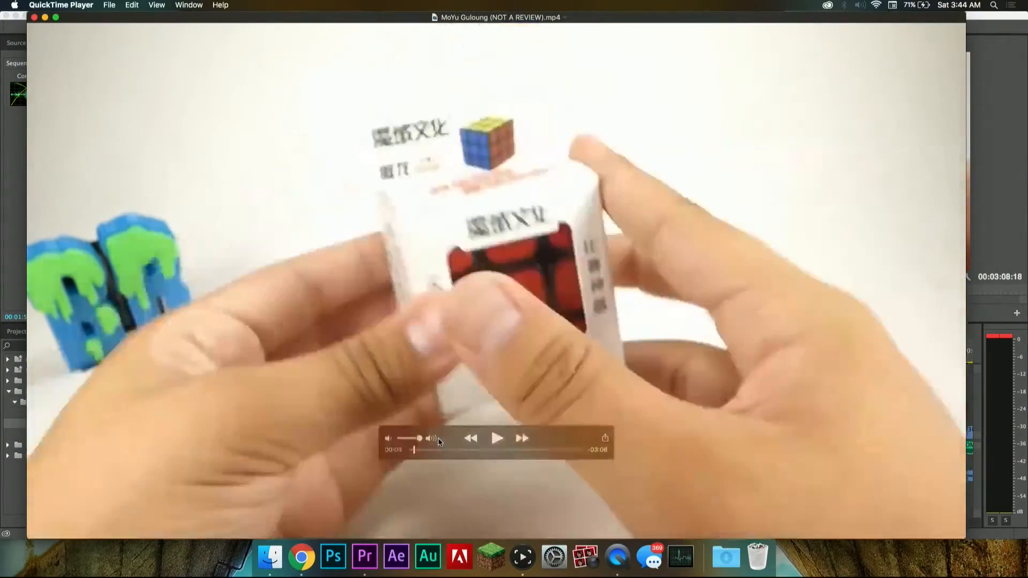
pyautogui.hscroll(20, 438, 438)
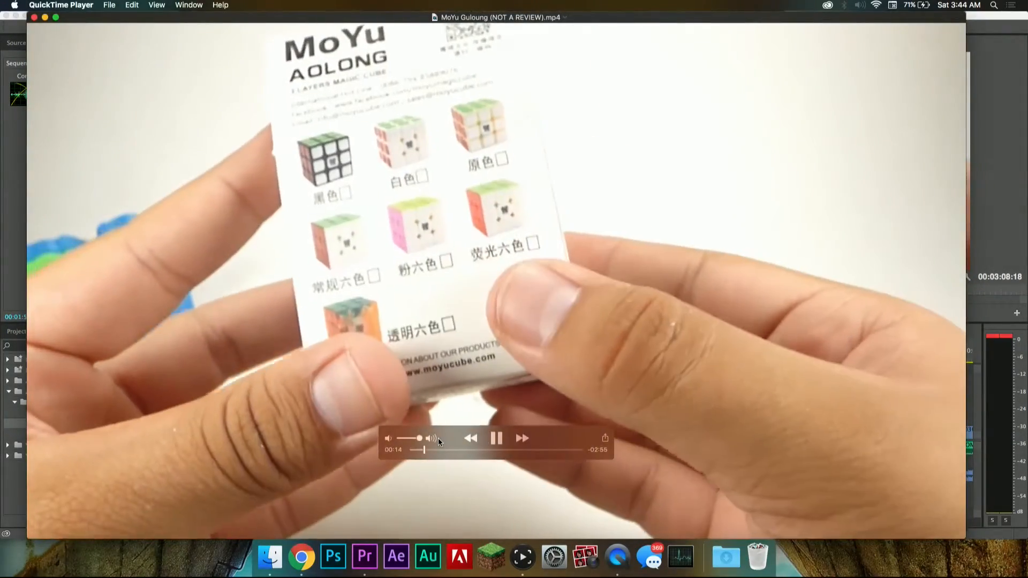
pyautogui.hscroll(5, 438, 438)
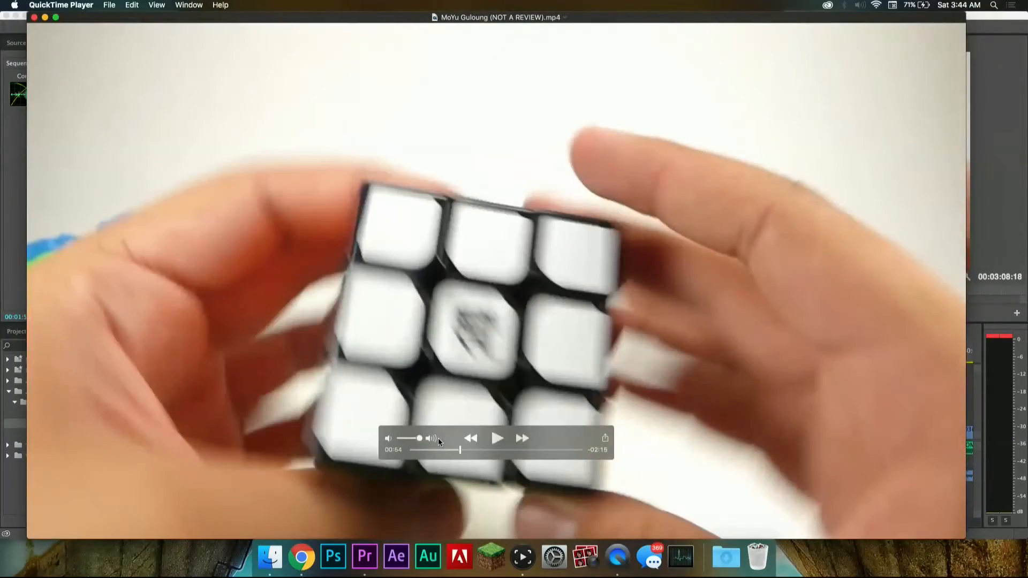
pyautogui.press('space')
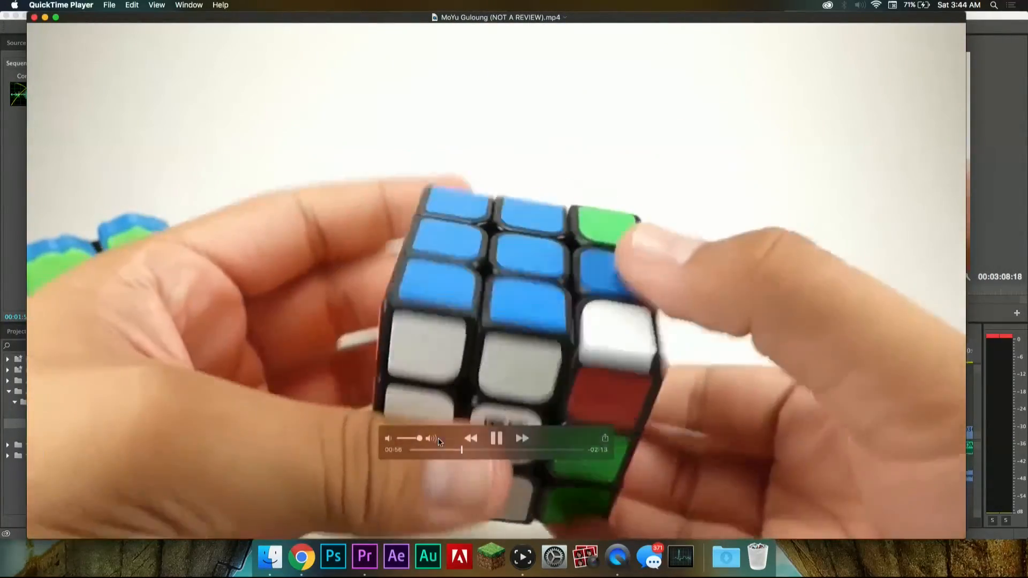
pyautogui.hscroll(20, 438, 440)
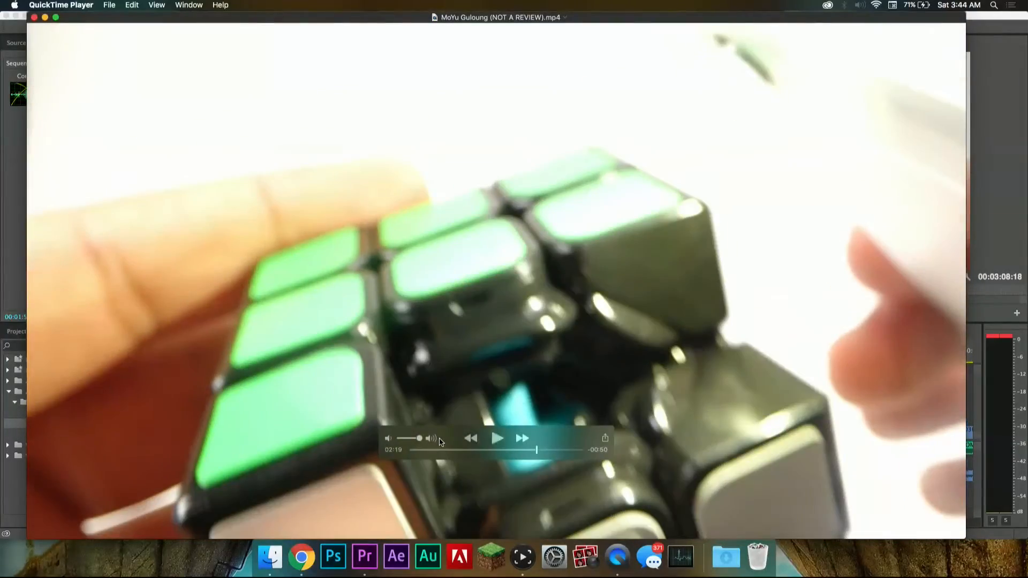
pyautogui.press('space')
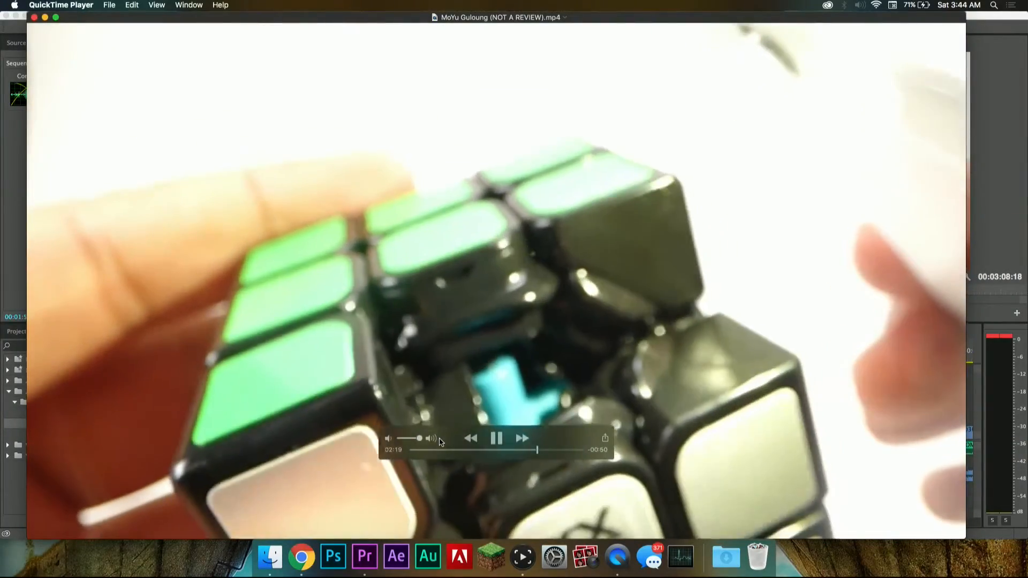
pyautogui.press('space')
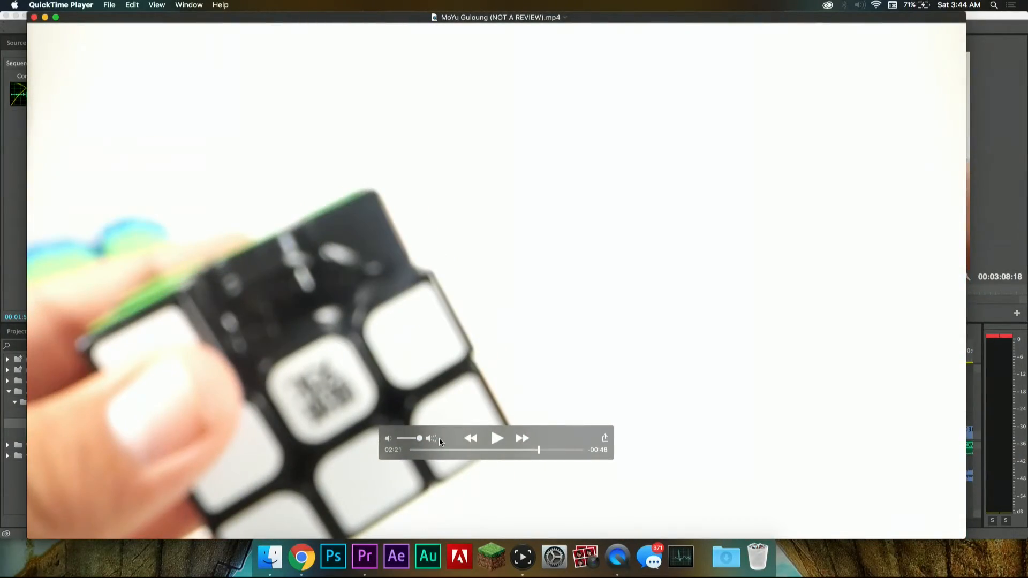
pyautogui.hscroll(12, 439, 442)
pyautogui.press('space')
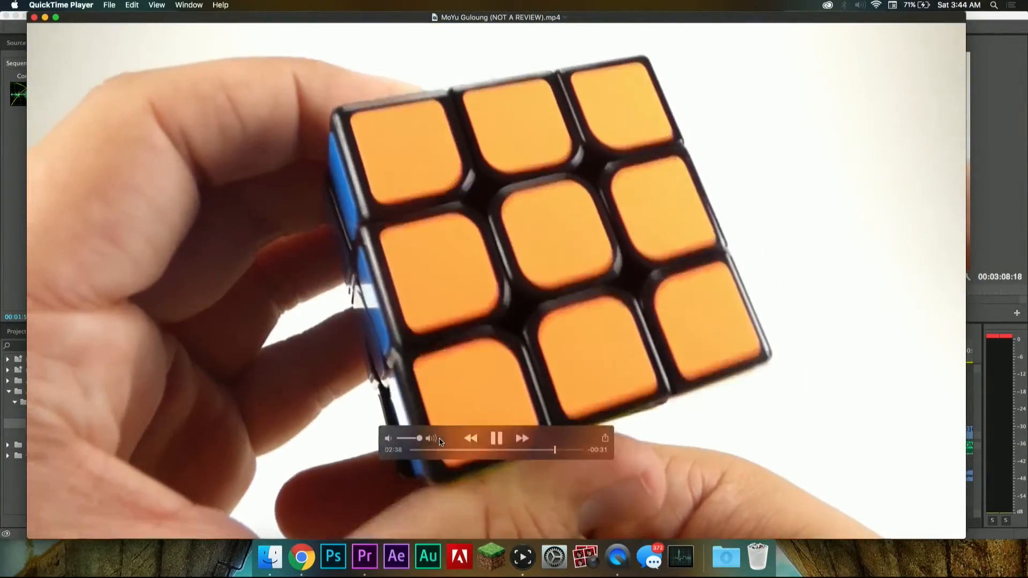
pyautogui.press('space')
pyautogui.hscroll(4, 439, 438)
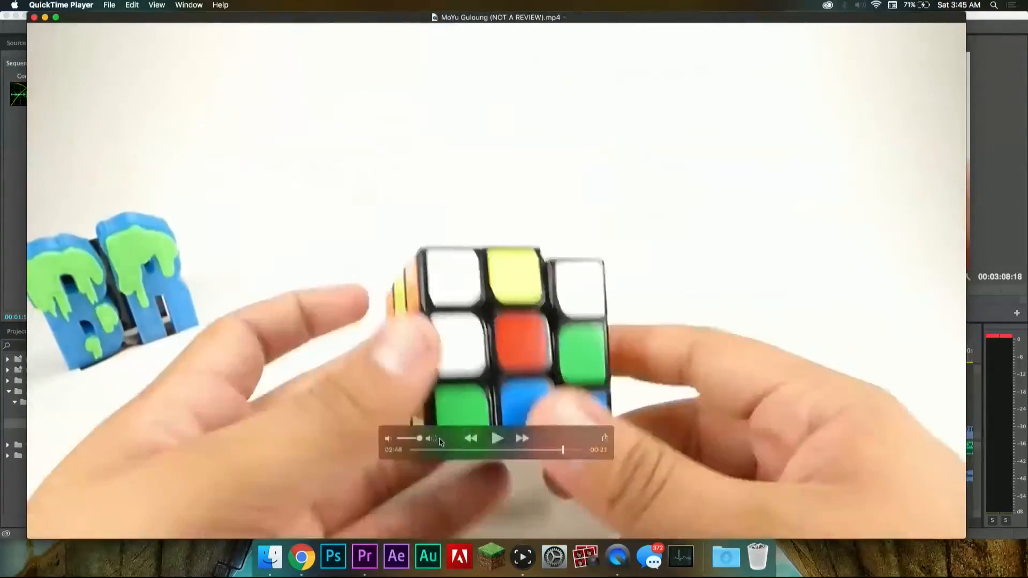
pyautogui.press('space')
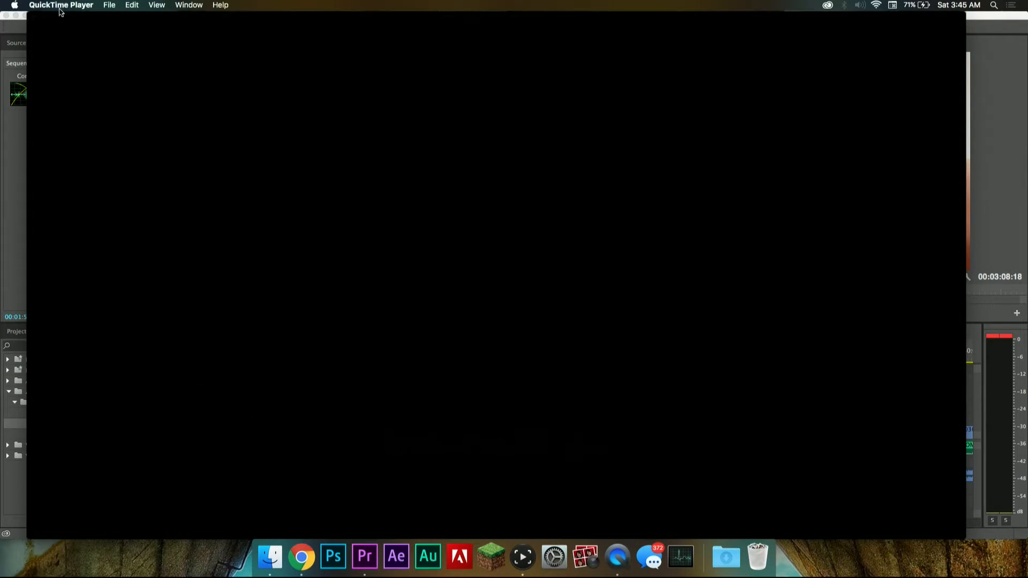
pyautogui.click(34, 18)
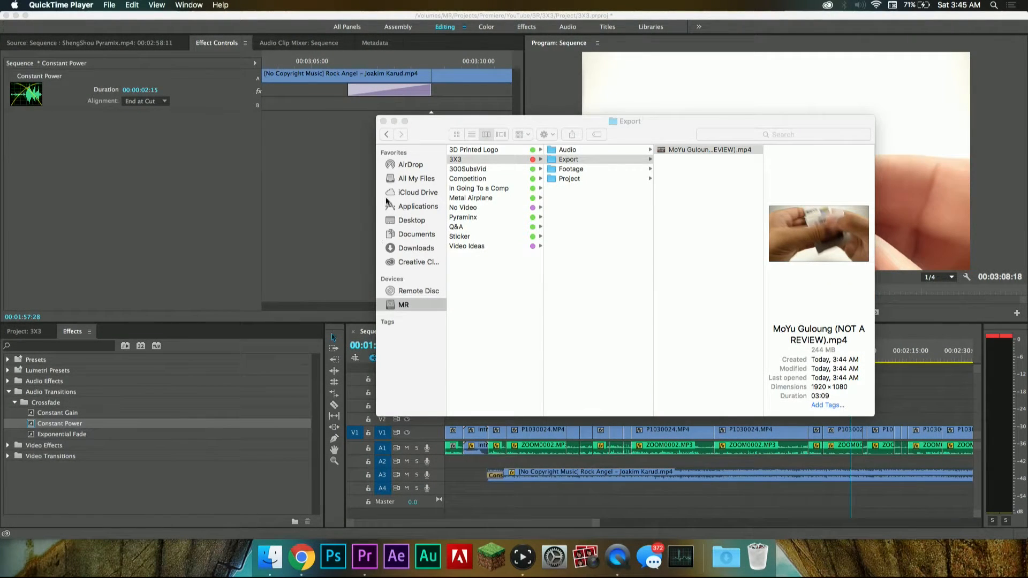
# Step: Switch to Chrome, make its window full screen, and open YouTube's video upload page
pyautogui.click(302, 557)
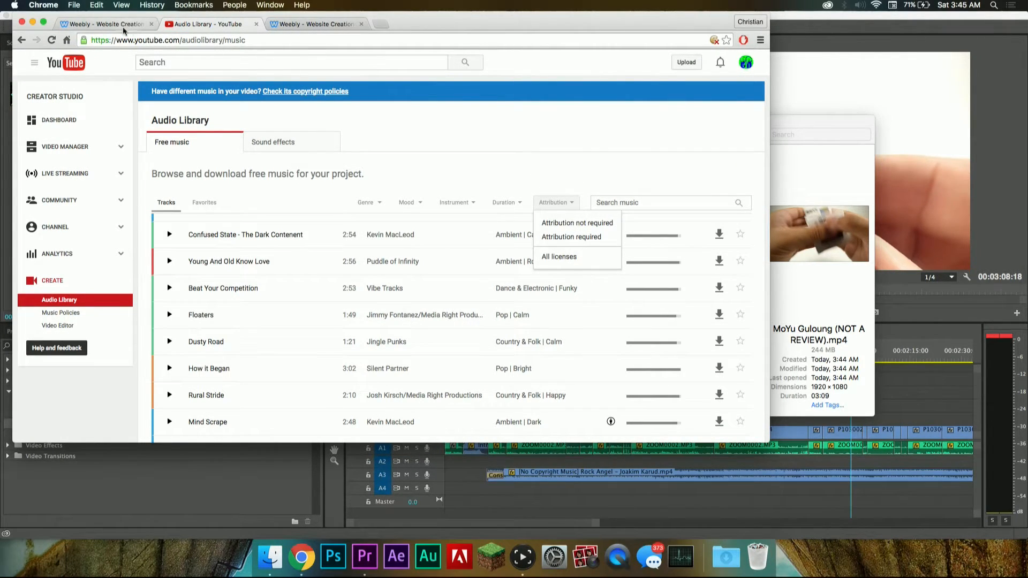
pyautogui.click(44, 23)
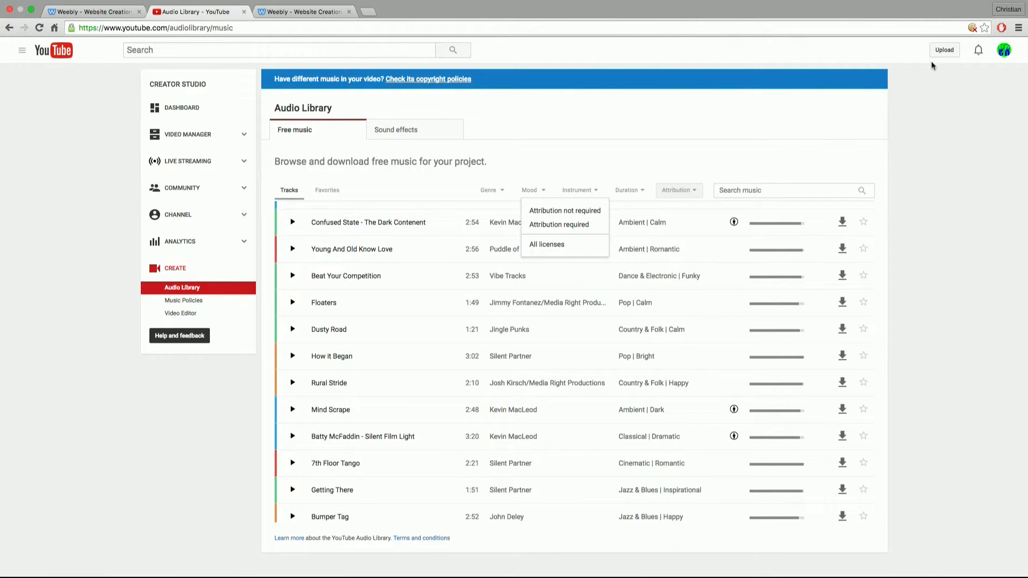
pyautogui.click(943, 50)
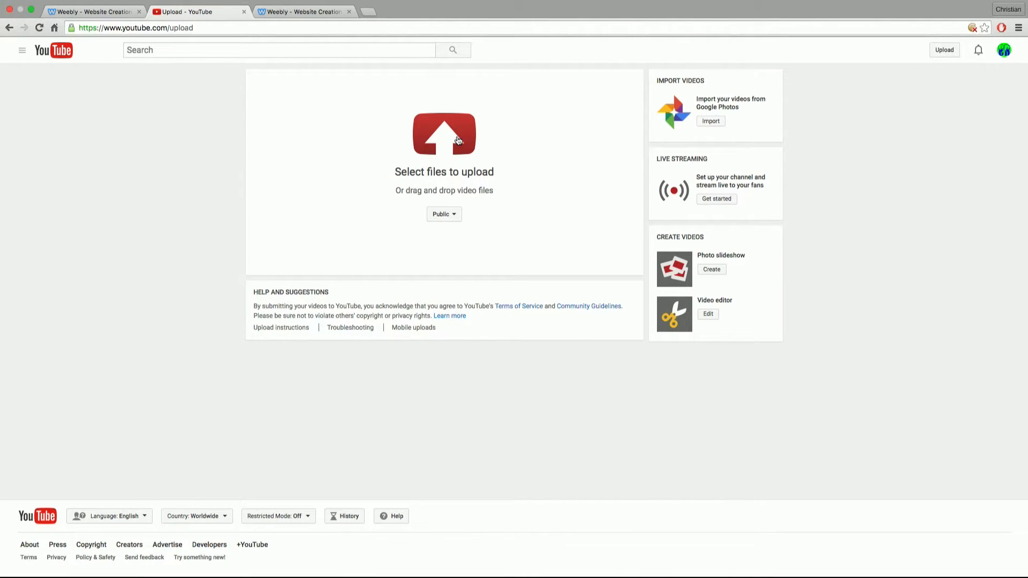
# Step: Upload the MoYu Guloung (NOT A REVIEW).mp4 file from MR > Projects > Premiere > YouTube > BR > 3X3 > Export
pyautogui.click(457, 141)
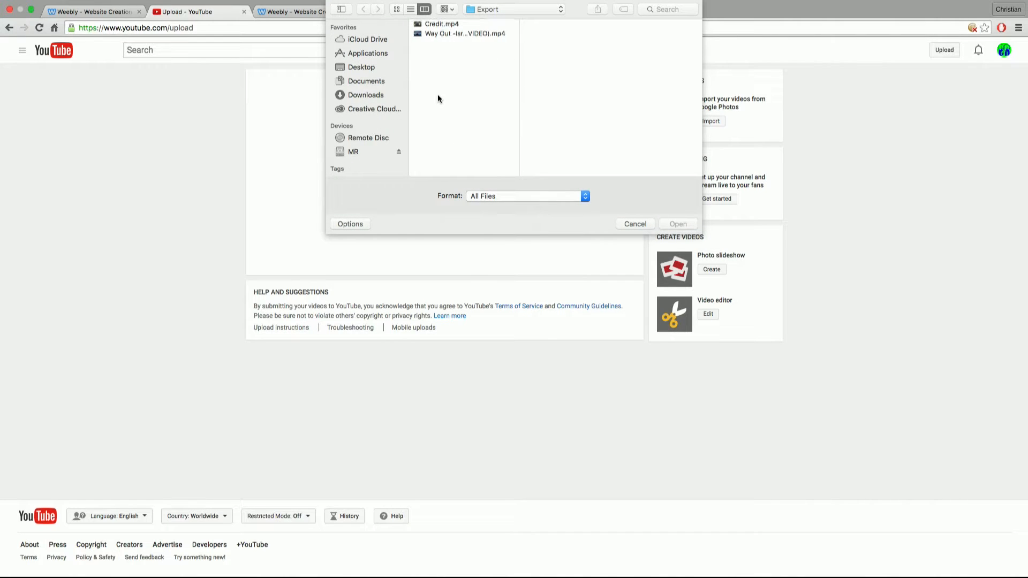
pyautogui.click(370, 152)
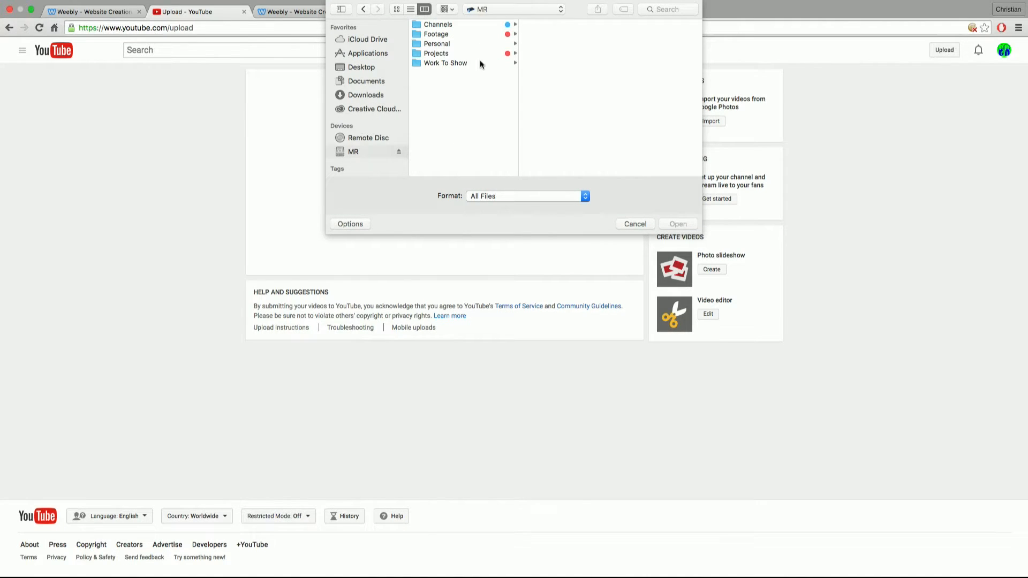
pyautogui.click(466, 54)
pyautogui.click(579, 62)
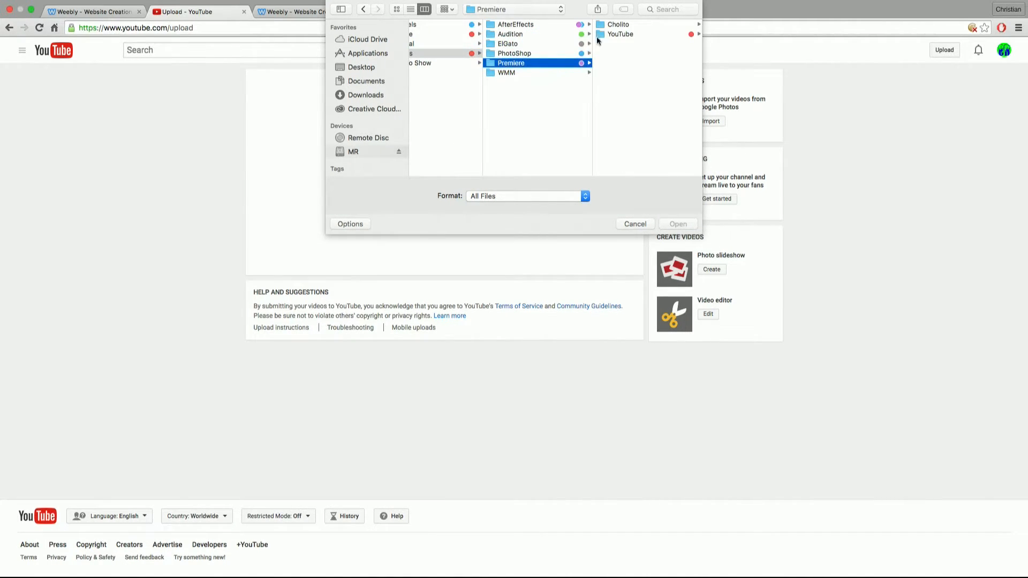
pyautogui.click(609, 34)
pyautogui.click(632, 26)
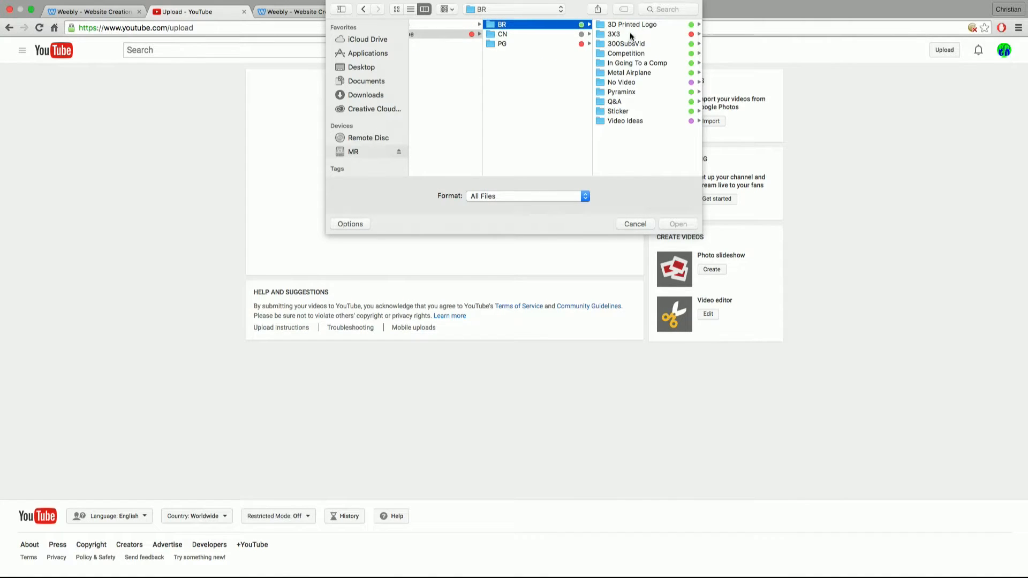
pyautogui.click(630, 35)
pyautogui.click(633, 33)
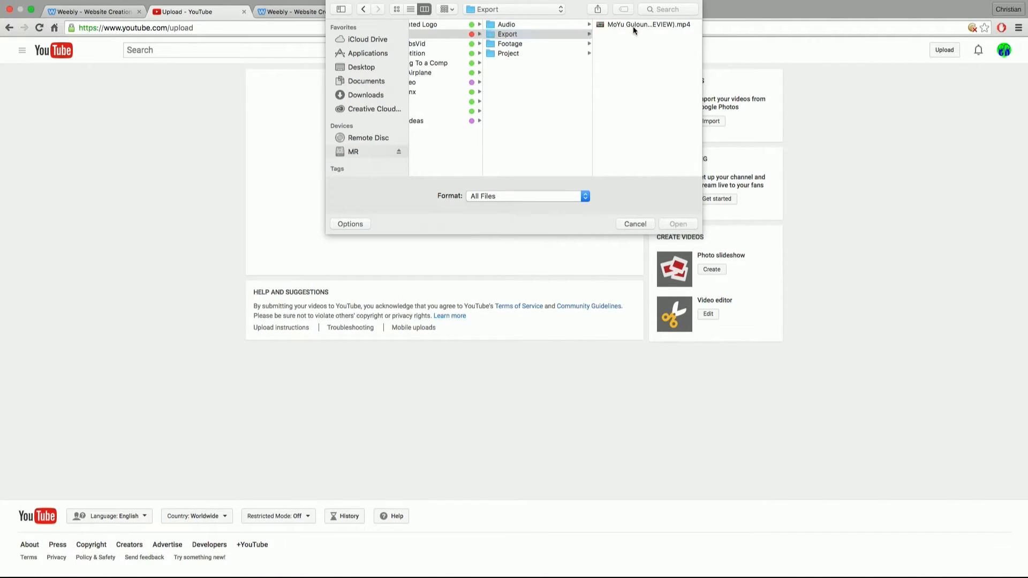
pyautogui.click(633, 26)
pyautogui.click(678, 223)
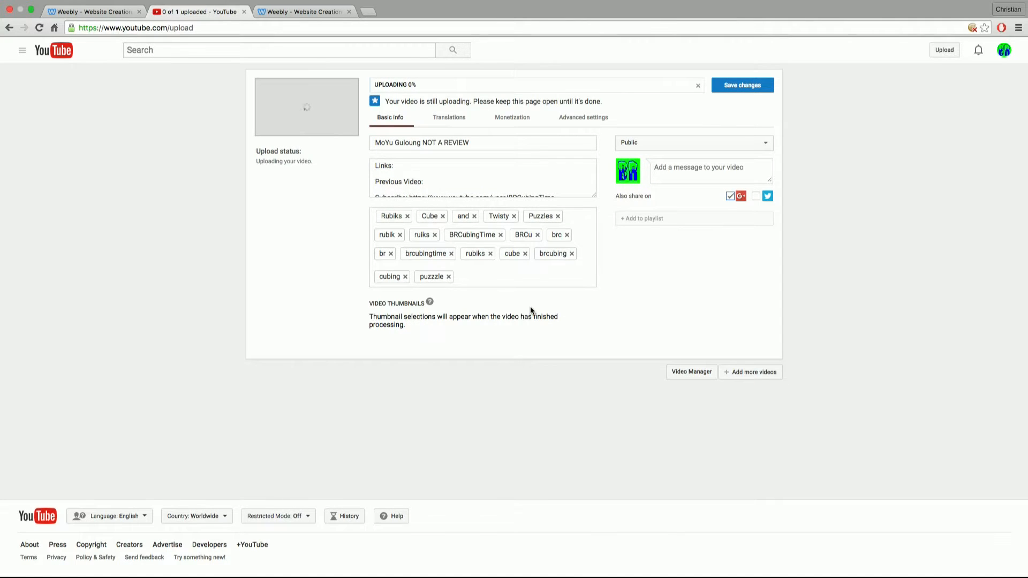
# Step: Enlarge the upload page and add parentheses to the video title so it reads "MoYu Guloung (NOT A REVIEW)"
pyautogui.press('super+equal')
pyautogui.press('super+equal')
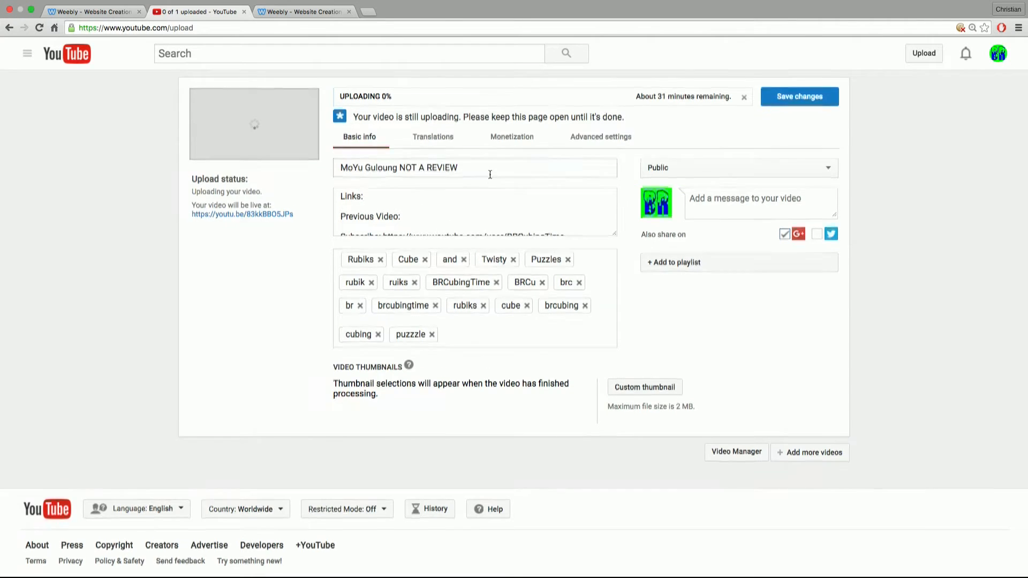
pyautogui.scroll(-1, 490, 175)
pyautogui.scroll(1, 602, 419)
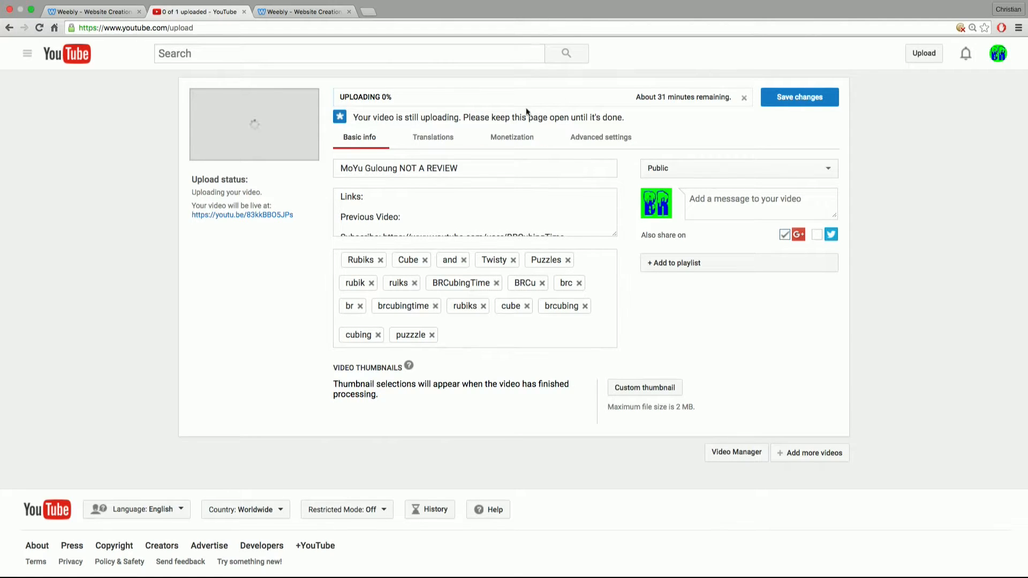
pyautogui.click(486, 170)
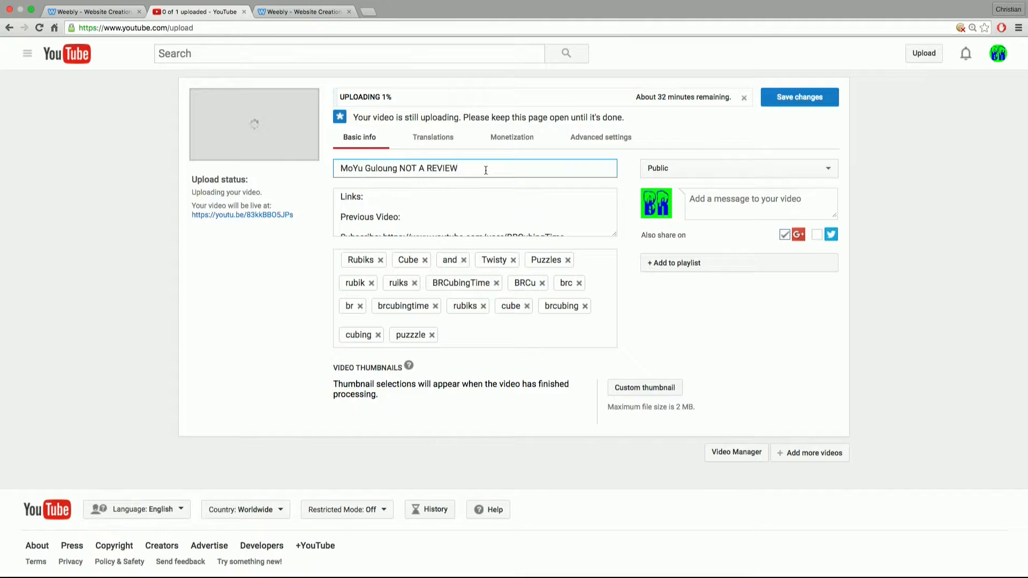
pyautogui.write(')')
pyautogui.write('(')
# Step: Review the video's monetization and translation settings, and return to its basic info
pyautogui.click(525, 140)
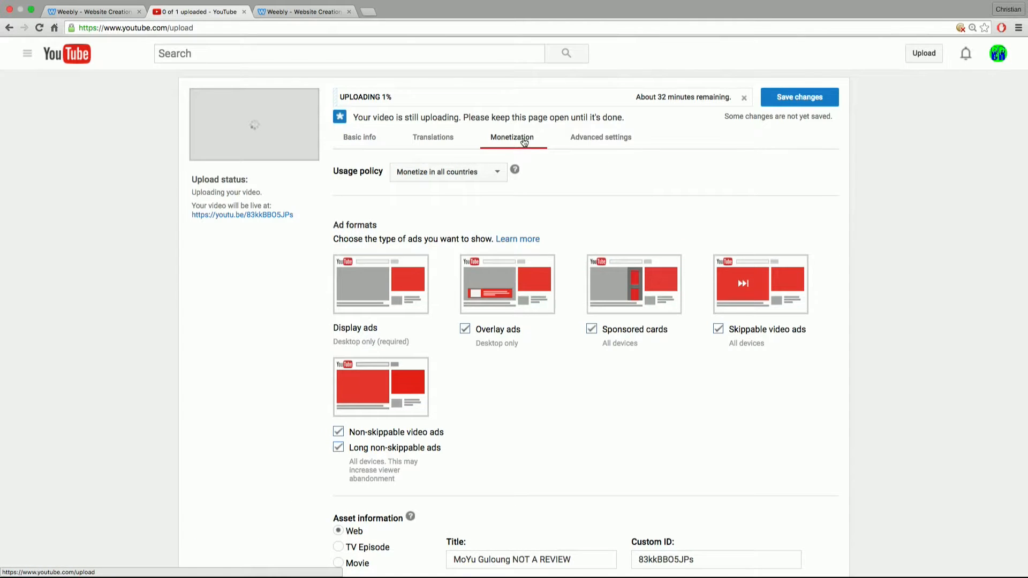
pyautogui.scroll(-5, 599, 357)
pyautogui.scroll(4, 599, 358)
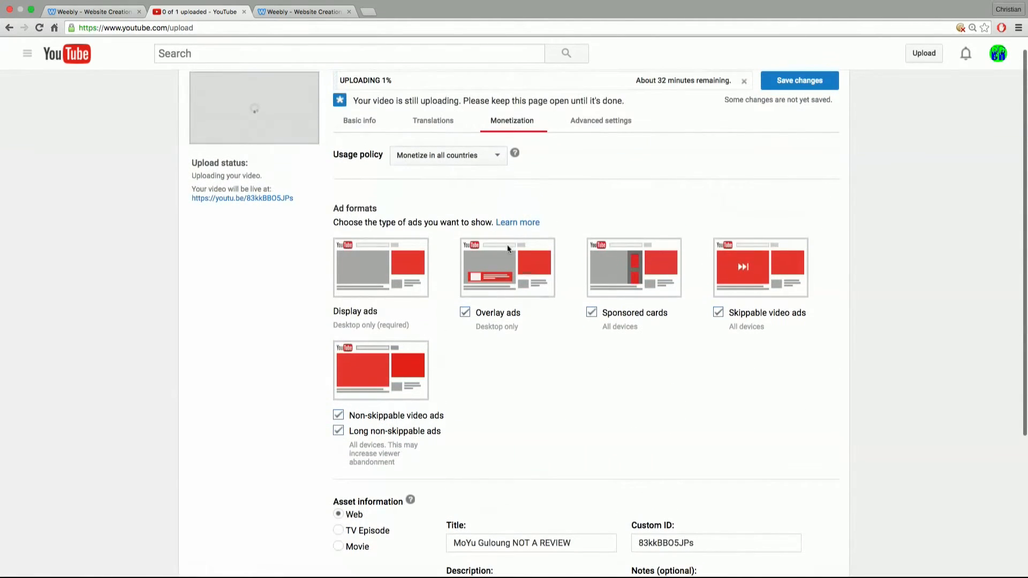
pyautogui.click(436, 128)
pyautogui.click(377, 137)
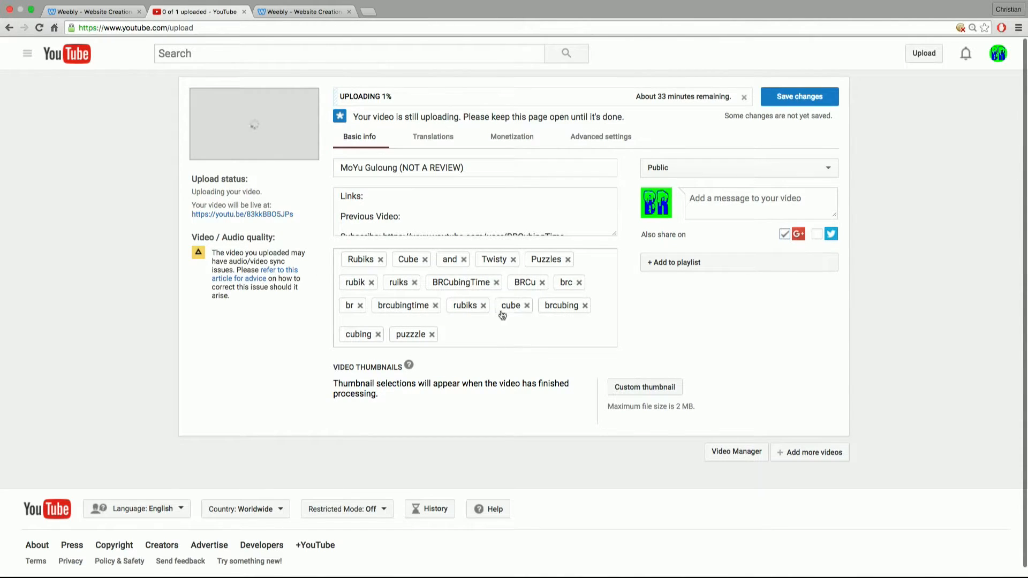
# Step: Look through the video description and delete its "Links:" and "Previous Video:" lines
pyautogui.click(421, 206)
pyautogui.scroll(-5, 417, 209)
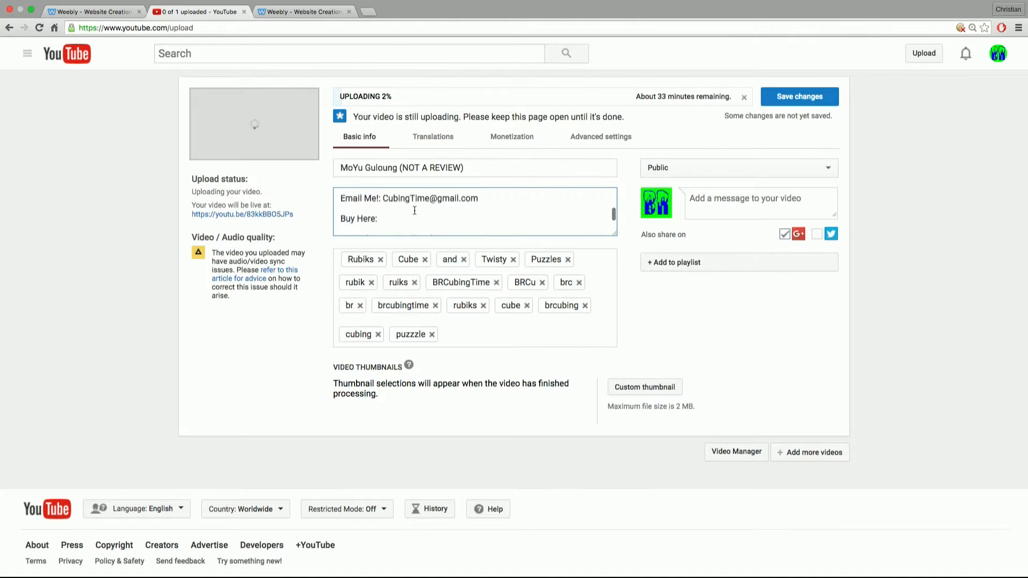
pyautogui.scroll(-3, 415, 210)
pyautogui.scroll(10, 396, 211)
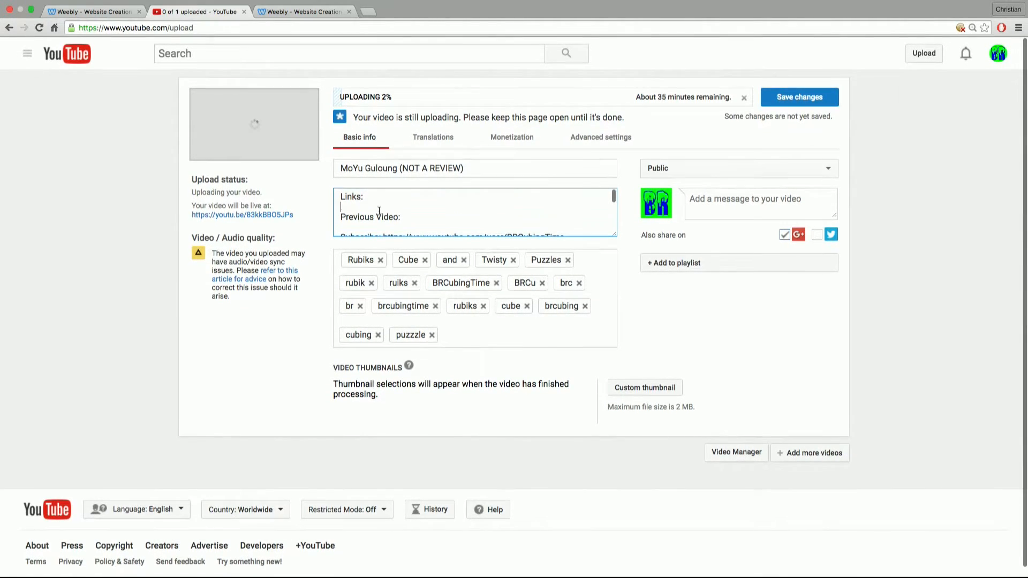
pyautogui.press('BackSpace')
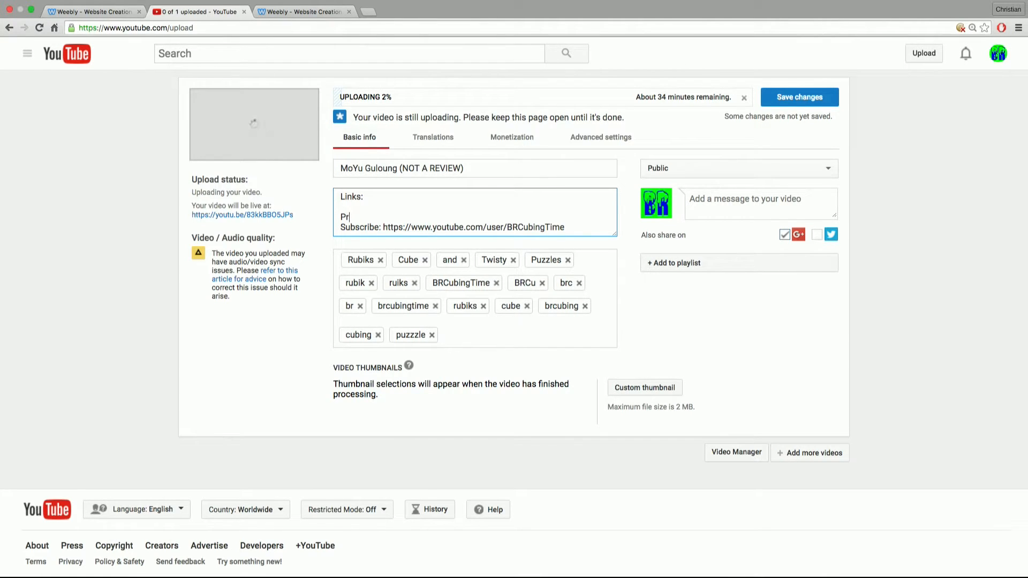
pyautogui.press('BackSpace')
pyautogui.press('BackSpace')
pyautogui.press('BackSpace')
pyautogui.press('BackSpace')
pyautogui.press('BackSpace')
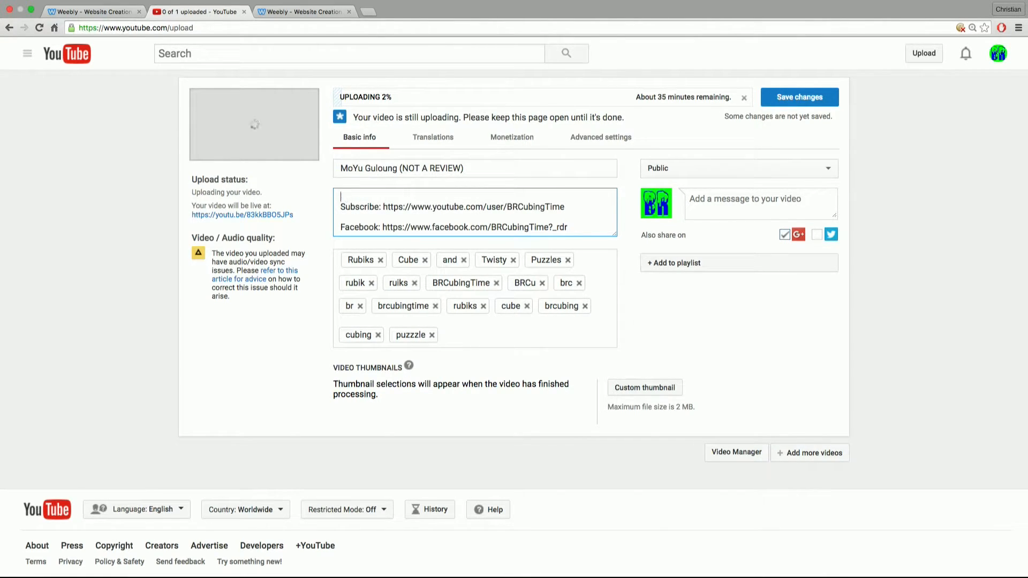
# Step: Delete the "Buy Here:" line from the video description, keeping a blank line between the email and website lines
pyautogui.press('Down')
pyautogui.press('Down')
pyautogui.press('Down')
pyautogui.press('Down')
pyautogui.press('Down')
pyautogui.press('Down')
pyautogui.press('Down')
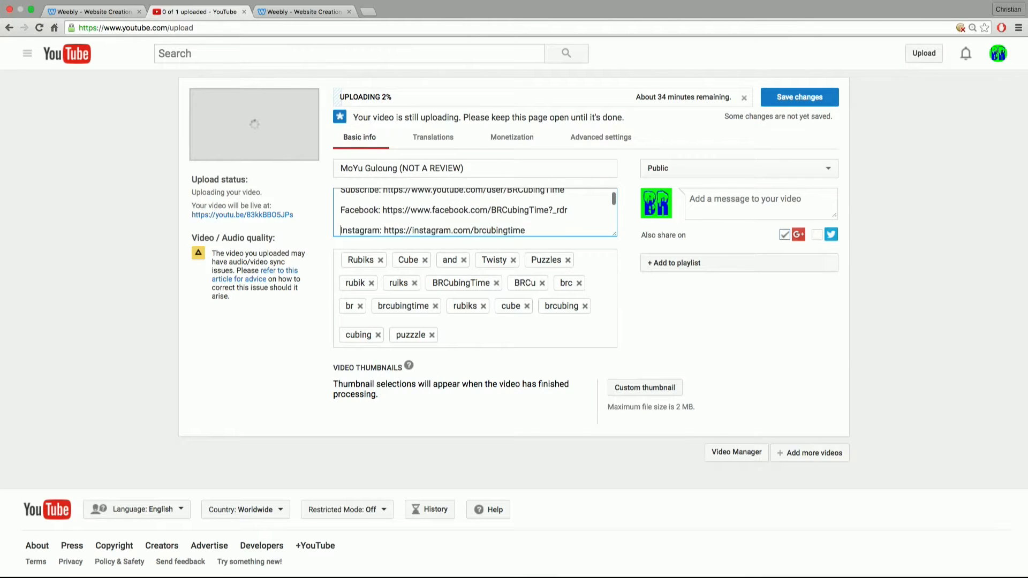
pyautogui.press('Down')
pyautogui.press('Down')
pyautogui.press('Down')
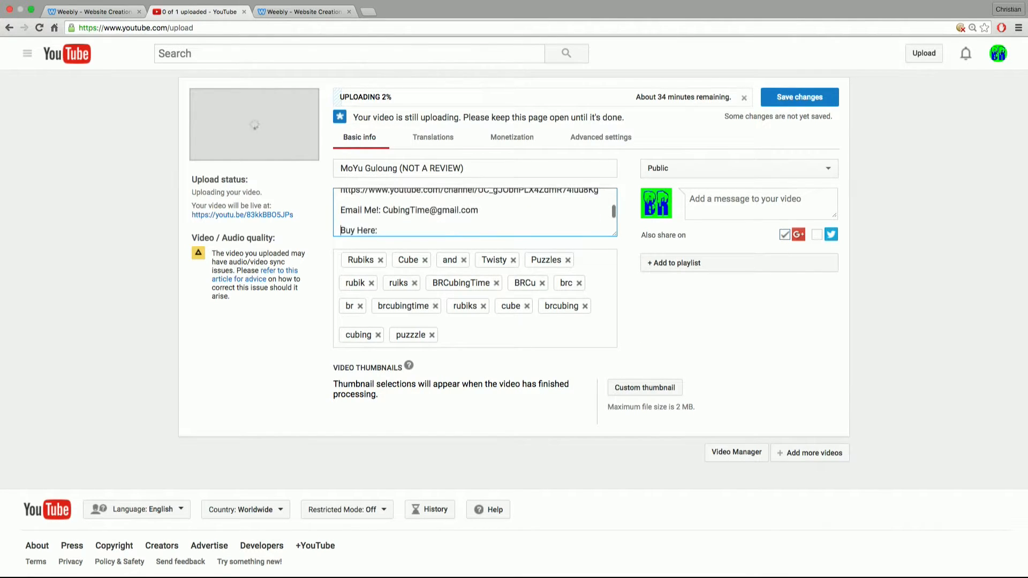
pyautogui.press('BackSpace')
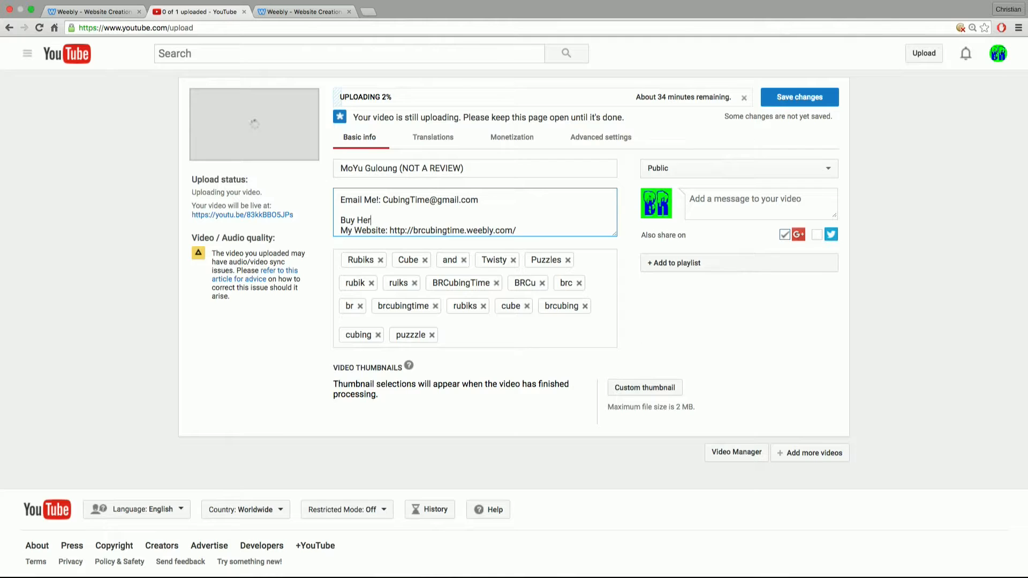
pyautogui.press('BackSpace')
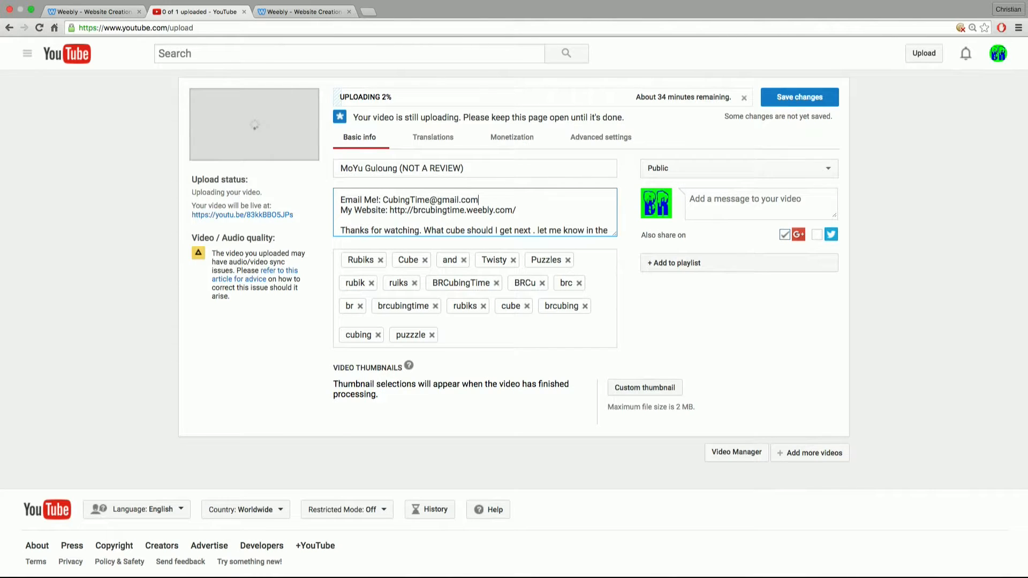
pyautogui.press('Return')
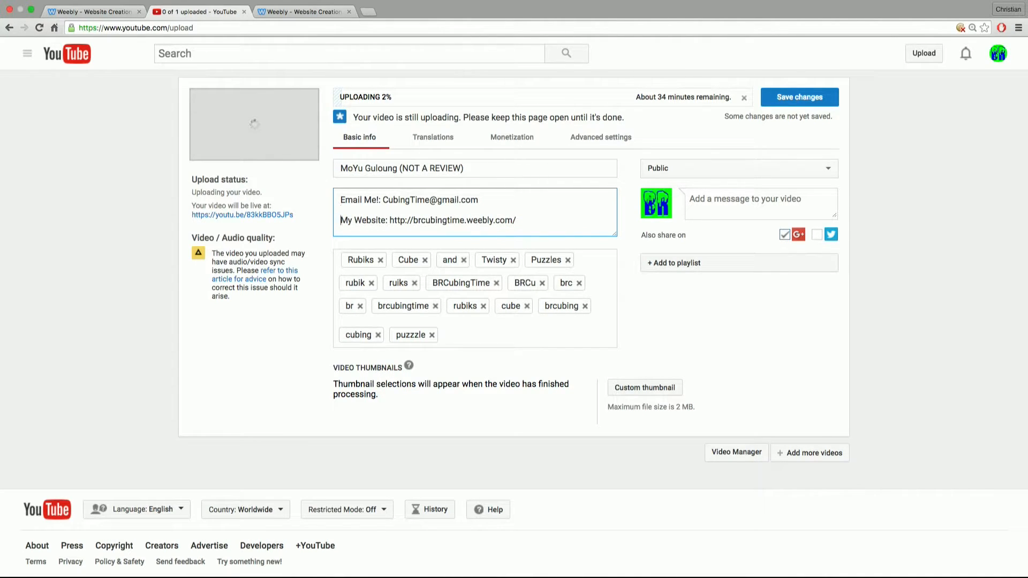
pyautogui.write('Thanks for watching. What cube should I get next . let me know in the comments!!!')
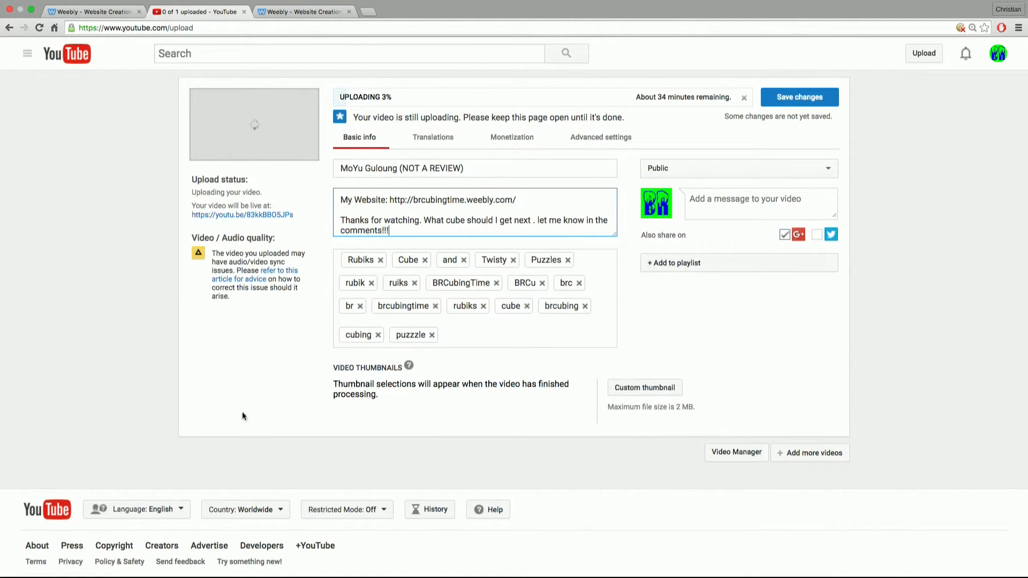
# Step: Take the browser out of full screen, then switch to Premiere Pro, save the 3X3 project and quit
pyautogui.click(31, 9)
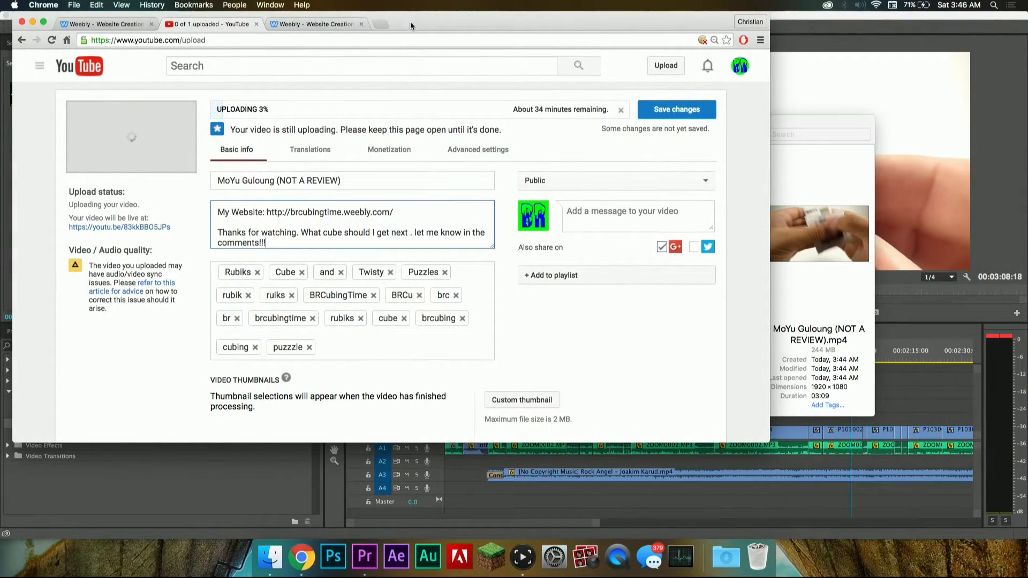
pyautogui.moveTo(410, 21); pyautogui.dragTo(503, 78)
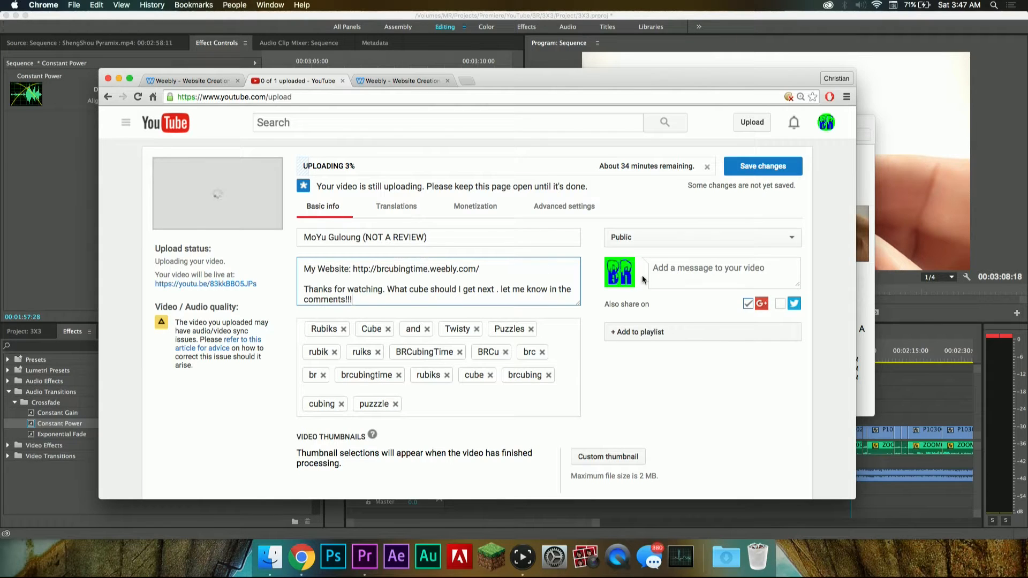
pyautogui.click(57, 187)
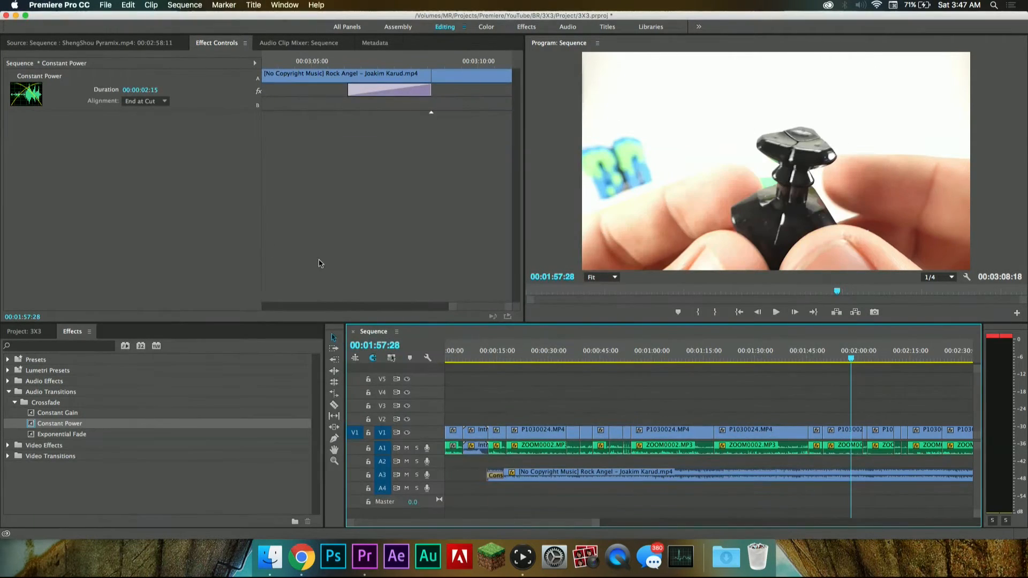
pyautogui.click(546, 351)
pyautogui.press('super+s')
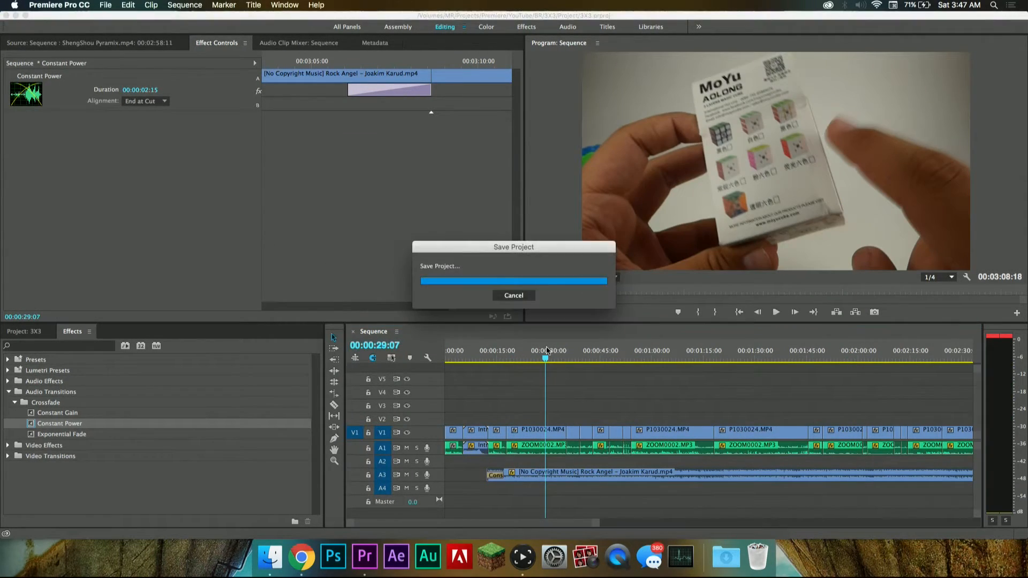
pyautogui.click(75, 5)
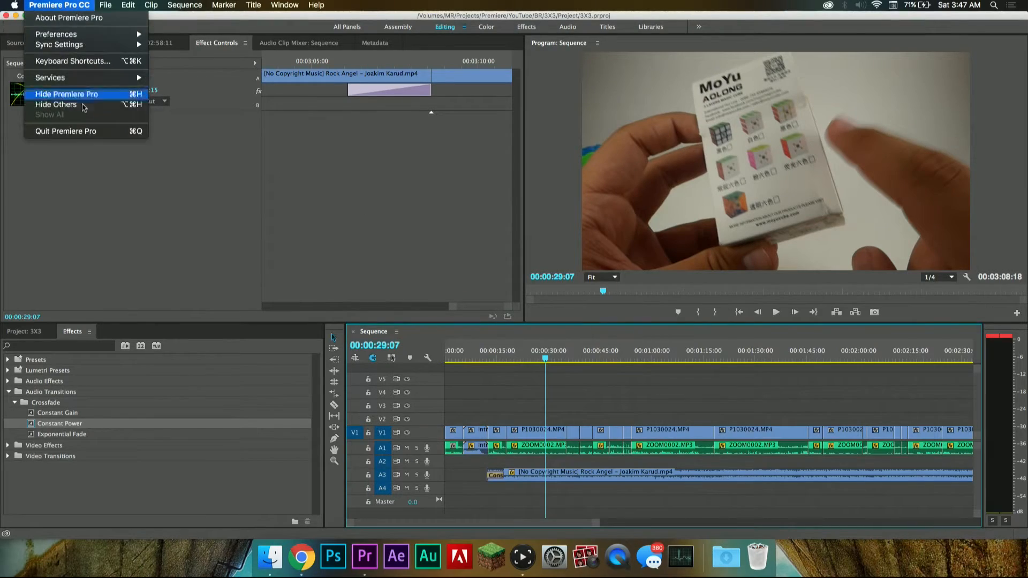
pyautogui.click(104, 135)
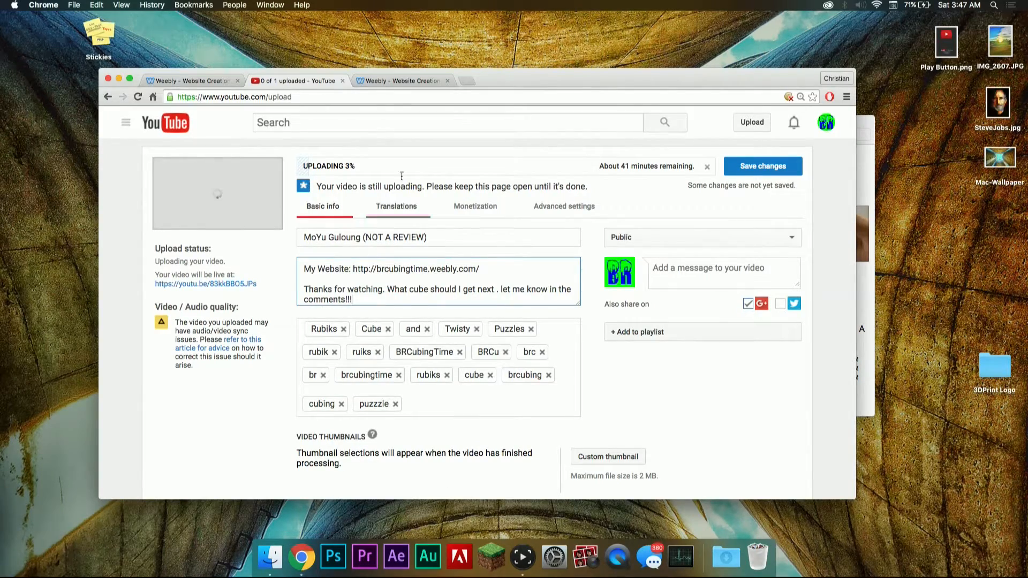
# Step: Switch to Finder and create a folder named 3x3 in MR > Projects > PhotoShop > YouTube > BR
pyautogui.click(270, 556)
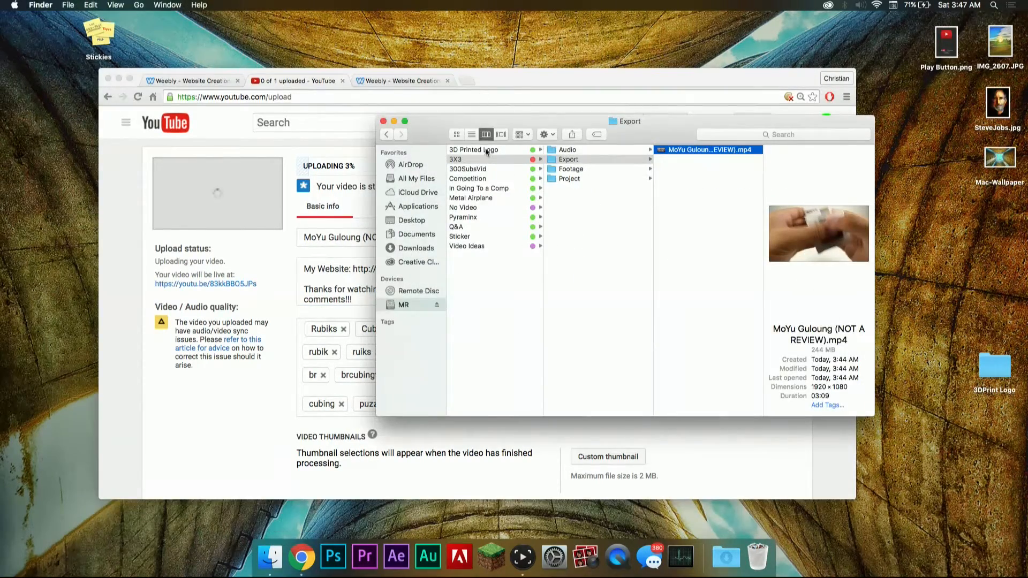
pyautogui.moveTo(509, 124); pyautogui.dragTo(461, 105)
pyautogui.hscroll(-5, 439, 213)
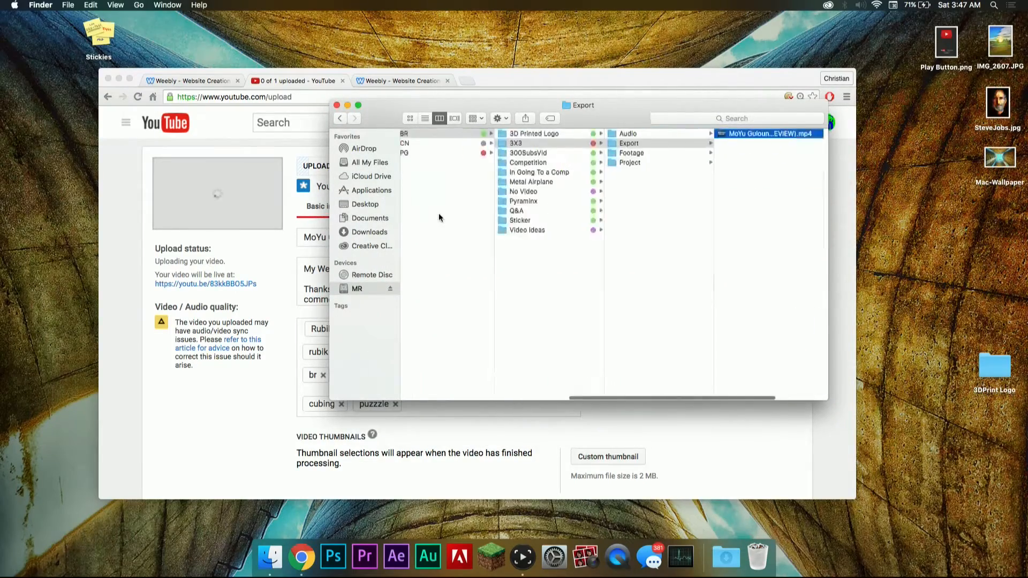
pyautogui.hscroll(-5, 440, 213)
pyautogui.click(576, 162)
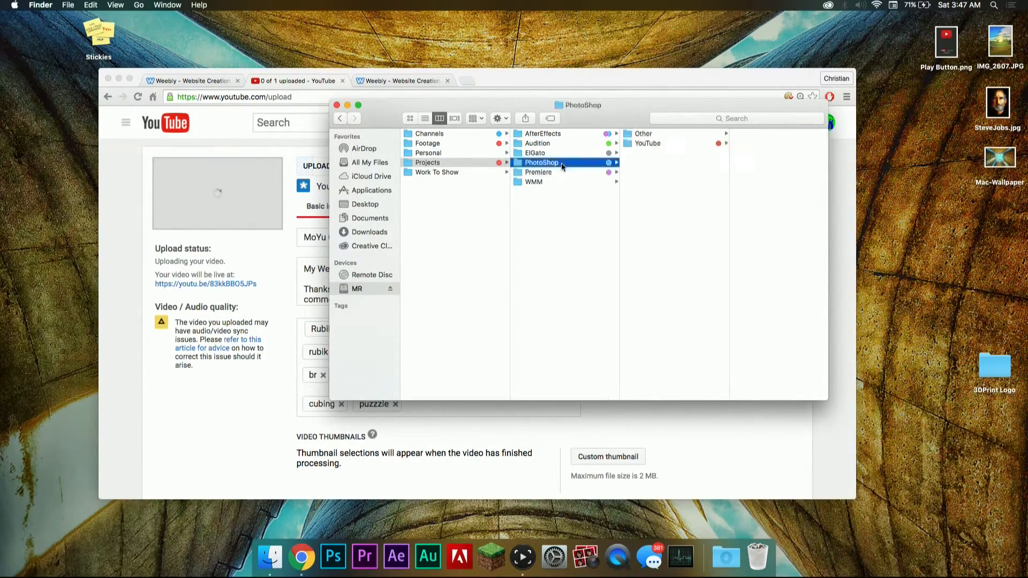
pyautogui.click(667, 142)
pyautogui.click(739, 135)
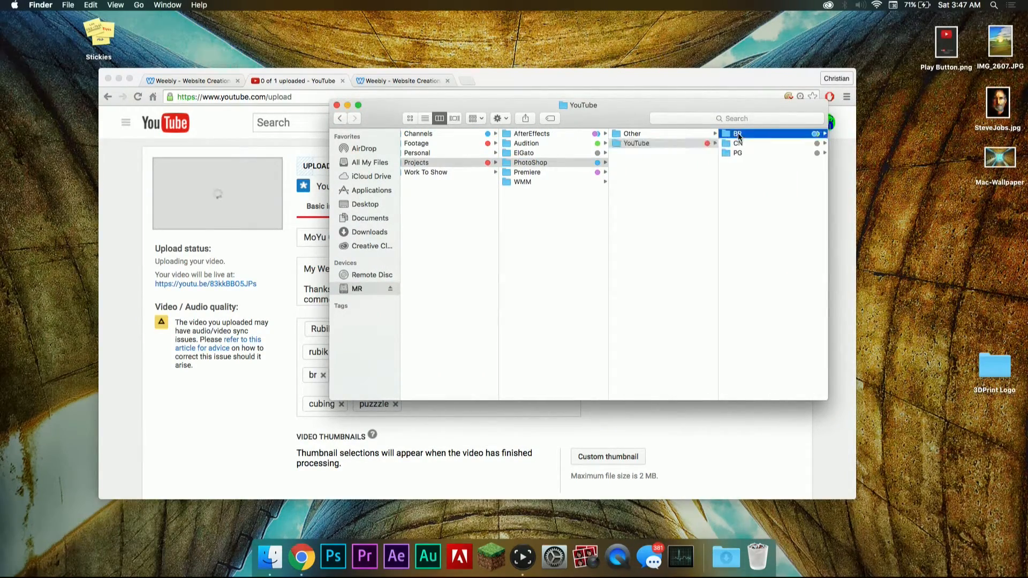
pyautogui.rightClick(757, 232)
pyautogui.click(780, 234)
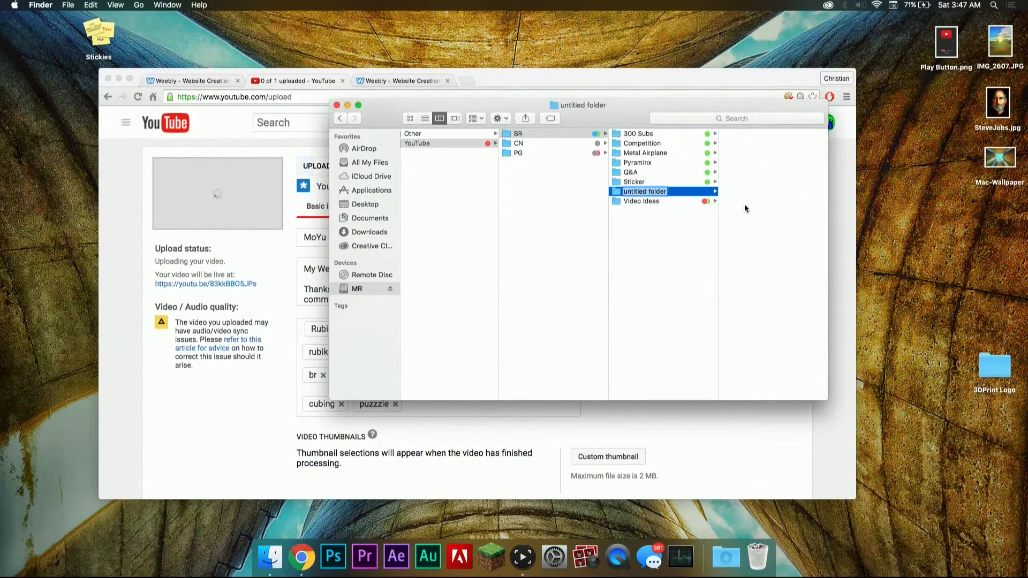
pyautogui.write('3x3')
# Step: Create three subfolders named Project, Image and Export inside the 3x3 folder
pyautogui.rightClick(756, 225)
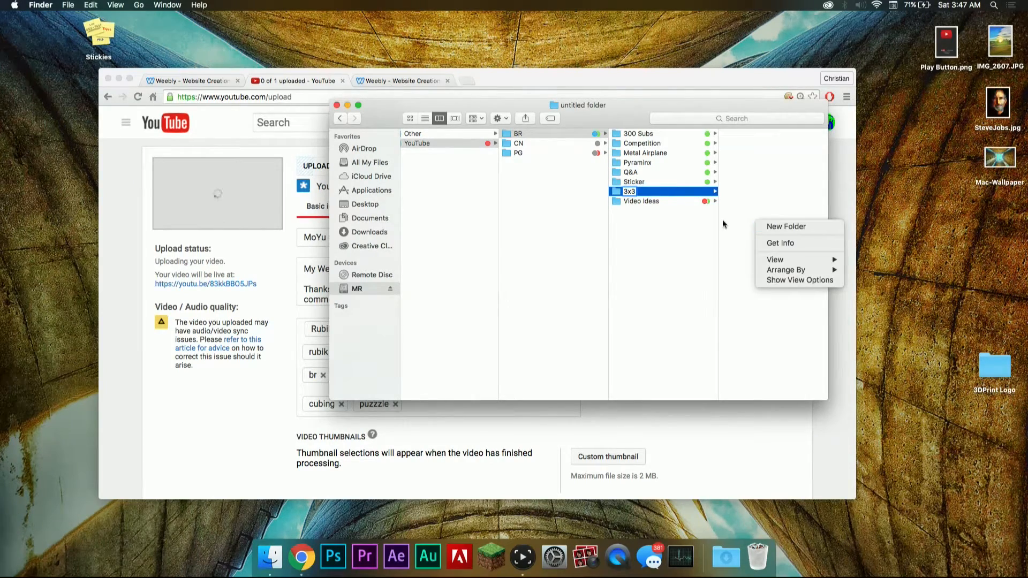
pyautogui.click(775, 227)
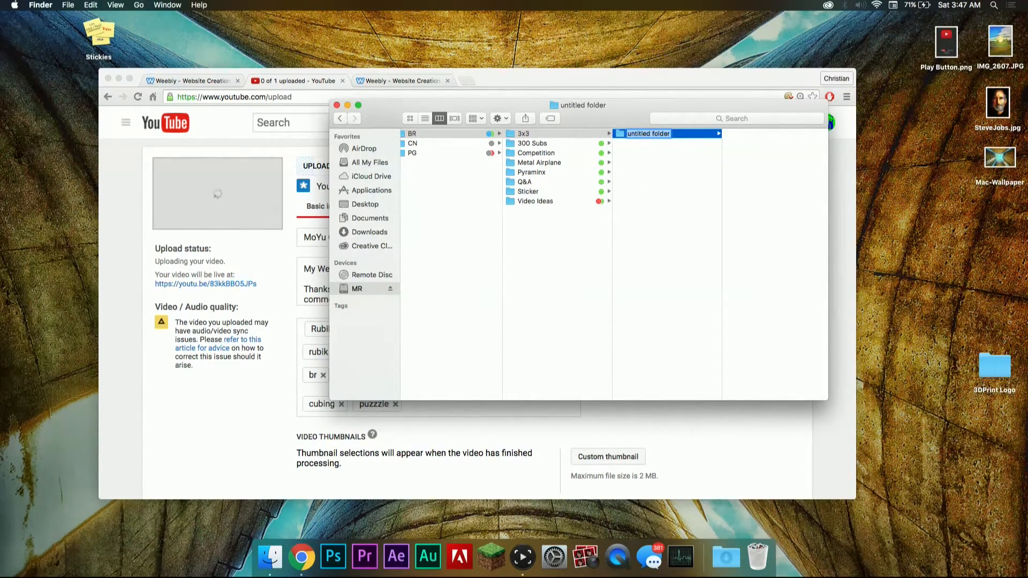
pyautogui.write('Project')
pyautogui.press('Return')
pyautogui.rightClick(671, 189)
pyautogui.click(682, 193)
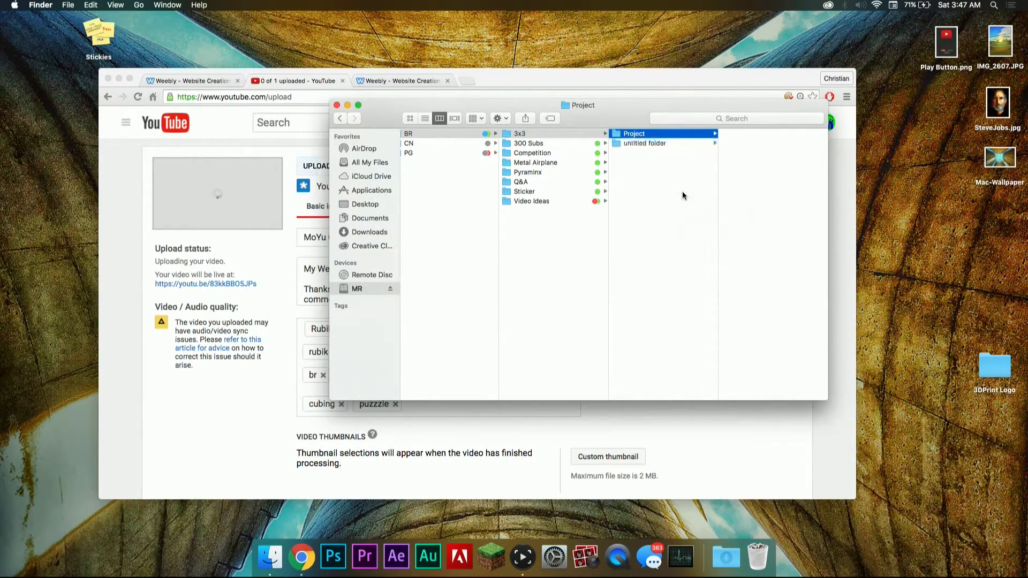
pyautogui.write('Image')
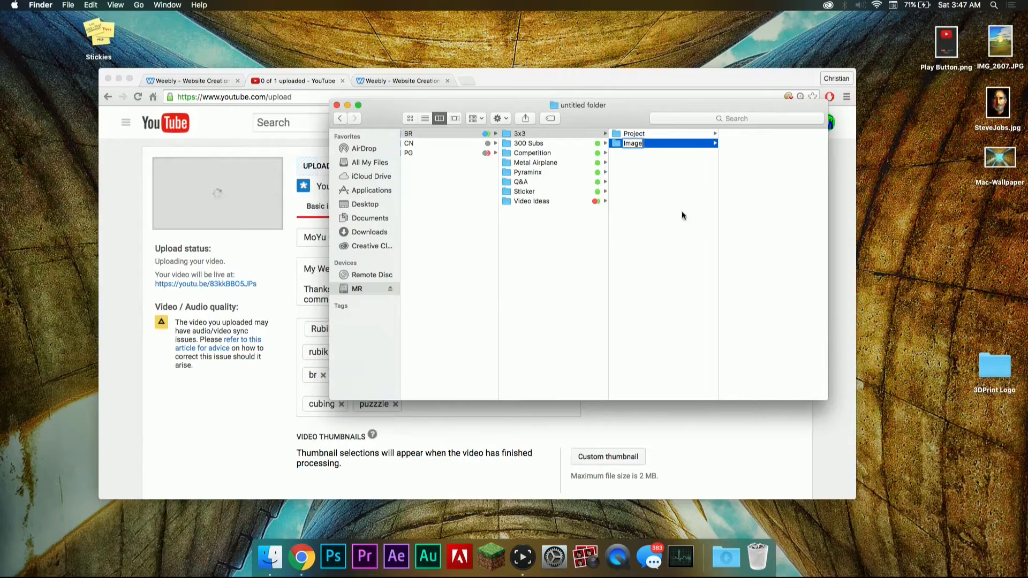
pyautogui.press('Return')
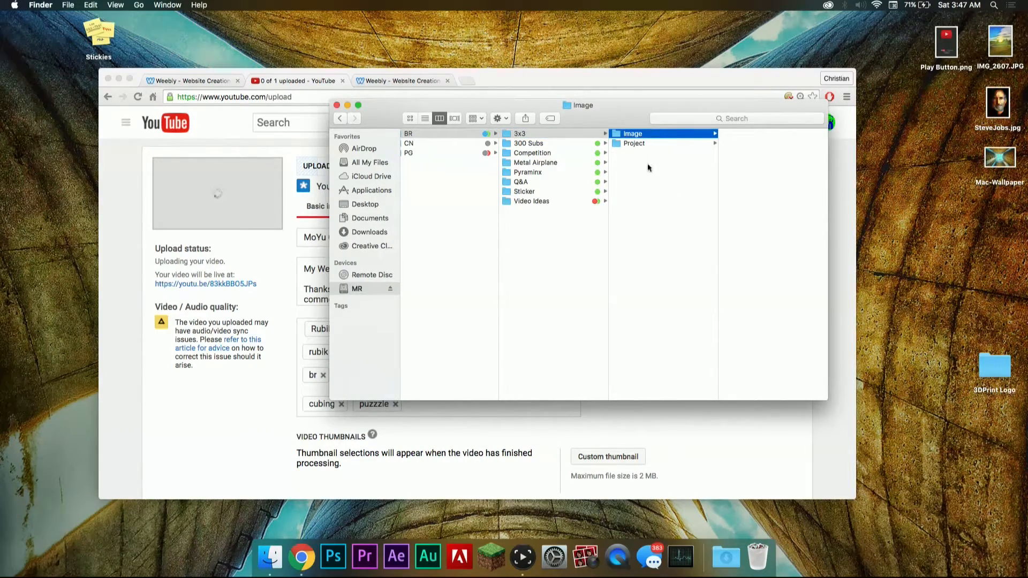
pyautogui.rightClick(648, 175)
pyautogui.click(664, 181)
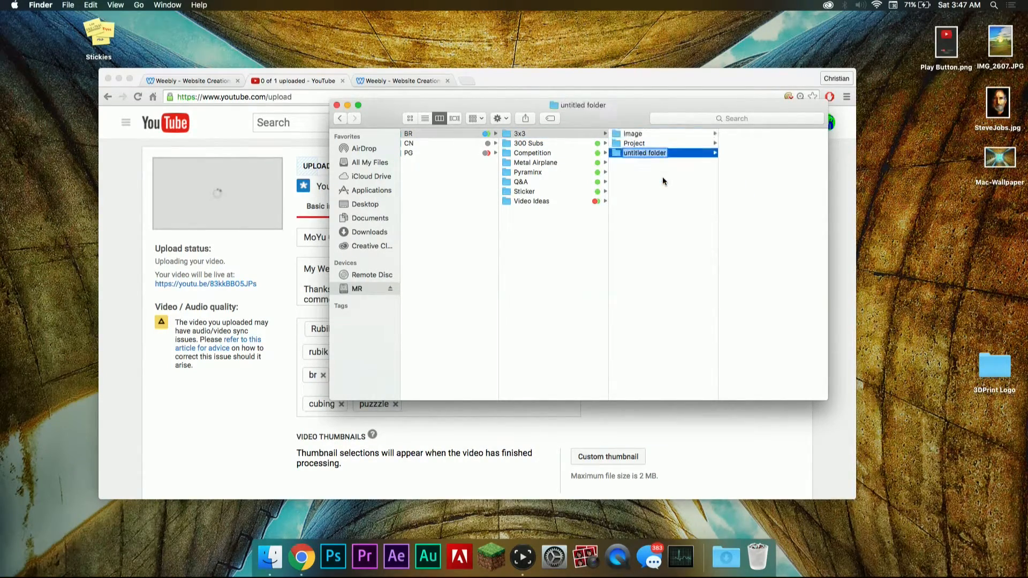
pyautogui.write('Export')
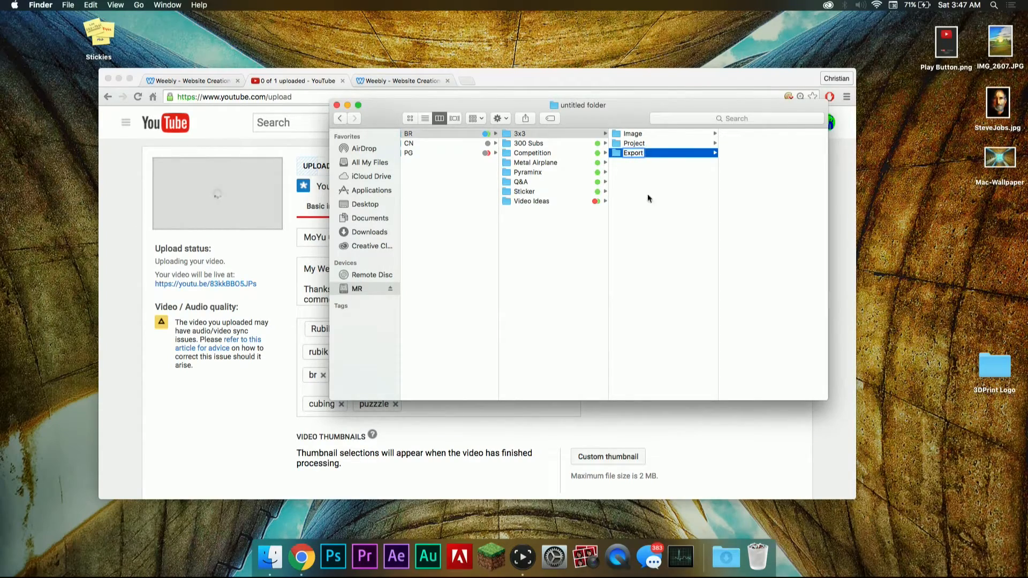
pyautogui.press('Return')
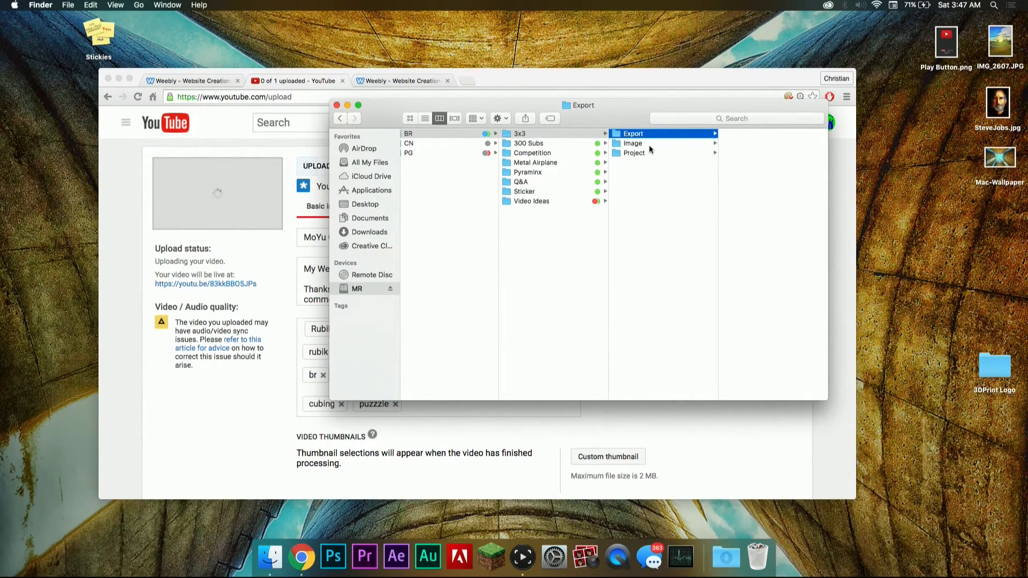
# Step: Select the Image folder, then in a second Finder window open P1030024.MP4 from MR > Projects > Premiere > YouTube > BR > 3X3 > Footage
pyautogui.click(651, 146)
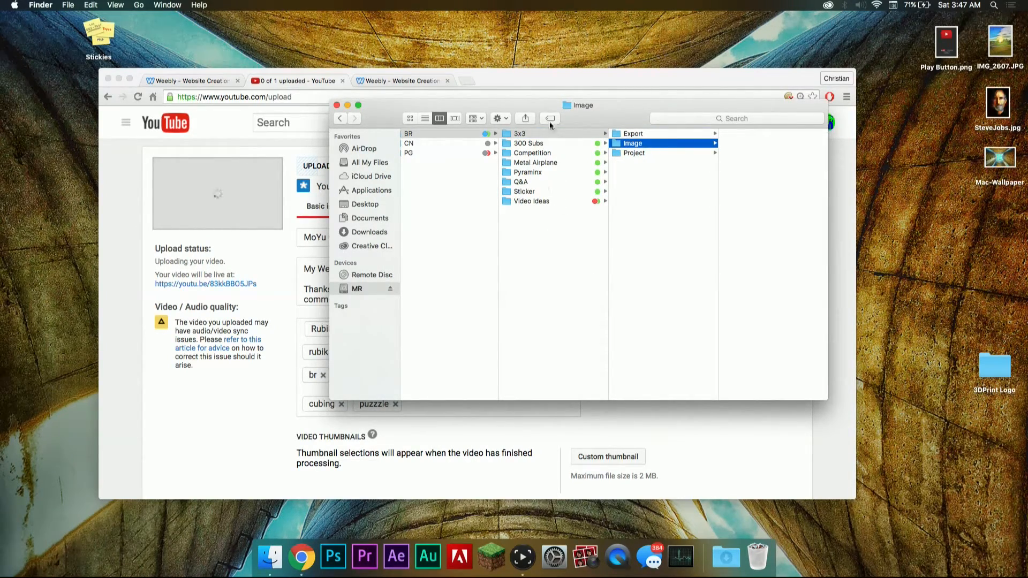
pyautogui.press('super+n')
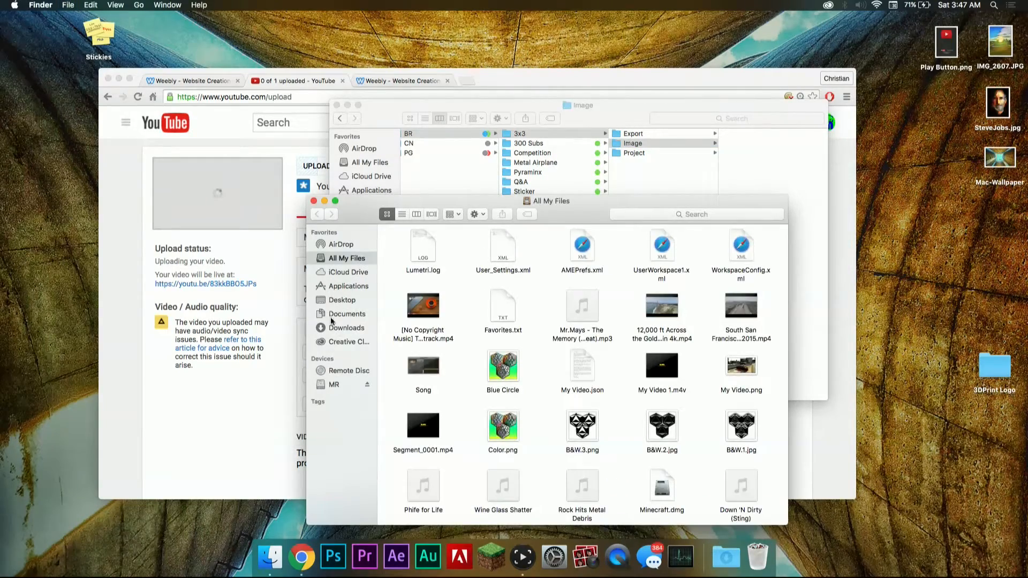
pyautogui.click(335, 384)
pyautogui.click(416, 214)
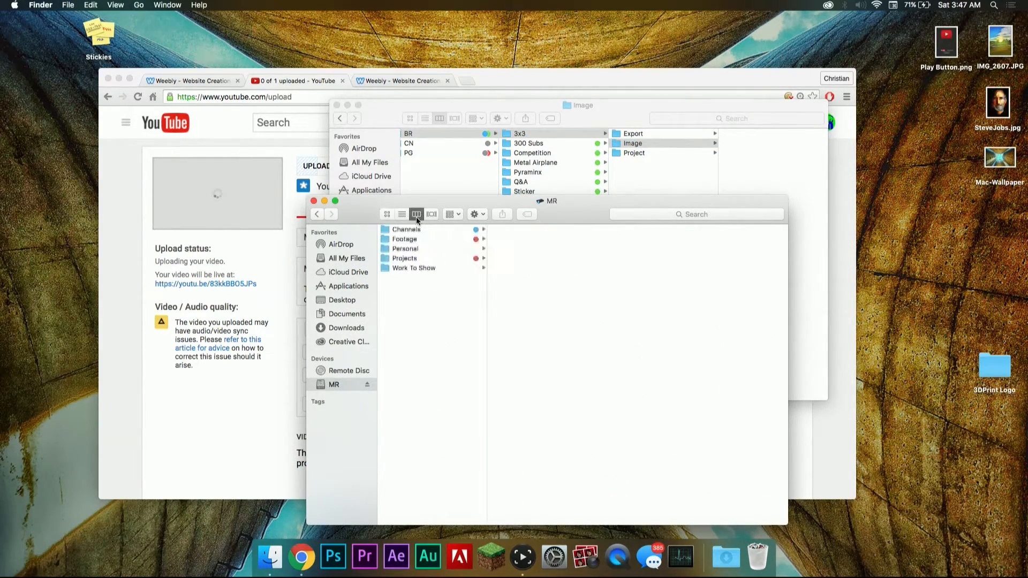
pyautogui.click(420, 258)
pyautogui.click(522, 270)
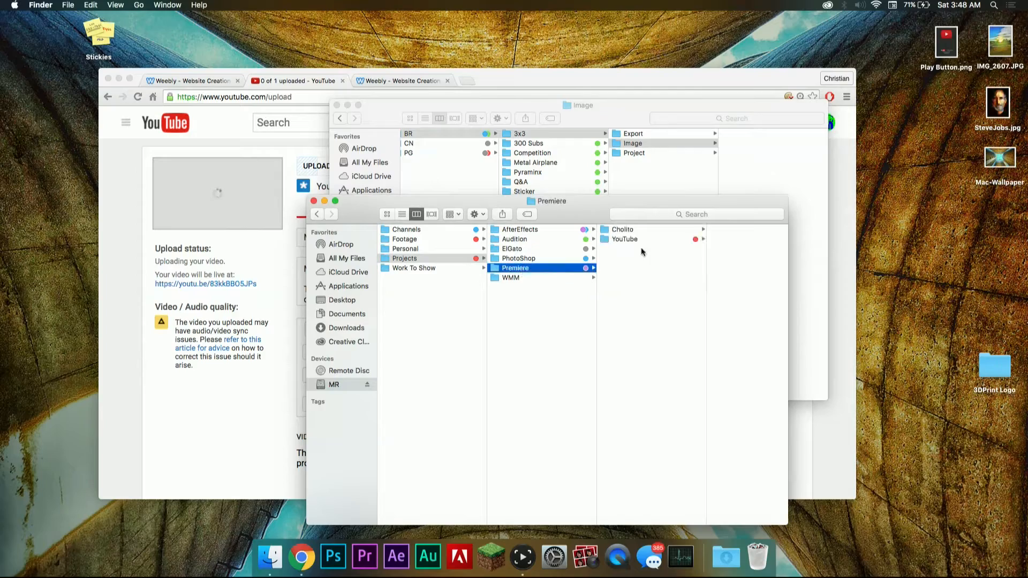
pyautogui.click(641, 240)
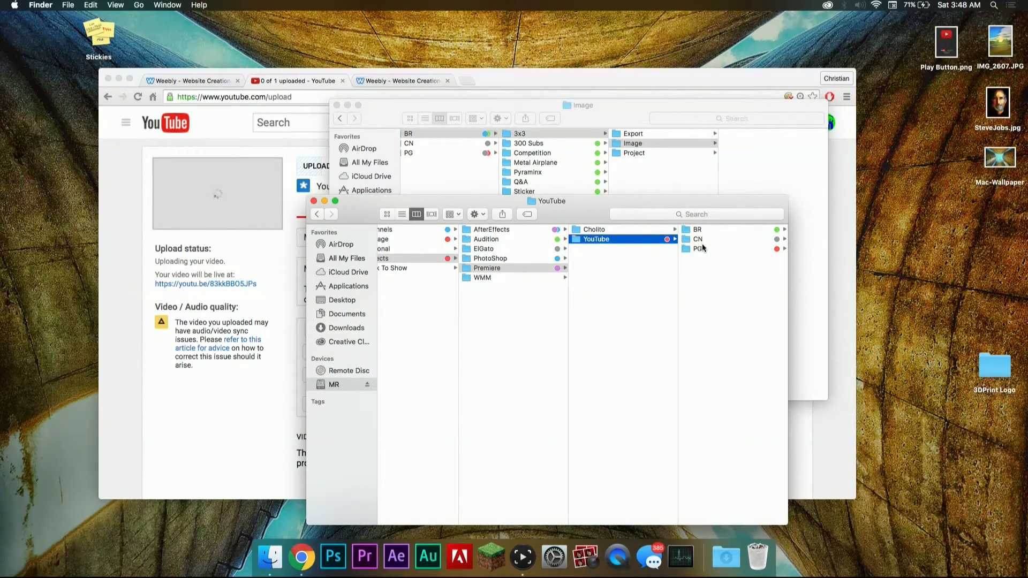
pyautogui.click(697, 229)
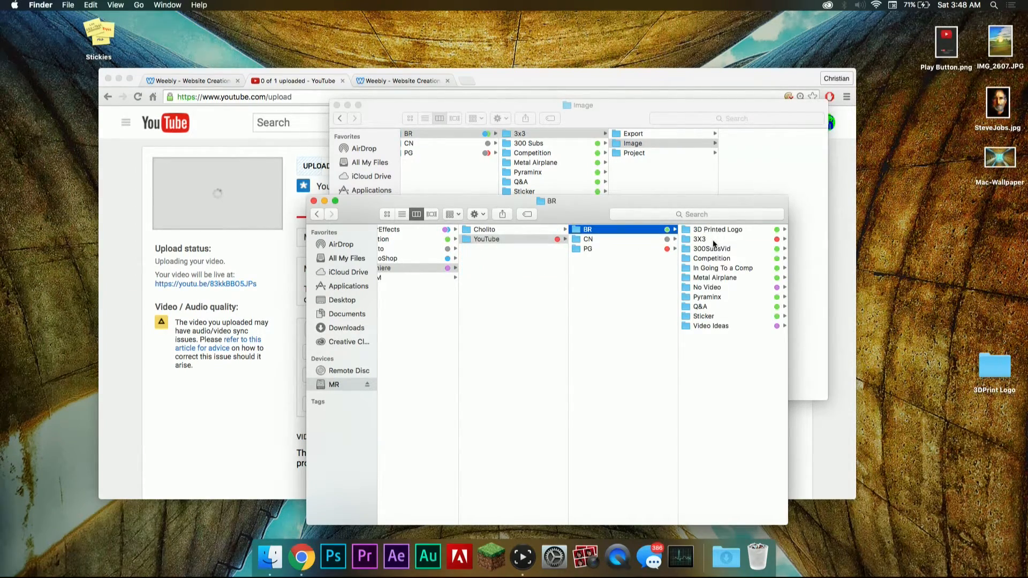
pyautogui.click(714, 241)
pyautogui.click(712, 249)
pyautogui.click(702, 233)
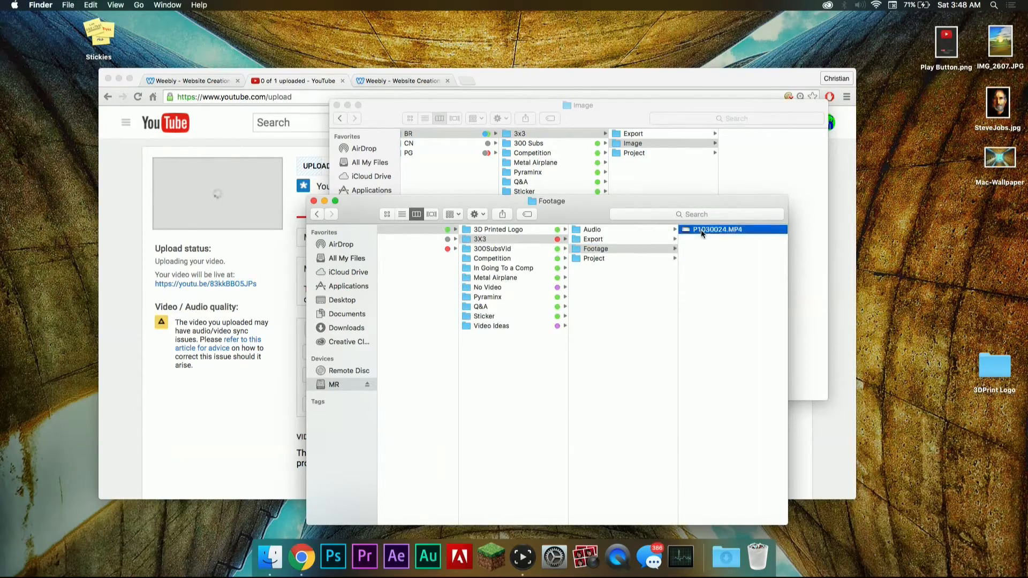
pyautogui.doubleClick(702, 233)
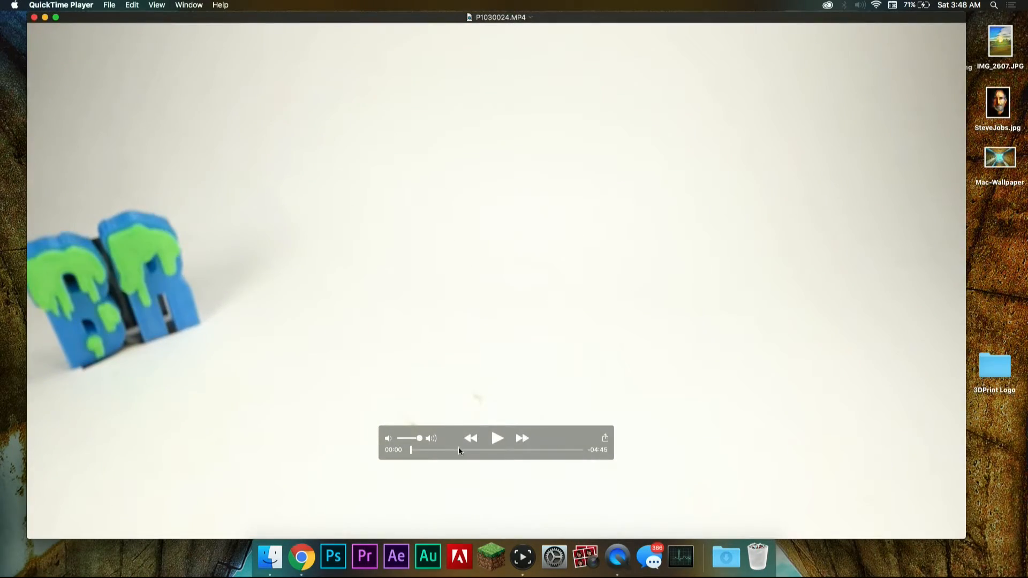
# Step: Scrub through P1030024.MP4 to the frame at about 04:35, where the scrambled cube stands clear of both hands
pyautogui.moveTo(459, 449)
pyautogui.mouseDown()
pyautogui.moveTo(589, 454)
pyautogui.moveTo(533, 466)
pyautogui.moveTo(439, 459)
pyautogui.moveTo(462, 459)
pyautogui.moveTo(454, 459)
pyautogui.mouseUp()
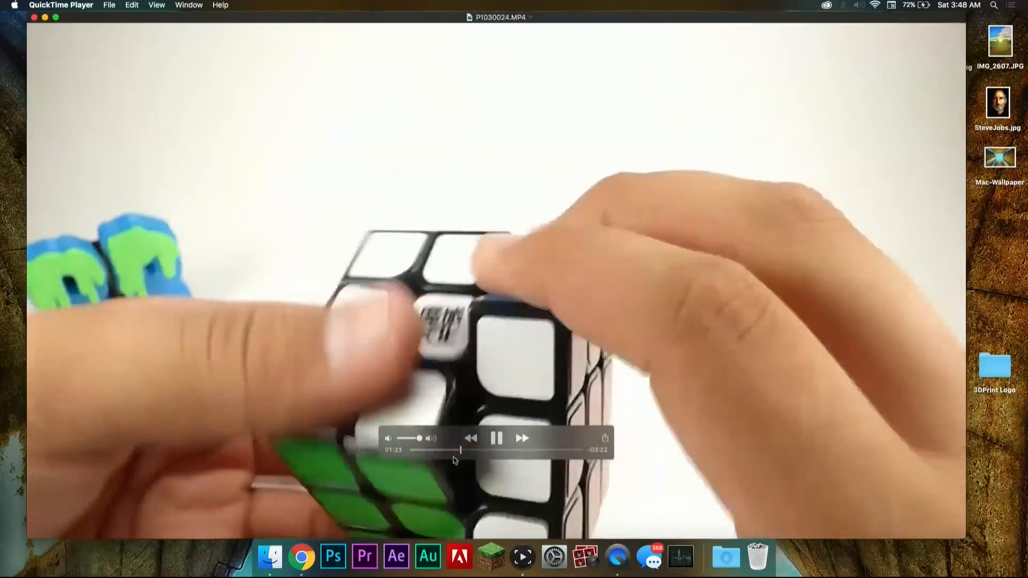
pyautogui.press('space')
pyautogui.click(470, 450)
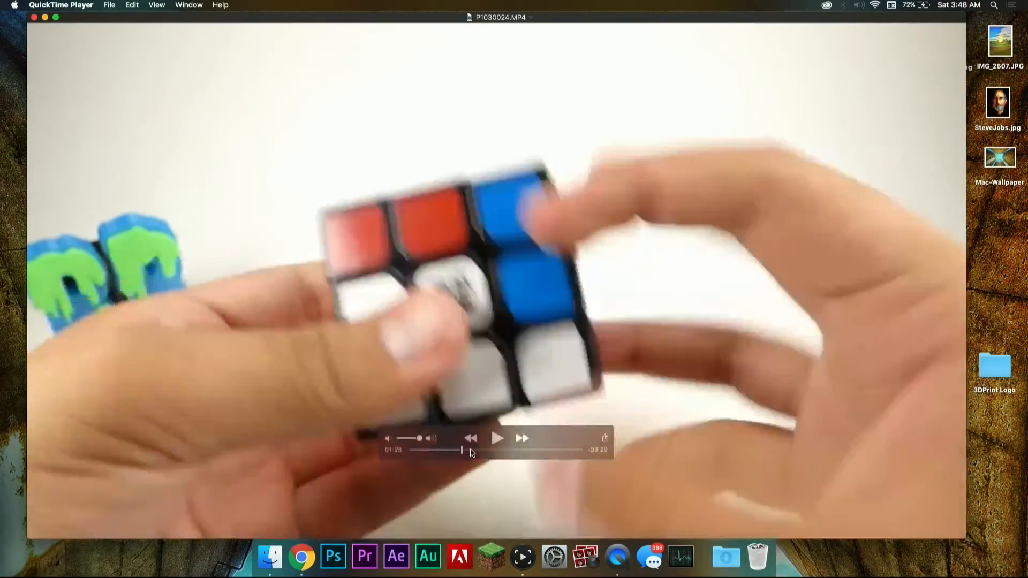
pyautogui.hscroll(10, 472, 450)
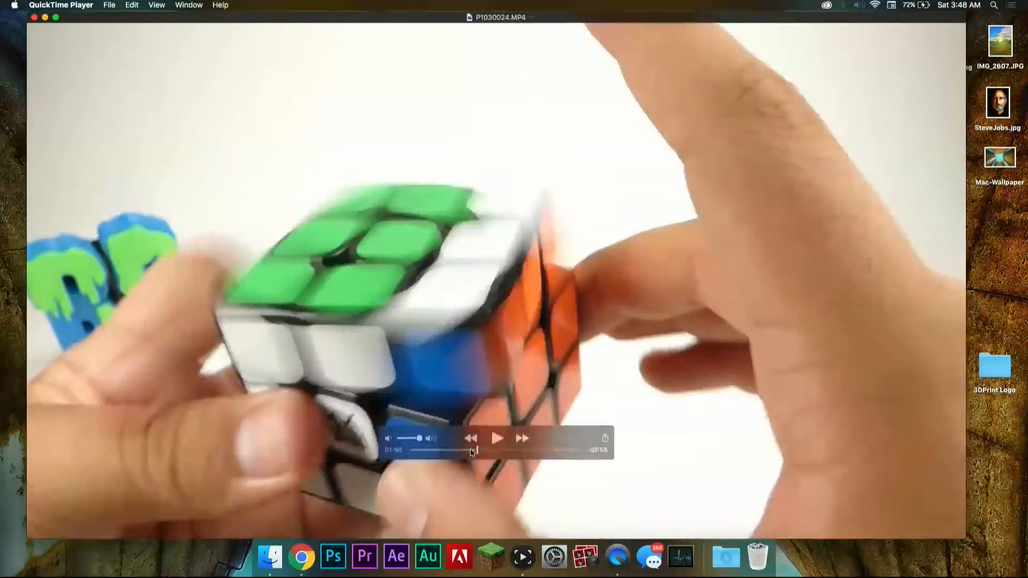
pyautogui.hscroll(8, 475, 452)
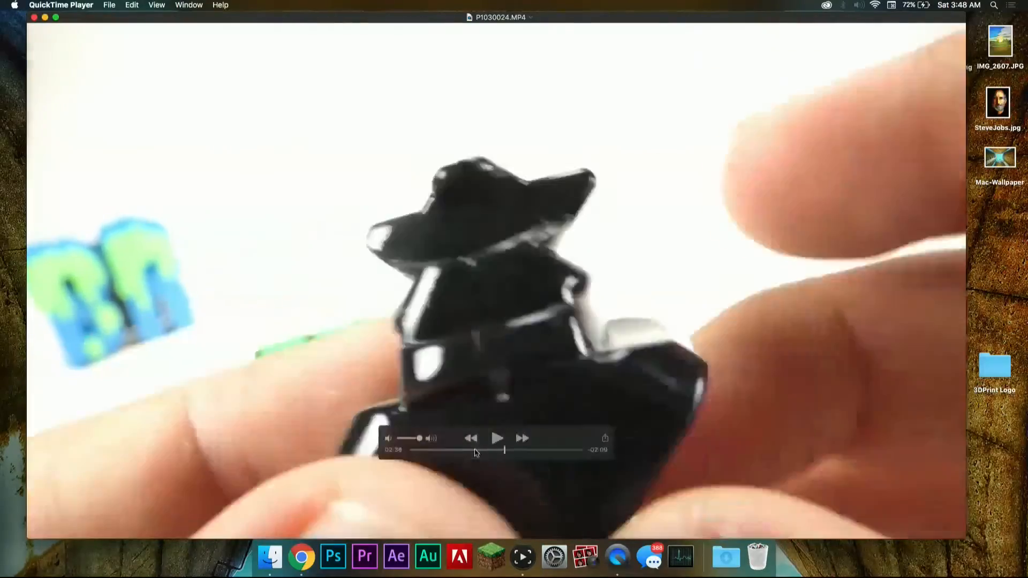
pyautogui.hscroll(10, 476, 453)
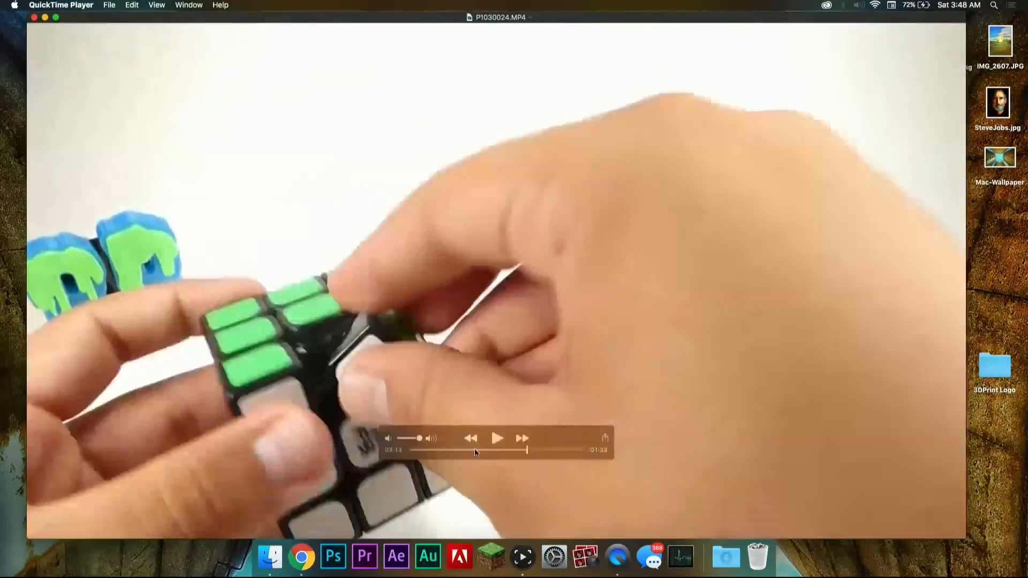
pyautogui.hscroll(7, 474, 451)
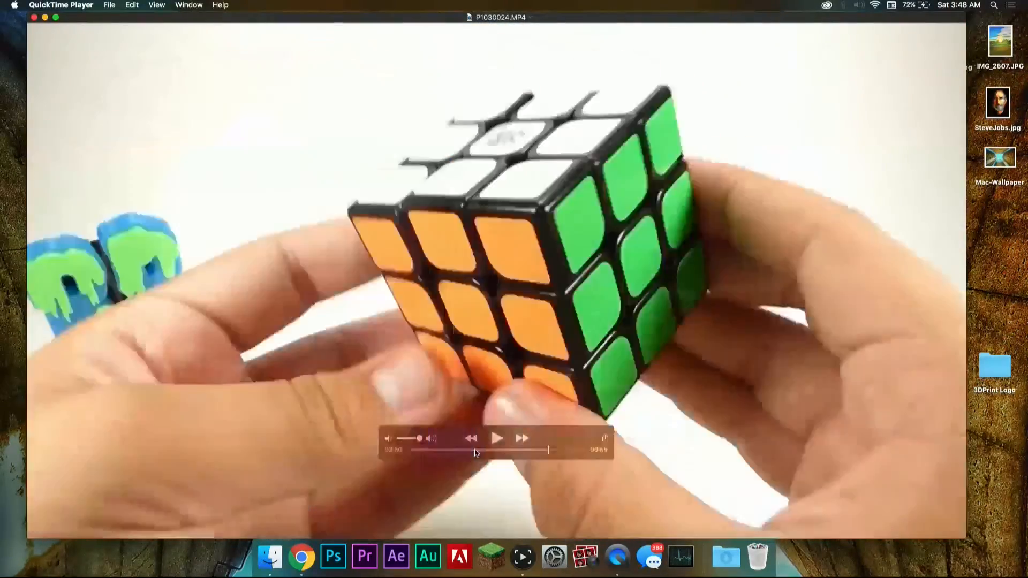
pyautogui.hscroll(5, 475, 453)
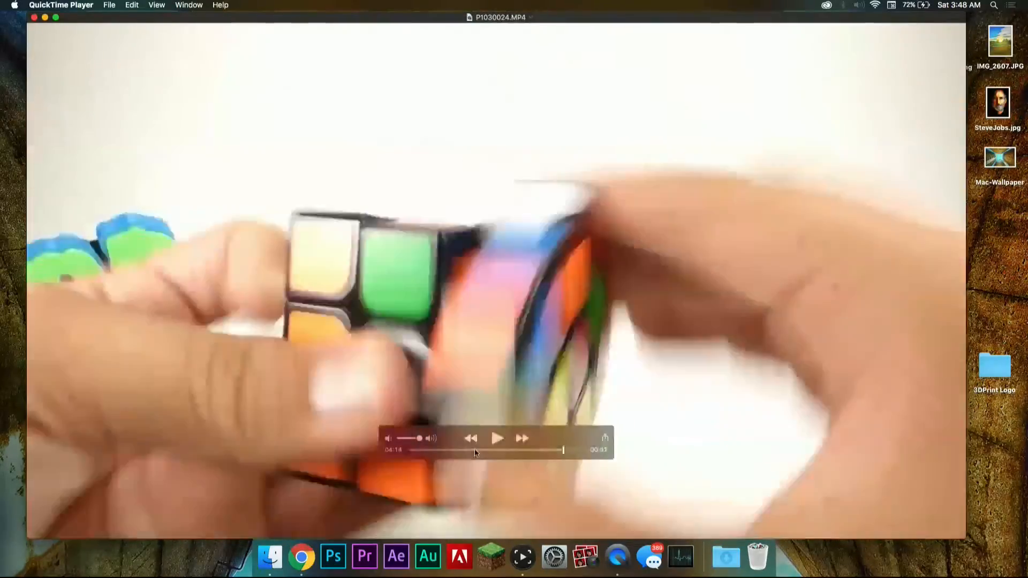
pyautogui.hscroll(2, 474, 453)
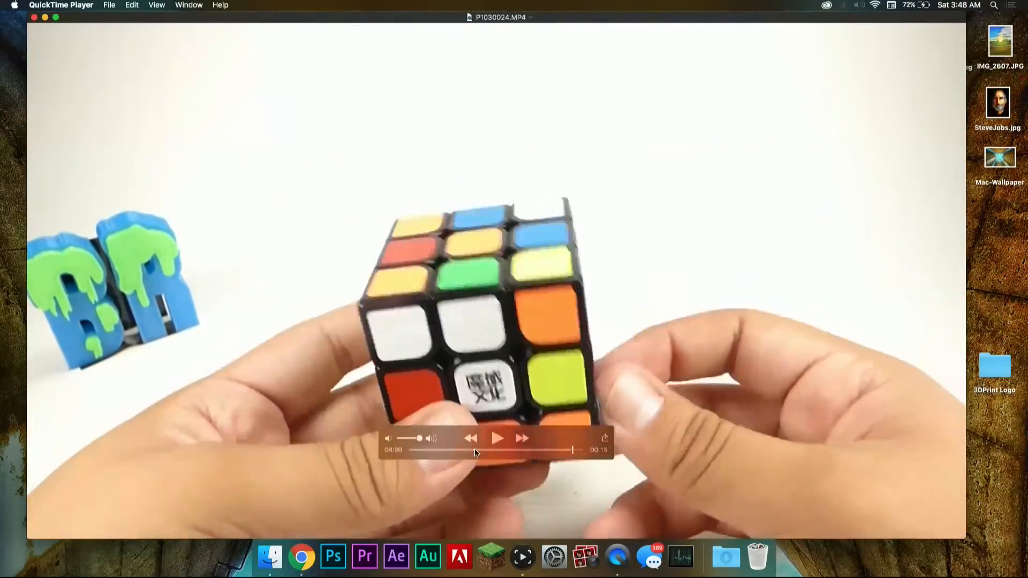
pyautogui.hscroll(2, 474, 449)
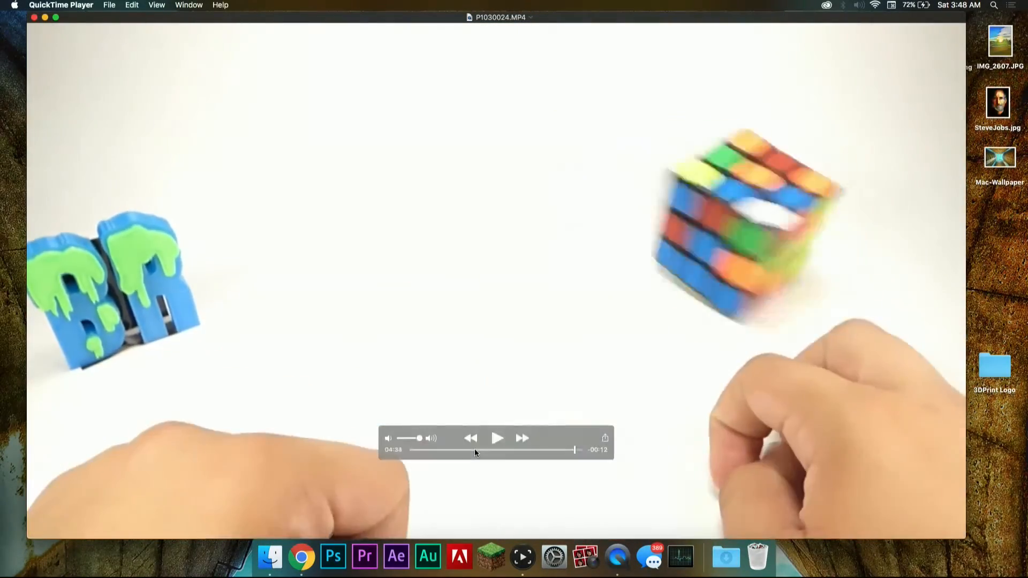
pyautogui.hscroll(-4, 474, 448)
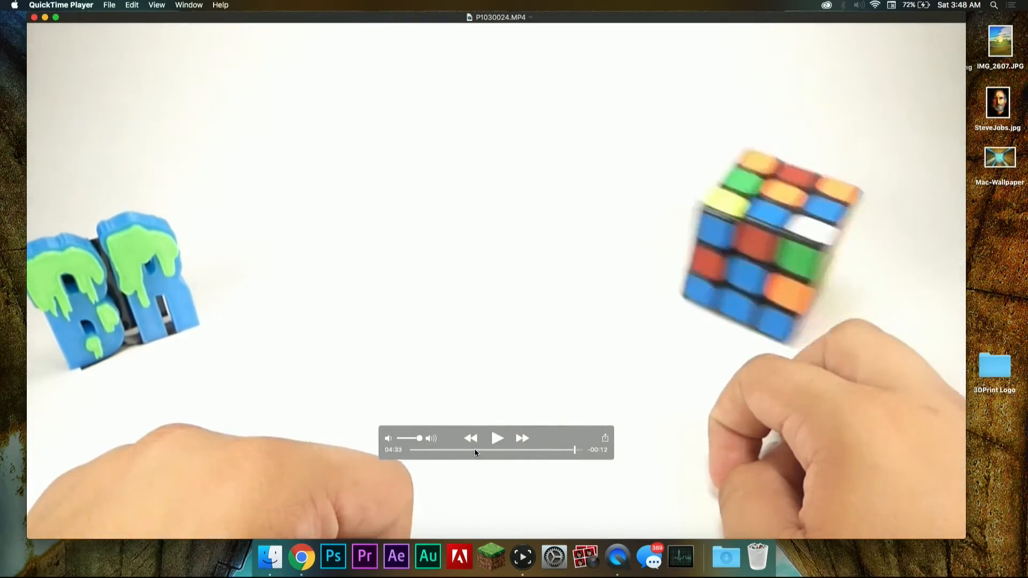
pyautogui.hscroll(4, 475, 453)
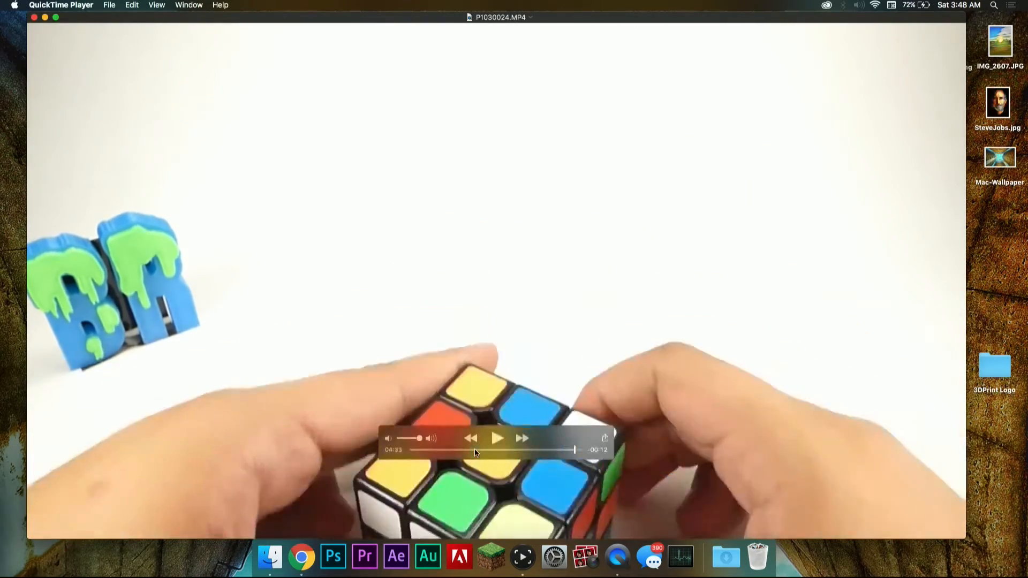
pyautogui.hscroll(1, 474, 449)
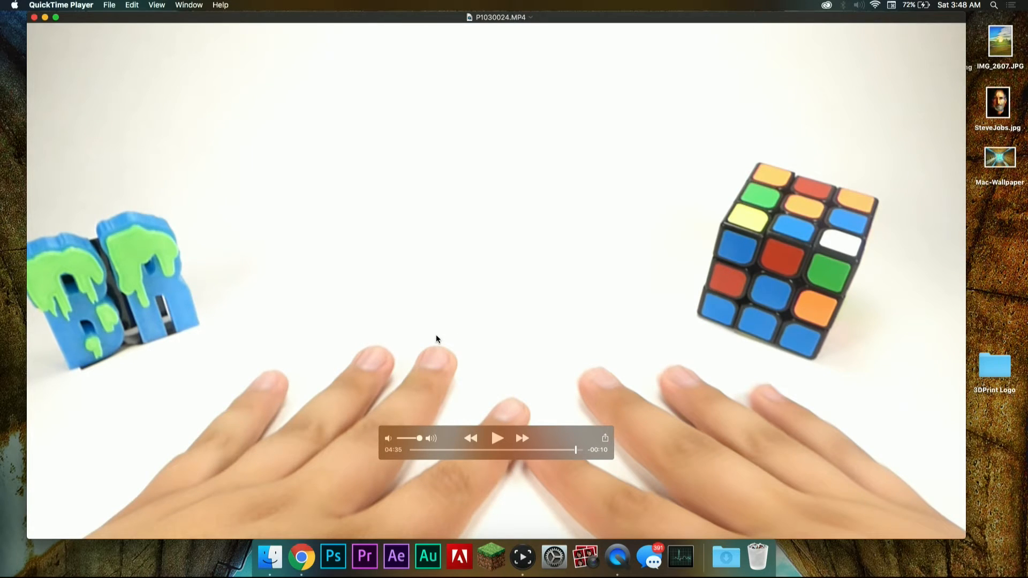
# Step: Capture a screenshot of the area around the Rubik's cube, then quit QuickTime Player
pyautogui.press('super+shift+4')
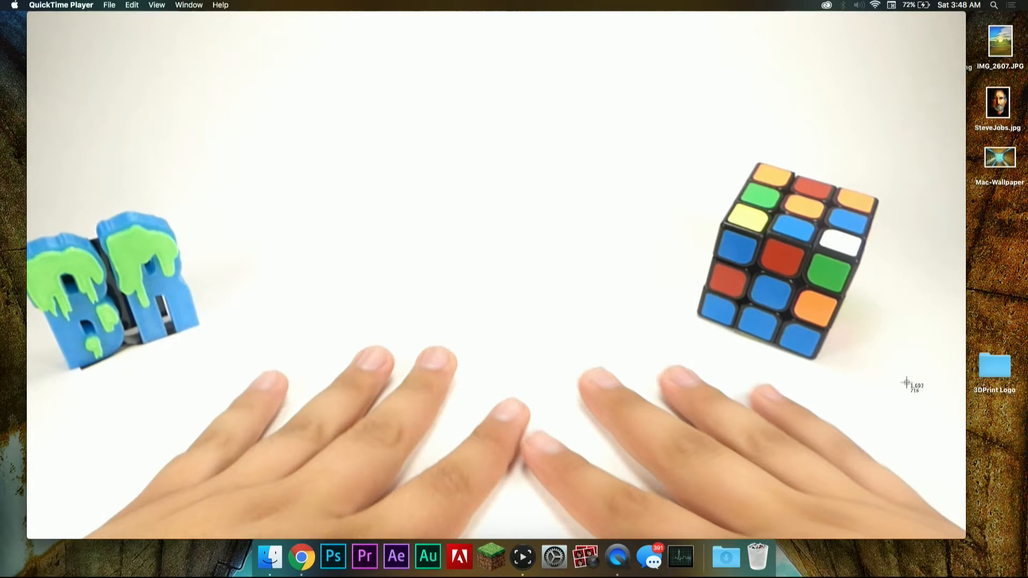
pyautogui.moveTo(920, 406)
pyautogui.mouseDown()
pyautogui.moveTo(867, 344)
pyautogui.moveTo(788, 284)
pyautogui.moveTo(719, 188)
pyautogui.moveTo(655, 132)
pyautogui.mouseUp()
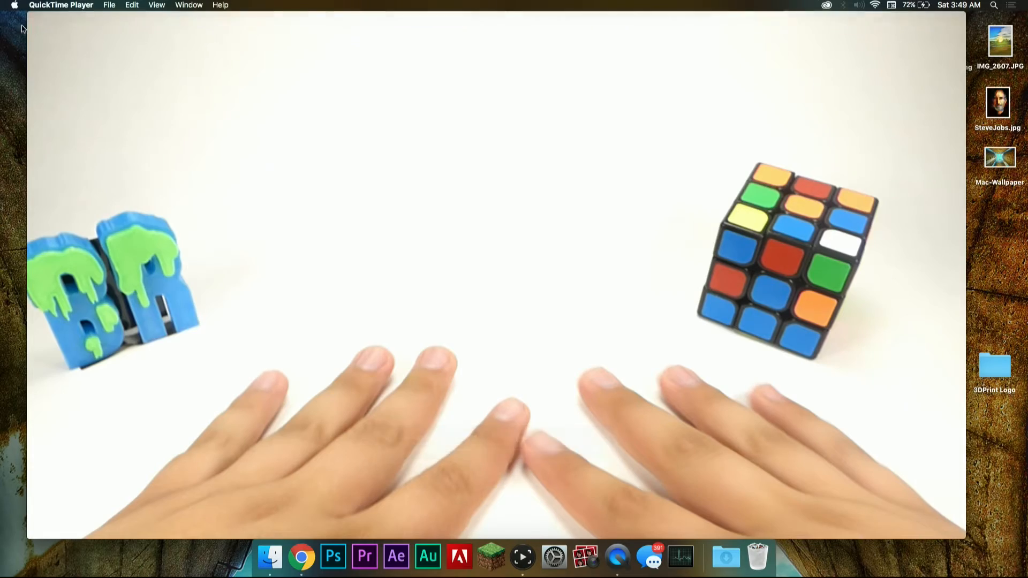
pyautogui.click(58, 4)
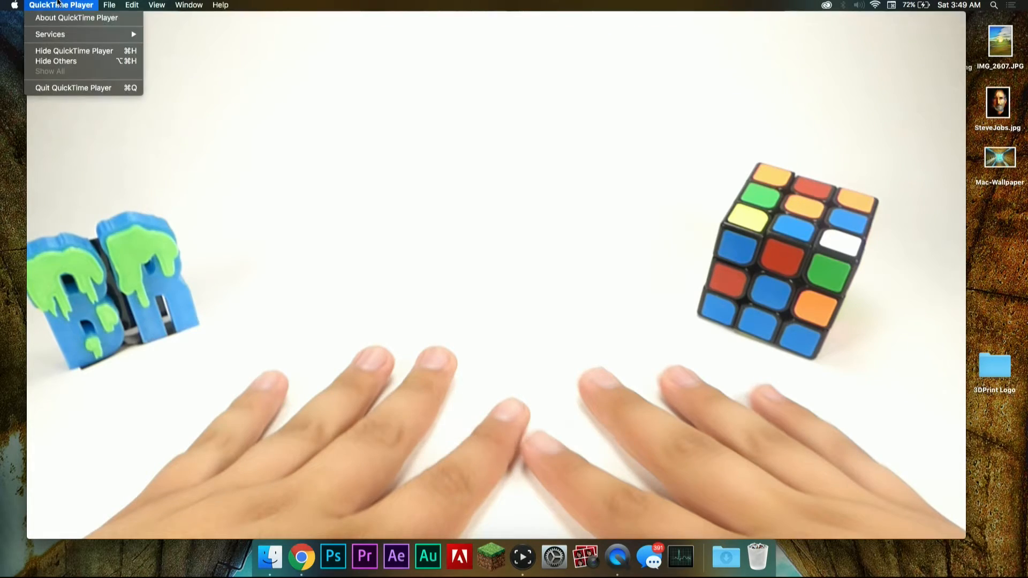
pyautogui.click(104, 87)
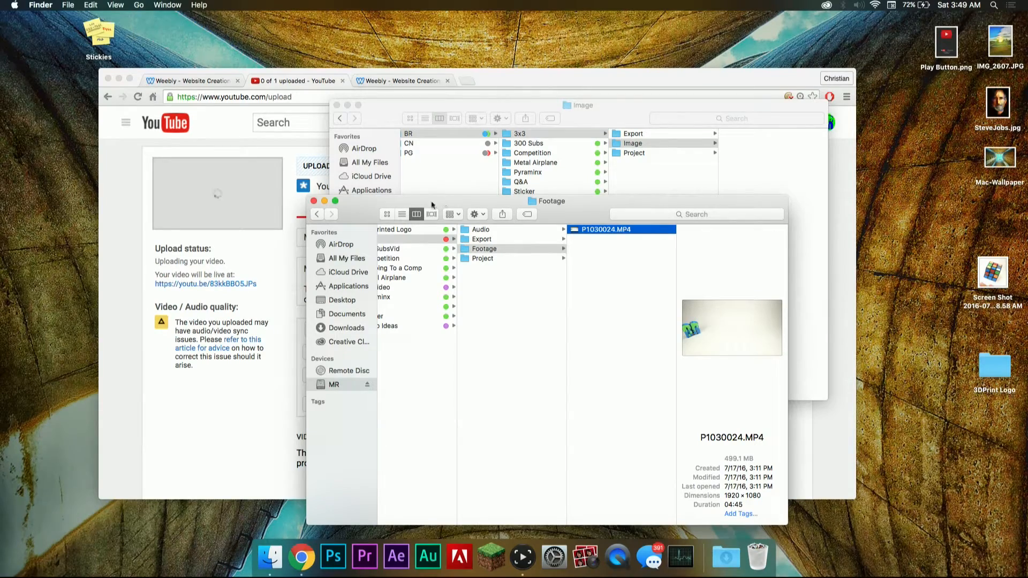
# Step: Close the Footage window in Finder and move the new cube screenshot from the desktop into the 3x3 > Image folder
pyautogui.moveTo(393, 205); pyautogui.dragTo(333, 187)
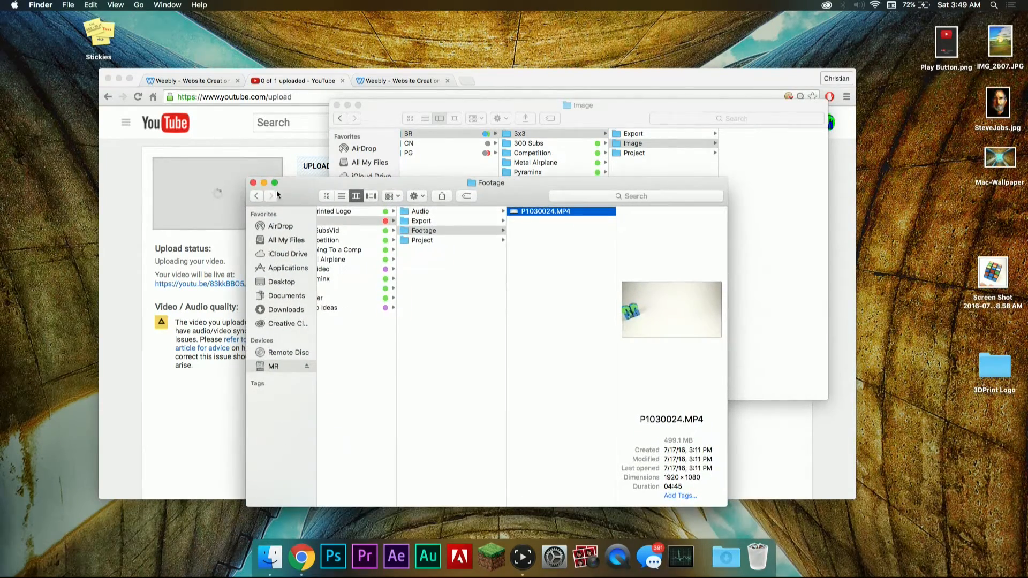
pyautogui.click(253, 184)
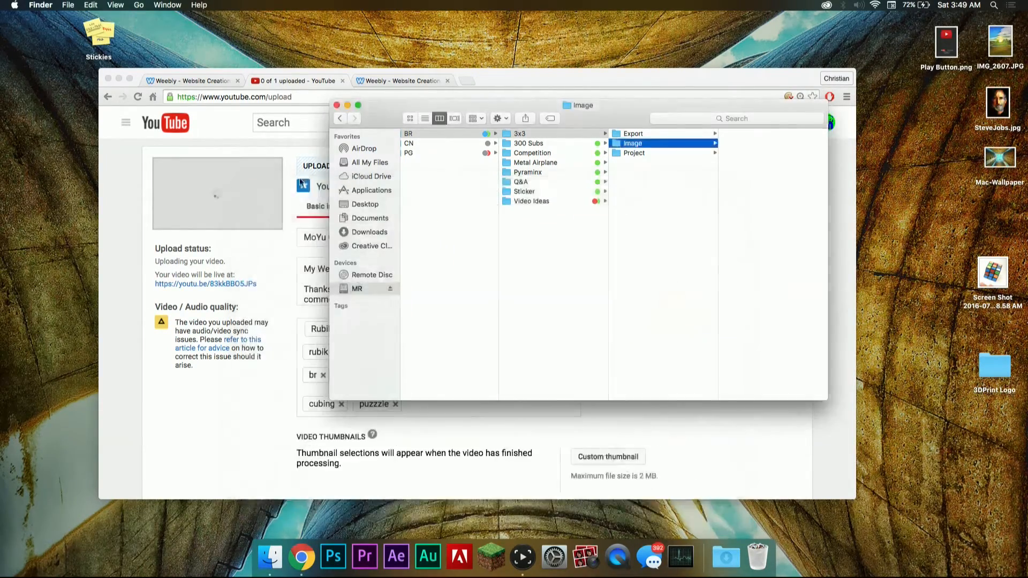
pyautogui.click(988, 277)
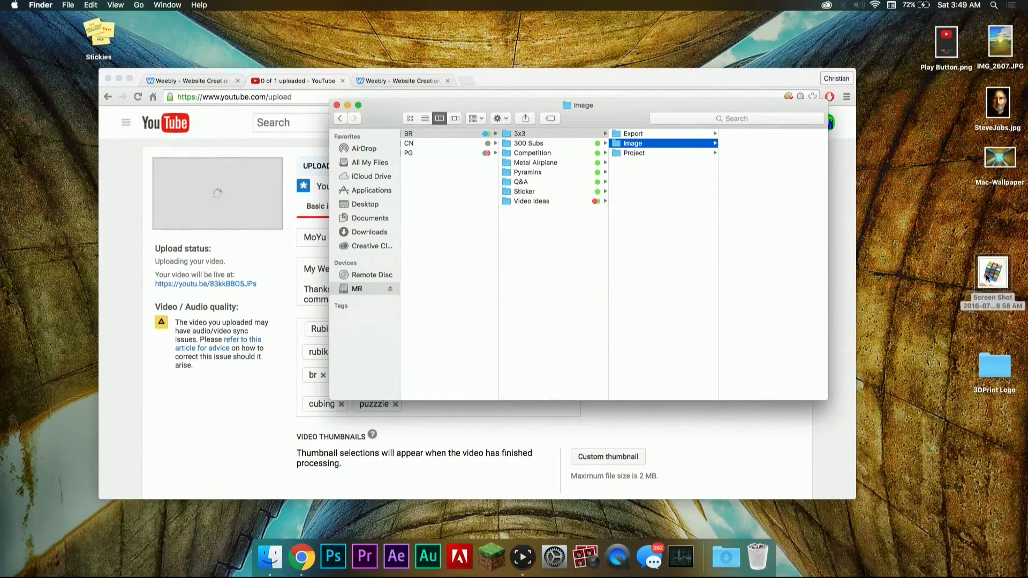
pyautogui.moveTo(1000, 281); pyautogui.dragTo(762, 158)
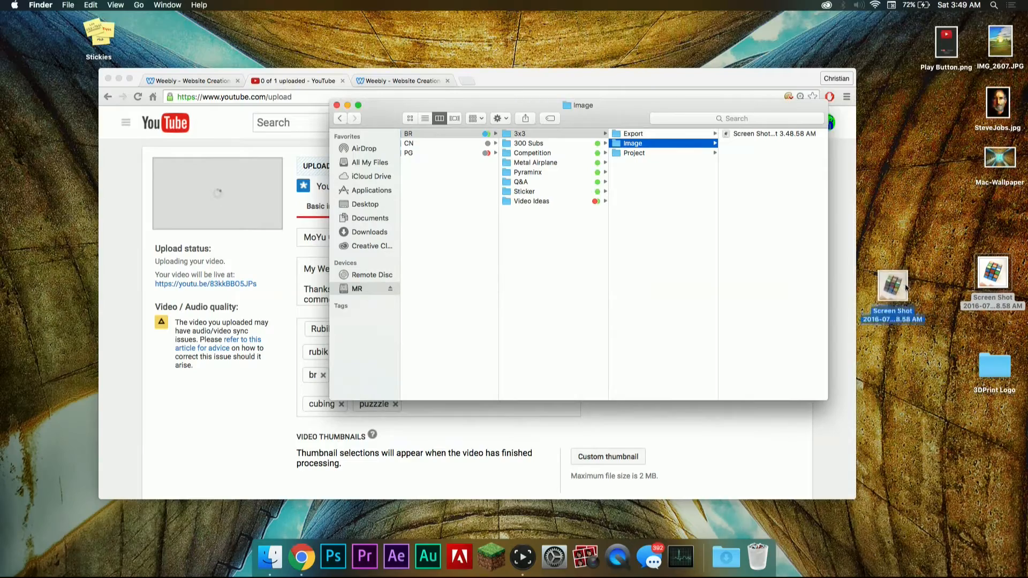
# Step: Switch to Chrome and check the upload status and details of the MoYu Guloung (NOT A REVIEW) video
pyautogui.scroll(-2, 796, 478)
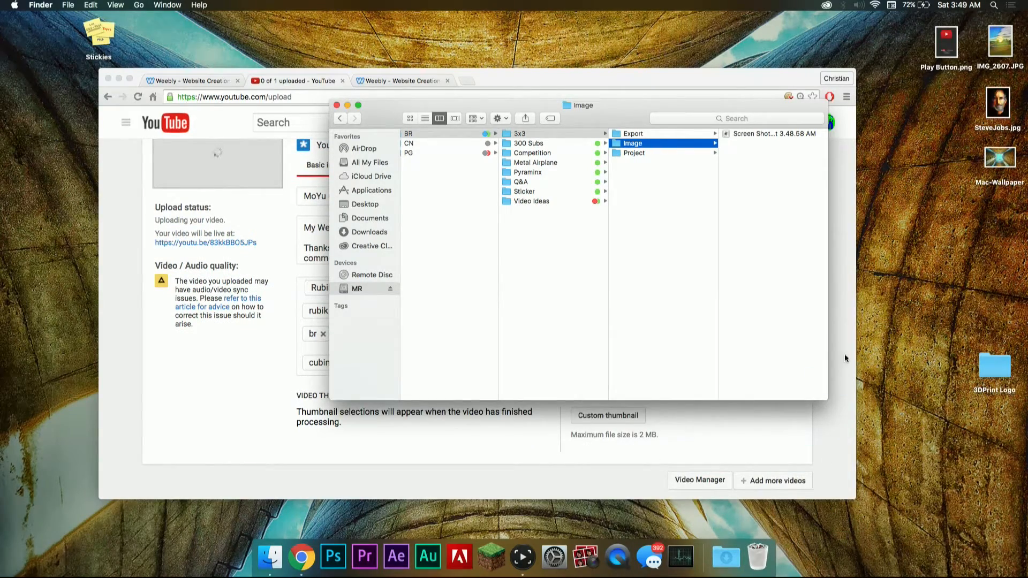
pyautogui.scroll(2, 321, 336)
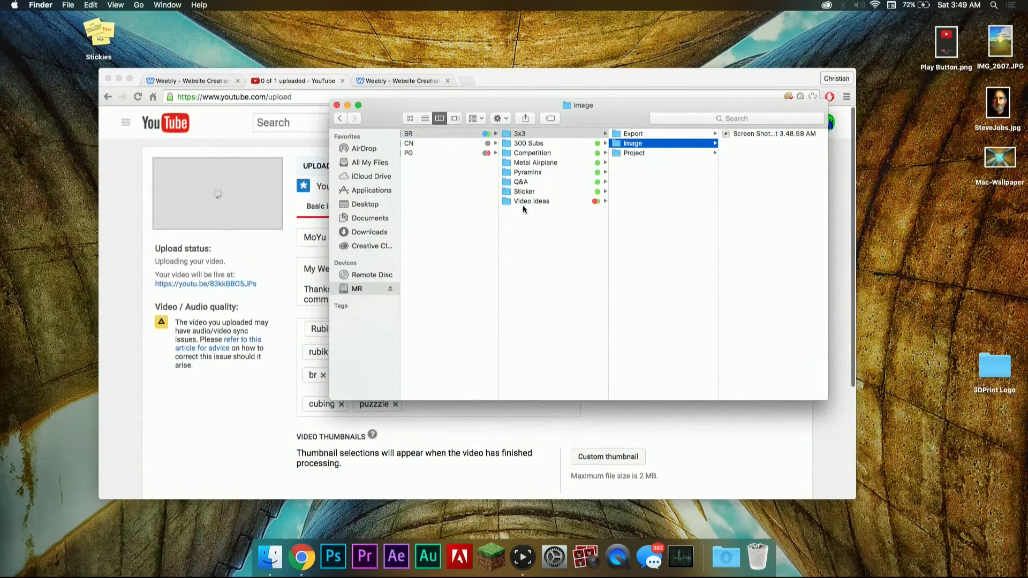
pyautogui.click(284, 430)
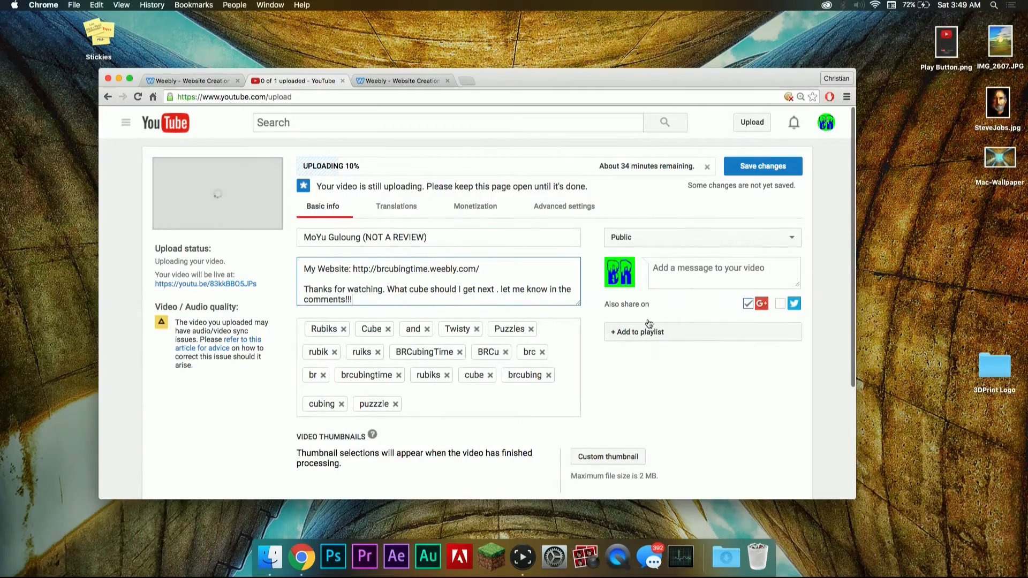
# Step: Return to the Finder window, select the Project folder inside 3x3, and launch Photoshop
pyautogui.hotkey('ctrl', 'Up')
pyautogui.click(726, 236)
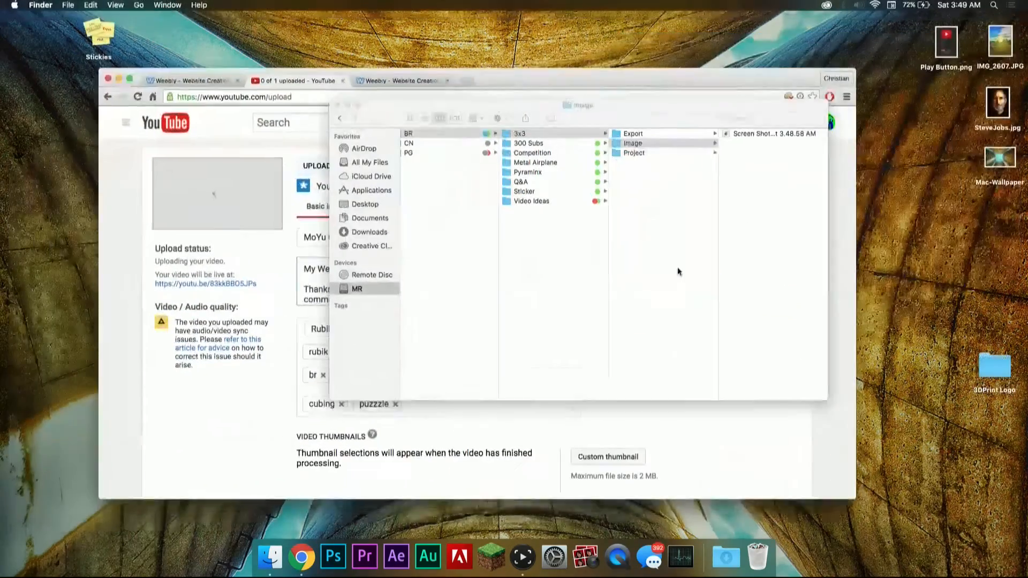
pyautogui.click(683, 157)
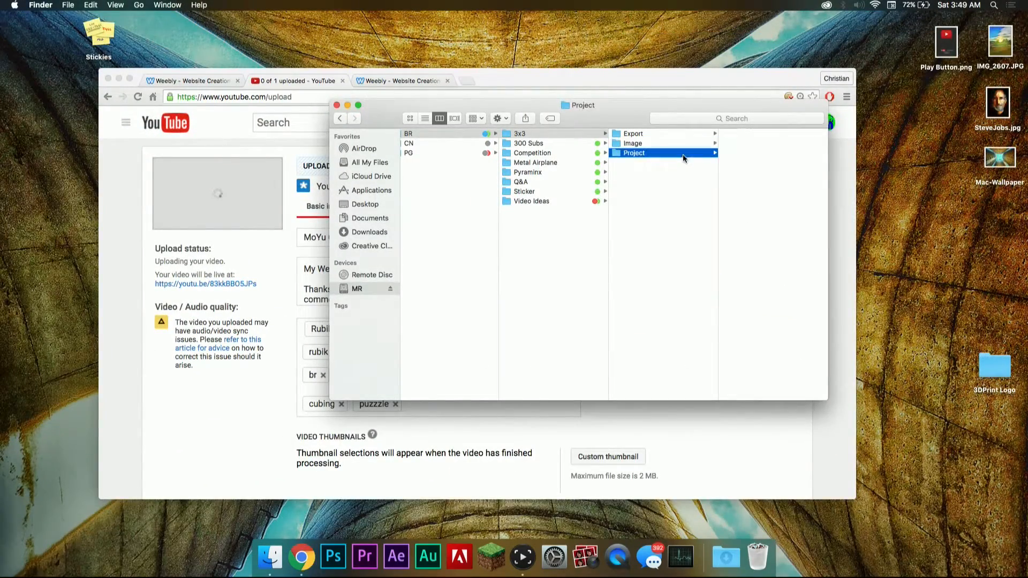
pyautogui.click(341, 556)
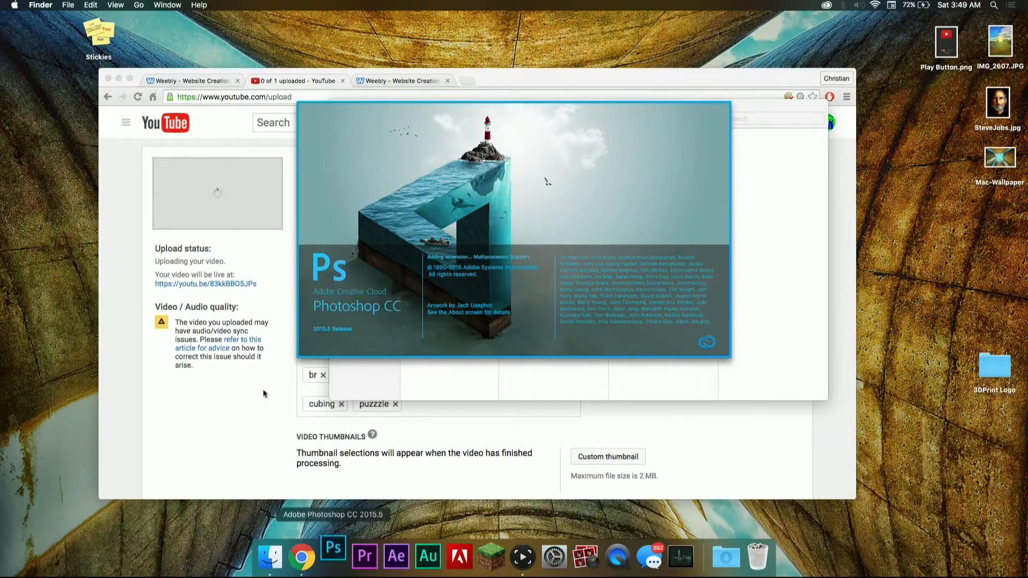
pyautogui.click(269, 271)
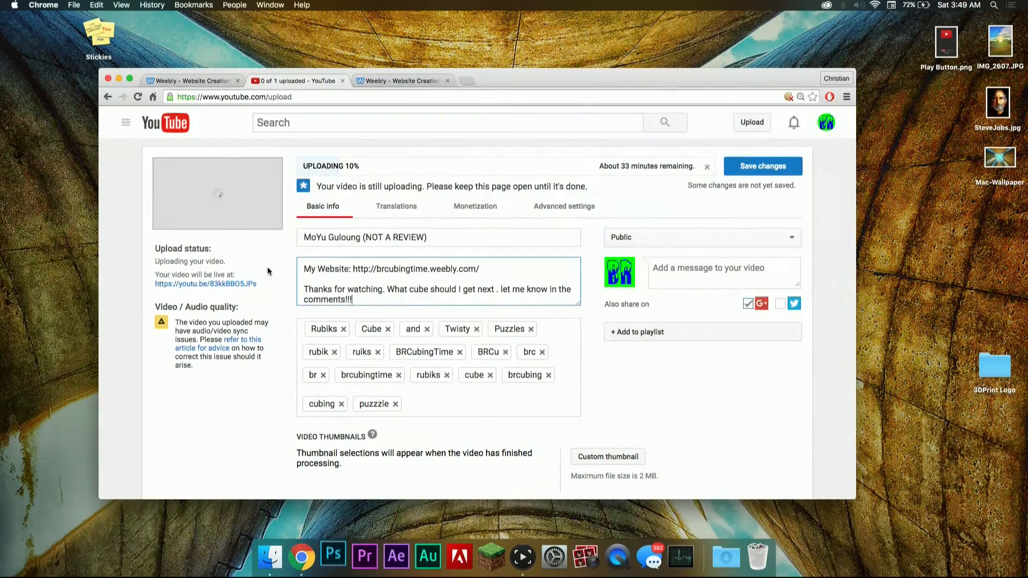
pyautogui.click(468, 81)
pyautogui.write('www.youtube.com')
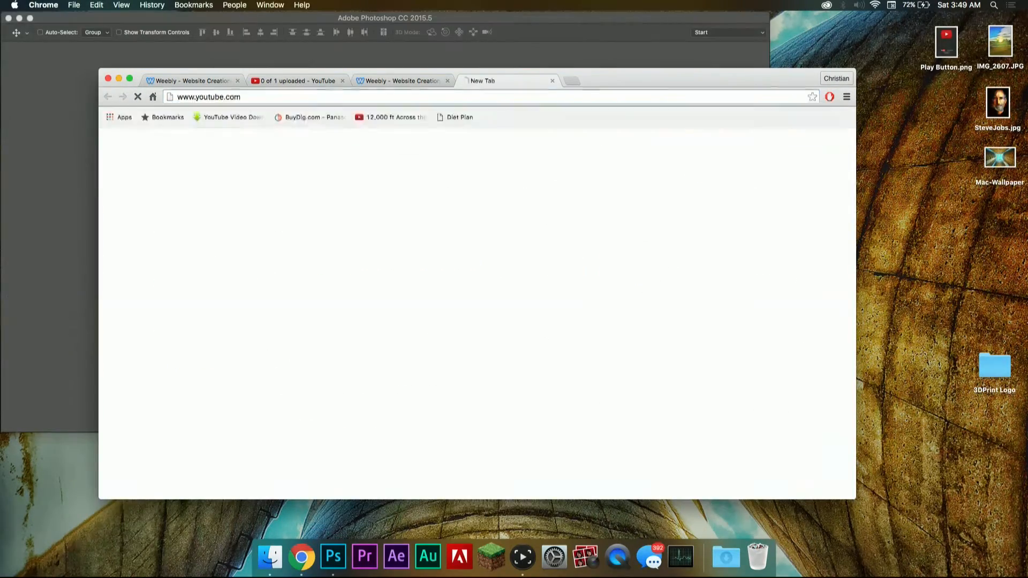
pyautogui.press('Return')
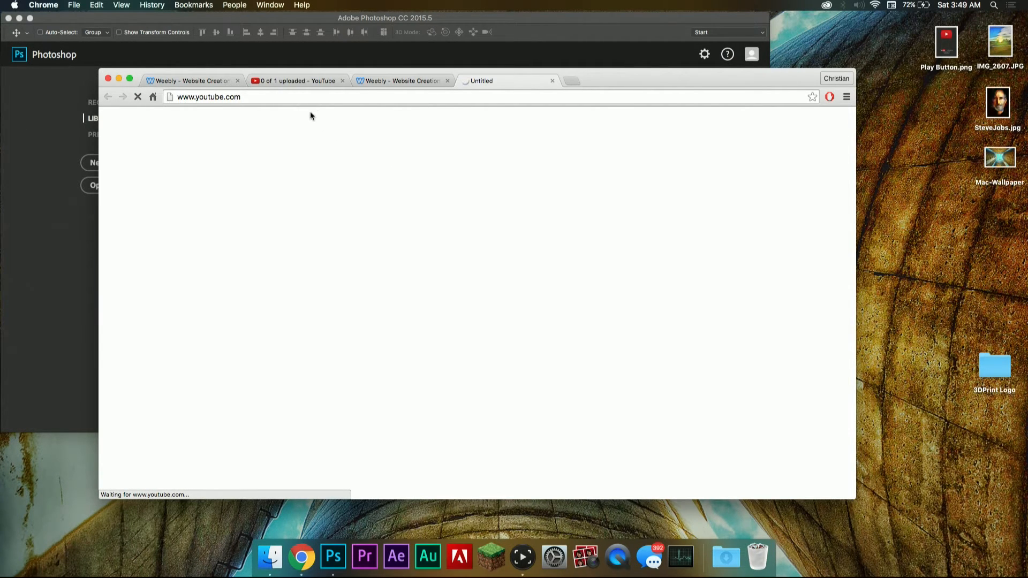
# Step: Open the BRCubingTime channel page at youtube.com/brcubingtime in the new tab
pyautogui.click(301, 98)
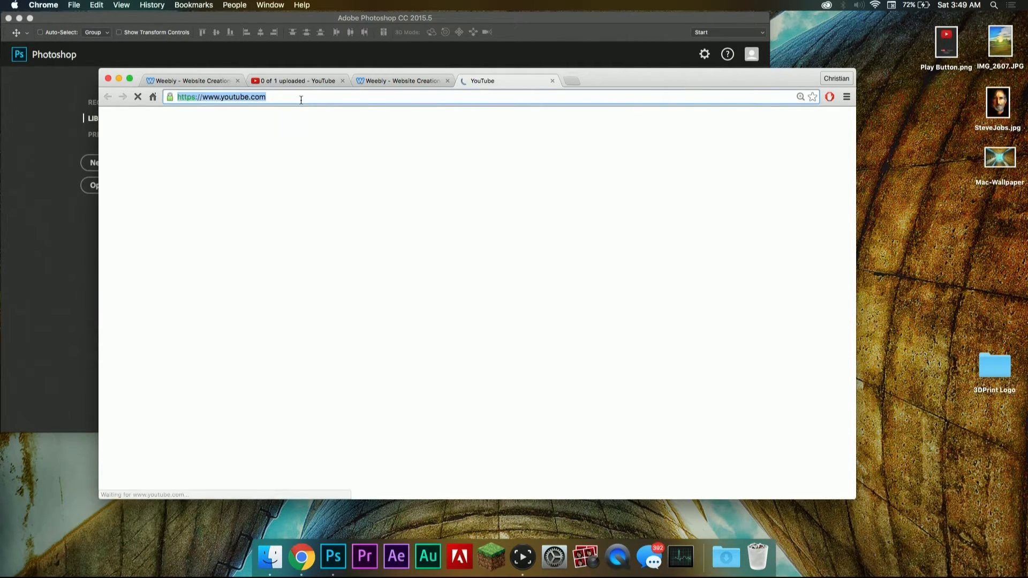
pyautogui.press('Right')
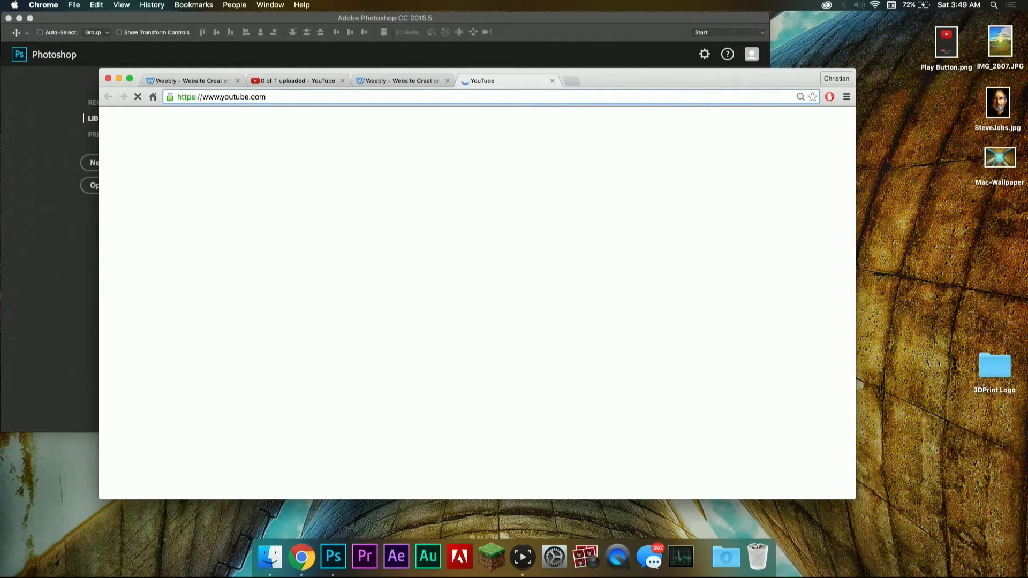
pyautogui.write('/br')
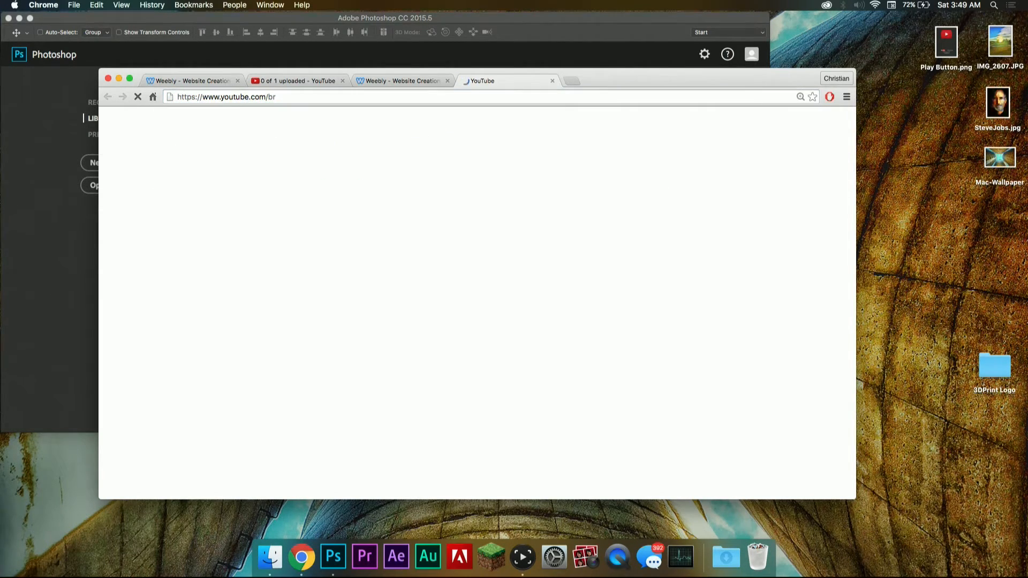
pyautogui.press('Escape')
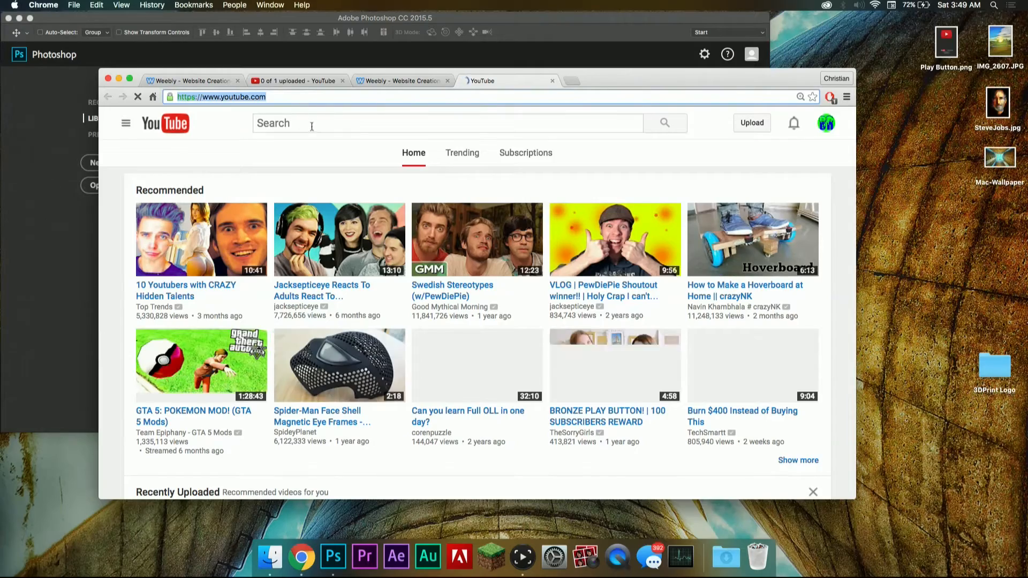
pyautogui.press('Right')
pyautogui.write('/b')
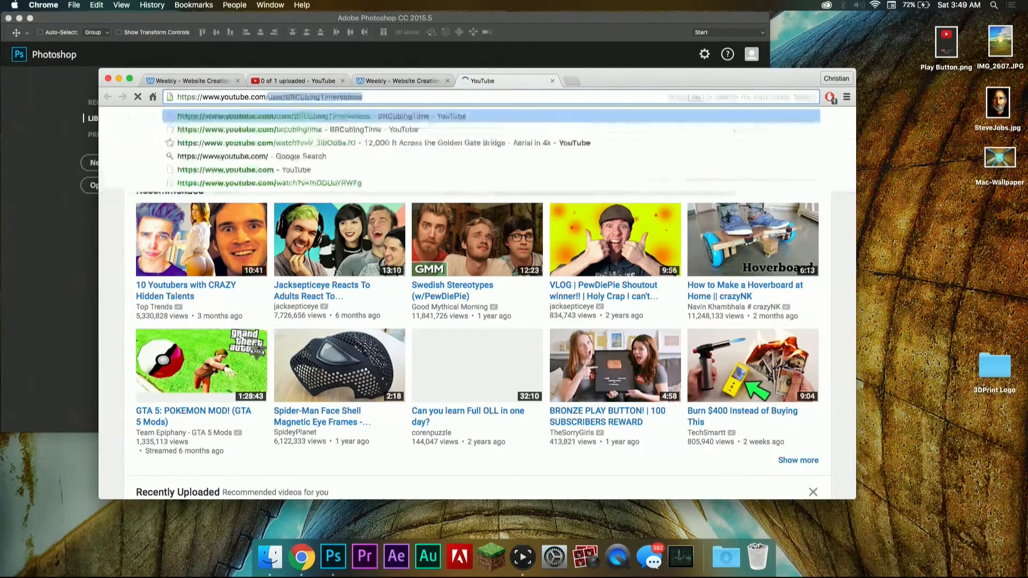
pyautogui.write('rcu')
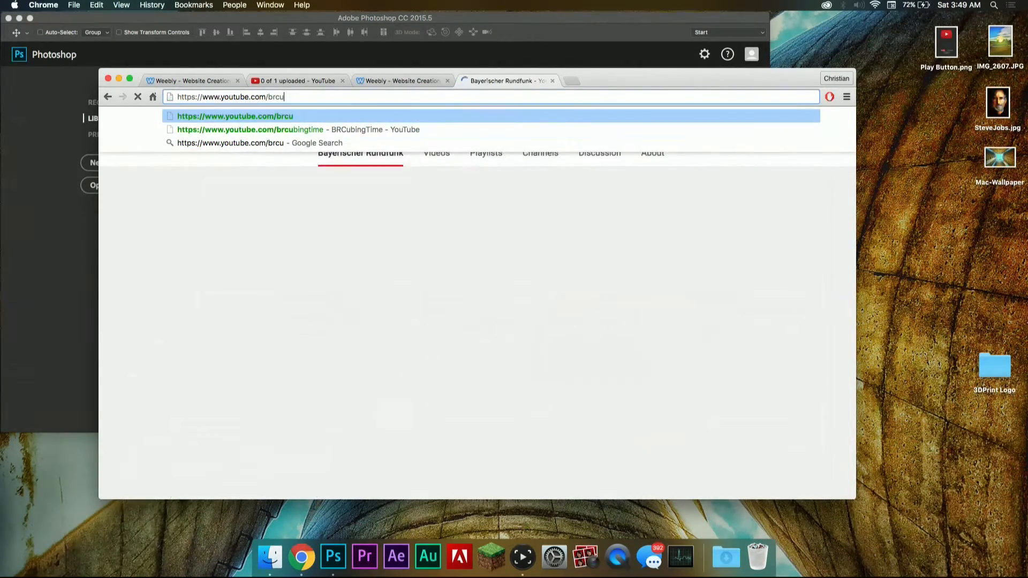
pyautogui.press('Down')
pyautogui.press('Return')
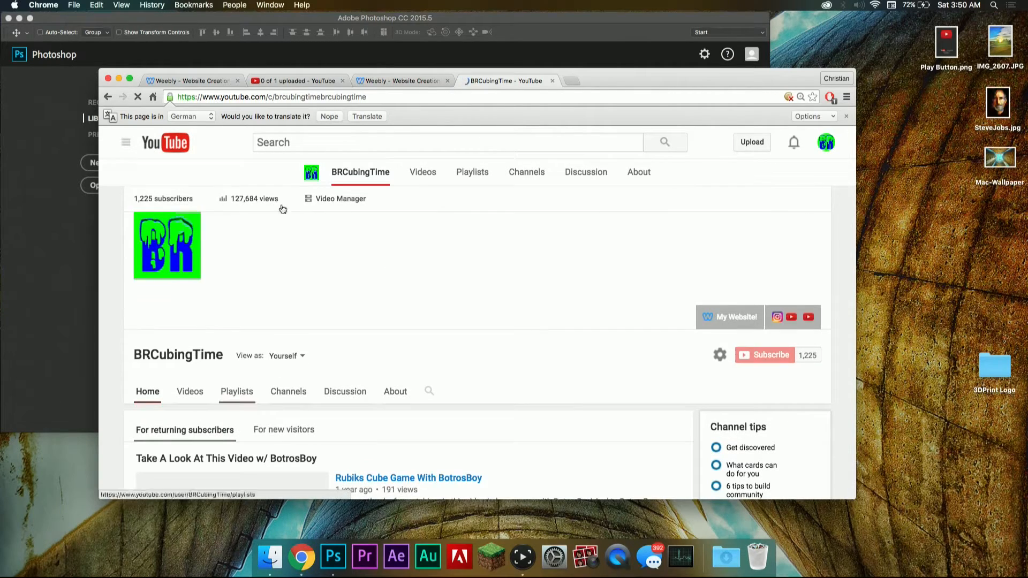
# Step: Look through the thumbnails of the channel's uploaded videos and close the channel tab
pyautogui.click(423, 172)
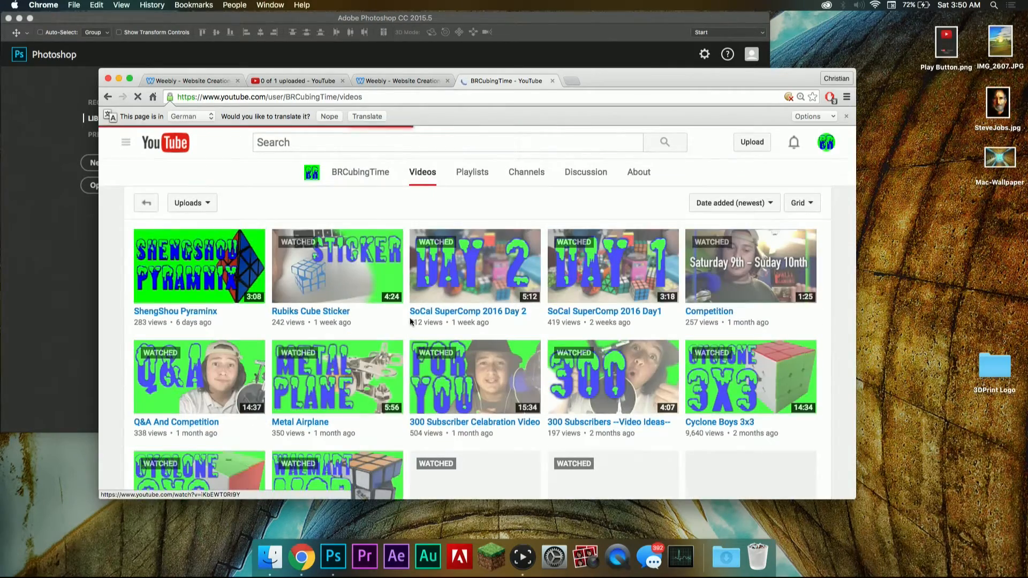
pyautogui.scroll(-2, 320, 315)
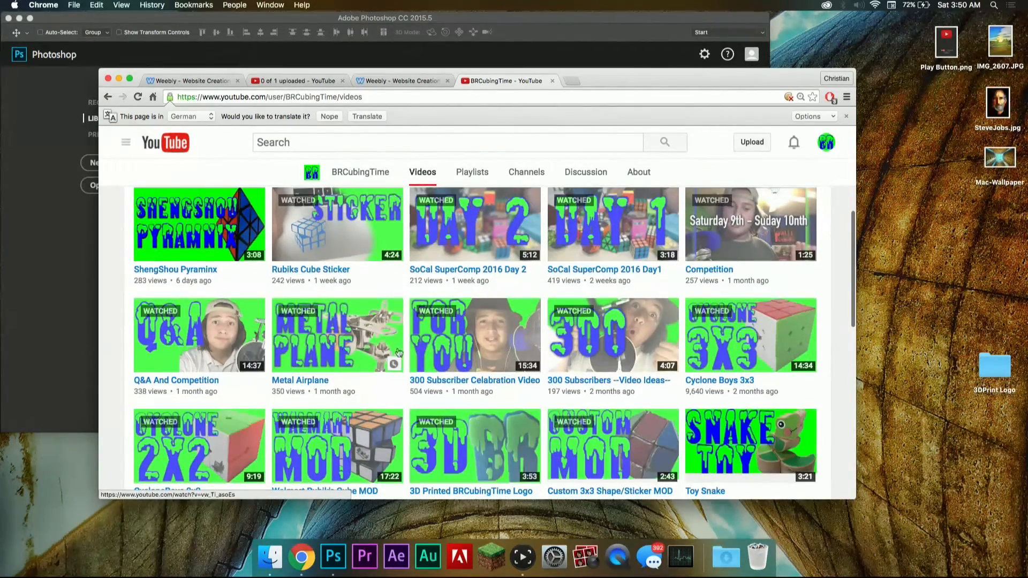
pyautogui.click(325, 85)
pyautogui.click(551, 81)
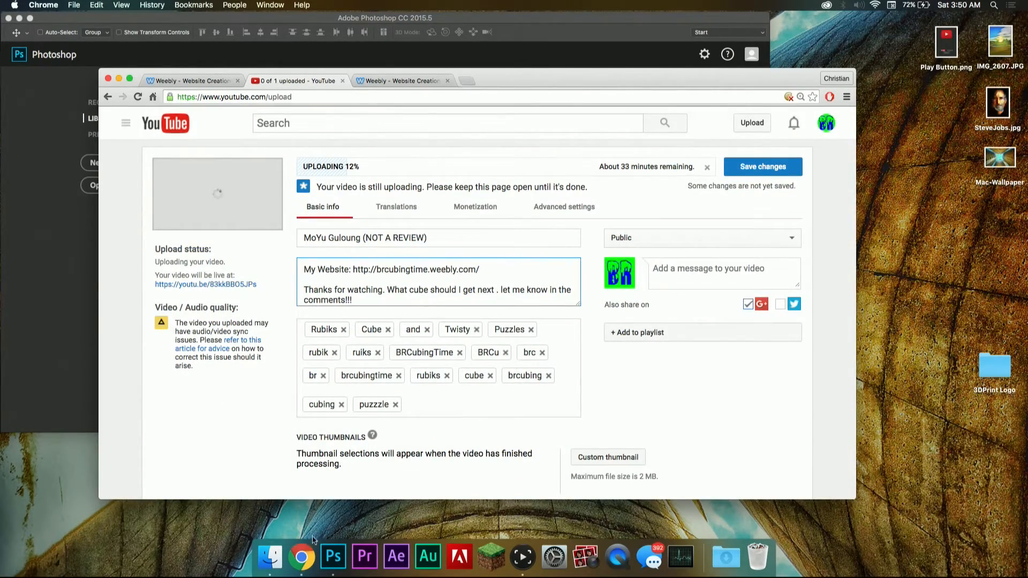
# Step: Switch to Photoshop, create a 1920 × 1080 pixel document named 3x3, and enlarge the application window
pyautogui.click(46, 372)
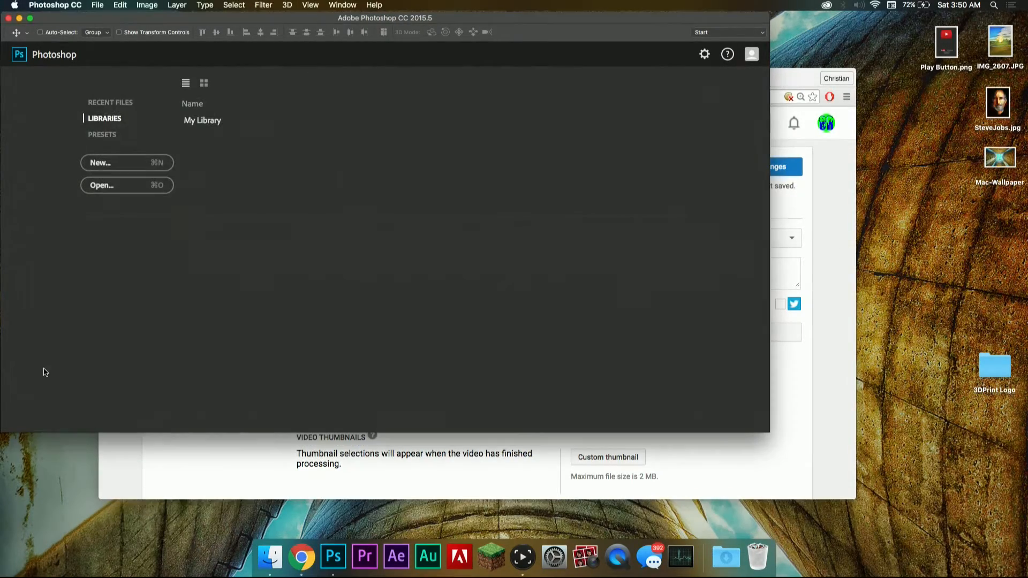
pyautogui.click(153, 171)
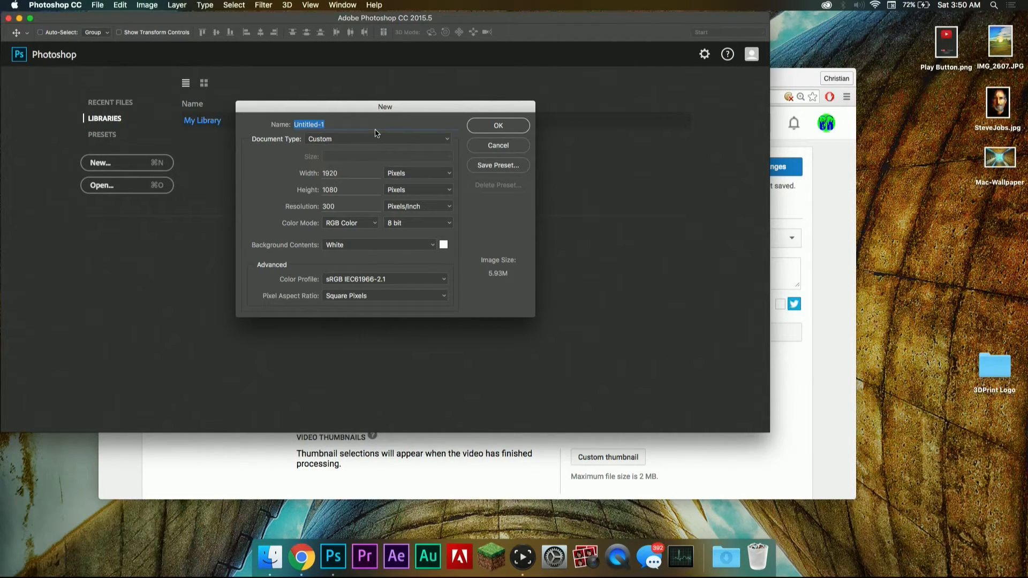
pyautogui.write('3x3')
pyautogui.click(354, 173)
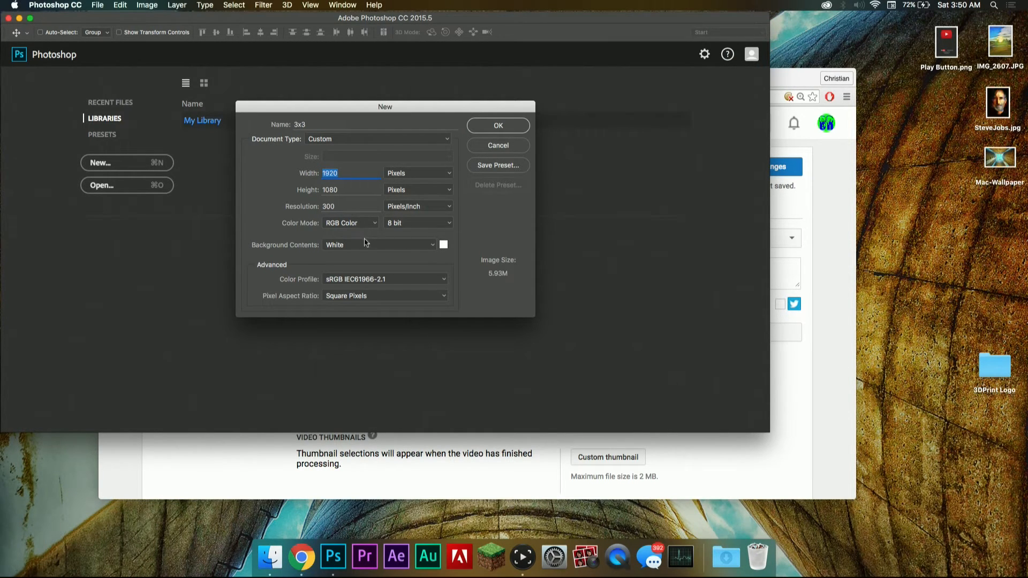
pyautogui.click(500, 125)
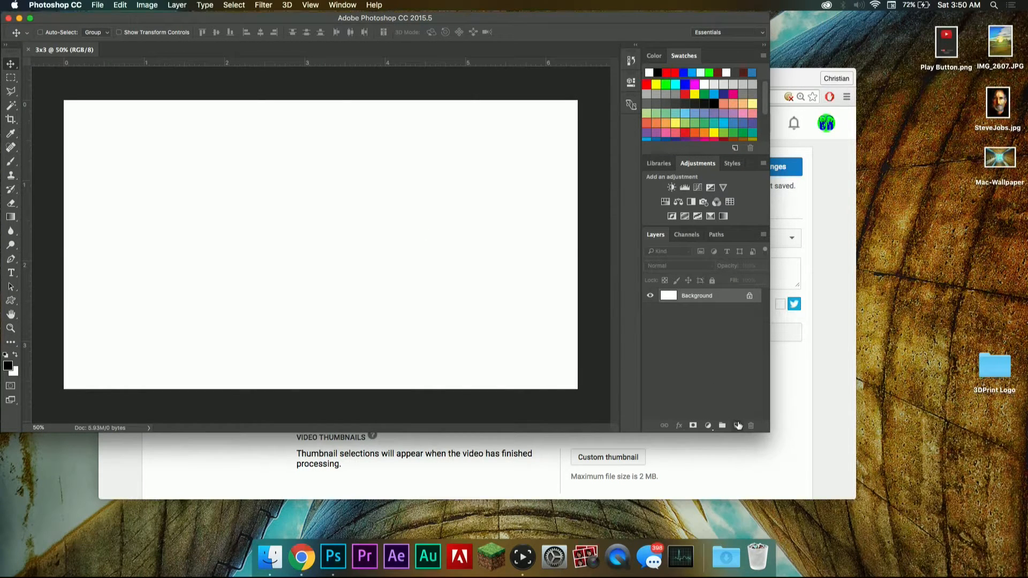
pyautogui.click(29, 19)
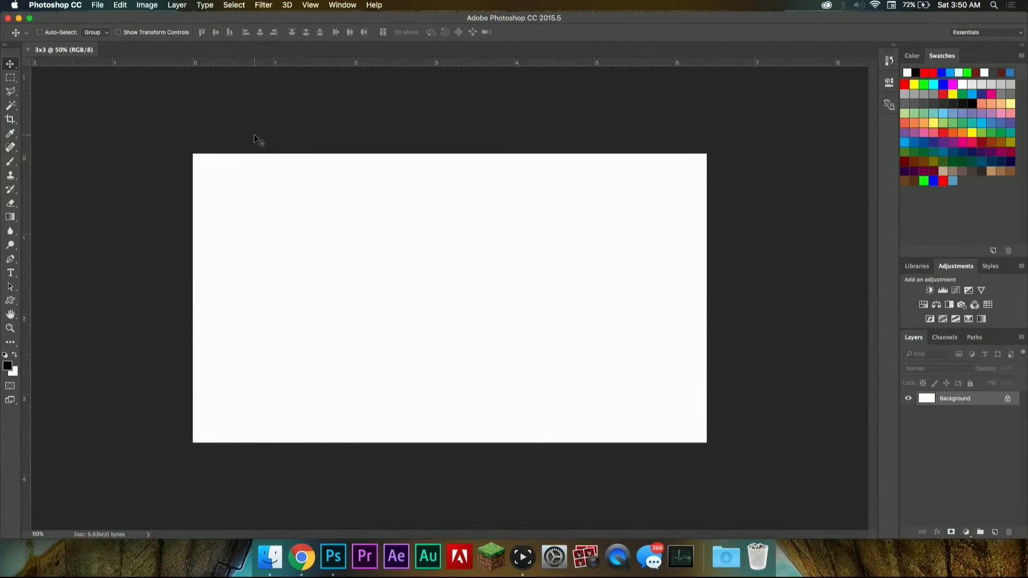
# Step: Add a new empty layer and delete the white Background layer
pyautogui.click(993, 533)
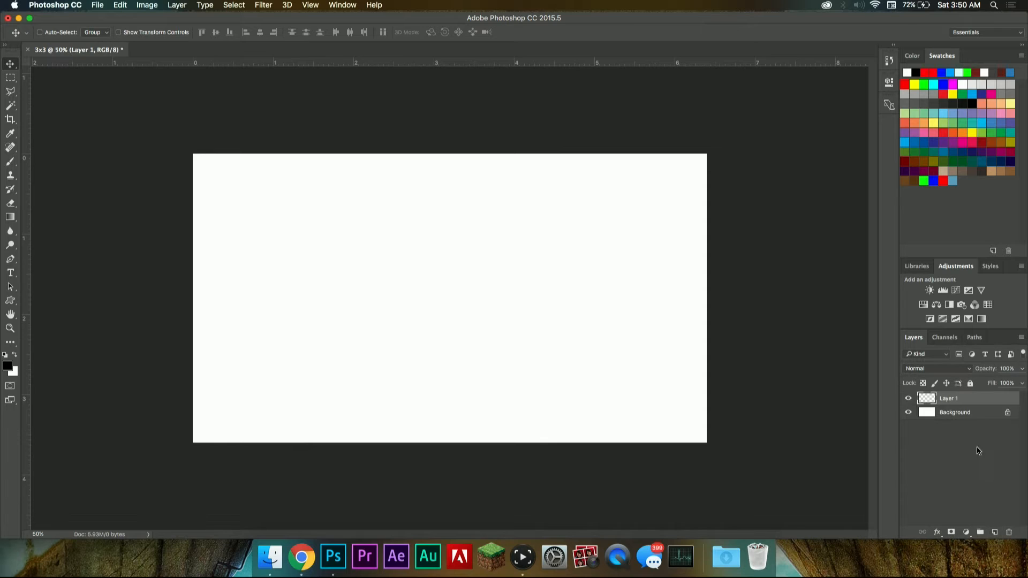
pyautogui.click(961, 418)
pyautogui.press('BackSpace')
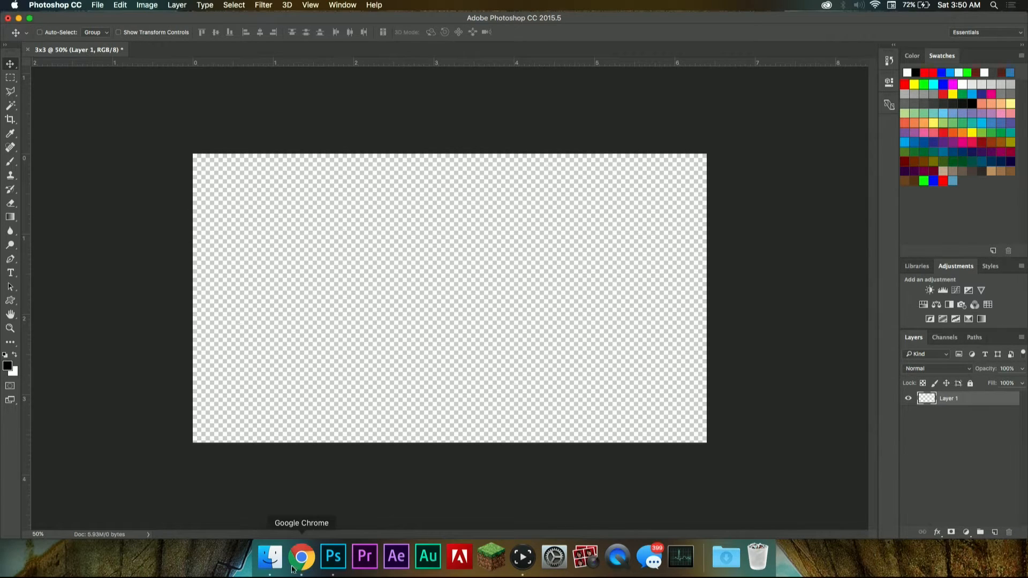
# Step: Place the cube screenshot from the 3x3 > Image folder in Finder onto the Photoshop canvas
pyautogui.click(270, 557)
pyautogui.click(653, 142)
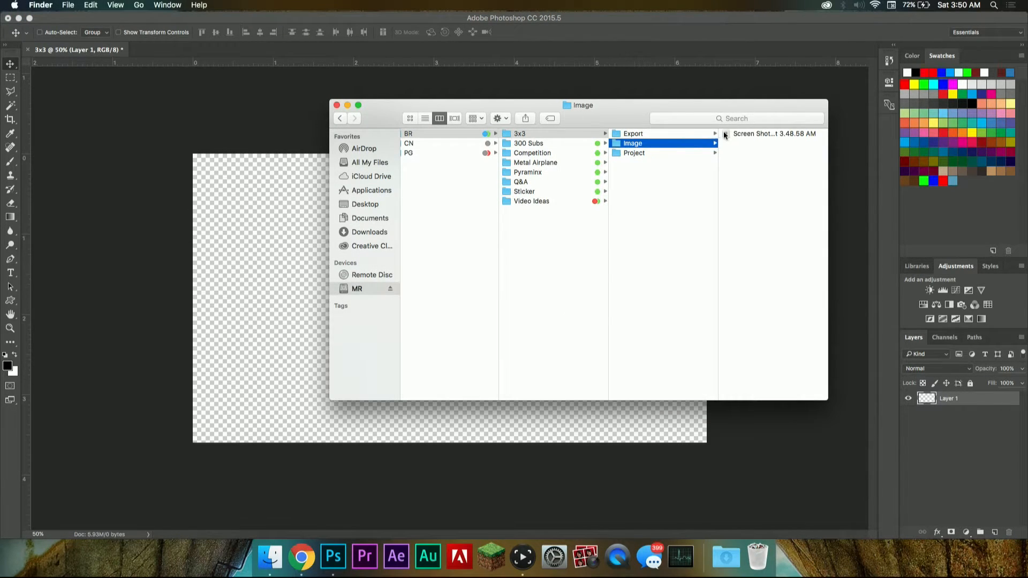
pyautogui.moveTo(725, 135); pyautogui.dragTo(249, 189)
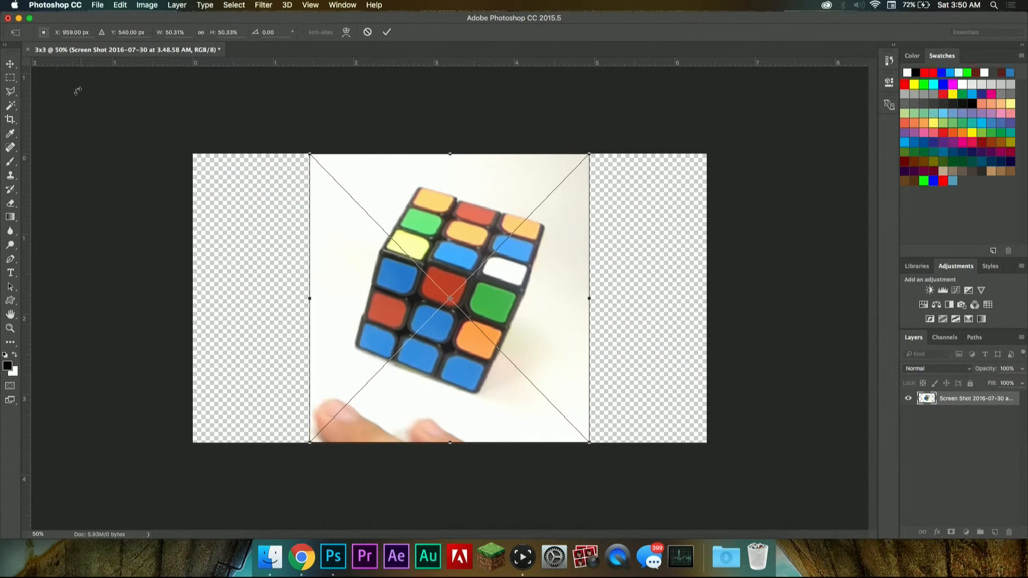
pyautogui.click(13, 64)
pyautogui.click(611, 190)
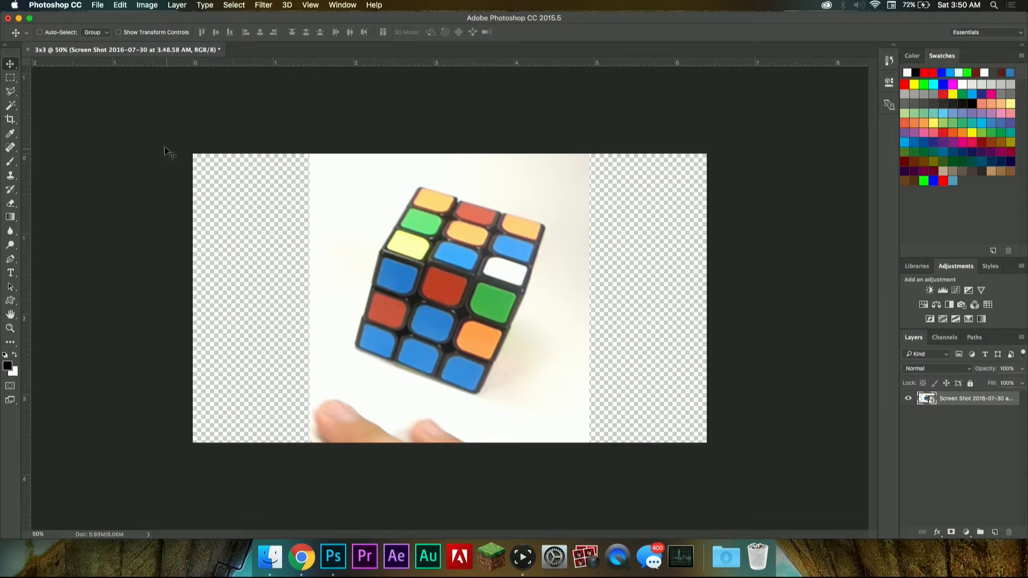
# Step: Start saving the document and choose the folder MR > Projects > PhotoShop > YouTube > BR > 3x3 > Project
pyautogui.press('super+s')
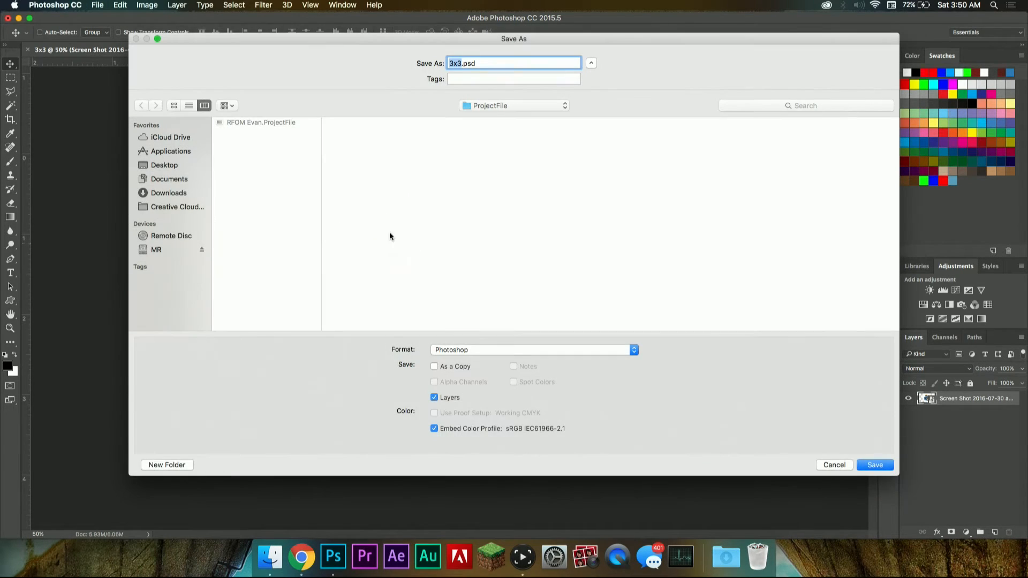
pyautogui.click(171, 250)
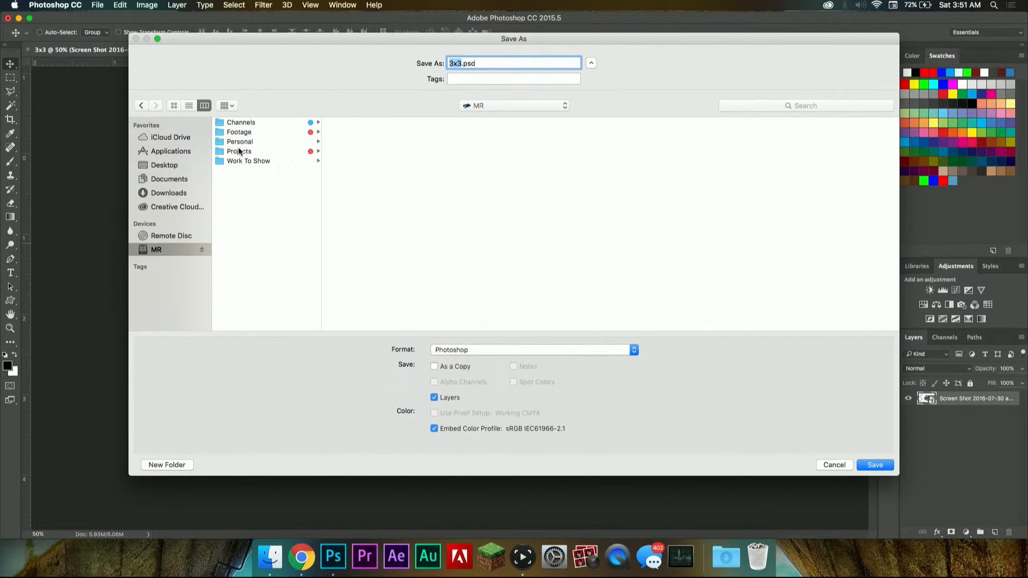
pyautogui.click(255, 153)
pyautogui.click(361, 162)
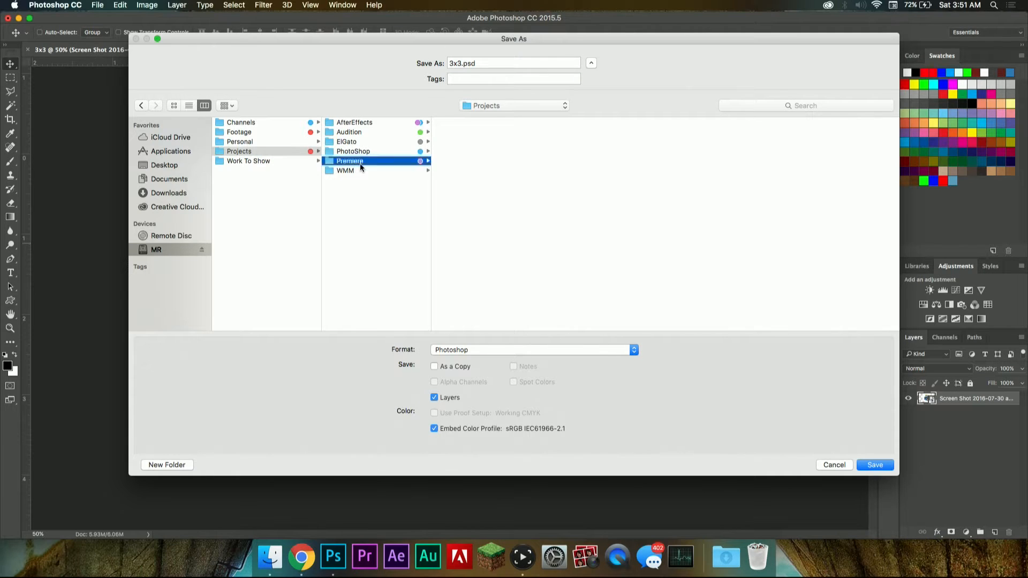
pyautogui.click(373, 152)
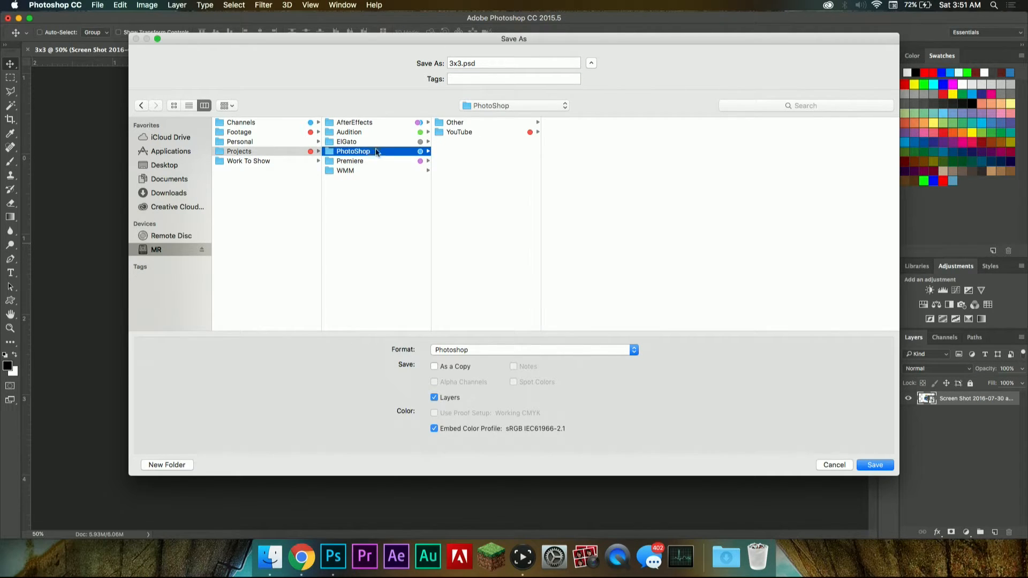
pyautogui.click(460, 132)
pyautogui.click(566, 132)
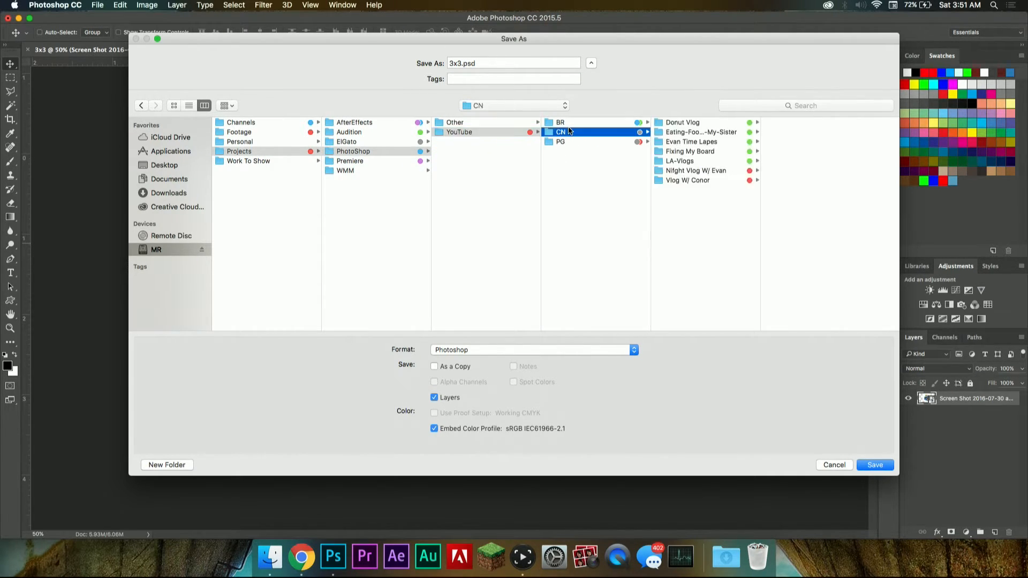
pyautogui.click(560, 122)
pyautogui.click(676, 123)
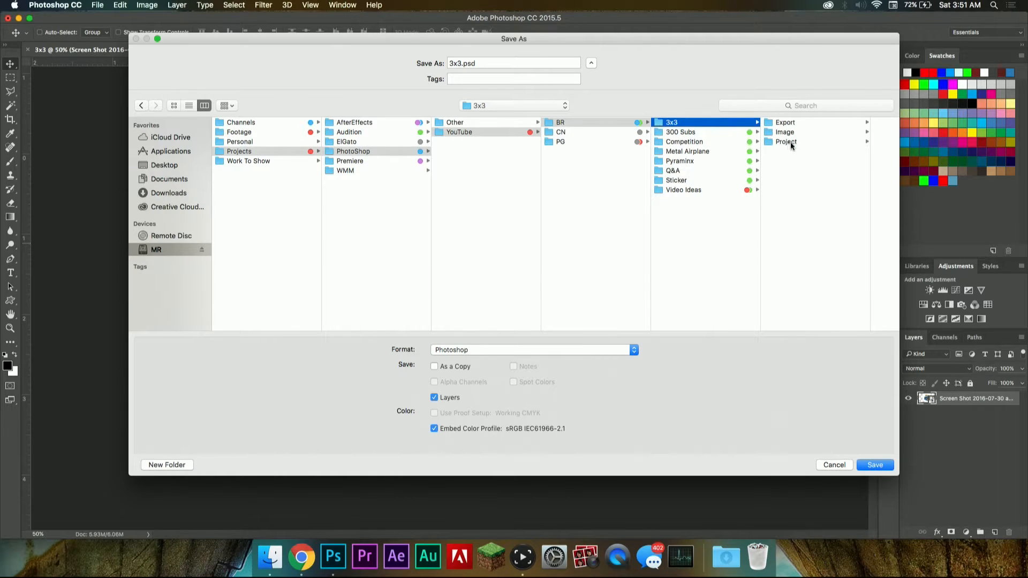
pyautogui.click(795, 140)
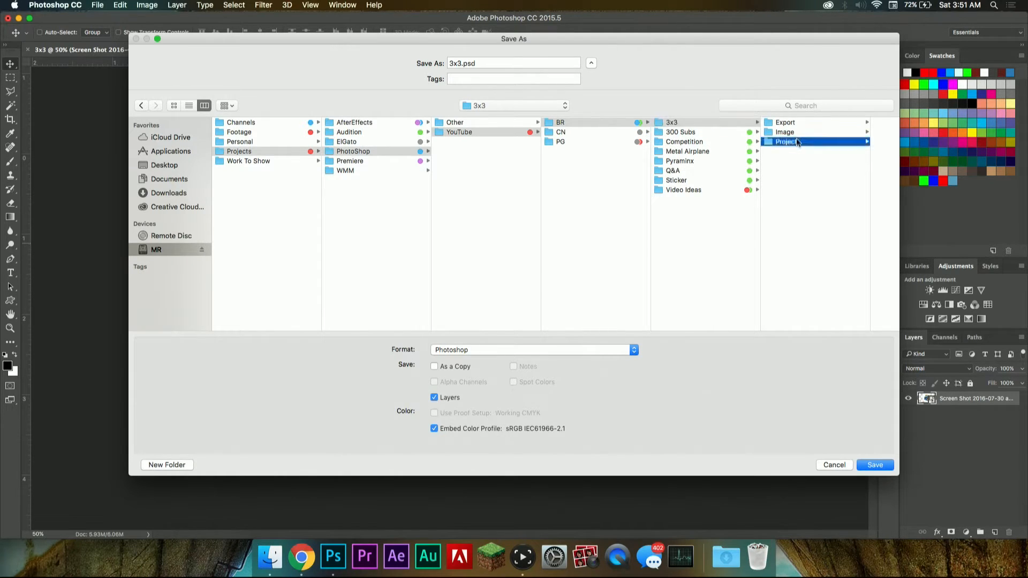
# Step: Name the file 3x3.Project and save it in Photoshop format with Maximize Compatibility on
pyautogui.click(521, 66)
pyautogui.press('Right')
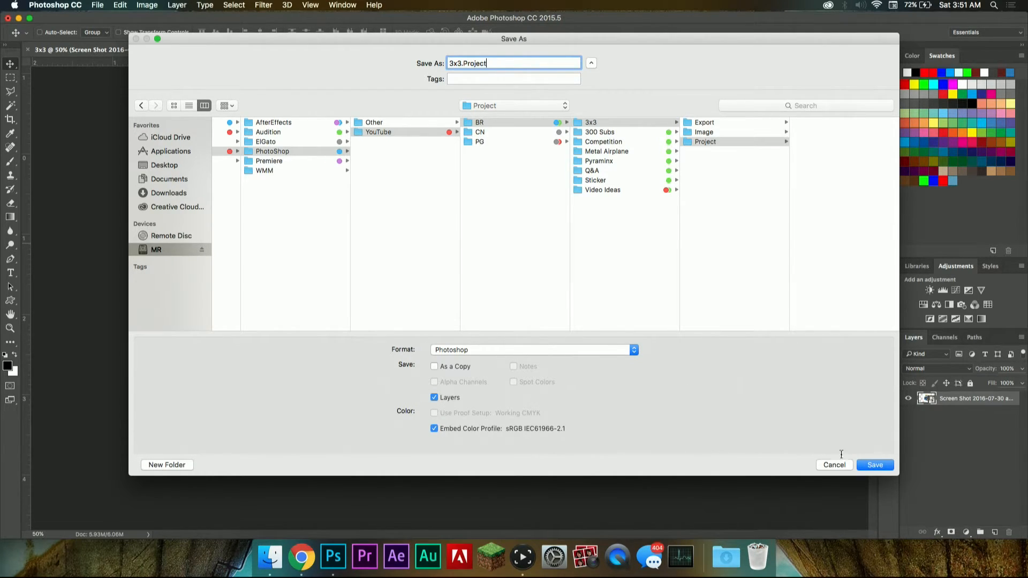
pyautogui.click(872, 465)
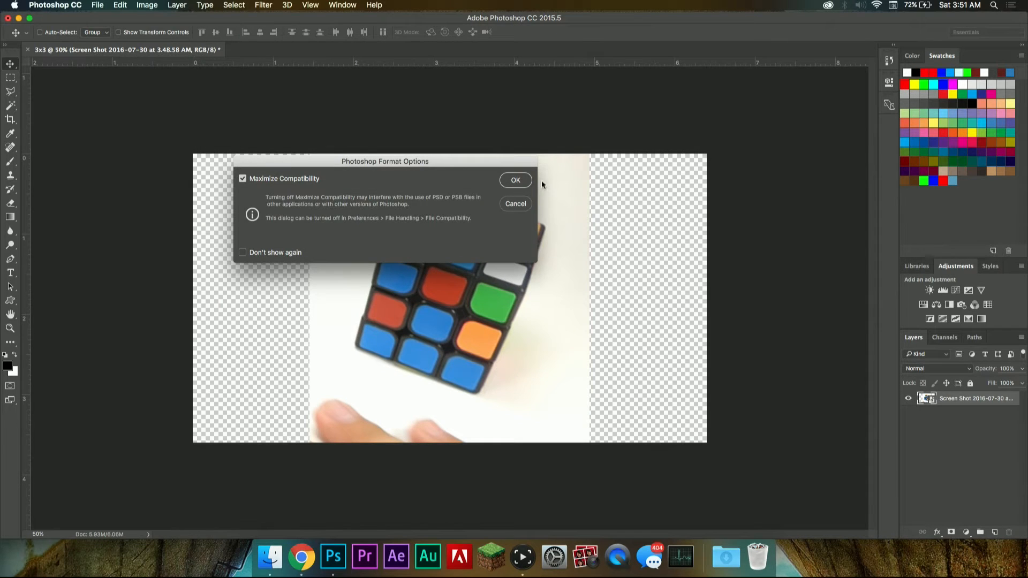
pyautogui.click(515, 180)
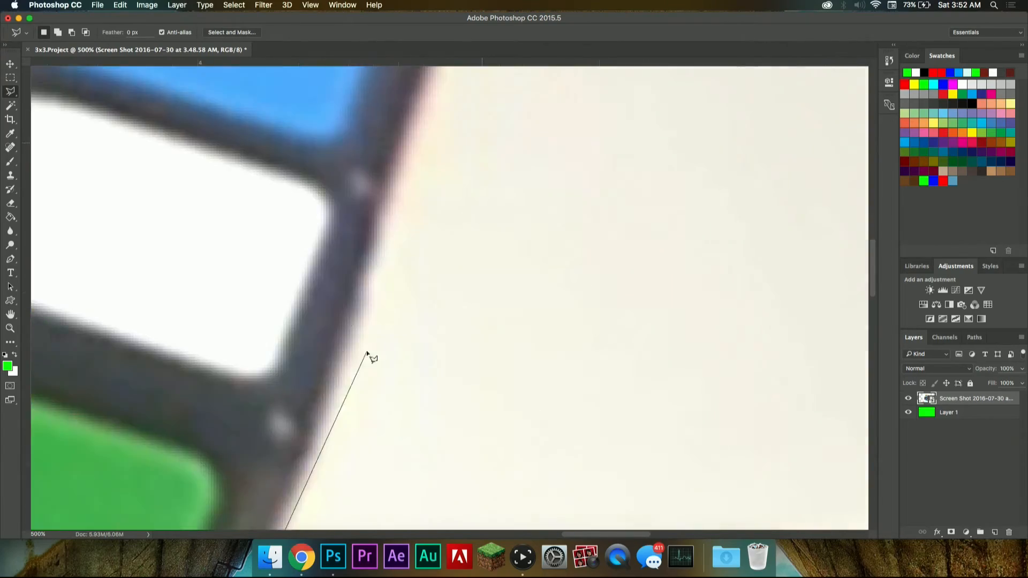
# Step: Trace the outline of the cube with the Polygonal Lasso tool on the screenshot layer
pyautogui.click(674, 363)
pyautogui.click(642, 314)
pyautogui.click(275, 215)
pyautogui.click(322, 234)
pyautogui.click(653, 211)
pyautogui.click(526, 420)
pyautogui.click(515, 498)
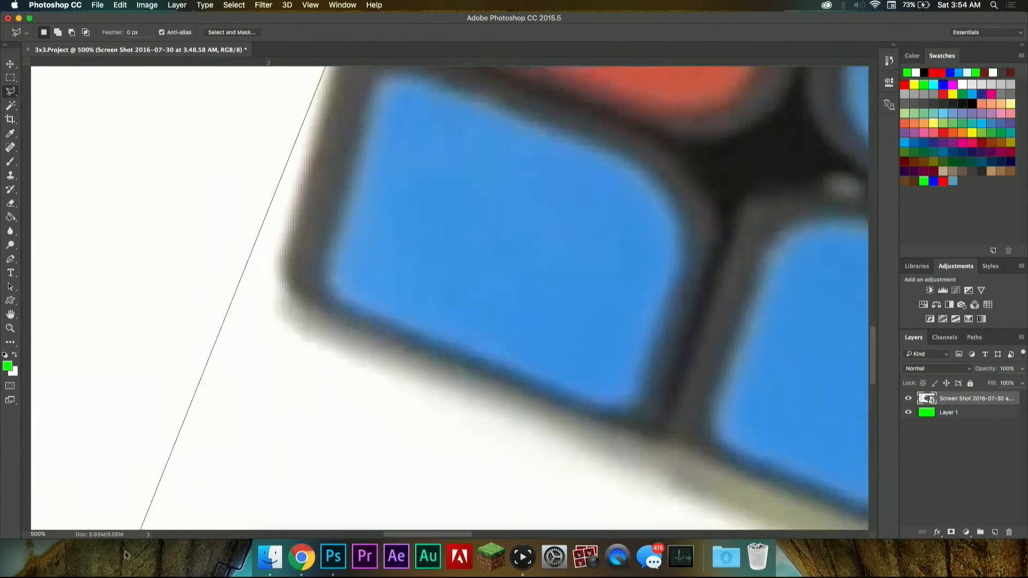
# Step: Invert the selection, delete the background around the cube, and transform the cube to fill the canvas height
pyautogui.press('super+0')
pyautogui.press('super+shift+i')
pyautogui.press('Delete')
pyautogui.press('super+t')
pyautogui.click(605, 190)
pyautogui.click(270, 557)
pyautogui.click(516, 268)
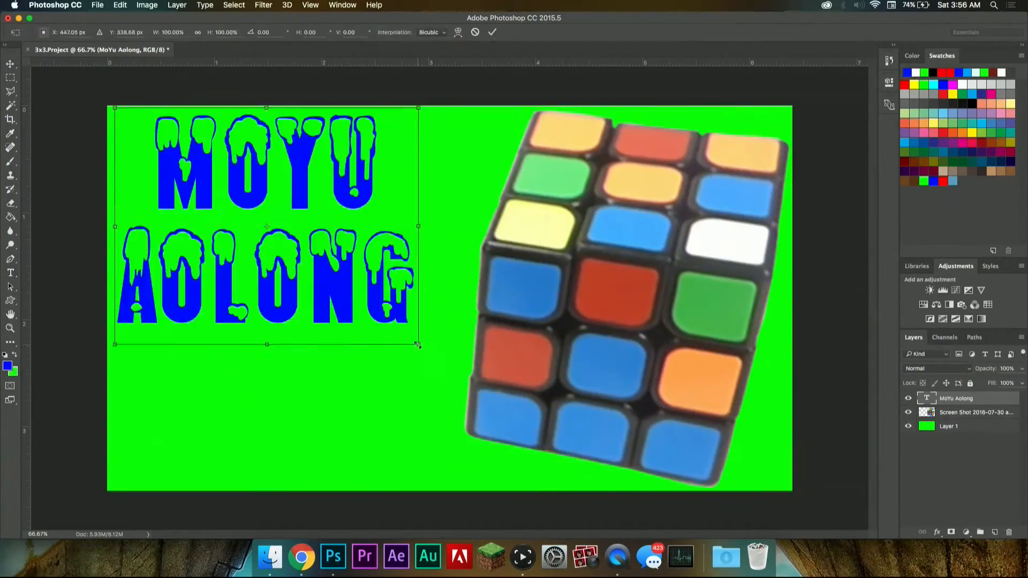
# Step: Enlarge the MoYu Aolong text until it overlaps the cube, and fill the letters' drips with green while Layer 1 is hidden
pyautogui.moveTo(418, 345); pyautogui.dragTo(602, 491)
pyautogui.press('Return')
pyautogui.click(908, 427)
pyautogui.press('g')
pyautogui.press('x')
pyautogui.click(142, 147)
pyautogui.click(908, 427)
# Step: Open Photo Booth and close it again
pyautogui.click(585, 557)
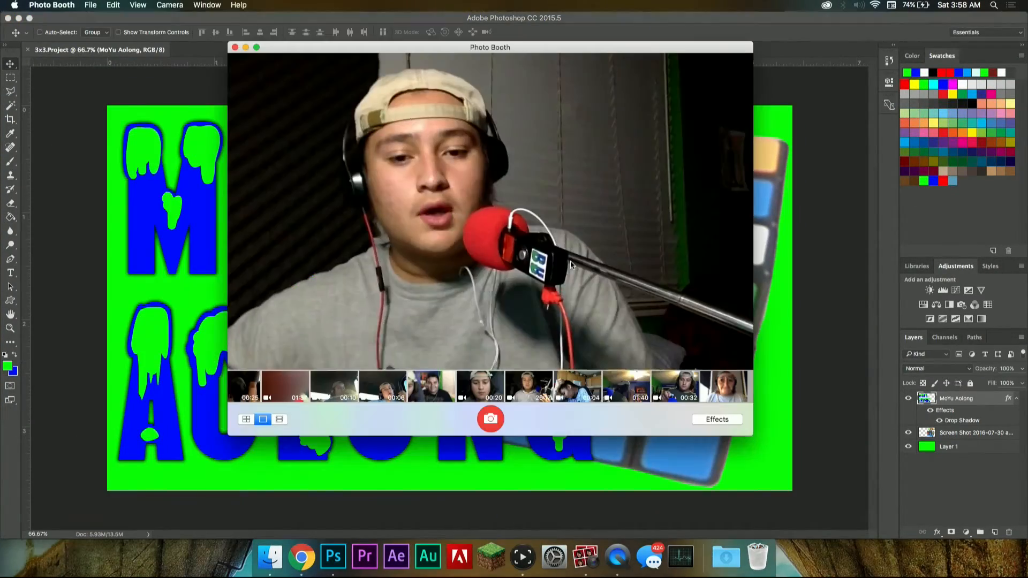
pyautogui.click(235, 47)
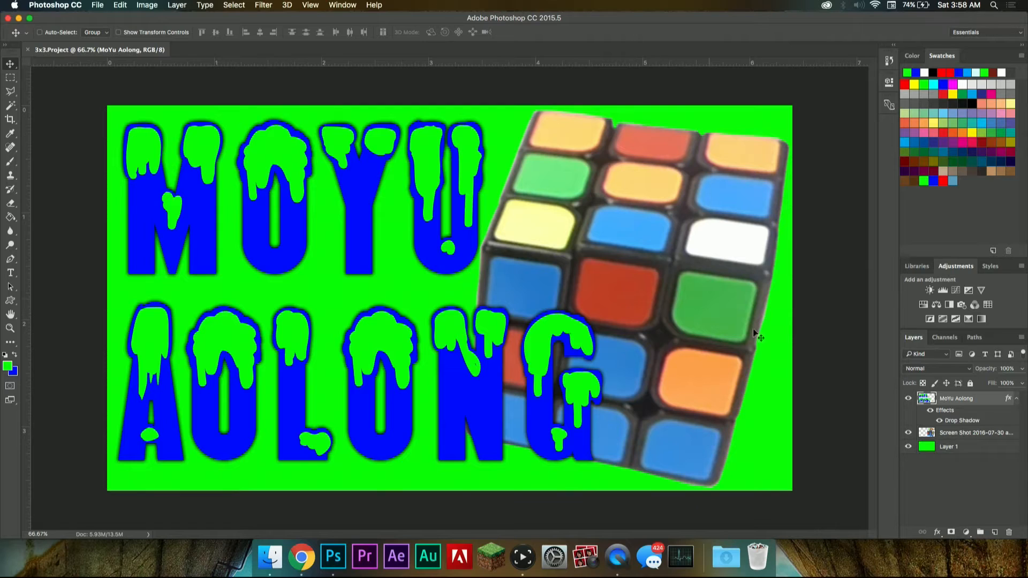
# Step: Collapse the MoYu Aolong layer's effects list and hide the text layer and the cube screenshot layer
pyautogui.click(1018, 400)
pyautogui.click(909, 399)
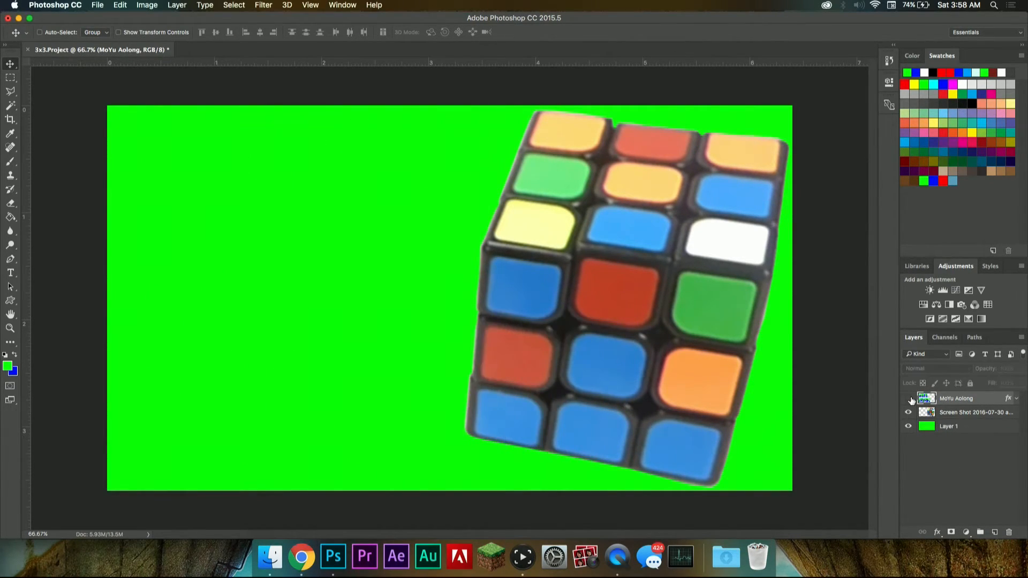
pyautogui.click(909, 398)
pyautogui.click(909, 399)
pyautogui.click(908, 412)
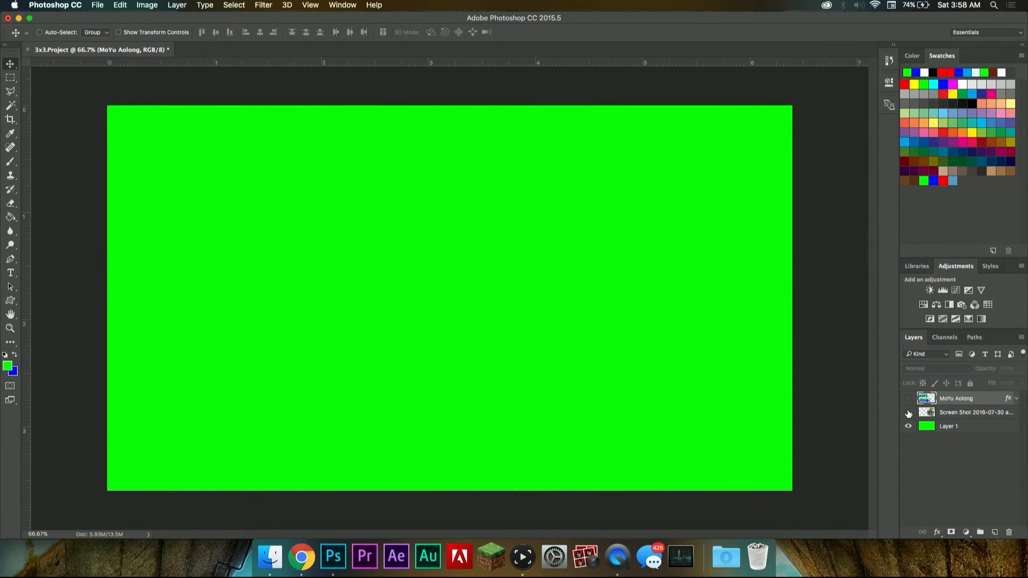
# Step: Toggle the layers' visibility and leave Layer 1, the cube screenshot layer and the MoYu Aolong layer all shown
pyautogui.click(908, 413)
pyautogui.click(908, 413)
pyautogui.click(908, 426)
pyautogui.click(908, 426)
pyautogui.click(908, 426)
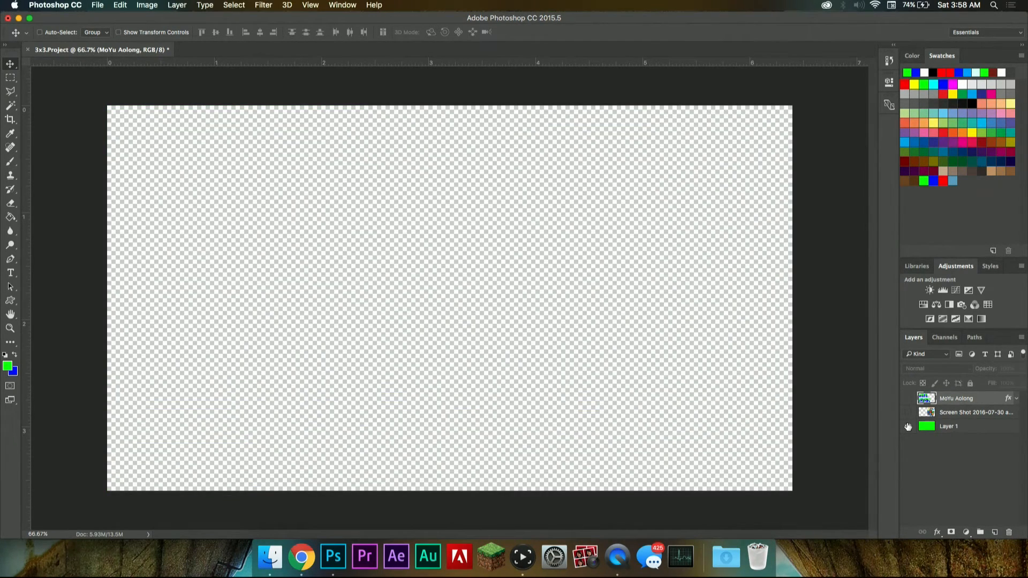
pyautogui.click(908, 426)
pyautogui.click(908, 412)
pyautogui.click(909, 398)
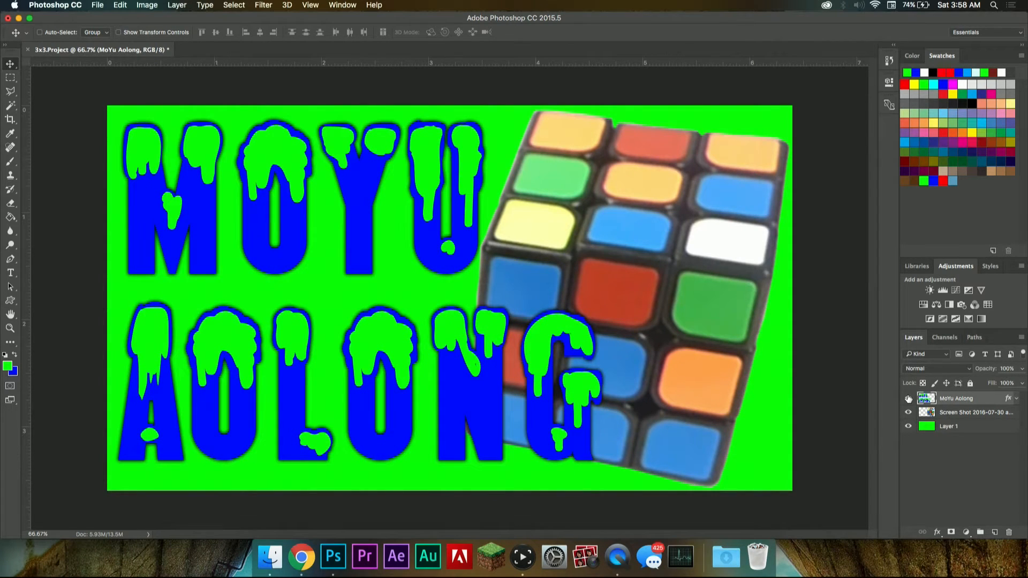
# Step: Start an Export As of the finished thumbnail and set the file format to JPG
pyautogui.click(97, 5)
pyautogui.moveTo(188, 154)
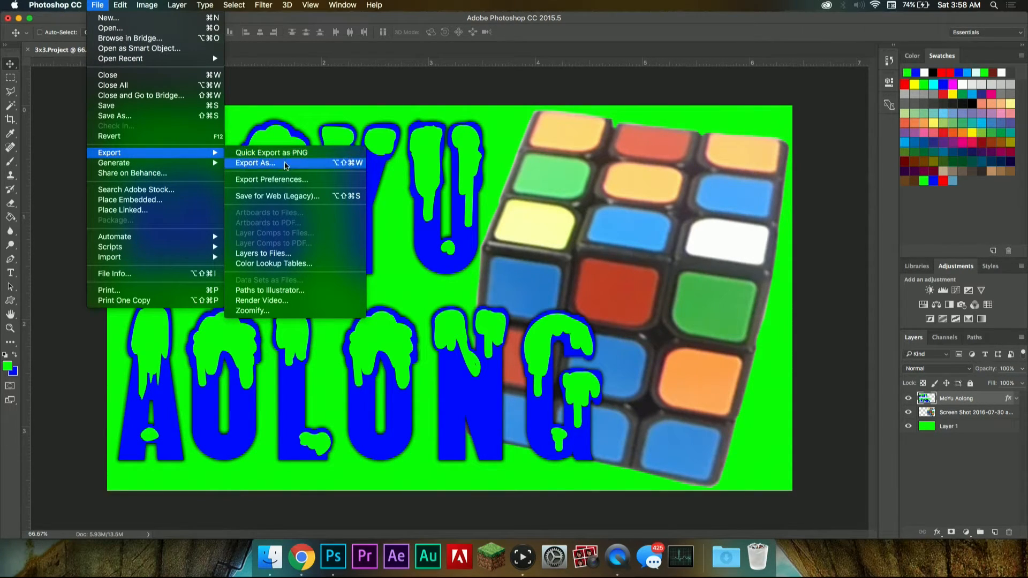
pyautogui.click(285, 163)
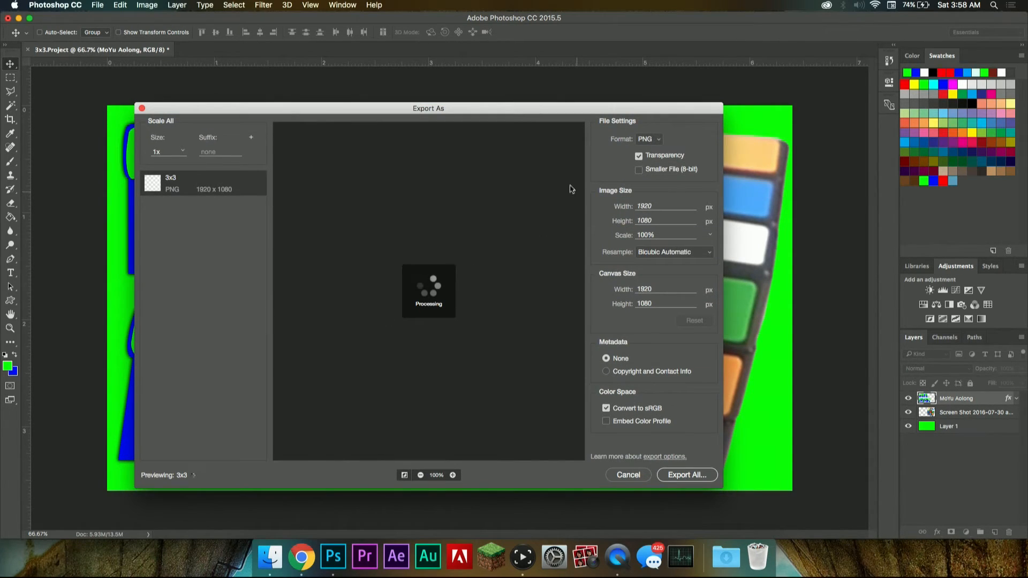
pyautogui.click(657, 141)
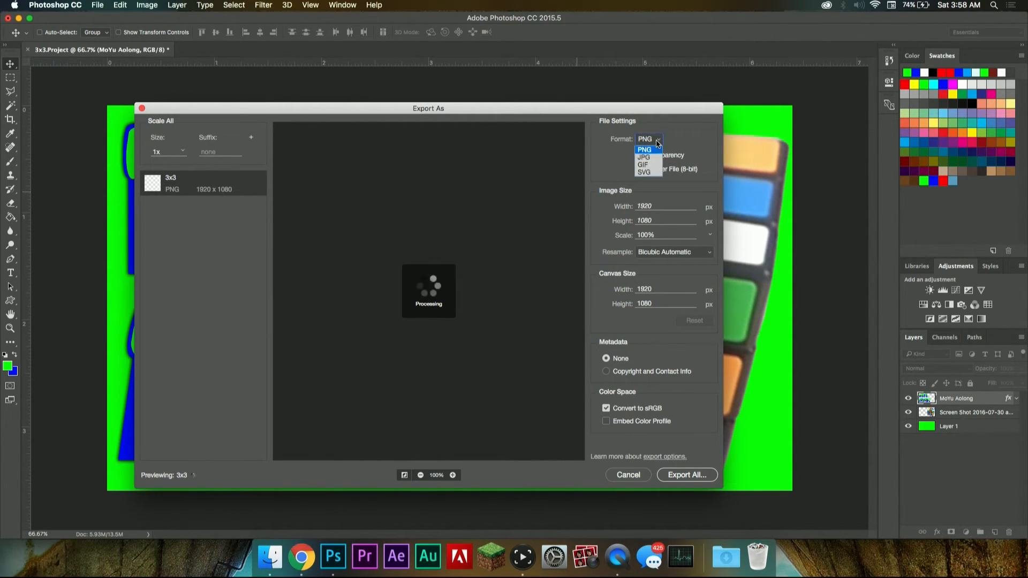
pyautogui.click(652, 158)
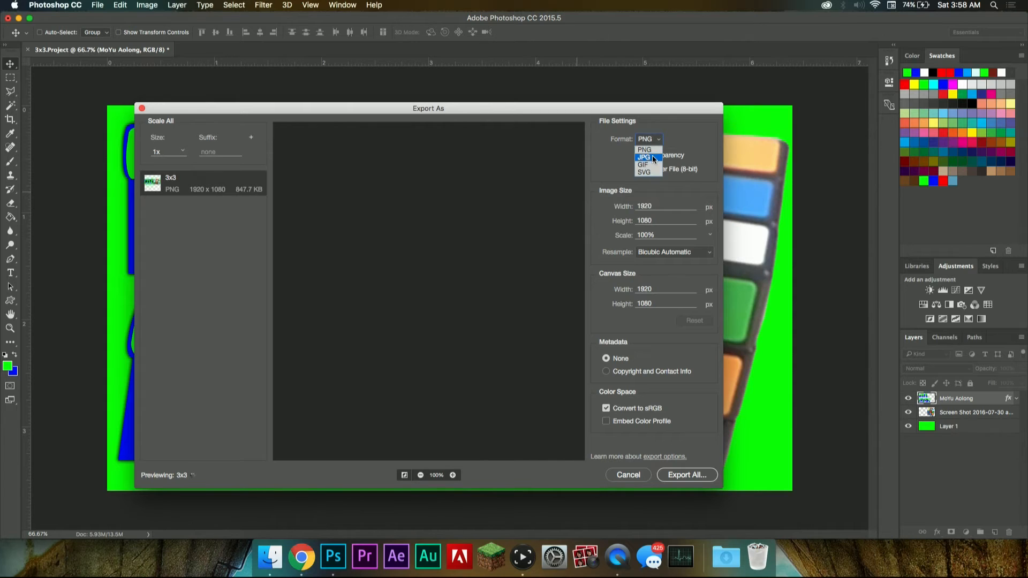
# Step: Check the maximum custom thumbnail file size on the YouTube upload page in Chrome and return to Photoshop's export settings
pyautogui.click(302, 555)
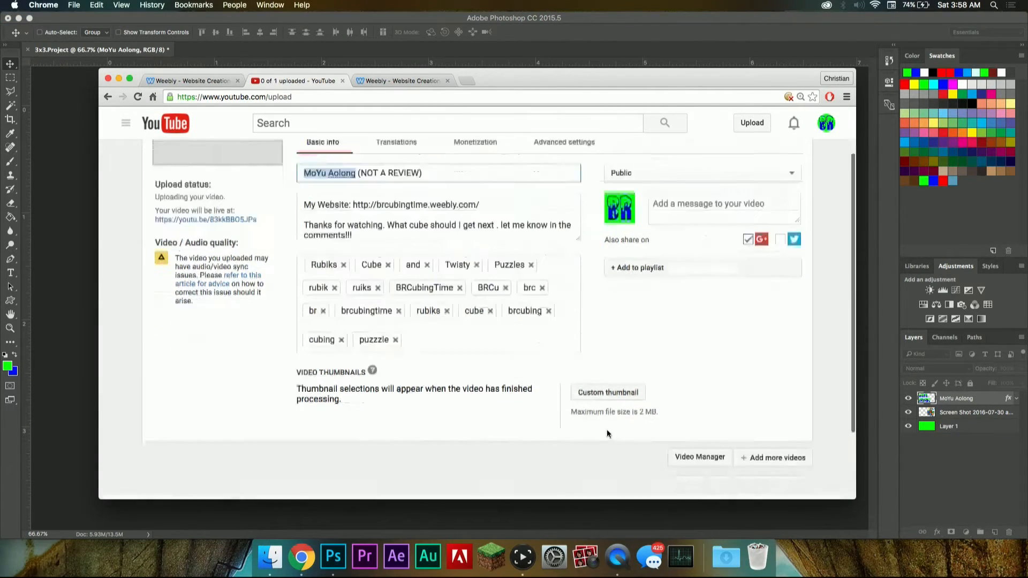
pyautogui.scroll(-3, 607, 433)
pyautogui.click(84, 434)
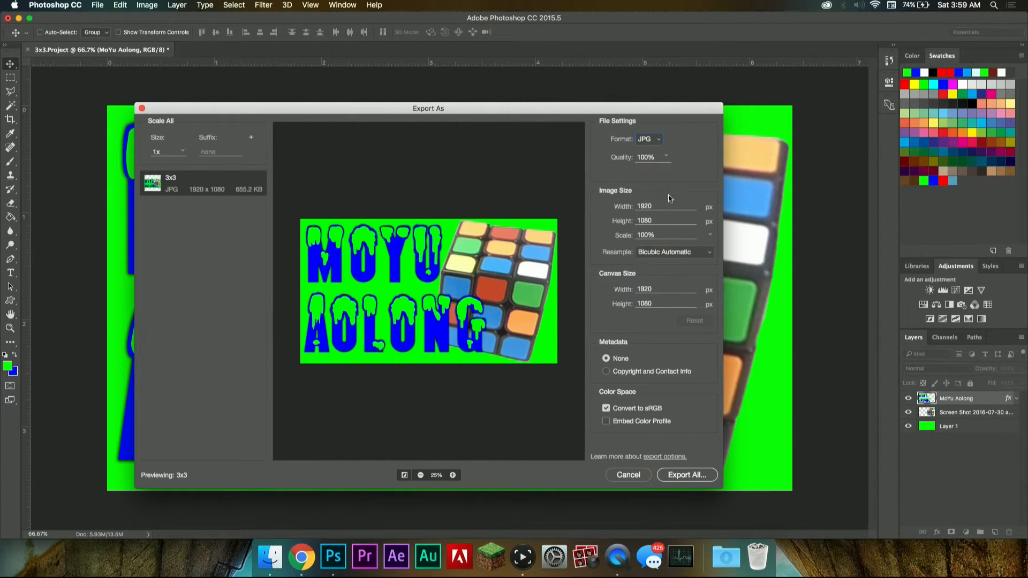
# Step: Export the thumbnail into the 3x3 project's Export folder under the name 3x3.Thimbnail.jpg
pyautogui.click(679, 474)
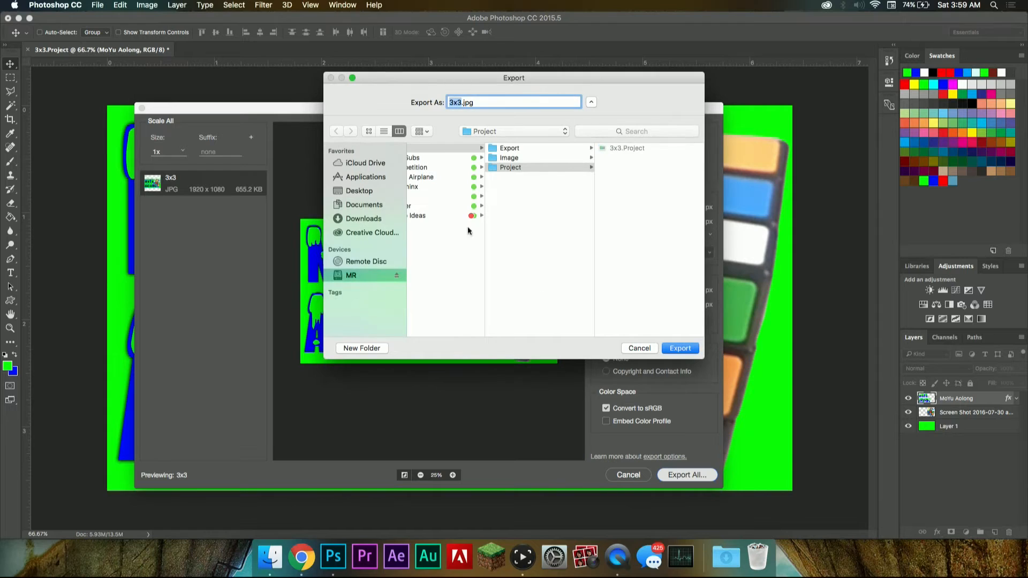
pyautogui.hscroll(-1, 489, 217)
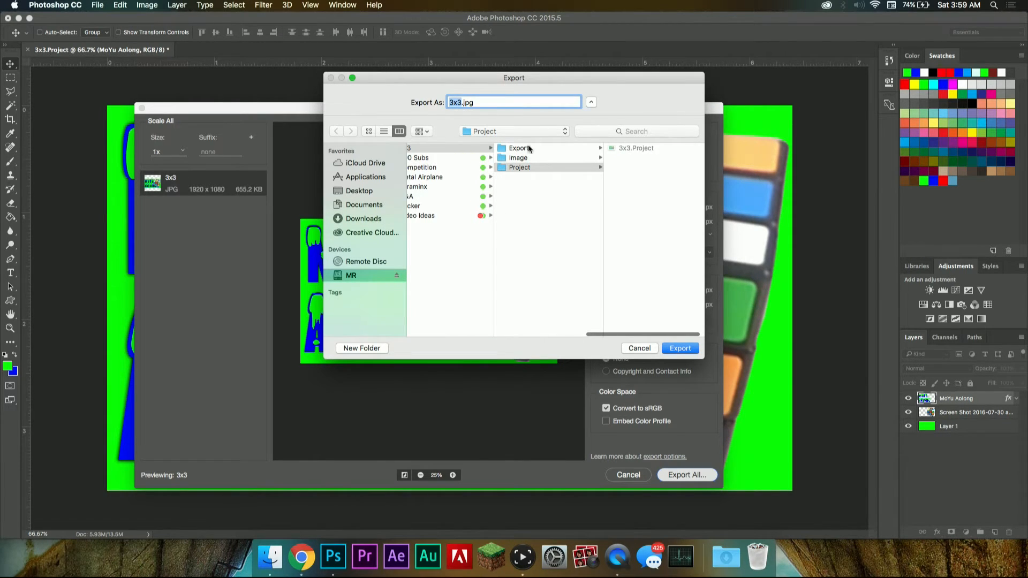
pyautogui.click(528, 148)
pyautogui.moveTo(509, 103); pyautogui.dragTo(376, 96)
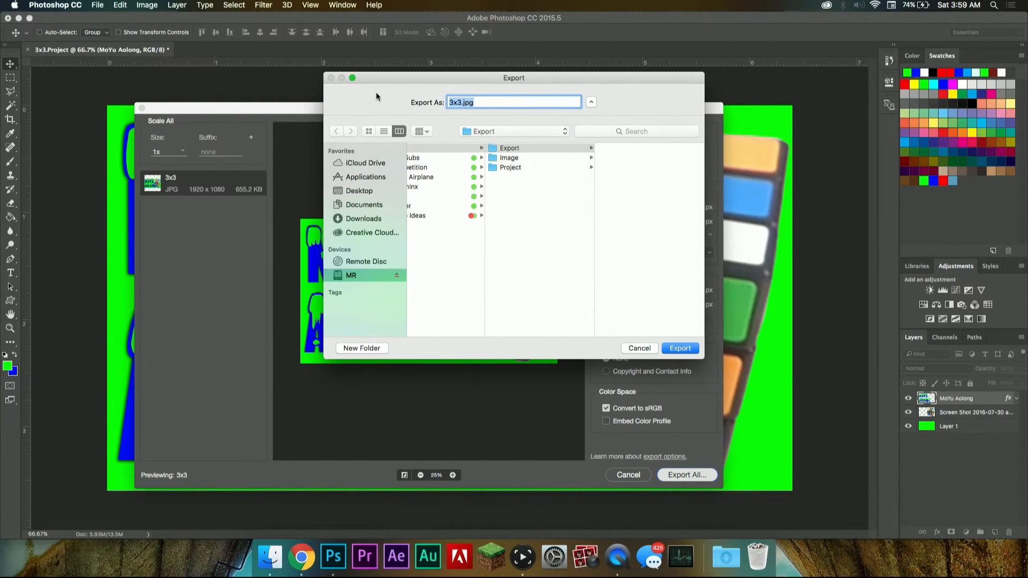
pyautogui.write('3x3')
pyautogui.click(680, 348)
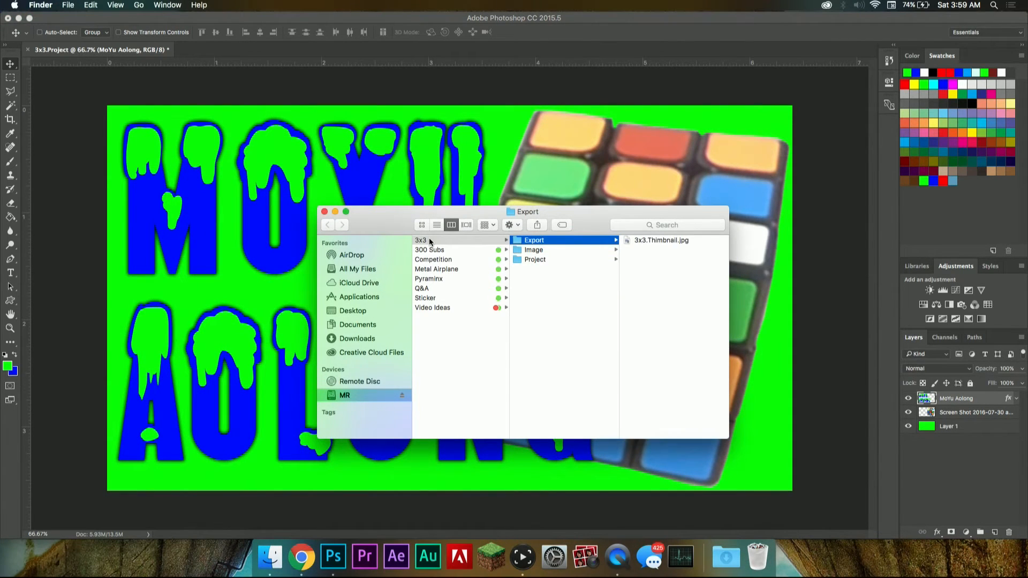
# Step: Quit Photoshop and move the Finder Export window clear of the custom thumbnail option on the YouTube page
pyautogui.moveTo(385, 213); pyautogui.dragTo(339, 174)
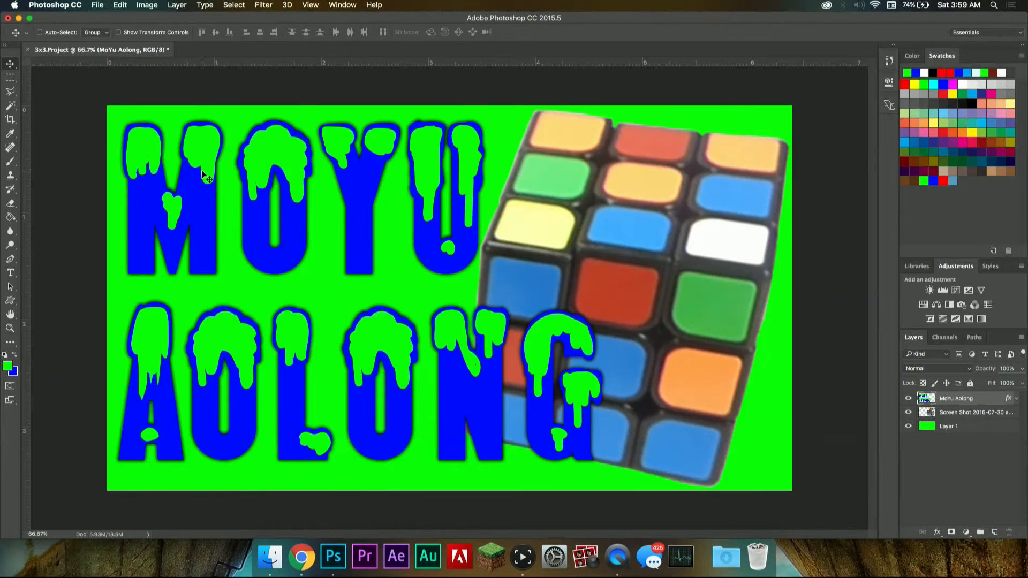
pyautogui.click(55, 5)
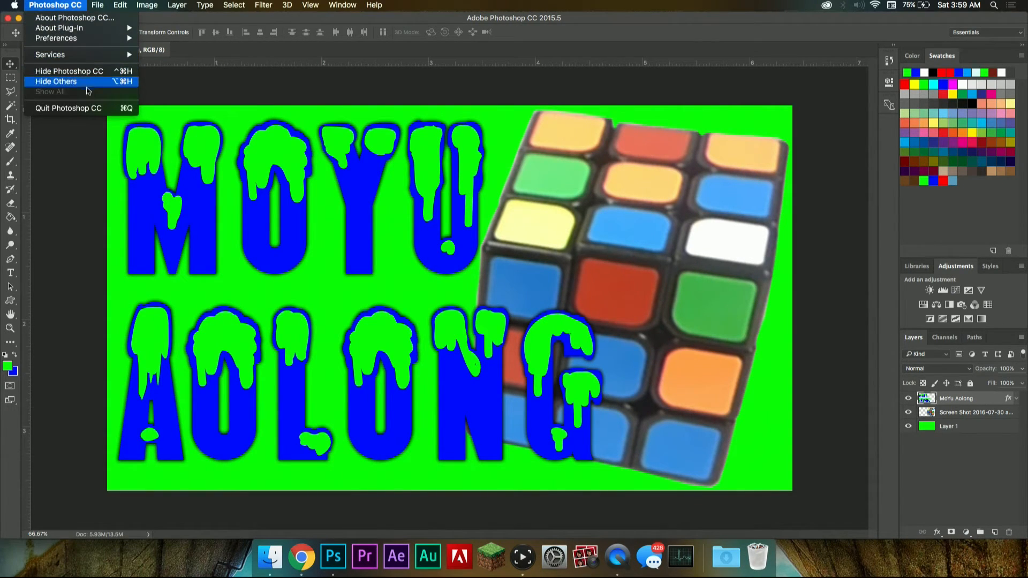
pyautogui.click(95, 109)
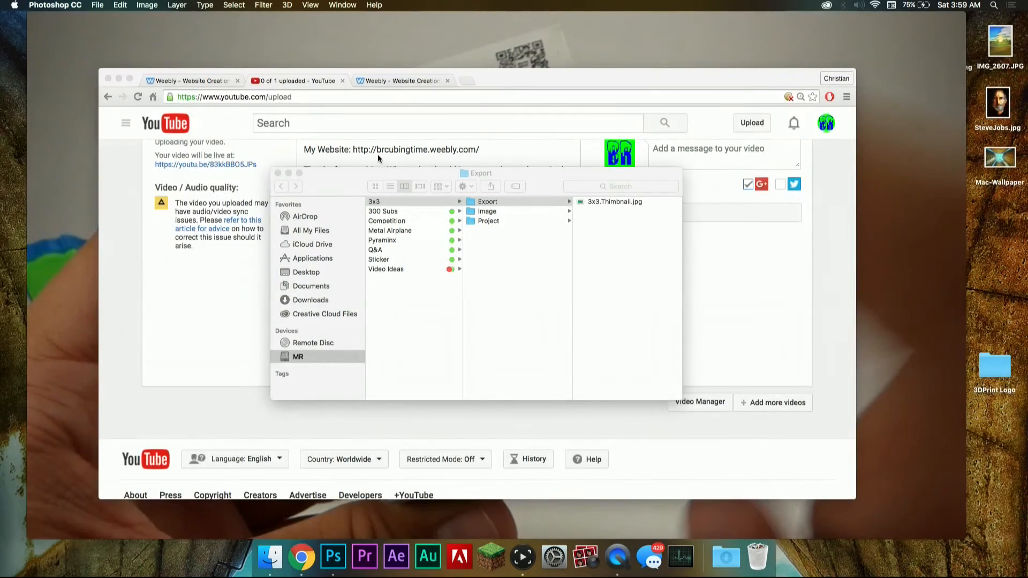
pyautogui.moveTo(358, 174); pyautogui.dragTo(258, 181)
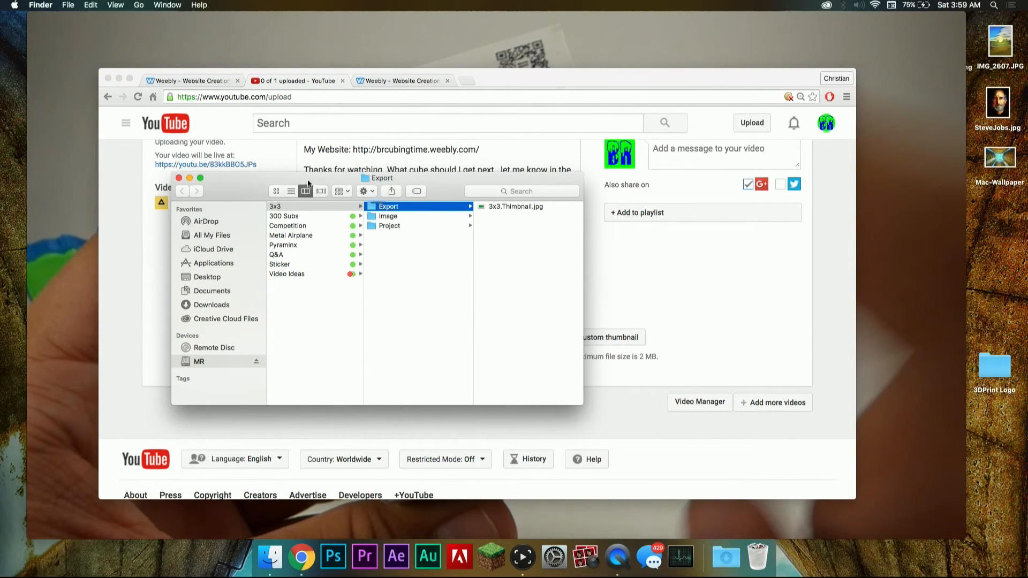
pyautogui.moveTo(498, 177); pyautogui.dragTo(409, 254)
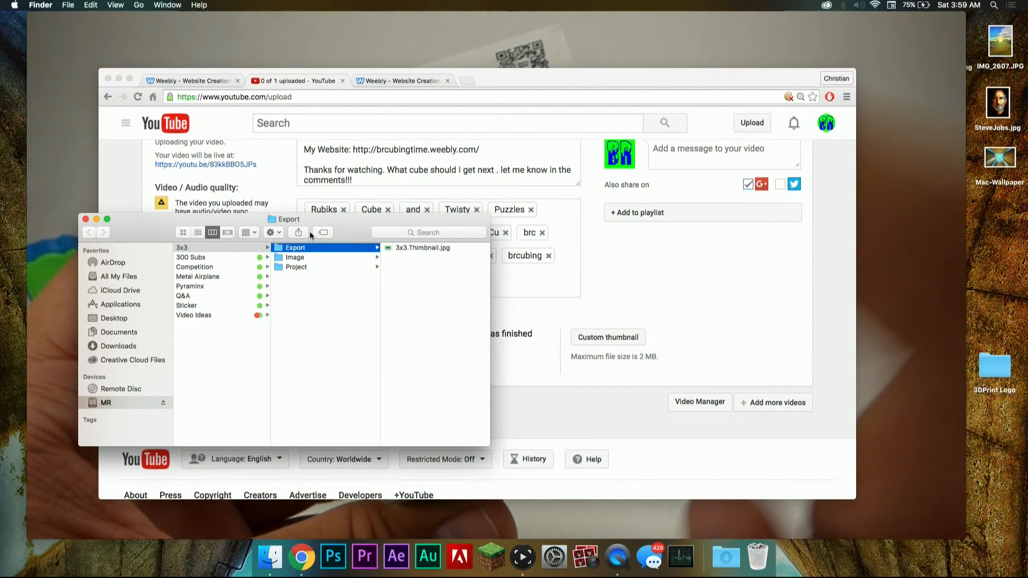
# Step: Open the file chooser for the video's custom thumbnail in Chrome and quit QuickTime Player
pyautogui.click(620, 324)
pyautogui.click(615, 344)
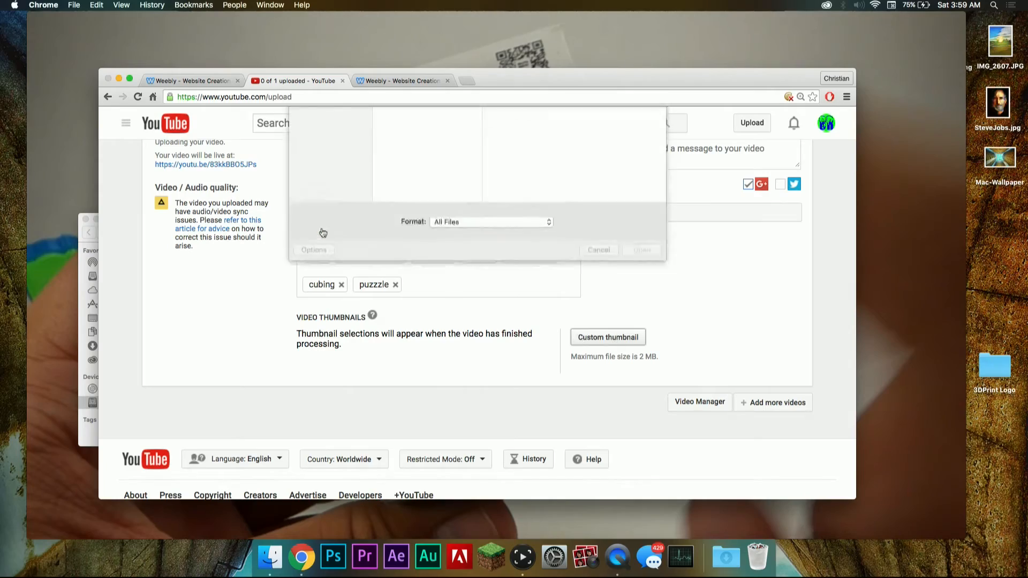
pyautogui.click(89, 64)
pyautogui.click(62, 7)
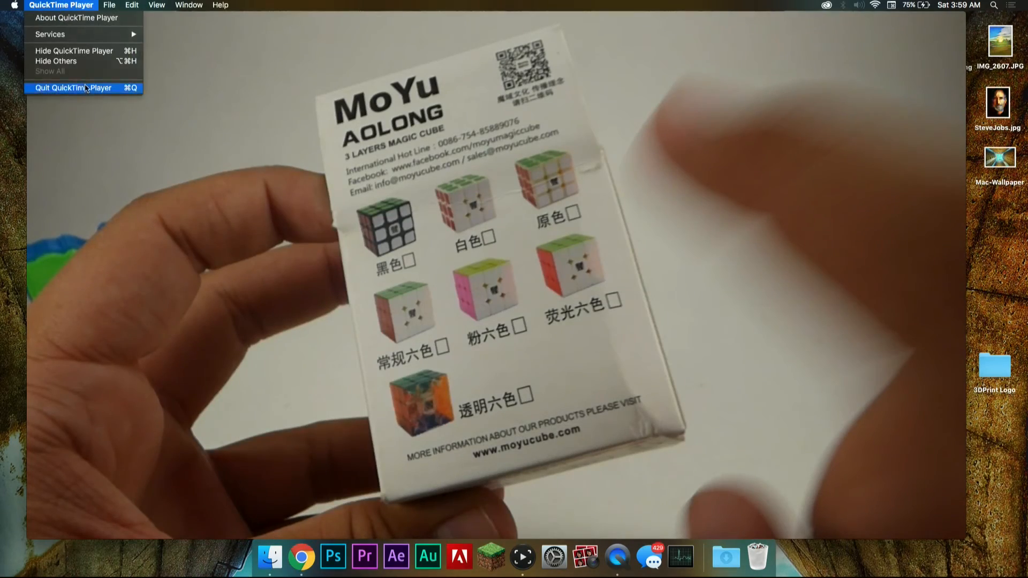
pyautogui.click(85, 88)
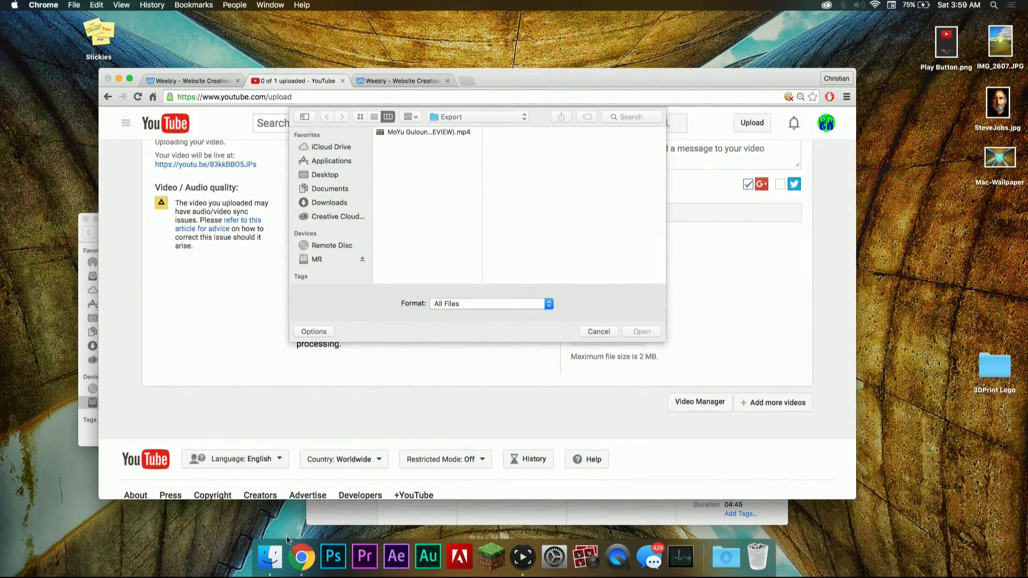
# Step: Bring Finder forward and close its Export, Footage and Image windows
pyautogui.click(271, 557)
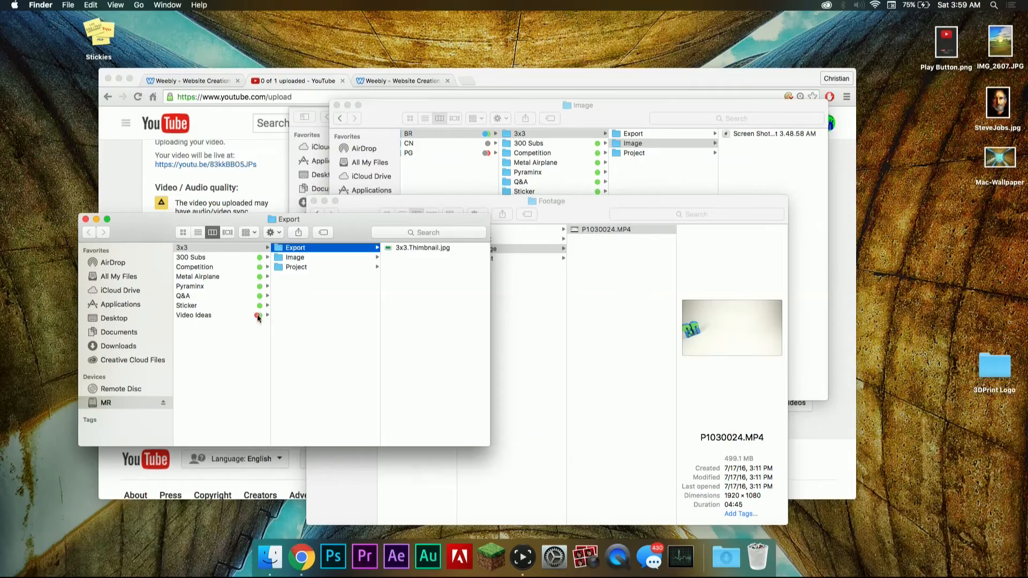
pyautogui.click(87, 219)
pyautogui.click(314, 201)
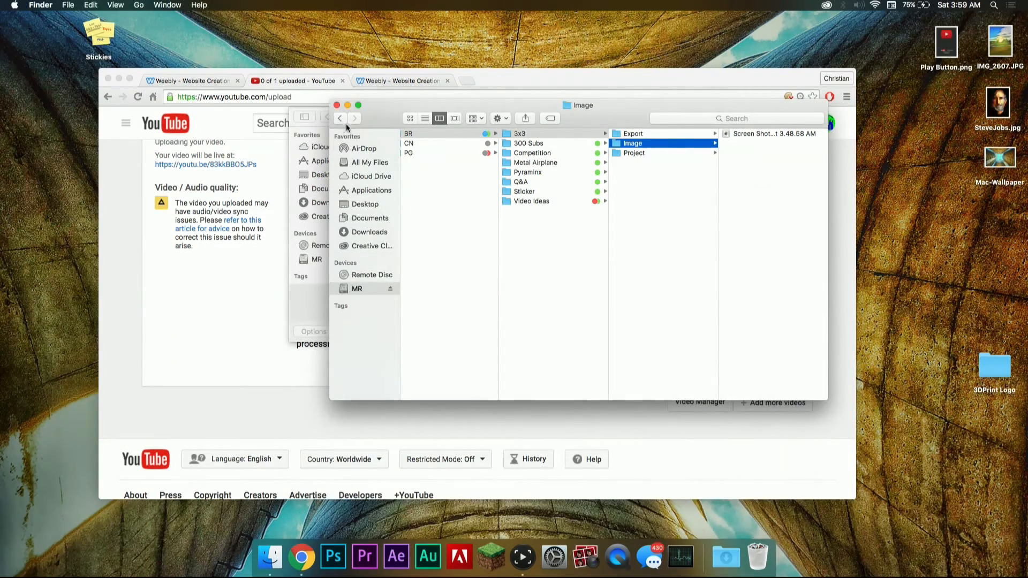
pyautogui.click(337, 104)
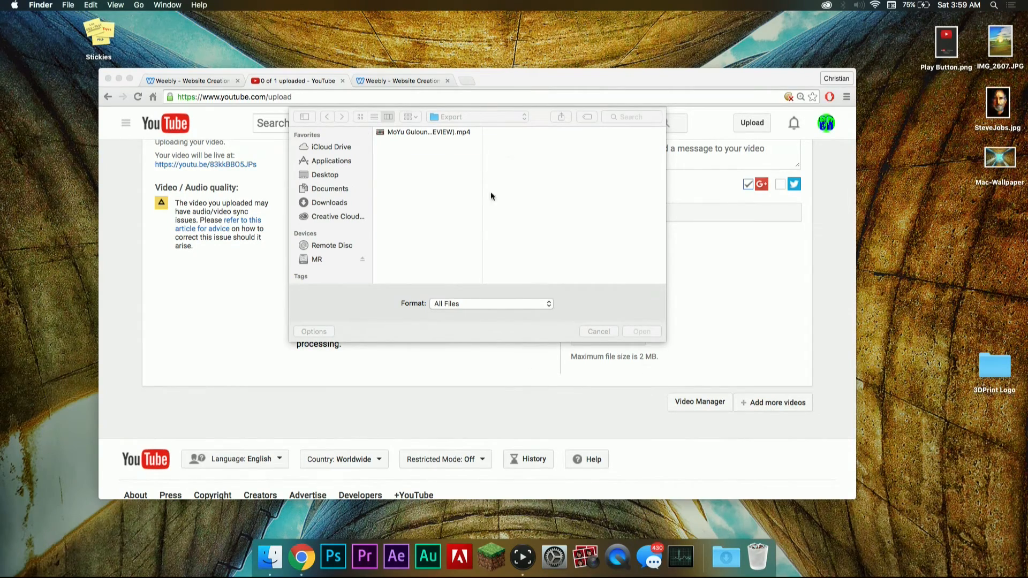
# Step: Upload 3x3.Thimbnail.jpg as the custom thumbnail from the MR drive's Projects > PhotoShop > YouTube > BR > 3x3 > Export folder
pyautogui.click(332, 263)
pyautogui.click(434, 161)
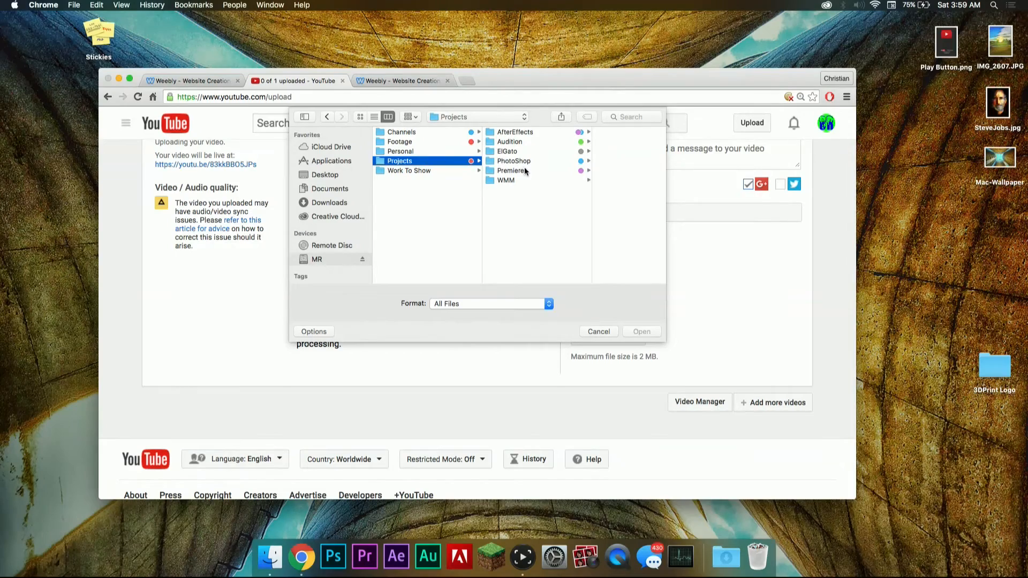
pyautogui.click(525, 160)
pyautogui.click(588, 143)
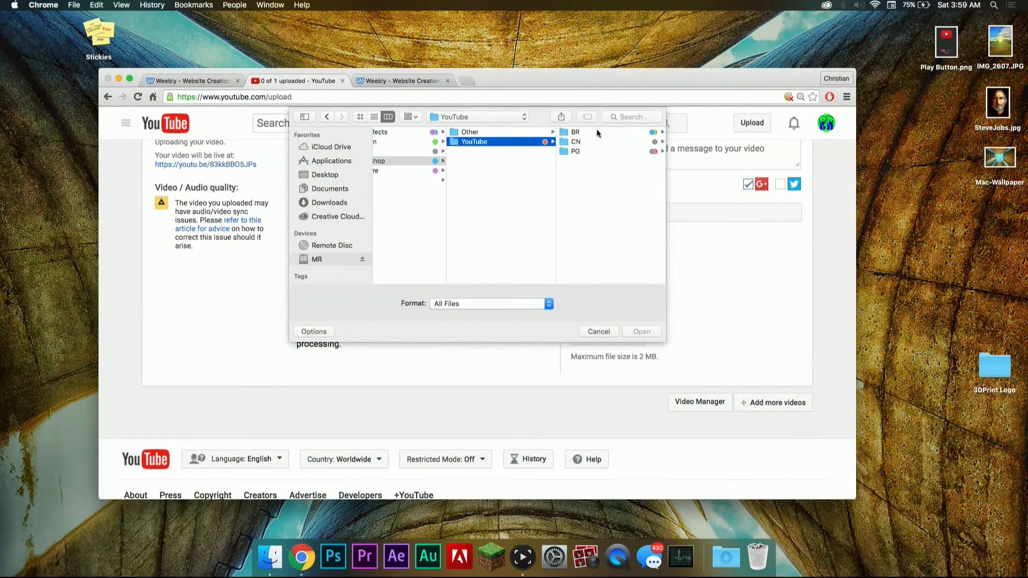
pyautogui.click(596, 131)
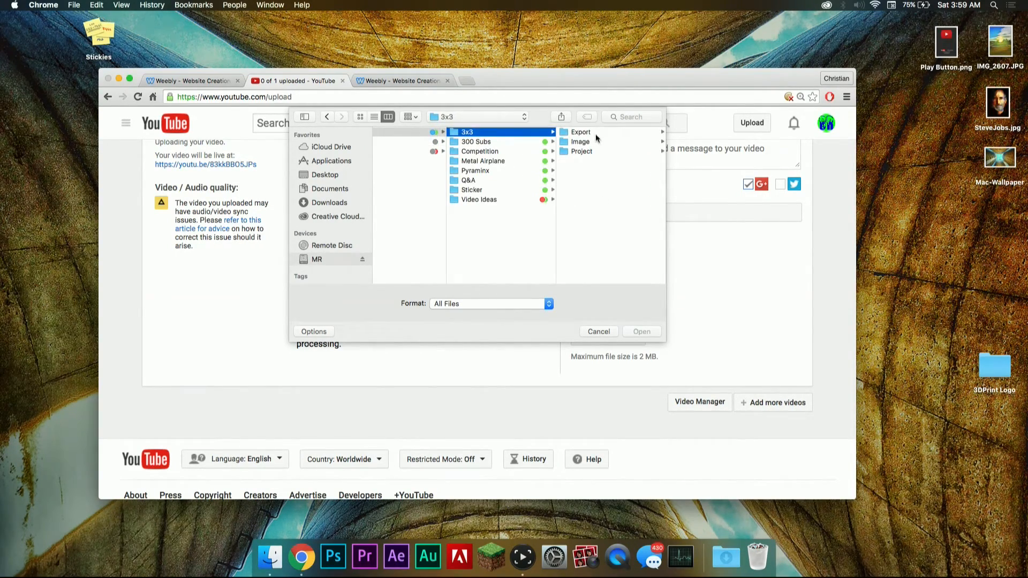
pyautogui.click(596, 134)
pyautogui.click(594, 134)
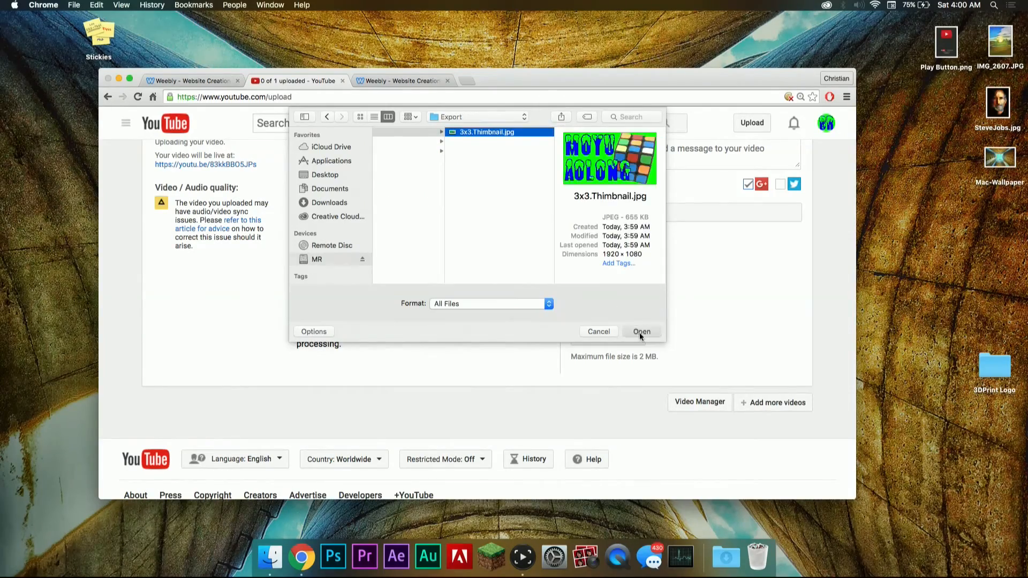
pyautogui.click(641, 332)
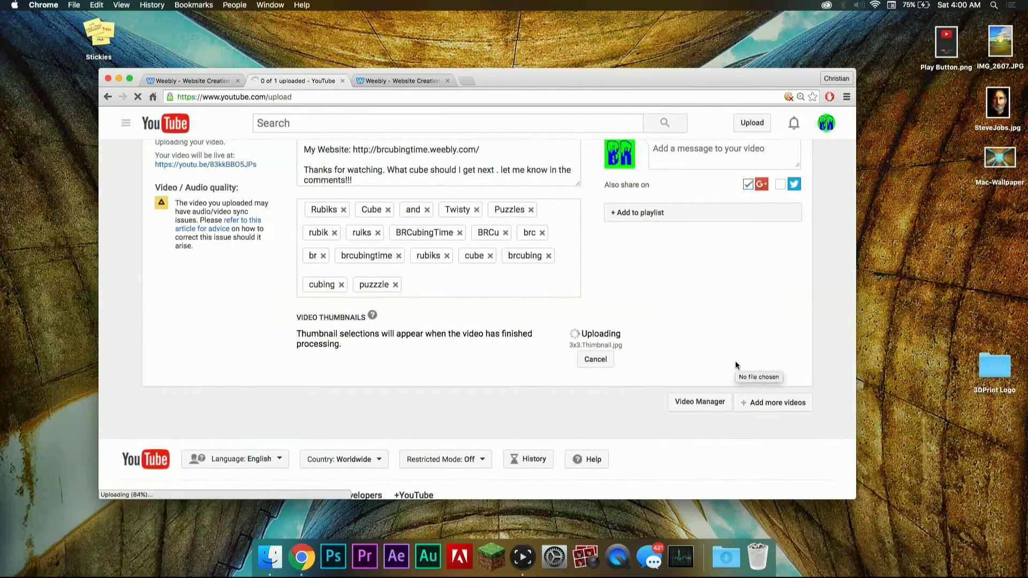
pyautogui.scroll(4, 646, 314)
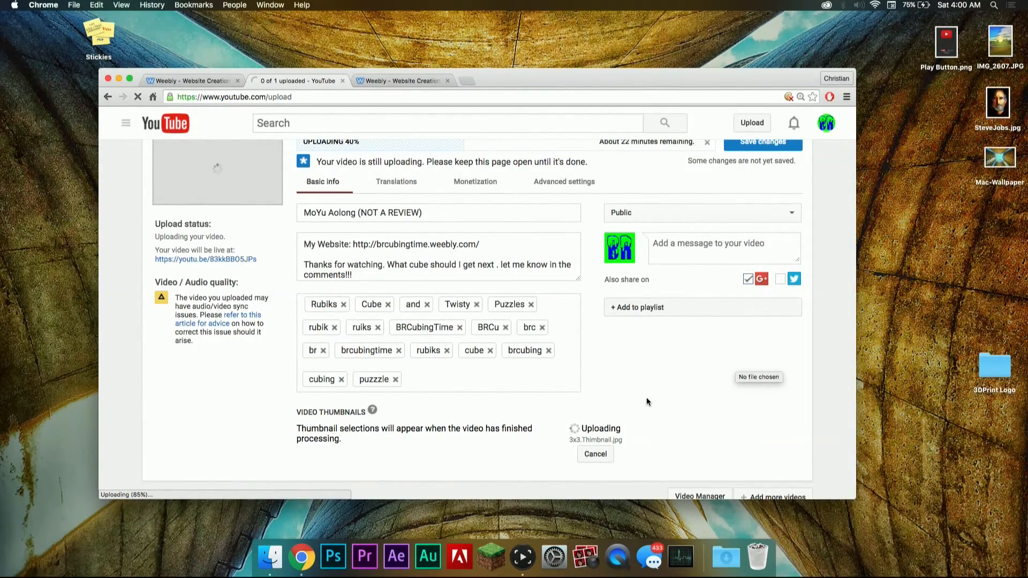
pyautogui.scroll(1, 656, 353)
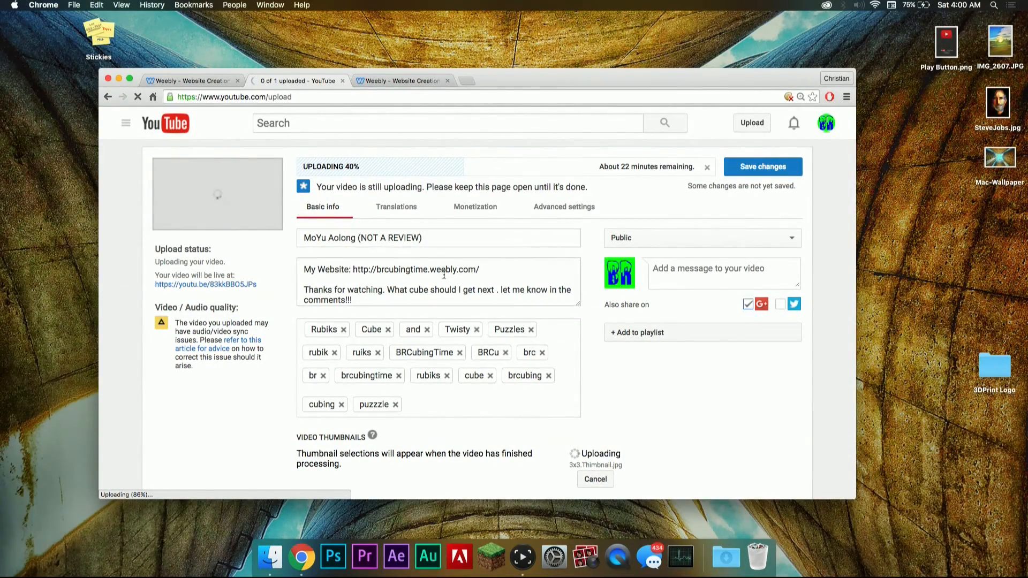
pyautogui.scroll(-3, 445, 268)
pyautogui.scroll(3, 573, 329)
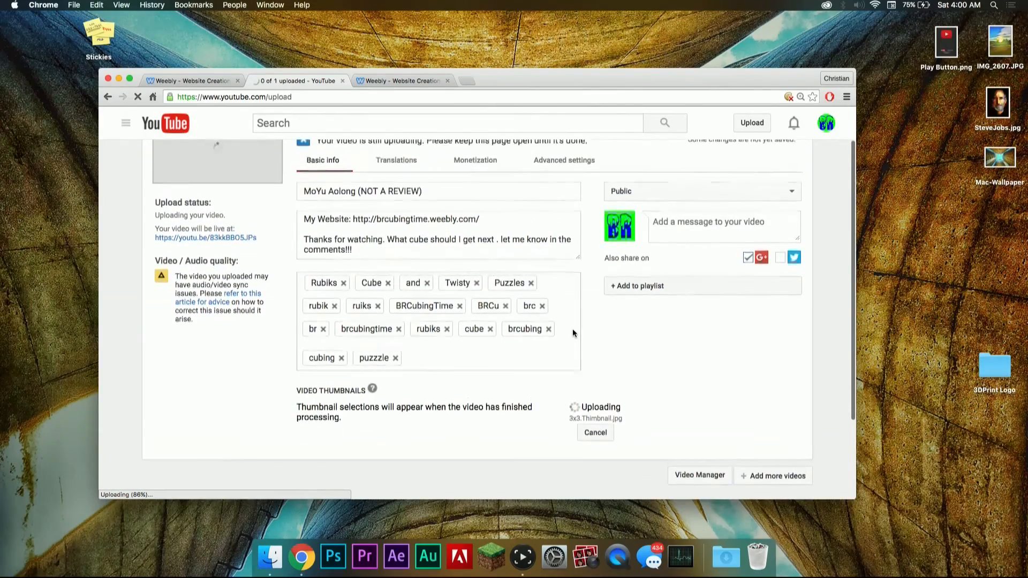
pyautogui.click(130, 78)
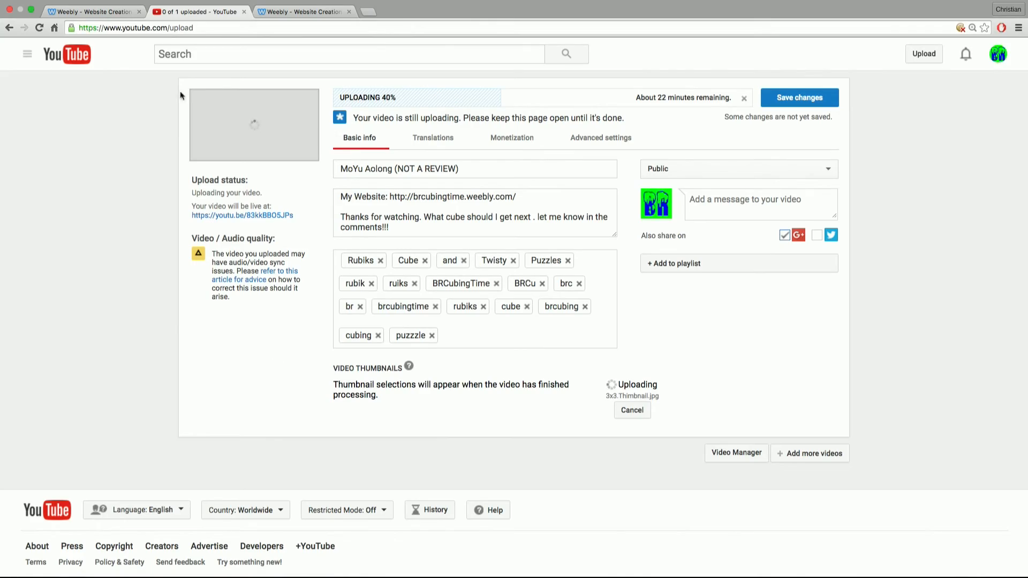
pyautogui.click(31, 10)
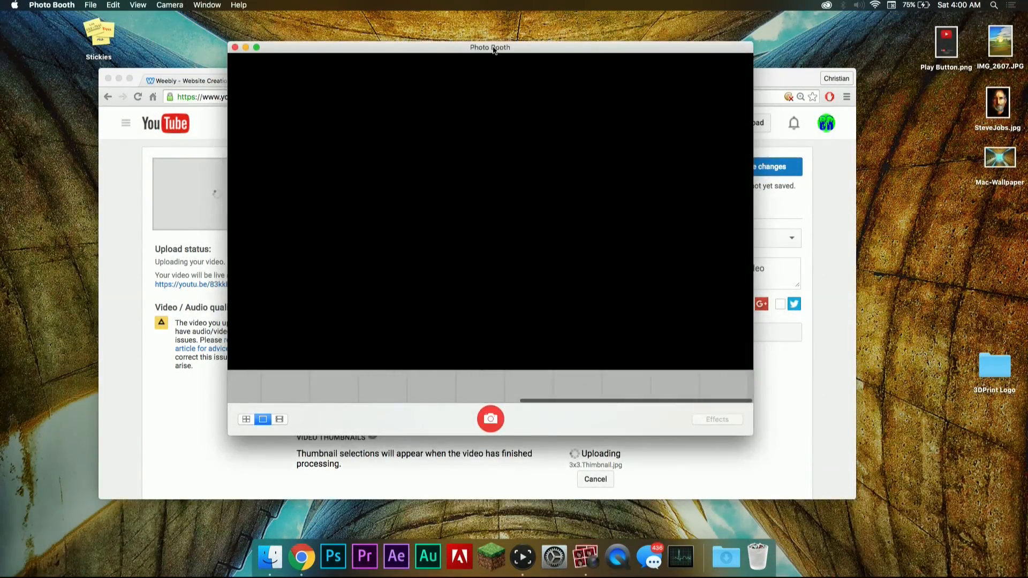
# Step: Reposition the Photo Booth window and switch it to full screen
pyautogui.moveTo(494, 46); pyautogui.dragTo(482, 36)
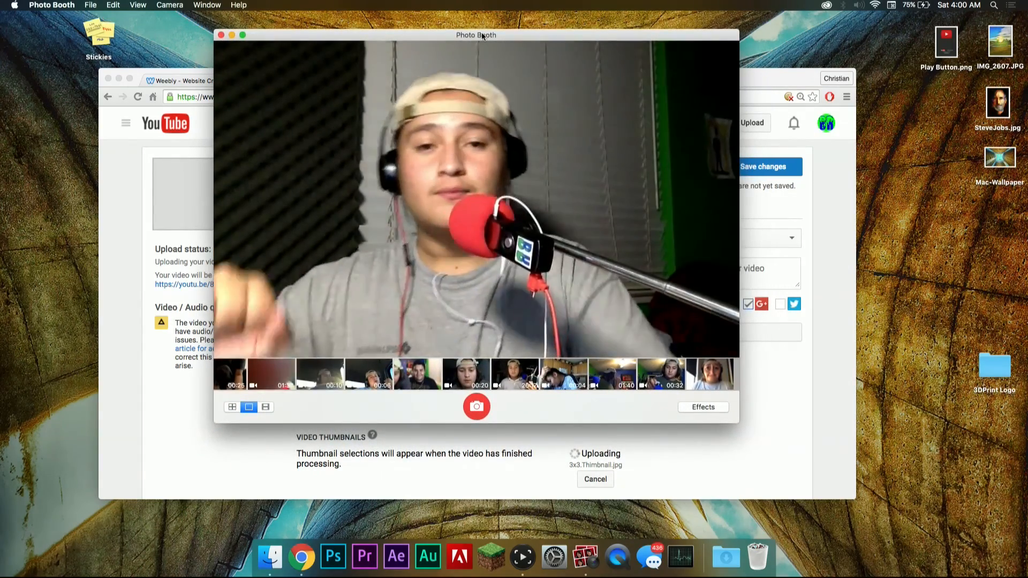
pyautogui.click(242, 36)
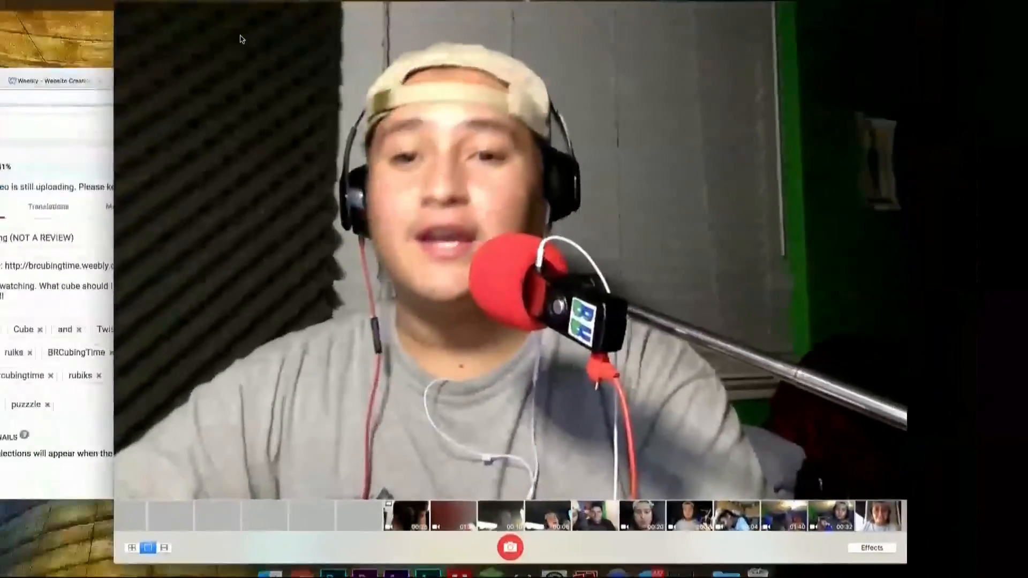